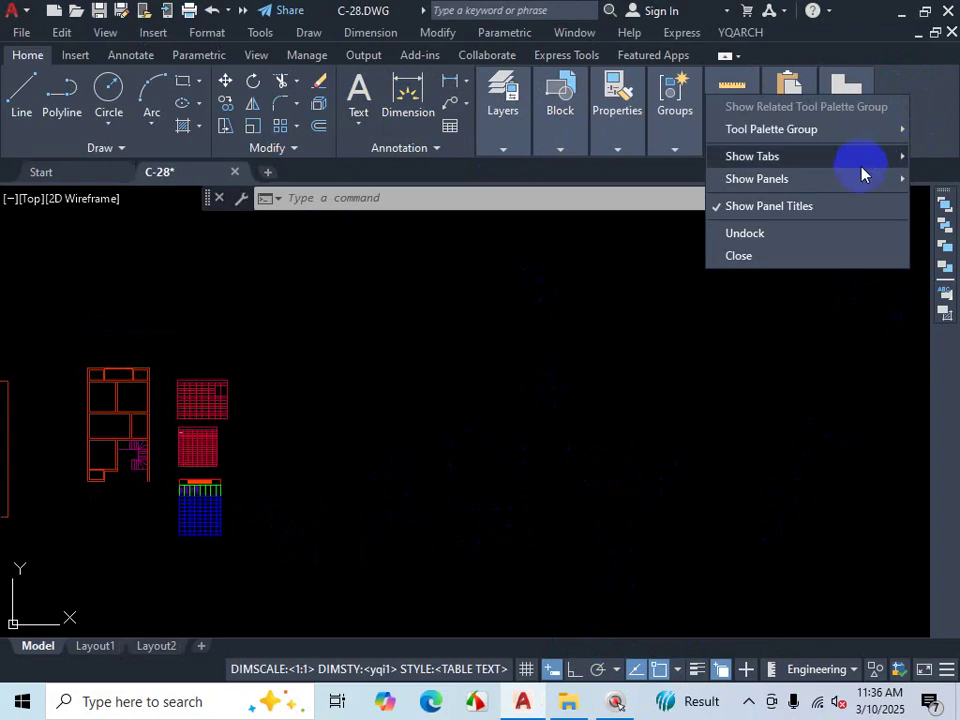
Step: Hide the Annotation group of the Home ribbon and bring up the Layer Properties Manager
{"action": "mouse_move", "coordinate": [828, 182]}
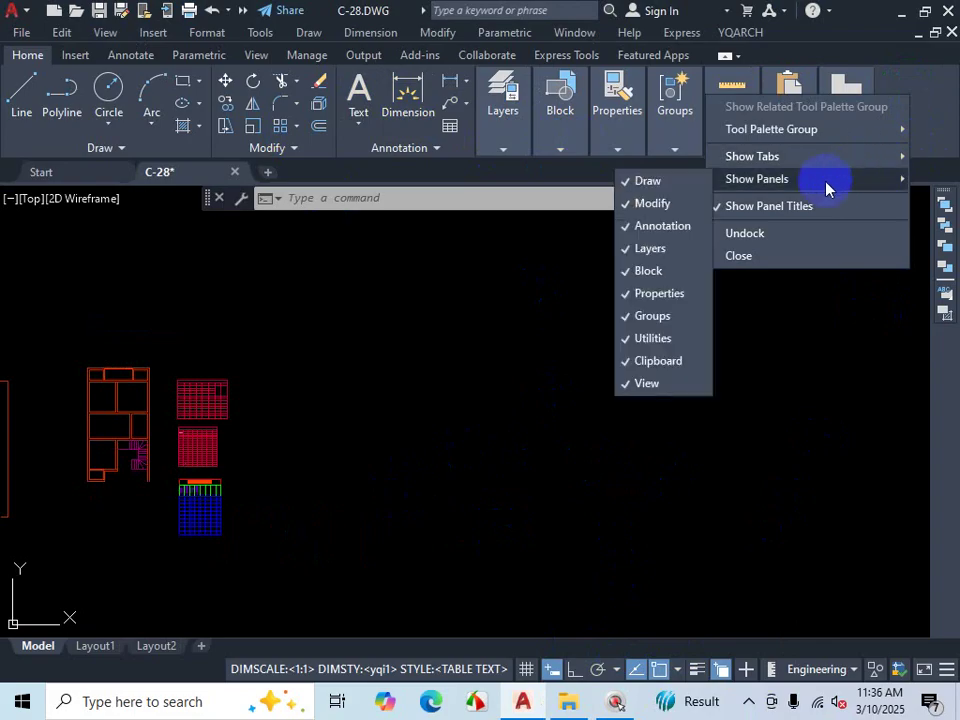
{"action": "left_click", "coordinate": [675, 227]}
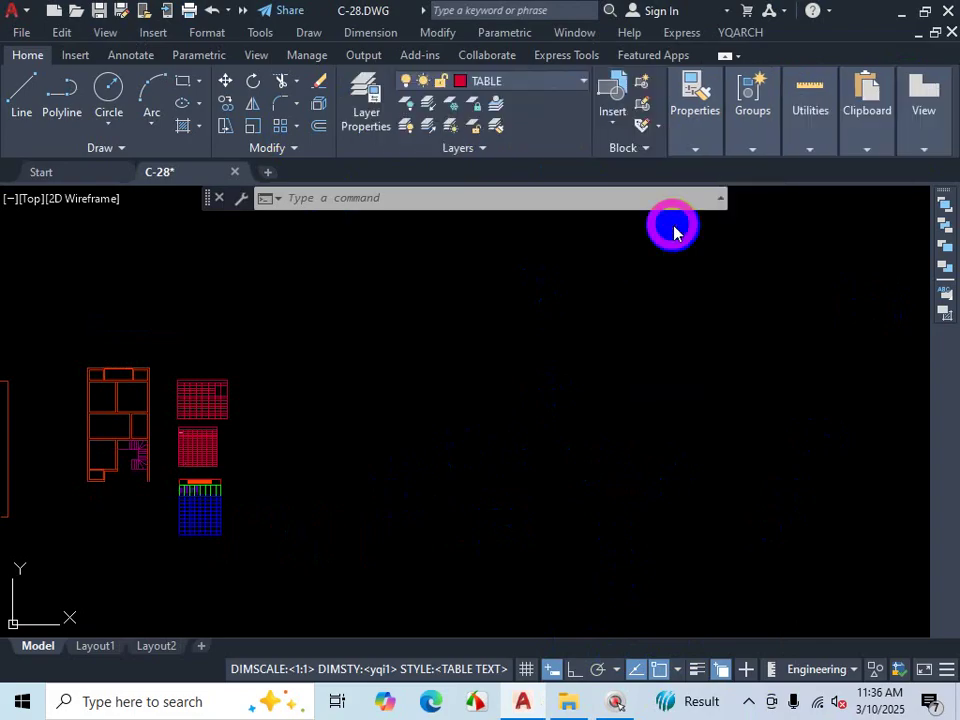
{"action": "left_click", "coordinate": [370, 107]}
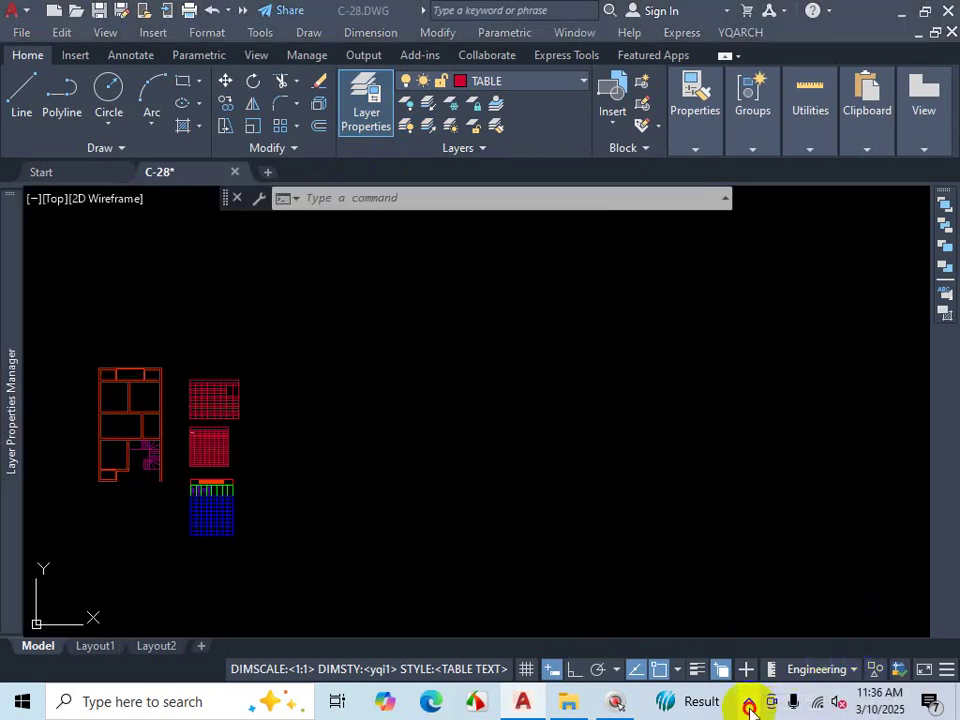
{"action": "left_click", "coordinate": [748, 701]}
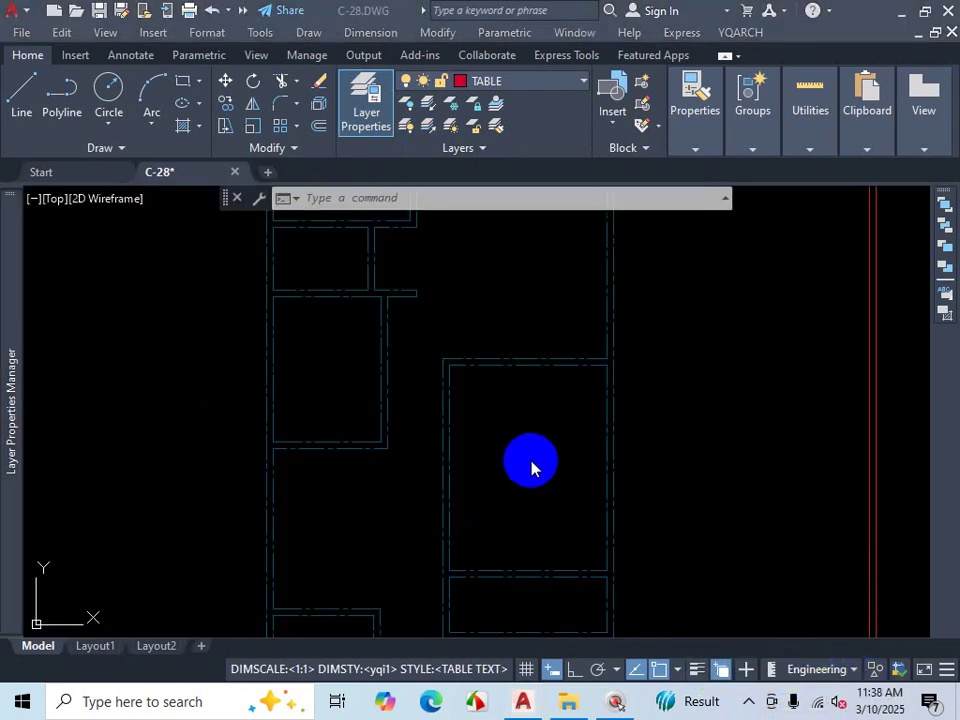
Step: Check which layer the outer wall lines of the dash-dotted floor plan are on, and clear the selection
{"action": "key", "text": "Escape"}
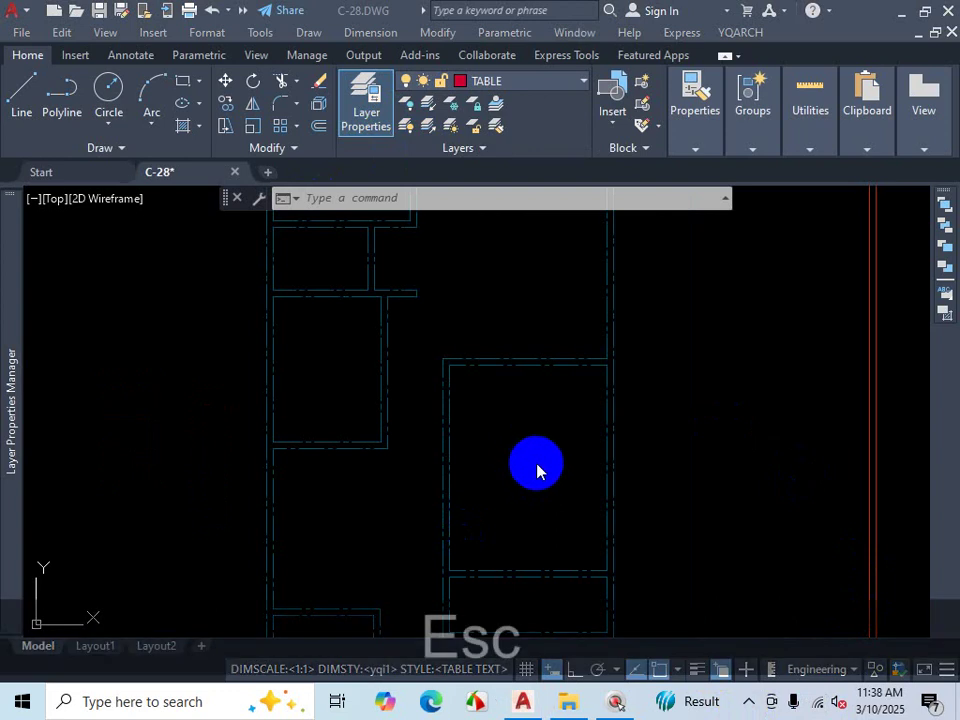
{"action": "scroll", "coordinate": [566, 489], "scroll_direction": "down", "scroll_amount": 4}
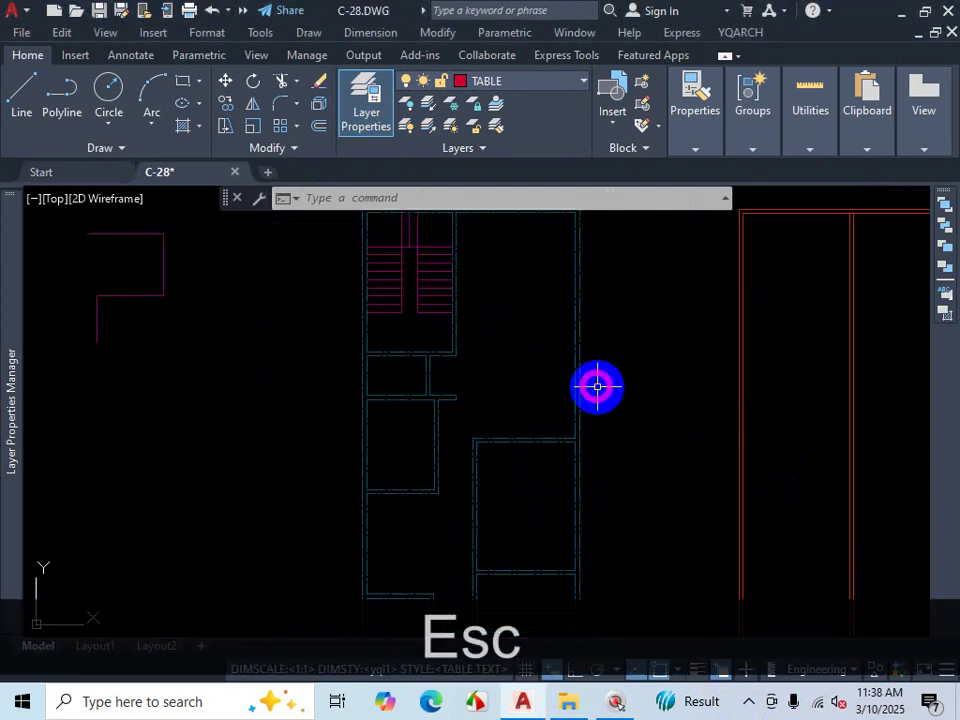
{"action": "left_click", "coordinate": [602, 370]}
{"action": "left_click", "coordinate": [542, 399]}
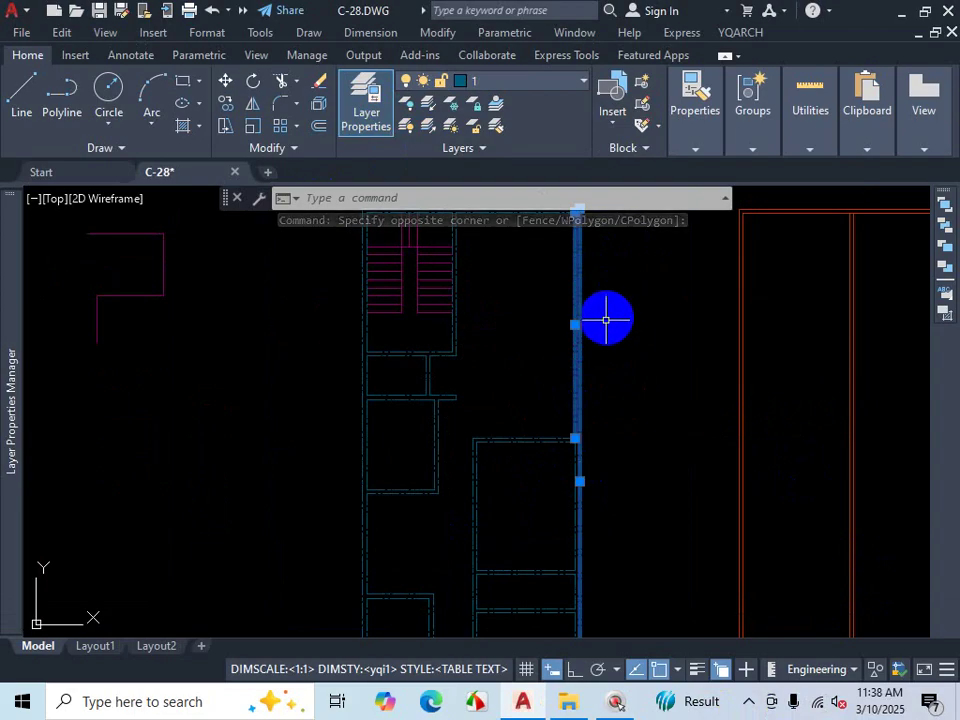
{"action": "key", "text": "Escape"}
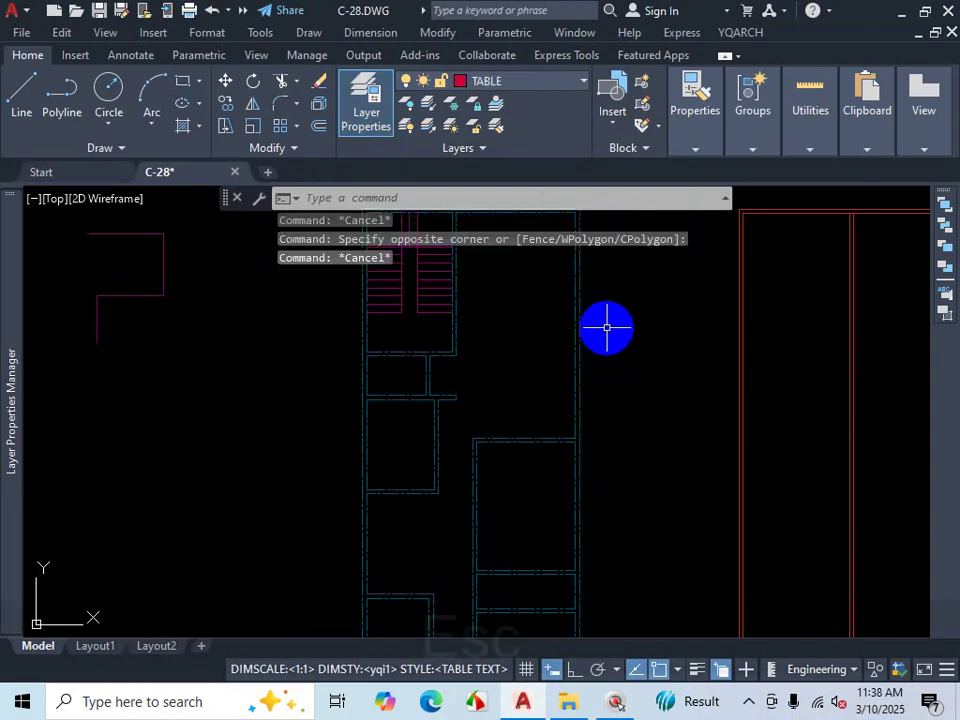
Step: Try to insert a door with Open Door on Wall in the vertical wall of the inner room
{"action": "left_click", "coordinate": [740, 32]}
{"action": "mouse_move", "coordinate": [772, 84]}
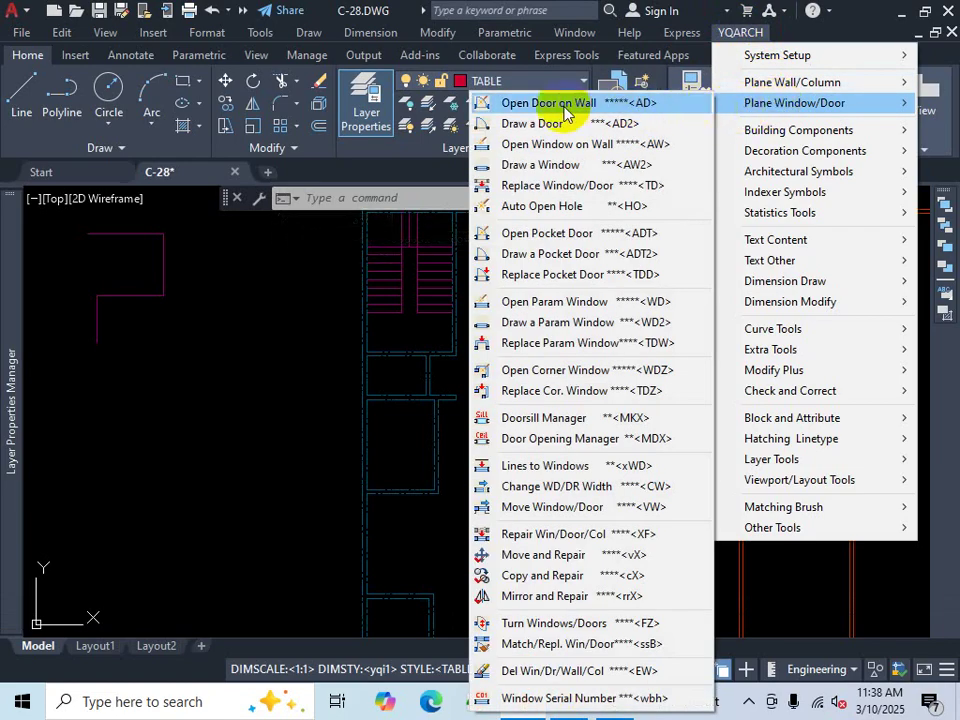
{"action": "left_click", "coordinate": [667, 103]}
{"action": "scroll", "coordinate": [576, 413], "scroll_direction": "up", "scroll_amount": 5}
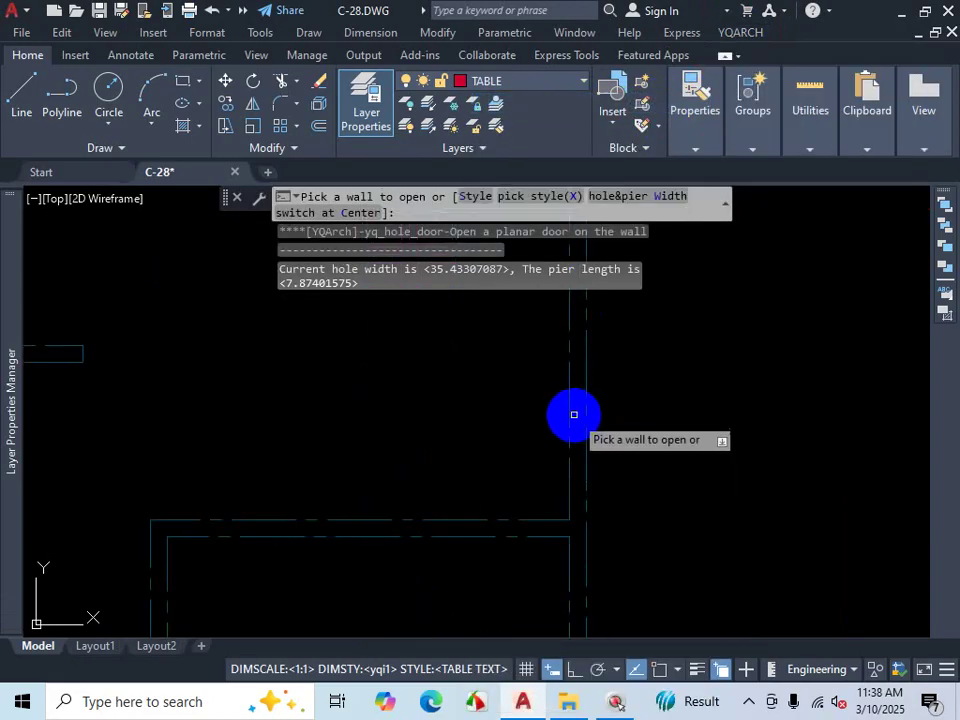
{"action": "scroll", "coordinate": [568, 408], "scroll_direction": "down", "scroll_amount": 3}
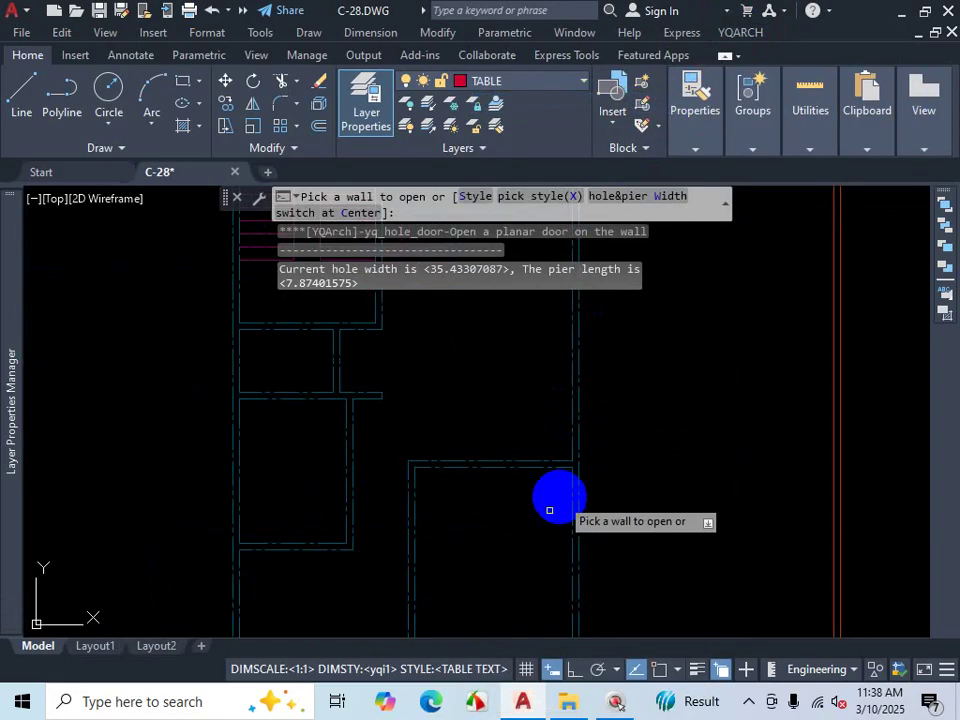
{"action": "left_click", "coordinate": [414, 487]}
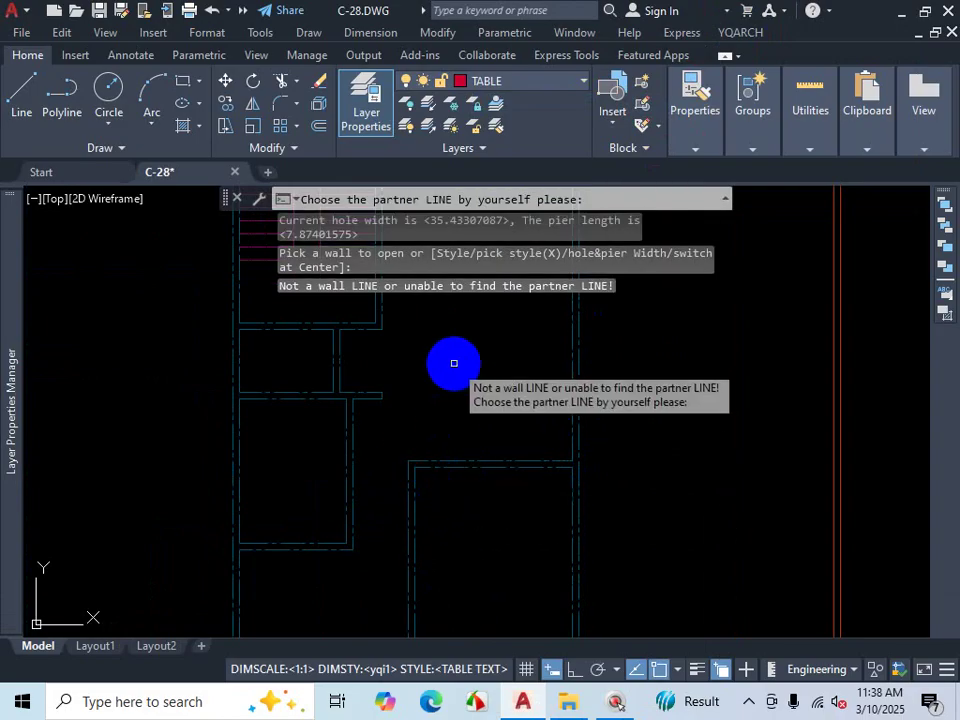
Step: Show the Properties palette and inspect the pair of outer wall lines opposite the staircase, leaving nothing selected
{"action": "key", "text": "ctrl+1"}
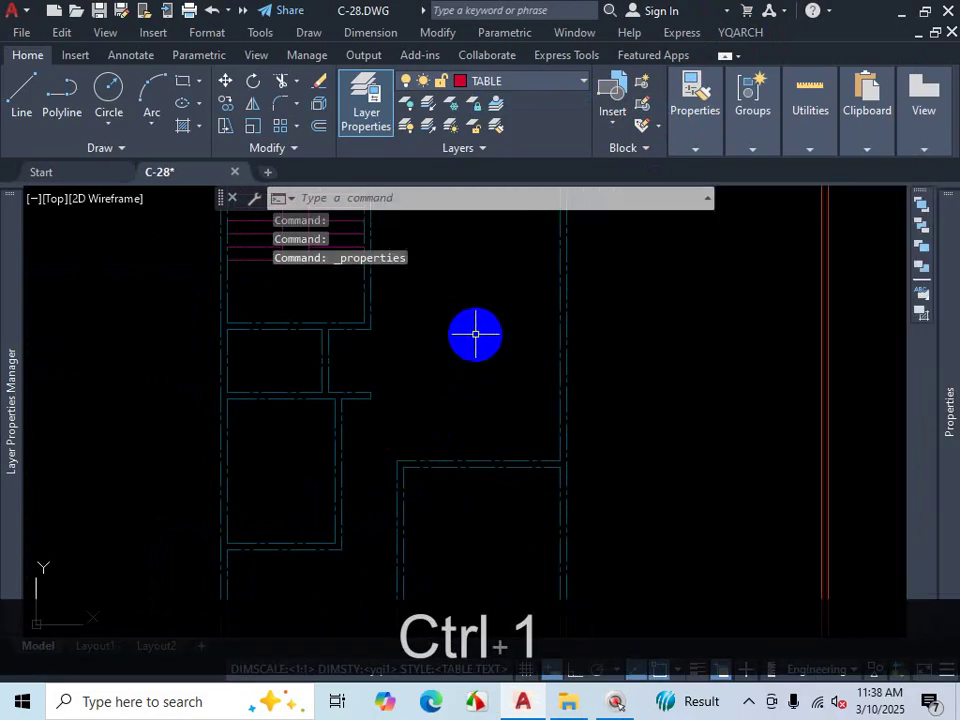
{"action": "key", "text": "Escape"}
{"action": "scroll", "coordinate": [555, 430], "scroll_direction": "down", "scroll_amount": 3}
{"action": "scroll", "coordinate": [557, 386], "scroll_direction": "up", "scroll_amount": 4}
{"action": "left_click", "coordinate": [557, 386]}
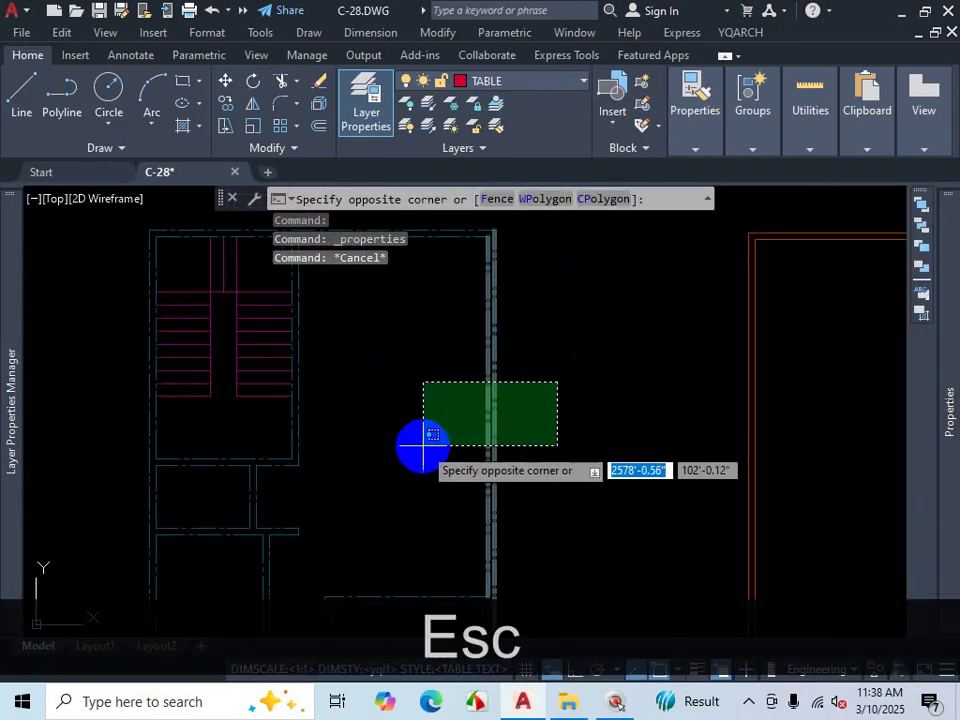
{"action": "left_click", "coordinate": [435, 441]}
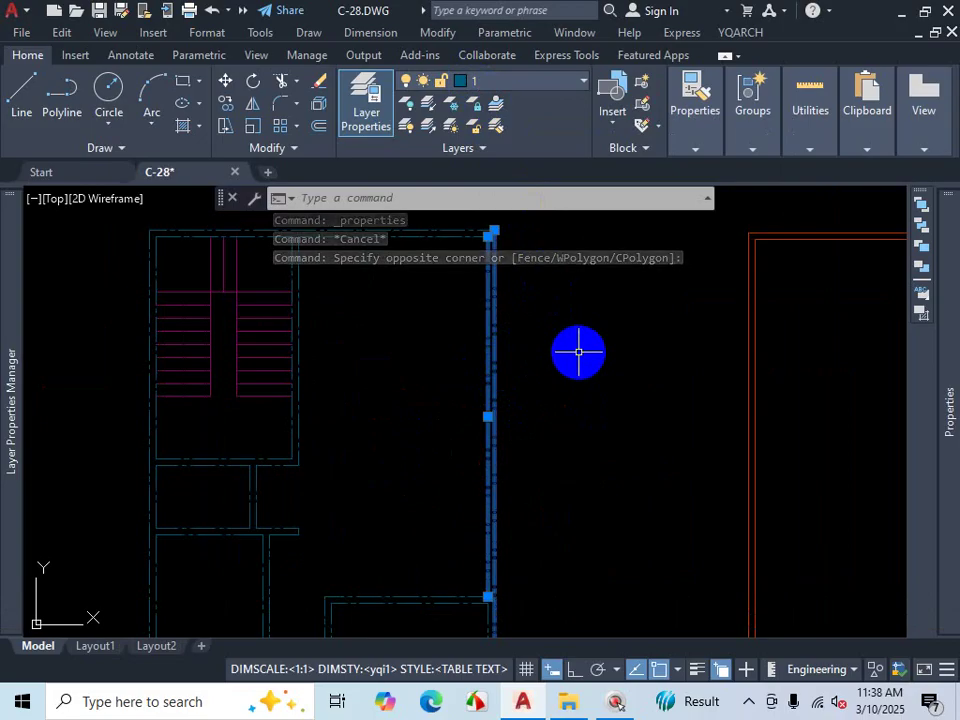
{"action": "key", "text": "Escape"}
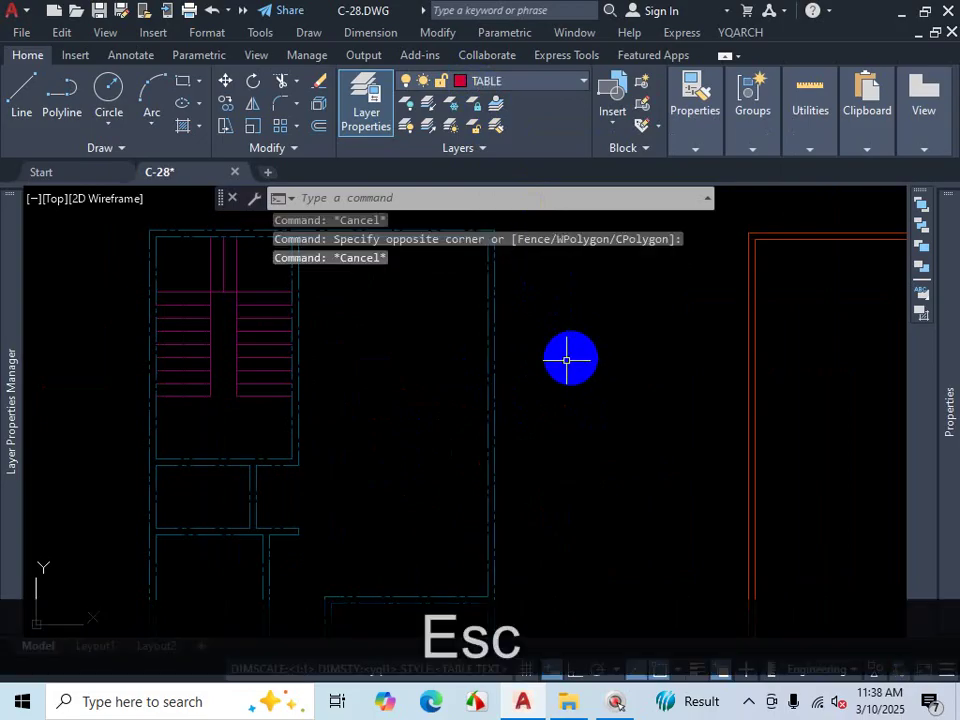
Step: Start Draw Wall and review the wall layers it offers, closing the list without changing the layer
{"action": "scroll", "coordinate": [556, 389], "scroll_direction": "down", "scroll_amount": 5}
{"action": "scroll", "coordinate": [556, 389], "scroll_direction": "down", "scroll_amount": 2}
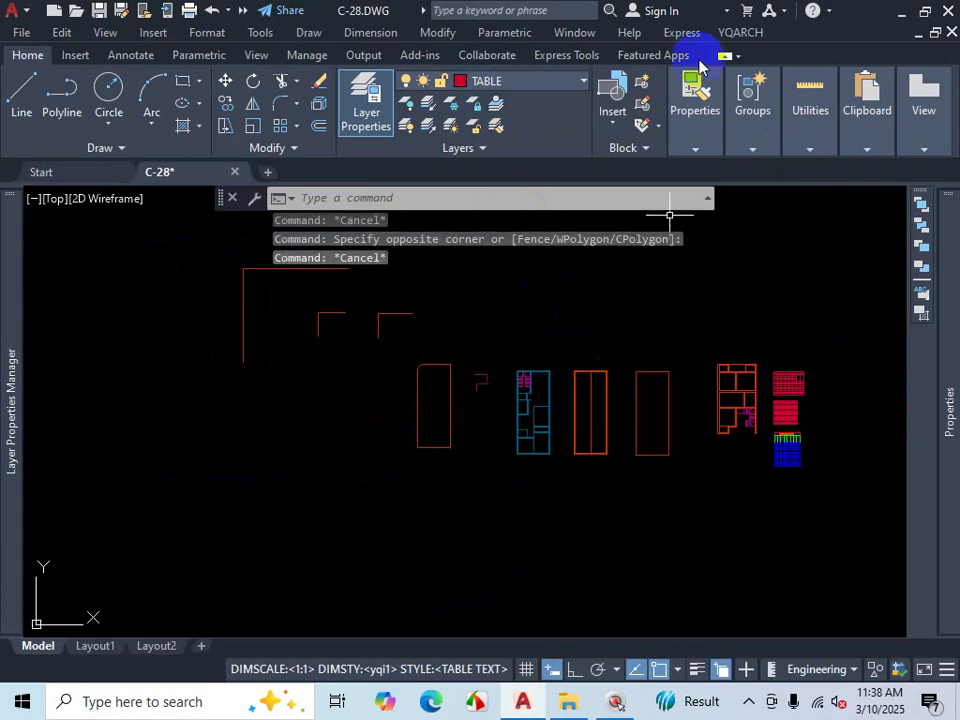
{"action": "left_click", "coordinate": [735, 35]}
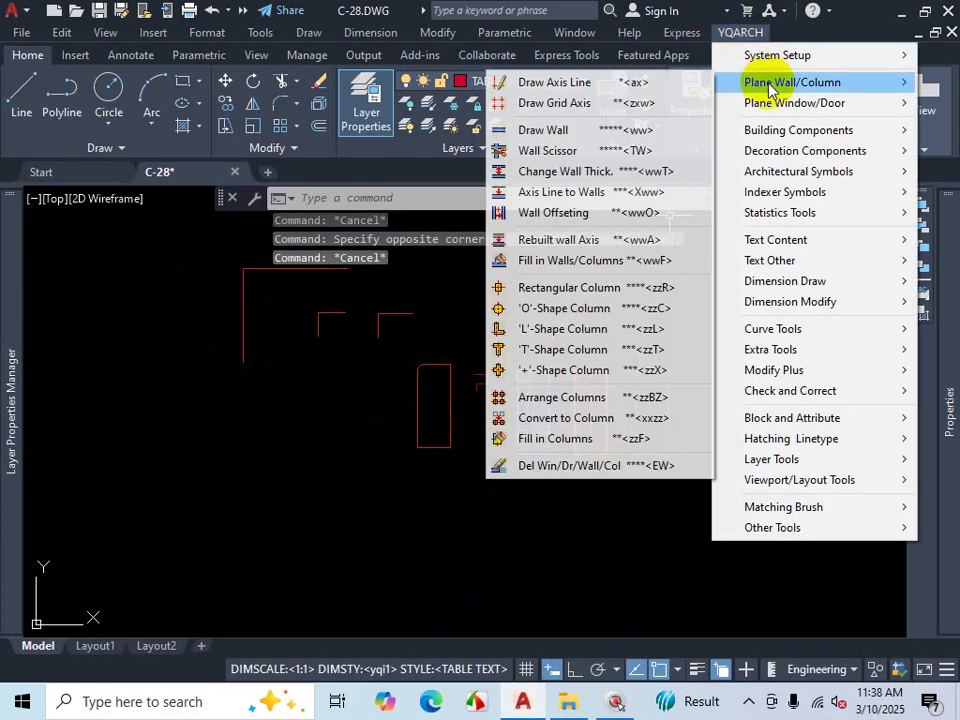
{"action": "left_click", "coordinate": [566, 131]}
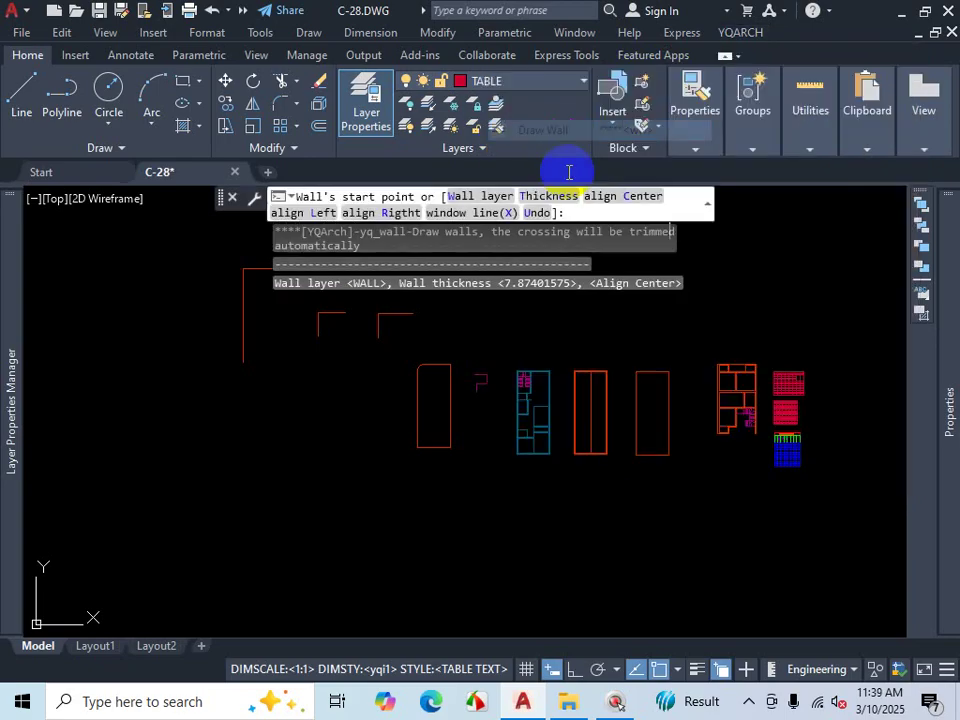
{"action": "scroll", "coordinate": [596, 349], "scroll_direction": "down", "scroll_amount": 2}
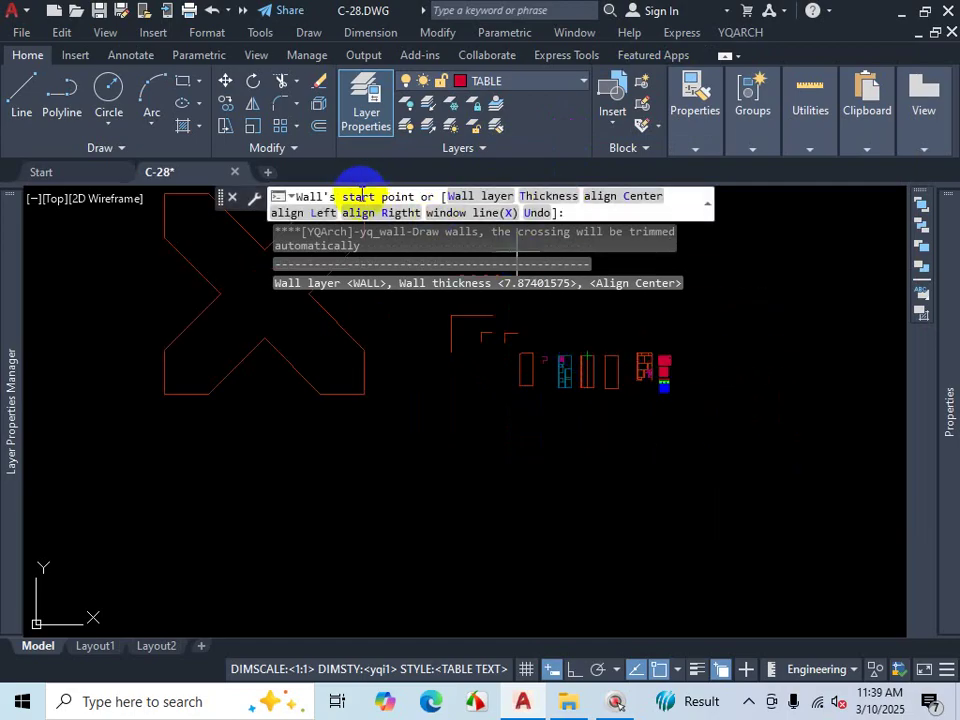
{"action": "left_click", "coordinate": [486, 199]}
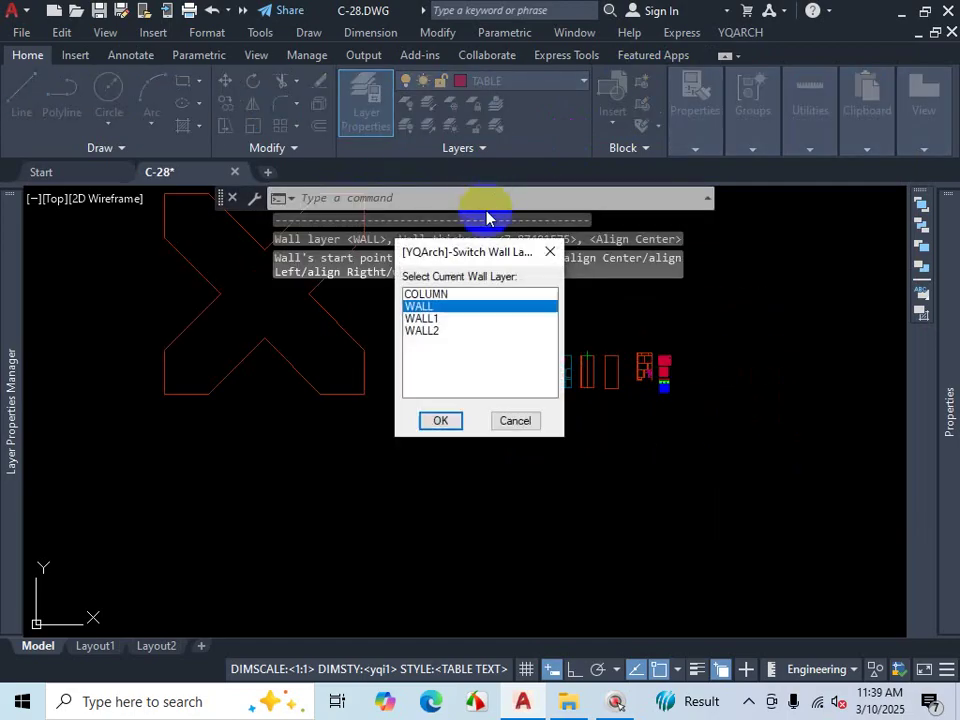
{"action": "key", "text": "ctrl+1"}
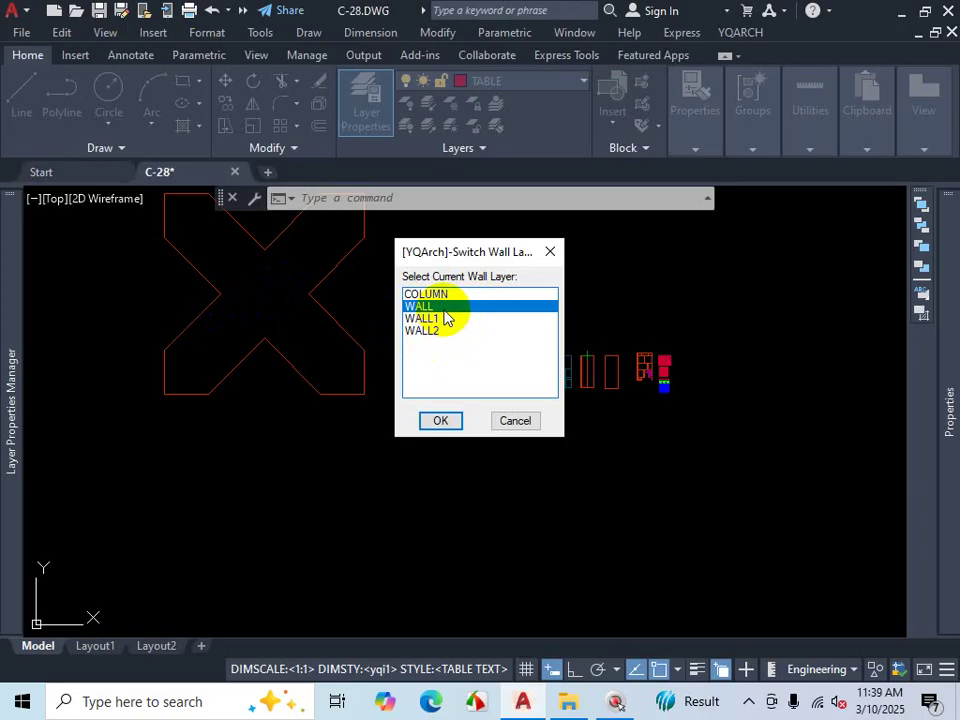
{"action": "left_click", "coordinate": [552, 258]}
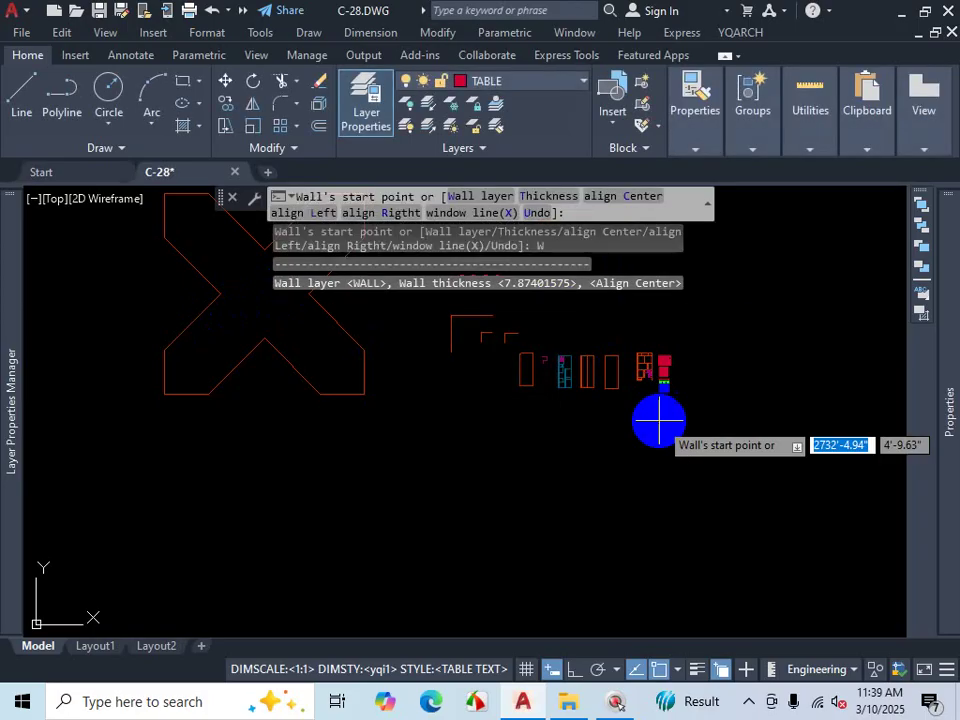
{"action": "left_click", "coordinate": [748, 701]}
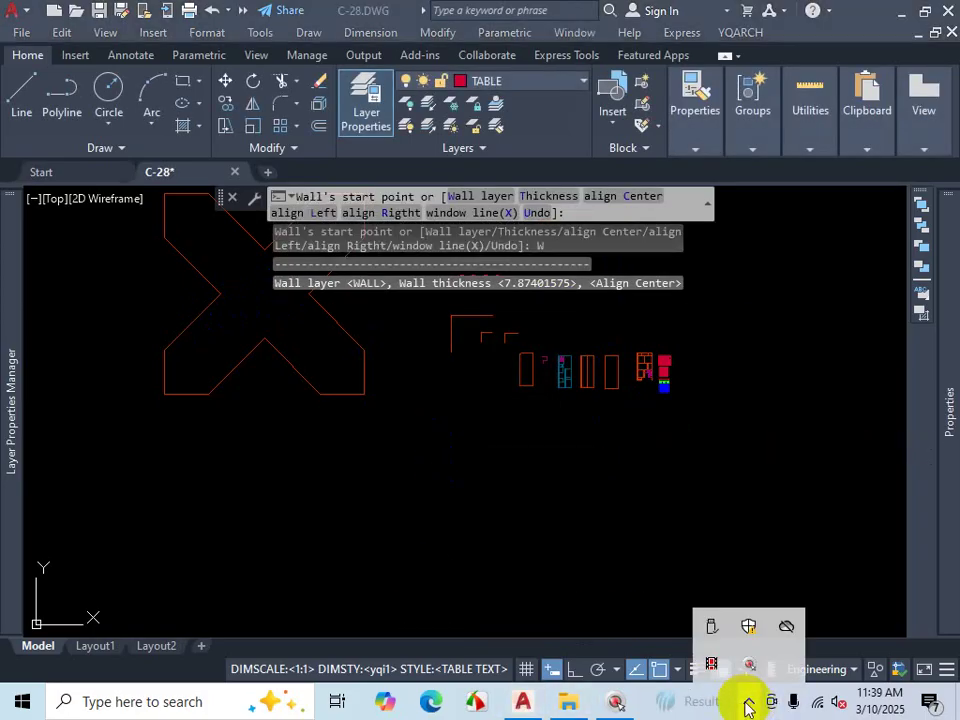
Step: Start Draw Wall again and set its current wall layer to WALL2
{"action": "left_click", "coordinate": [742, 38]}
{"action": "mouse_move", "coordinate": [815, 84]}
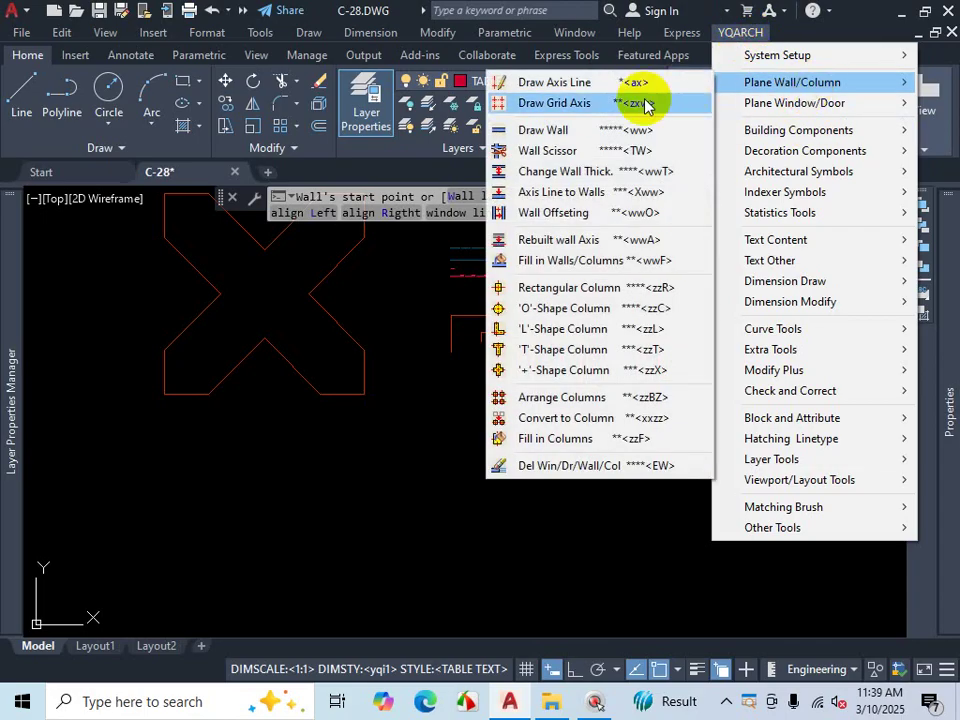
{"action": "left_click", "coordinate": [568, 146]}
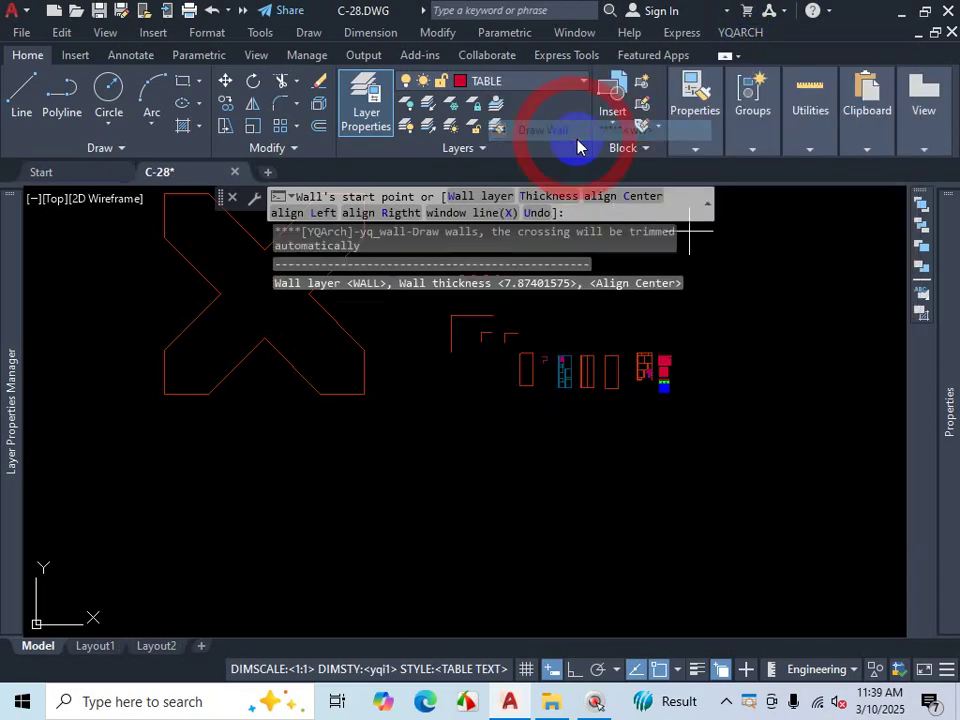
{"action": "scroll", "coordinate": [484, 482], "scroll_direction": "down", "scroll_amount": 5}
{"action": "scroll", "coordinate": [510, 500], "scroll_direction": "up", "scroll_amount": 3}
{"action": "scroll", "coordinate": [515, 420], "scroll_direction": "up", "scroll_amount": 2}
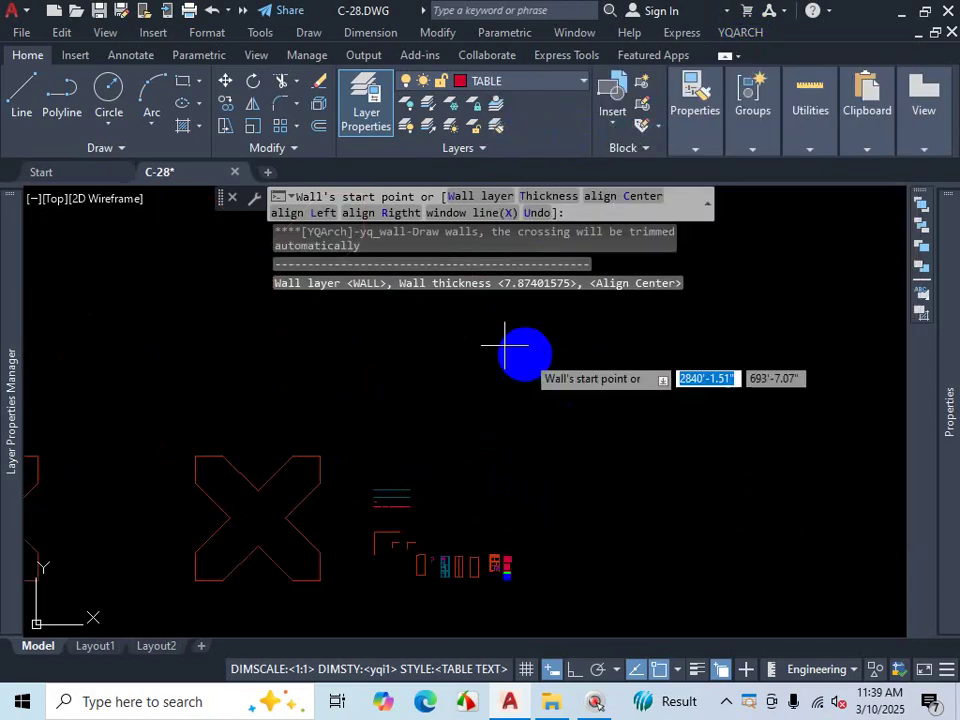
{"action": "left_click", "coordinate": [478, 196]}
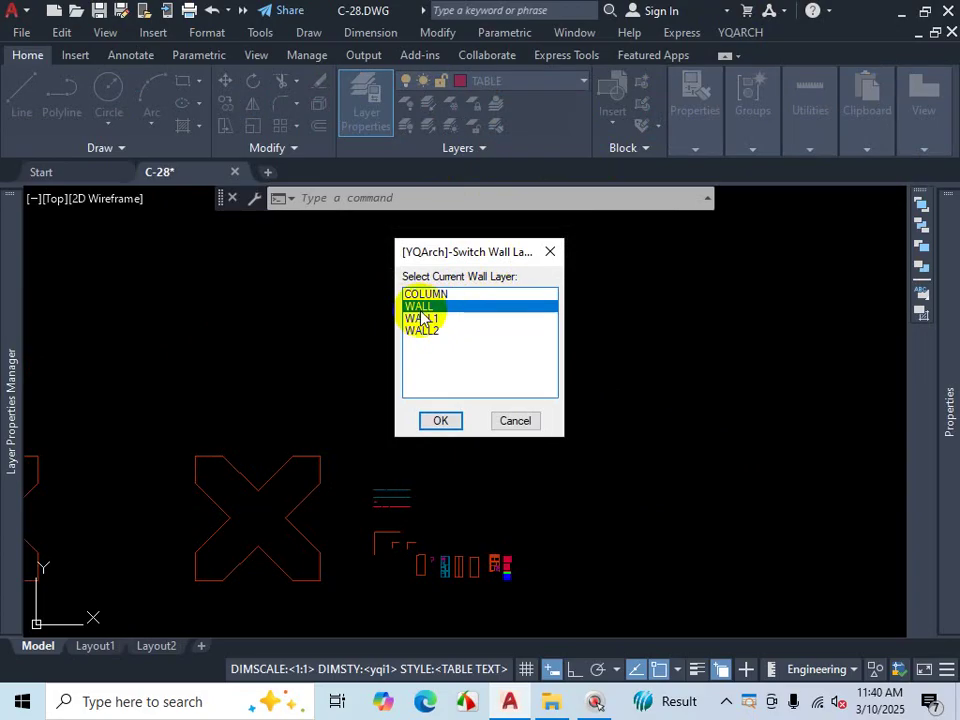
{"action": "key", "text": "ctrl+1"}
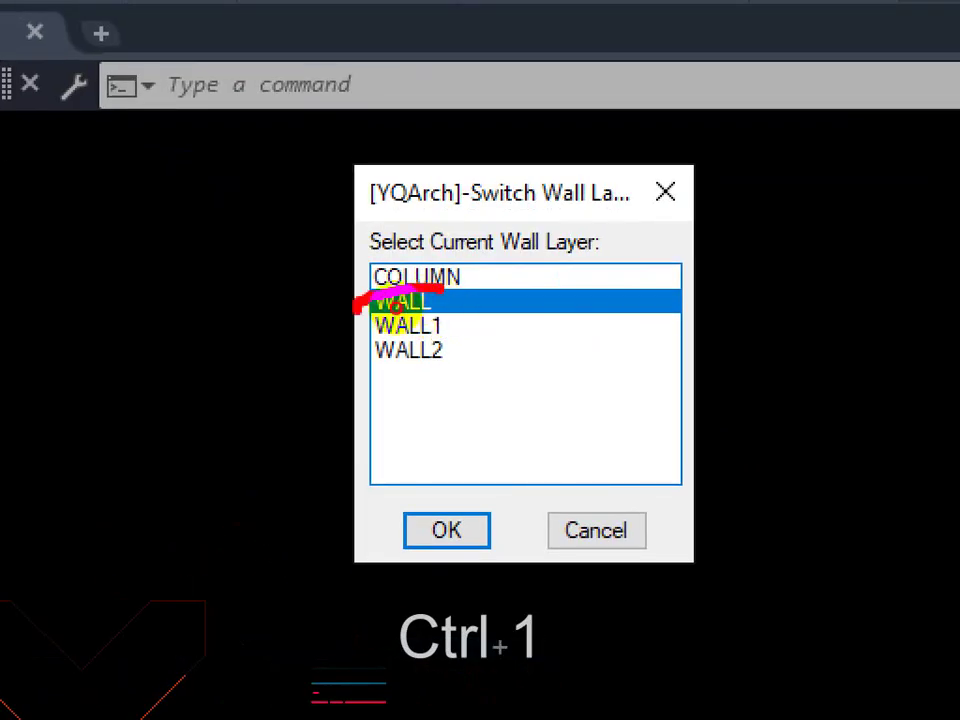
{"action": "mouse_move", "coordinate": [397, 306]}
{"action": "left_mouse_down"}
{"action": "mouse_move", "coordinate": [425, 318]}
{"action": "mouse_move", "coordinate": [428, 300]}
{"action": "left_mouse_up"}
{"action": "key", "text": "Escape"}
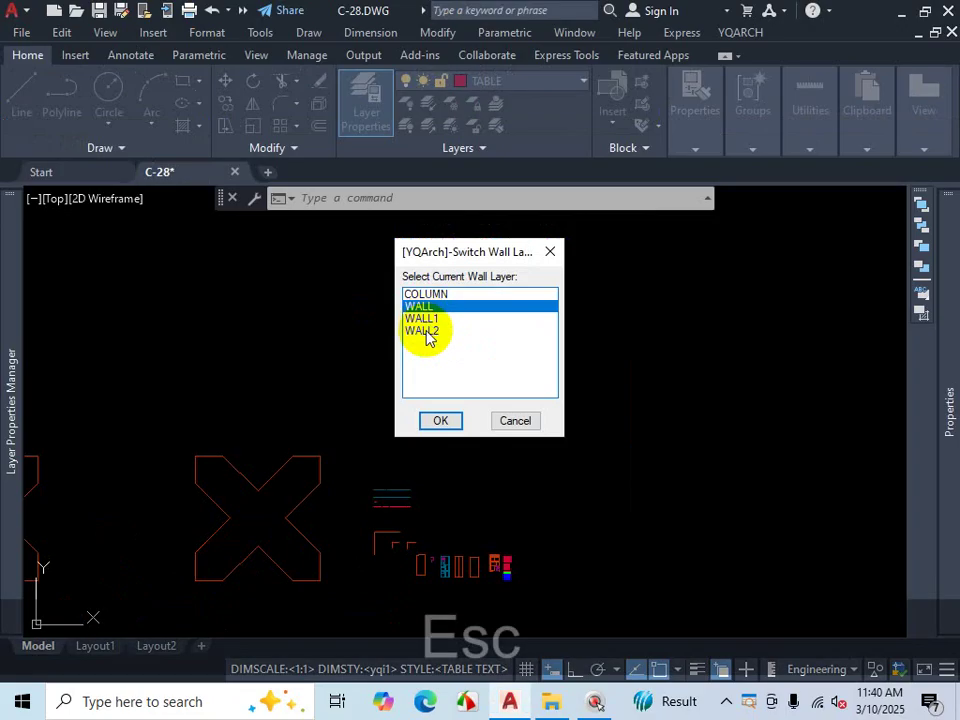
{"action": "left_click", "coordinate": [432, 332]}
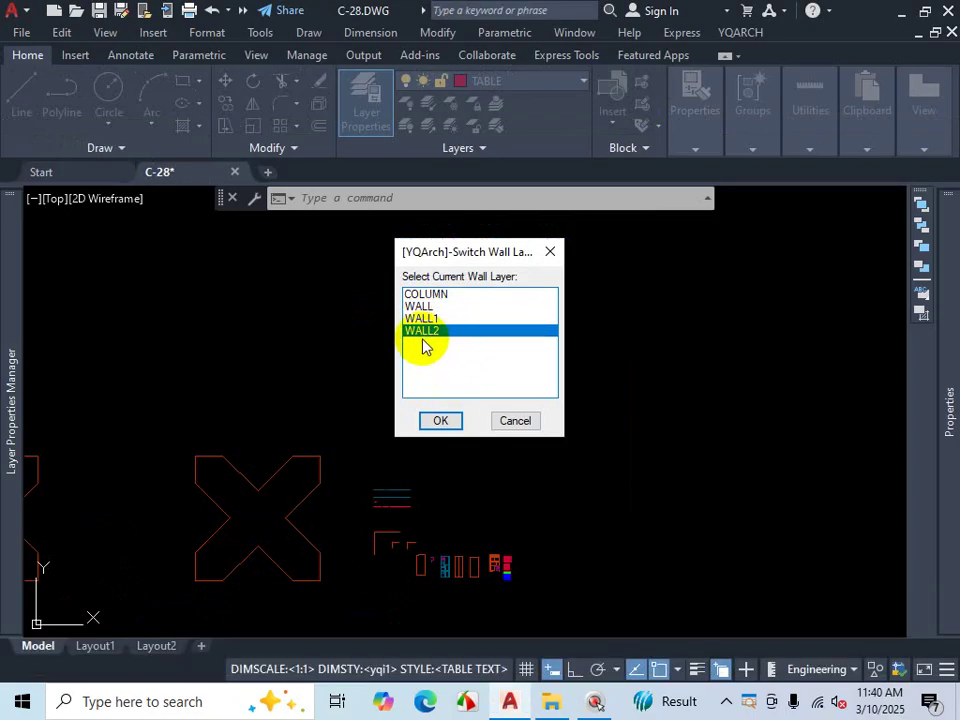
{"action": "left_click", "coordinate": [455, 425]}
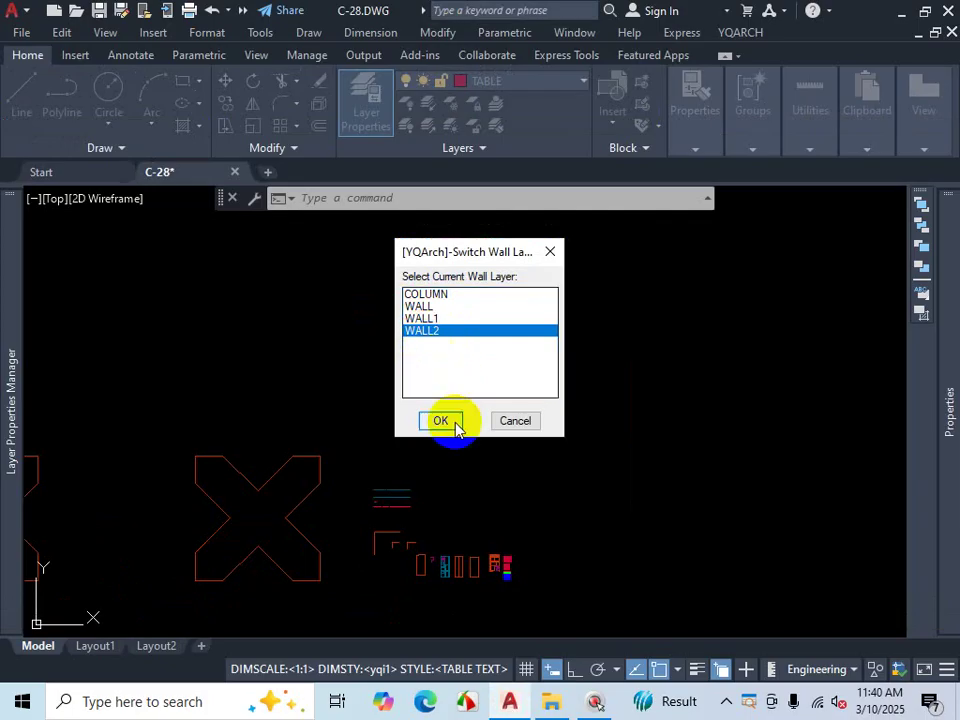
Step: Draw a single straight horizontal wall in the empty area above the floor plans with Ortho on, and end the command
{"action": "scroll", "coordinate": [446, 493], "scroll_direction": "up", "scroll_amount": 5}
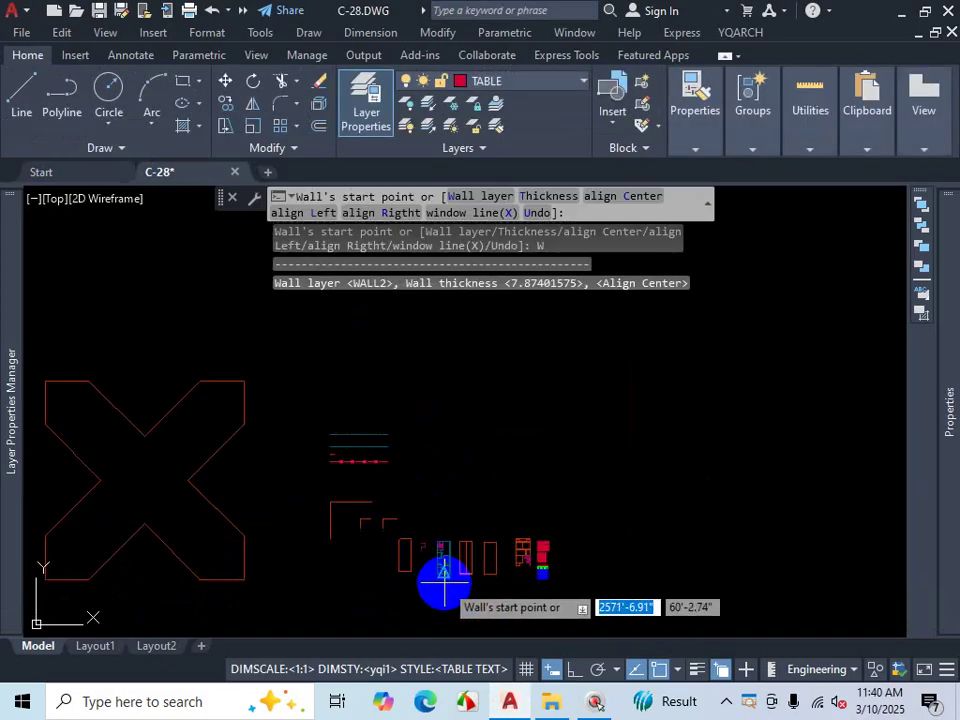
{"action": "left_click", "coordinate": [405, 446]}
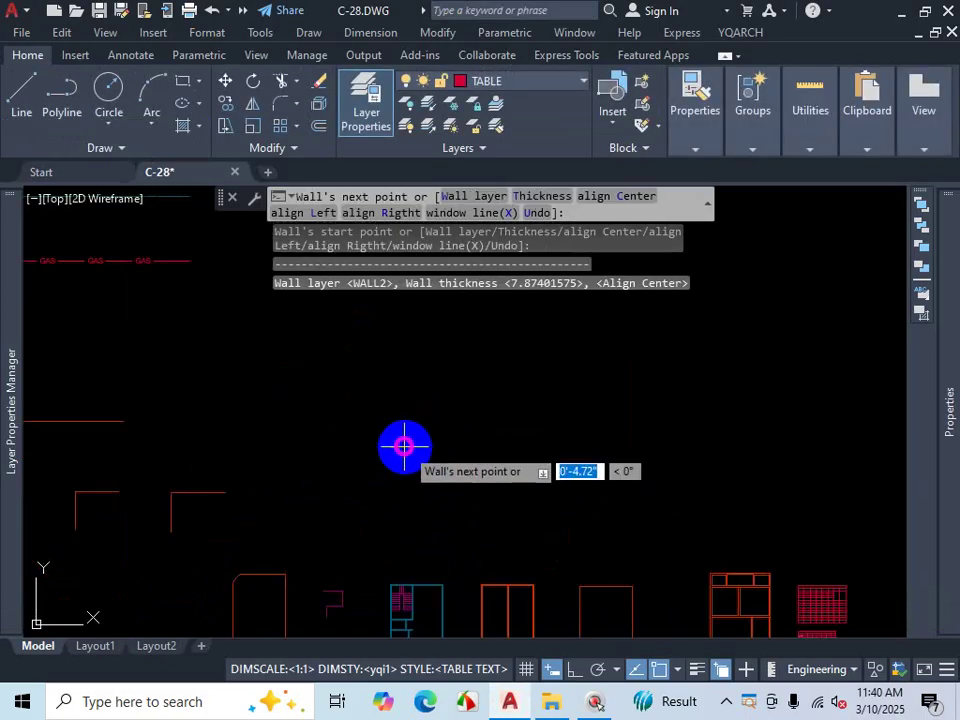
{"action": "left_click", "coordinate": [575, 669]}
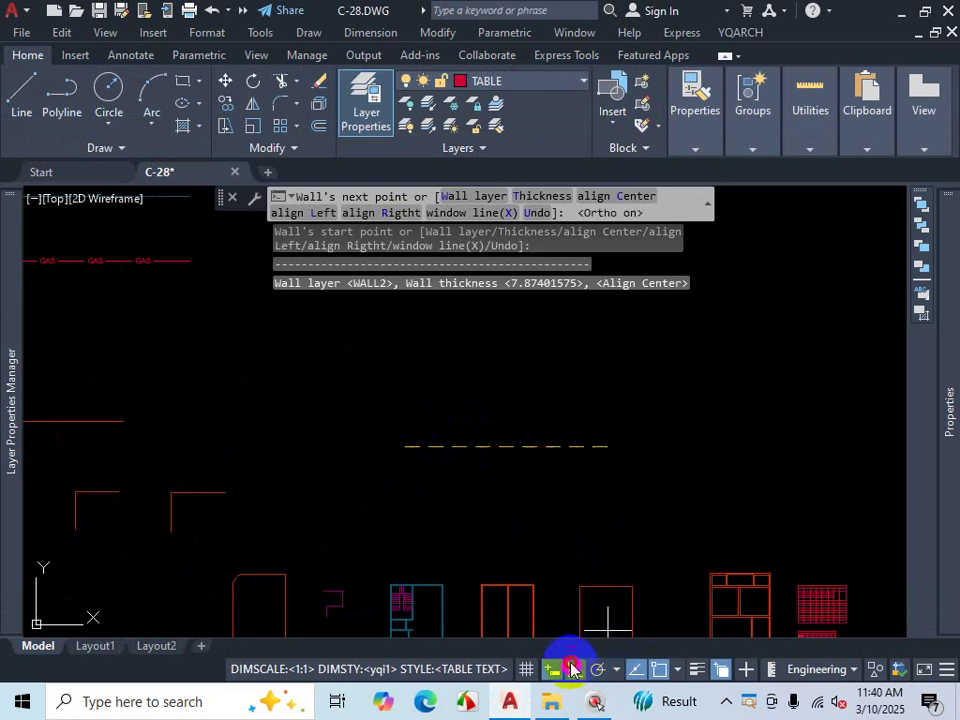
{"action": "left_click", "coordinate": [449, 462]}
{"action": "key", "text": "Escape"}
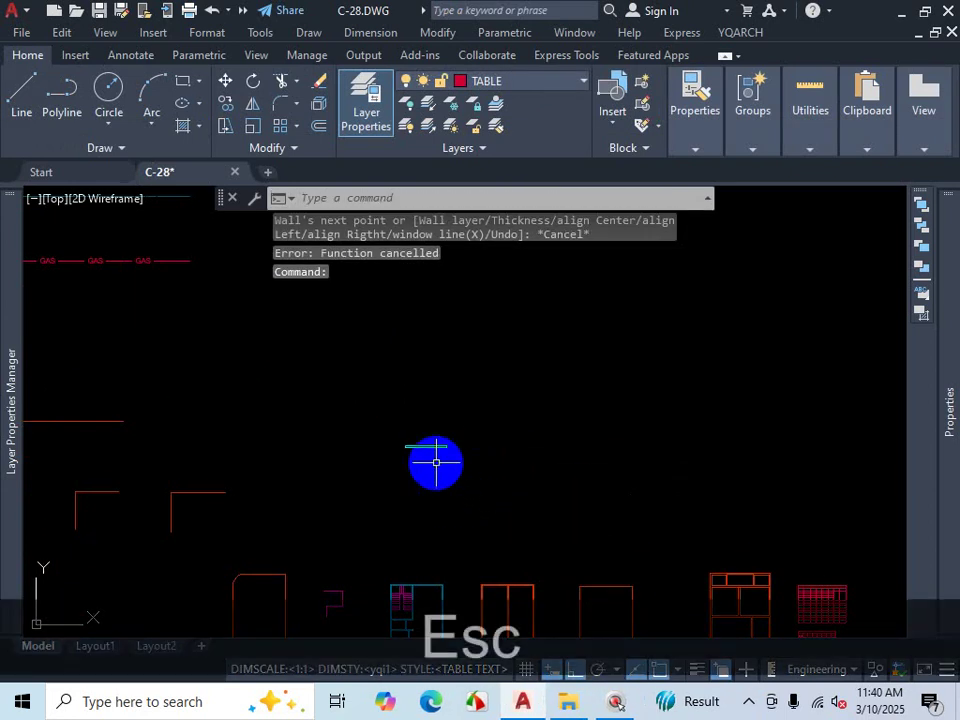
Step: Select the new wall to check its layer and set the WALL2 layer's color to index color 186
{"action": "scroll", "coordinate": [438, 461], "scroll_direction": "up", "scroll_amount": 5}
{"action": "scroll", "coordinate": [466, 387], "scroll_direction": "up", "scroll_amount": 2}
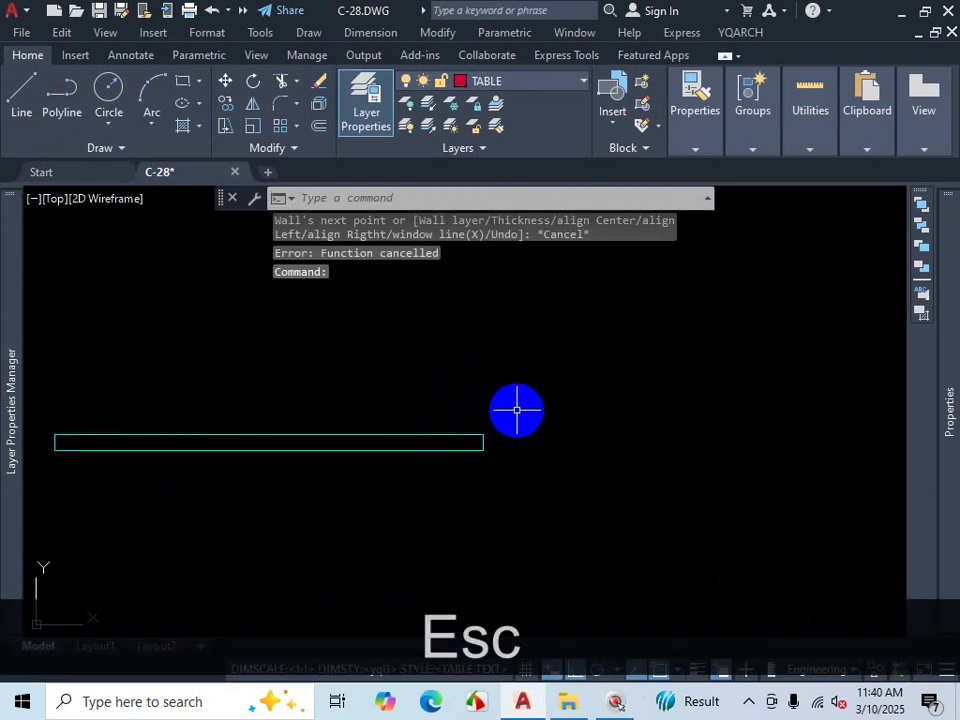
{"action": "left_click", "coordinate": [516, 407]}
{"action": "left_click", "coordinate": [428, 482]}
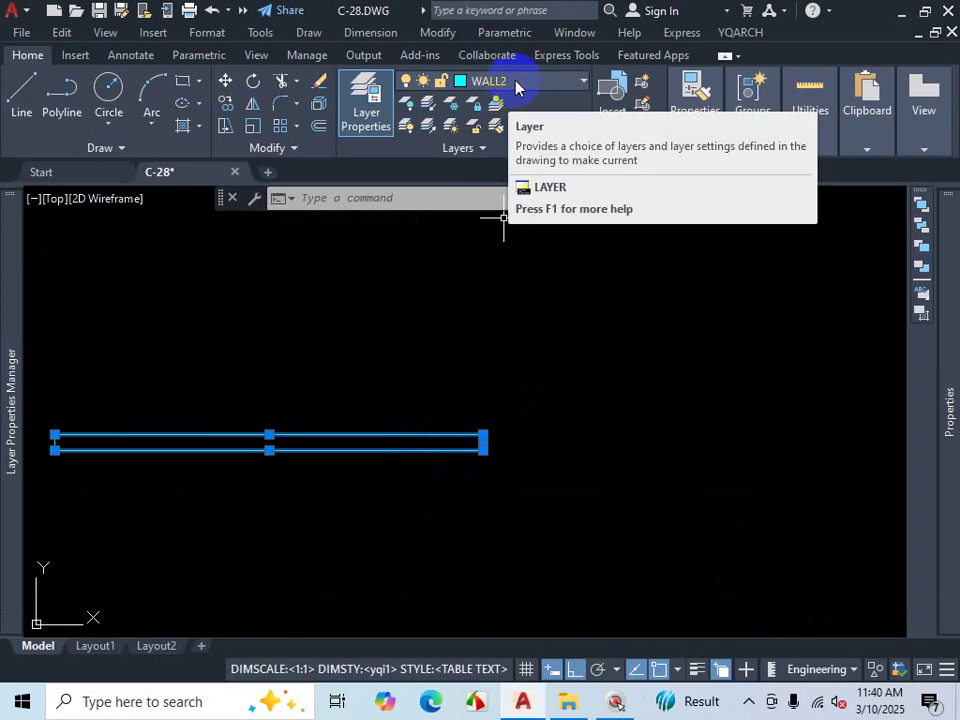
{"action": "left_click", "coordinate": [516, 88]}
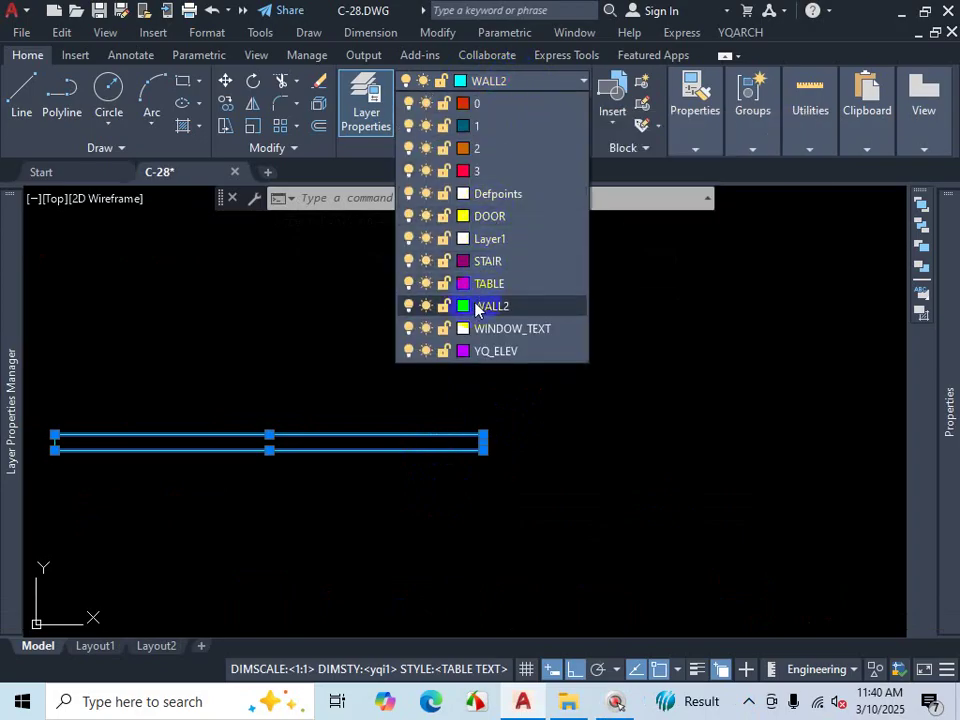
{"action": "left_click", "coordinate": [474, 308]}
{"action": "left_click", "coordinate": [463, 306]}
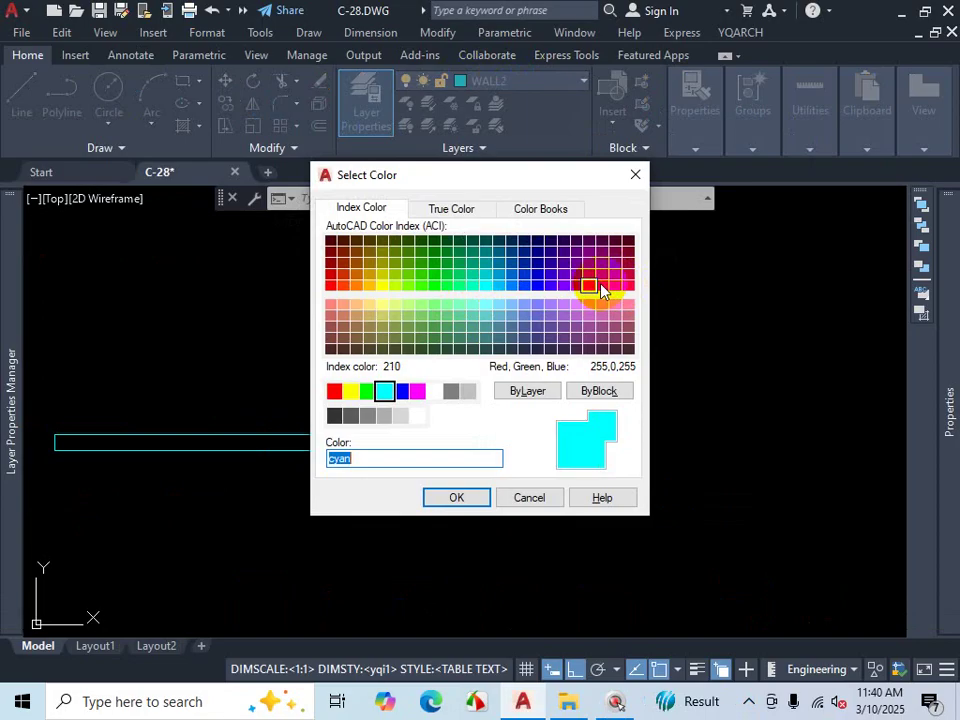
{"action": "left_click", "coordinate": [553, 255]}
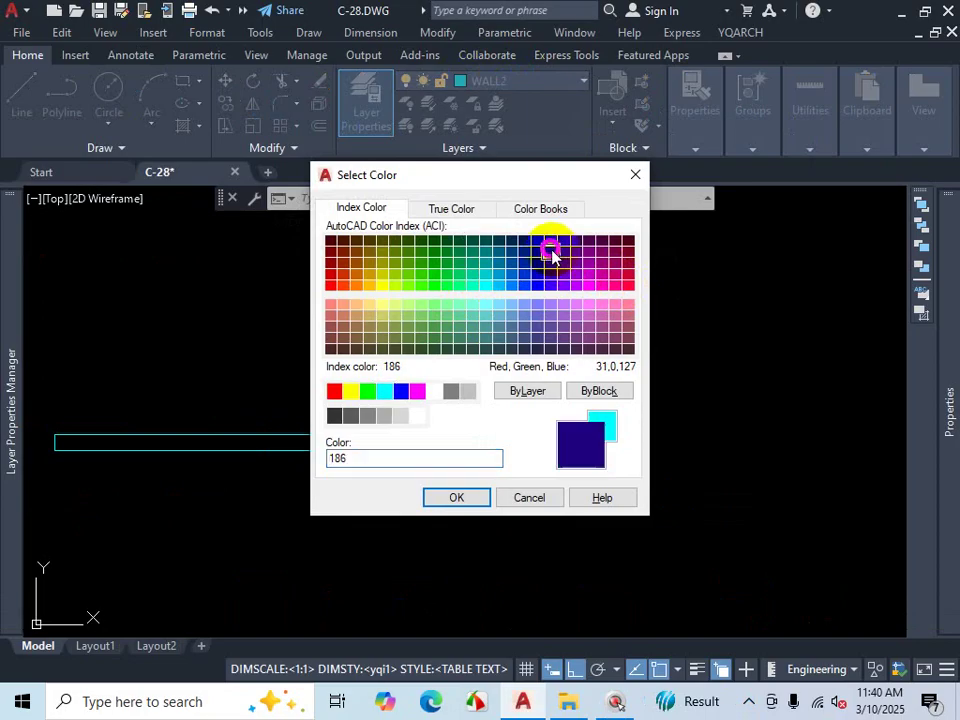
{"action": "left_click", "coordinate": [472, 497]}
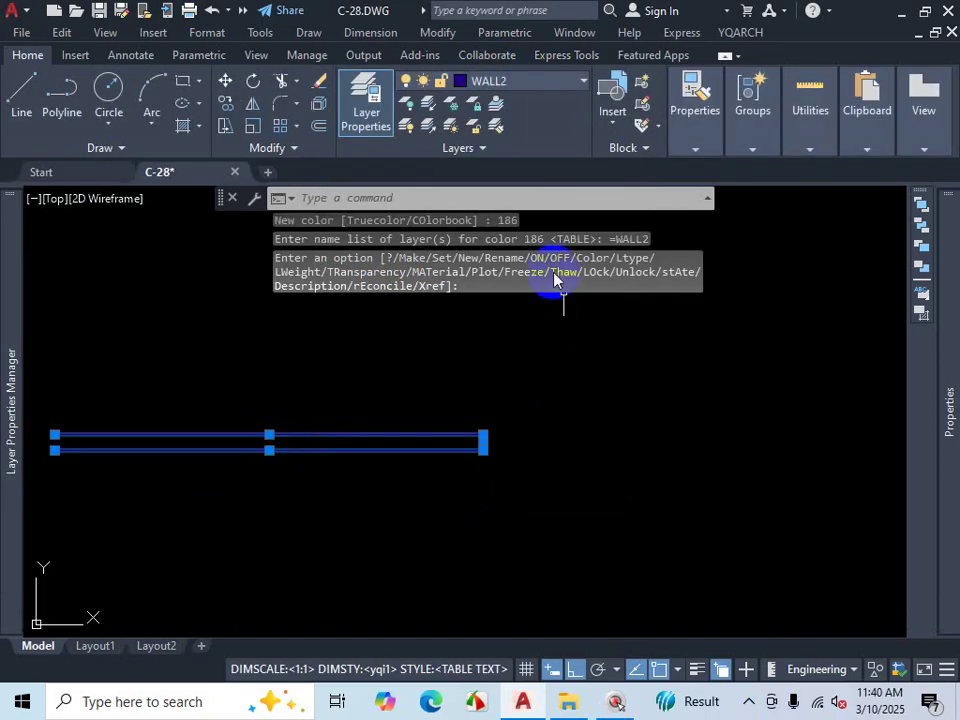
{"action": "key", "text": "Escape"}
{"action": "left_click", "coordinate": [546, 82]}
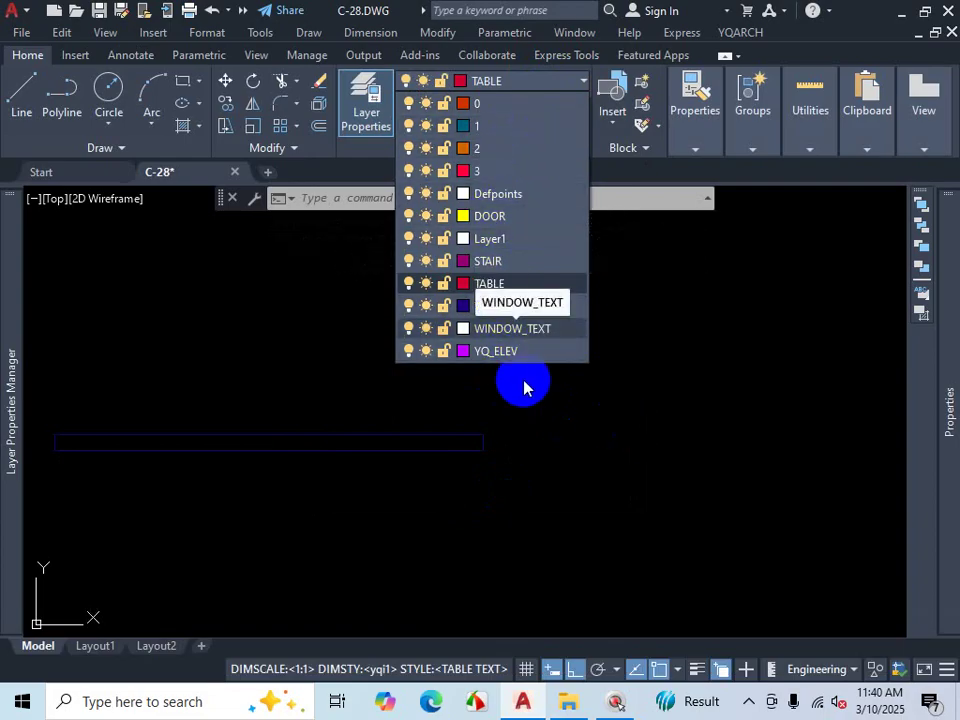
{"action": "key", "text": "Escape"}
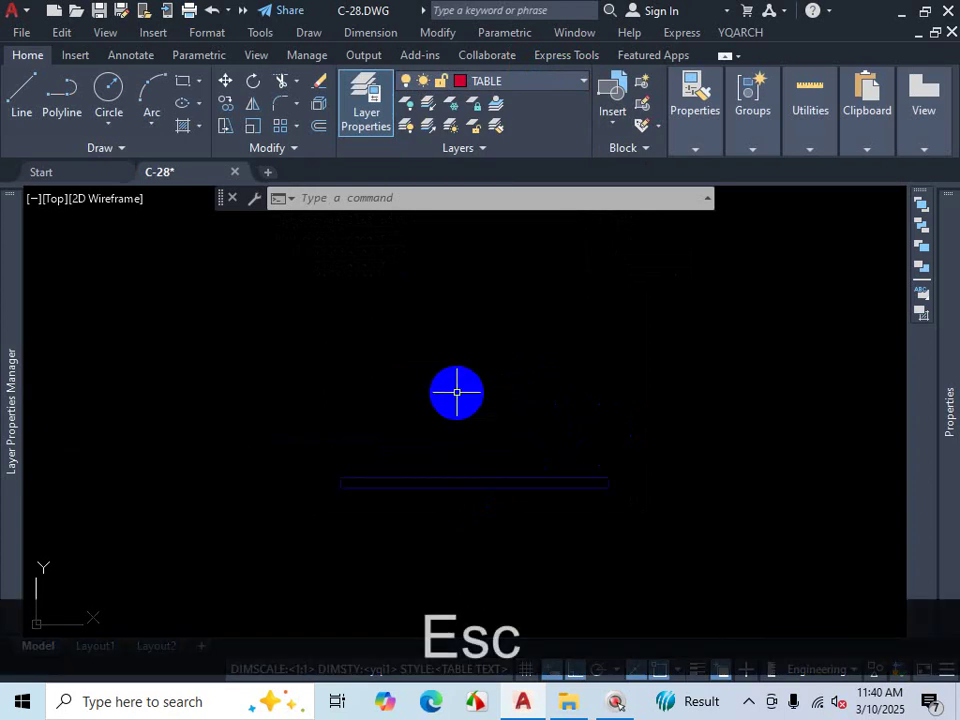
Step: Draw a second horizontal wall just above the first one with Draw Wall, using WALL as the current wall layer
{"action": "type", "text": "ww"}
{"action": "key", "text": "Return"}
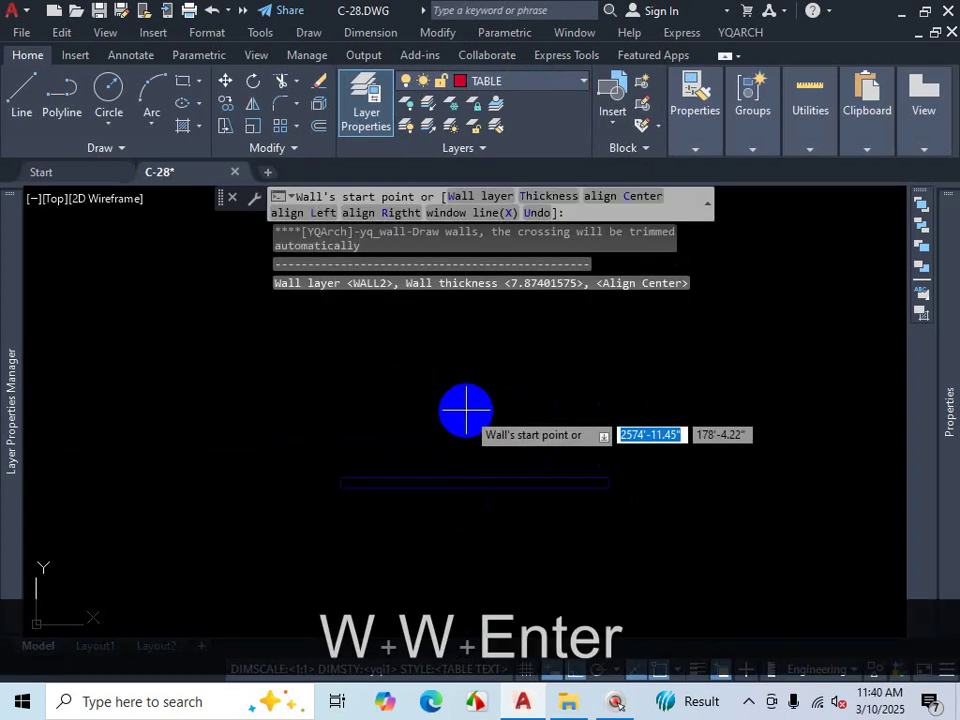
{"action": "left_click", "coordinate": [471, 193]}
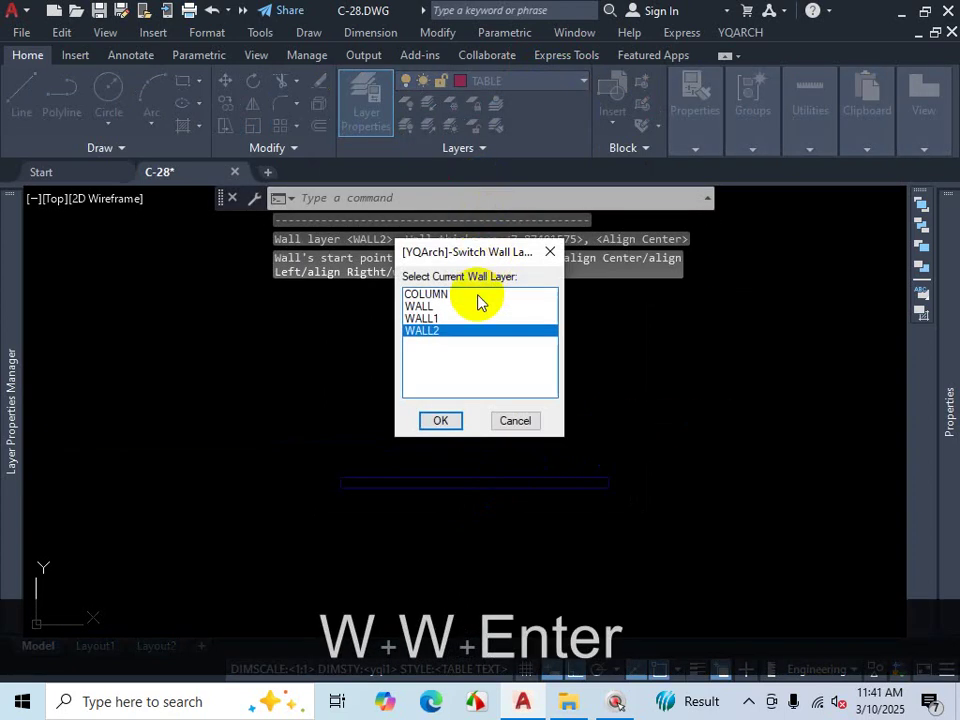
{"action": "left_click", "coordinate": [422, 307]}
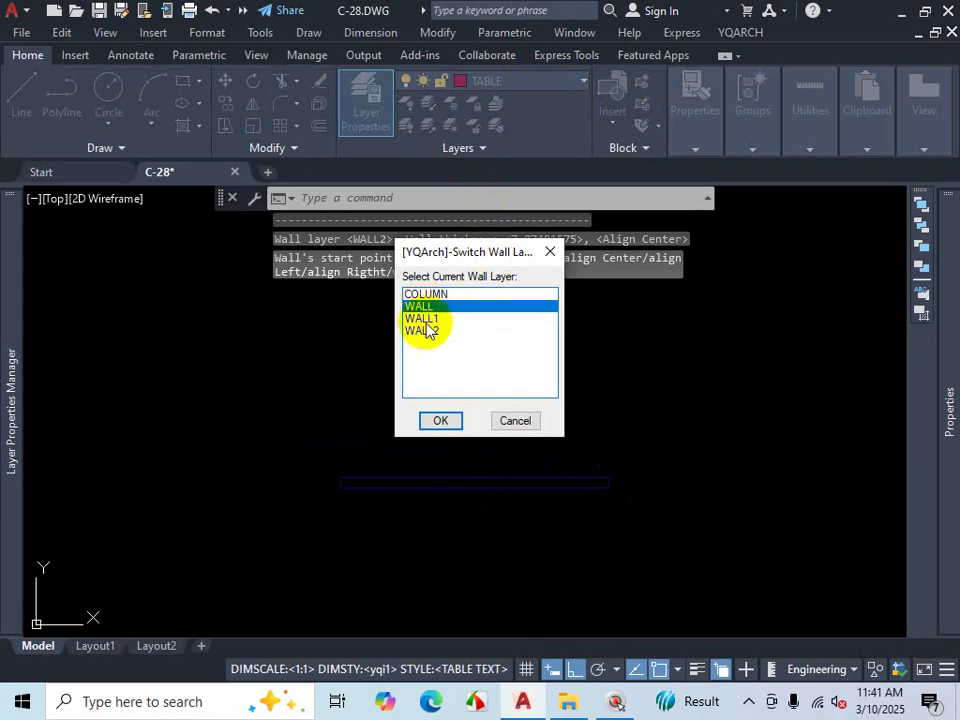
{"action": "left_click", "coordinate": [441, 420]}
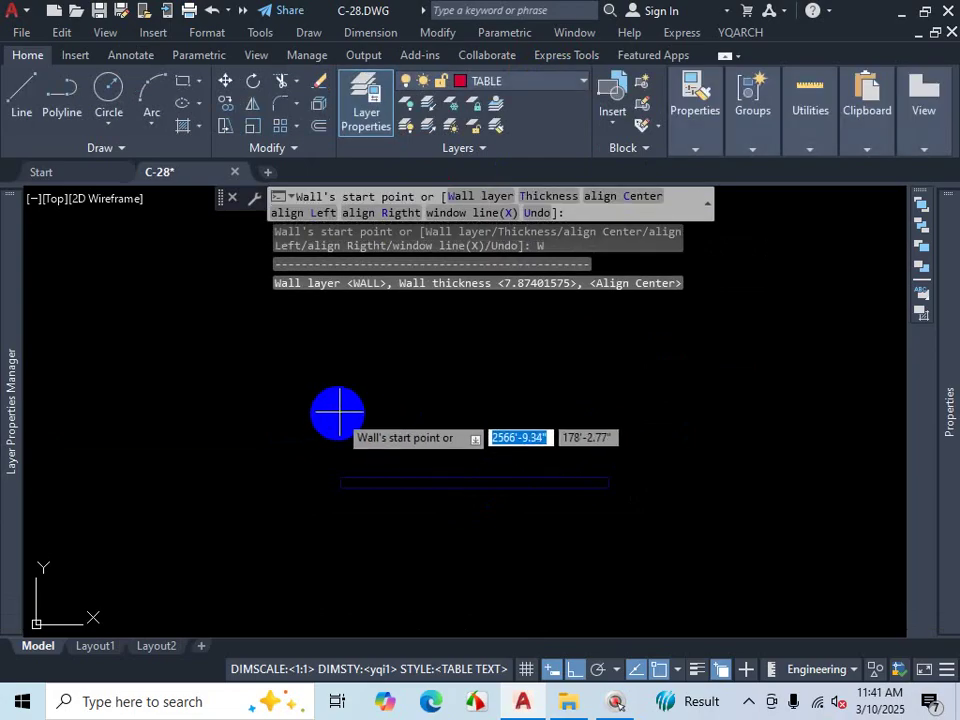
{"action": "left_click", "coordinate": [340, 411]}
{"action": "left_click", "coordinate": [590, 410]}
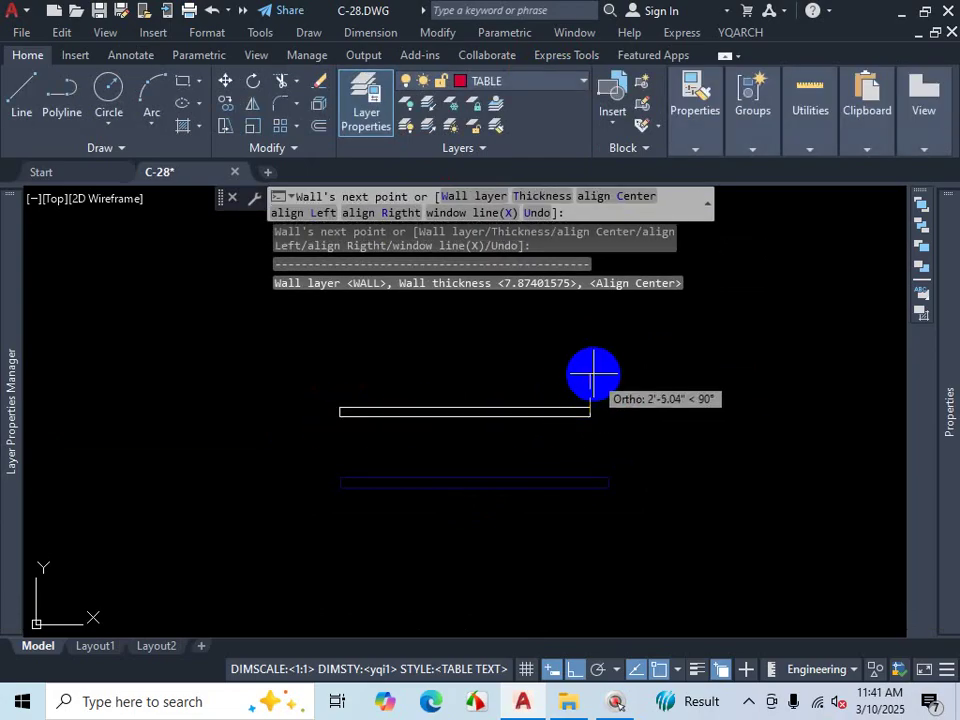
{"action": "key", "text": "Escape"}
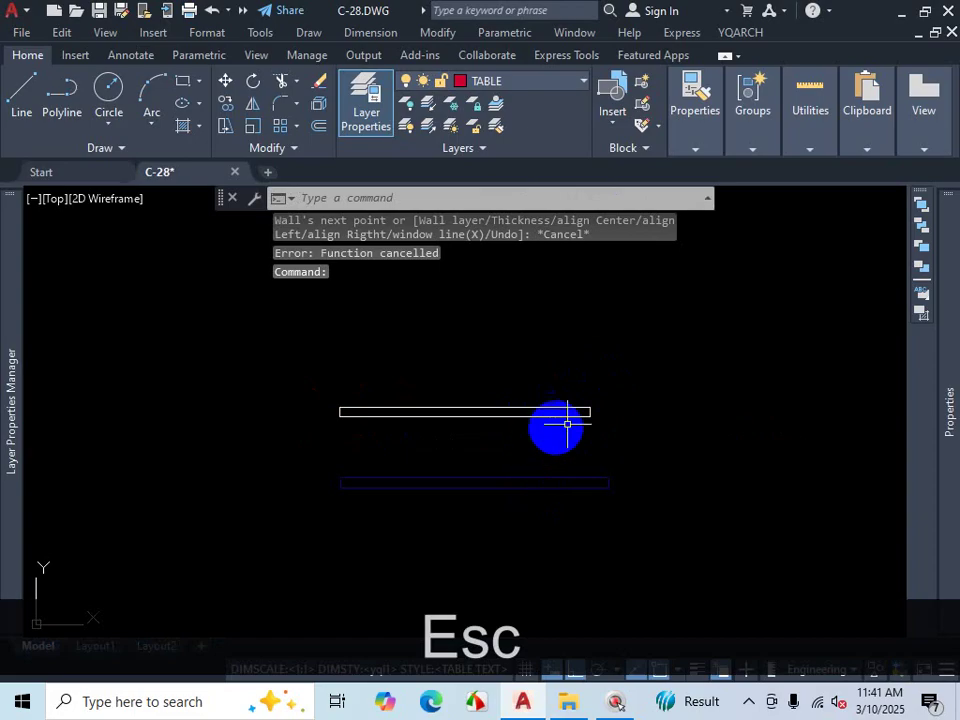
Step: Select the upper wall to check its layer and set the WALL layer's color to index color 198
{"action": "left_click", "coordinate": [606, 372]}
{"action": "left_click", "coordinate": [555, 441]}
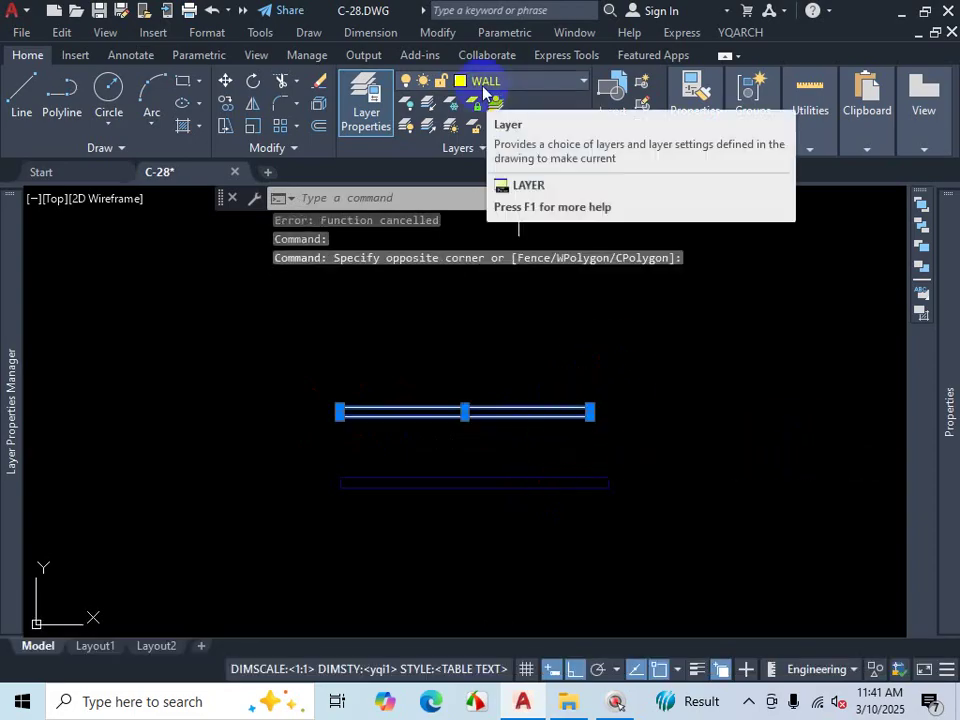
{"action": "left_click", "coordinate": [483, 87]}
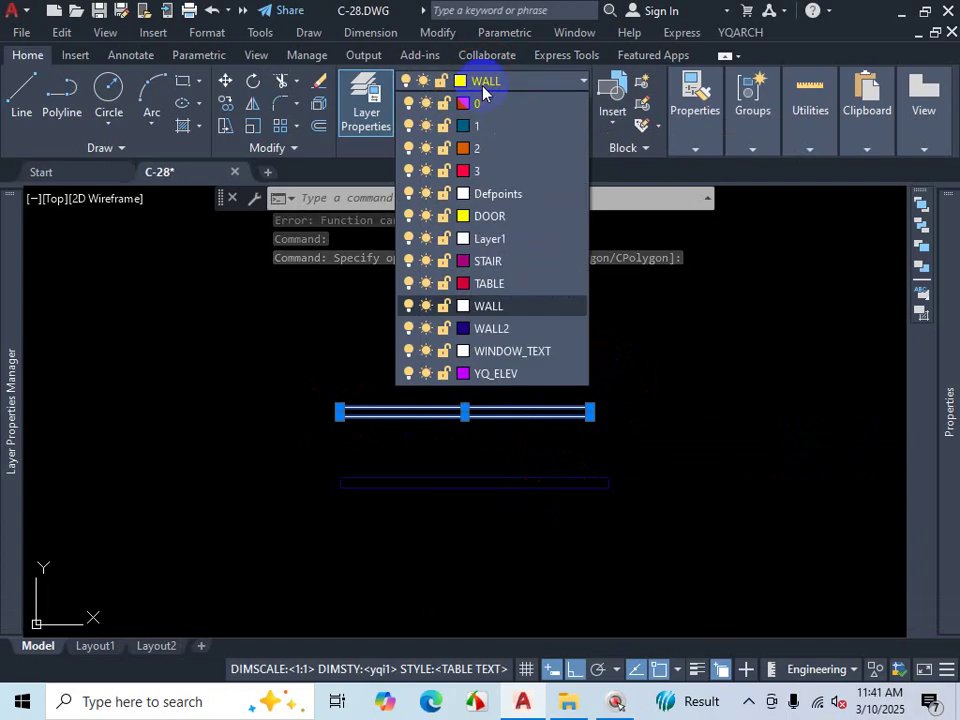
{"action": "left_click", "coordinate": [464, 306]}
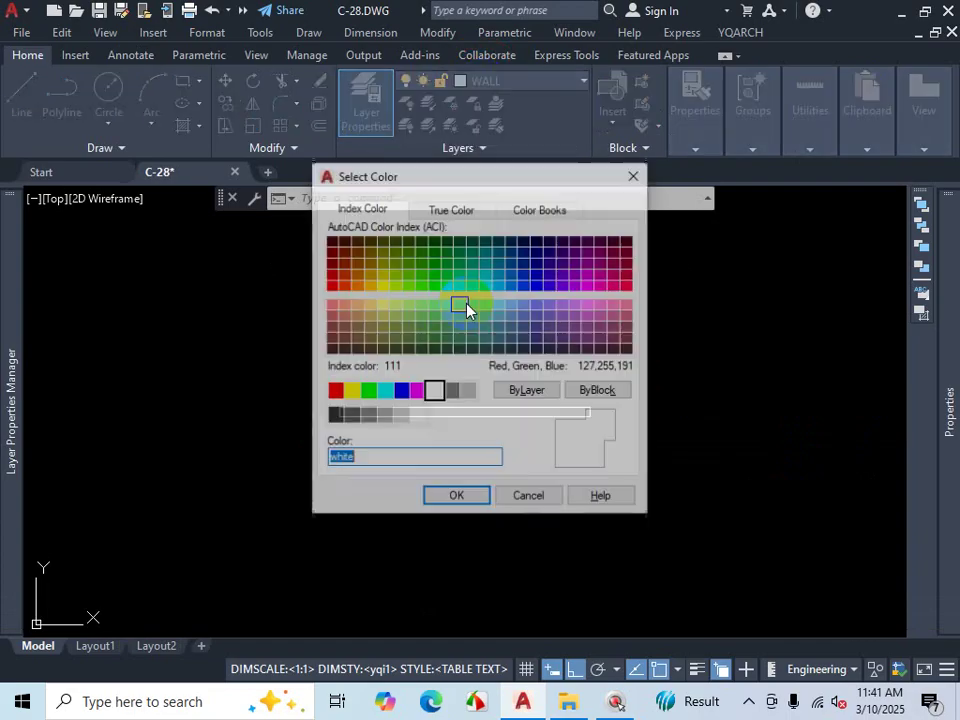
{"action": "left_click", "coordinate": [564, 243]}
{"action": "left_click", "coordinate": [456, 499]}
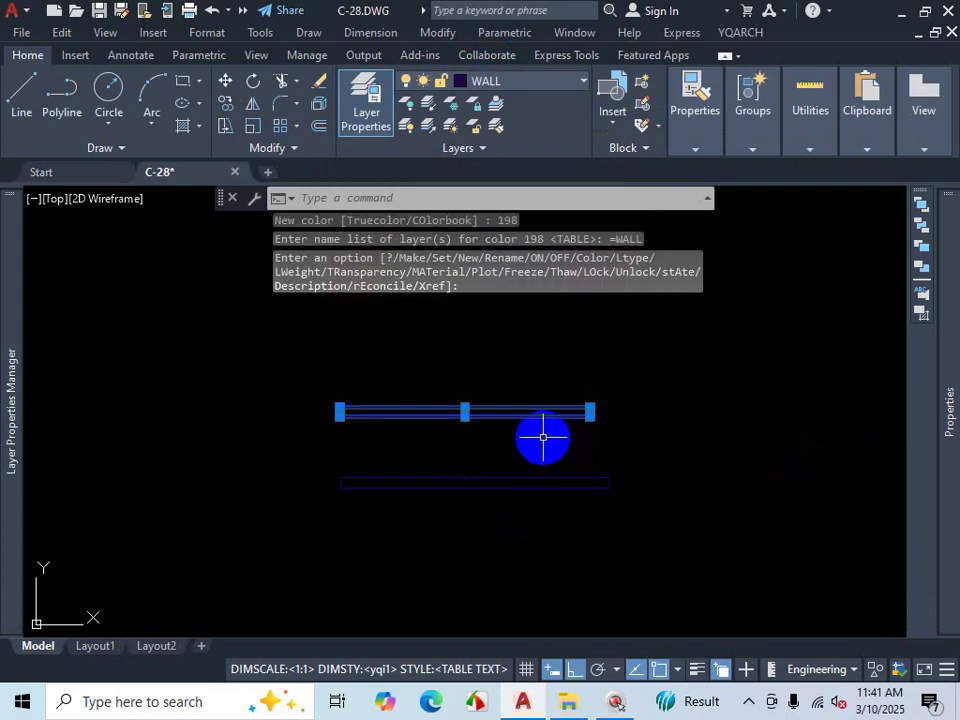
{"action": "key", "text": "Escape"}
{"action": "left_click", "coordinate": [608, 394]}
{"action": "left_click", "coordinate": [527, 437]}
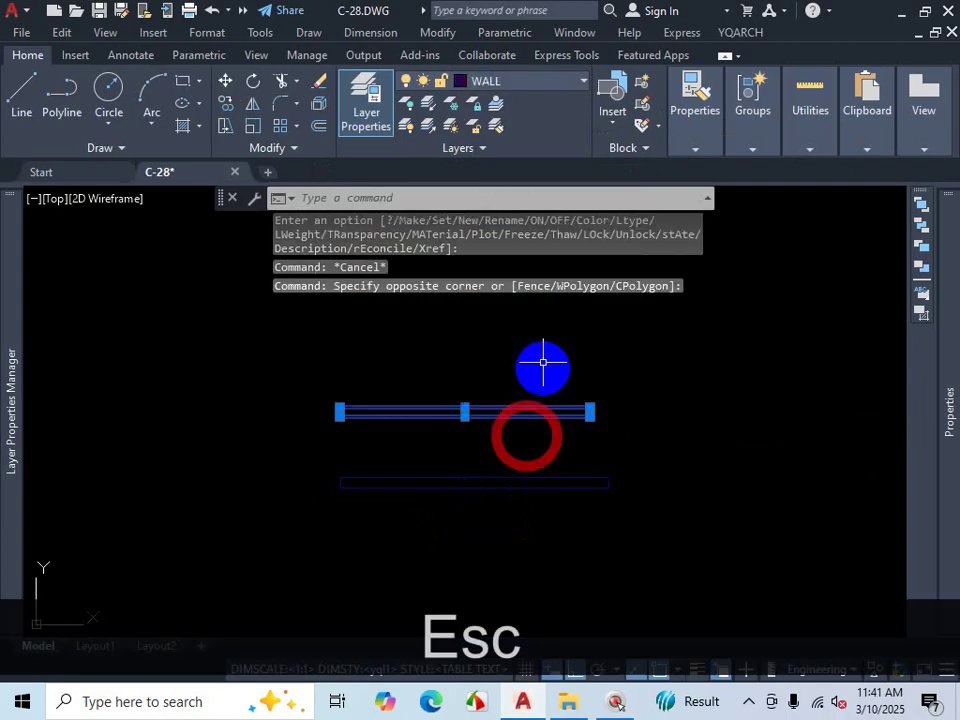
{"action": "key", "text": "Escape"}
Step: Set the WALL layer's color to index color 240
{"action": "left_click", "coordinate": [534, 88]}
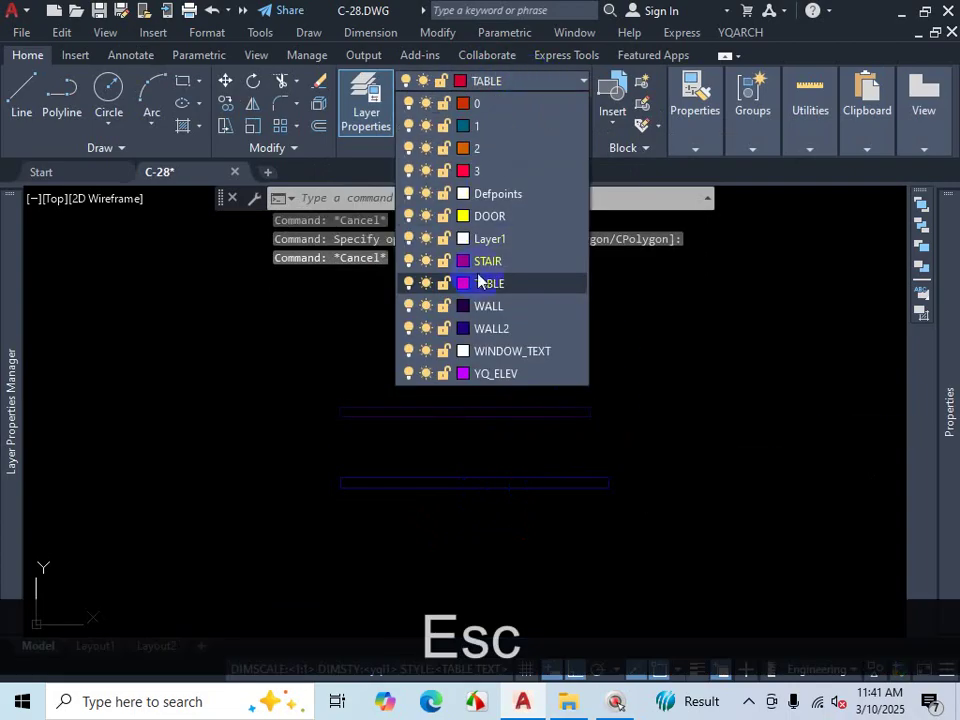
{"action": "left_click", "coordinate": [466, 306]}
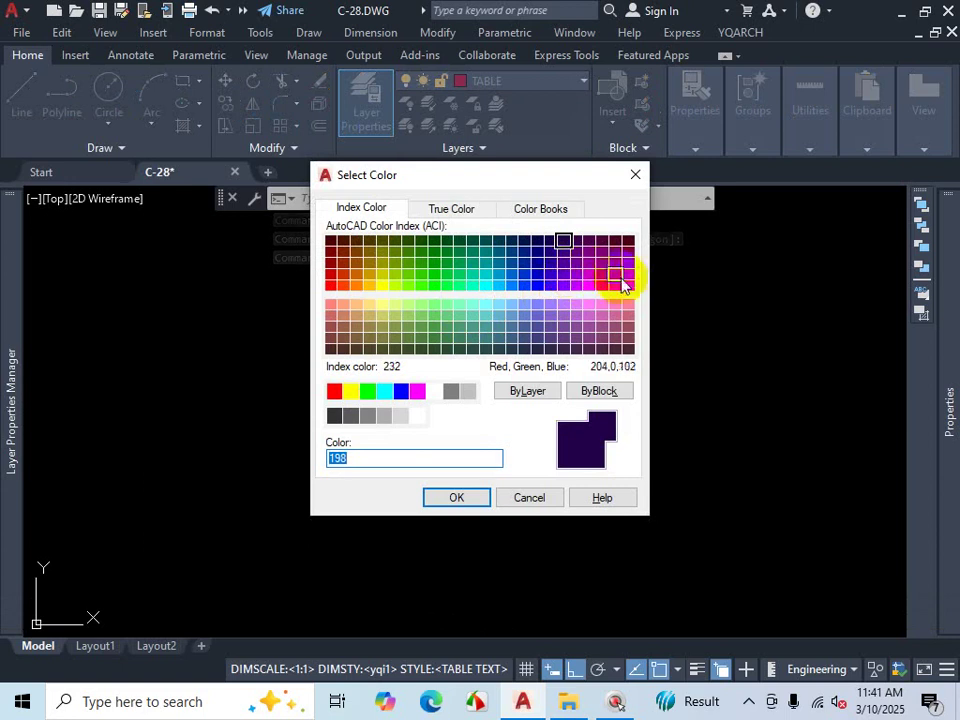
{"action": "left_click", "coordinate": [628, 289]}
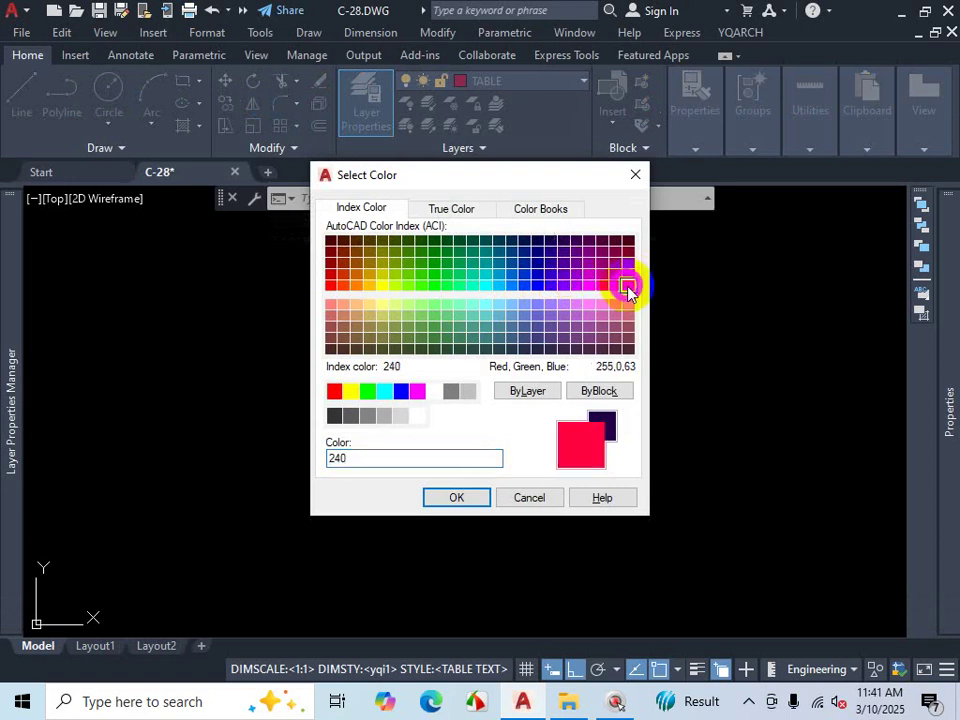
{"action": "left_click", "coordinate": [465, 497]}
{"action": "key", "text": "Escape"}
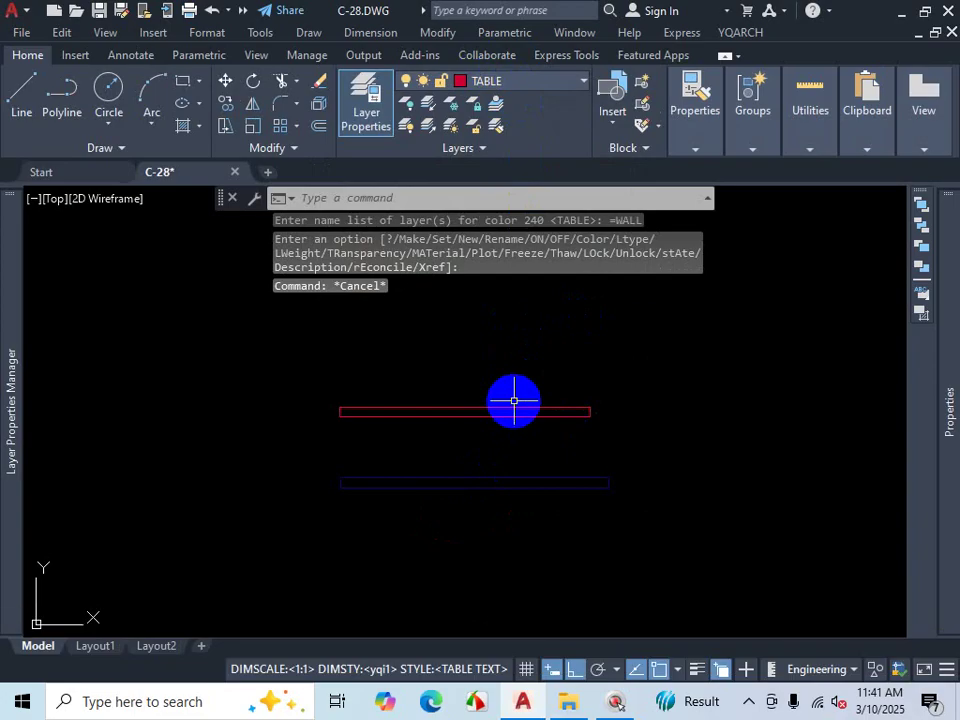
Step: Compare the two sample walls with the floor plan containing the staircase and review the drawing's layer list
{"action": "scroll", "coordinate": [514, 400], "scroll_direction": "down", "scroll_amount": 5}
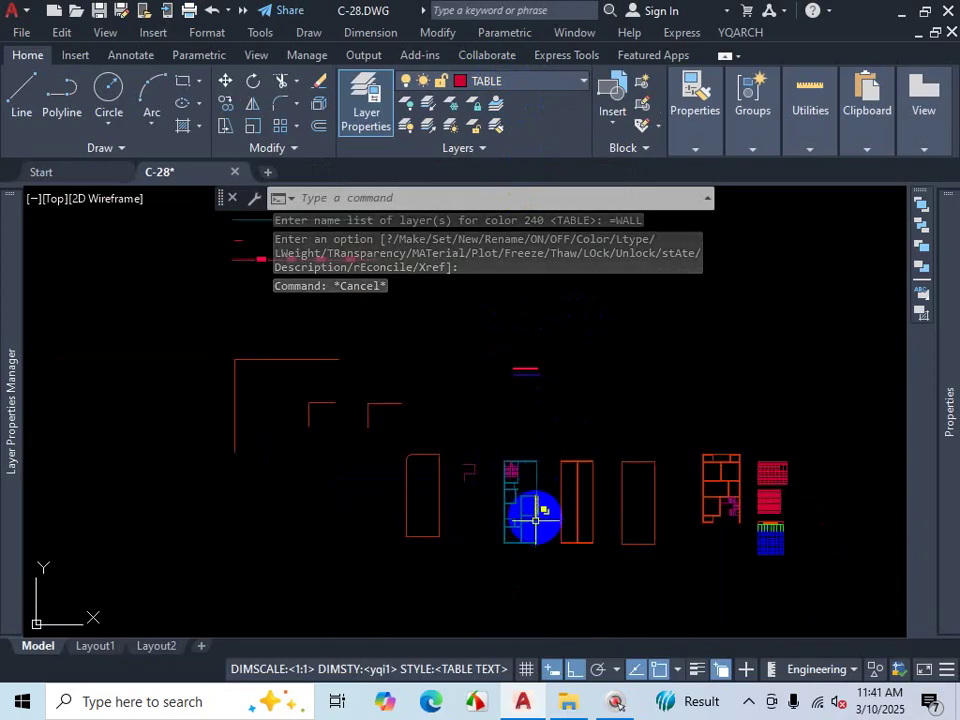
{"action": "scroll", "coordinate": [535, 520], "scroll_direction": "up", "scroll_amount": 2}
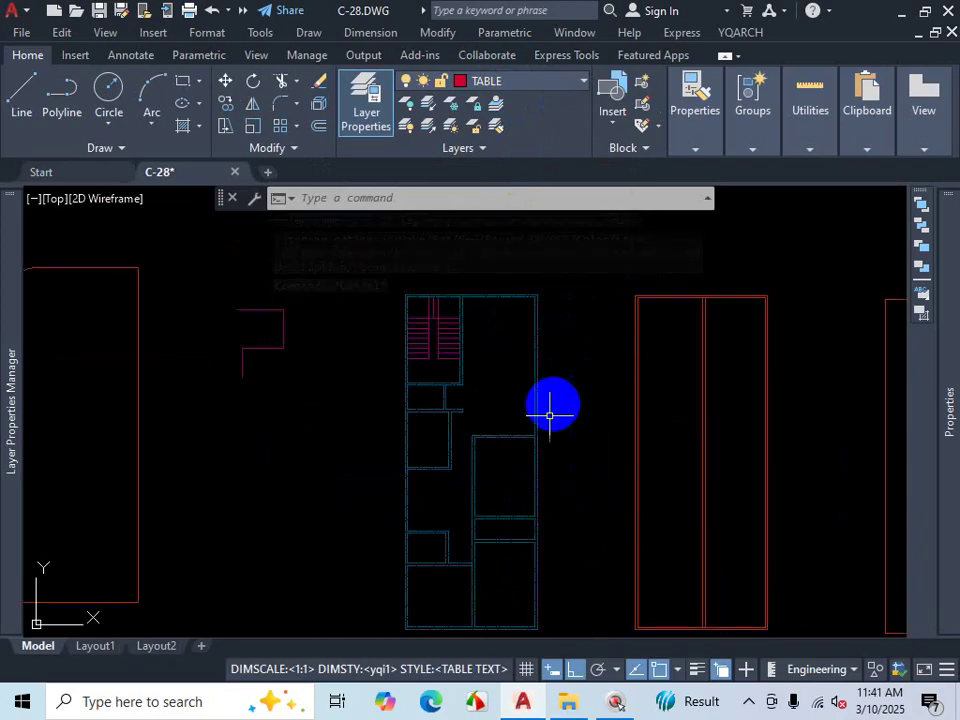
{"action": "scroll", "coordinate": [547, 437], "scroll_direction": "down", "scroll_amount": 5}
{"action": "scroll", "coordinate": [418, 274], "scroll_direction": "up", "scroll_amount": 10}
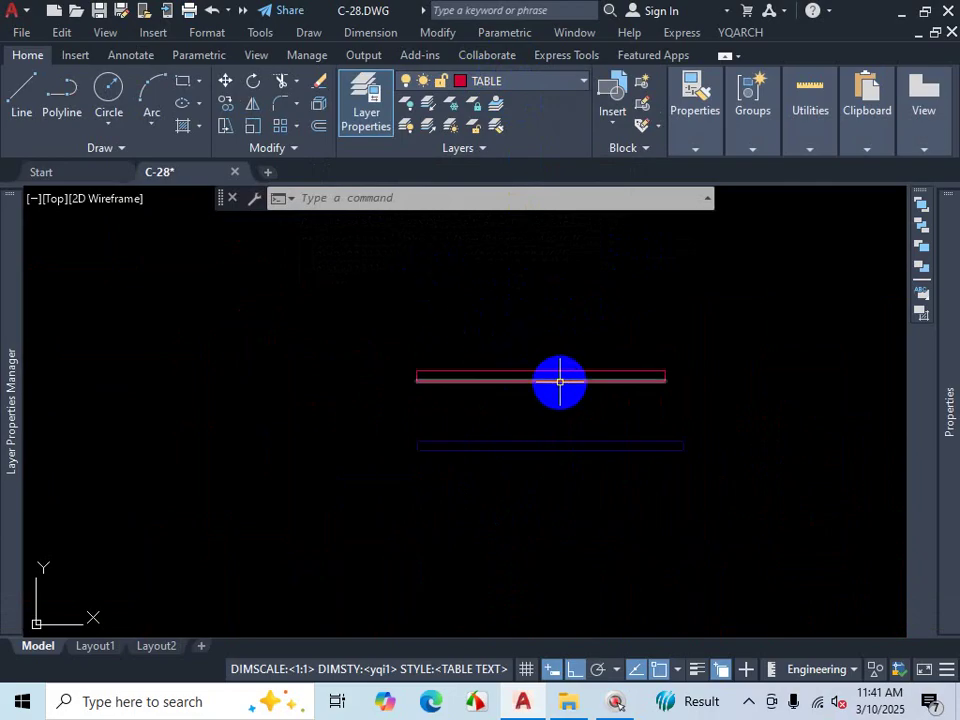
{"action": "mouse_move", "coordinate": [560, 382]}
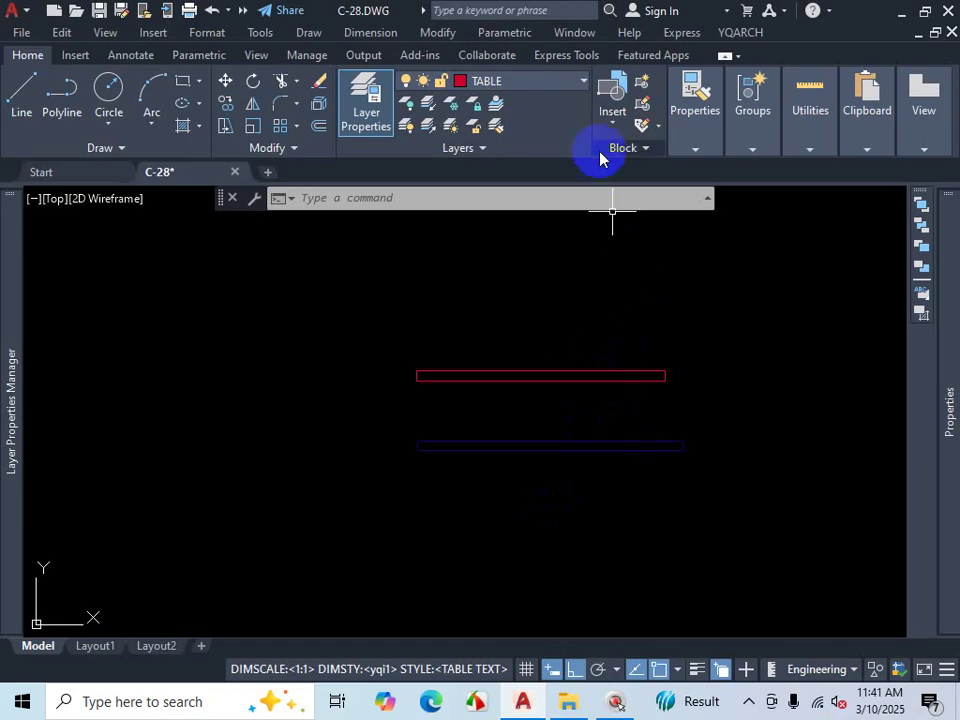
{"action": "left_click", "coordinate": [583, 82]}
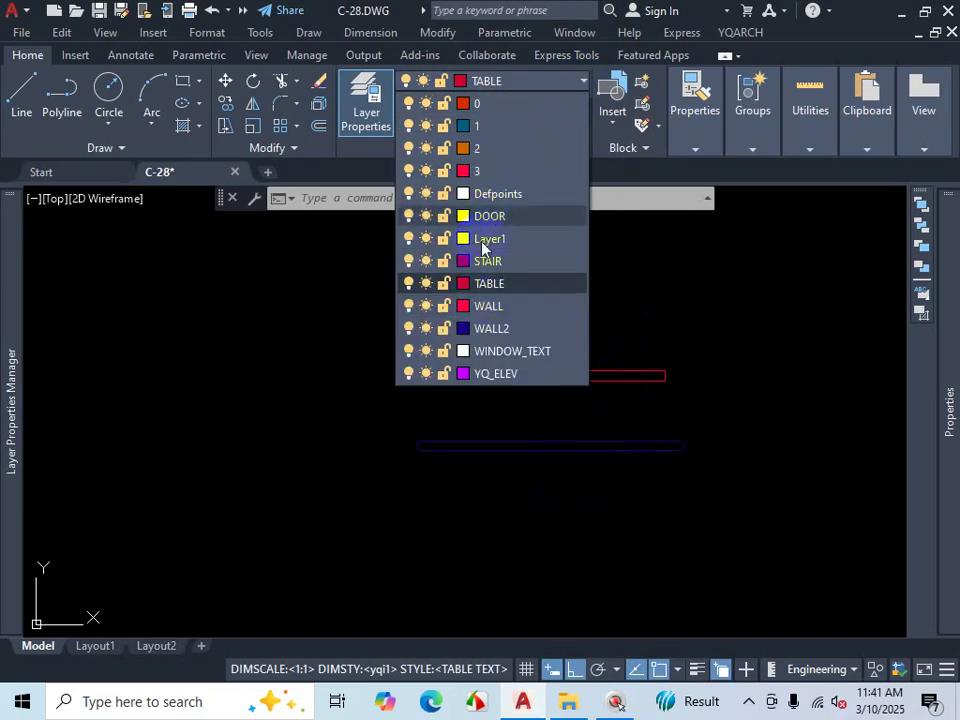
{"action": "left_click", "coordinate": [549, 537]}
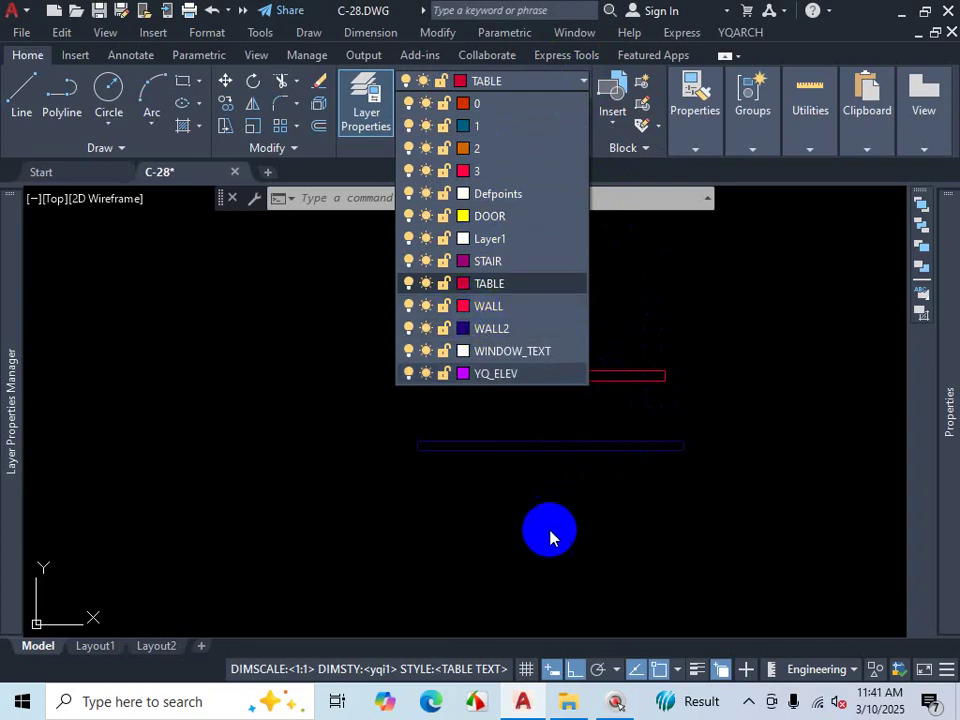
{"action": "scroll", "coordinate": [549, 497], "scroll_direction": "down", "scroll_amount": 2}
{"action": "key", "text": "Escape"}
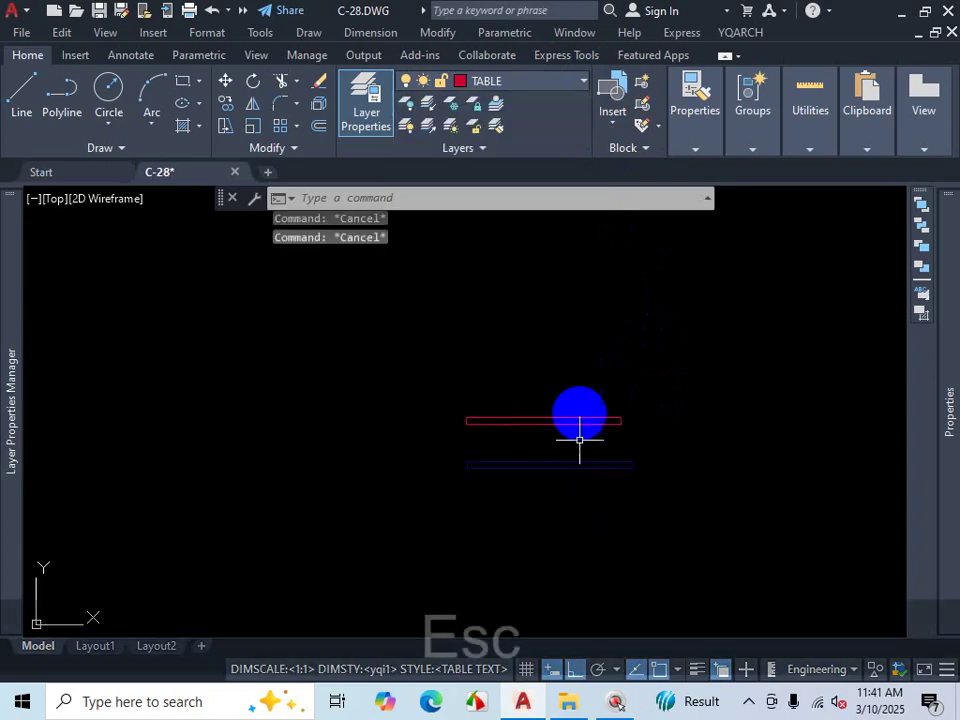
{"action": "scroll", "coordinate": [579, 440], "scroll_direction": "up", "scroll_amount": 5}
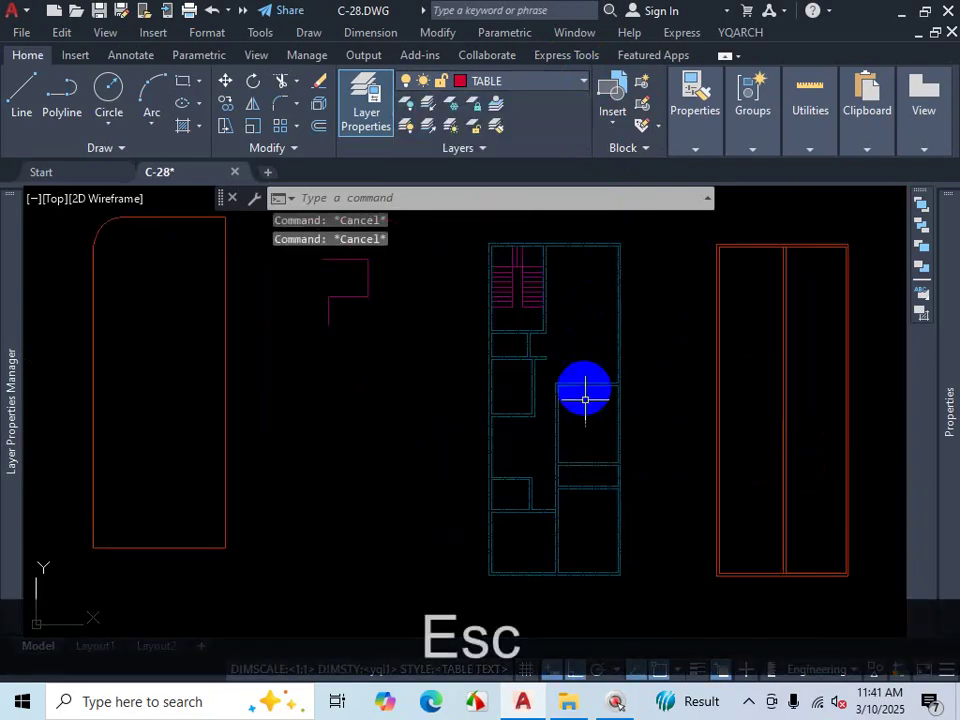
Step: Inspect the red and blue sample walls one after the other to check which layer each is on
{"action": "scroll", "coordinate": [585, 399], "scroll_direction": "down", "scroll_amount": 2}
{"action": "scroll", "coordinate": [574, 281], "scroll_direction": "up", "scroll_amount": 4}
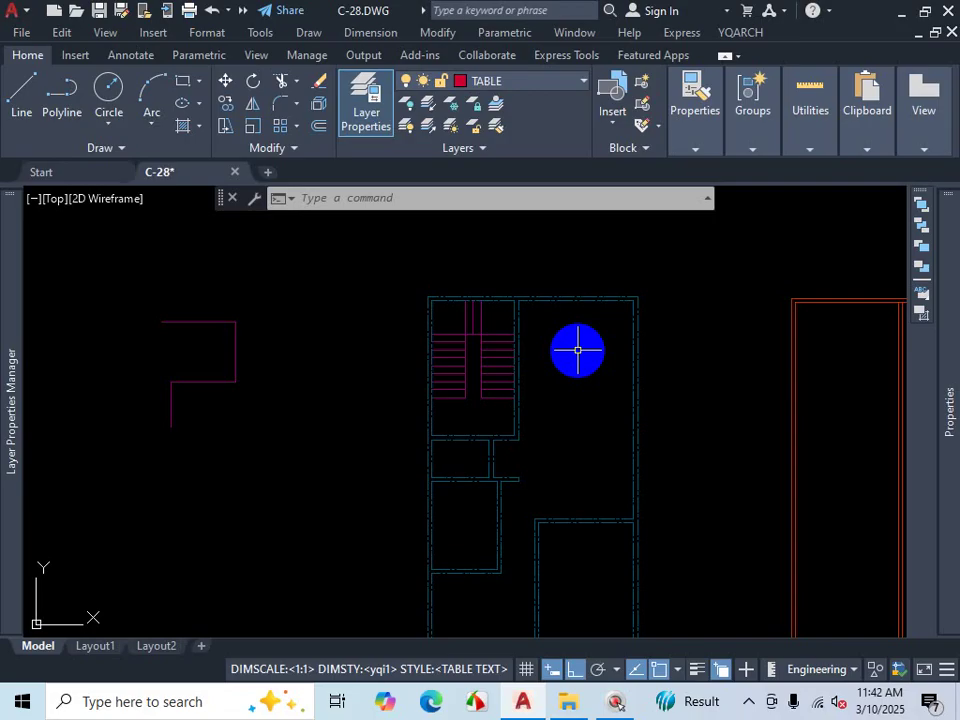
{"action": "scroll", "coordinate": [576, 352], "scroll_direction": "down", "scroll_amount": 4}
{"action": "scroll", "coordinate": [574, 324], "scroll_direction": "up", "scroll_amount": 6}
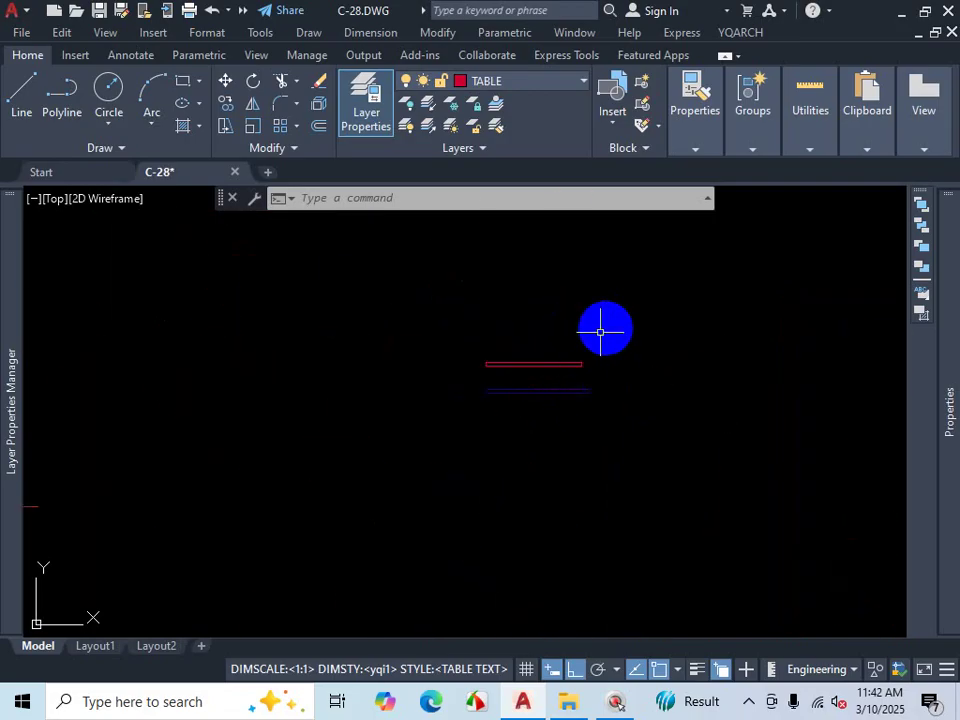
{"action": "scroll", "coordinate": [600, 331], "scroll_direction": "up", "scroll_amount": 4}
{"action": "left_click", "coordinate": [621, 285]}
{"action": "left_click", "coordinate": [542, 330]}
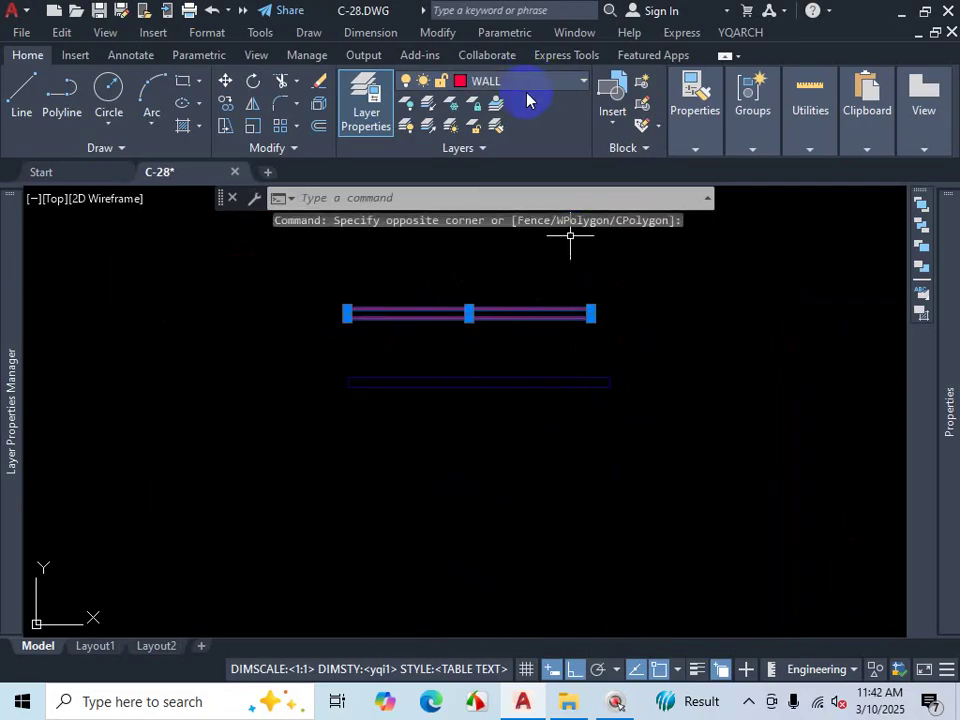
{"action": "key", "text": "Escape"}
{"action": "left_click", "coordinate": [555, 347]}
{"action": "left_click", "coordinate": [559, 414]}
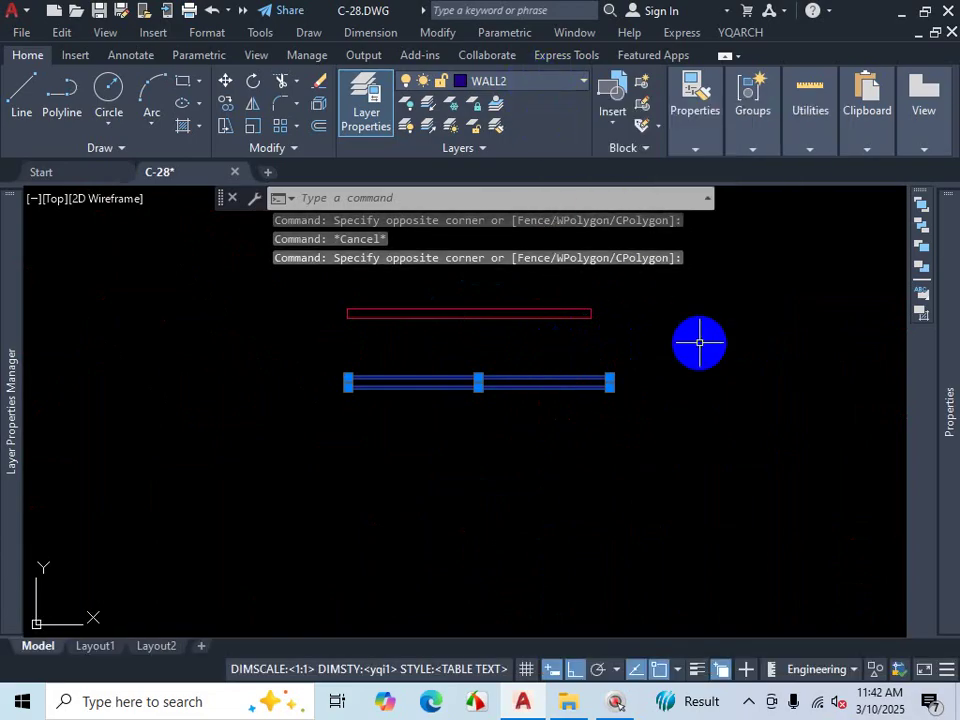
{"action": "key", "text": "Escape"}
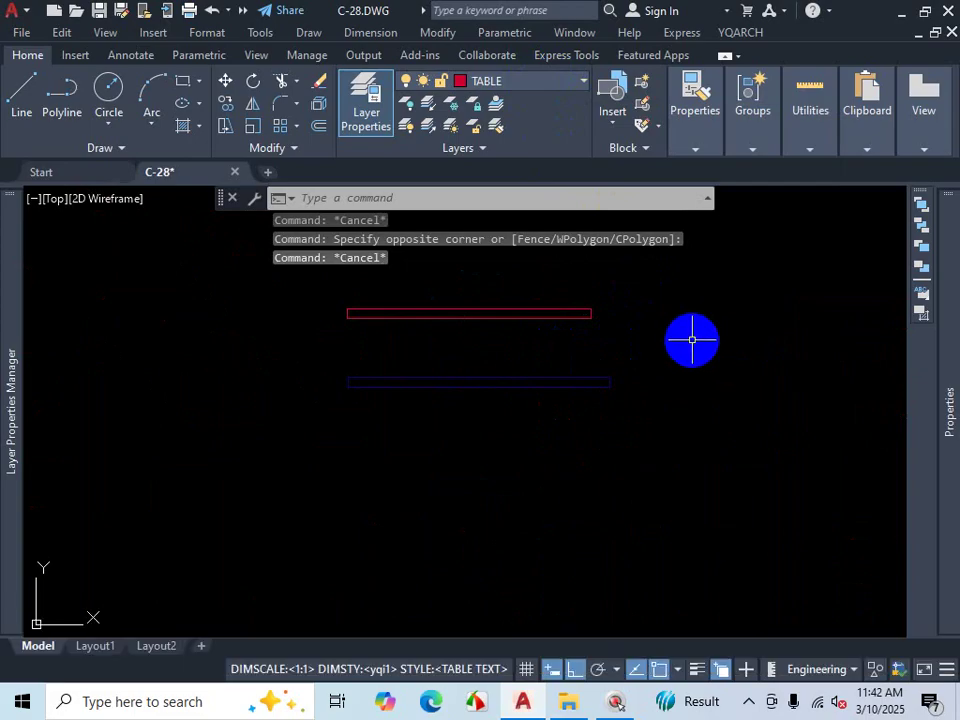
Step: Review the drawing's layer list and find the WALL and WALL2 layers created by the sample walls
{"action": "scroll", "coordinate": [565, 330], "scroll_direction": "down", "scroll_amount": 4}
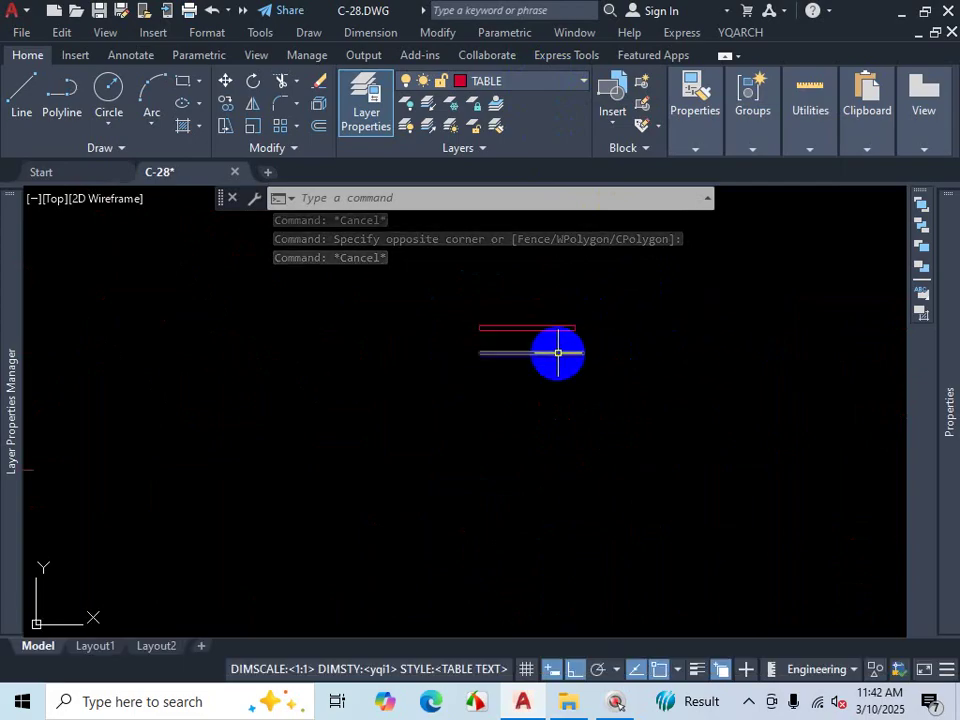
{"action": "left_click", "coordinate": [549, 84]}
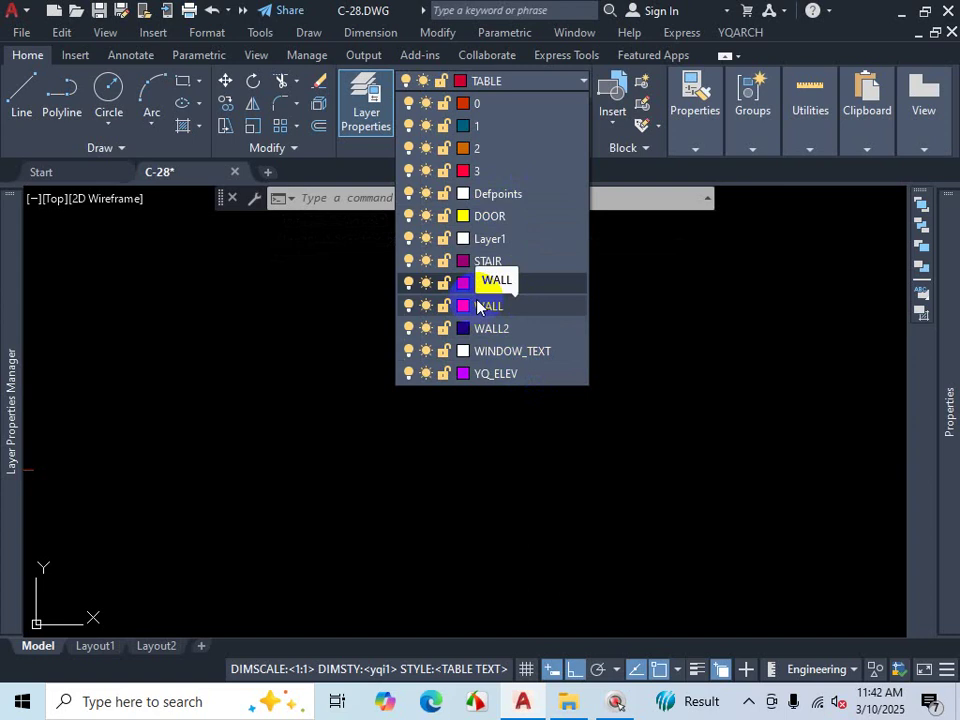
{"action": "key", "text": "Escape"}
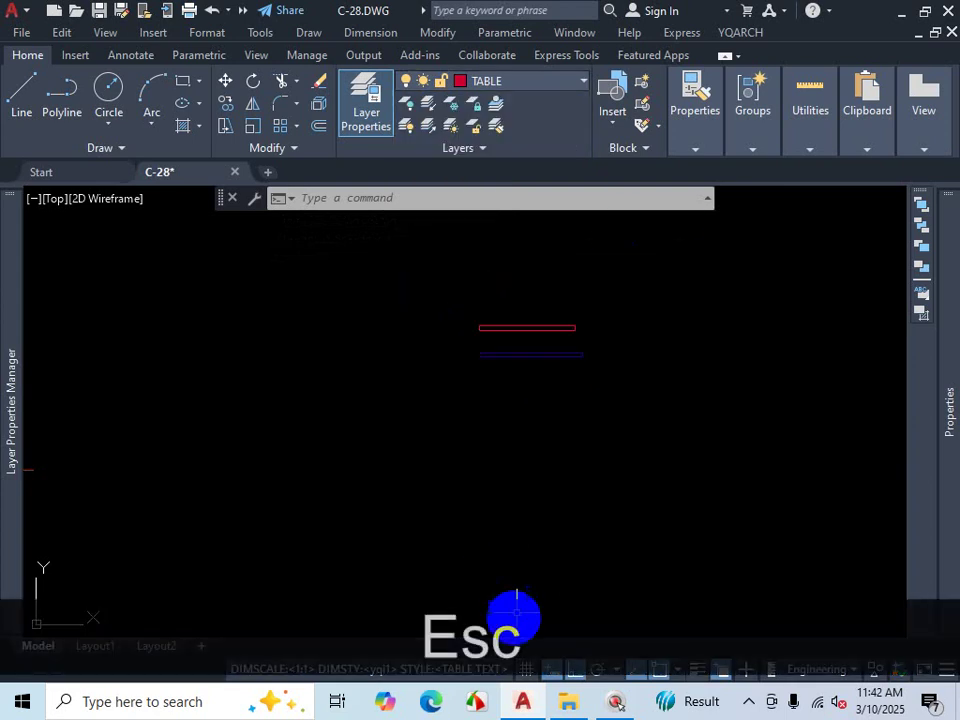
{"action": "left_click", "coordinate": [564, 85]}
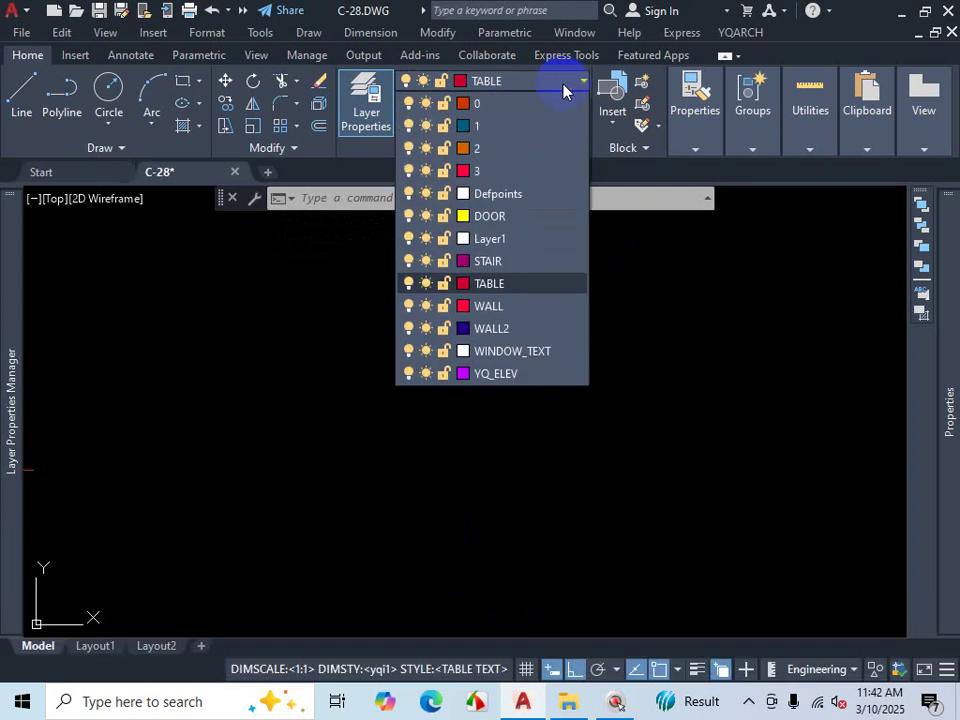
{"action": "key", "text": "Escape"}
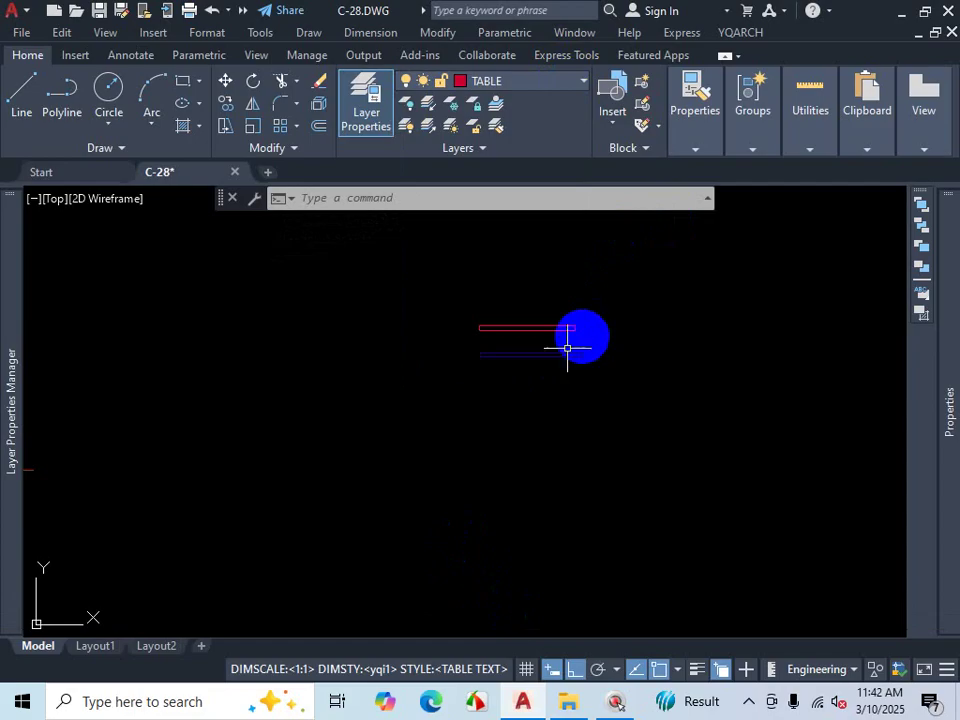
Step: Move all walls of the floor plan containing the staircase to the WALL layer, leaving out the stair lines
{"action": "scroll", "coordinate": [568, 338], "scroll_direction": "down", "scroll_amount": 4}
{"action": "scroll", "coordinate": [541, 407], "scroll_direction": "down", "scroll_amount": 3}
{"action": "scroll", "coordinate": [540, 485], "scroll_direction": "up", "scroll_amount": 3}
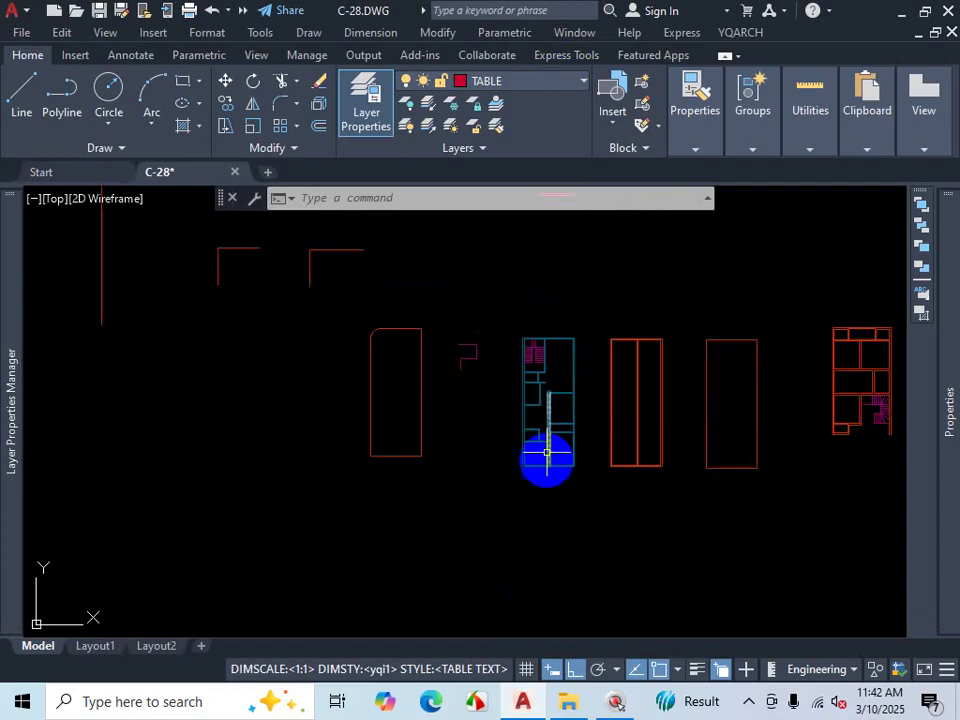
{"action": "scroll", "coordinate": [574, 354], "scroll_direction": "up", "scroll_amount": 4}
{"action": "scroll", "coordinate": [521, 320], "scroll_direction": "down", "scroll_amount": 2}
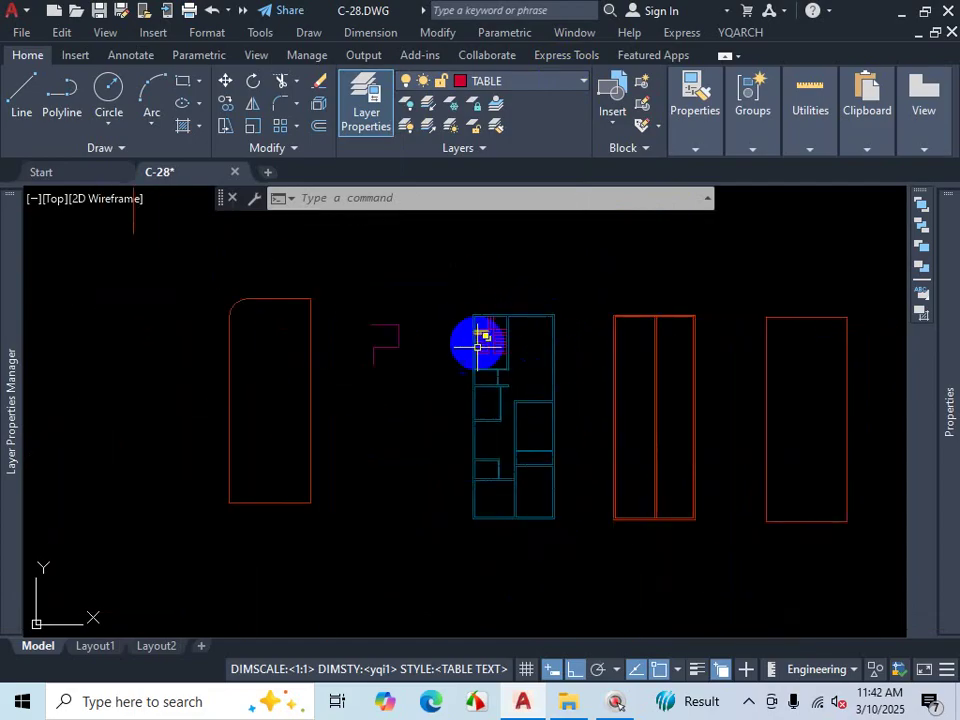
{"action": "left_click", "coordinate": [576, 287]}
{"action": "left_click", "coordinate": [445, 558]}
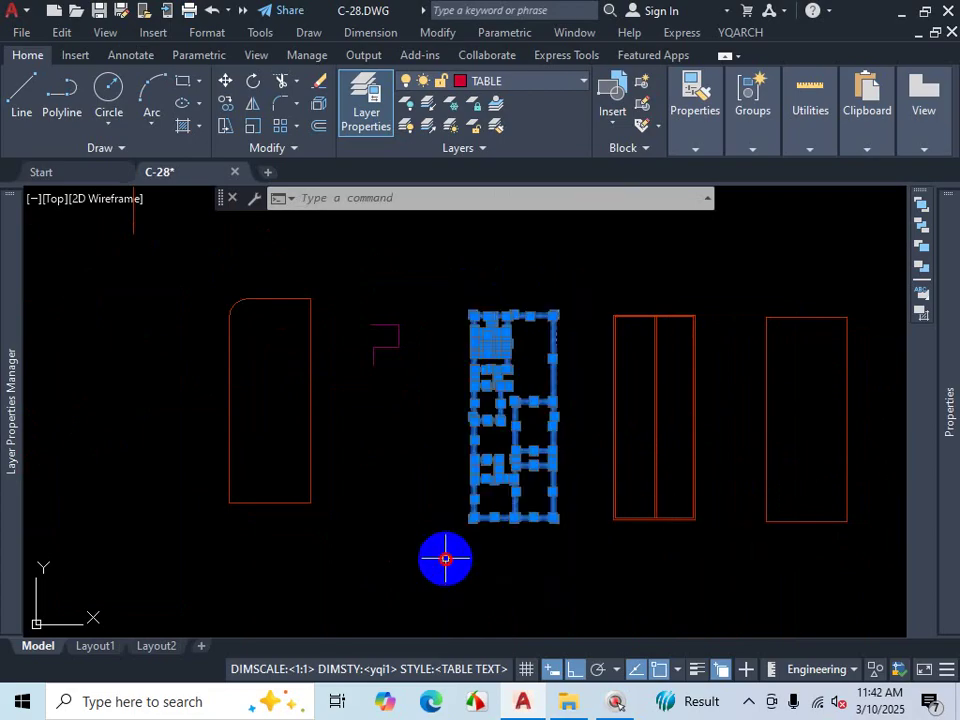
{"action": "left_click", "coordinate": [504, 336]}
{"action": "scroll", "coordinate": [490, 340], "scroll_direction": "up", "scroll_amount": 6}
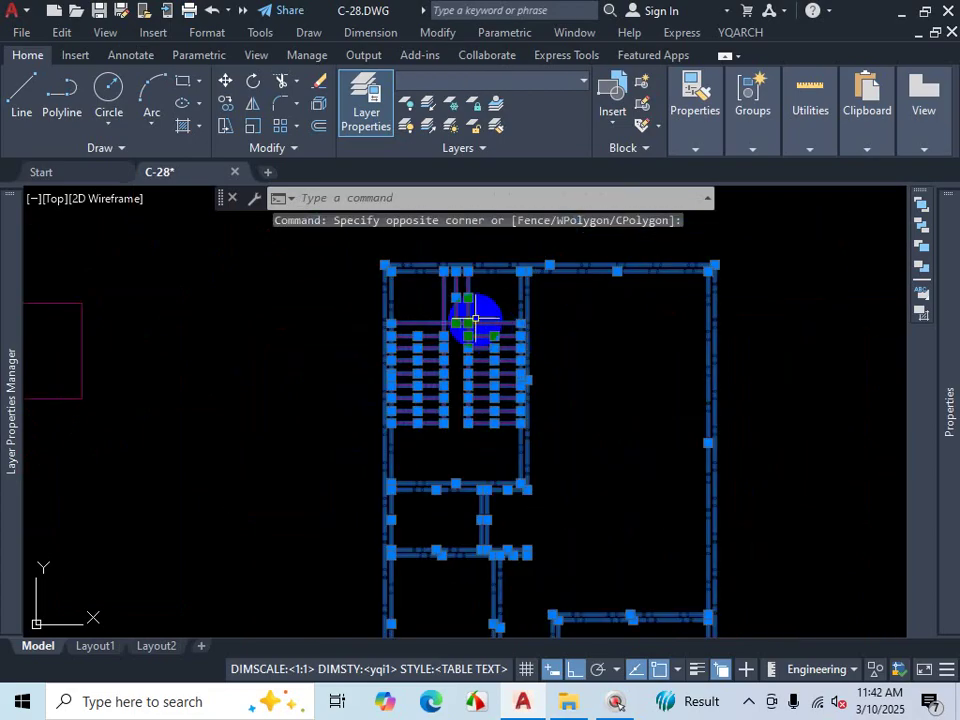
{"action": "scroll", "coordinate": [485, 306], "scroll_direction": "up", "scroll_amount": 2}
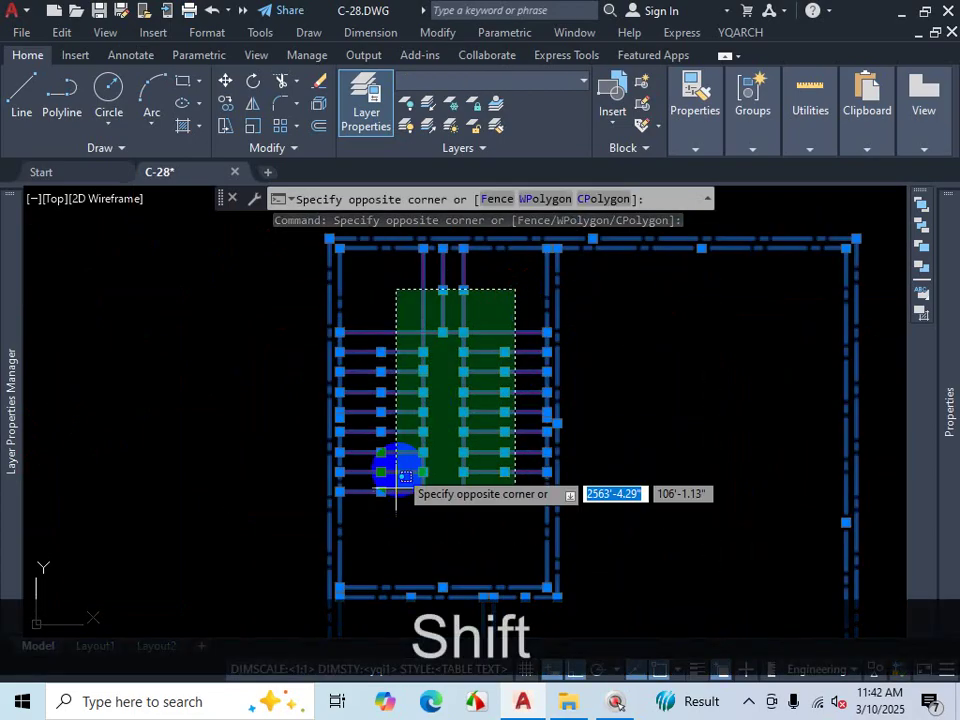
{"action": "left_click", "coordinate": [382, 537], "text": "shift"}
{"action": "scroll", "coordinate": [501, 409], "scroll_direction": "down", "scroll_amount": 6}
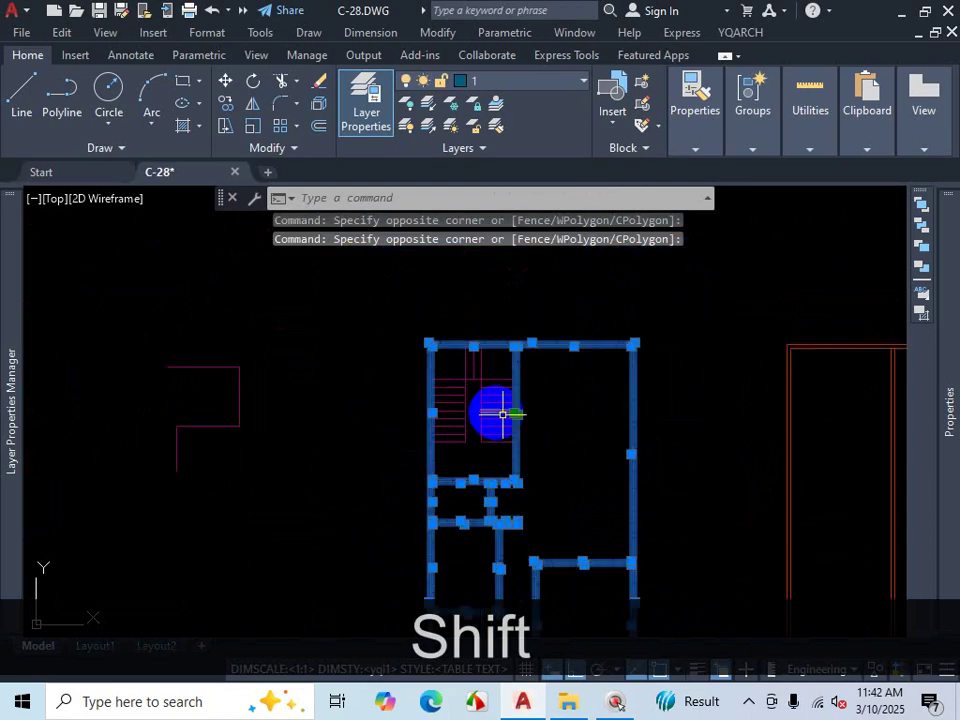
{"action": "scroll", "coordinate": [540, 480], "scroll_direction": "down", "scroll_amount": 2}
{"action": "scroll", "coordinate": [542, 499], "scroll_direction": "up", "scroll_amount": 4}
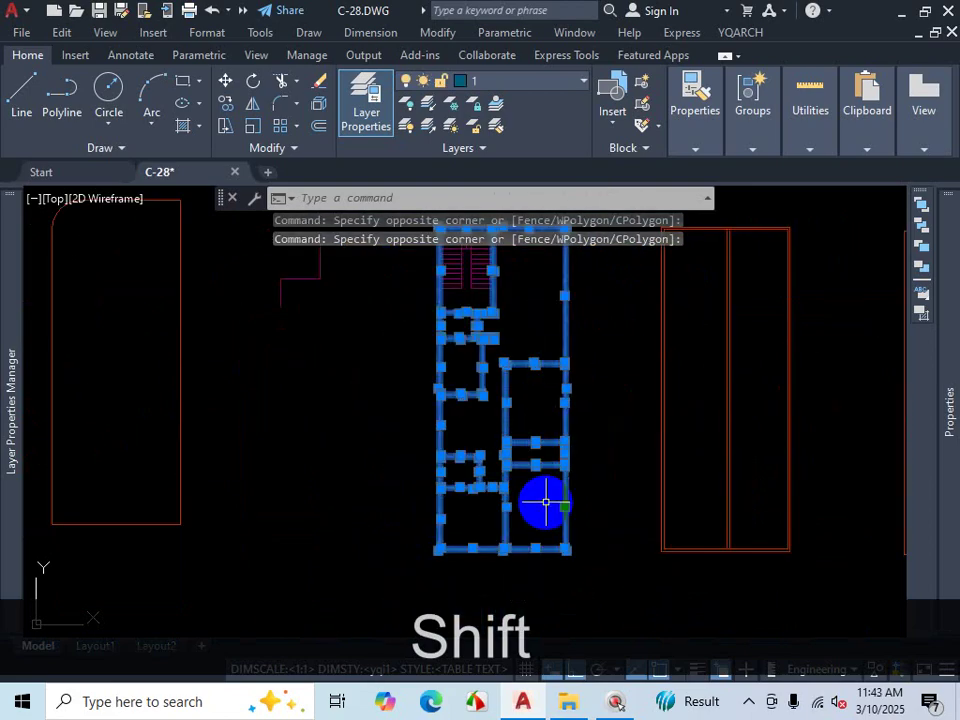
{"action": "scroll", "coordinate": [545, 339], "scroll_direction": "up", "scroll_amount": 4}
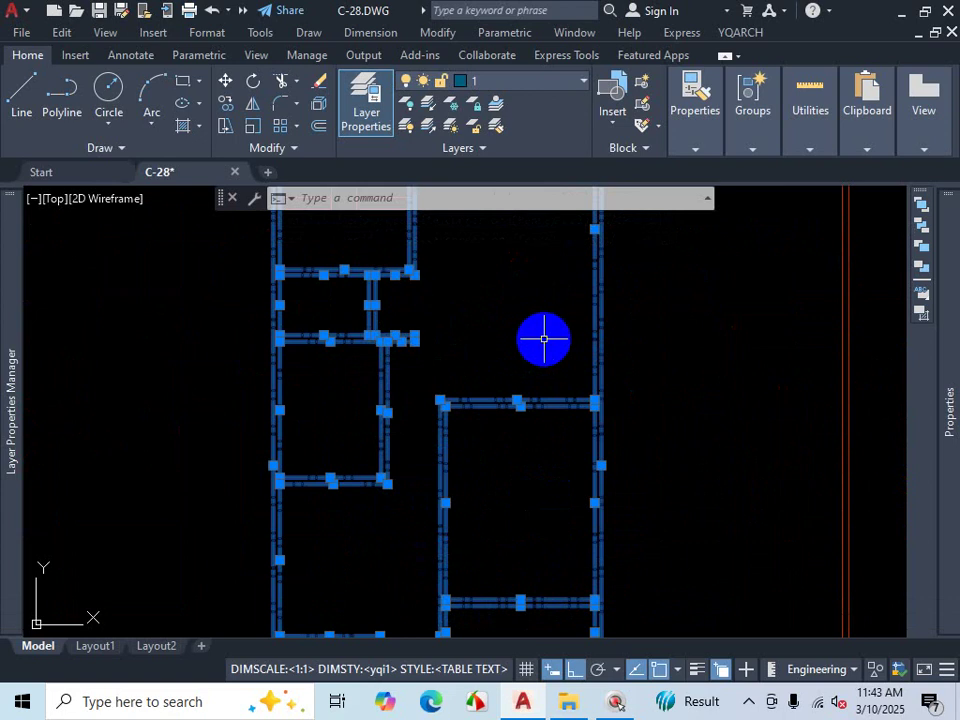
{"action": "left_click", "coordinate": [584, 82]}
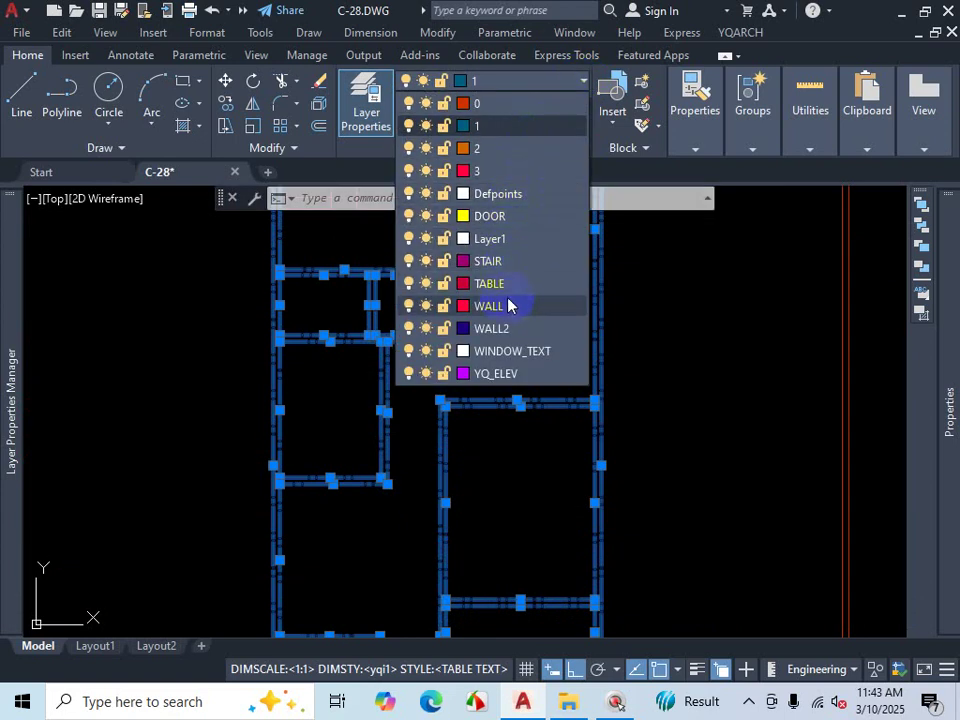
{"action": "left_click", "coordinate": [489, 306]}
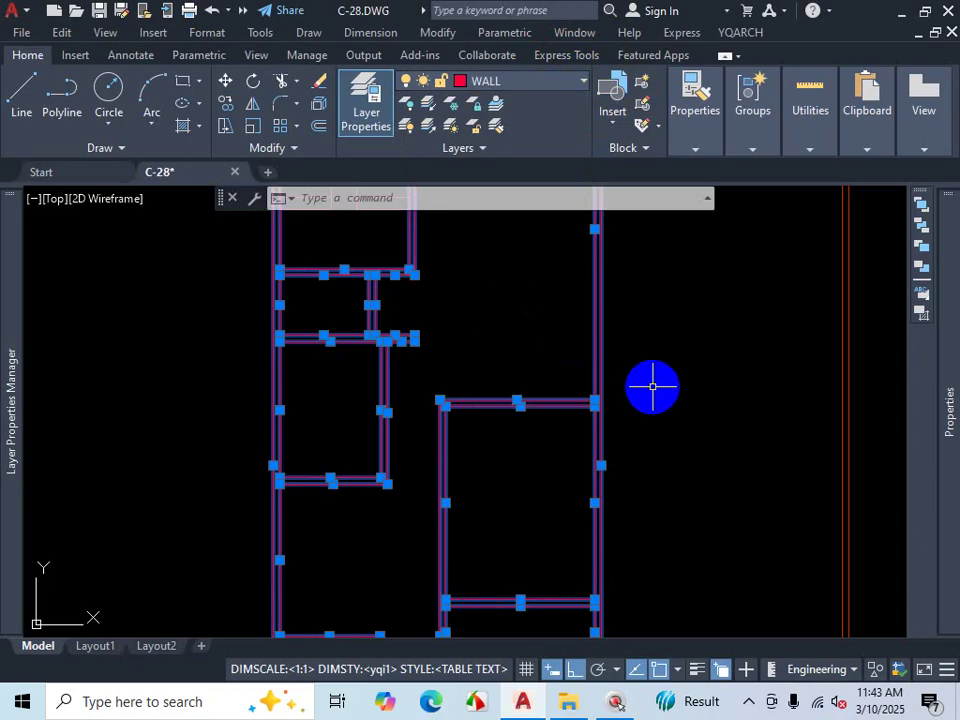
{"action": "key", "text": "Escape"}
Step: Examine the floor plan's walls, room partitions and staircase up close to check their layer colors
{"action": "scroll", "coordinate": [651, 388], "scroll_direction": "down", "scroll_amount": 3}
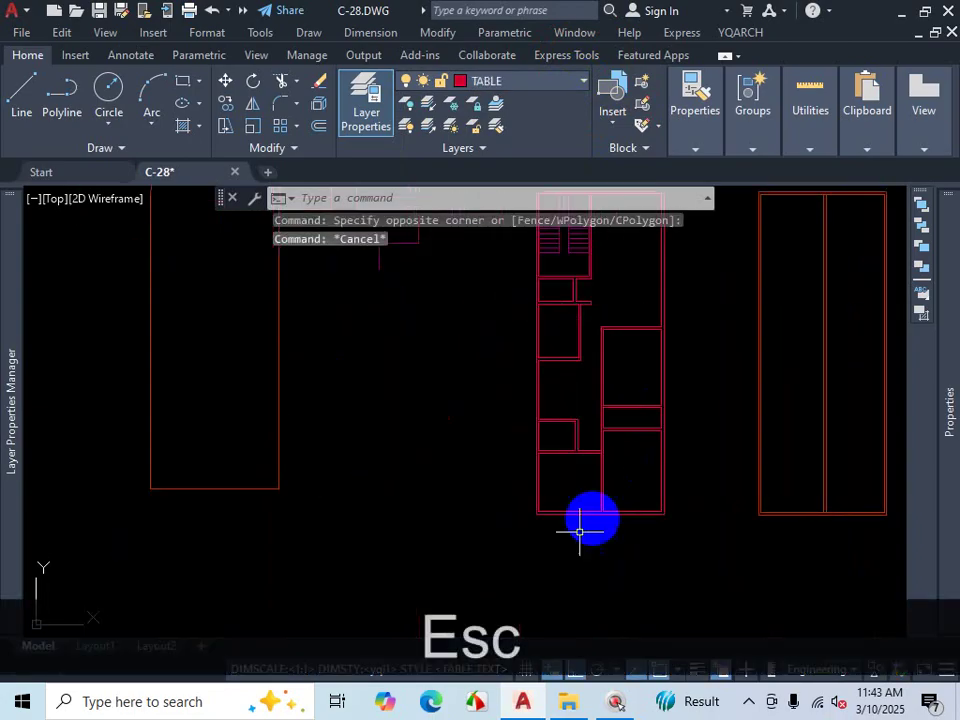
{"action": "scroll", "coordinate": [611, 466], "scroll_direction": "up", "scroll_amount": 4}
{"action": "scroll", "coordinate": [612, 466], "scroll_direction": "up", "scroll_amount": 2}
{"action": "scroll", "coordinate": [614, 464], "scroll_direction": "down", "scroll_amount": 4}
{"action": "scroll", "coordinate": [619, 395], "scroll_direction": "up", "scroll_amount": 4}
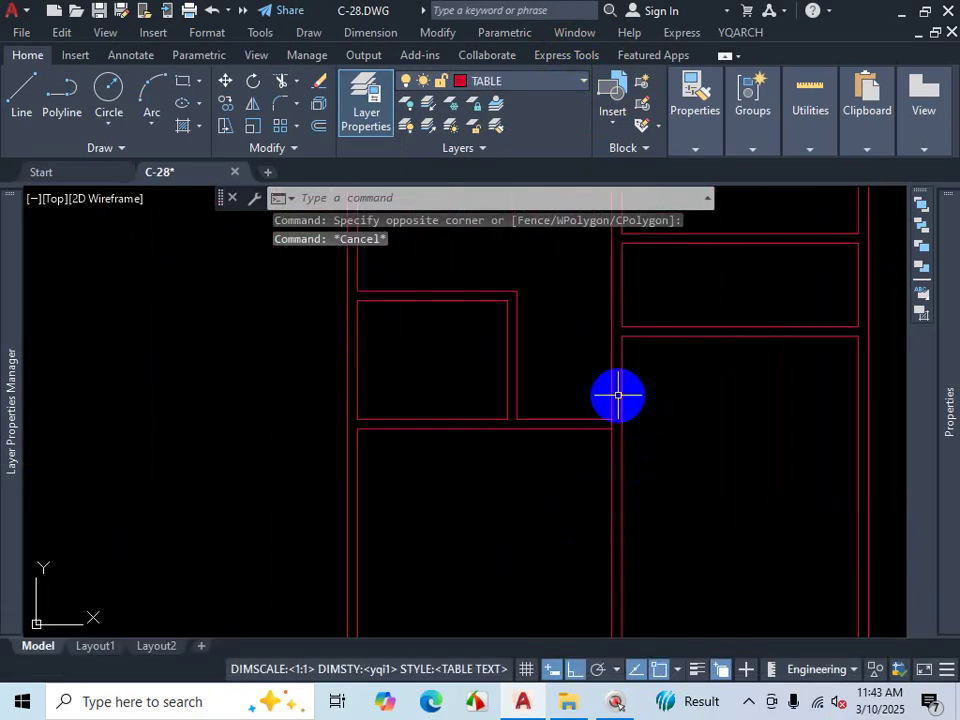
{"action": "scroll", "coordinate": [618, 404], "scroll_direction": "down", "scroll_amount": 4}
{"action": "scroll", "coordinate": [621, 298], "scroll_direction": "down", "scroll_amount": 4}
{"action": "scroll", "coordinate": [606, 270], "scroll_direction": "up", "scroll_amount": 5}
{"action": "scroll", "coordinate": [611, 349], "scroll_direction": "down", "scroll_amount": 5}
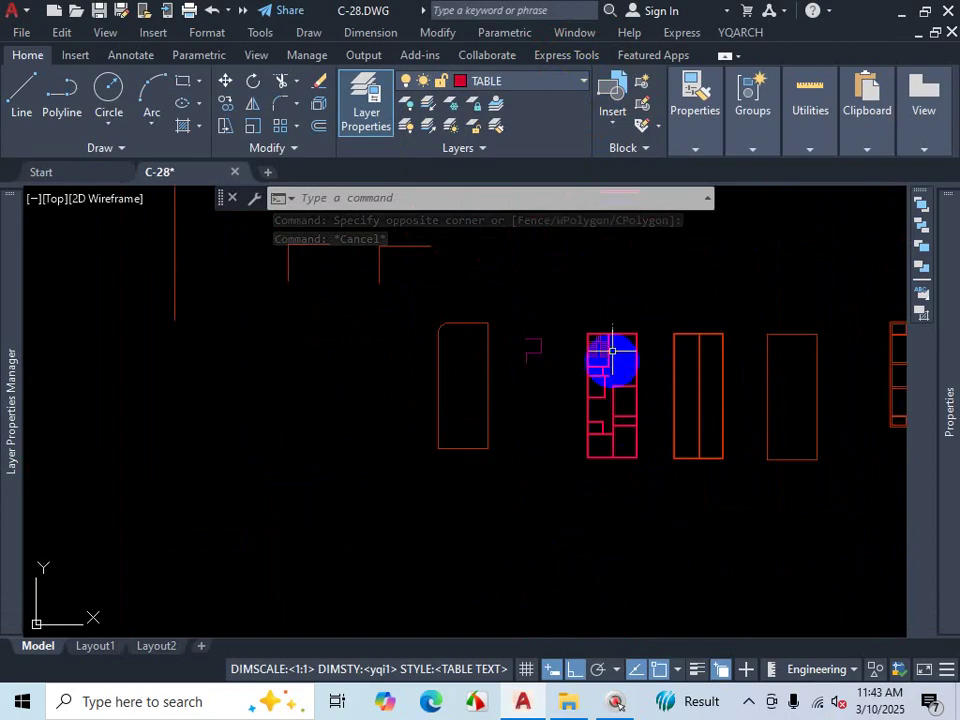
{"action": "scroll", "coordinate": [630, 307], "scroll_direction": "up", "scroll_amount": 2}
{"action": "scroll", "coordinate": [630, 307], "scroll_direction": "up", "scroll_amount": 4}
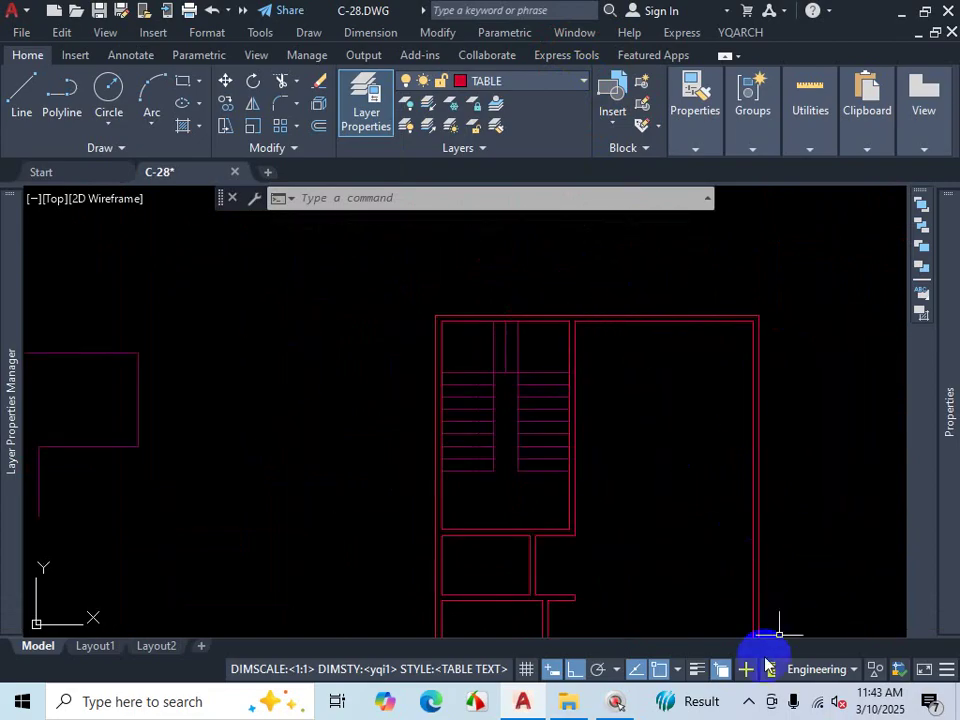
Step: Check the WALL and WALL2 entries in the layer list against the floor plan's walls
{"action": "left_click", "coordinate": [749, 704]}
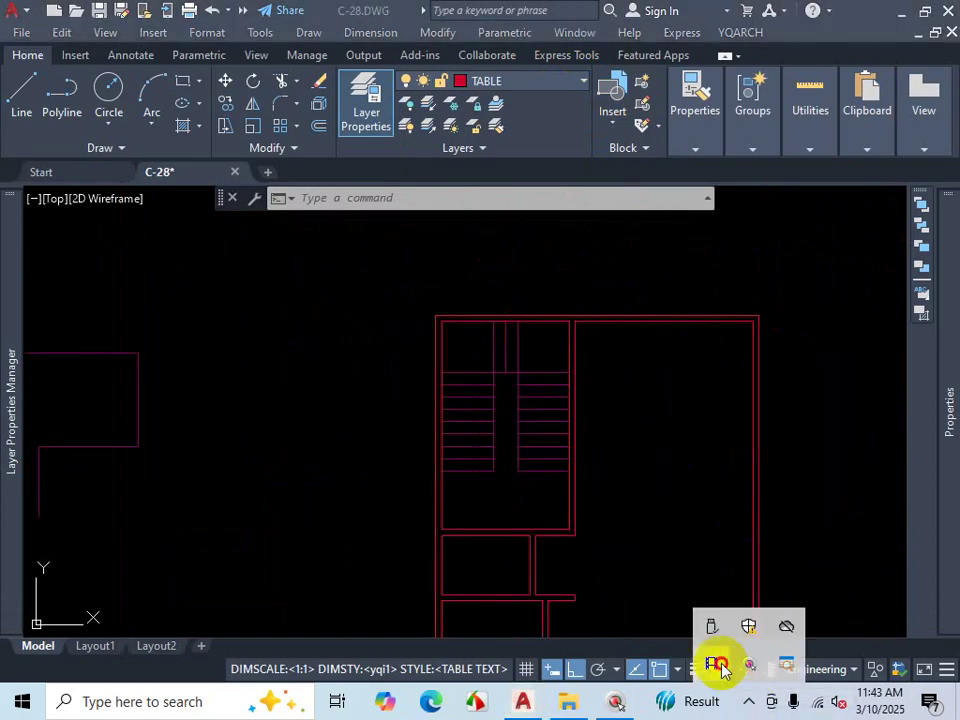
{"action": "left_click", "coordinate": [722, 668]}
{"action": "left_click", "coordinate": [546, 84]}
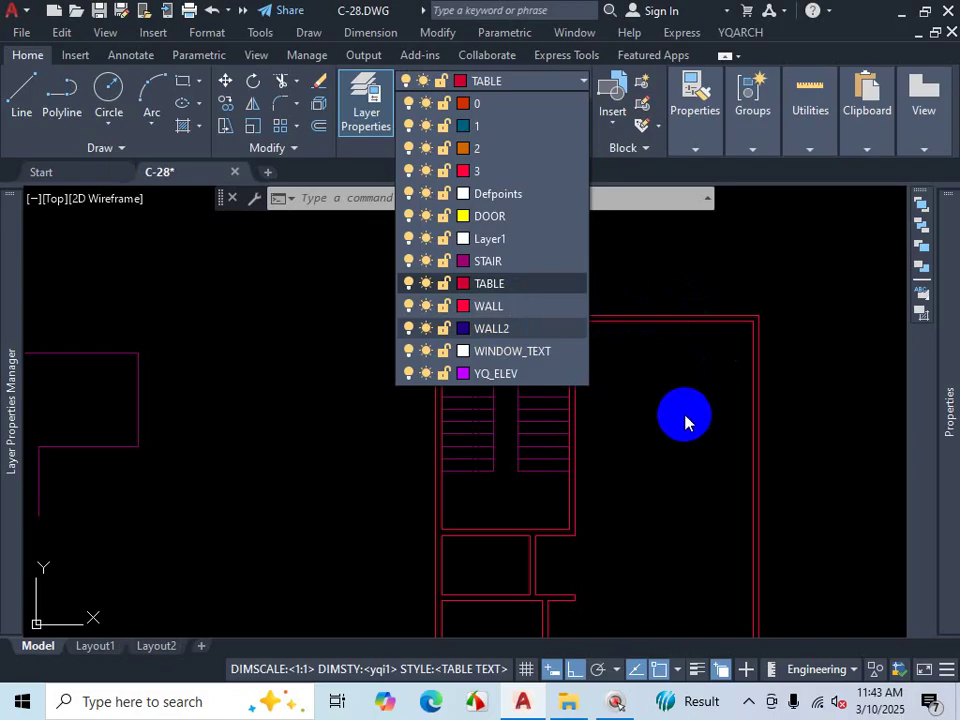
{"action": "key", "text": "Escape"}
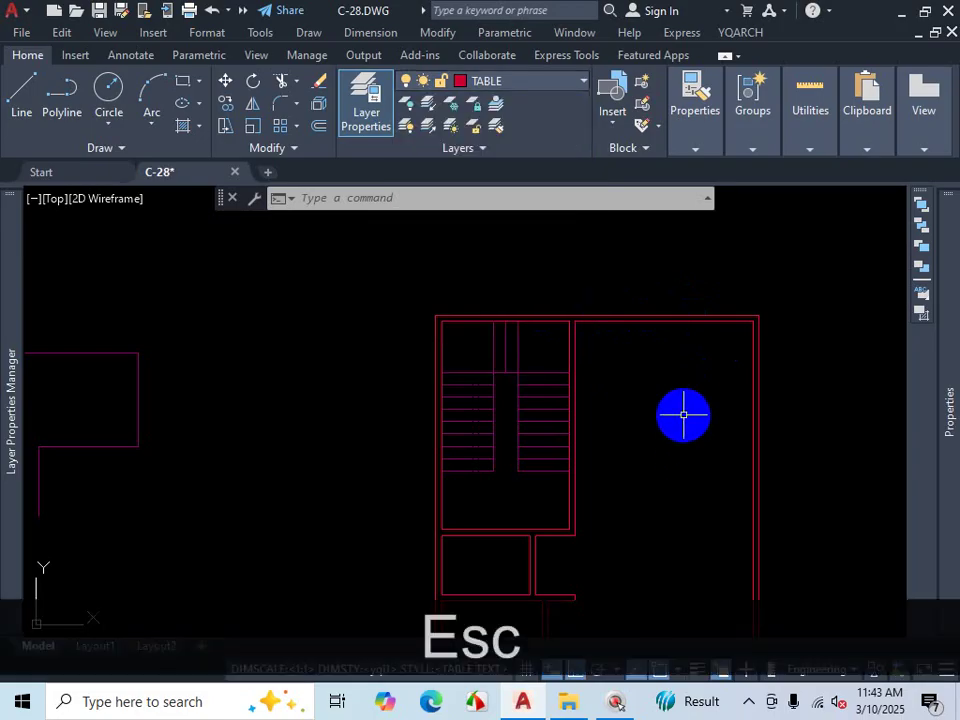
{"action": "scroll", "coordinate": [683, 414], "scroll_direction": "down", "scroll_amount": 6}
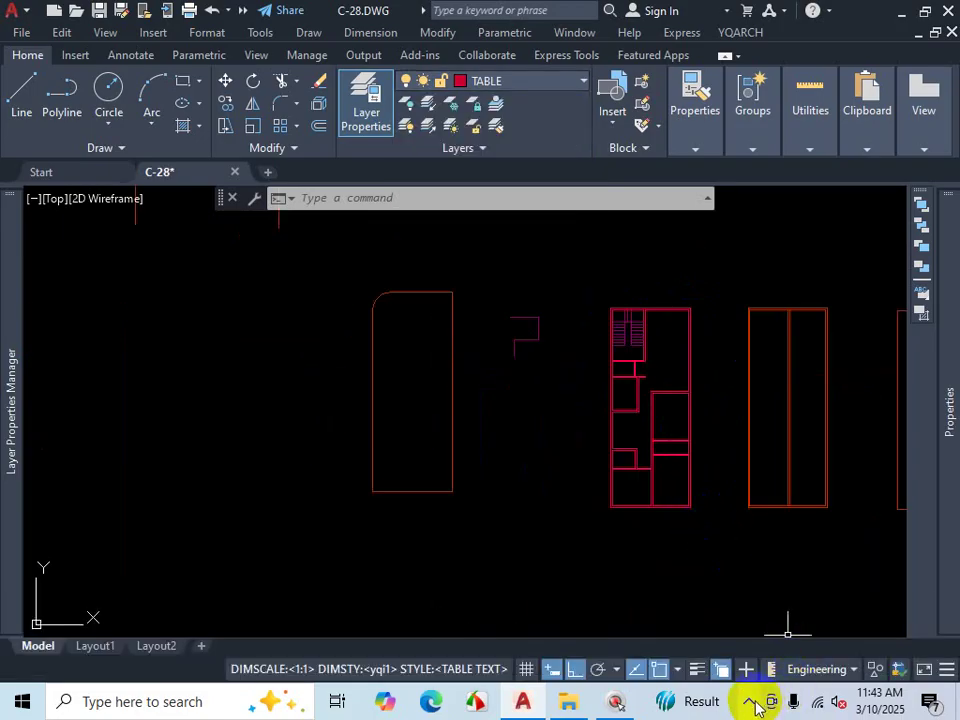
{"action": "left_click", "coordinate": [750, 702]}
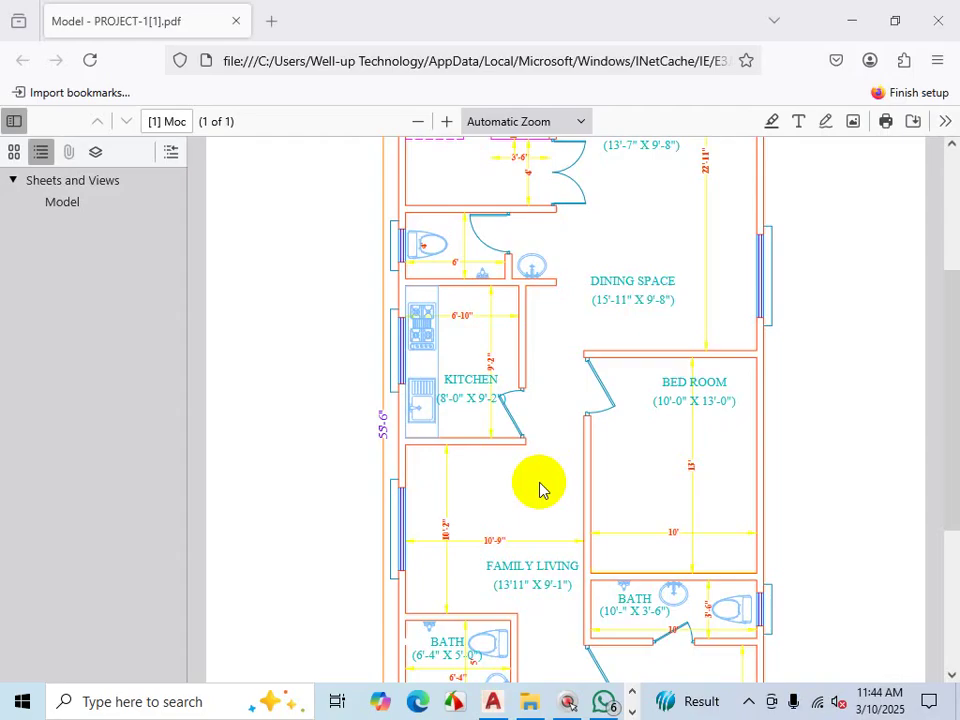
Step: Examine the master bedroom and bath door openings in the PDF reference plan, temporarily circling the upper bath's door and labeling it 30
{"action": "scroll", "coordinate": [540, 489], "scroll_direction": "down", "scroll_amount": 3}
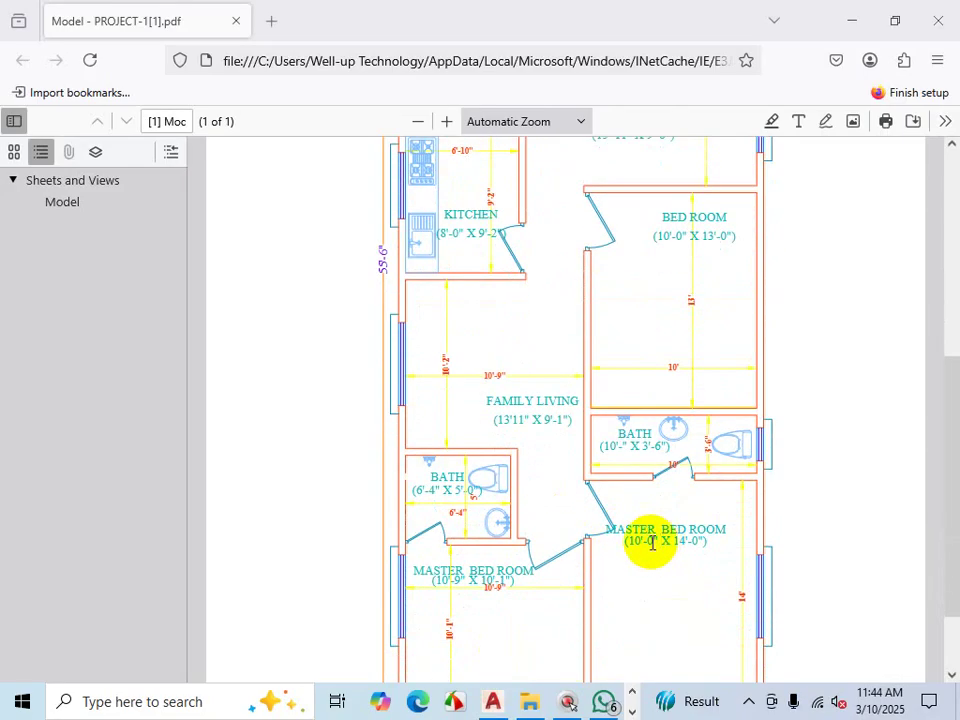
{"action": "scroll", "coordinate": [651, 549], "scroll_direction": "down", "scroll_amount": 2}
{"action": "key", "text": "ctrl+1"}
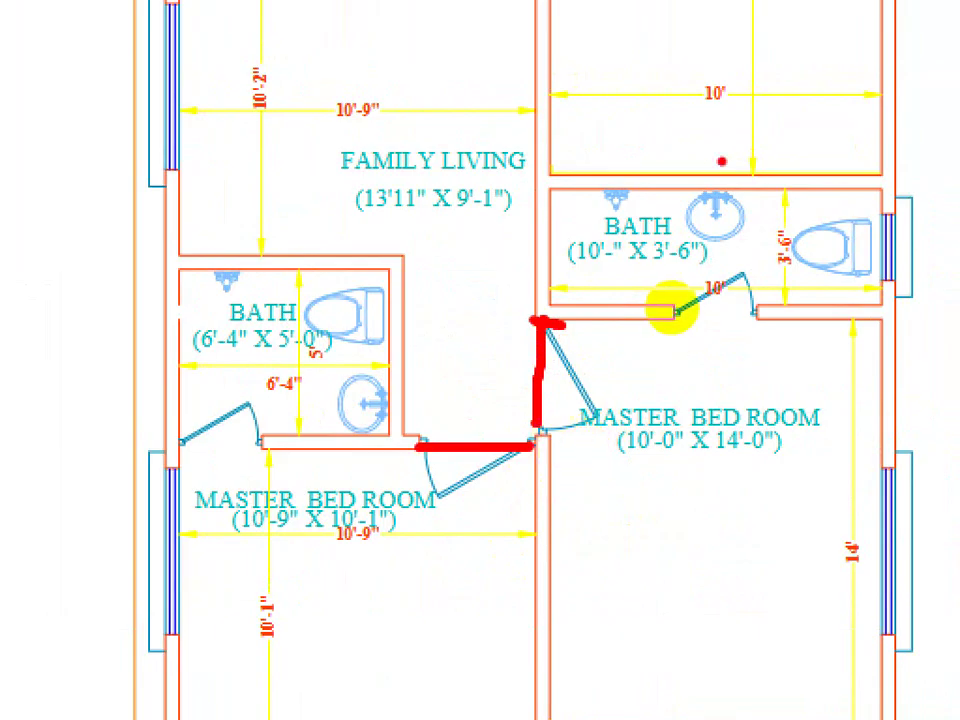
{"action": "mouse_move", "coordinate": [698, 349]}
{"action": "left_mouse_down"}
{"action": "mouse_move", "coordinate": [638, 379]}
{"action": "mouse_move", "coordinate": [681, 392]}
{"action": "mouse_move", "coordinate": [707, 369]}
{"action": "mouse_move", "coordinate": [689, 343]}
{"action": "mouse_move", "coordinate": [722, 392]}
{"action": "mouse_move", "coordinate": [720, 455]}
{"action": "left_mouse_up"}
{"action": "left_click_drag", "start_coordinate": [712, 398], "coordinate": [708, 462]}
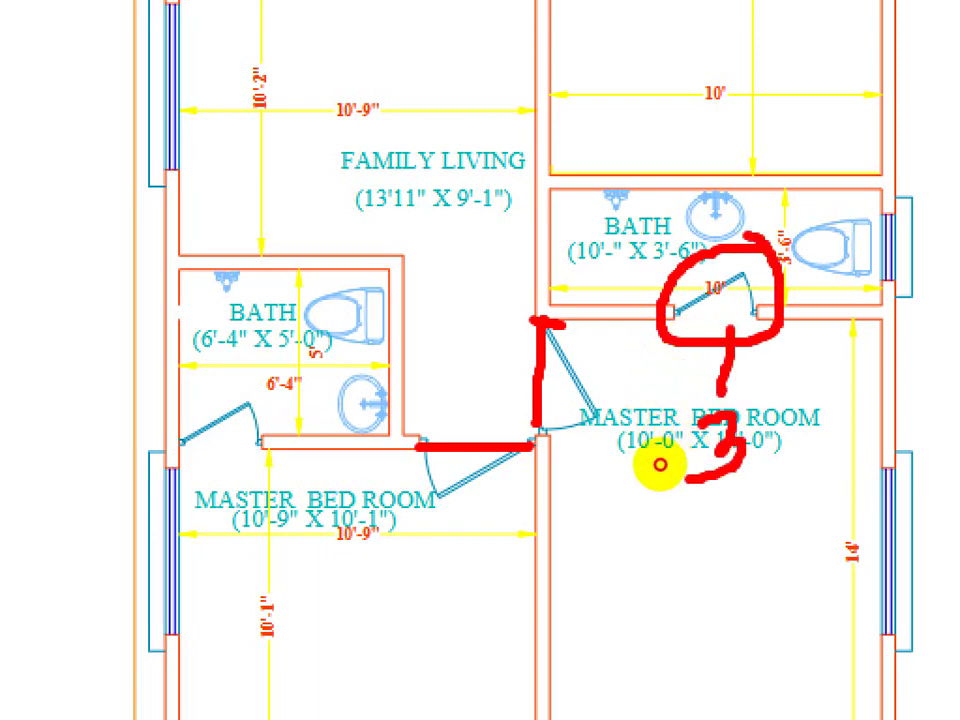
{"action": "left_click_drag", "start_coordinate": [762, 418], "coordinate": [752, 424]}
{"action": "left_click_drag", "start_coordinate": [797, 372], "coordinate": [790, 384]}
{"action": "left_click_drag", "start_coordinate": [730, 448], "coordinate": [687, 477]}
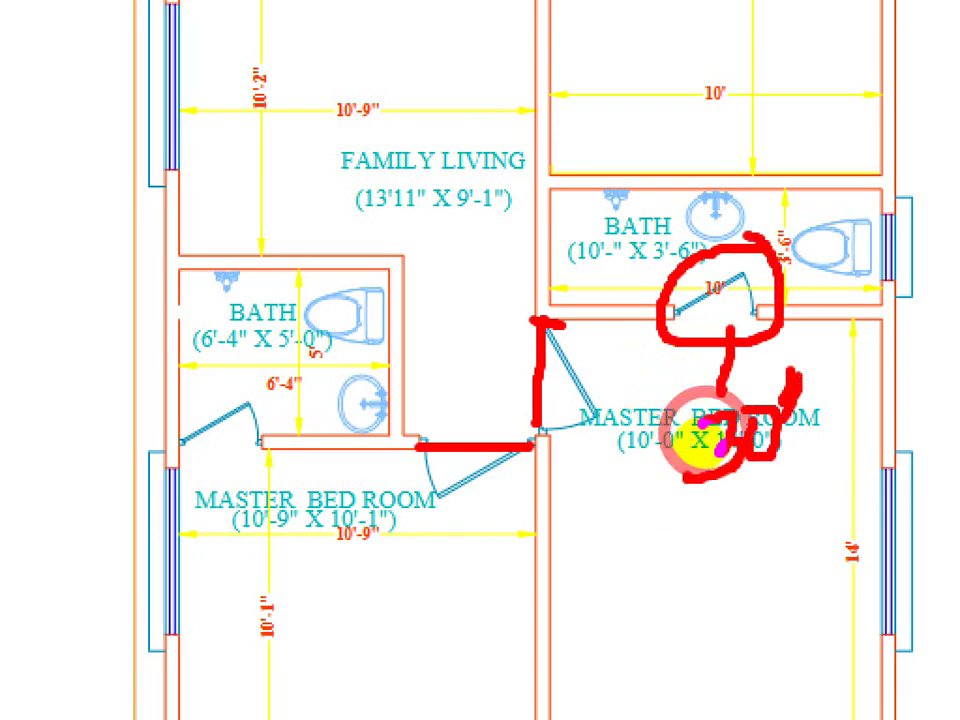
{"action": "key", "text": "ctrl+1"}
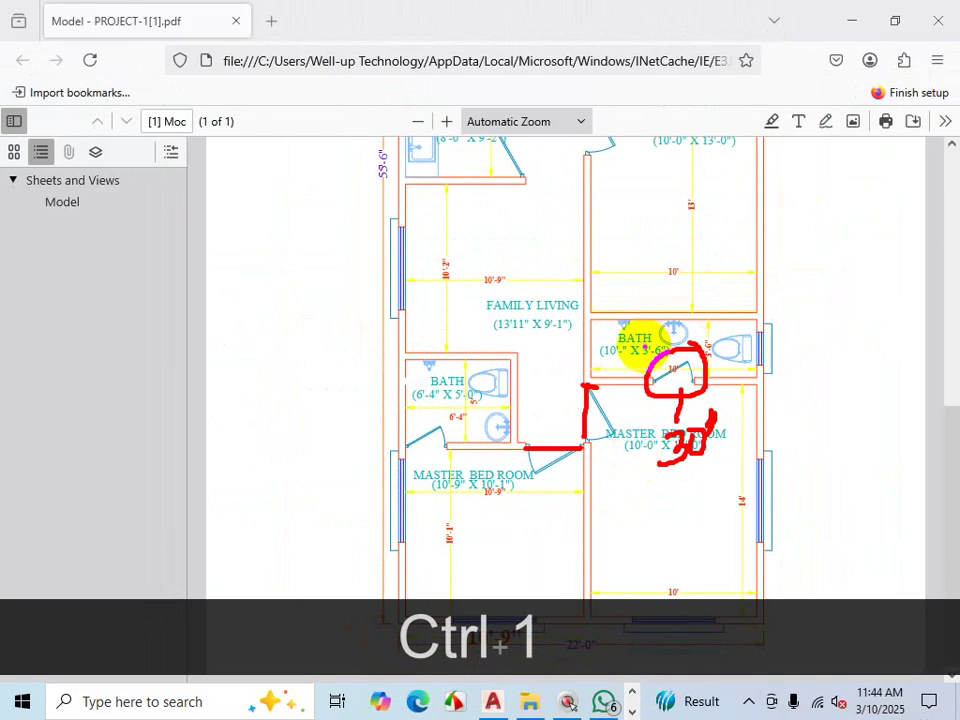
{"action": "key", "text": "Escape"}
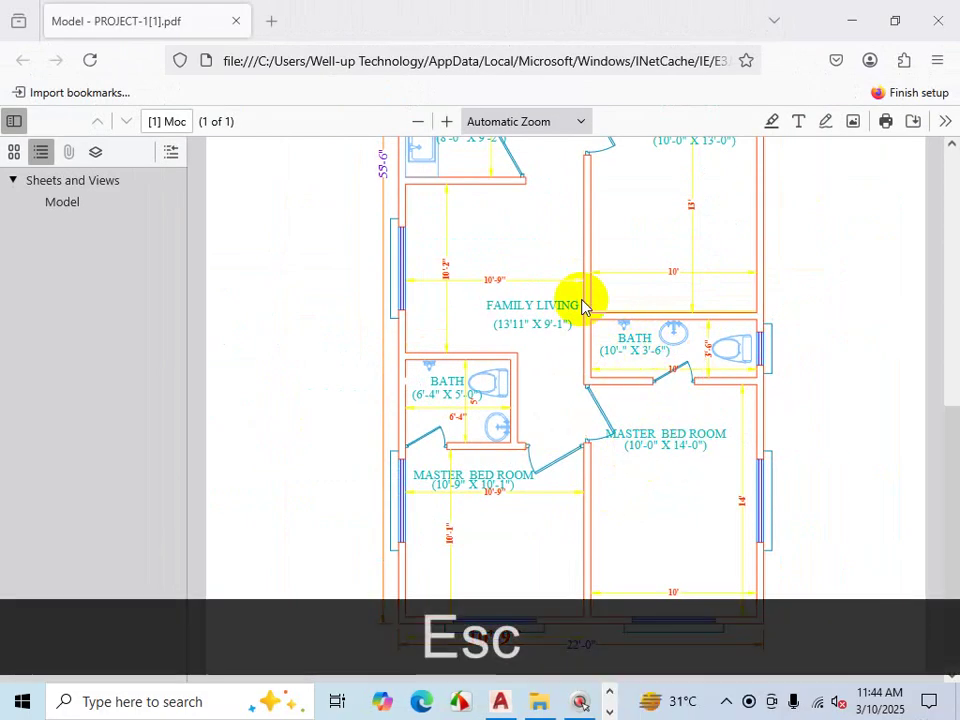
Step: Examine the kitchen door opening in the PDF reference plan, temporarily circling it and writing its width beside it
{"action": "scroll", "coordinate": [560, 350], "scroll_direction": "up", "scroll_amount": 5}
{"action": "scroll", "coordinate": [527, 463], "scroll_direction": "down", "scroll_amount": 2}
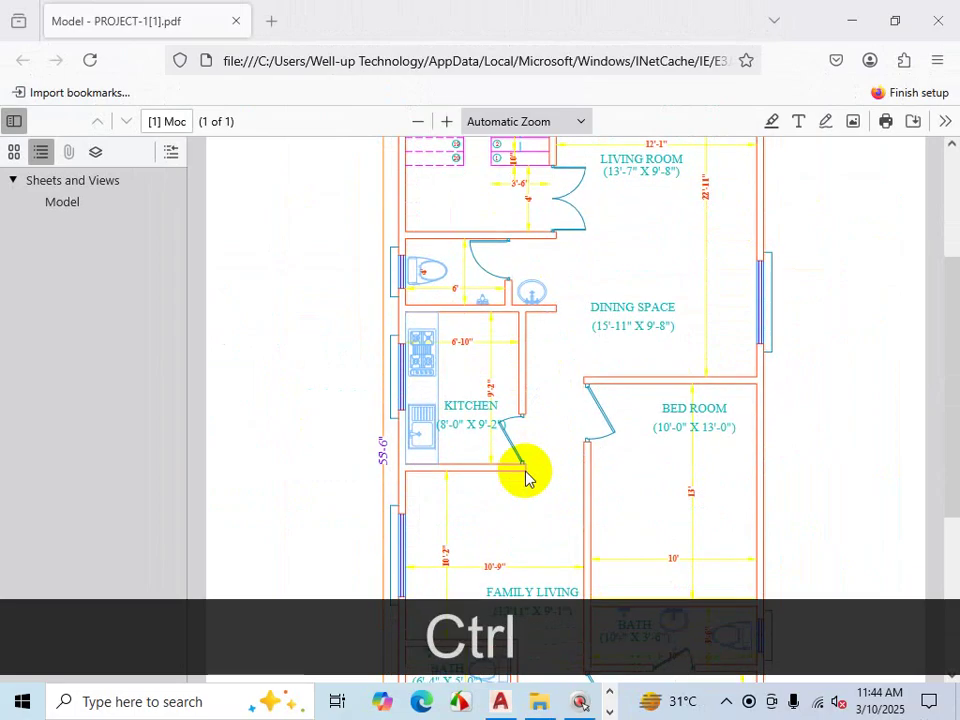
{"action": "key", "text": "ctrl+1"}
{"action": "mouse_move", "coordinate": [530, 410]}
{"action": "left_mouse_down"}
{"action": "mouse_move", "coordinate": [493, 412]}
{"action": "mouse_move", "coordinate": [531, 476]}
{"action": "mouse_move", "coordinate": [525, 411]}
{"action": "mouse_move", "coordinate": [540, 358]}
{"action": "mouse_move", "coordinate": [546, 406]}
{"action": "left_mouse_up"}
{"action": "mouse_move", "coordinate": [563, 365]}
{"action": "left_mouse_down"}
{"action": "mouse_move", "coordinate": [563, 391]}
{"action": "mouse_move", "coordinate": [626, 390]}
{"action": "left_mouse_up"}
{"action": "left_click", "coordinate": [626, 361]}
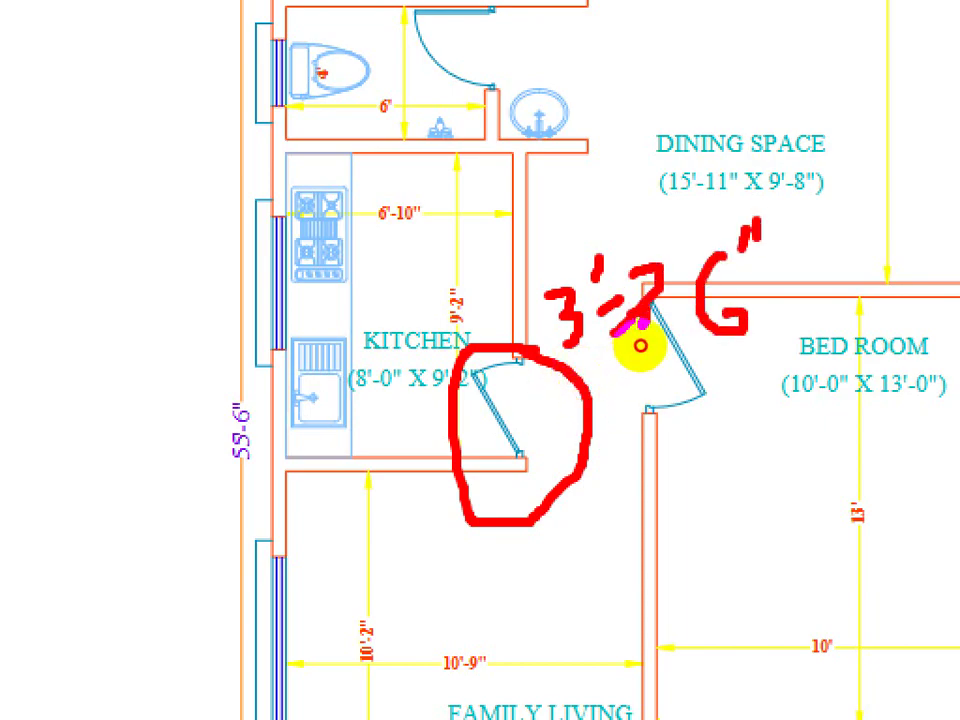
{"action": "key", "text": "Escape"}
Step: Examine the double door beside the staircase and the toilet door in the reference plan, temporarily tracing their leaves and swings
{"action": "scroll", "coordinate": [553, 452], "scroll_direction": "up", "scroll_amount": 4}
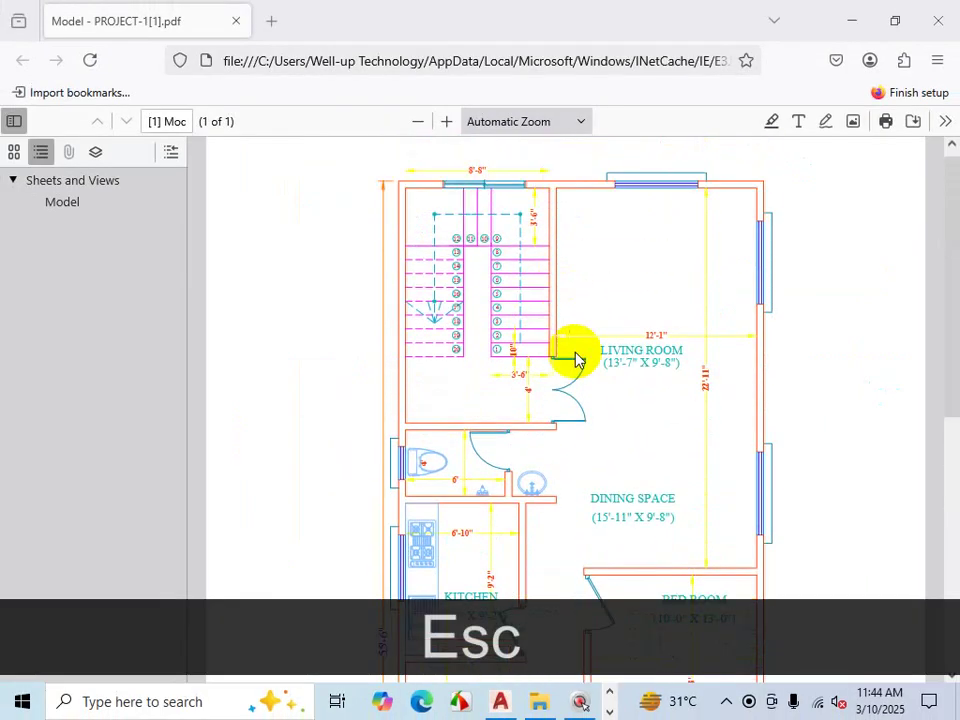
{"action": "key", "text": "ctrl+1"}
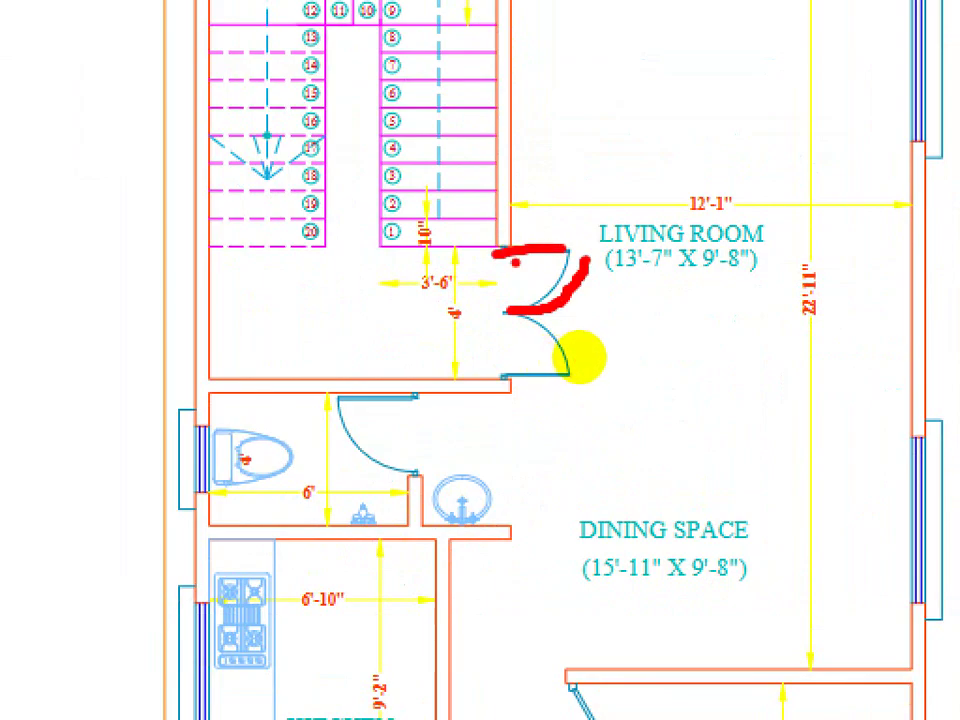
{"action": "mouse_move", "coordinate": [504, 311]}
{"action": "left_mouse_down"}
{"action": "mouse_move", "coordinate": [573, 245]}
{"action": "mouse_move", "coordinate": [528, 300]}
{"action": "mouse_move", "coordinate": [567, 379]}
{"action": "left_mouse_up"}
{"action": "key", "text": "ctrl+1"}
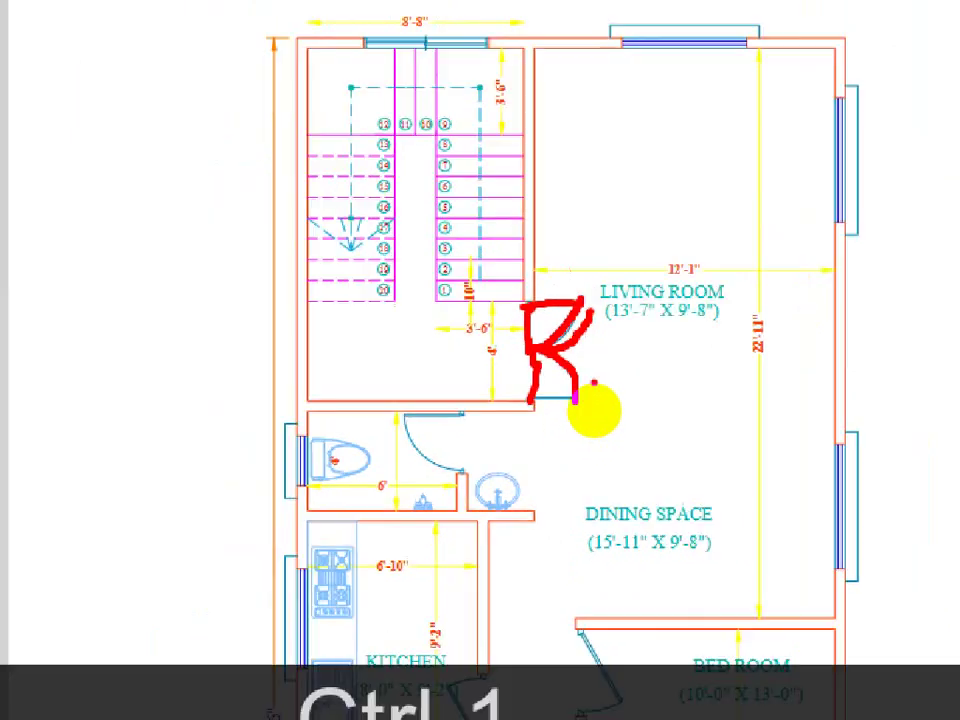
{"action": "left_click_drag", "start_coordinate": [494, 431], "coordinate": [441, 431]}
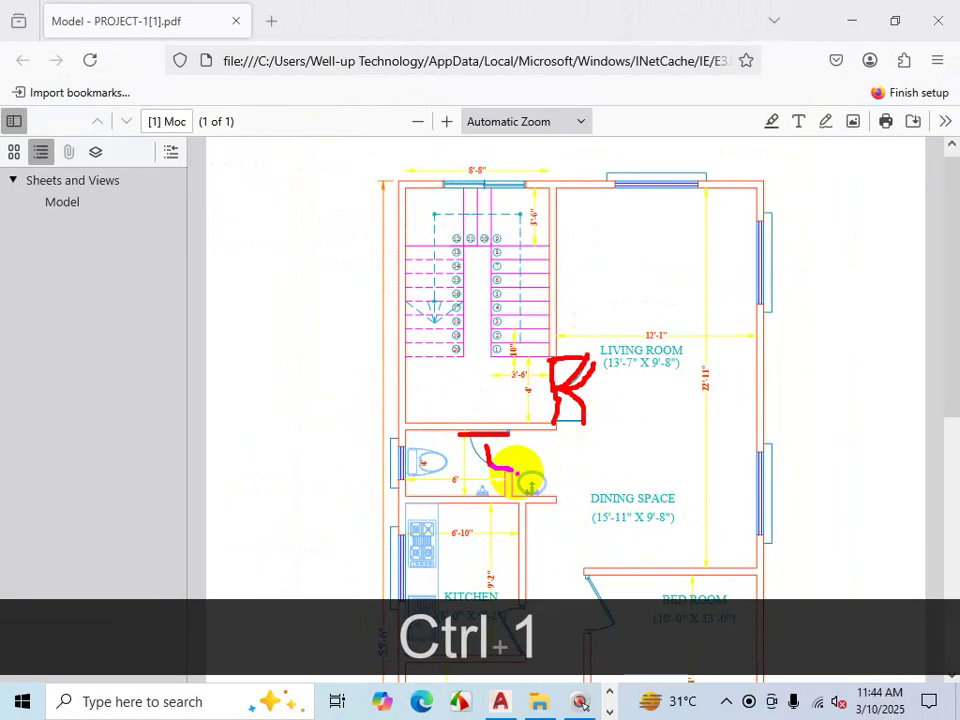
{"action": "left_click_drag", "start_coordinate": [515, 466], "coordinate": [514, 460]}
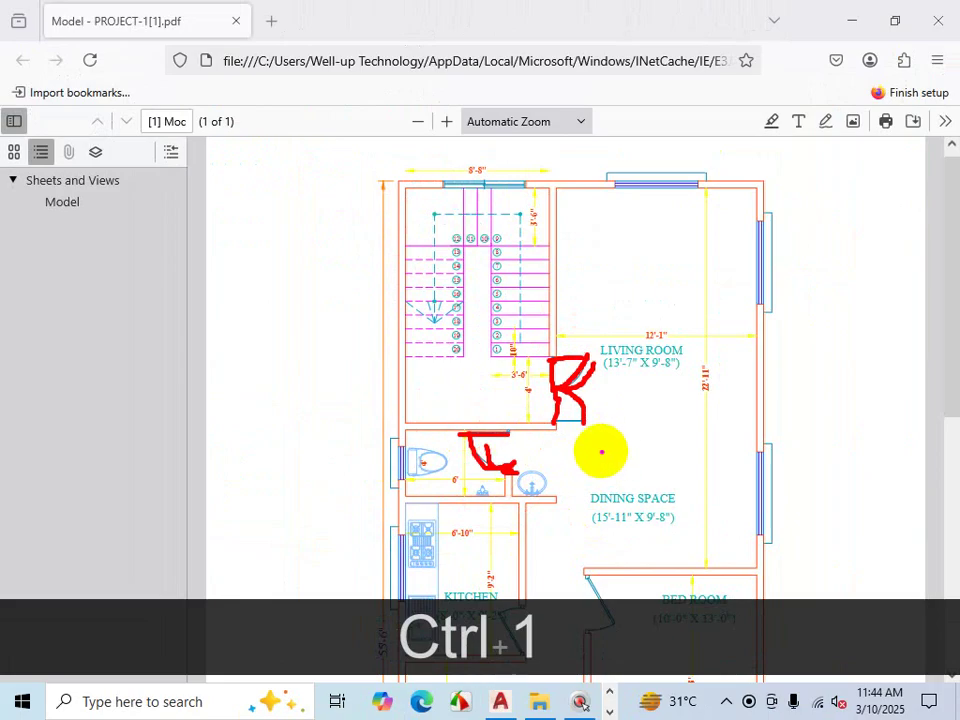
{"action": "key", "text": "Escape"}
Step: Examine the bedroom door in the reference plan, temporarily sketching its opening and possible swing directions over it
{"action": "scroll", "coordinate": [596, 452], "scroll_direction": "down", "scroll_amount": 6}
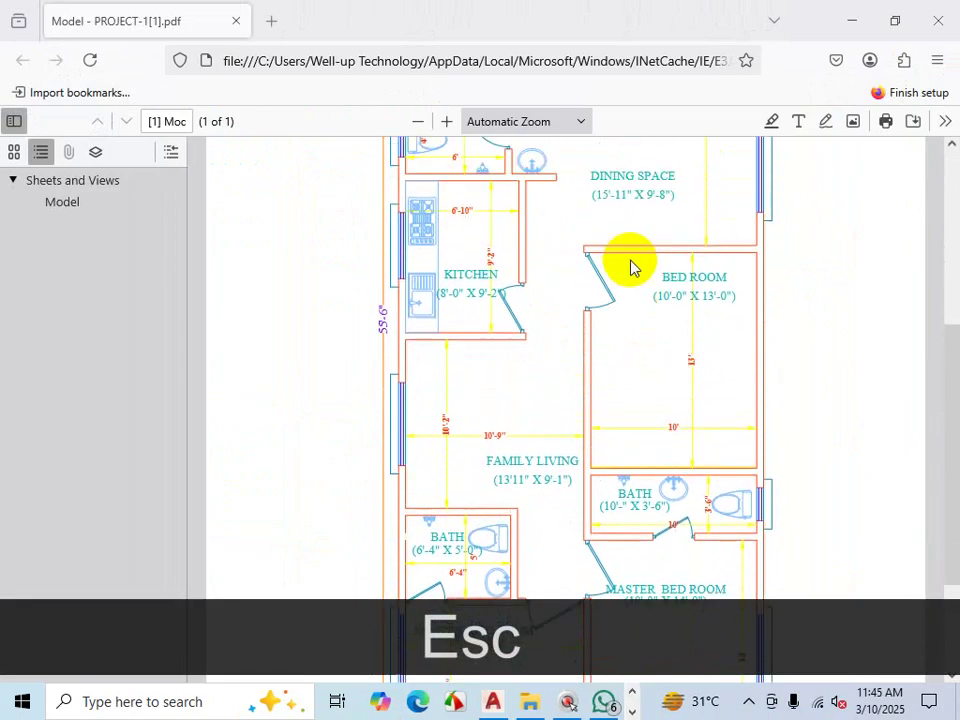
{"action": "key", "text": "ctrl+1"}
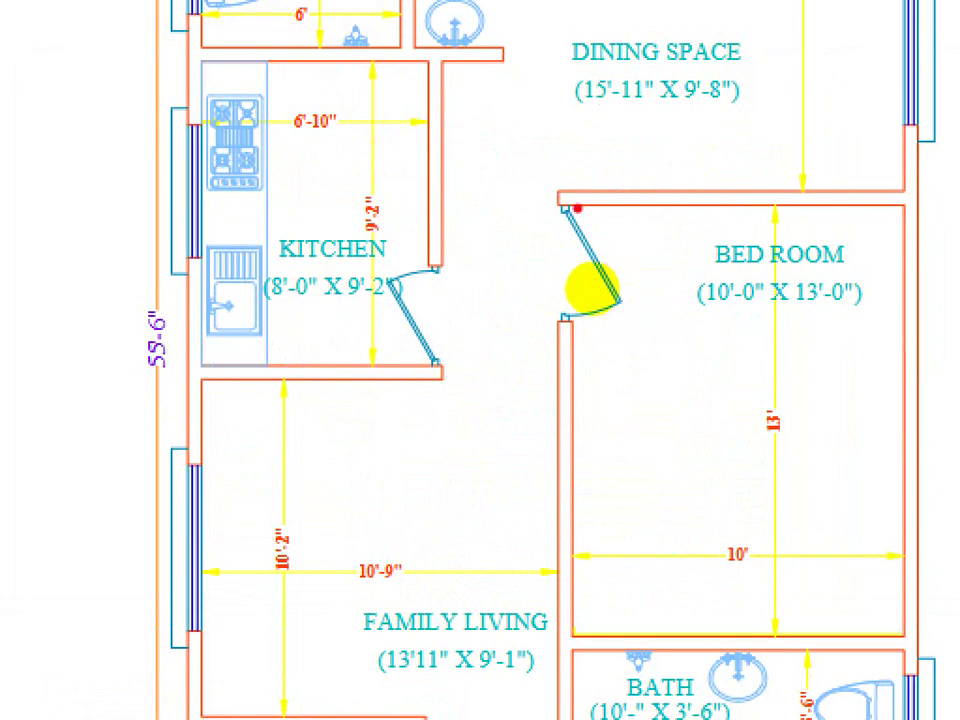
{"action": "left_click_drag", "start_coordinate": [557, 213], "coordinate": [561, 317], "text": "shift"}
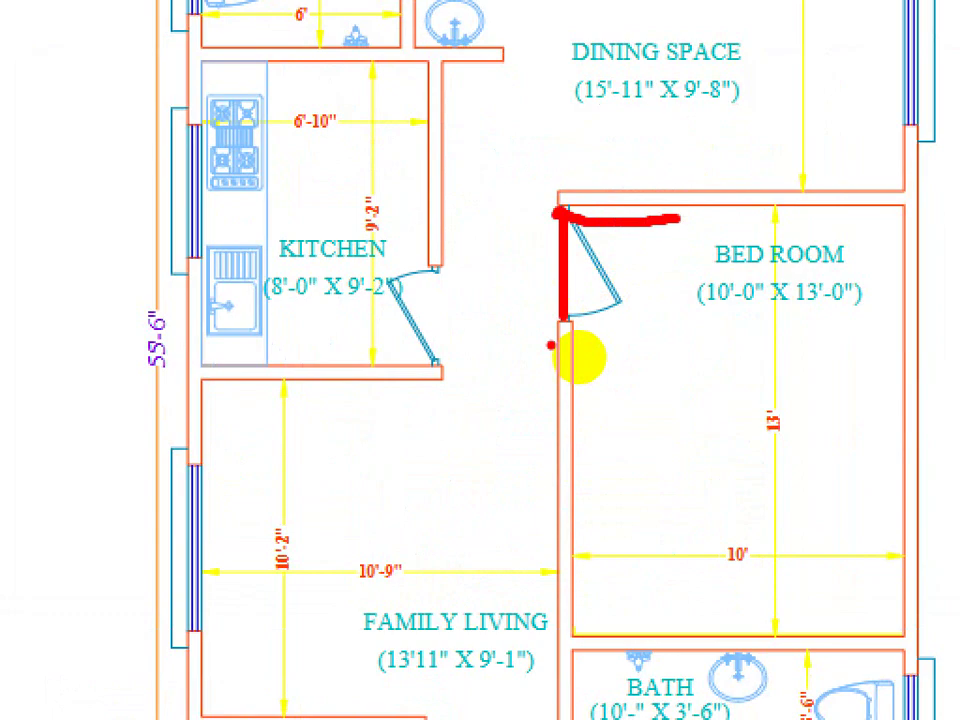
{"action": "mouse_move", "coordinate": [580, 303]}
{"action": "left_mouse_down"}
{"action": "mouse_move", "coordinate": [628, 319]}
{"action": "mouse_move", "coordinate": [621, 338]}
{"action": "mouse_move", "coordinate": [592, 346]}
{"action": "mouse_move", "coordinate": [620, 359]}
{"action": "mouse_move", "coordinate": [577, 424]}
{"action": "mouse_move", "coordinate": [611, 321]}
{"action": "mouse_move", "coordinate": [580, 318]}
{"action": "mouse_move", "coordinate": [588, 326]}
{"action": "mouse_move", "coordinate": [628, 308]}
{"action": "left_mouse_up"}
{"action": "left_click_drag", "start_coordinate": [653, 188], "coordinate": [633, 278]}
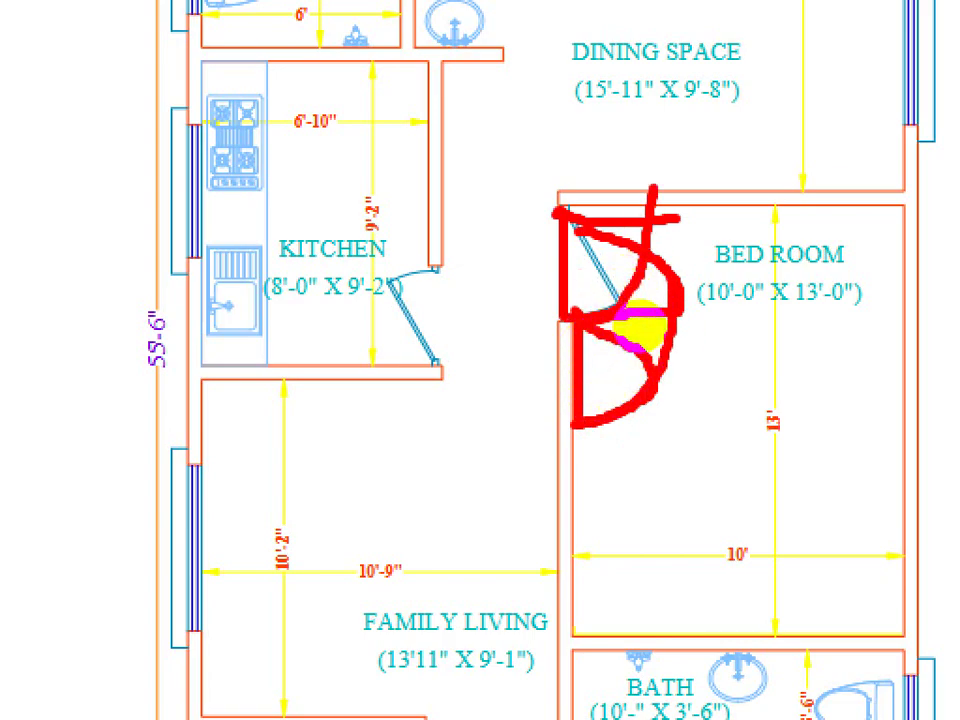
{"action": "key", "text": "ctrl+1"}
{"action": "key", "text": "Escape"}
Step: Check the remaining doors around the master bedrooms and baths in the reference plan, and return to the AutoCAD drawing
{"action": "scroll", "coordinate": [611, 379], "scroll_direction": "down", "scroll_amount": 4}
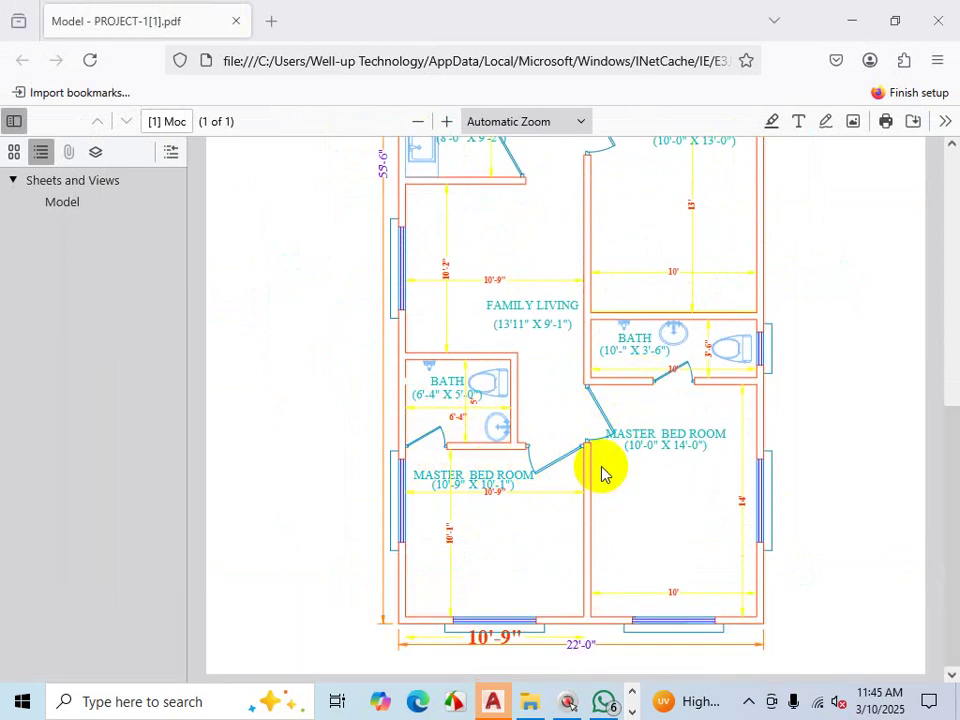
{"action": "scroll", "coordinate": [605, 460], "scroll_direction": "up", "scroll_amount": 3}
{"action": "scroll", "coordinate": [601, 415], "scroll_direction": "down", "scroll_amount": 1}
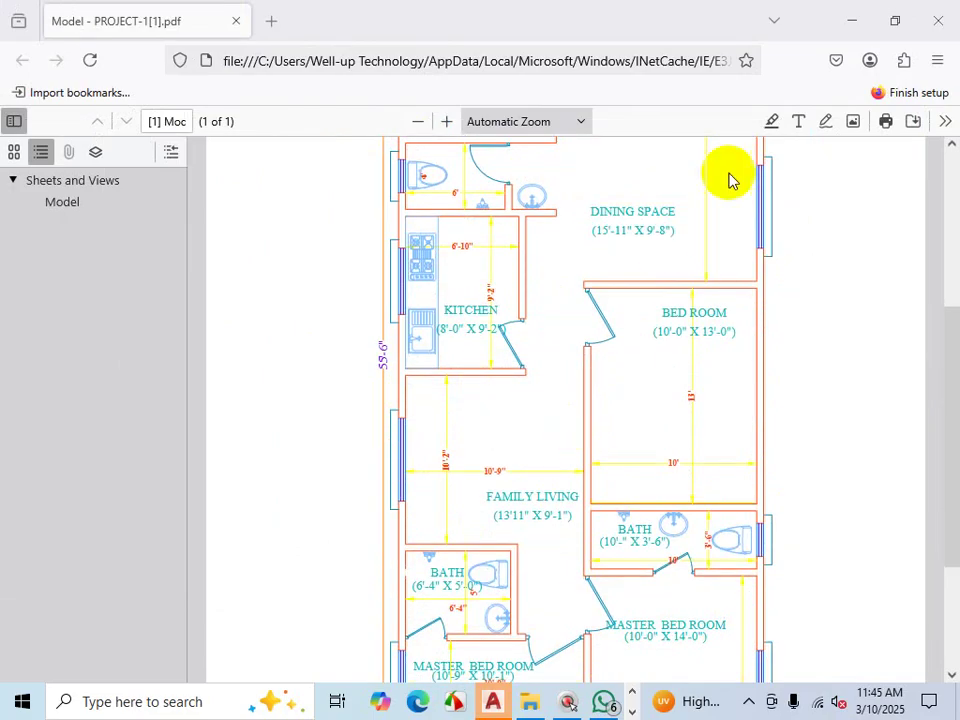
{"action": "left_click", "coordinate": [852, 19]}
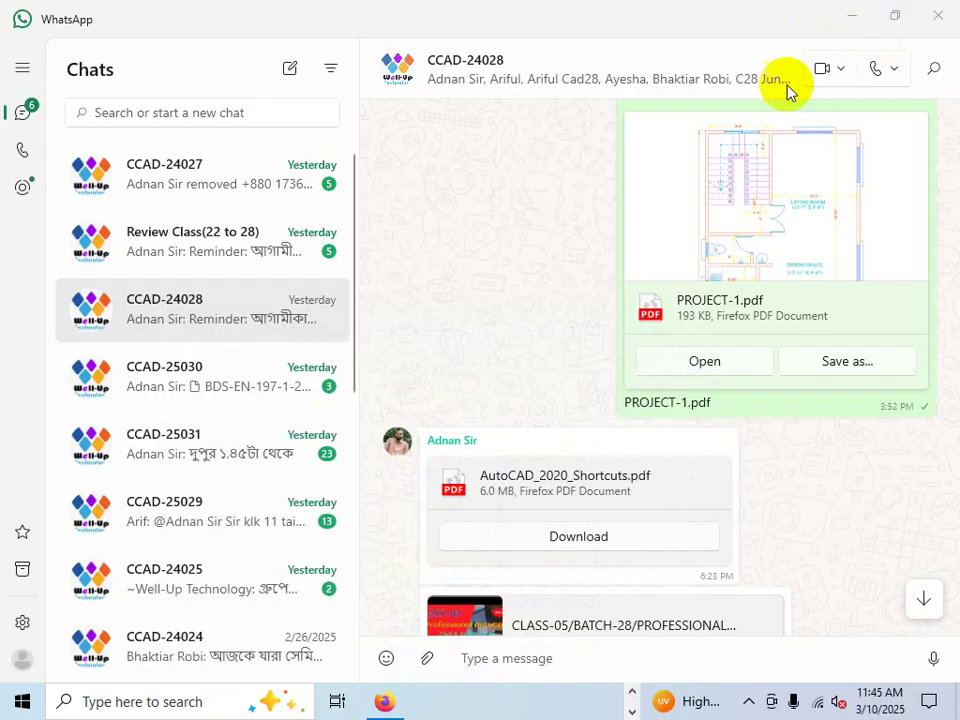
{"action": "left_click", "coordinate": [851, 17]}
Step: Copy the whole floor plan containing the staircase three times straight below itself, using its upper outer corner as base point
{"action": "scroll", "coordinate": [603, 380], "scroll_direction": "up", "scroll_amount": 4}
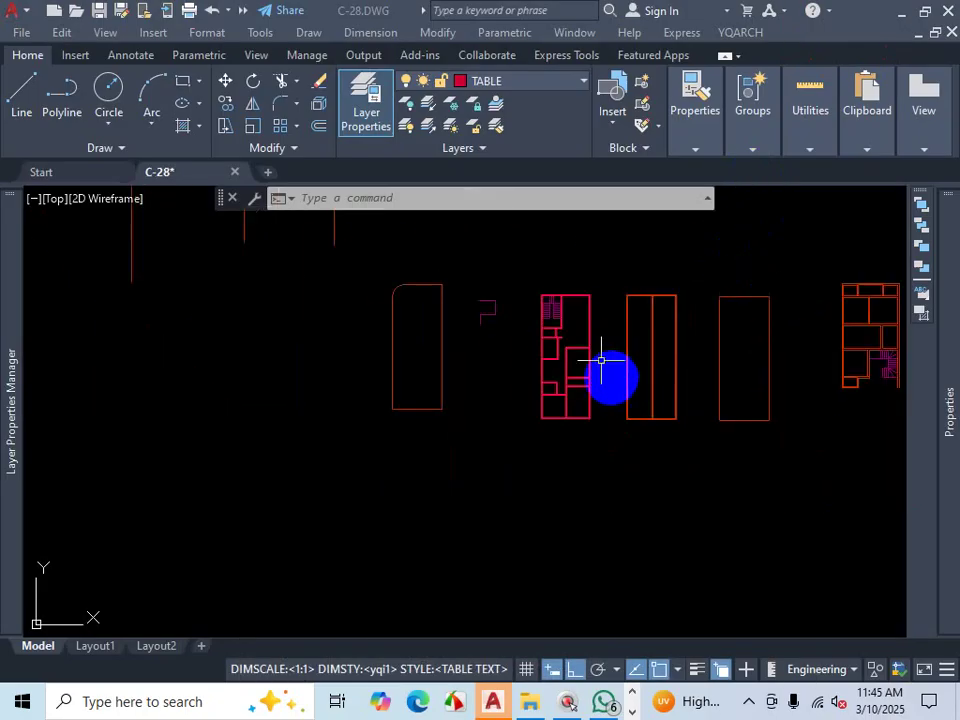
{"action": "scroll", "coordinate": [606, 290], "scroll_direction": "up", "scroll_amount": 2}
{"action": "left_click", "coordinate": [610, 272]}
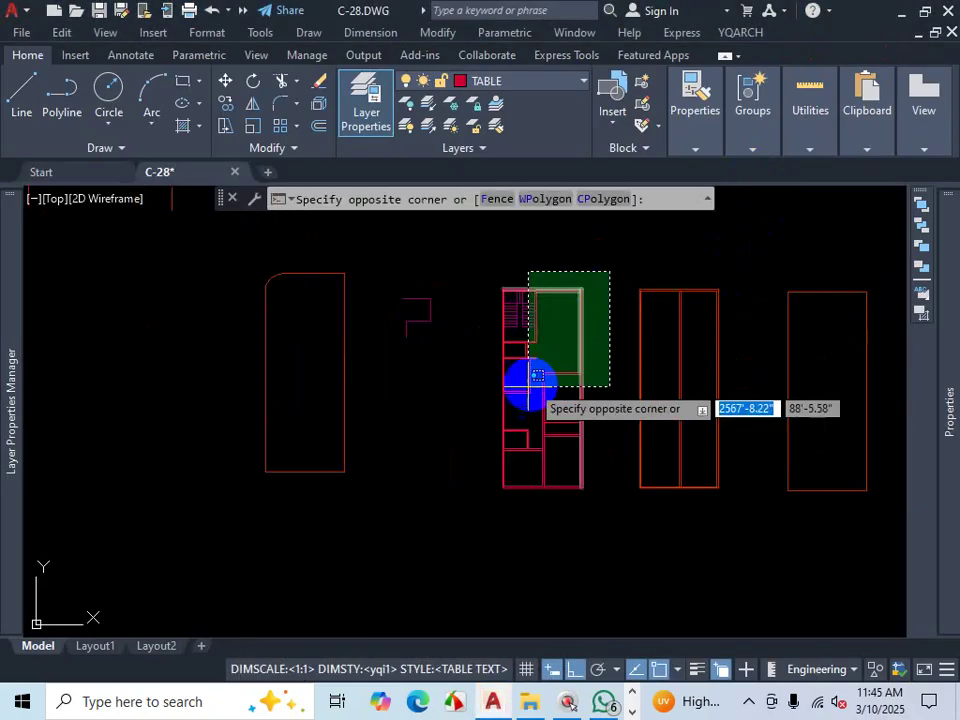
{"action": "left_click", "coordinate": [483, 521]}
{"action": "type", "text": "co"}
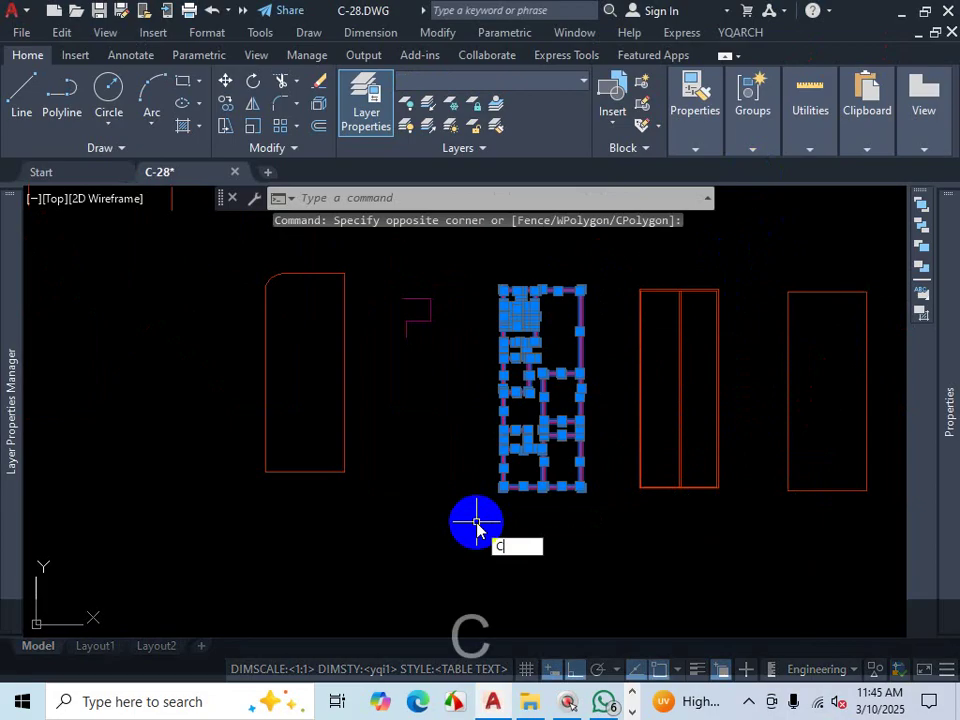
{"action": "key", "text": "Return"}
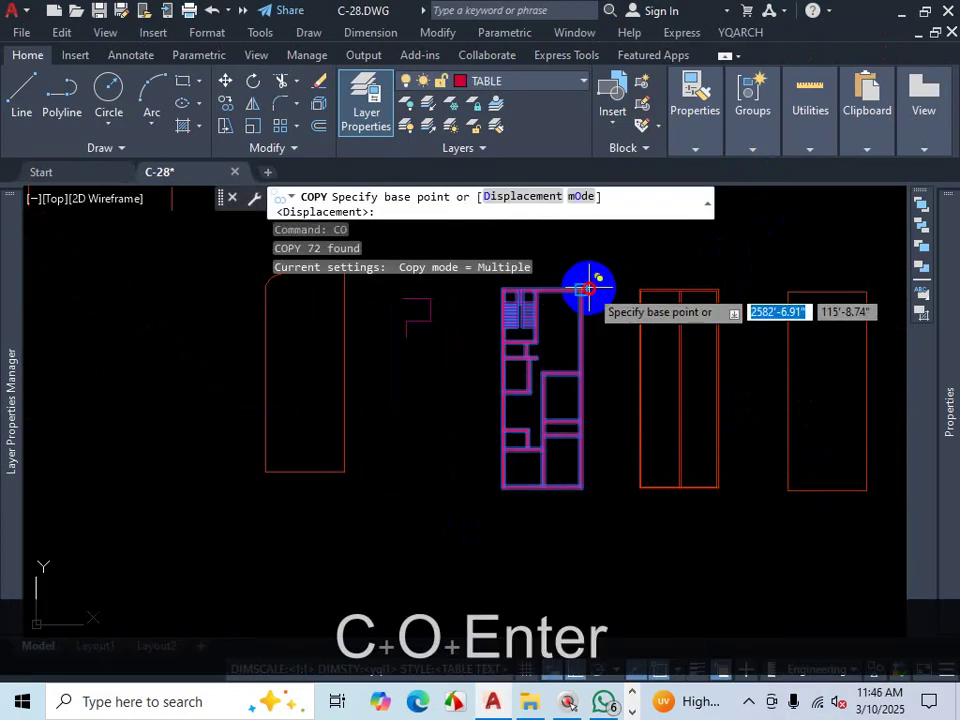
{"action": "left_click", "coordinate": [586, 288]}
{"action": "scroll", "coordinate": [600, 270], "scroll_direction": "down", "scroll_amount": 4}
{"action": "scroll", "coordinate": [596, 365], "scroll_direction": "up", "scroll_amount": 2}
{"action": "left_click", "coordinate": [592, 378]}
{"action": "scroll", "coordinate": [600, 360], "scroll_direction": "down", "scroll_amount": 4}
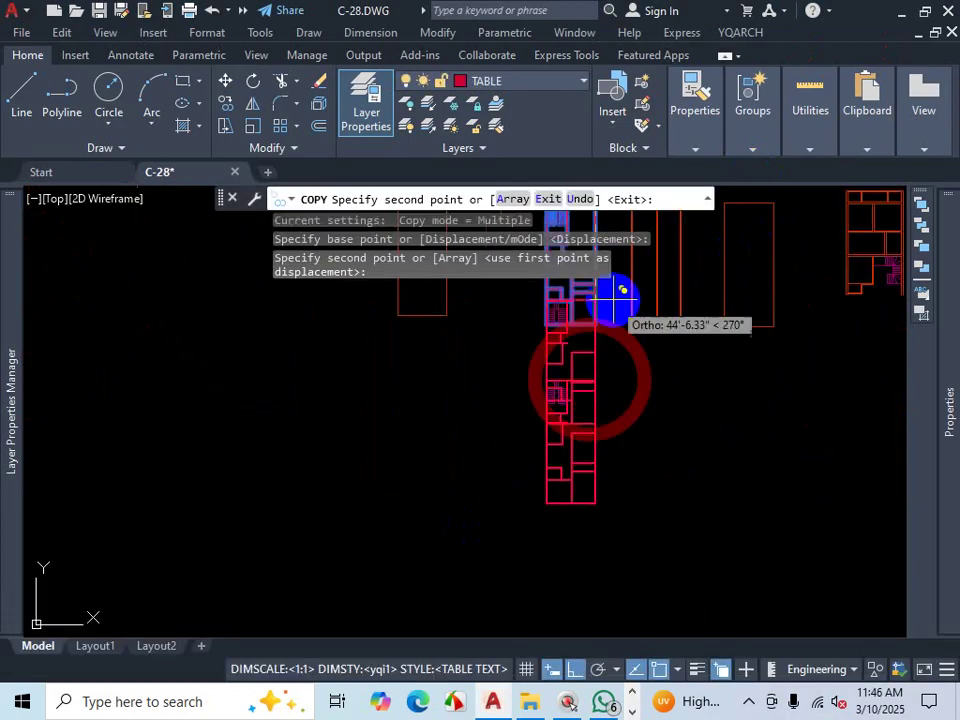
{"action": "left_click", "coordinate": [596, 415]}
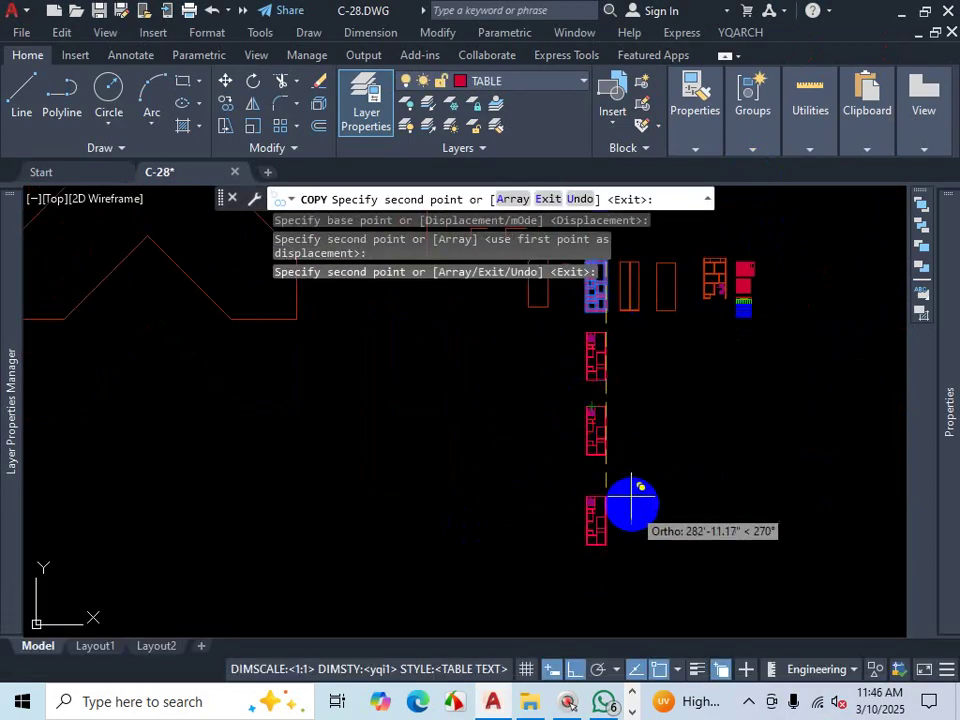
{"action": "left_click", "coordinate": [626, 499]}
{"action": "key", "text": "Escape"}
{"action": "scroll", "coordinate": [636, 492], "scroll_direction": "down", "scroll_amount": 3}
{"action": "scroll", "coordinate": [636, 492], "scroll_direction": "up", "scroll_amount": 5}
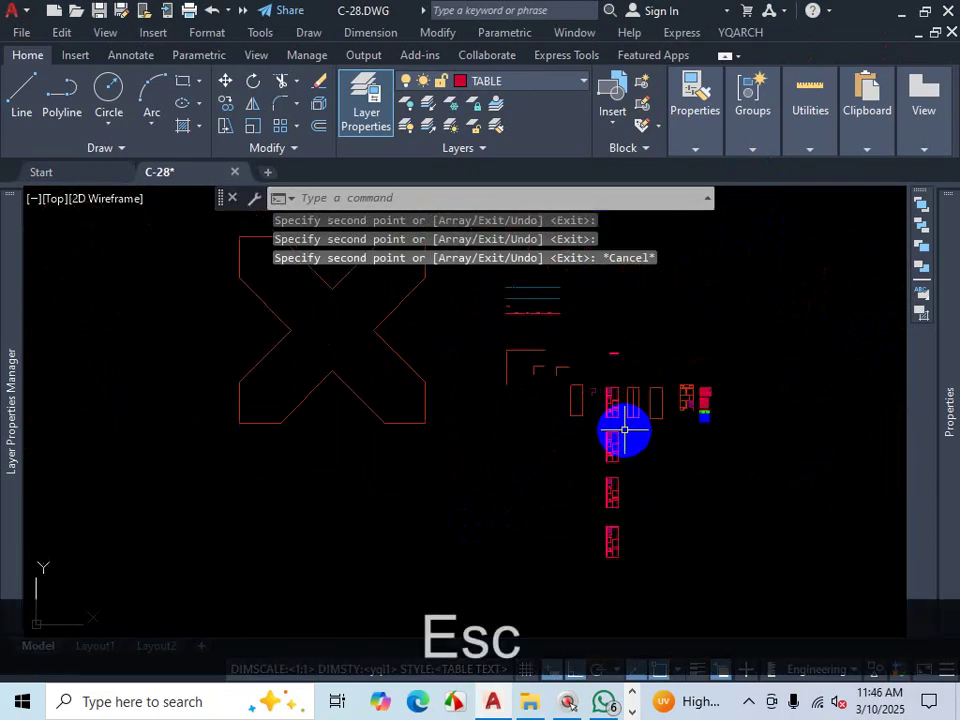
{"action": "left_click", "coordinate": [749, 701]}
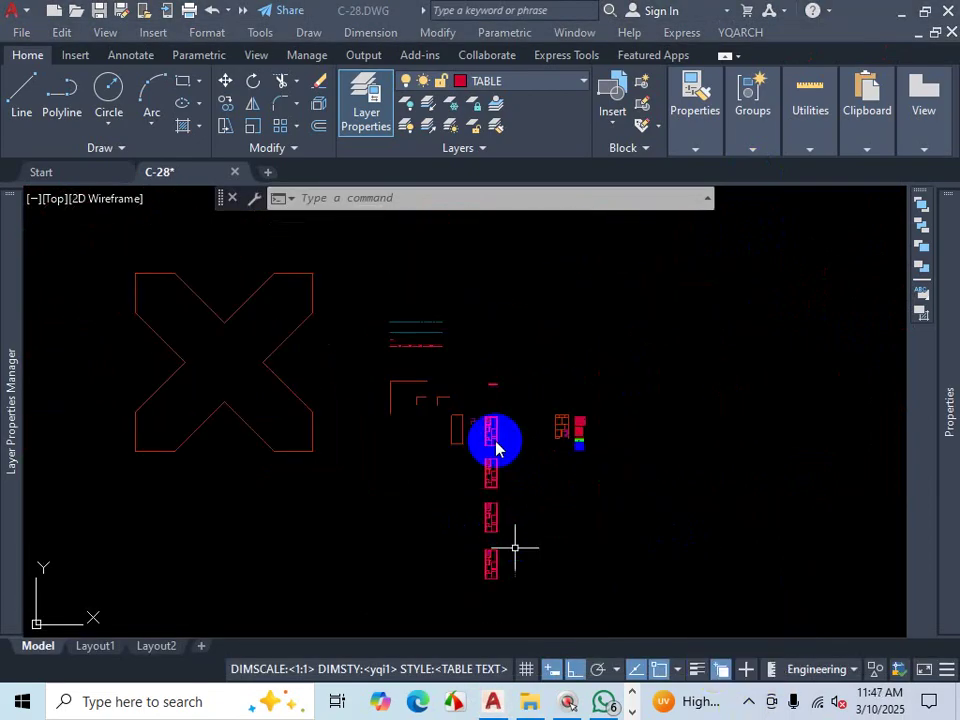
{"action": "scroll", "coordinate": [507, 420], "scroll_direction": "up", "scroll_amount": 6}
{"action": "scroll", "coordinate": [491, 543], "scroll_direction": "up", "scroll_amount": 2}
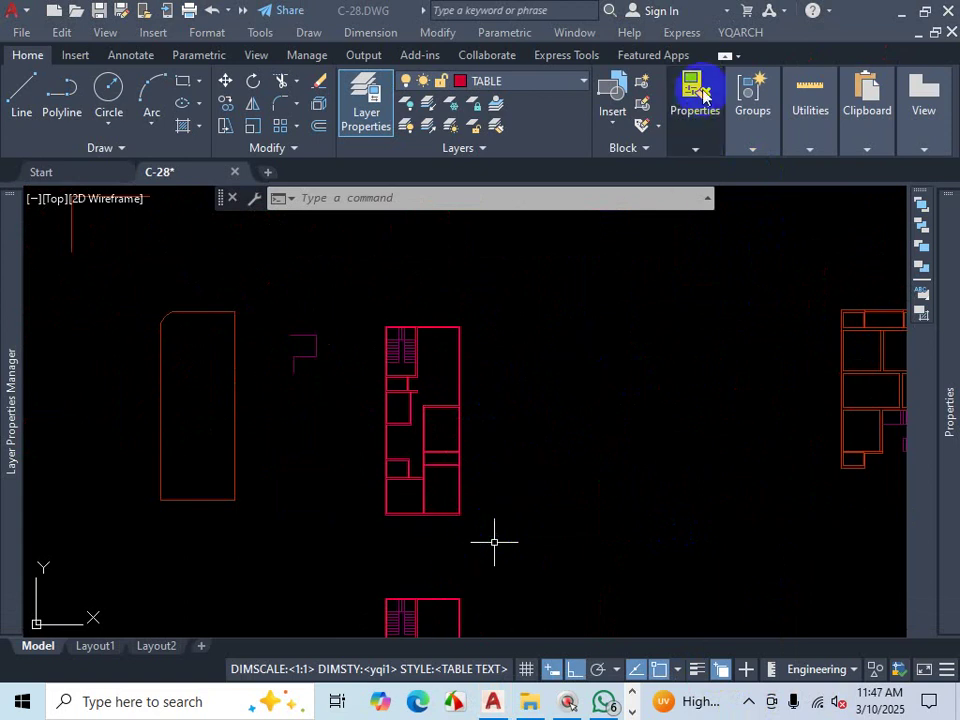
{"action": "left_click", "coordinate": [740, 33]}
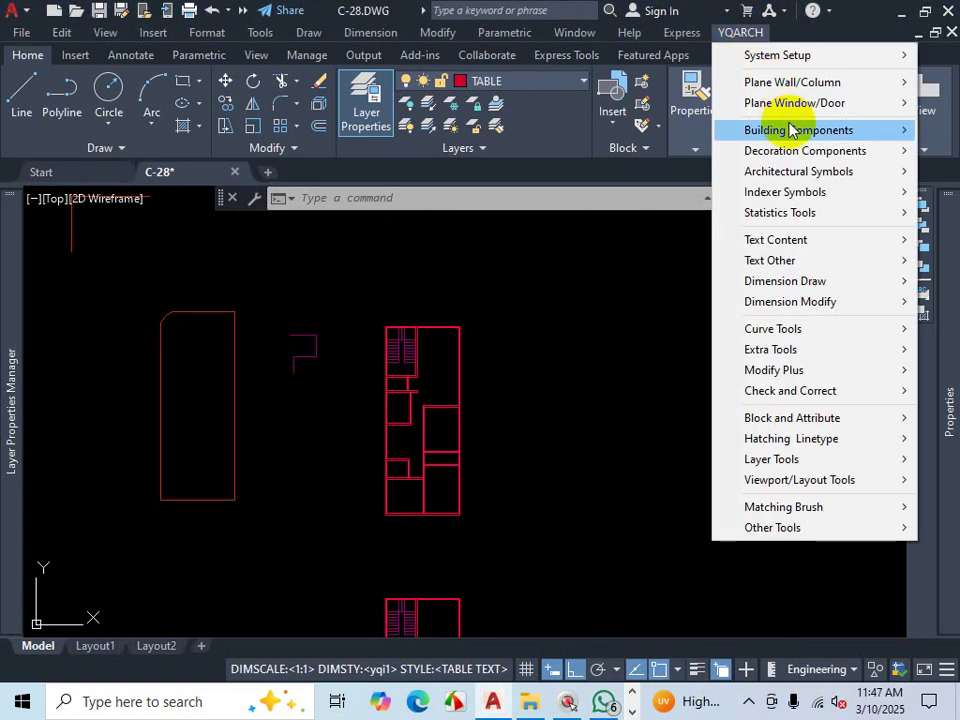
{"action": "mouse_move", "coordinate": [789, 103]}
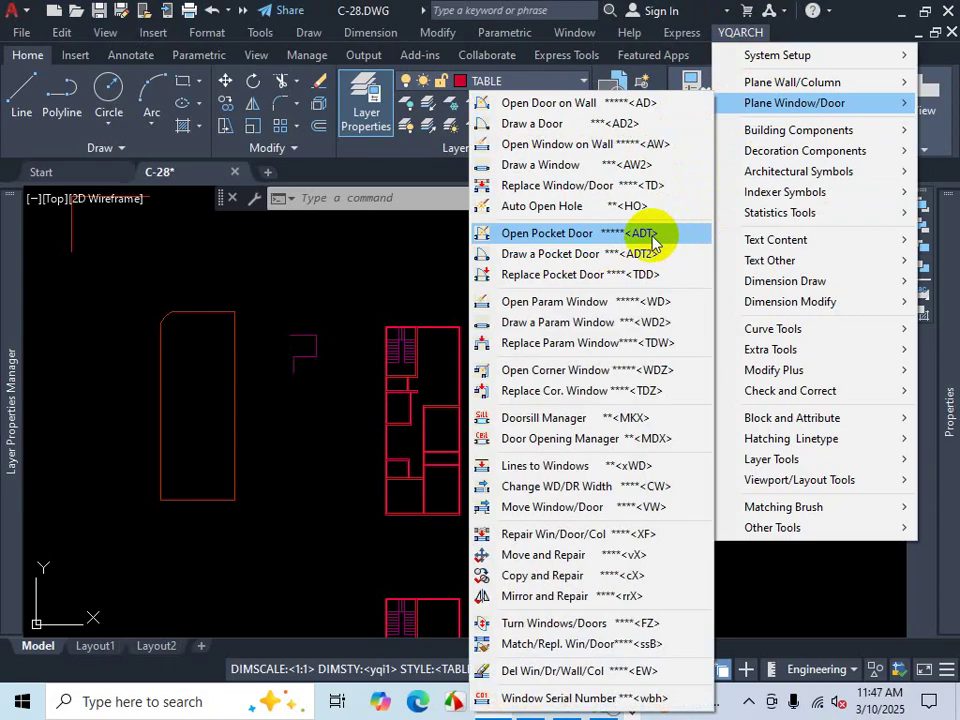
{"action": "left_click", "coordinate": [655, 108]}
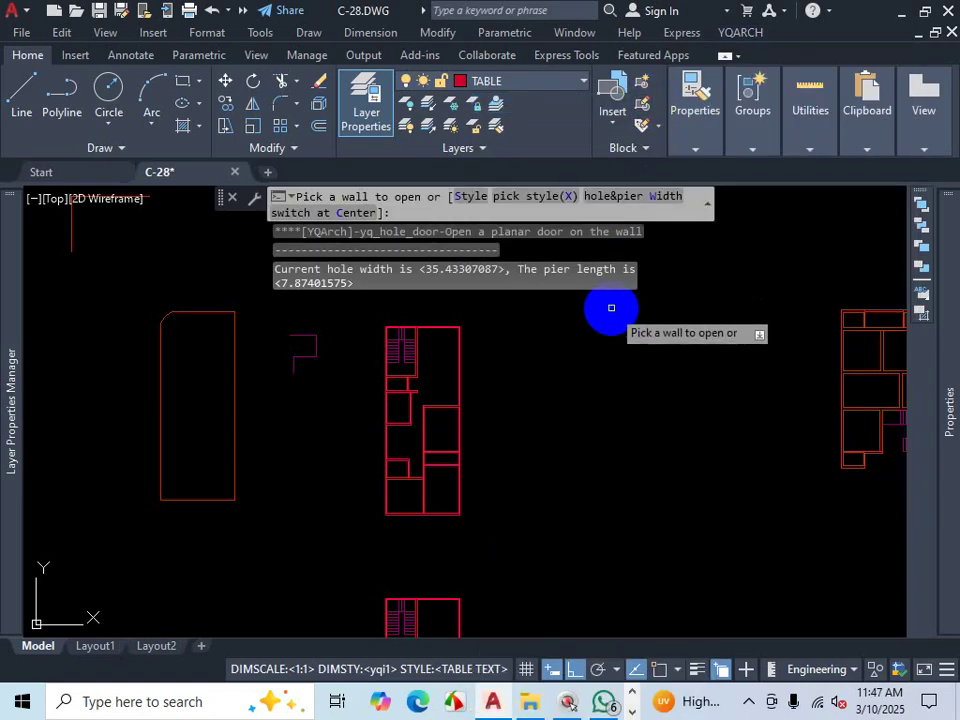
{"action": "key", "text": "Escape"}
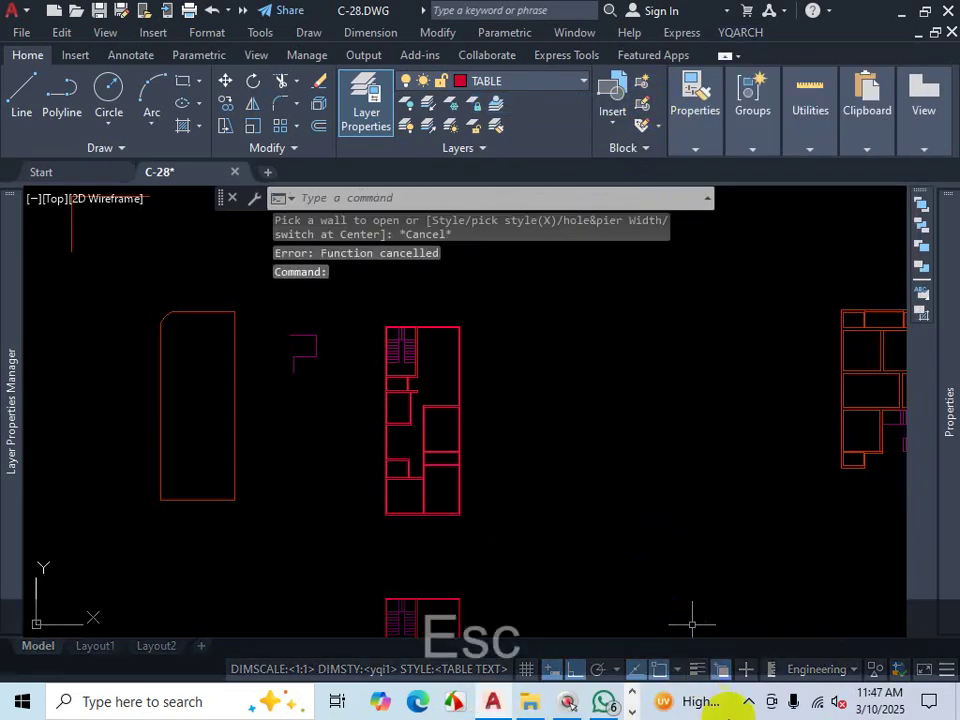
{"action": "left_click", "coordinate": [750, 705]}
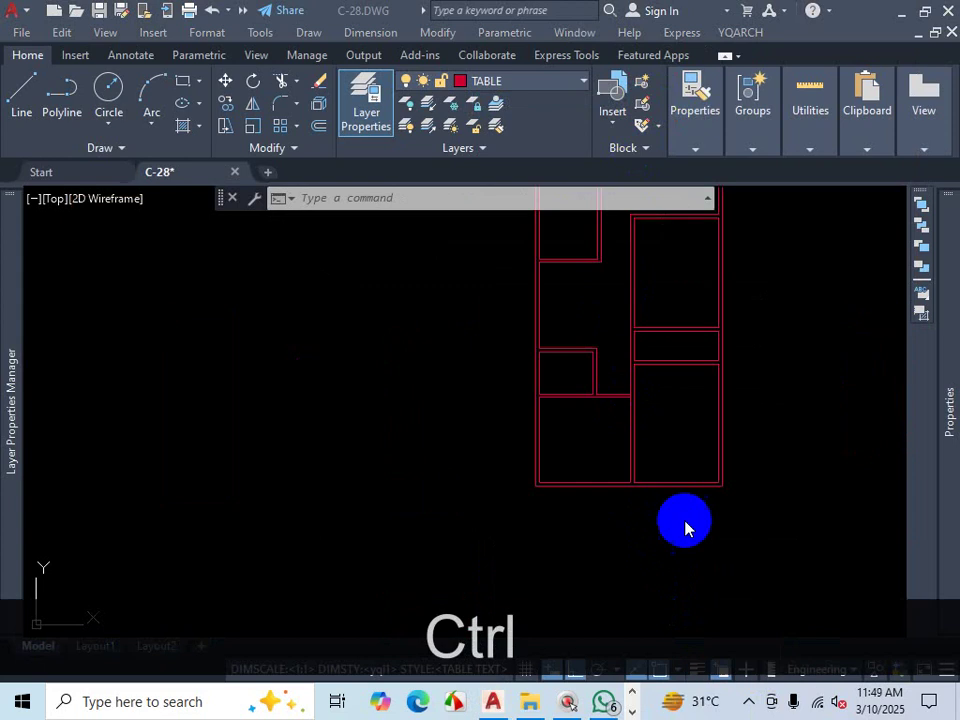
Step: Temporarily circle the short wall section between the small lower bath and the central wall of the floor plan
{"action": "key", "text": "ctrl+1"}
{"action": "left_click", "coordinate": [619, 412]}
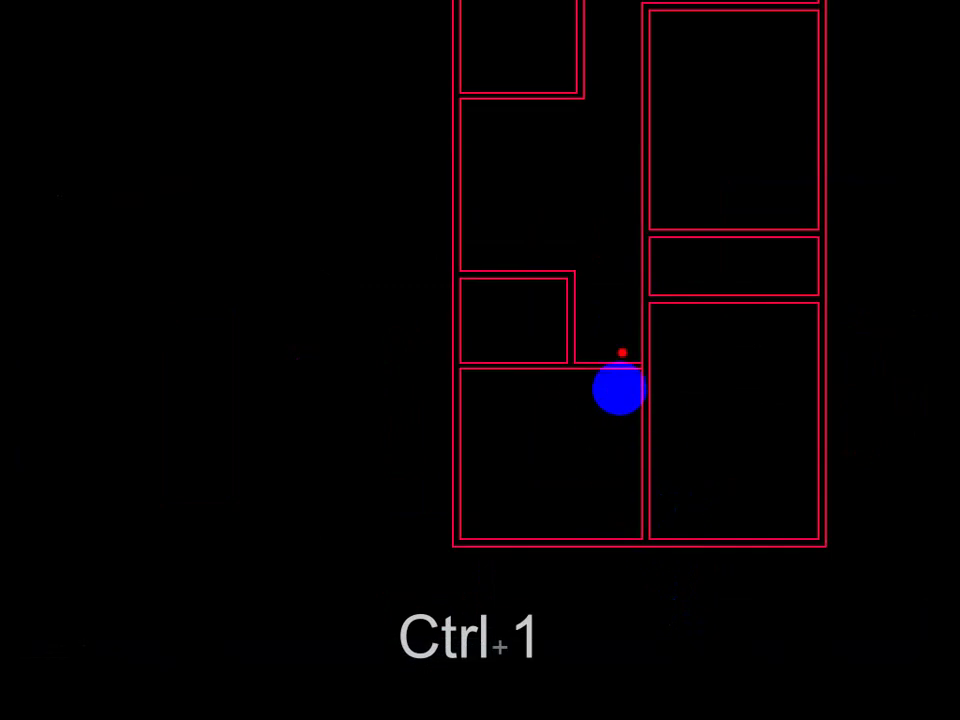
{"action": "mouse_move", "coordinate": [622, 352]}
{"action": "left_mouse_down"}
{"action": "mouse_move", "coordinate": [581, 403]}
{"action": "mouse_move", "coordinate": [643, 379]}
{"action": "mouse_move", "coordinate": [593, 384]}
{"action": "left_mouse_up"}
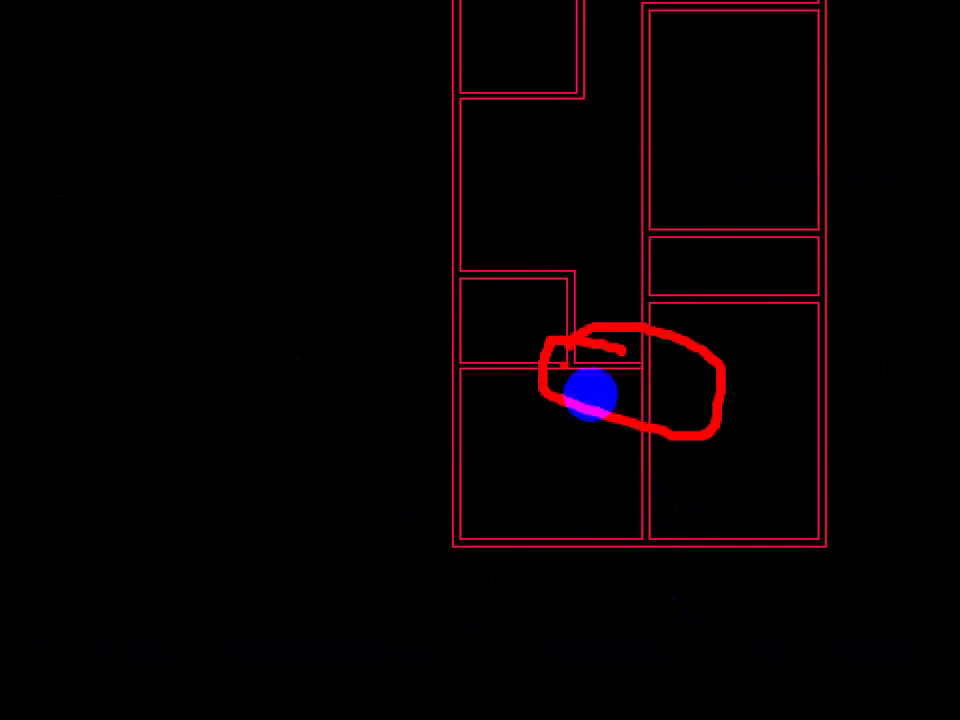
{"action": "key", "text": "Escape"}
Step: Erase the upper line of the short wall between the small lower bath and the central wall
{"action": "scroll", "coordinate": [621, 399], "scroll_direction": "up", "scroll_amount": 4}
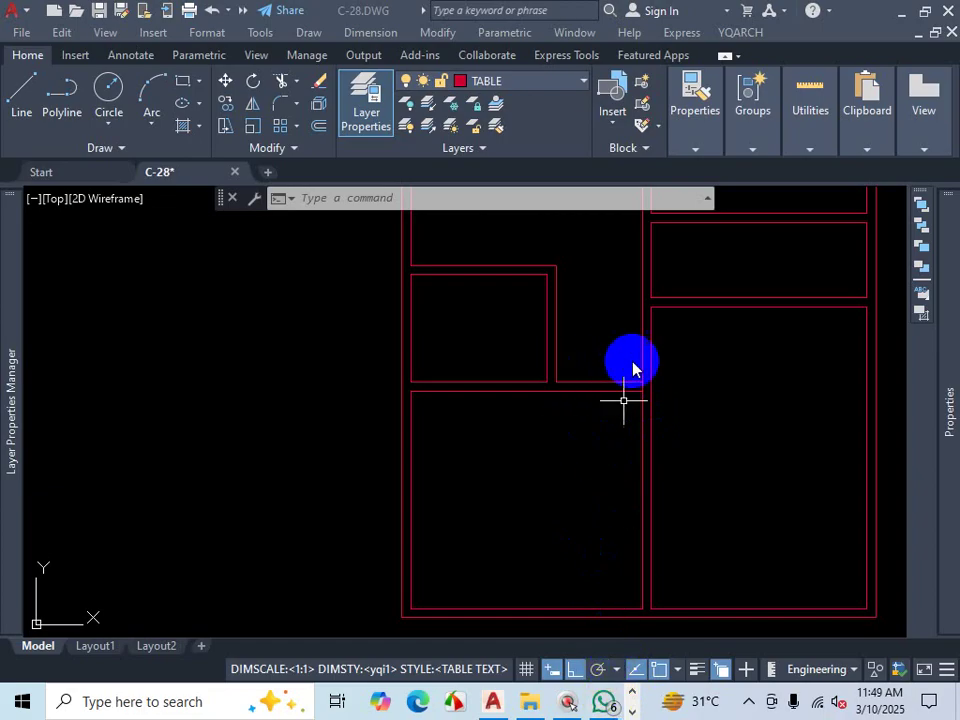
{"action": "left_click", "coordinate": [574, 433]}
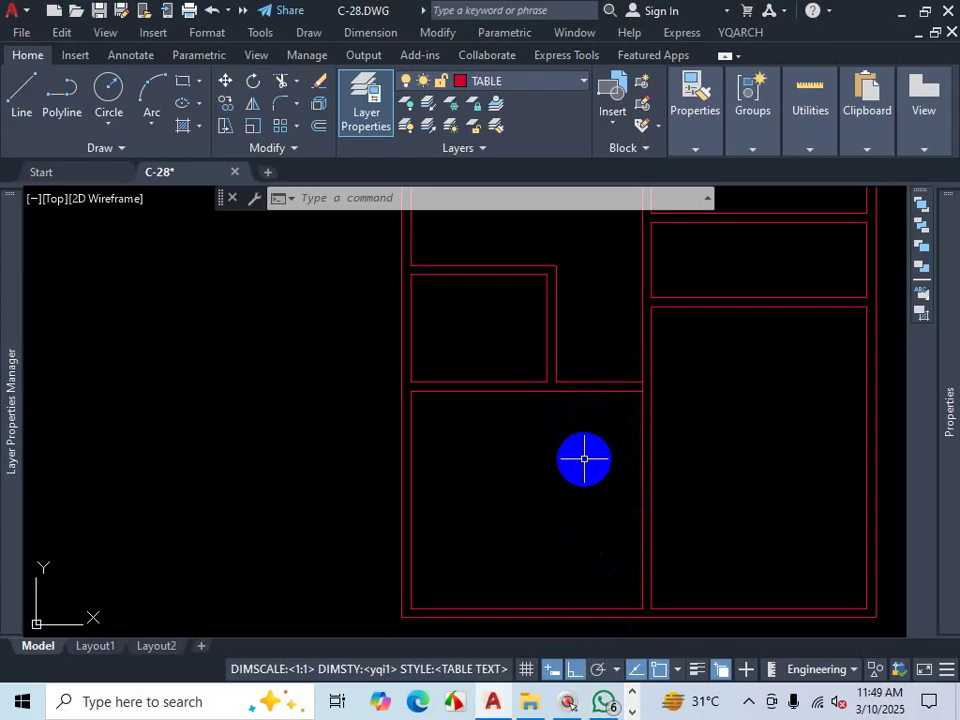
{"action": "scroll", "coordinate": [610, 392], "scroll_direction": "up", "scroll_amount": 2}
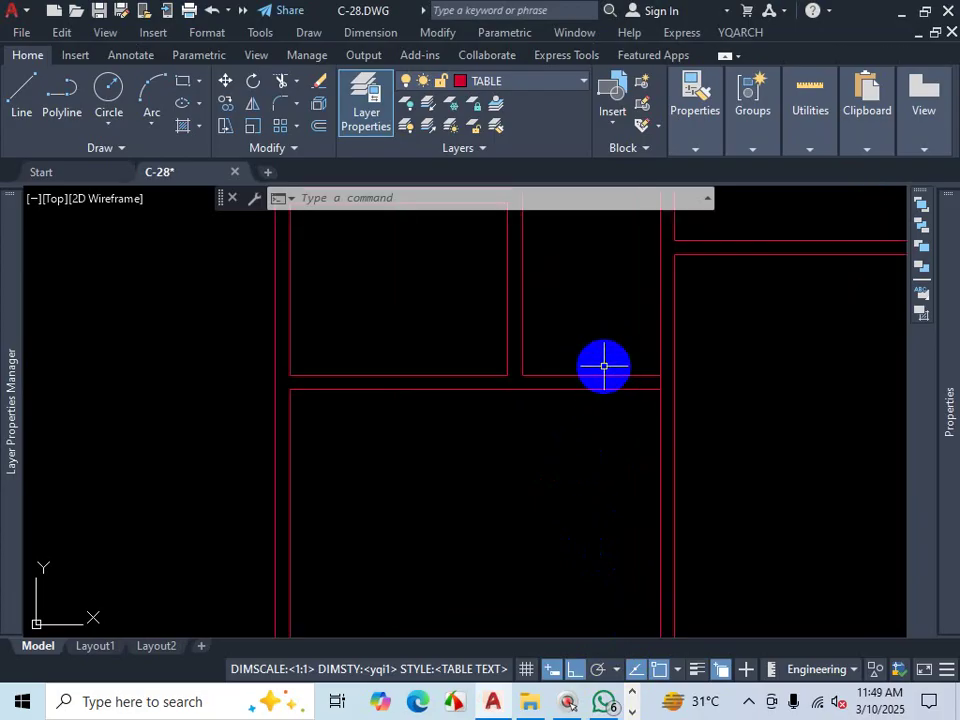
{"action": "left_click", "coordinate": [604, 366]}
{"action": "left_click", "coordinate": [586, 379]}
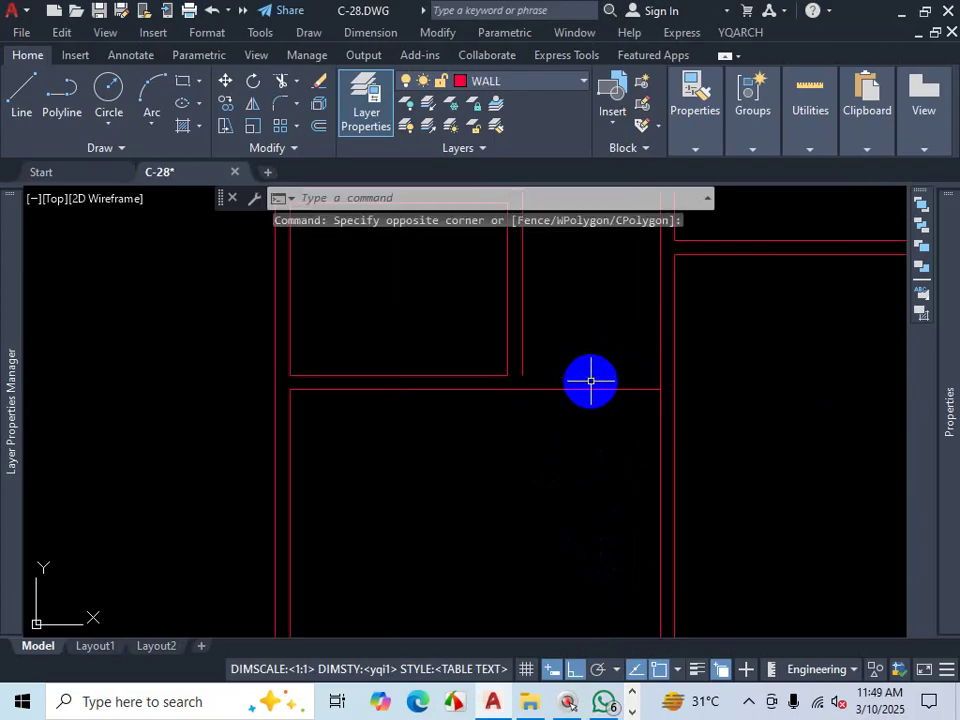
{"action": "key", "text": "Delete"}
Step: Join the bath's outer vertical wall line and the lower horizontal wall line into a sharp corner with Fillet
{"action": "type", "text": "F"}
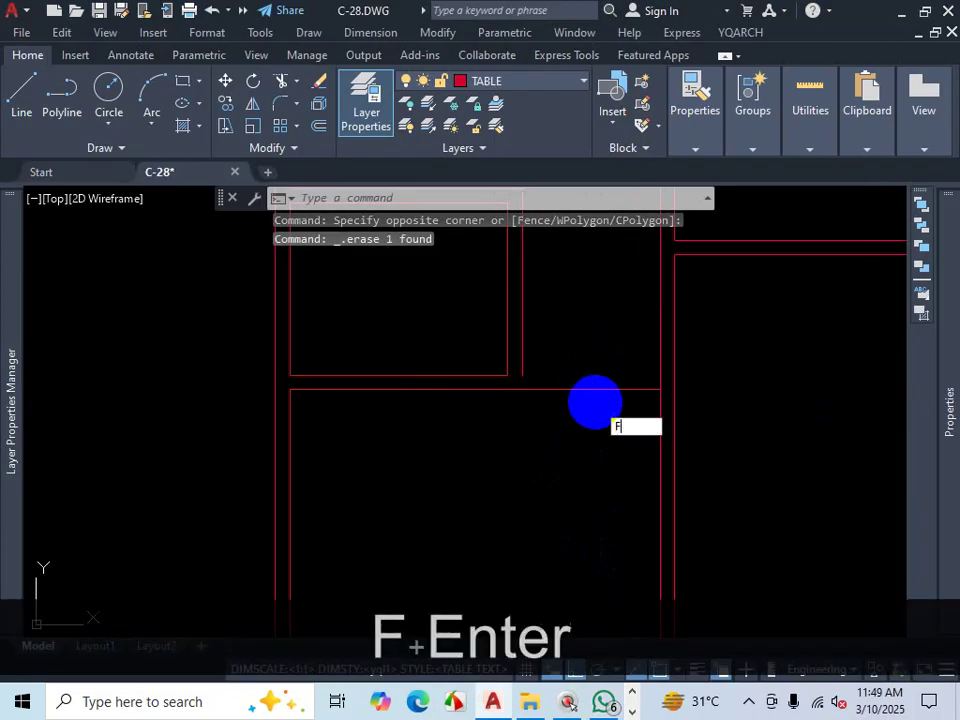
{"action": "key", "text": "Return"}
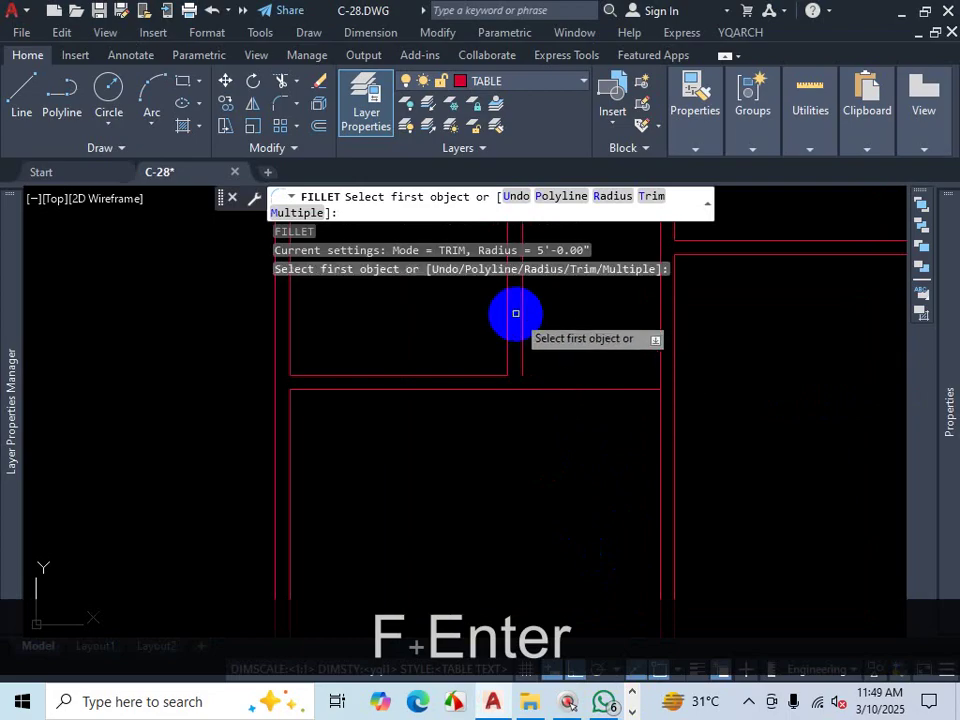
{"action": "left_click", "coordinate": [521, 316]}
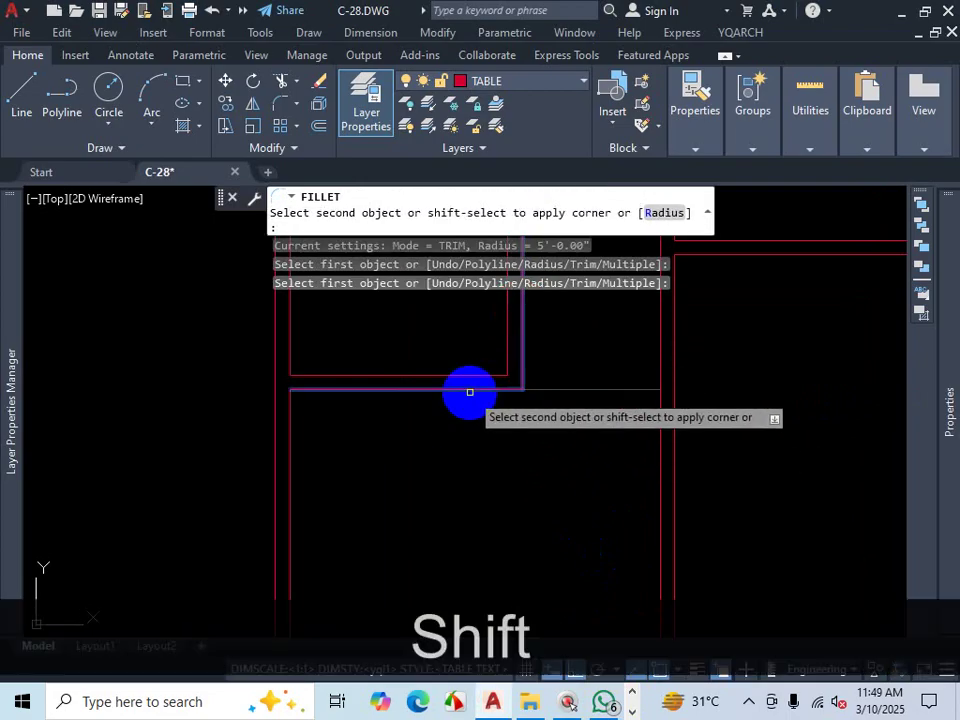
{"action": "left_click", "coordinate": [469, 392], "text": "shift"}
{"action": "scroll", "coordinate": [610, 490], "scroll_direction": "down", "scroll_amount": 2}
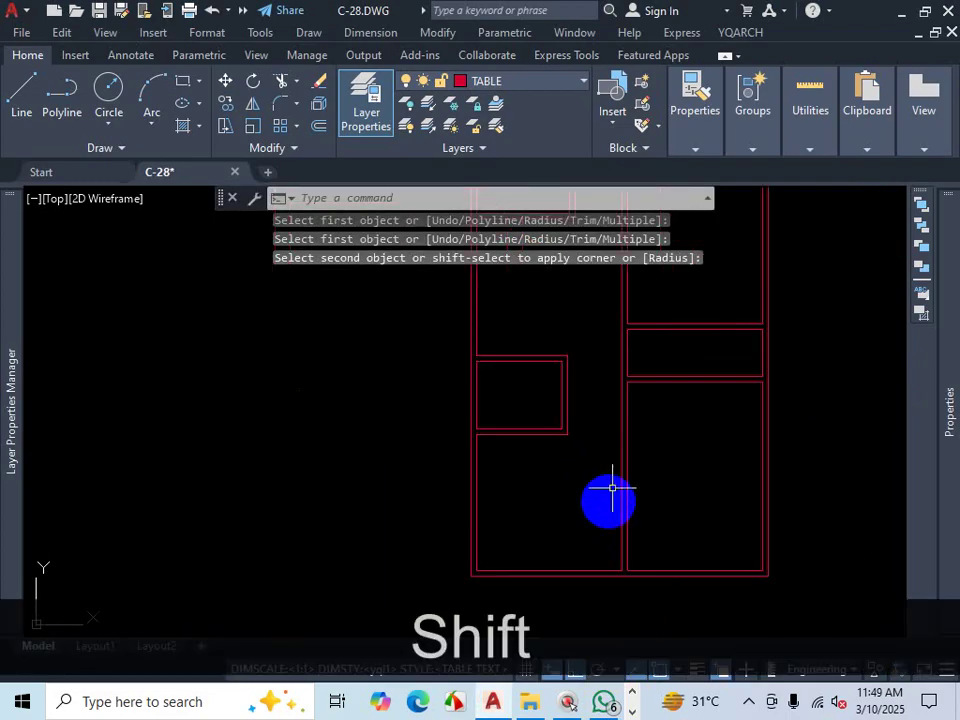
Step: Extend both horizontal lines of the small bath's lower wall to the central wall
{"action": "scroll", "coordinate": [602, 401], "scroll_direction": "up", "scroll_amount": 2}
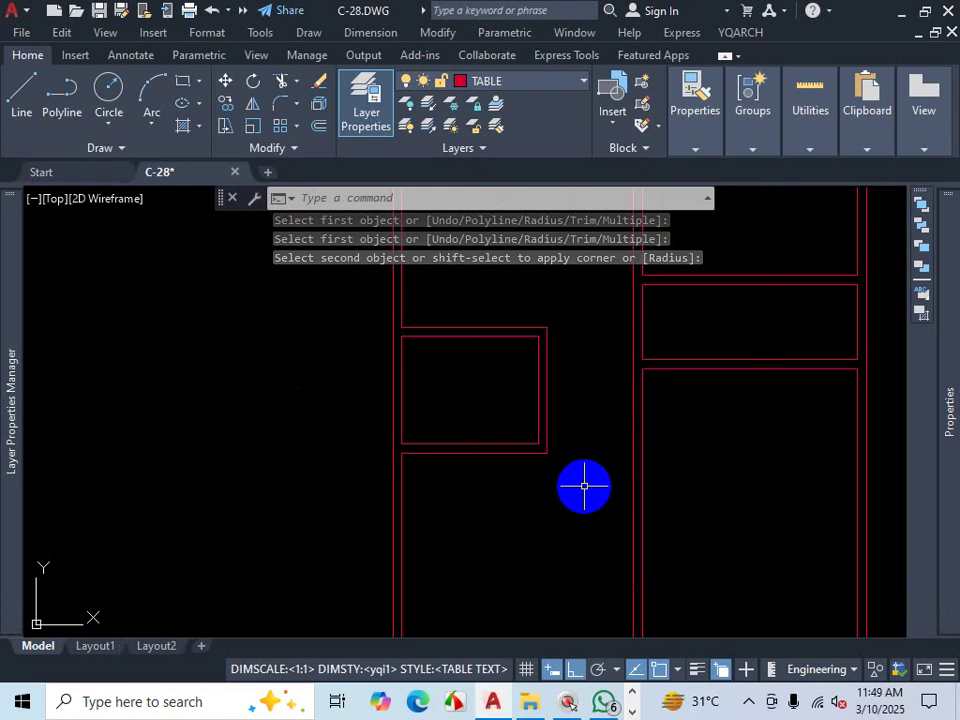
{"action": "type", "text": "ex"}
{"action": "key", "text": "Return"}
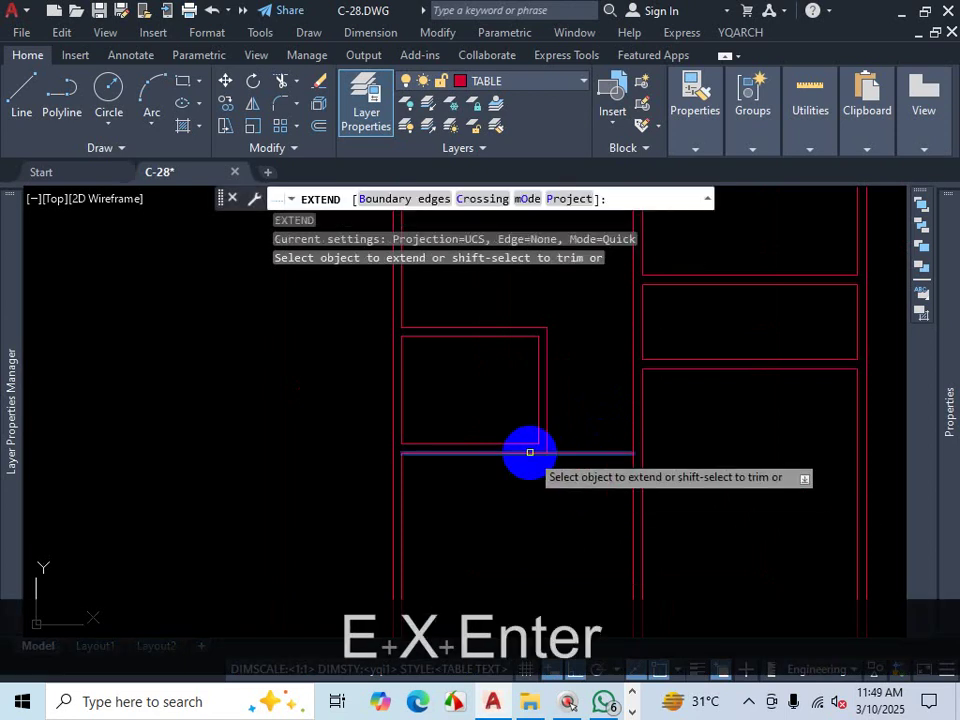
{"action": "left_click", "coordinate": [530, 452]}
{"action": "scroll", "coordinate": [566, 456], "scroll_direction": "up", "scroll_amount": 2}
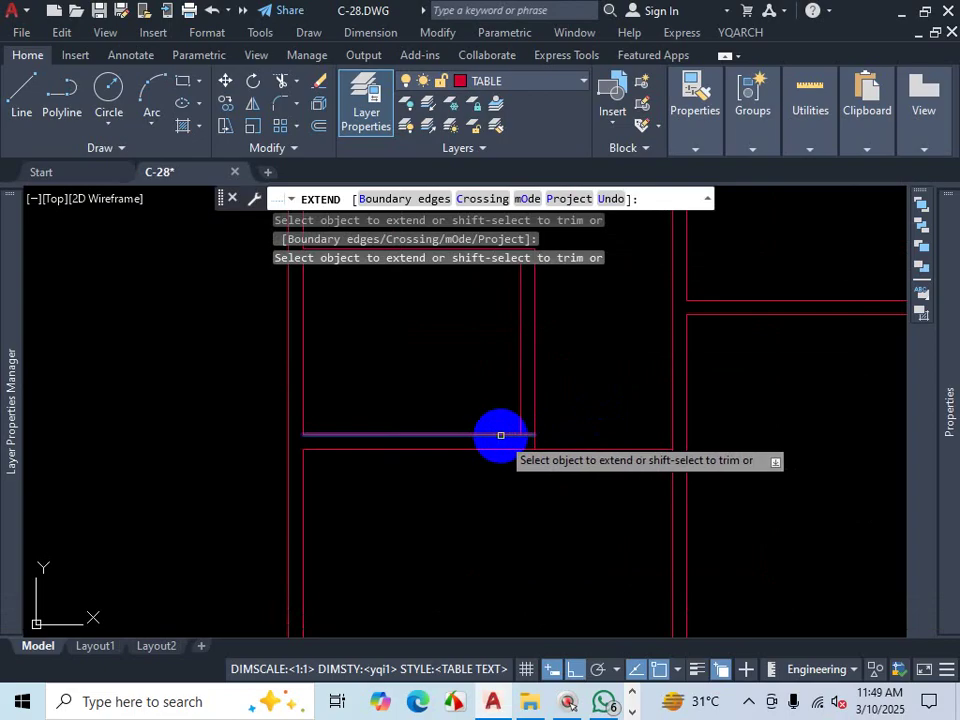
{"action": "scroll", "coordinate": [546, 441], "scroll_direction": "up", "scroll_amount": 2}
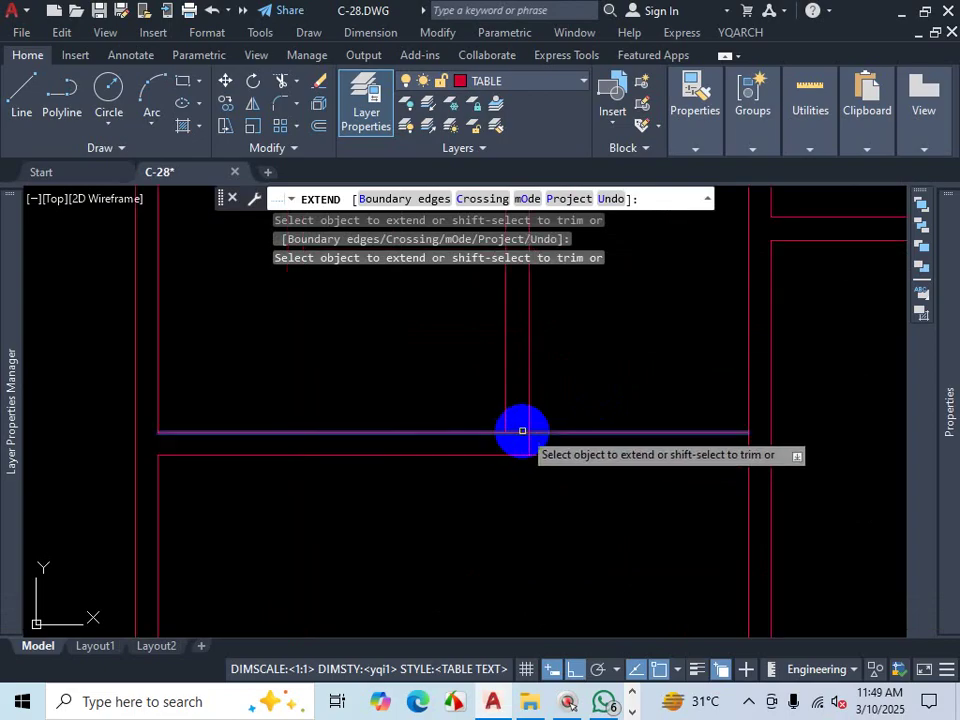
Step: Trim the two leftover line pieces where the bath's vertical wall meets its lower wall, and end the Extend command
{"action": "key", "text": "shift"}
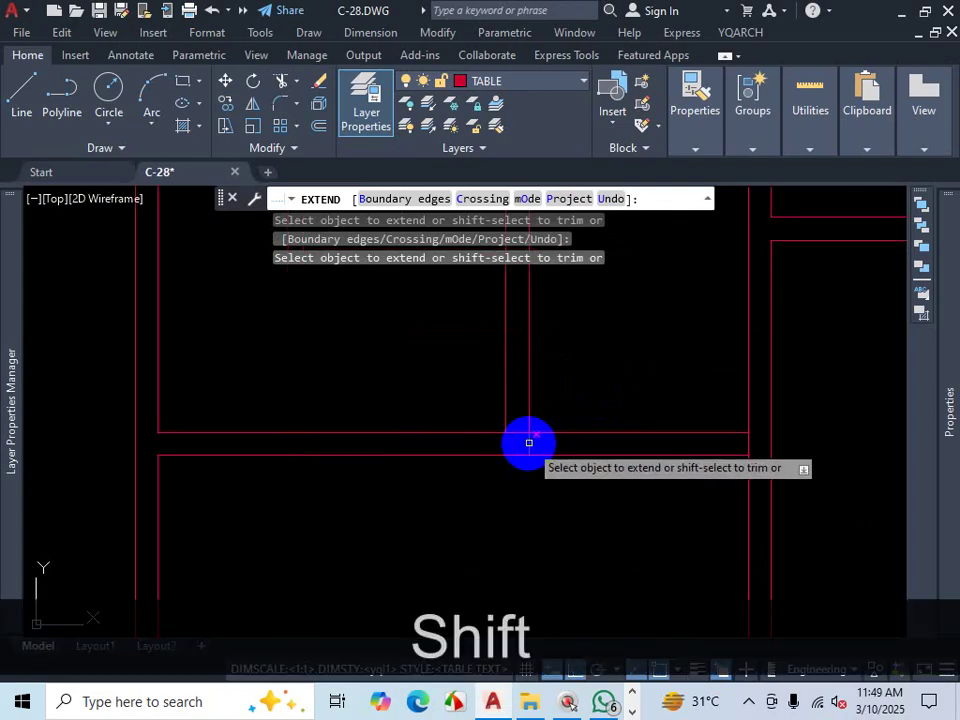
{"action": "left_click", "coordinate": [529, 442], "text": "shift"}
{"action": "left_click", "coordinate": [522, 433], "text": "shift"}
{"action": "scroll", "coordinate": [580, 525], "scroll_direction": "down", "scroll_amount": 2}
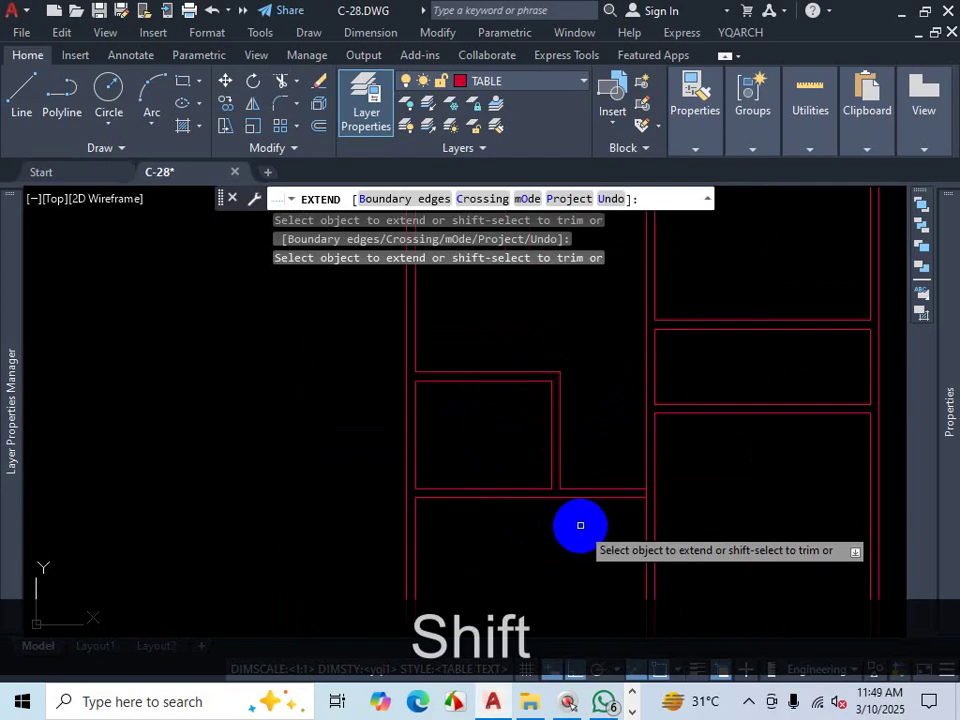
{"action": "key", "text": "Escape"}
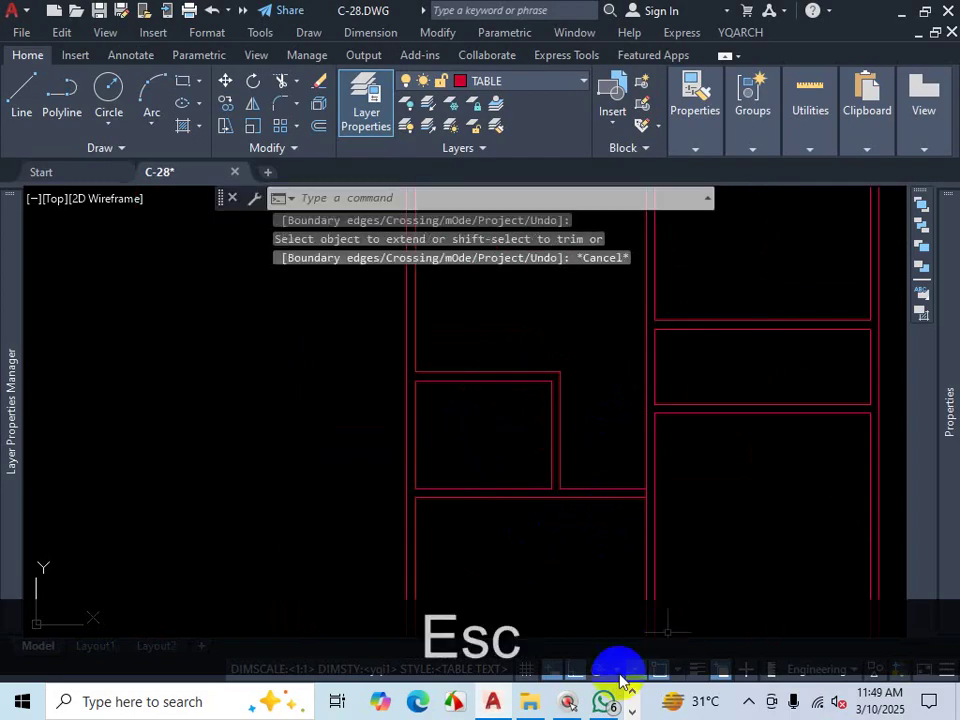
Step: Start the YQArch planar door command (AD) and bring up its default door type selection
{"action": "left_click", "coordinate": [748, 701]}
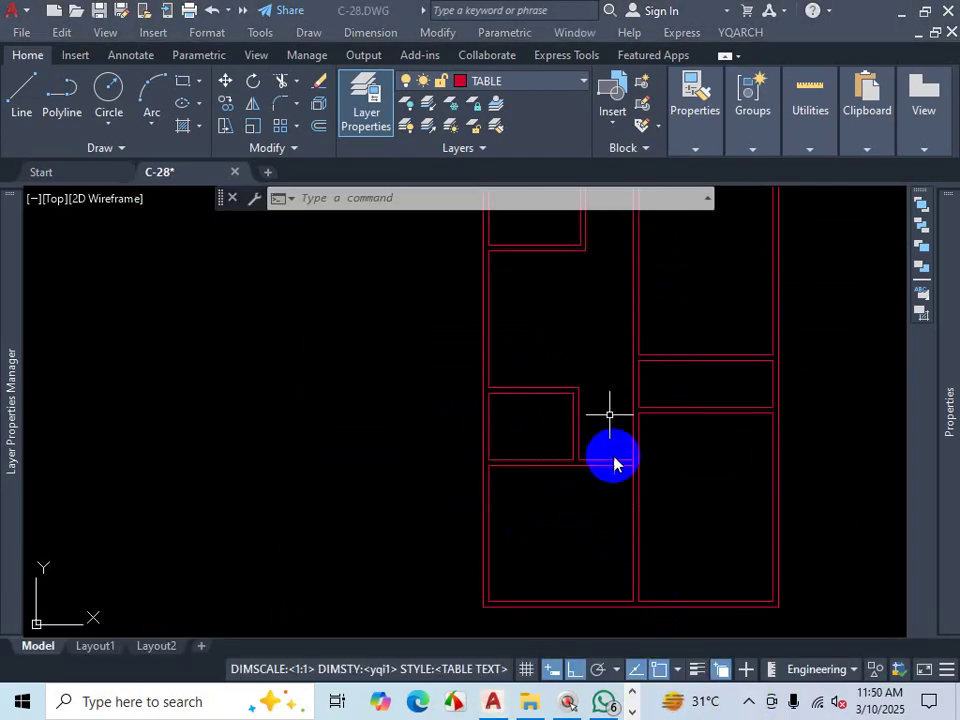
{"action": "key", "text": "a"}
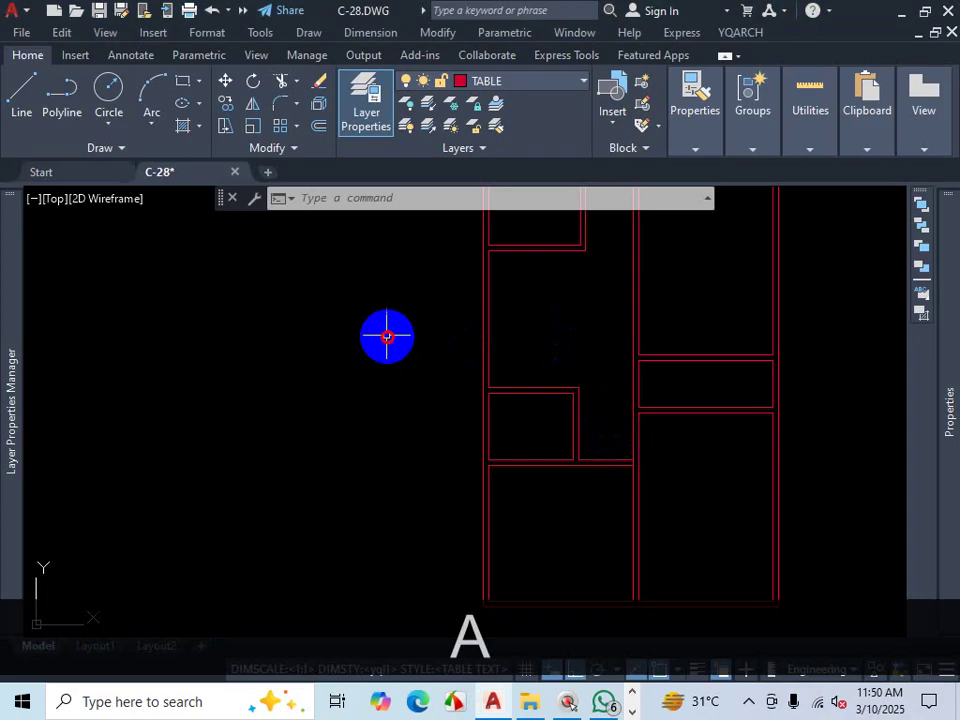
{"action": "key", "text": "Escape"}
{"action": "type", "text": "ad"}
{"action": "key", "text": "Return"}
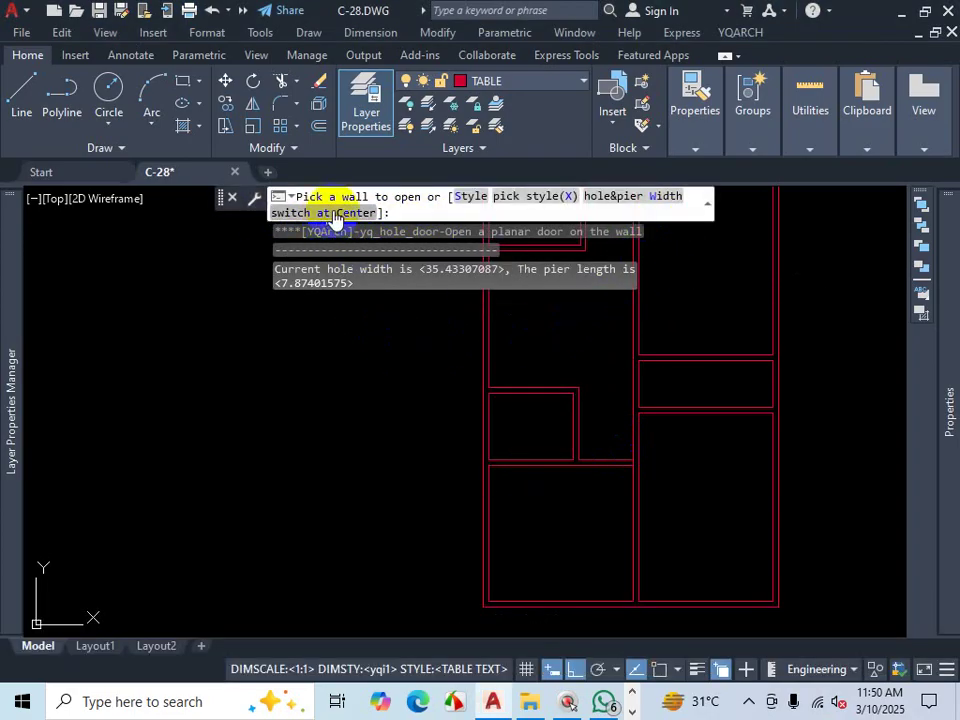
{"action": "left_click", "coordinate": [469, 198]}
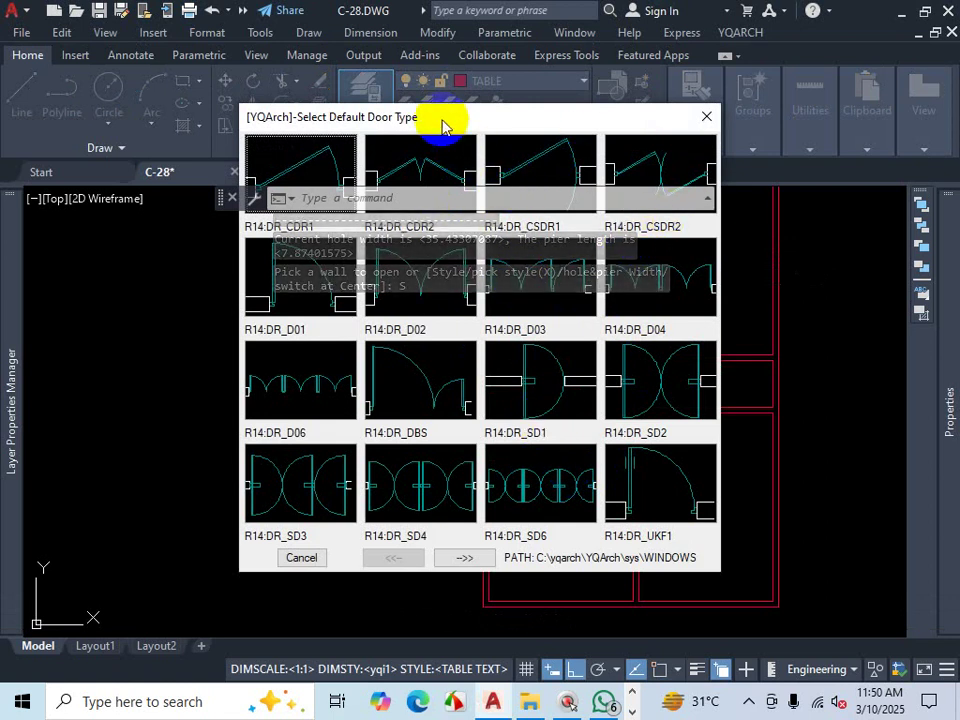
{"action": "left_click_drag", "start_coordinate": [444, 119], "coordinate": [459, 229]}
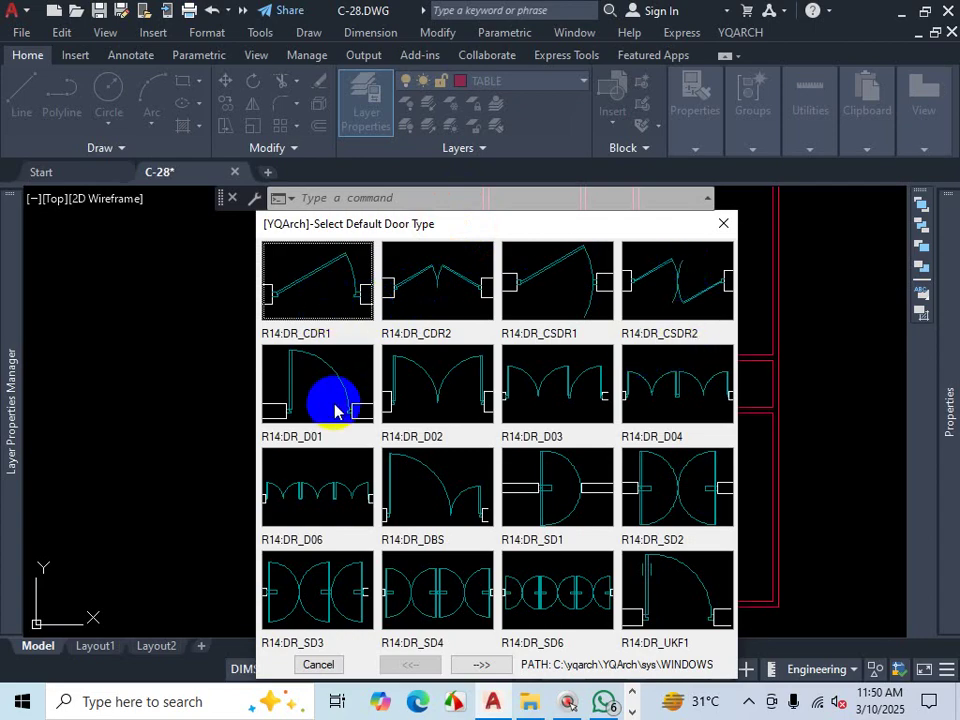
Step: Examine the single swing door types DR_CDR1 and DR_D01, temporarily marking their leaves and ticking them
{"action": "key", "text": "ctrl+1"}
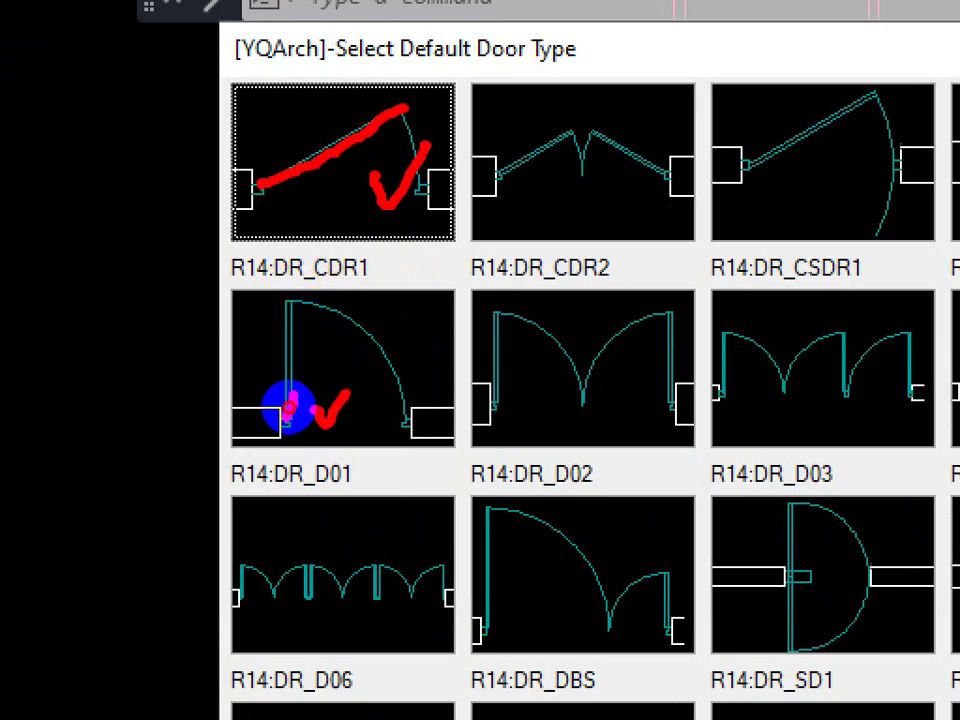
{"action": "left_click_drag", "start_coordinate": [289, 407], "coordinate": [299, 351]}
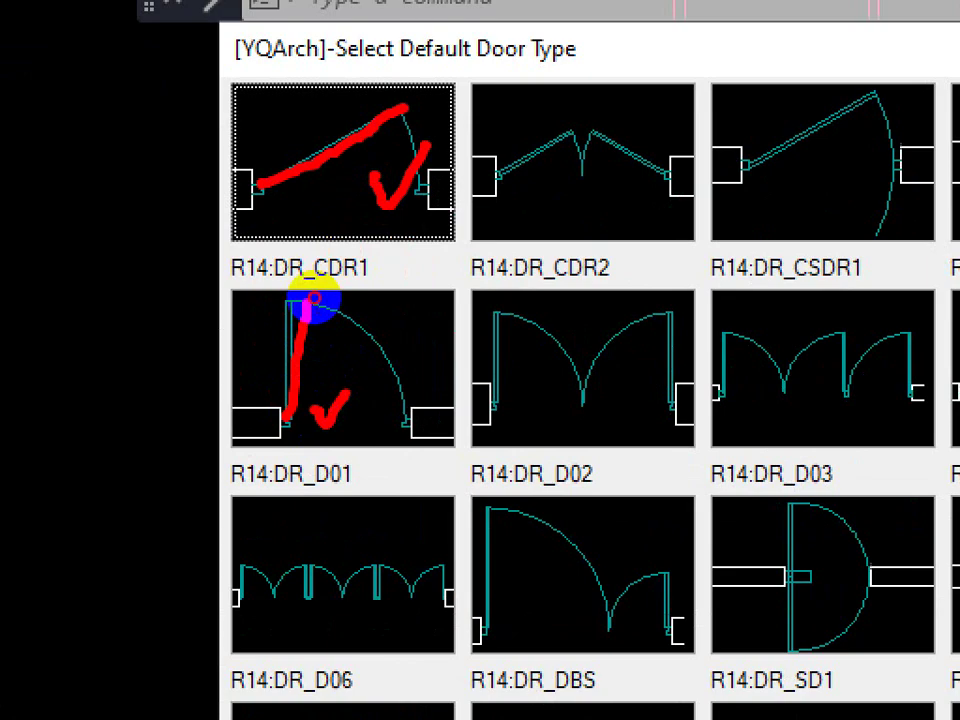
{"action": "left_click_drag", "start_coordinate": [330, 201], "coordinate": [382, 142]}
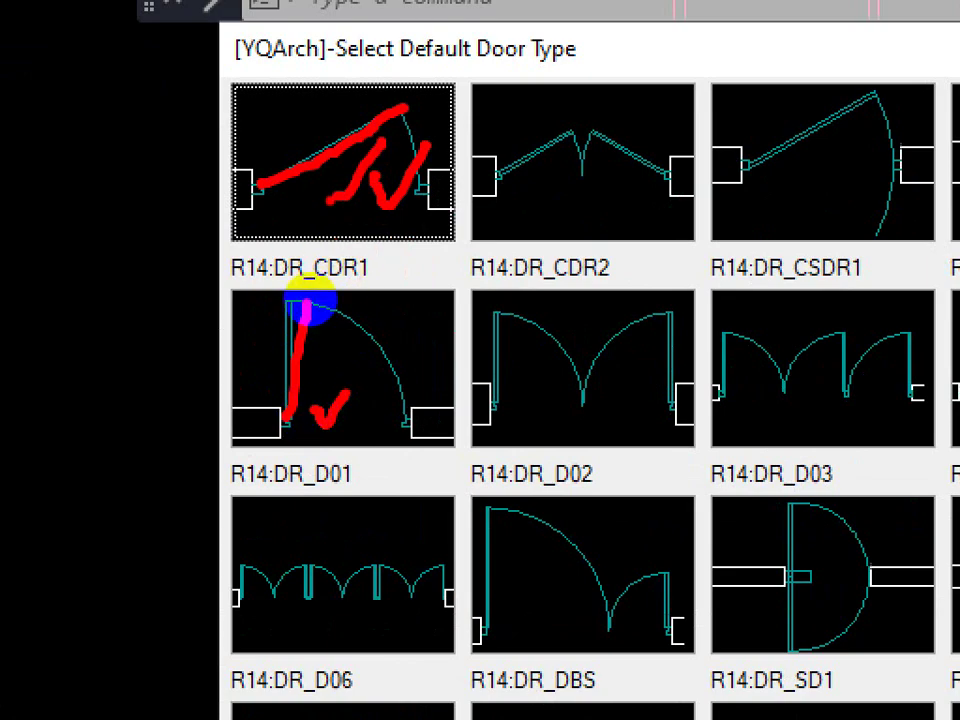
{"action": "left_click", "coordinate": [340, 181]}
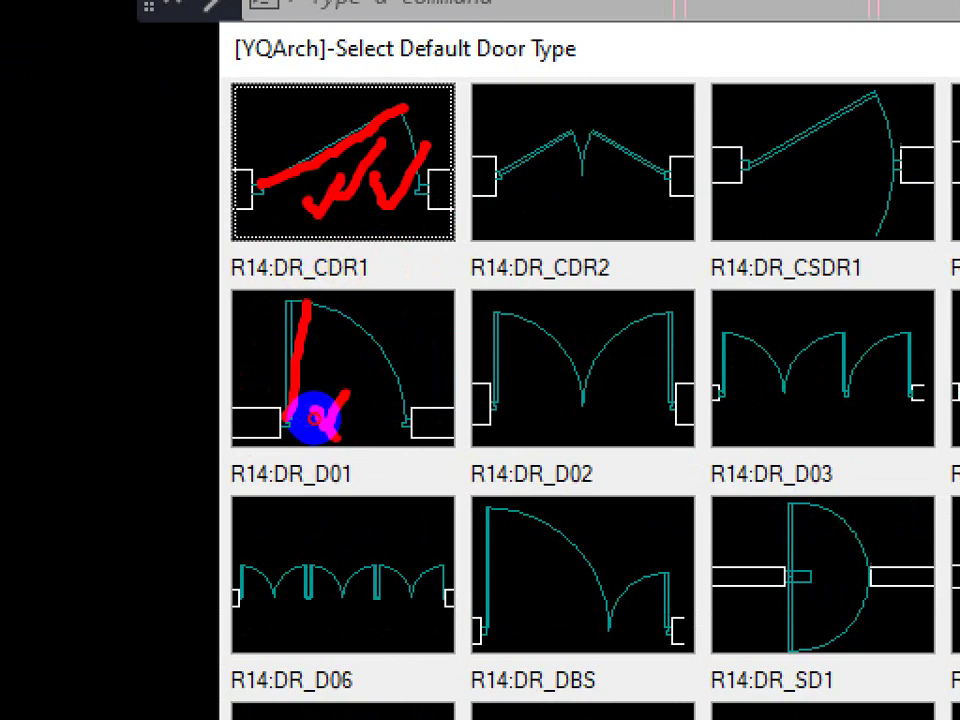
{"action": "left_click_drag", "start_coordinate": [337, 437], "coordinate": [367, 397]}
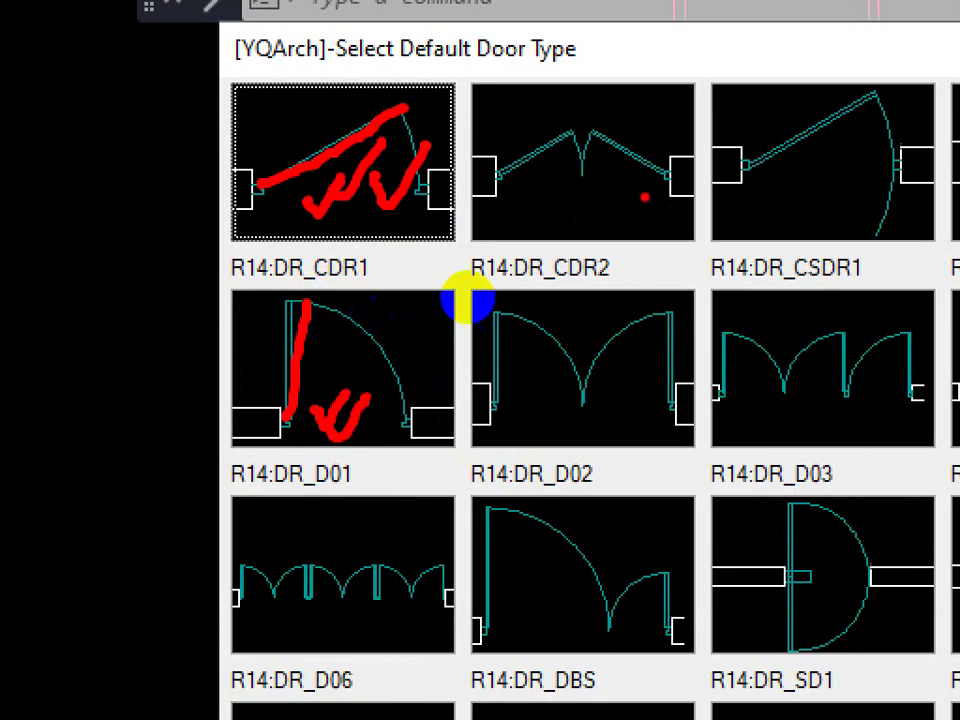
Step: Examine door types DR_CDR2, DR_CSDR1, DR_CSDR2, DR_D03 and DR_D04 with temporary marks, and remove the marks
{"action": "mouse_move", "coordinate": [582, 203]}
{"action": "left_mouse_down"}
{"action": "mouse_move", "coordinate": [596, 218]}
{"action": "mouse_move", "coordinate": [626, 197]}
{"action": "left_mouse_up"}
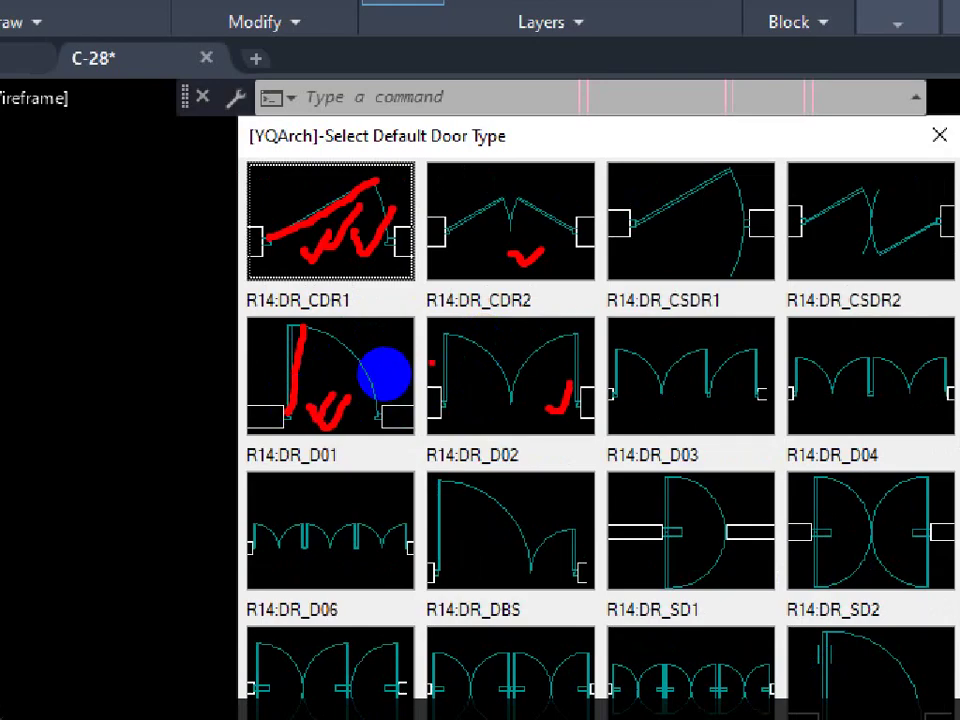
{"action": "left_click_drag", "start_coordinate": [652, 266], "coordinate": [722, 270]}
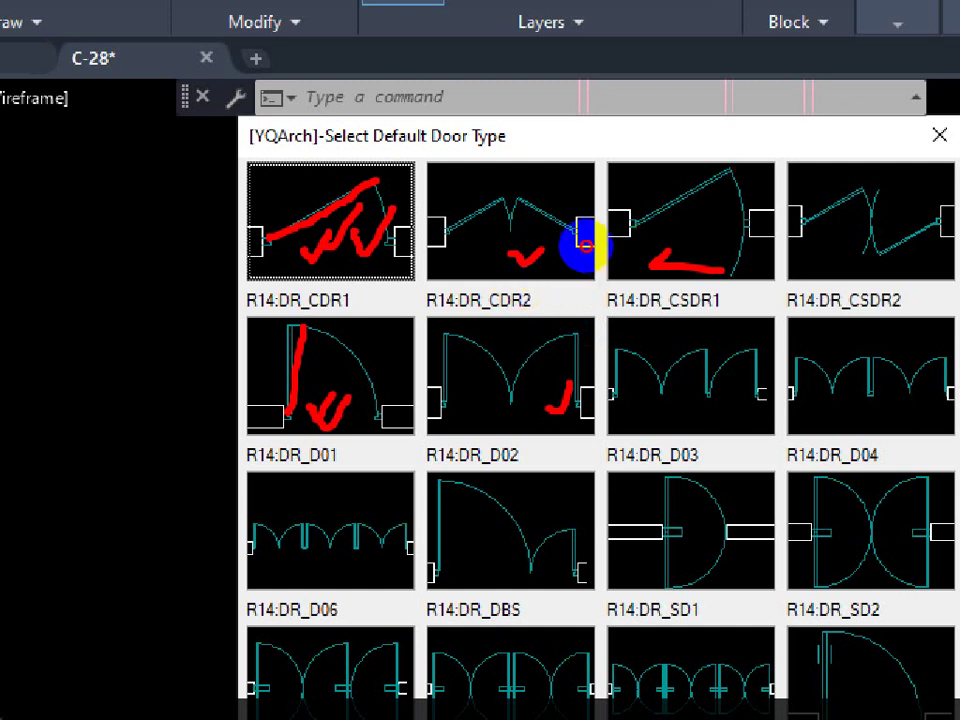
{"action": "mouse_move", "coordinate": [734, 178]}
{"action": "left_mouse_down"}
{"action": "mouse_move", "coordinate": [743, 258]}
{"action": "mouse_move", "coordinate": [722, 270]}
{"action": "left_mouse_up"}
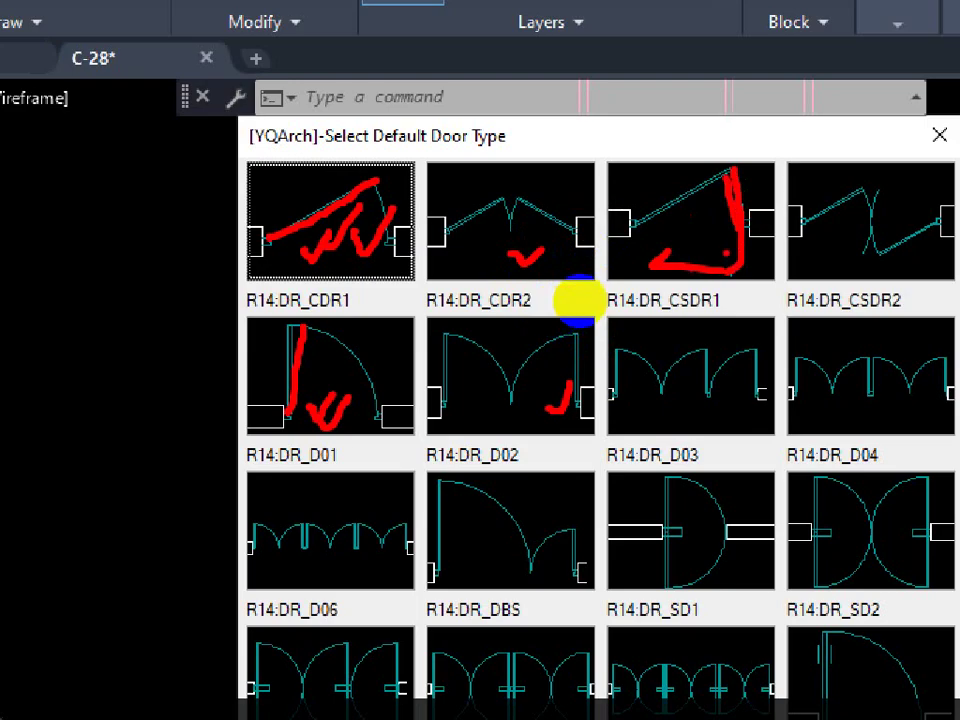
{"action": "left_click_drag", "start_coordinate": [859, 281], "coordinate": [855, 269]}
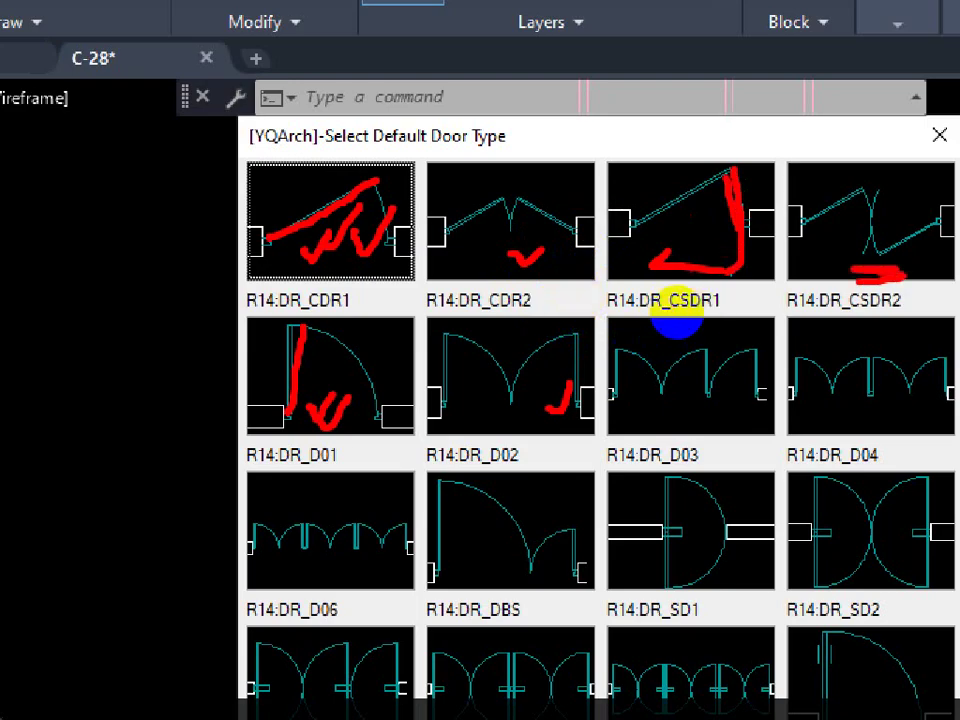
{"action": "left_click", "coordinate": [805, 268]}
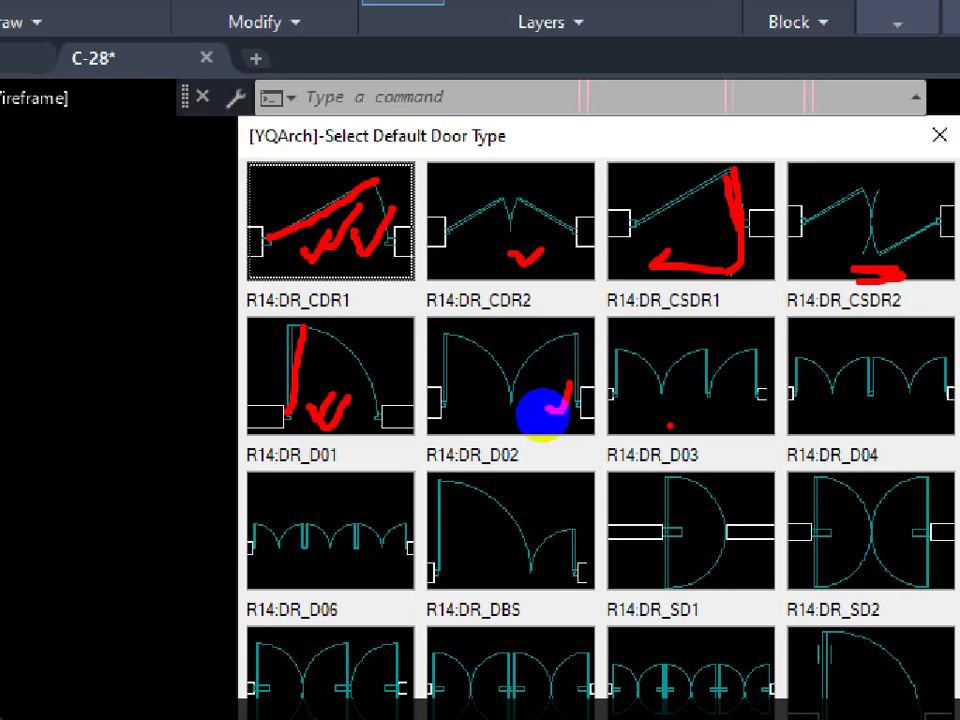
{"action": "left_click_drag", "start_coordinate": [644, 422], "coordinate": [669, 421]}
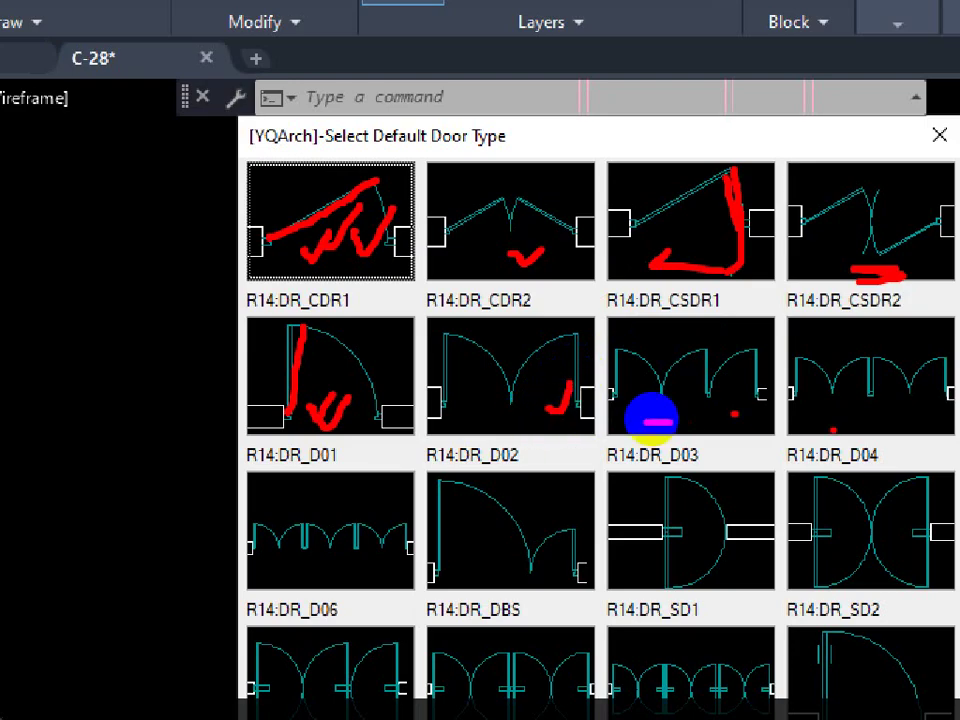
{"action": "left_click_drag", "start_coordinate": [833, 430], "coordinate": [898, 429]}
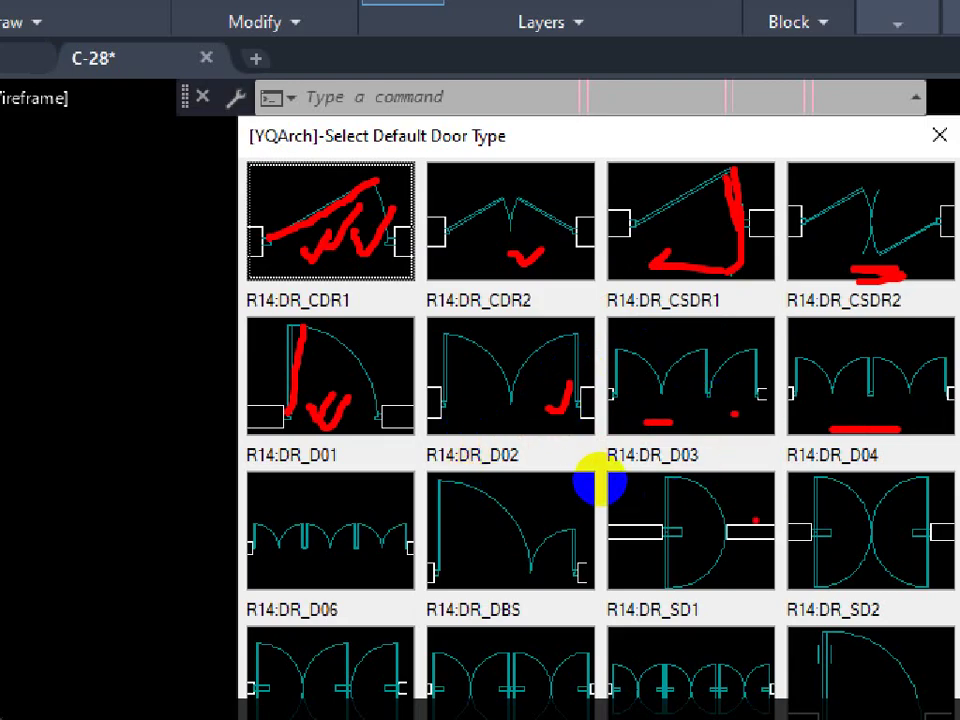
{"action": "key", "text": "Escape"}
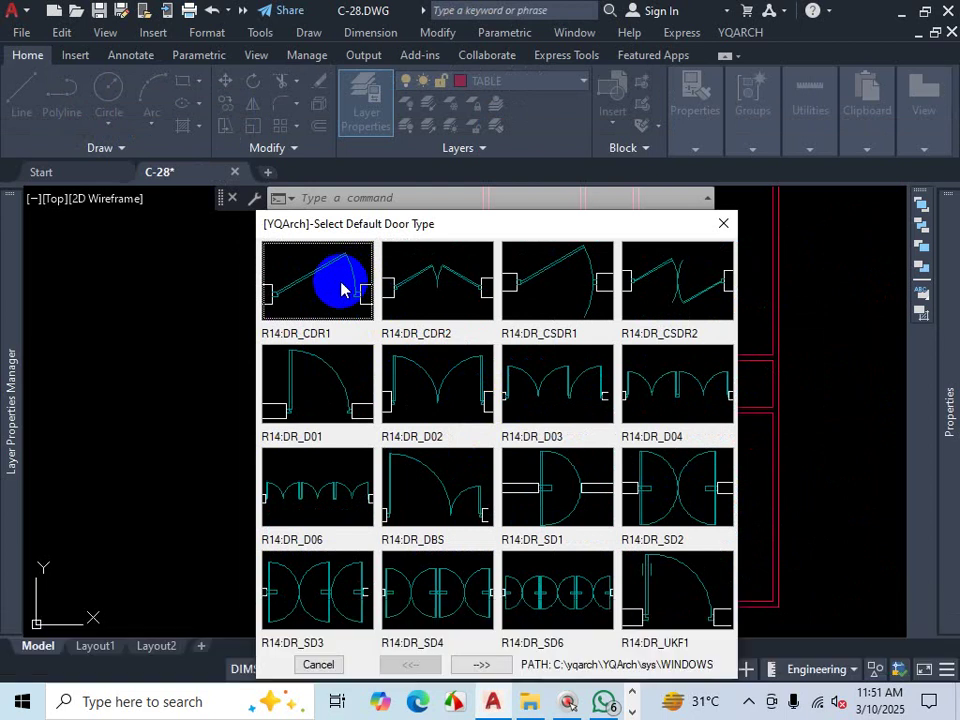
{"action": "left_click", "coordinate": [340, 289]}
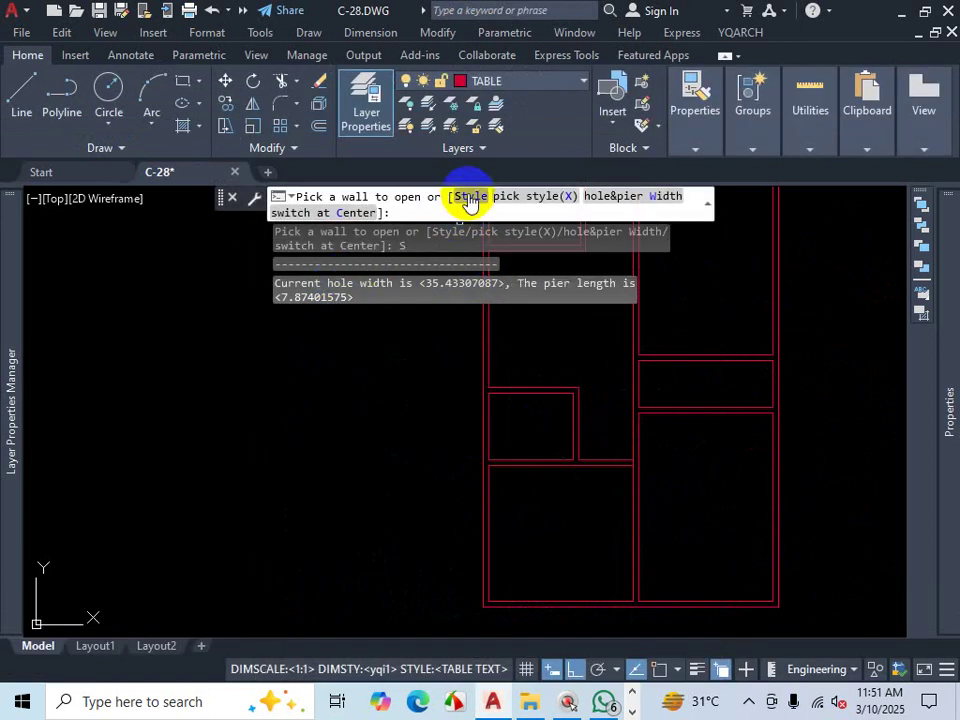
{"action": "left_click", "coordinate": [634, 196]}
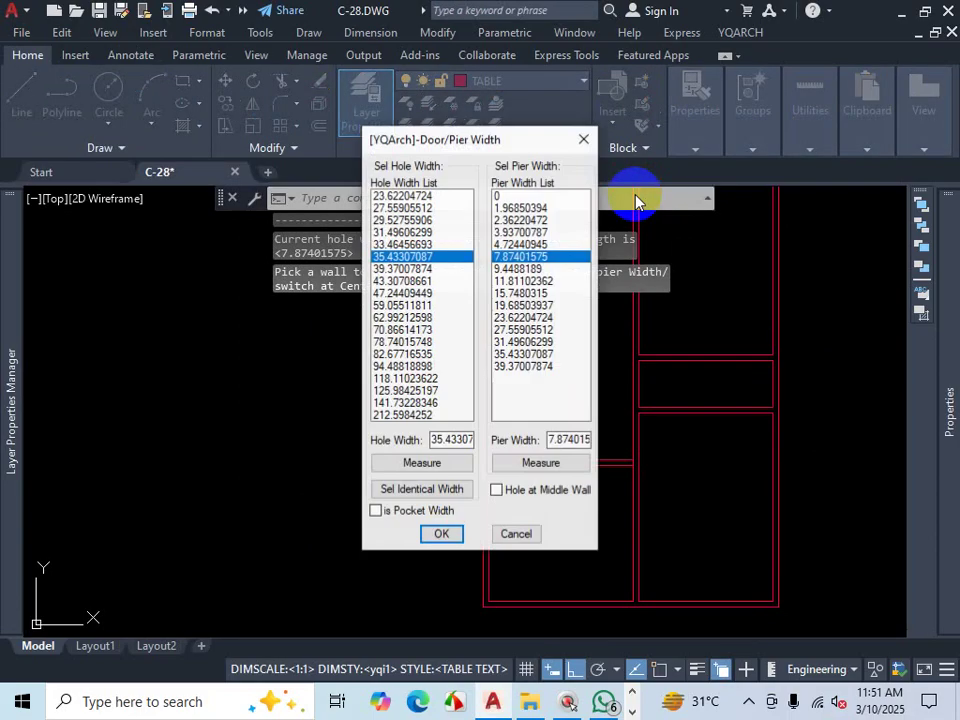
{"action": "left_click", "coordinate": [749, 704]}
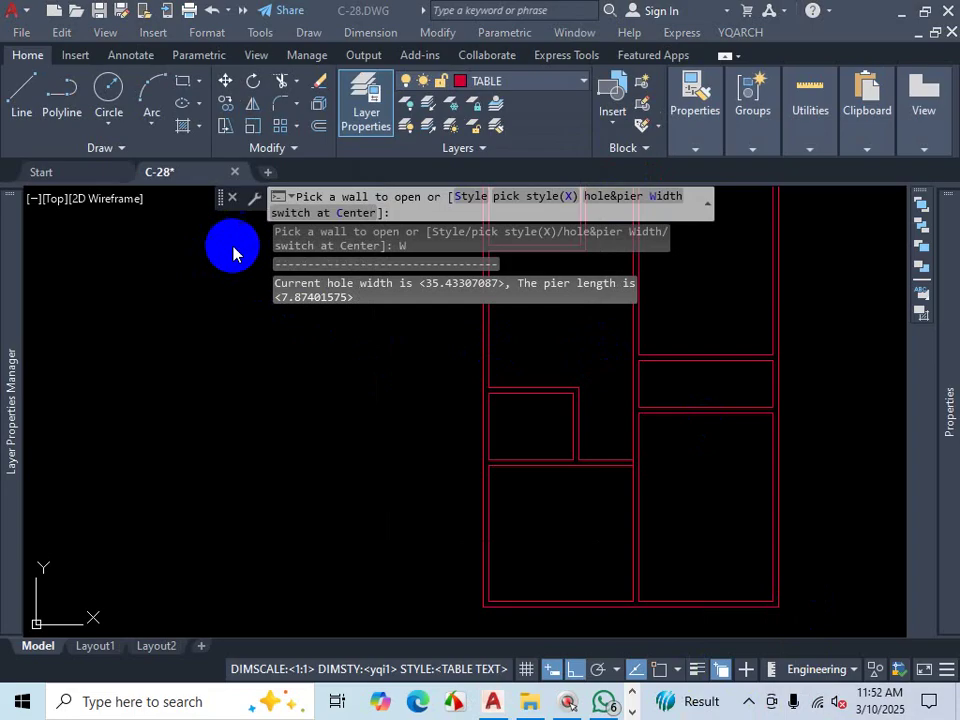
{"action": "key", "text": "Escape"}
{"action": "key", "text": "Escape"}
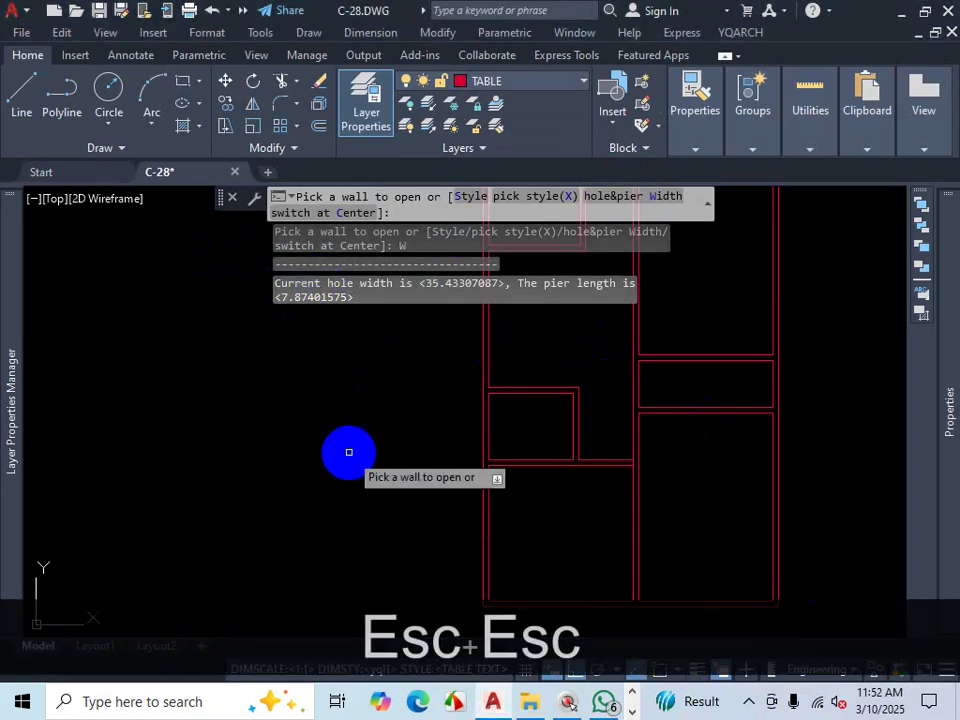
{"action": "key", "text": "Escape"}
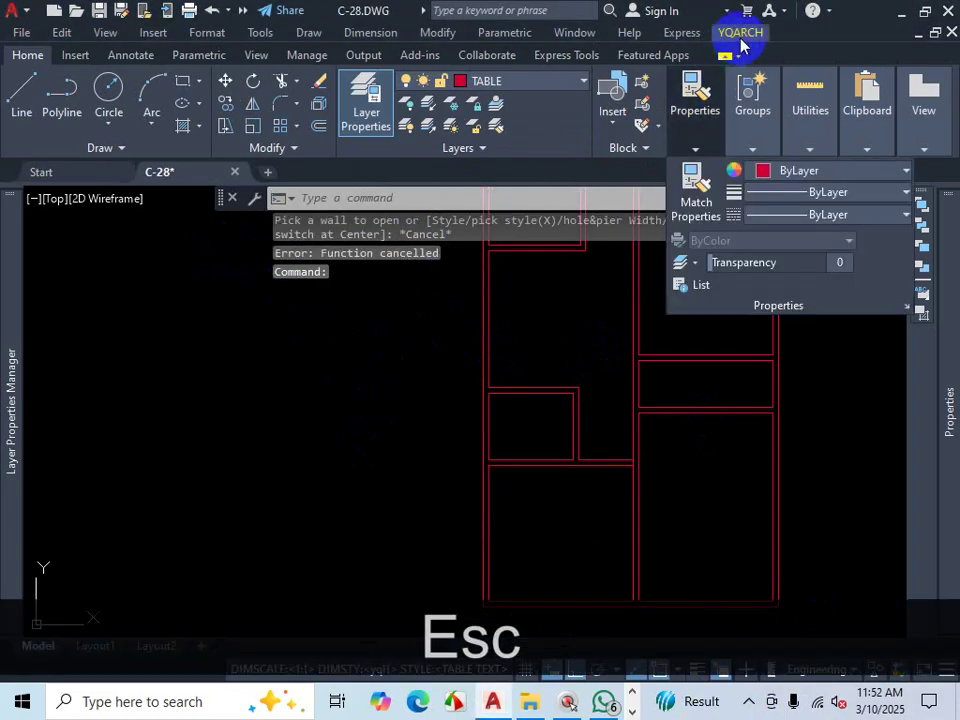
Step: Set the YQArch drawing's main scale to 1:1, selecting no architectural symbols for rescaling
{"action": "left_click", "coordinate": [741, 32]}
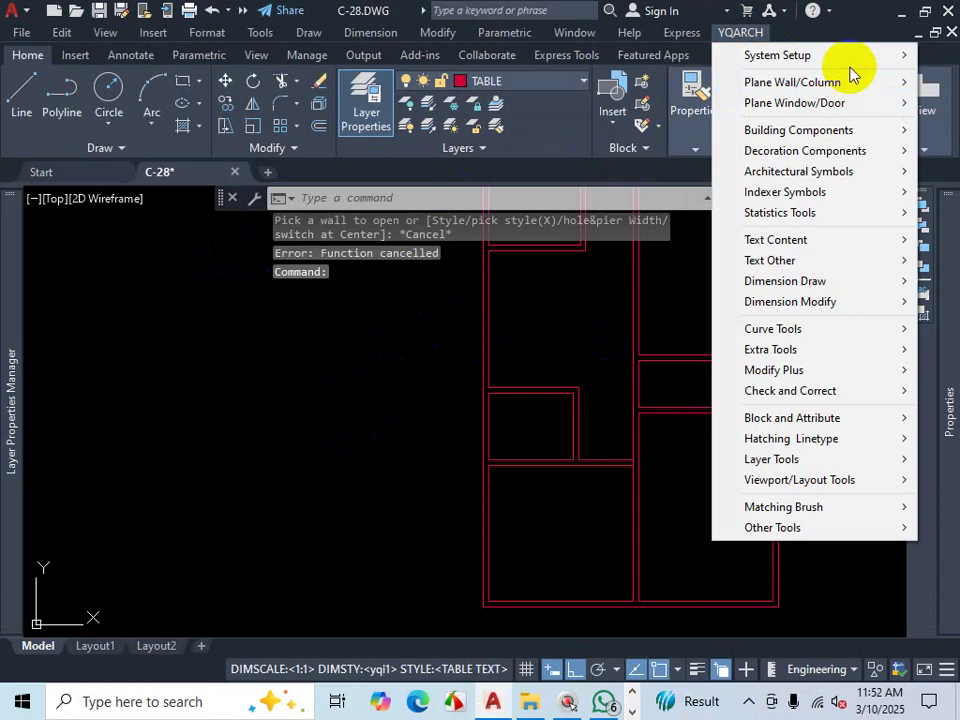
{"action": "mouse_move", "coordinate": [845, 58]}
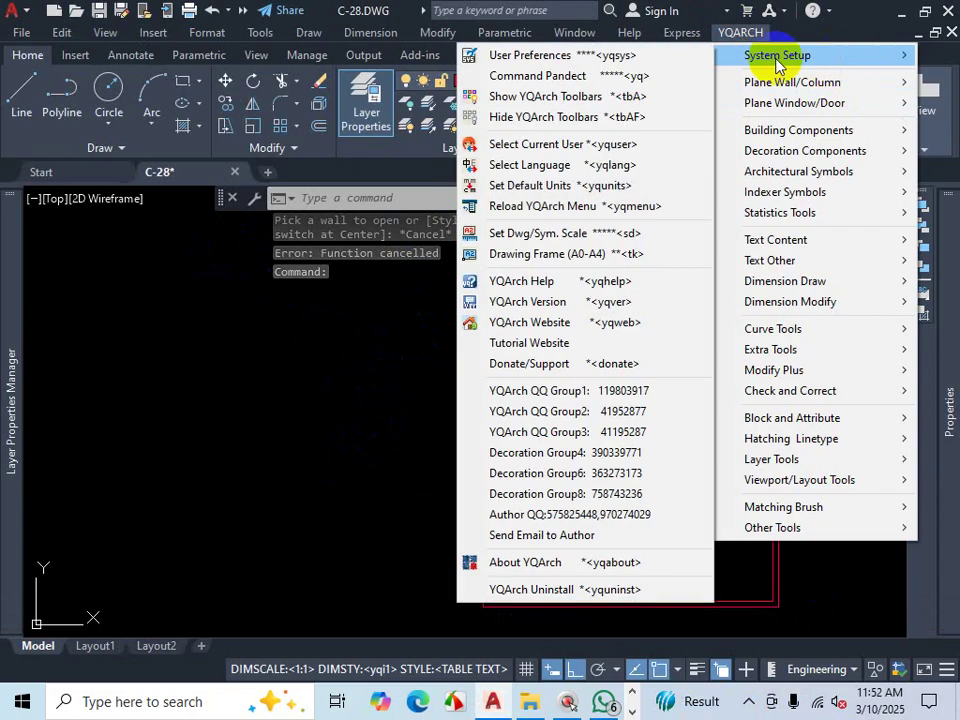
{"action": "left_click", "coordinate": [556, 236]}
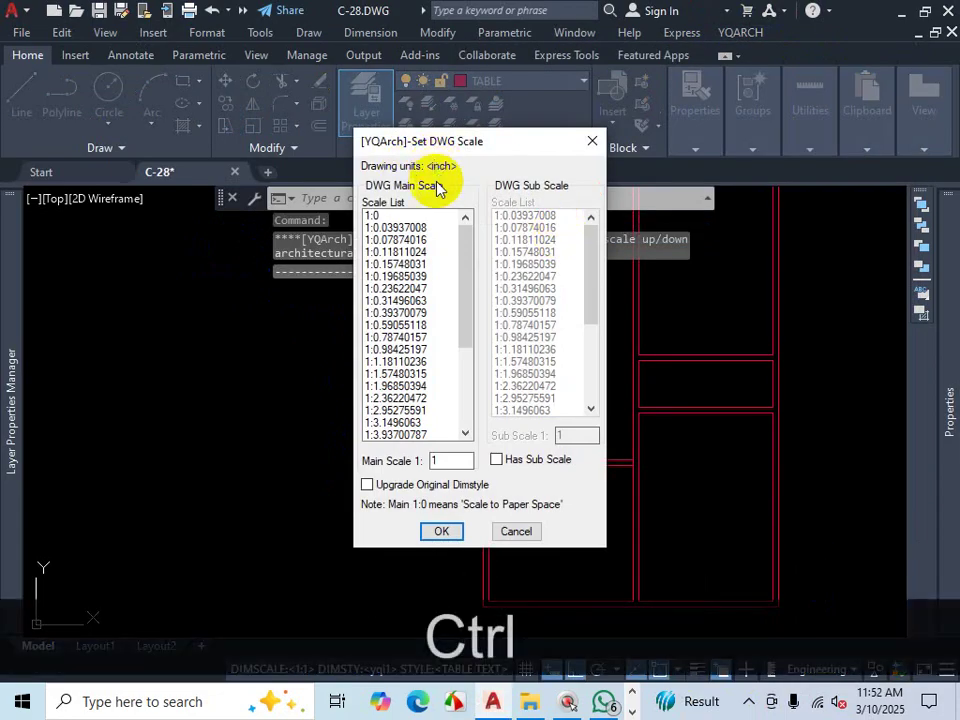
{"action": "key", "text": "ctrl+1"}
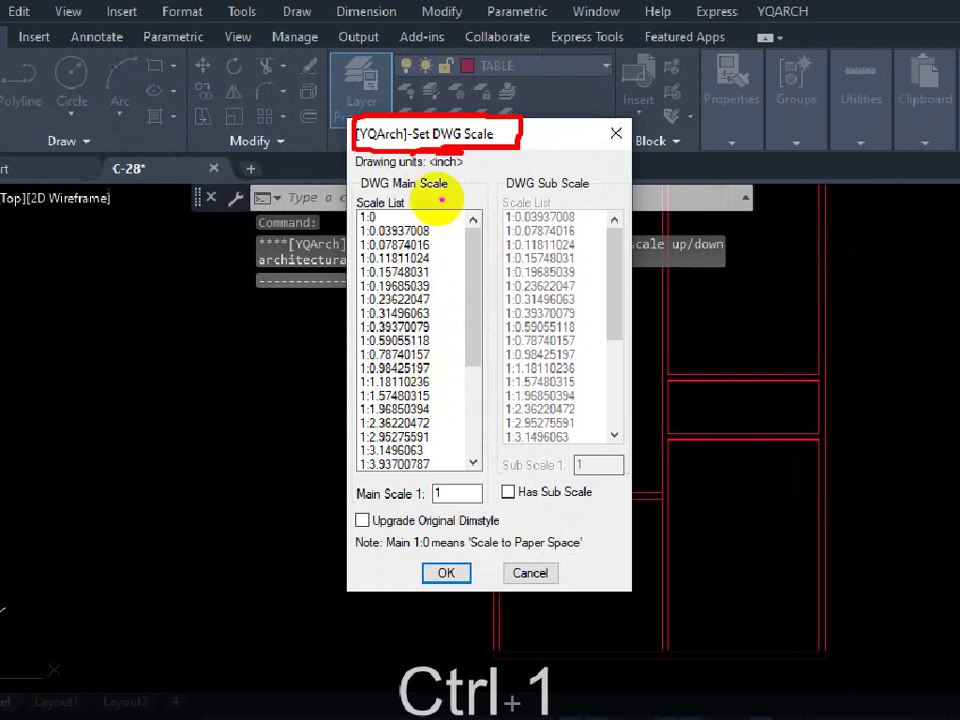
{"action": "mouse_move", "coordinate": [351, 476]}
{"action": "left_mouse_down"}
{"action": "mouse_move", "coordinate": [345, 498]}
{"action": "mouse_move", "coordinate": [355, 516]}
{"action": "mouse_move", "coordinate": [441, 520]}
{"action": "mouse_move", "coordinate": [496, 470]}
{"action": "mouse_move", "coordinate": [352, 472]}
{"action": "left_mouse_up"}
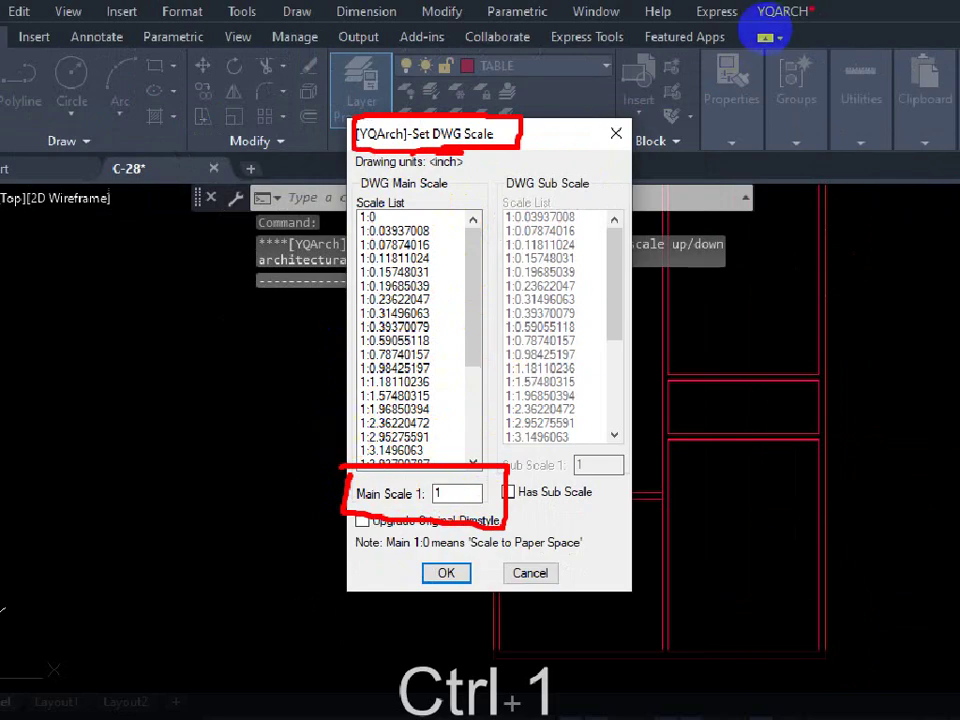
{"action": "mouse_move", "coordinate": [809, 5]}
{"action": "left_mouse_down"}
{"action": "mouse_move", "coordinate": [758, 3]}
{"action": "mouse_move", "coordinate": [810, 3]}
{"action": "left_mouse_up"}
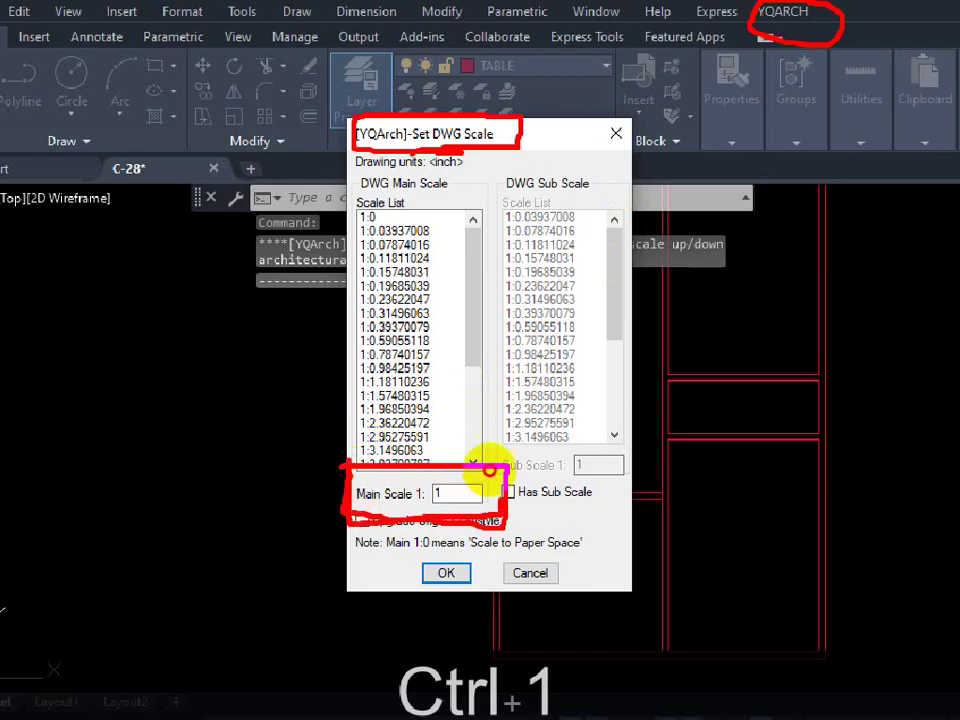
{"action": "left_click_drag", "start_coordinate": [360, 427], "coordinate": [358, 427]}
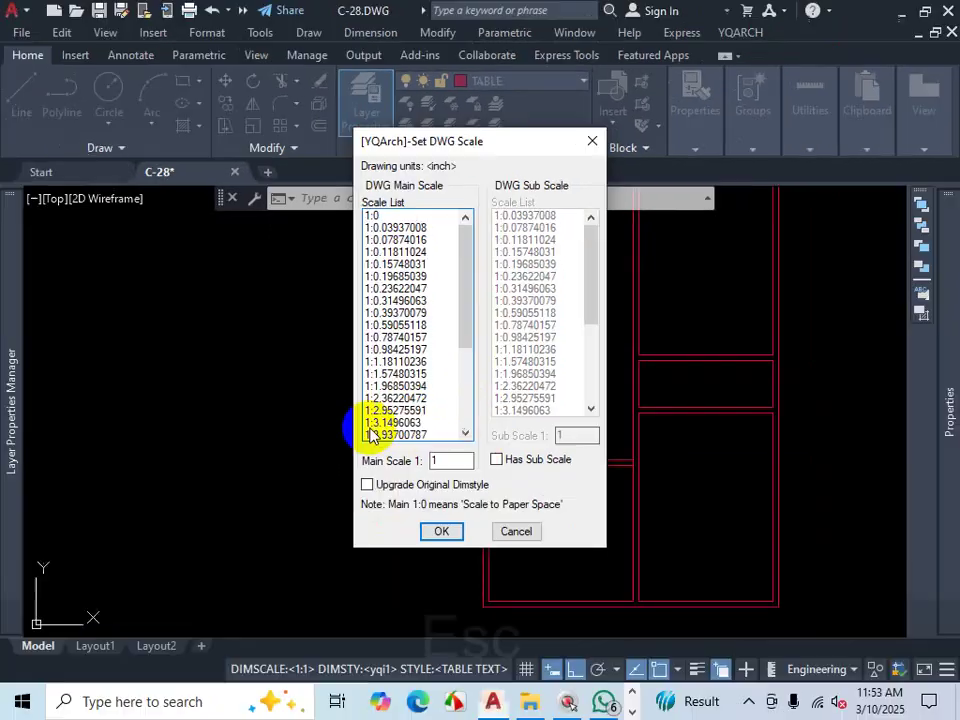
{"action": "key", "text": "Escape"}
{"action": "left_click", "coordinate": [612, 145]}
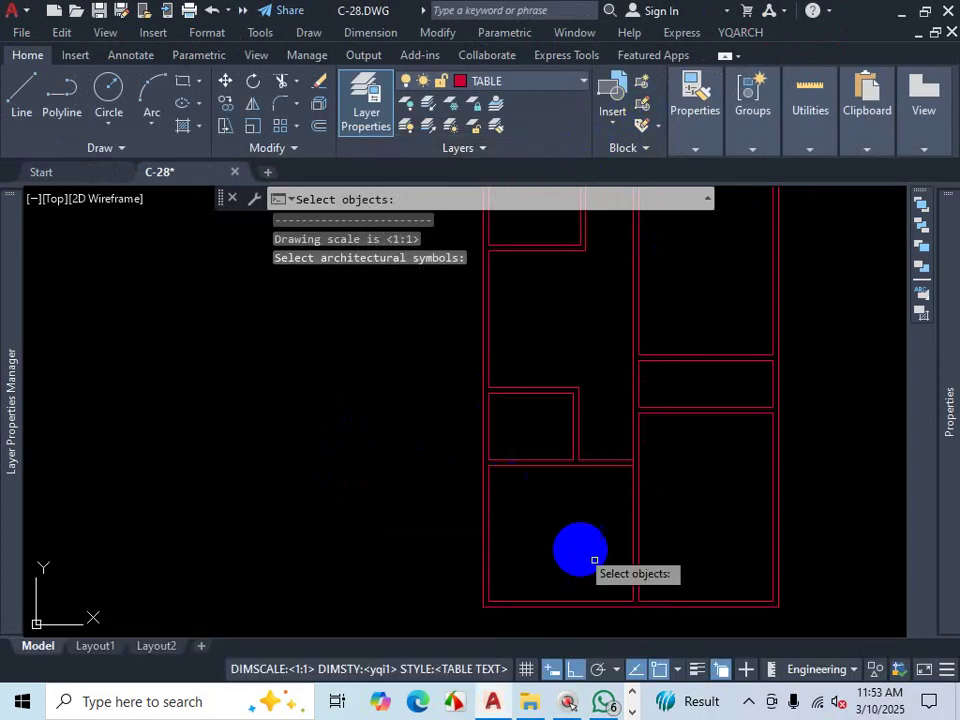
{"action": "left_click", "coordinate": [749, 705]}
{"action": "left_click", "coordinate": [717, 665]}
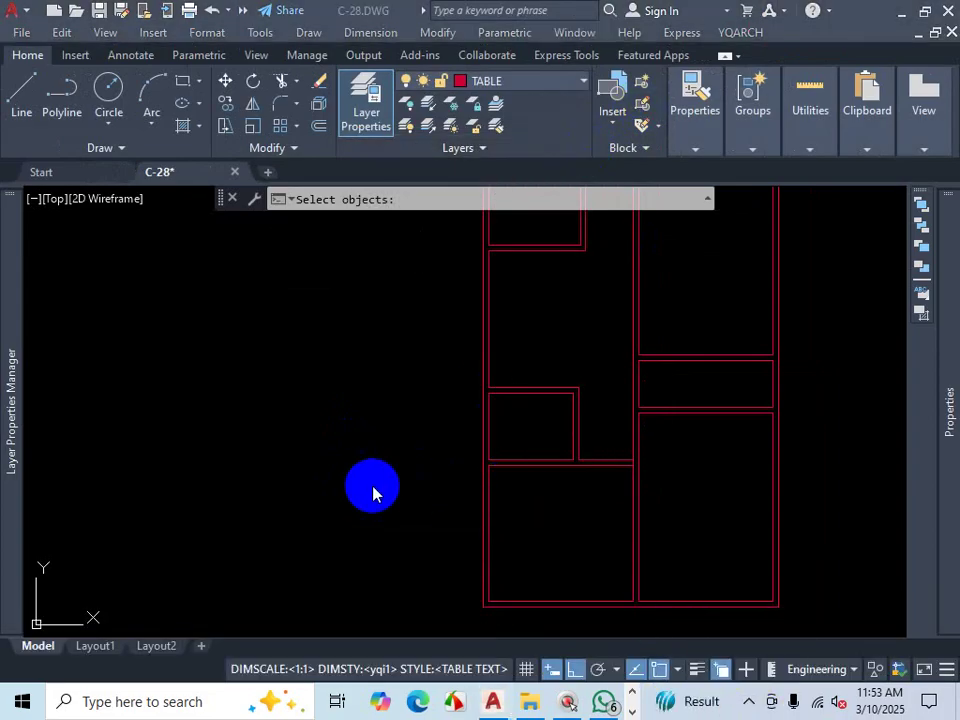
{"action": "key", "text": "Escape"}
Step: Restart the YQArch planar door command (AD), choose door type DR_CDR1, and bring up its door hole and pier width settings
{"action": "type", "text": "ad"}
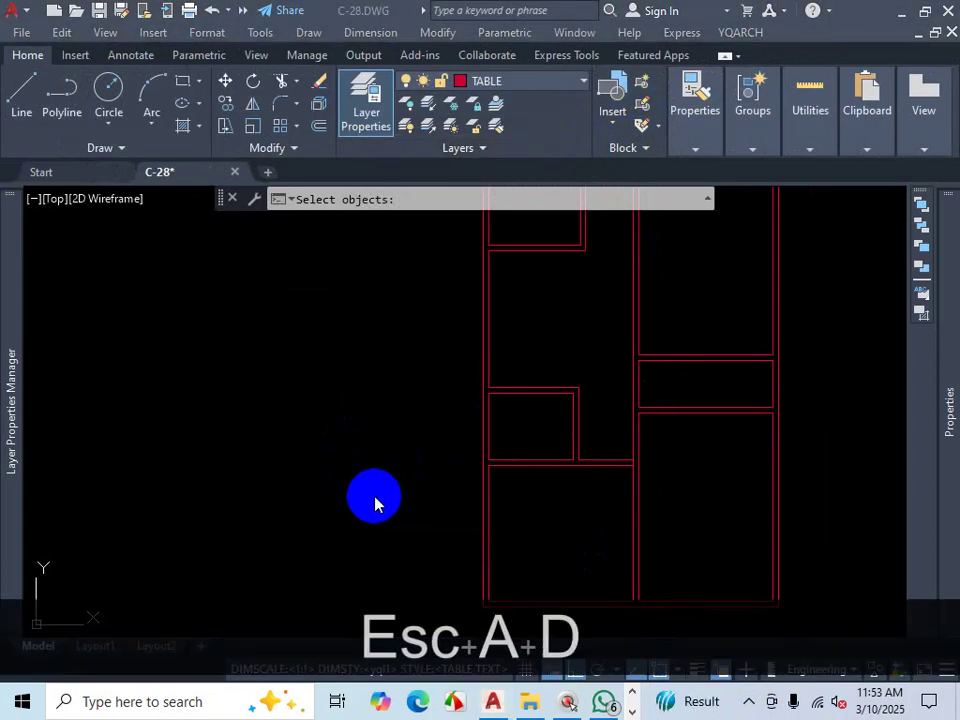
{"action": "key", "text": "Return"}
{"action": "key", "text": "Escape"}
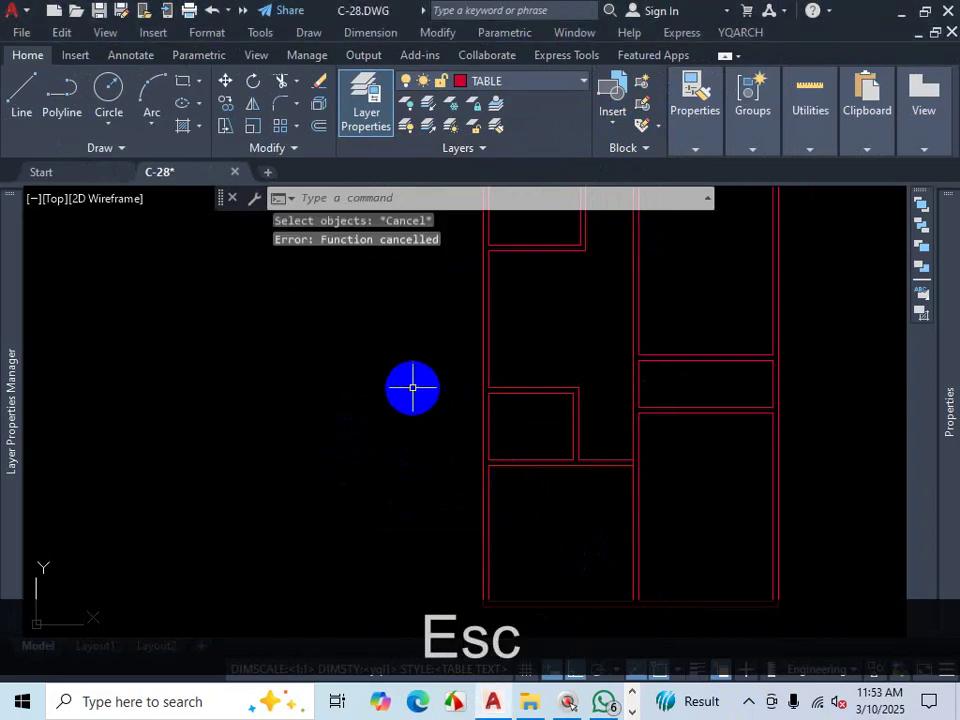
{"action": "type", "text": "ad"}
{"action": "key", "text": "Return"}
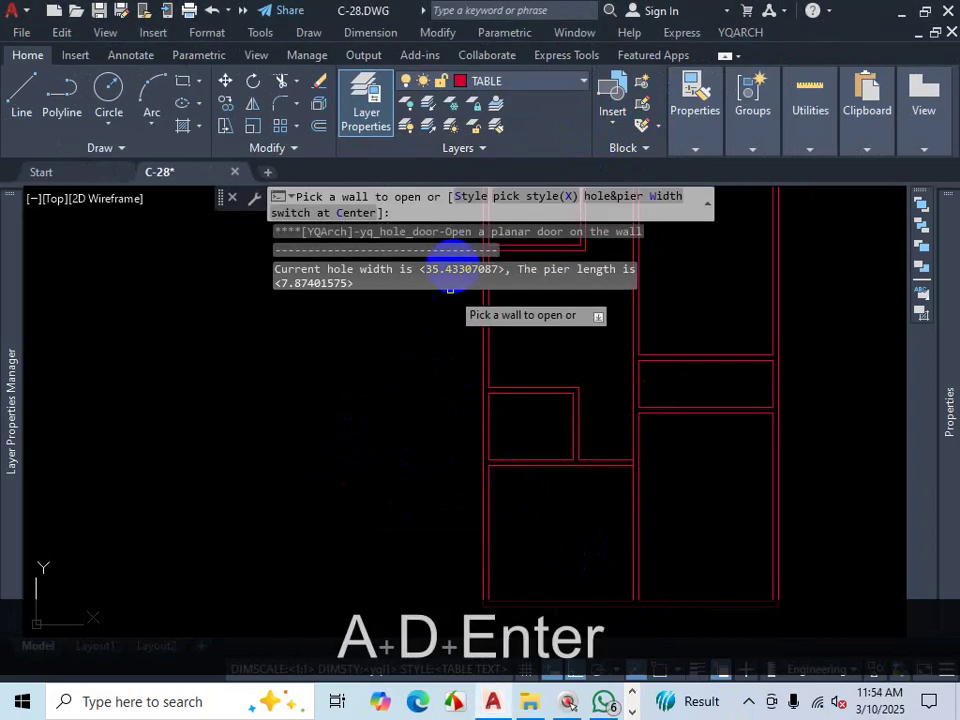
{"action": "left_click", "coordinate": [470, 197]}
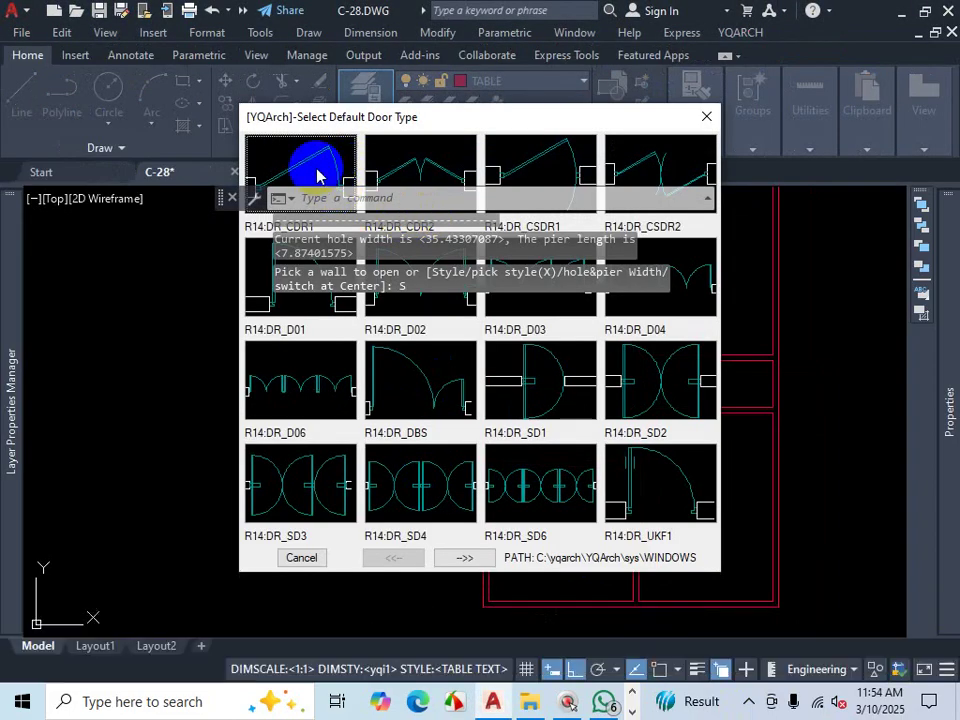
{"action": "left_click", "coordinate": [331, 168]}
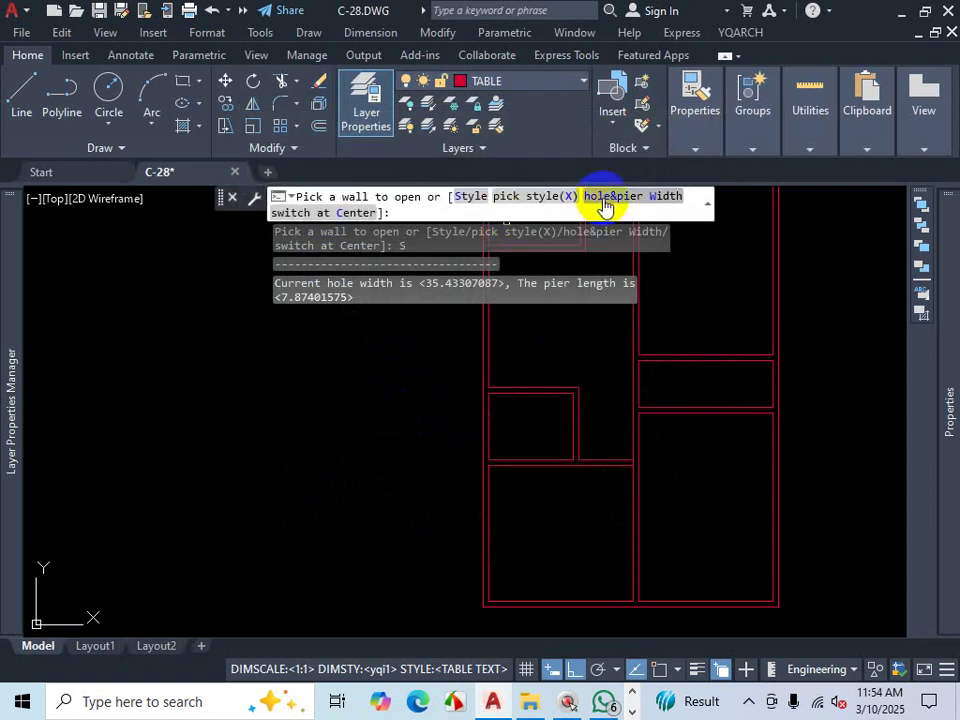
{"action": "left_click", "coordinate": [605, 200]}
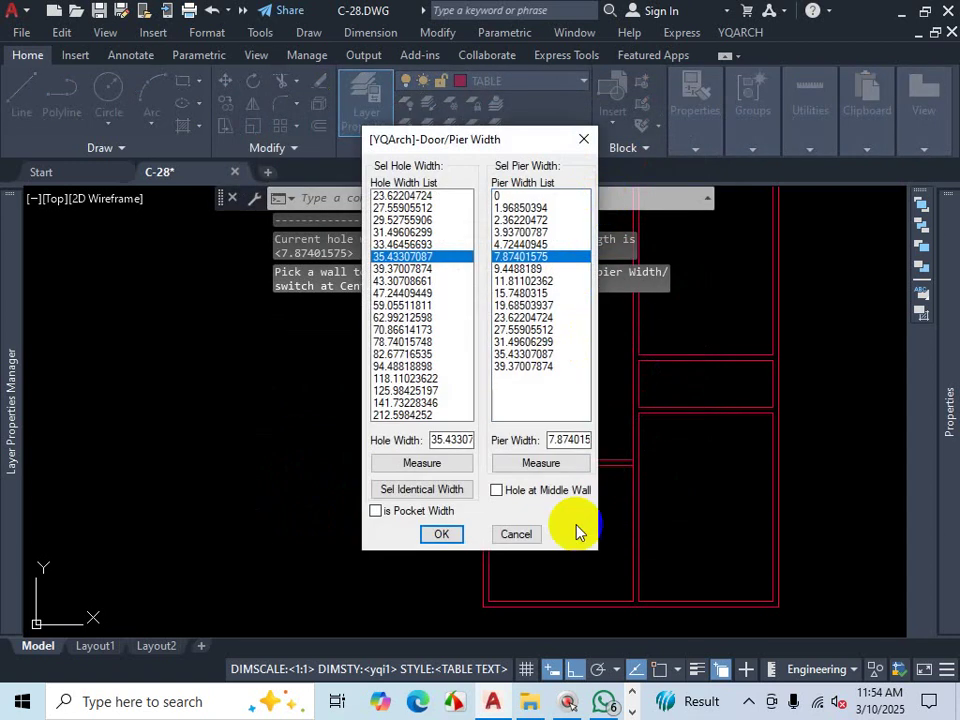
Step: Switch to WhatsApp, open PROJECT-1.pdf from the CCAD-24028 chat, and bring the plan's bed room door into view
{"action": "left_click", "coordinate": [606, 703]}
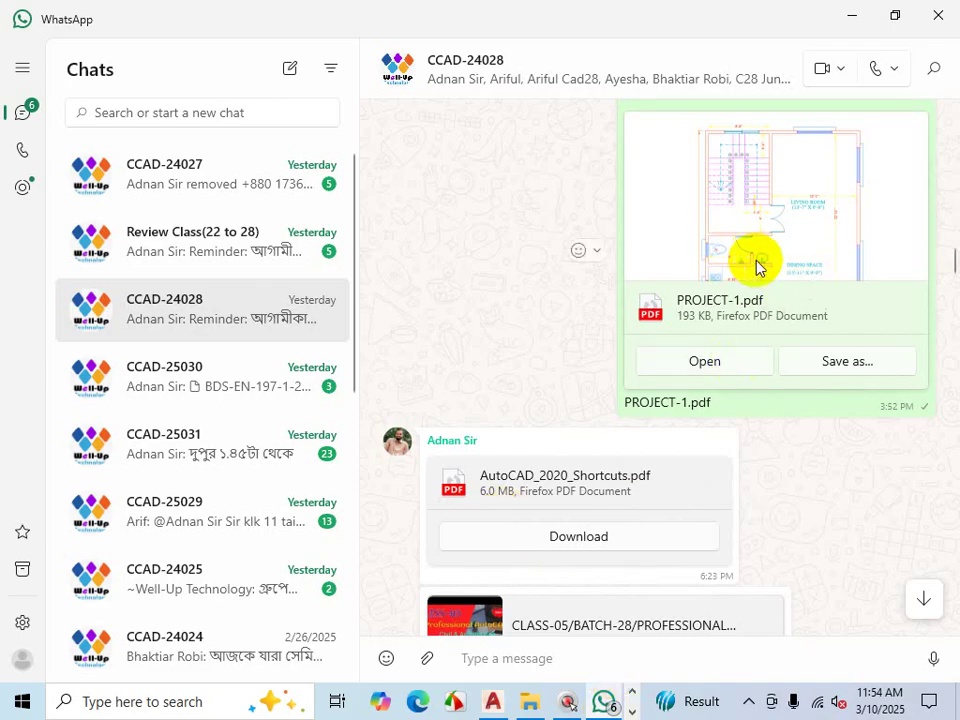
{"action": "left_click", "coordinate": [731, 366]}
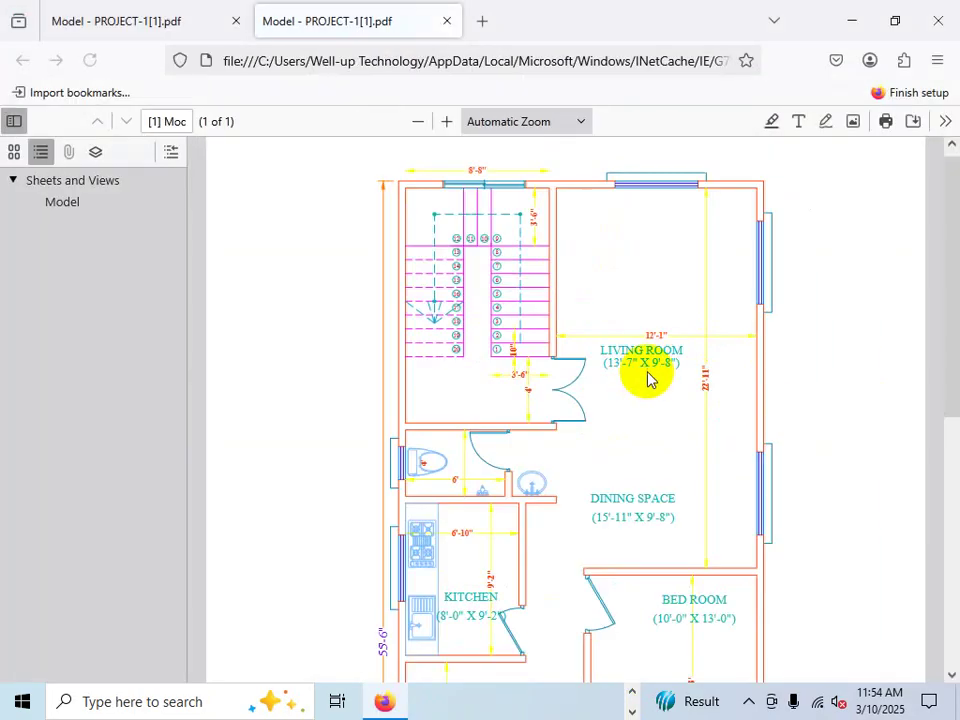
{"action": "scroll", "coordinate": [647, 378], "scroll_direction": "down", "scroll_amount": 5}
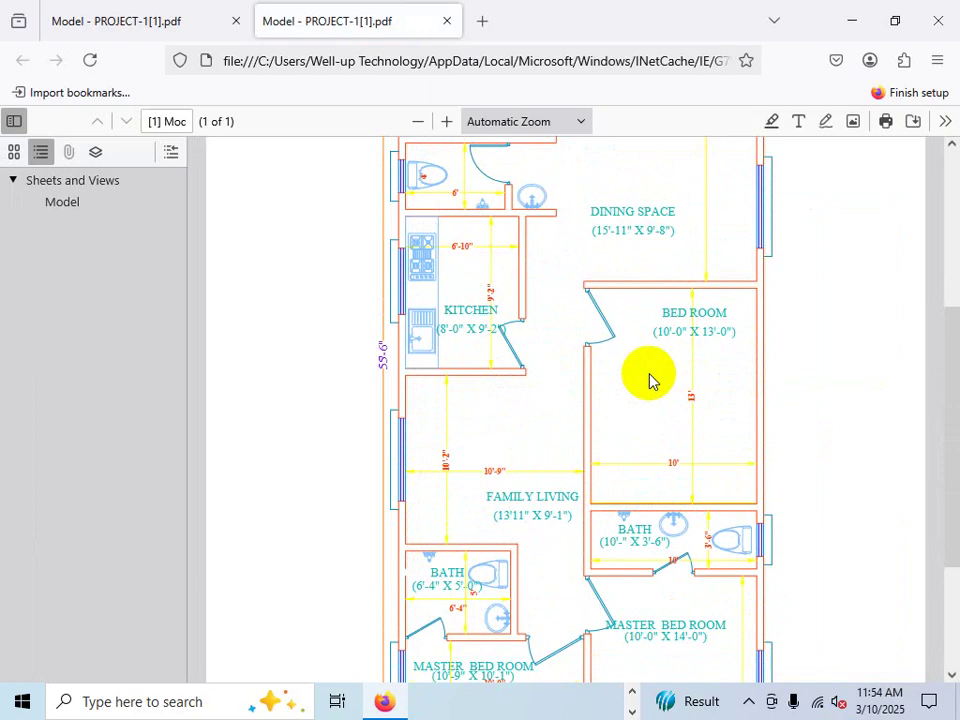
Step: Examine the bed room door's opening in the PDF, temporarily marking the opening, the wall below it and the adjoining upper wall
{"action": "key", "text": "ctrl+1"}
{"action": "left_click", "coordinate": [630, 365]}
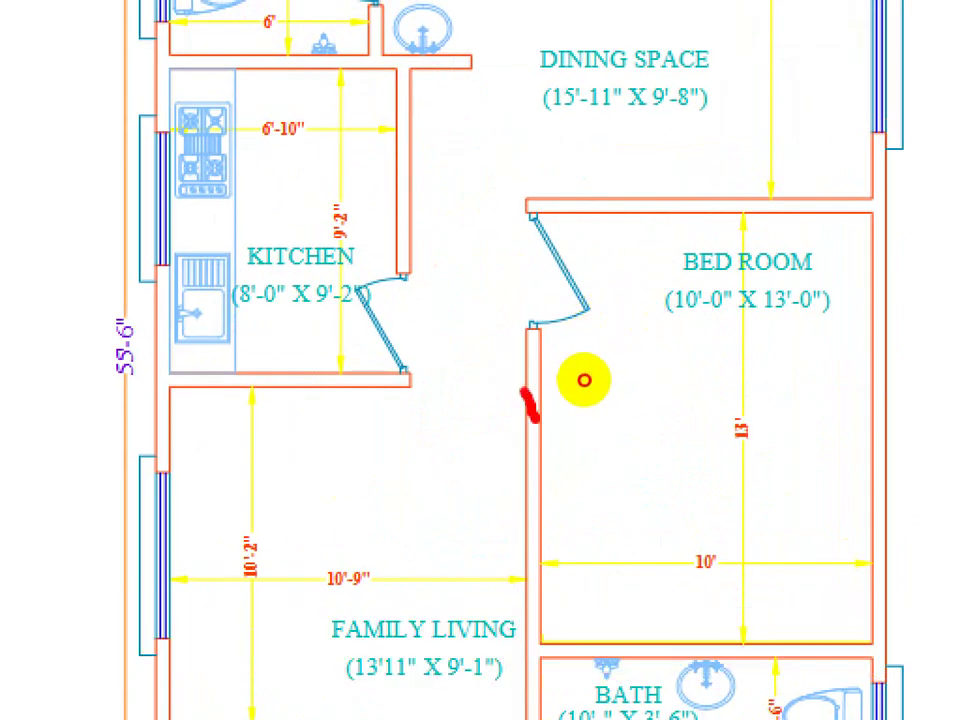
{"action": "left_click_drag", "start_coordinate": [585, 379], "coordinate": [602, 380]}
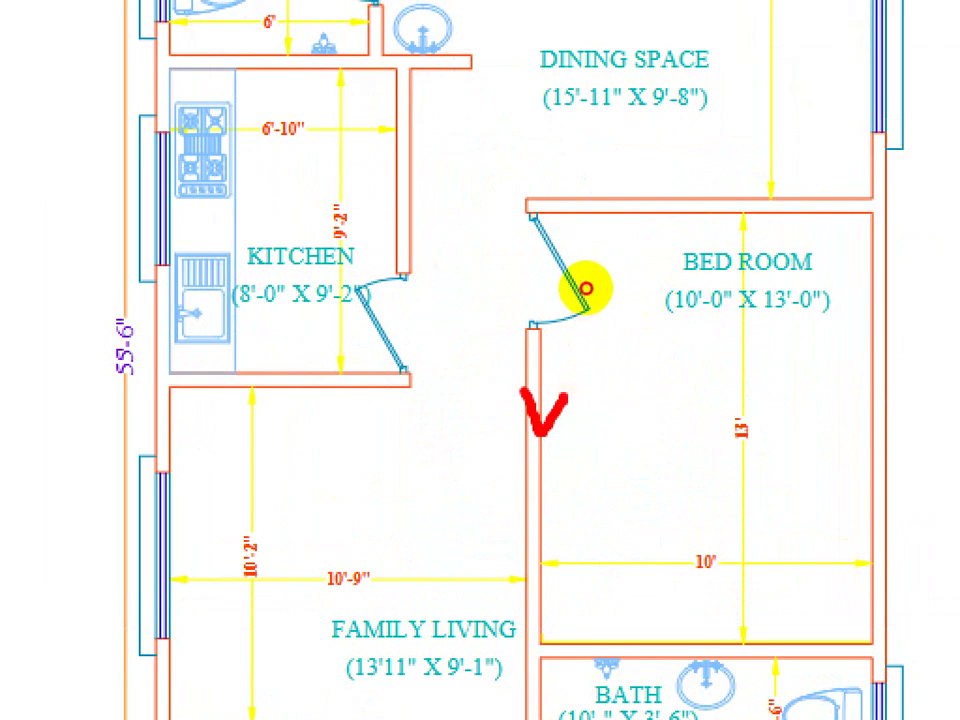
{"action": "left_click_drag", "start_coordinate": [532, 213], "coordinate": [520, 358]}
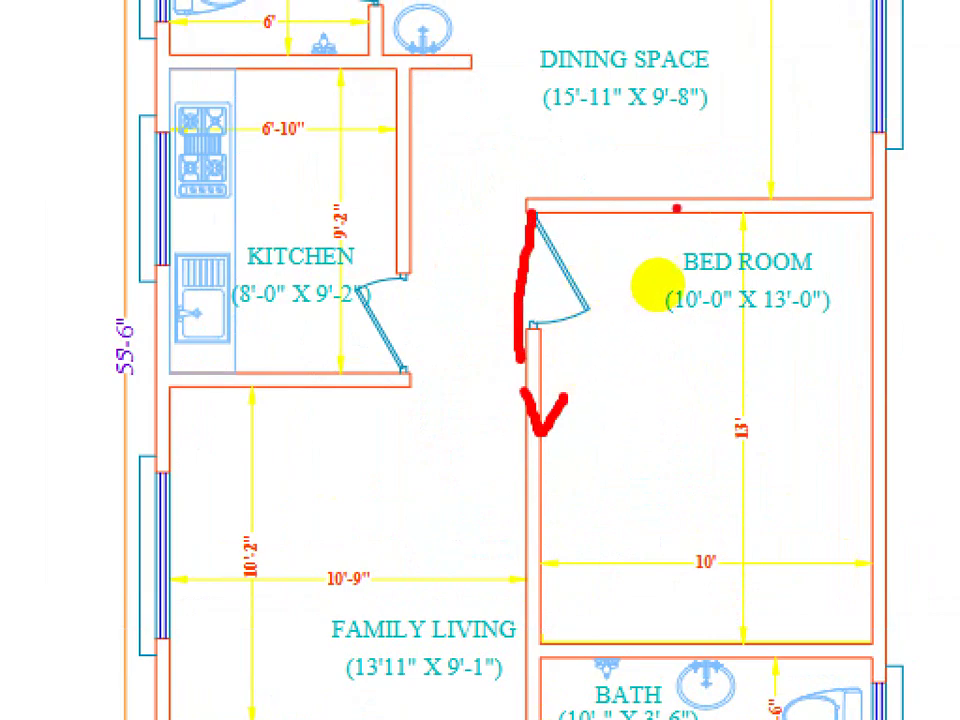
{"action": "left_click_drag", "start_coordinate": [677, 208], "coordinate": [530, 210]}
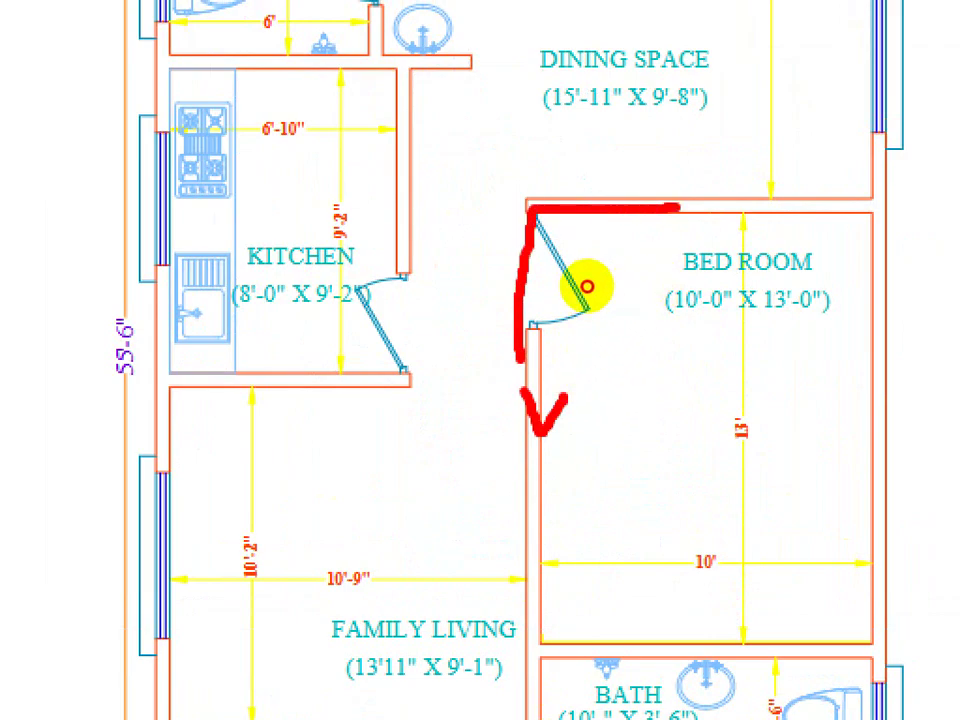
{"action": "left_click_drag", "start_coordinate": [656, 212], "coordinate": [527, 213]}
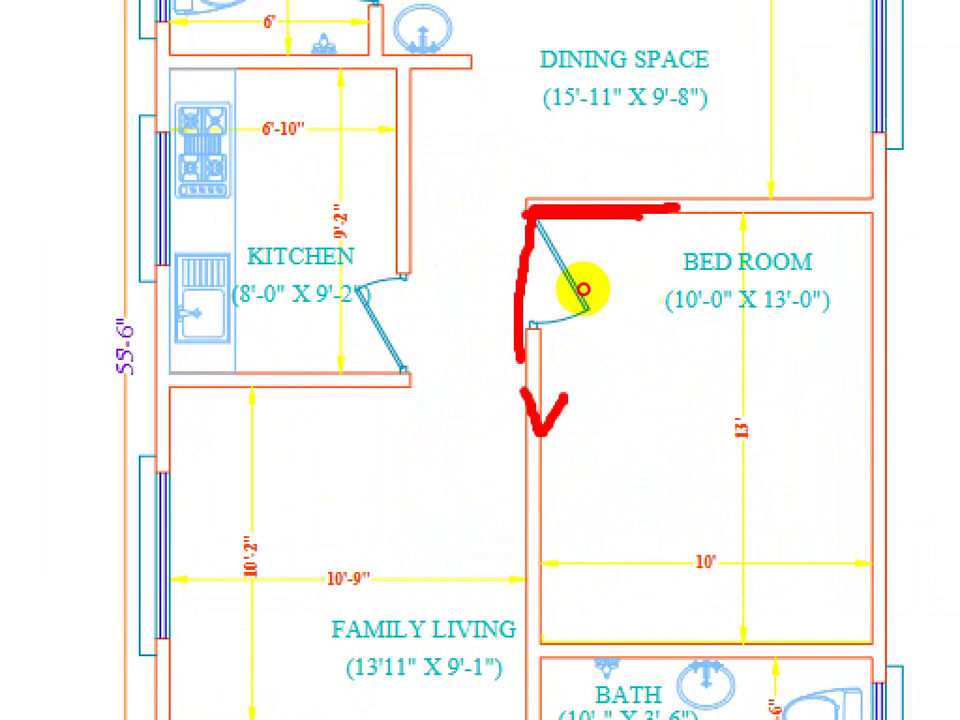
{"action": "key", "text": "Escape"}
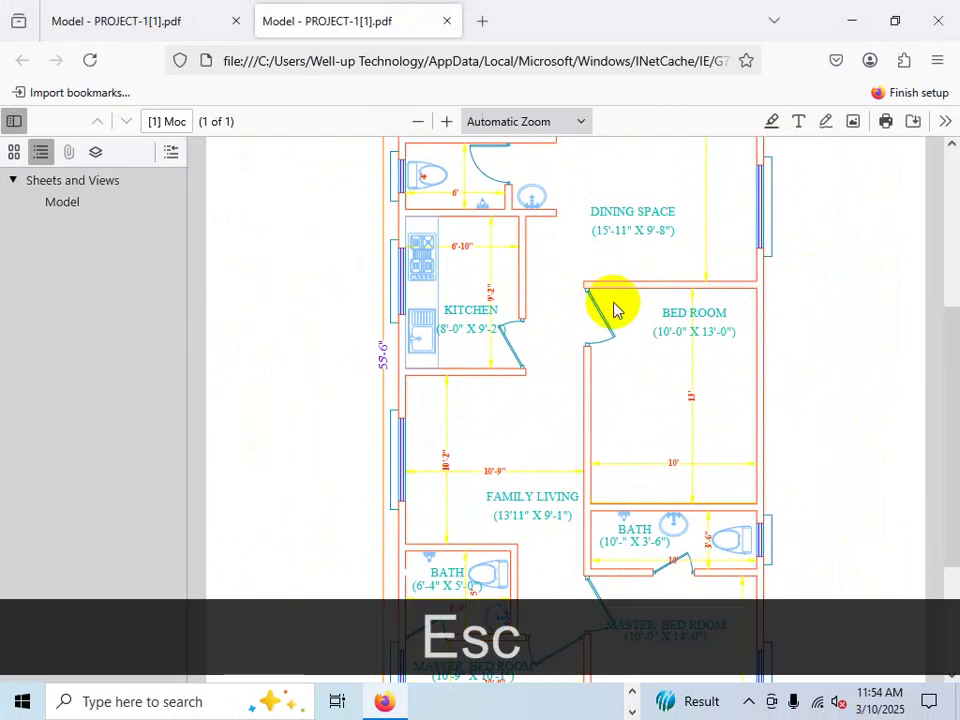
Step: Examine where the bed room door meets the upper wall in the PDF, temporarily marking that corner, the wall line and the opening
{"action": "scroll", "coordinate": [615, 305], "scroll_direction": "up", "scroll_amount": 2}
{"action": "scroll", "coordinate": [611, 336], "scroll_direction": "down", "scroll_amount": 4}
{"action": "key", "text": "ctrl+1"}
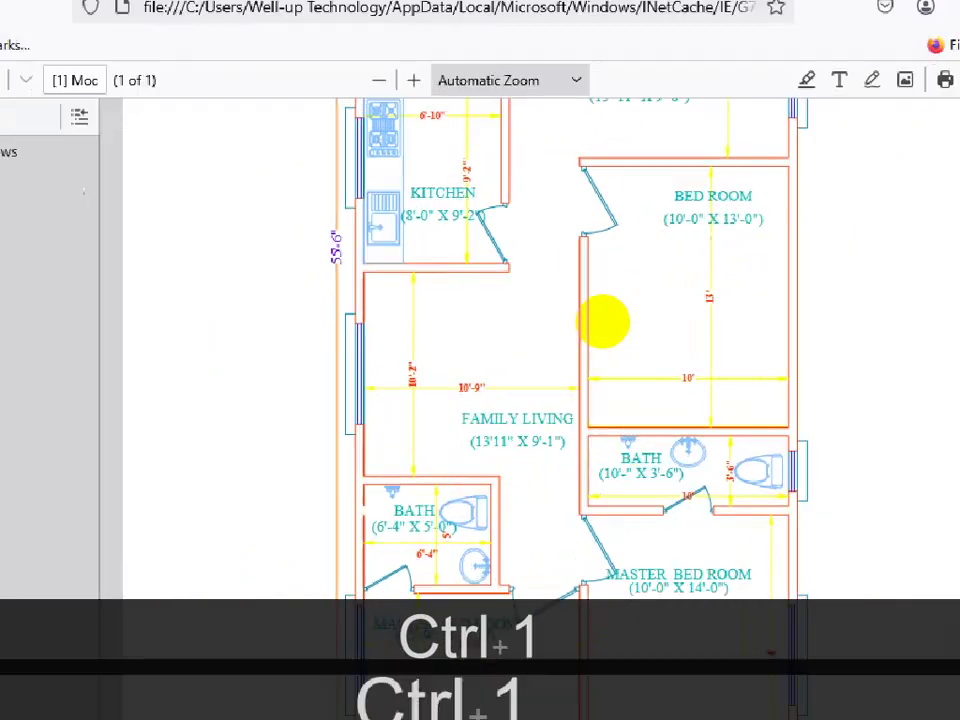
{"action": "mouse_move", "coordinate": [592, 190]}
{"action": "left_mouse_down"}
{"action": "mouse_move", "coordinate": [572, 208]}
{"action": "mouse_move", "coordinate": [597, 196]}
{"action": "left_mouse_up"}
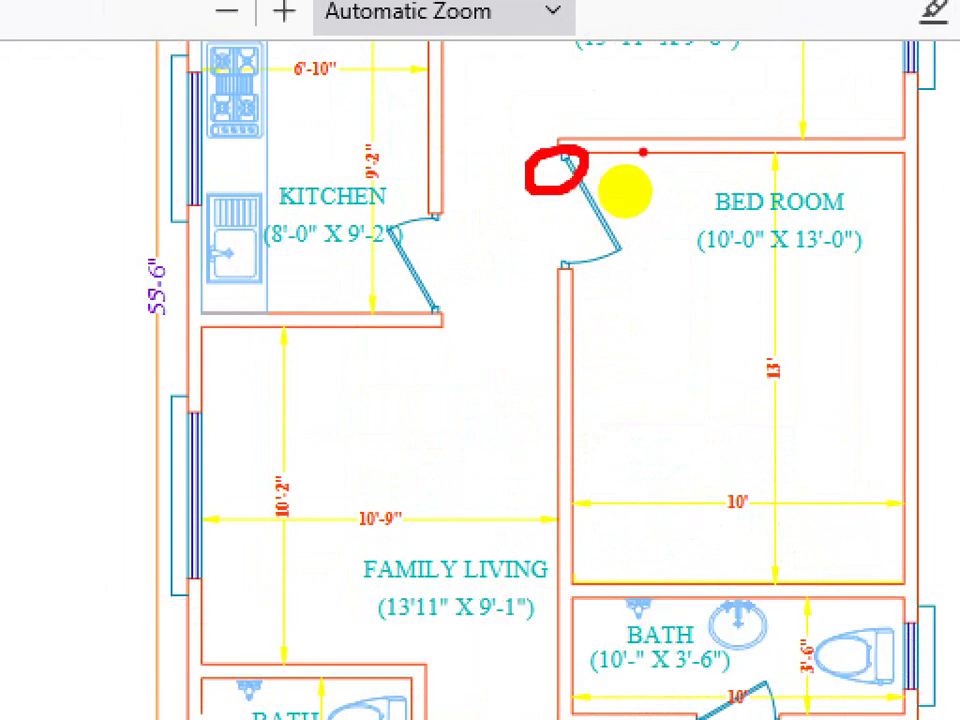
{"action": "left_click_drag", "start_coordinate": [643, 151], "coordinate": [545, 147]}
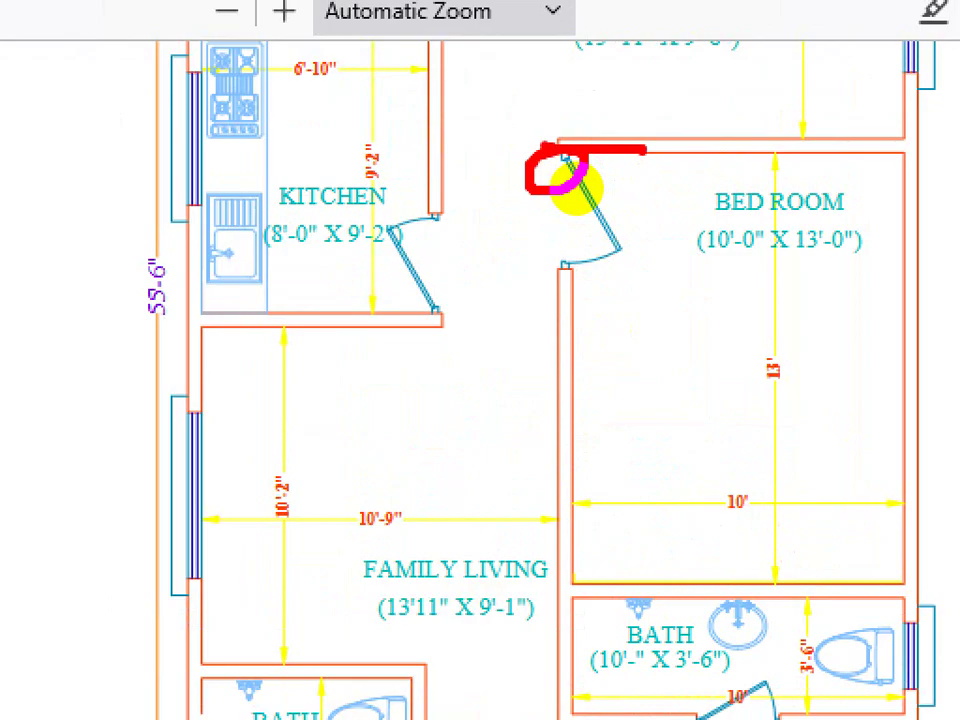
{"action": "key", "text": "Escape"}
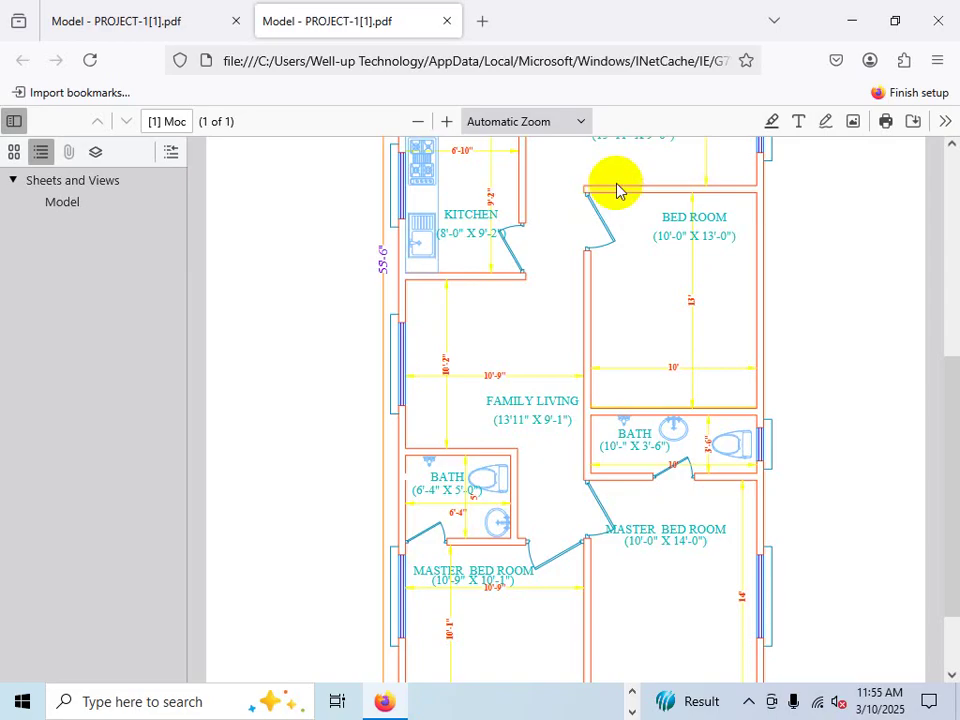
{"action": "key", "text": "ctrl+1"}
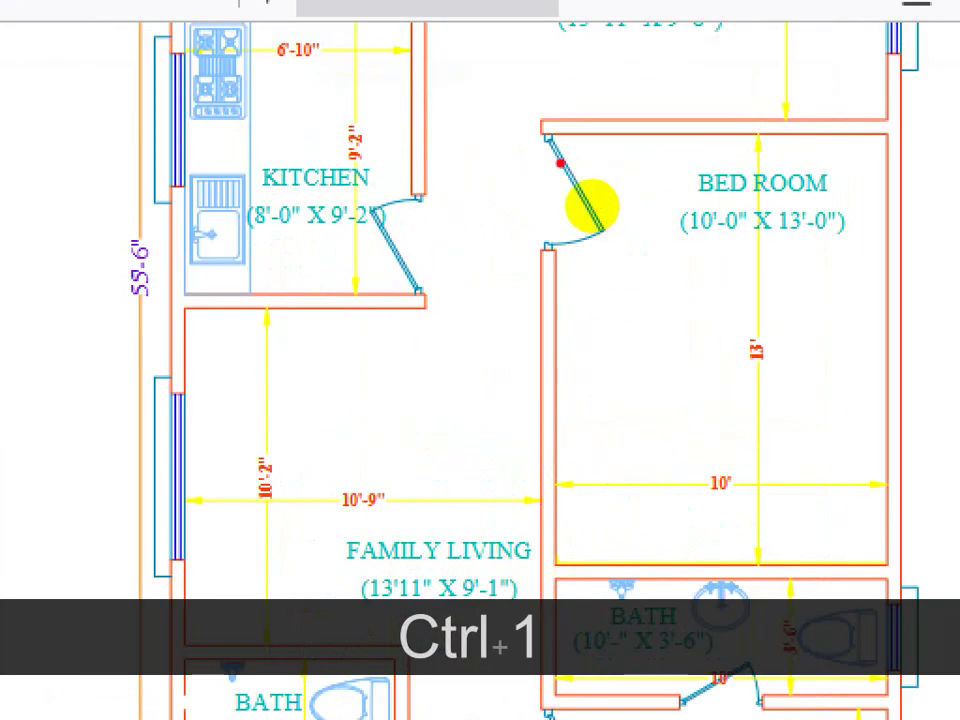
{"action": "mouse_move", "coordinate": [627, 134]}
{"action": "left_mouse_down"}
{"action": "mouse_move", "coordinate": [553, 131]}
{"action": "mouse_move", "coordinate": [548, 233]}
{"action": "left_mouse_up"}
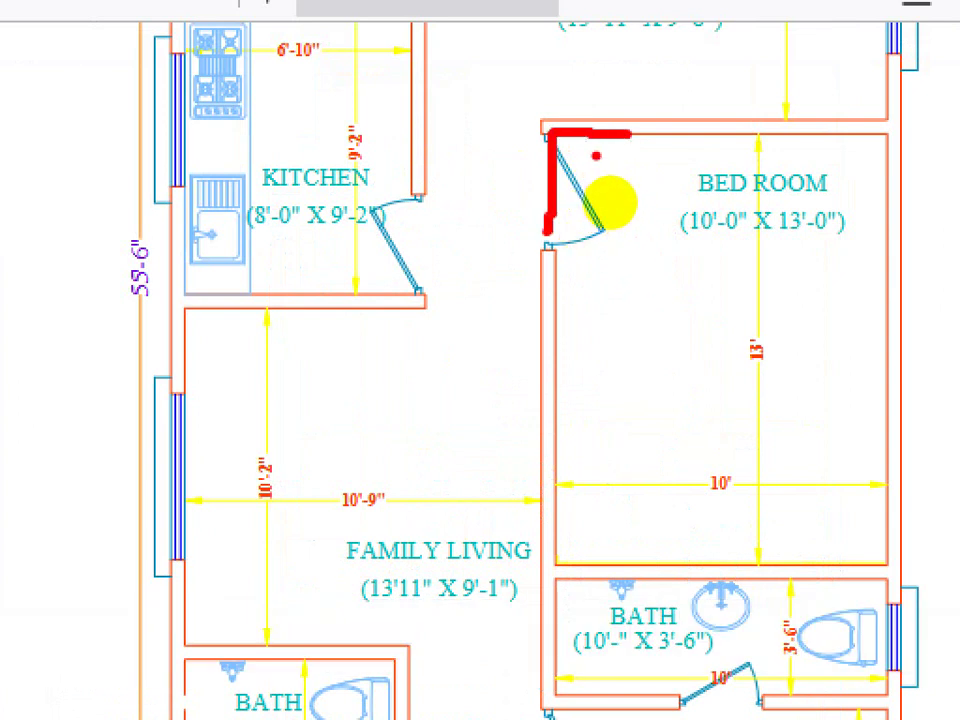
{"action": "key", "text": "Escape"}
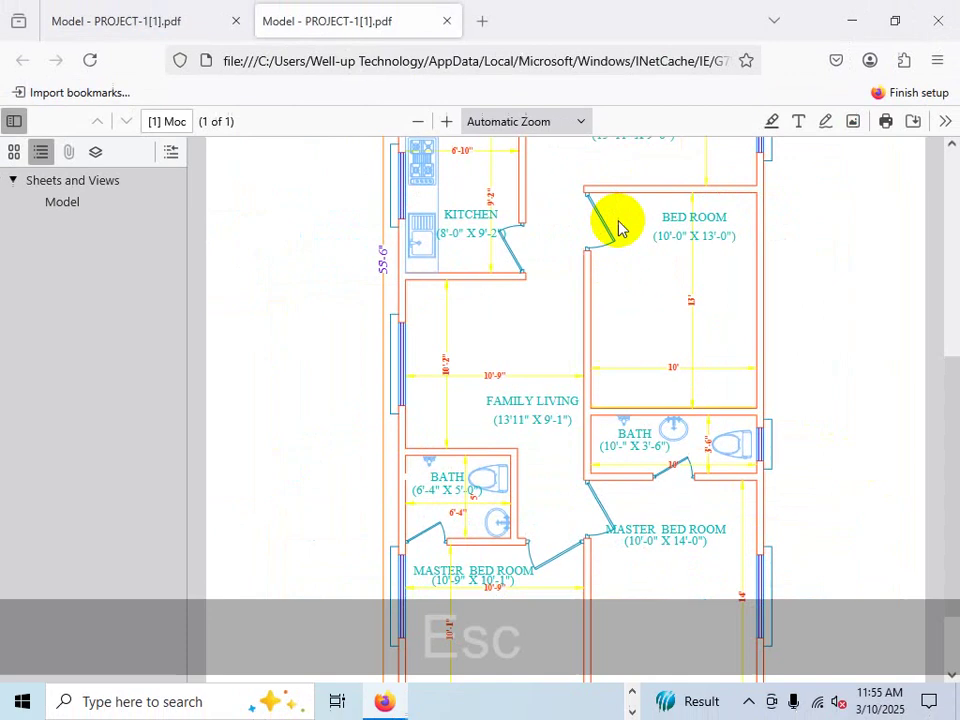
Step: Examine the bed room door's lower end in the PDF, temporarily marking the wall end, the upper wall line and the span between them
{"action": "key", "text": "ctrl+1"}
{"action": "left_click", "coordinate": [597, 252]}
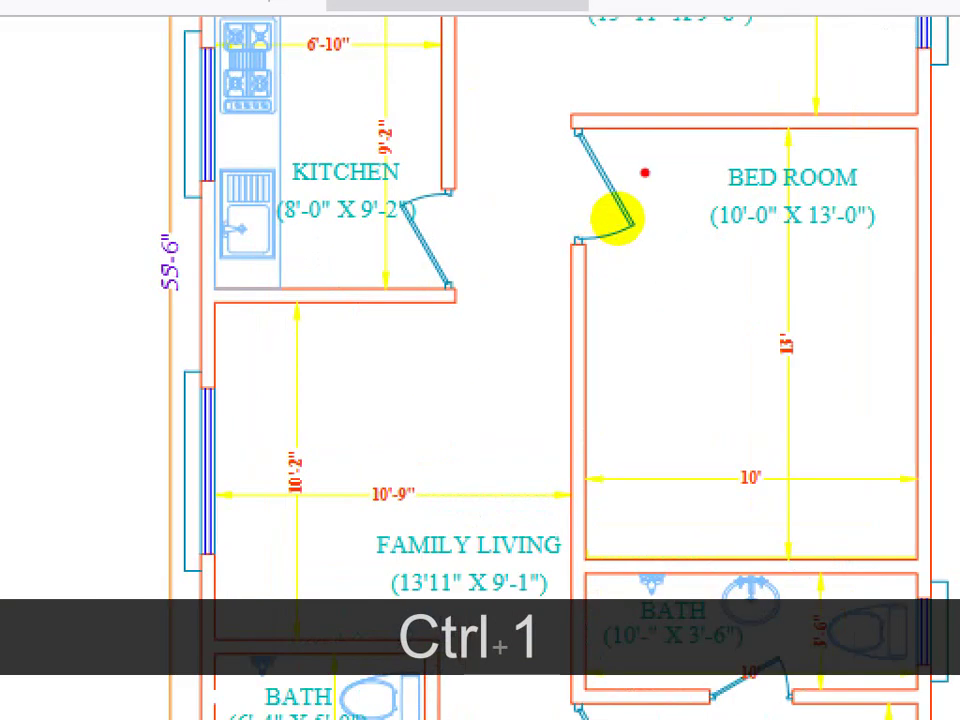
{"action": "left_click_drag", "start_coordinate": [632, 192], "coordinate": [583, 197]}
{"action": "mouse_move", "coordinate": [579, 245]}
{"action": "left_mouse_down"}
{"action": "mouse_move", "coordinate": [614, 245]}
{"action": "mouse_move", "coordinate": [574, 365]}
{"action": "left_mouse_up"}
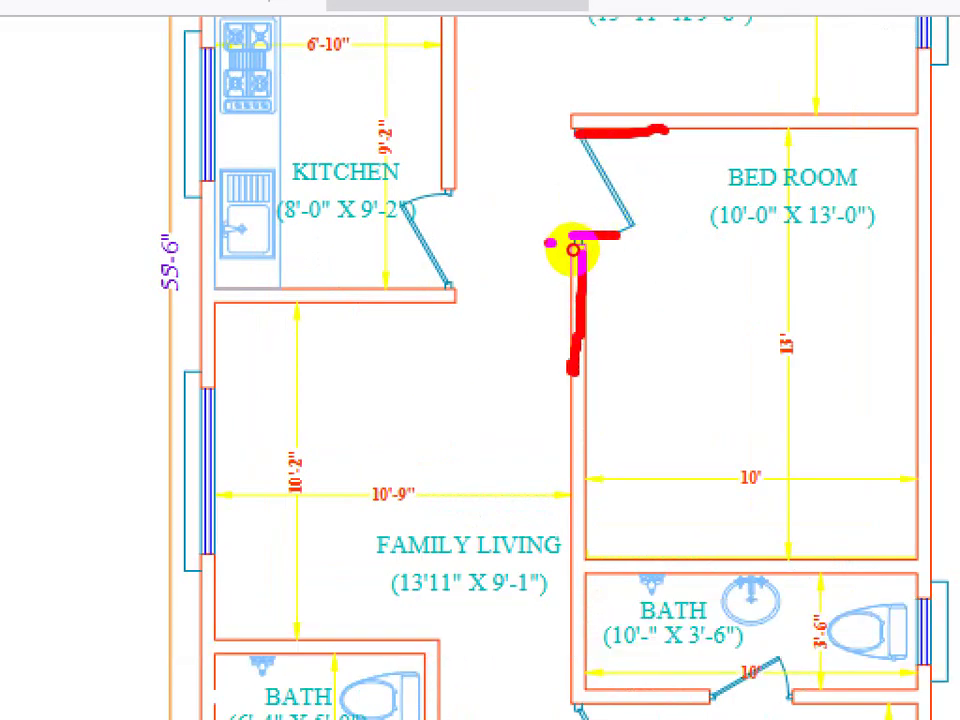
{"action": "left_click_drag", "start_coordinate": [544, 244], "coordinate": [676, 244]}
{"action": "left_click", "coordinate": [645, 153]}
{"action": "left_click_drag", "start_coordinate": [657, 130], "coordinate": [651, 243]}
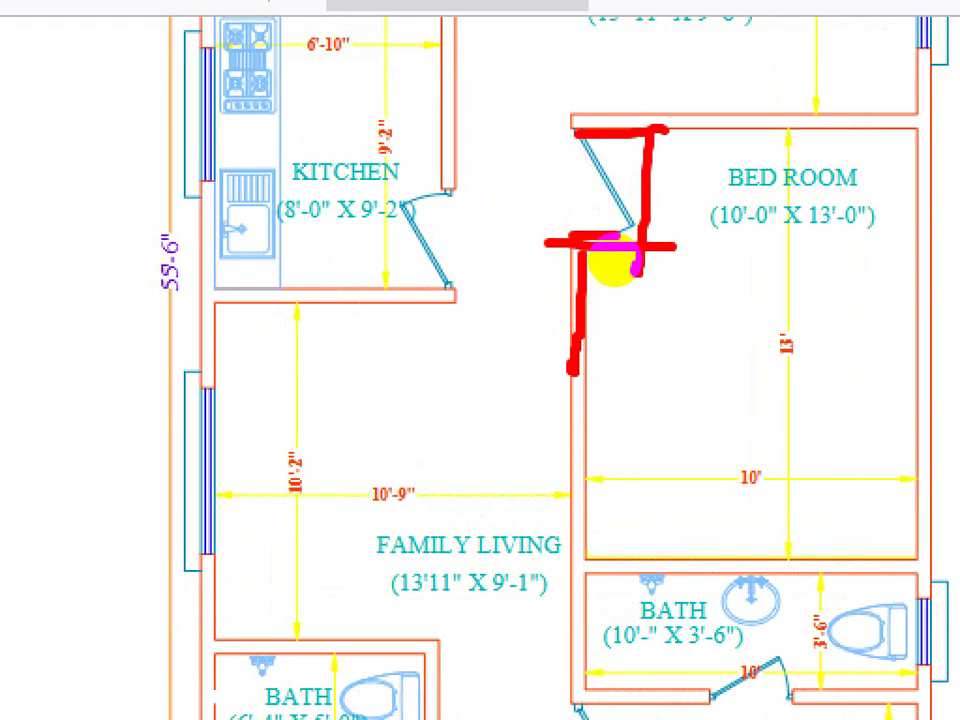
{"action": "left_click", "coordinate": [608, 350]}
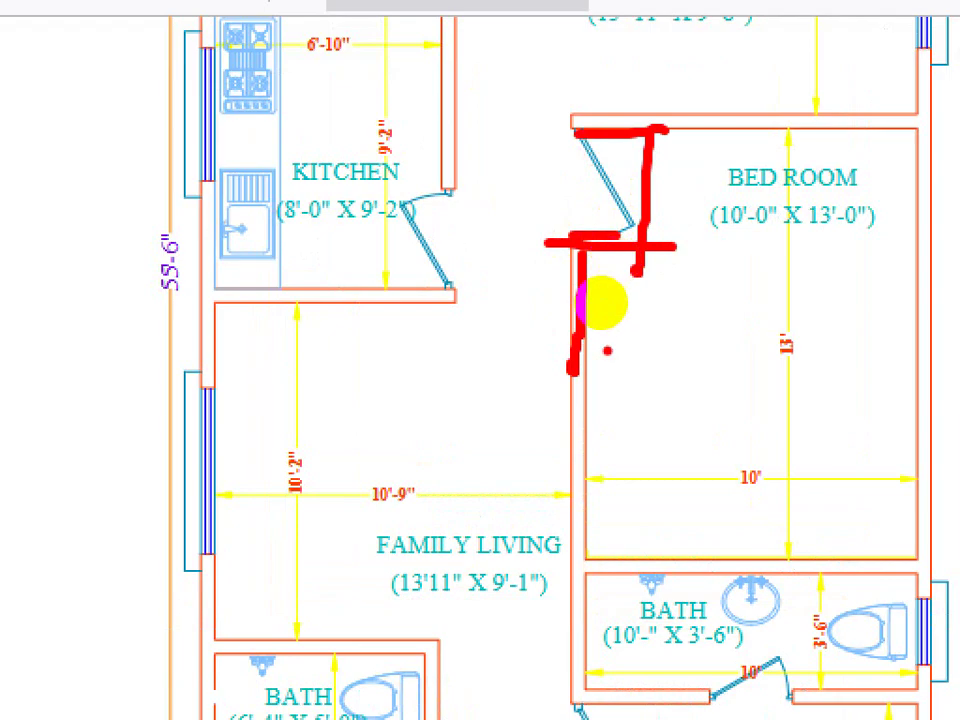
{"action": "key", "text": "ctrl+1"}
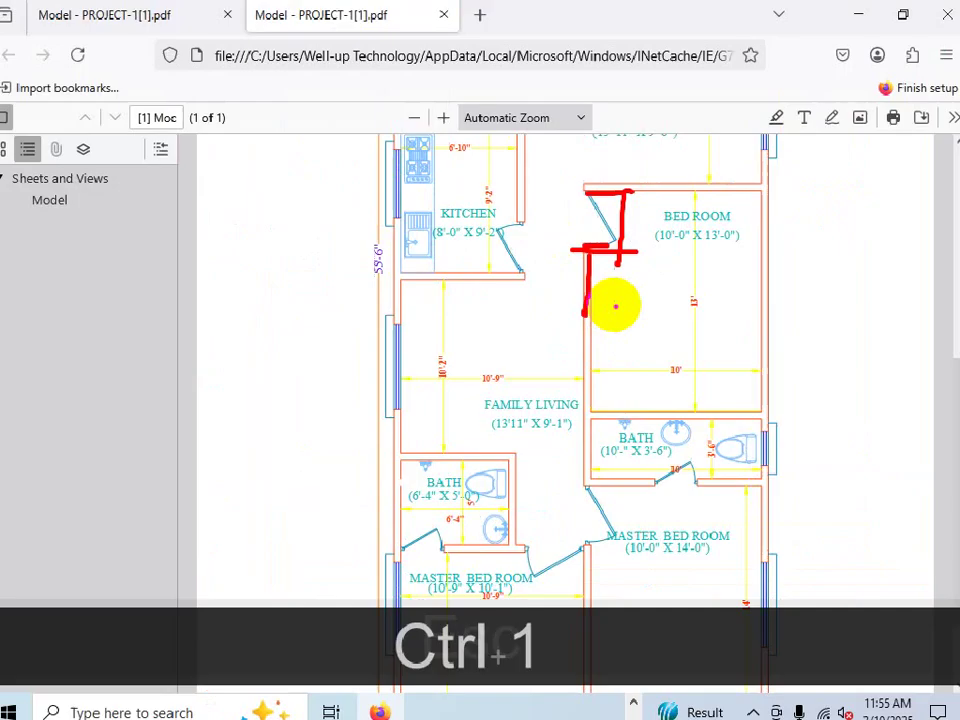
{"action": "key", "text": "Escape"}
Step: Switch back to AutoCAD, close the door hole and pier width settings unchanged, and exit the planar door command
{"action": "left_click", "coordinate": [749, 703]}
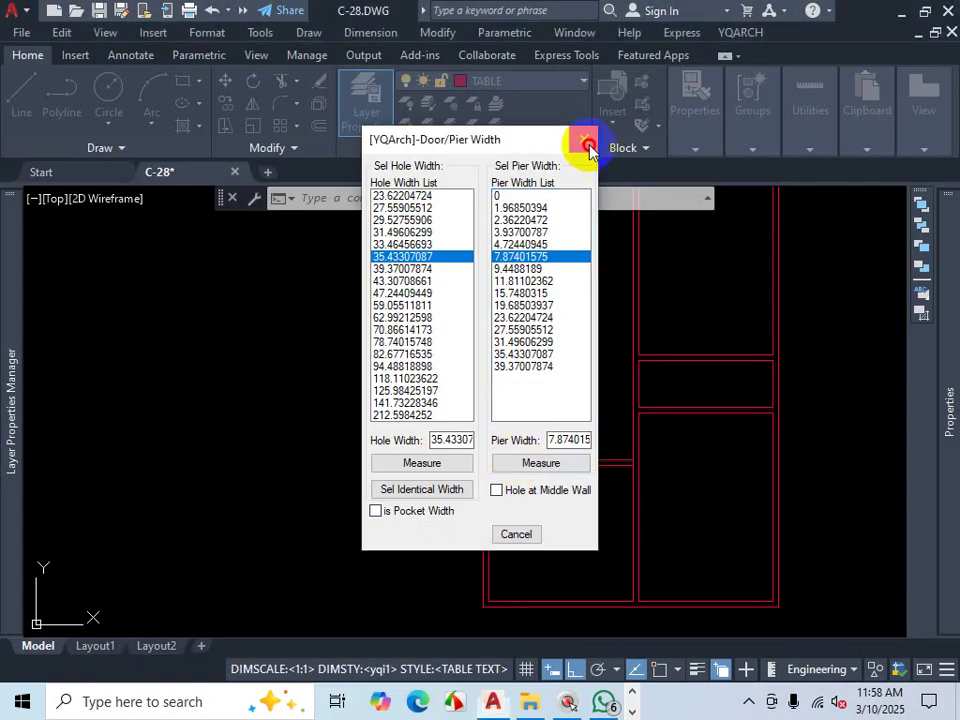
{"action": "left_click", "coordinate": [588, 146]}
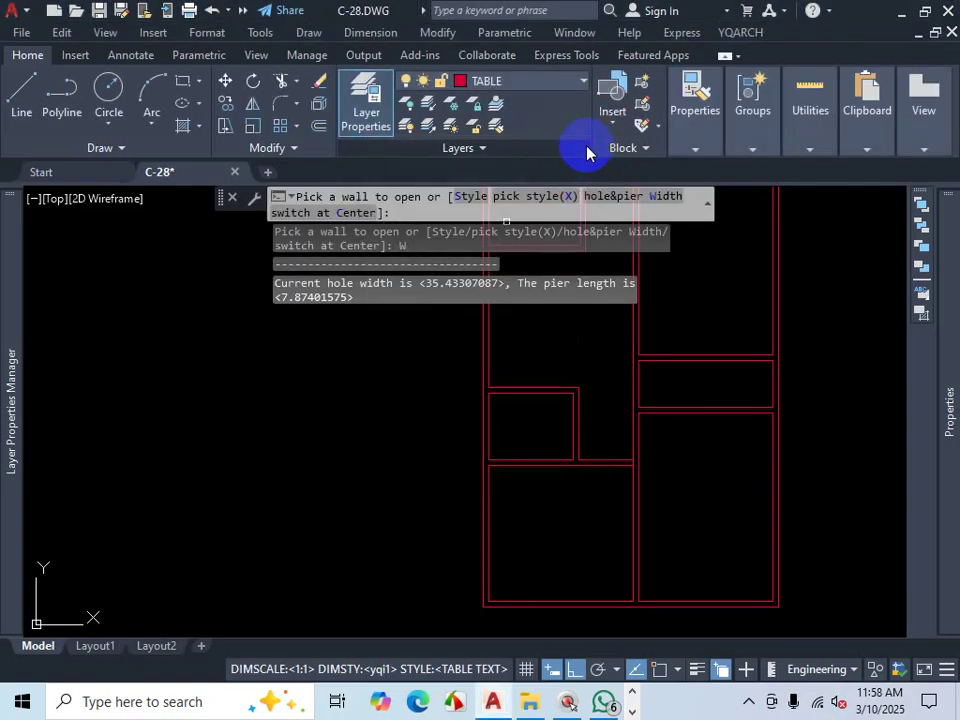
{"action": "mouse_move", "coordinate": [671, 150]}
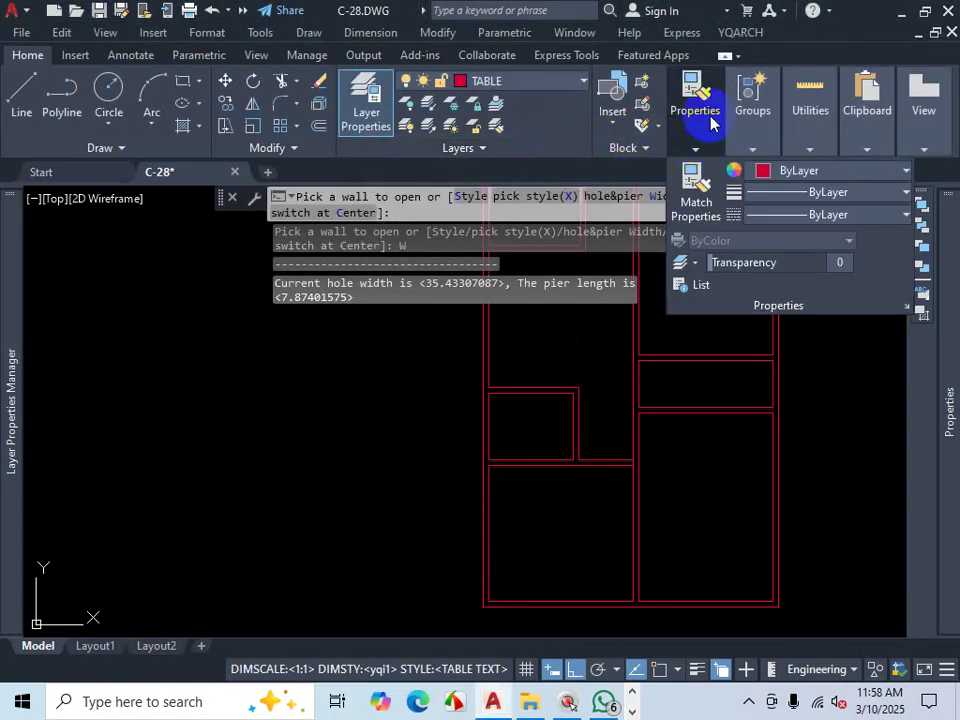
{"action": "left_click", "coordinate": [815, 178]}
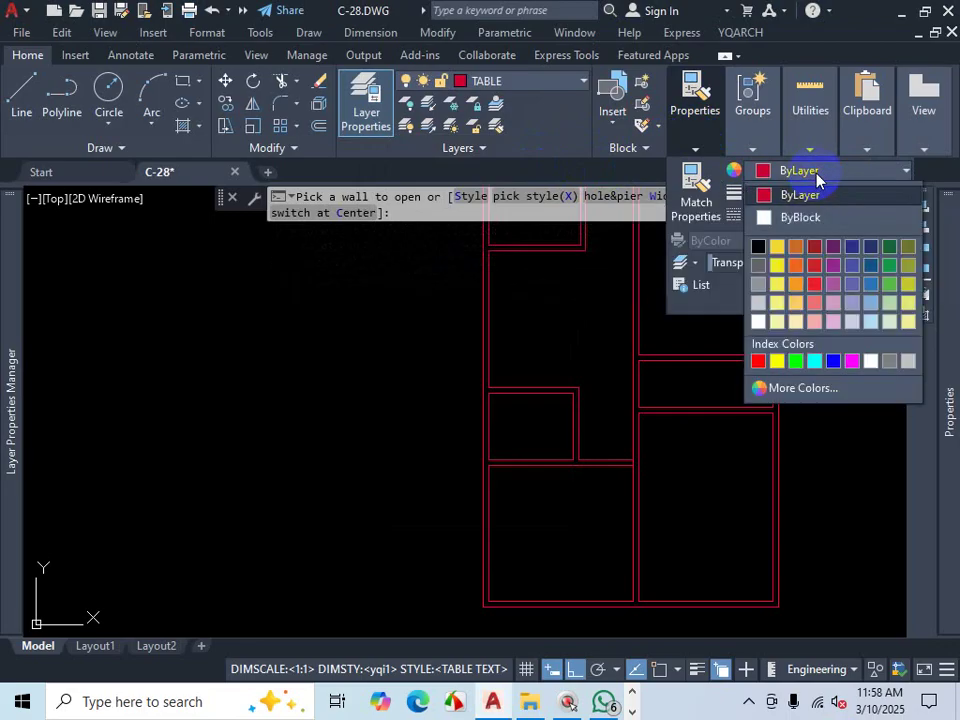
{"action": "key", "text": "Escape"}
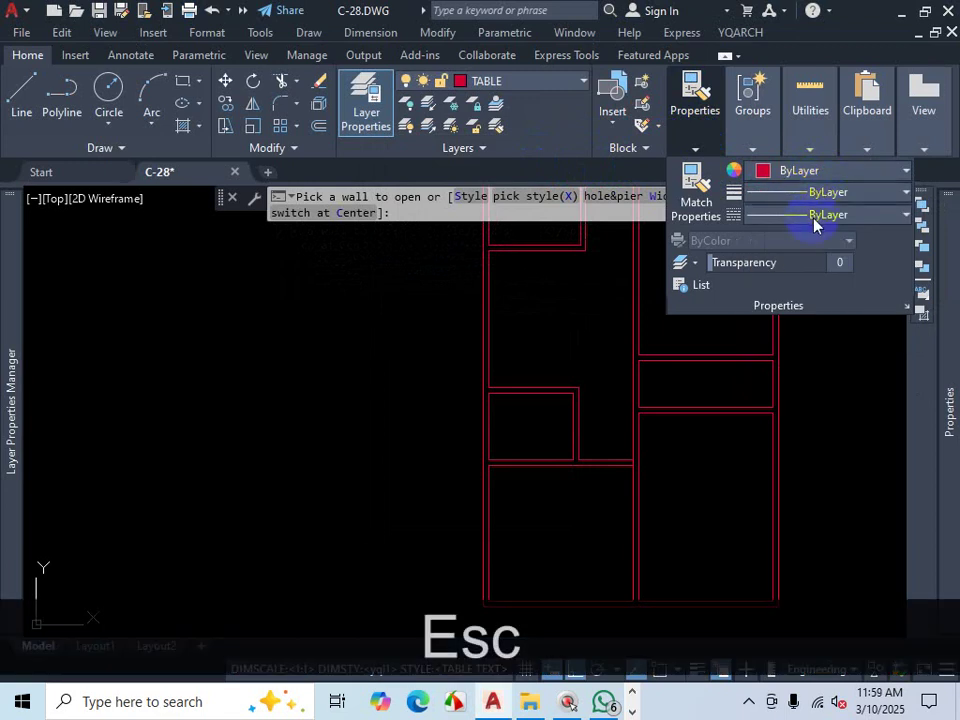
{"action": "mouse_move", "coordinate": [752, 115]}
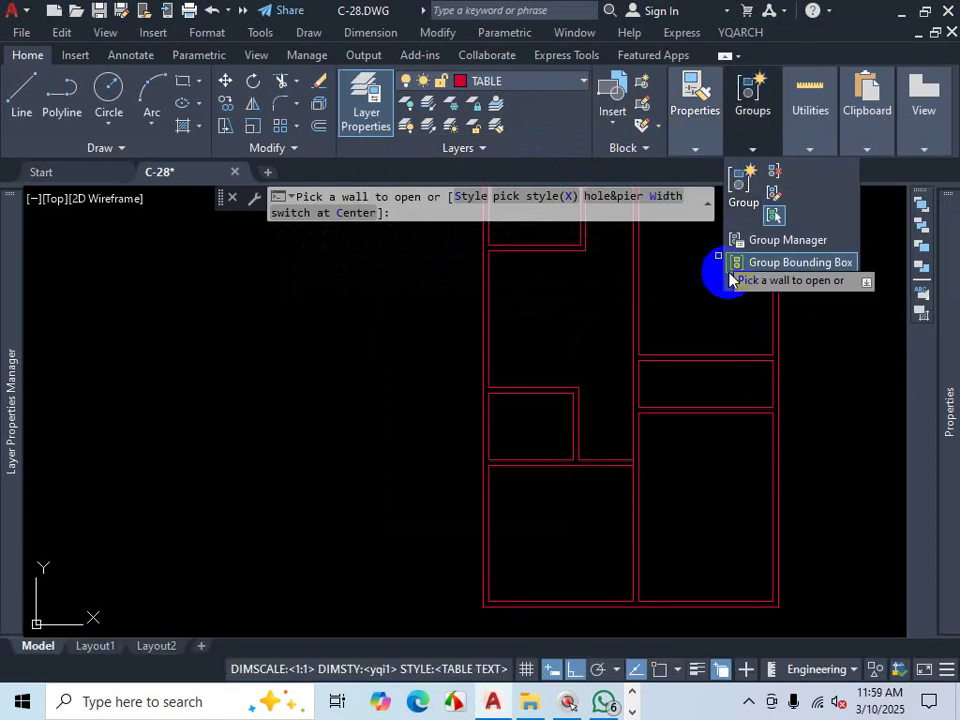
{"action": "key", "text": "Escape"}
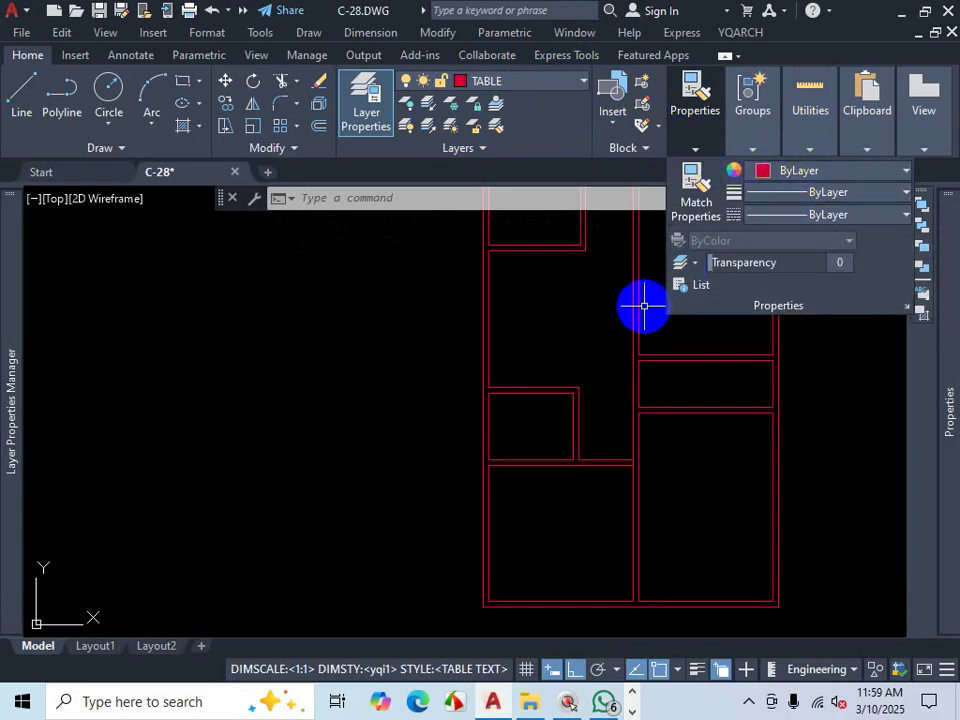
Step: Run the planar door command (AD) on the floor plan and bring up its hole and pier width settings
{"action": "scroll", "coordinate": [513, 436], "scroll_direction": "down", "scroll_amount": 5}
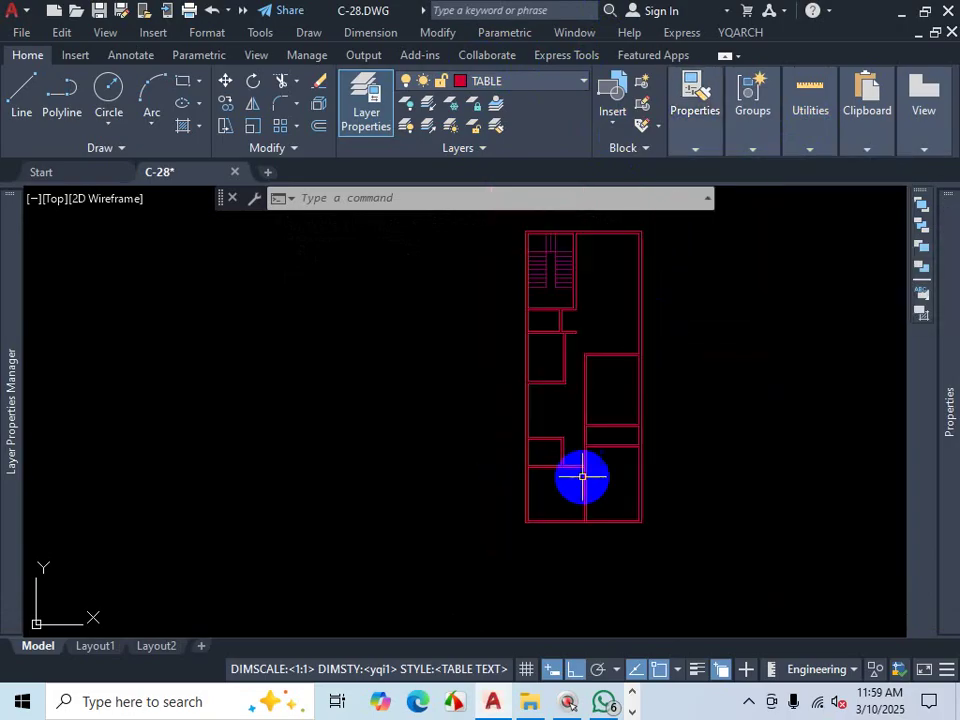
{"action": "scroll", "coordinate": [625, 474], "scroll_direction": "down", "scroll_amount": 3}
{"action": "scroll", "coordinate": [625, 474], "scroll_direction": "up", "scroll_amount": 10}
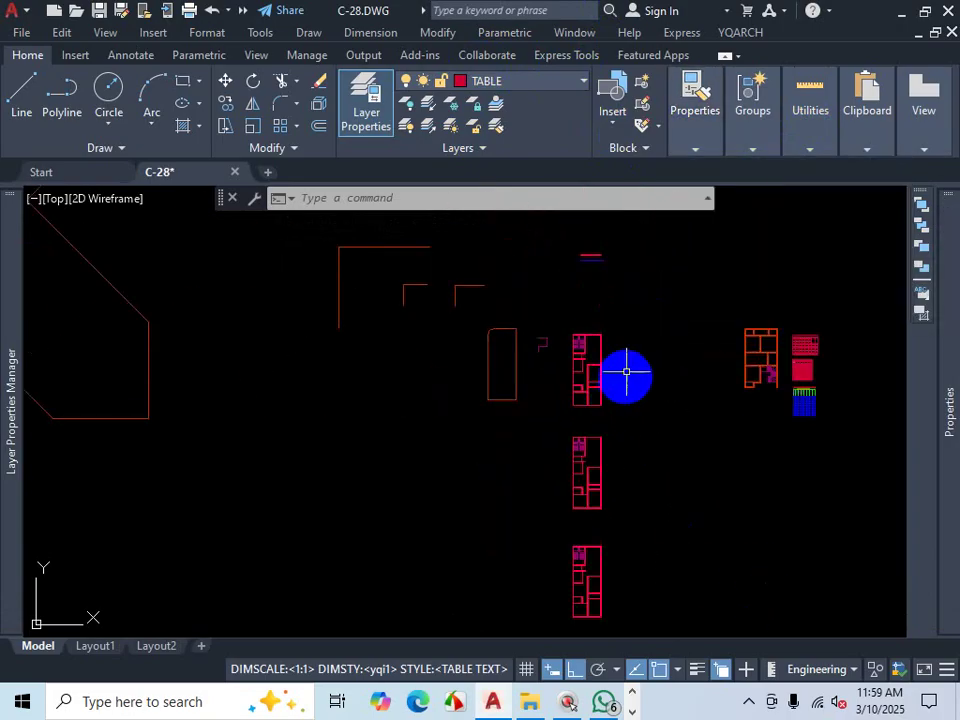
{"action": "type", "text": "ad"}
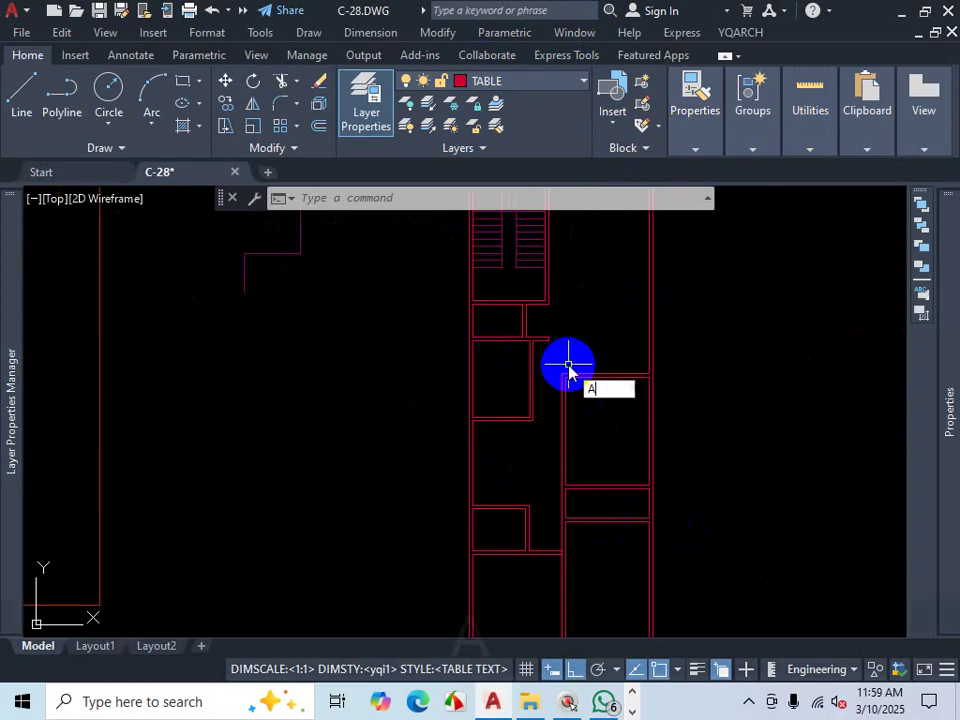
{"action": "key", "text": "Return"}
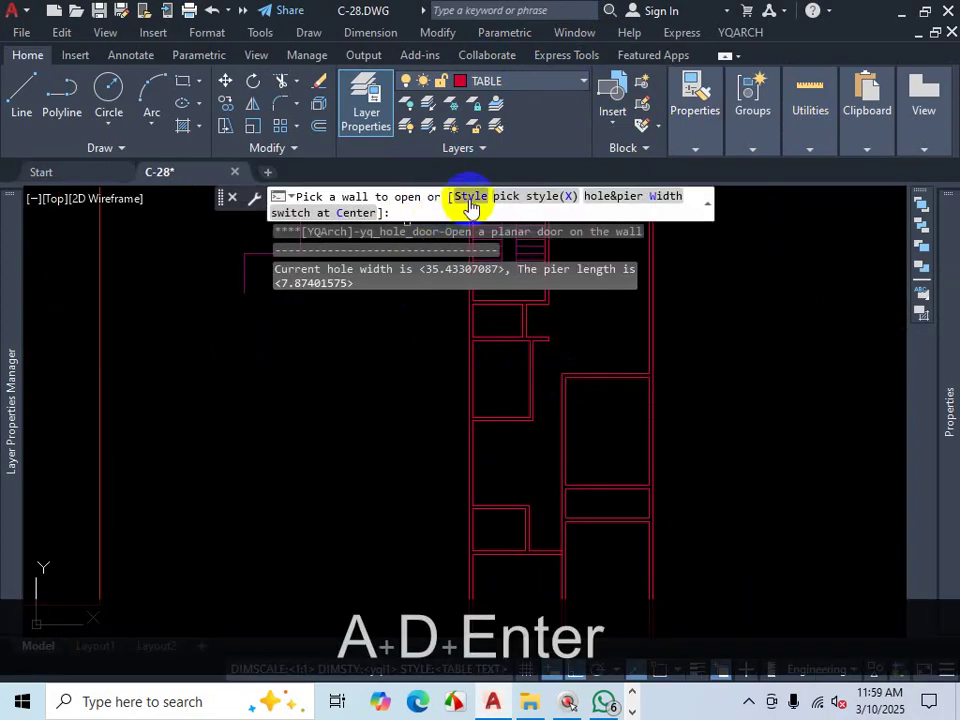
{"action": "left_click", "coordinate": [620, 200]}
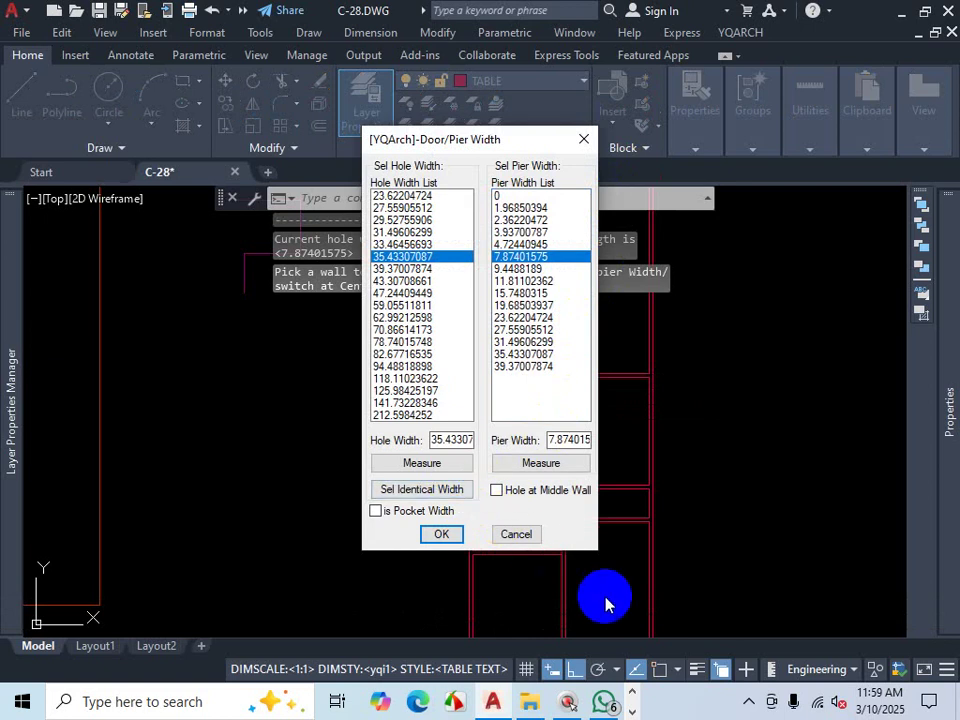
Step: Switch to WhatsApp, open PROJECT-1.pdf from the CCAD-24028 chat, and examine the master bed room doors, temporarily marking their openings
{"action": "left_click", "coordinate": [604, 701]}
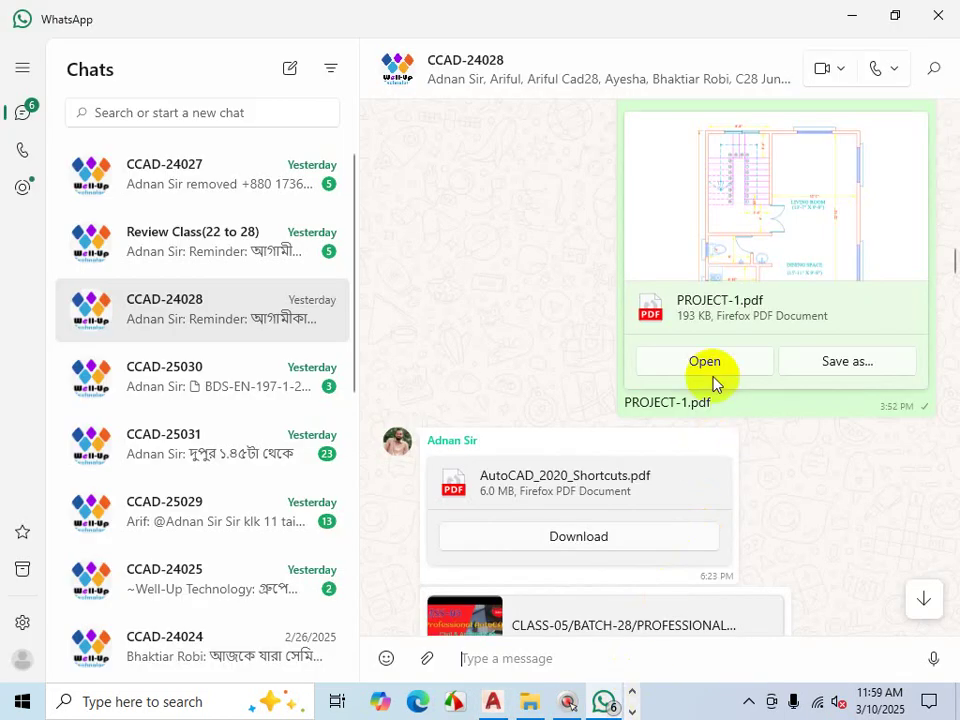
{"action": "left_click", "coordinate": [710, 364]}
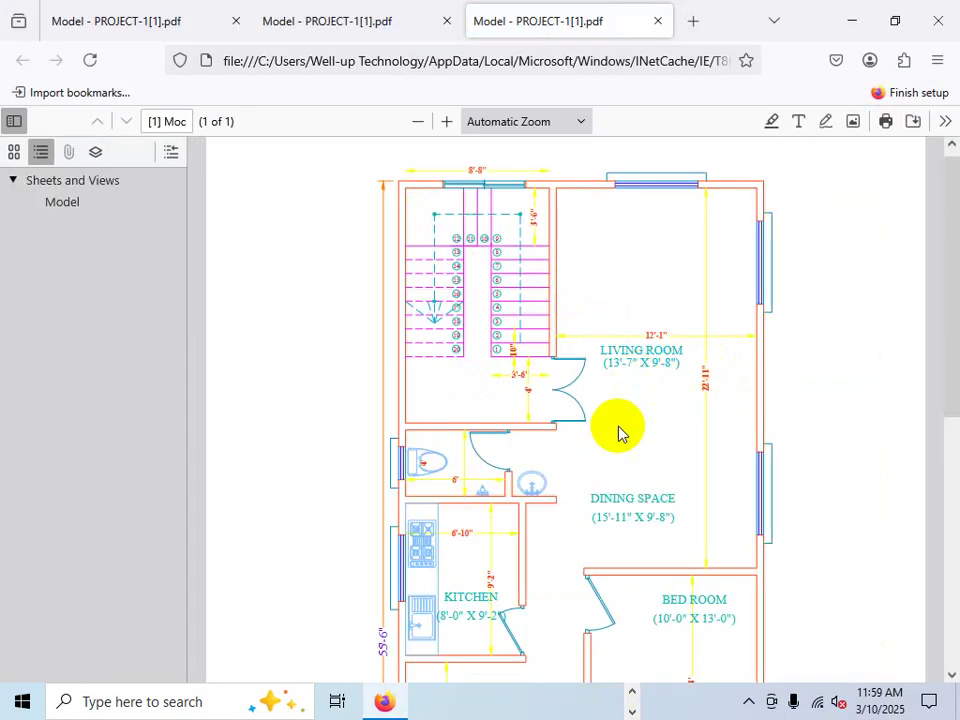
{"action": "scroll", "coordinate": [619, 433], "scroll_direction": "down", "scroll_amount": 5}
{"action": "key", "text": "ctrl+1"}
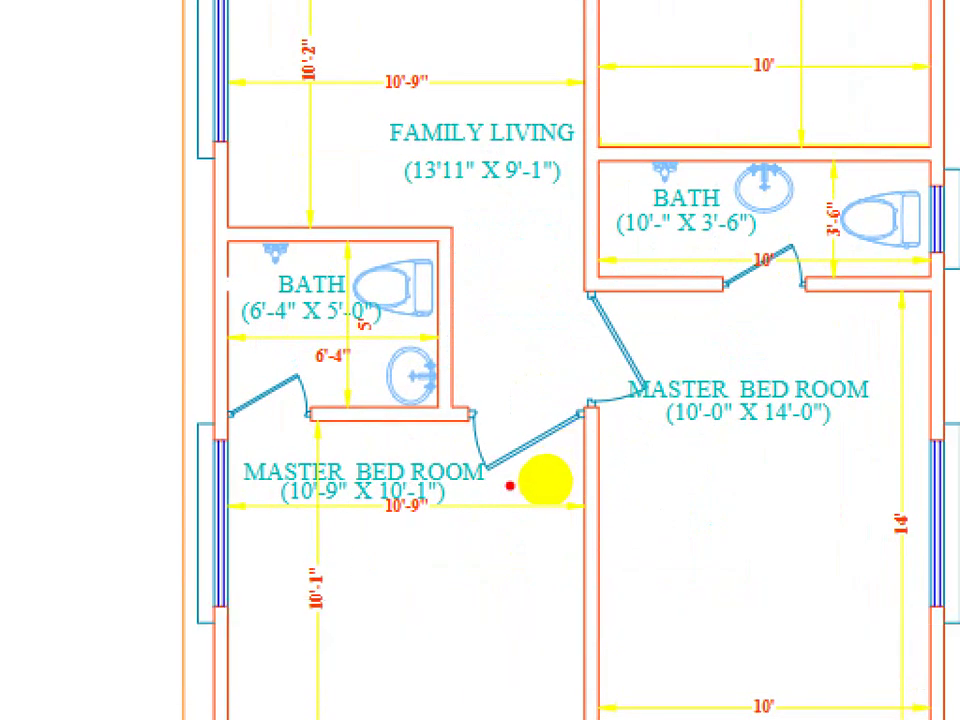
{"action": "mouse_move", "coordinate": [516, 492]}
{"action": "left_mouse_down"}
{"action": "mouse_move", "coordinate": [516, 565]}
{"action": "mouse_move", "coordinate": [553, 561]}
{"action": "mouse_move", "coordinate": [530, 590]}
{"action": "left_mouse_up"}
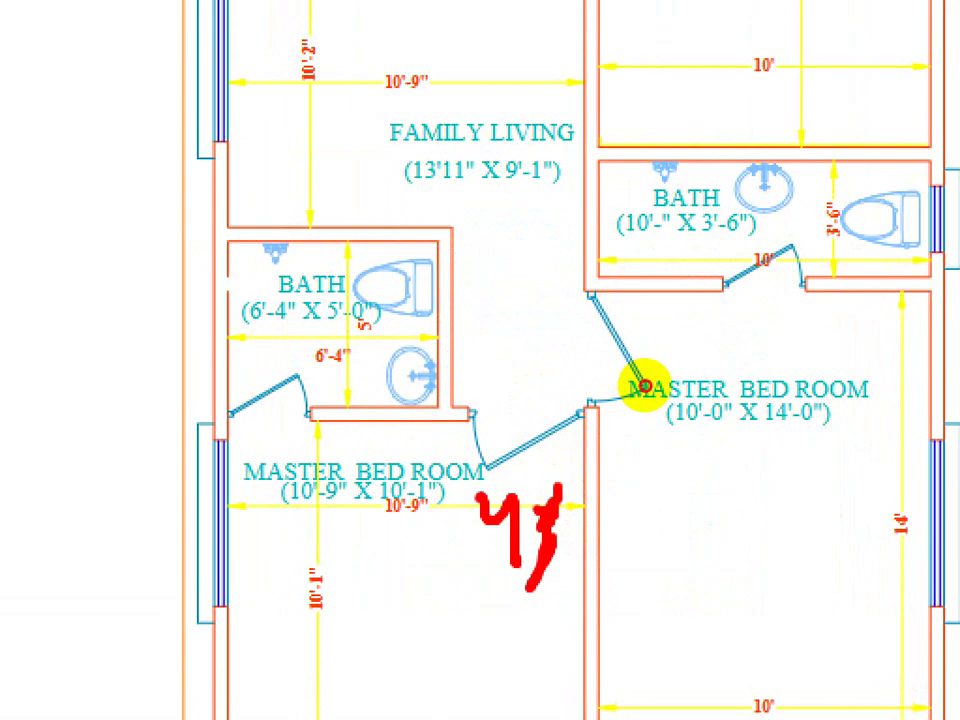
{"action": "left_click_drag", "start_coordinate": [645, 385], "coordinate": [583, 386]}
{"action": "key", "text": "Escape"}
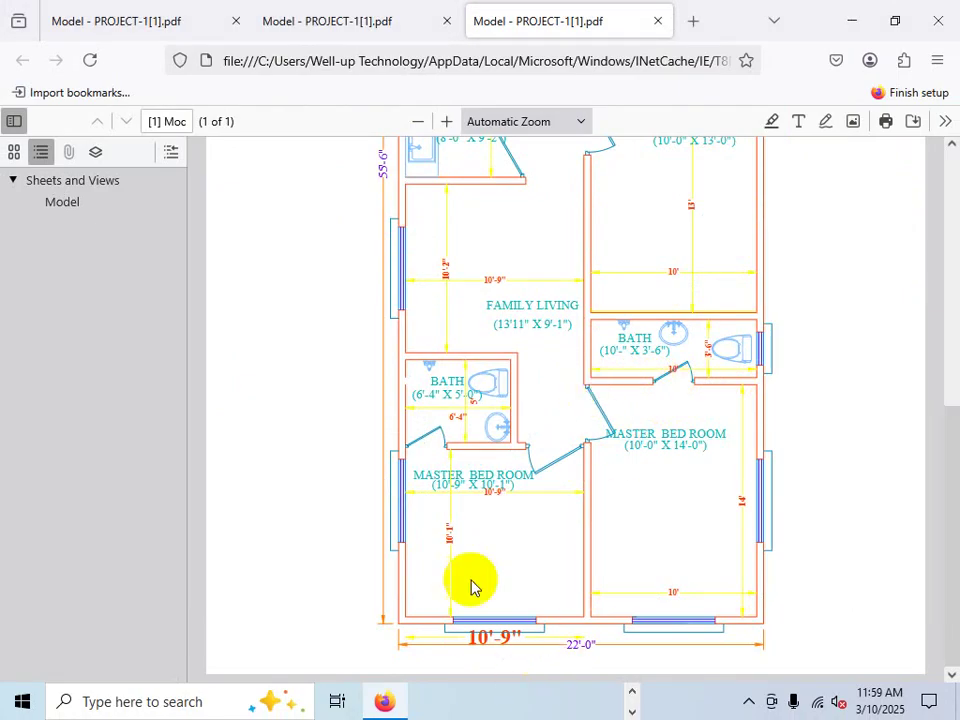
Step: Switch back to AutoCAD and set the door's hole width to 42, temporarily marking that value
{"action": "left_click", "coordinate": [851, 20]}
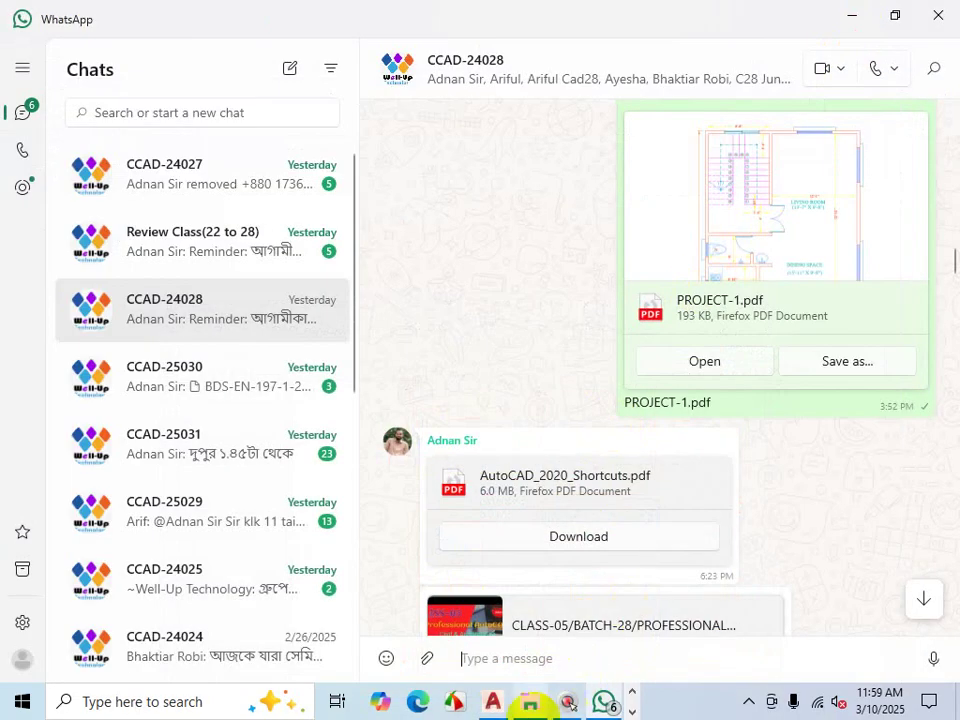
{"action": "left_click", "coordinate": [493, 701]}
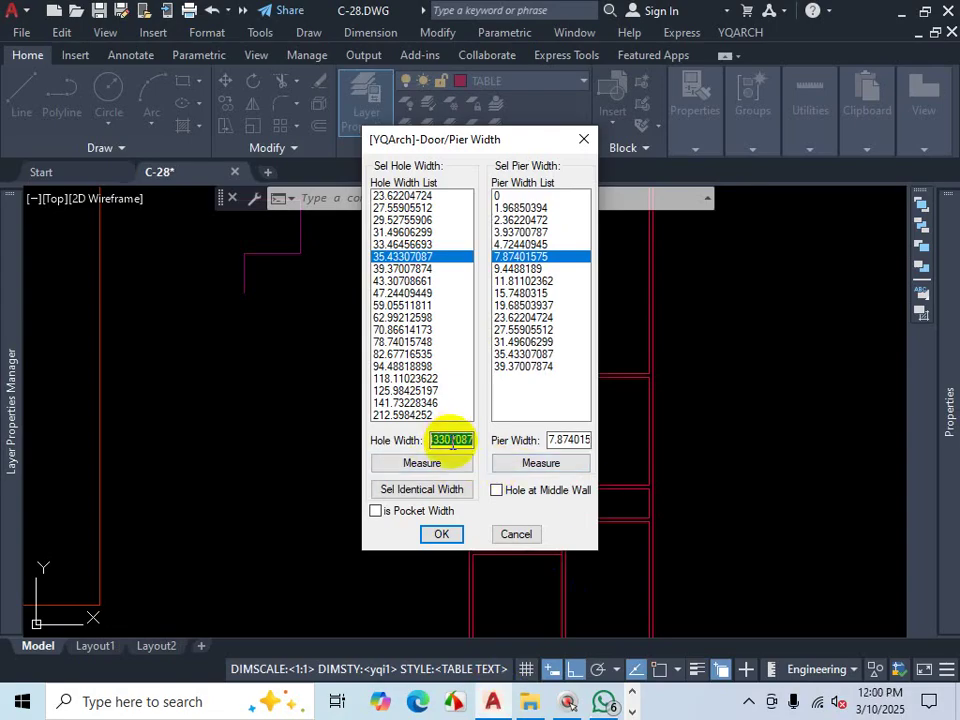
{"action": "type", "text": "42"}
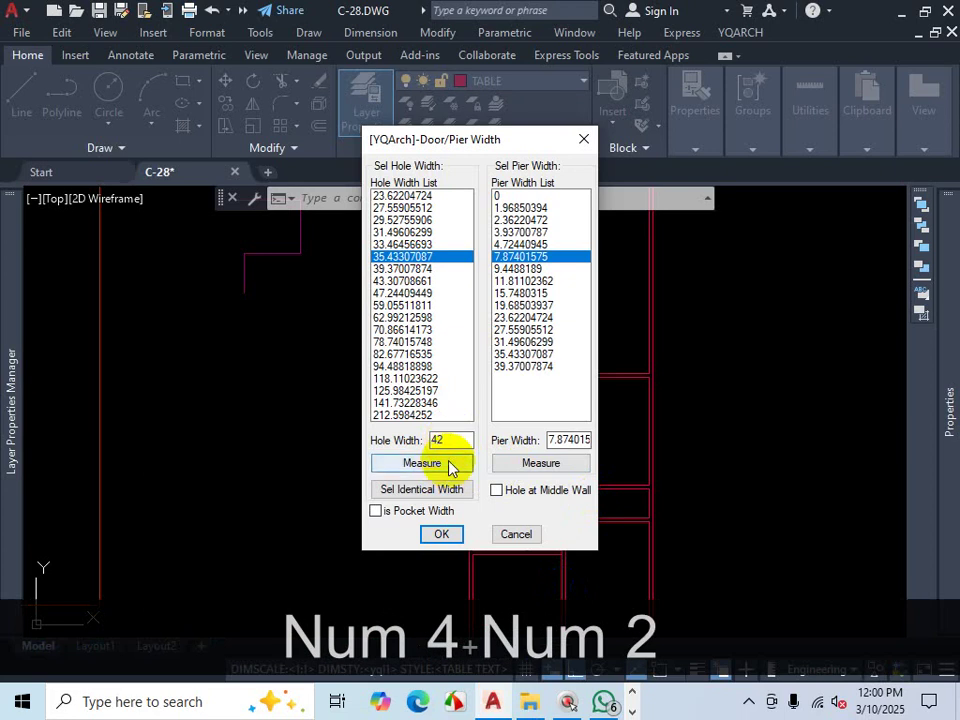
{"action": "key", "text": "ctrl+1"}
{"action": "left_click", "coordinate": [436, 456]}
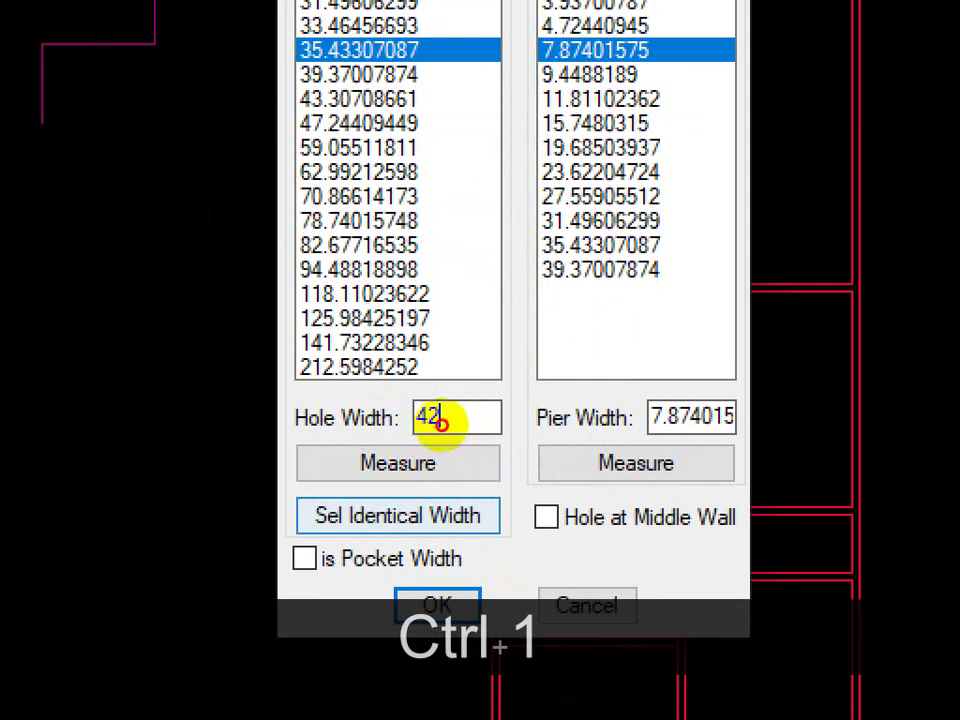
{"action": "mouse_move", "coordinate": [441, 422]}
{"action": "left_mouse_down"}
{"action": "mouse_move", "coordinate": [360, 420]}
{"action": "mouse_move", "coordinate": [461, 461]}
{"action": "mouse_move", "coordinate": [484, 418]}
{"action": "mouse_move", "coordinate": [472, 414]}
{"action": "left_mouse_up"}
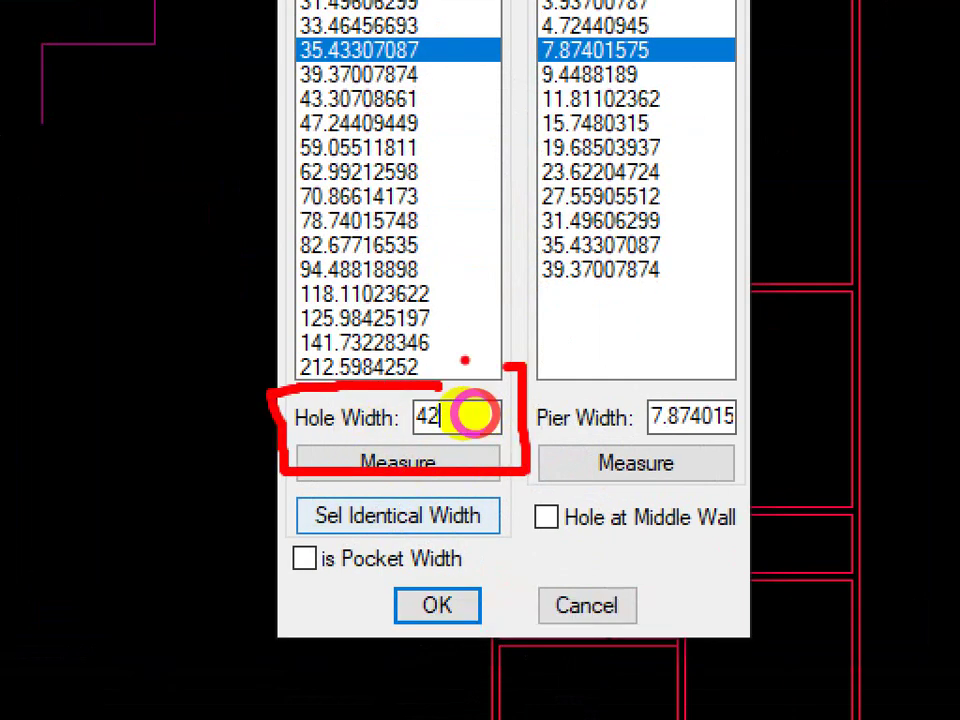
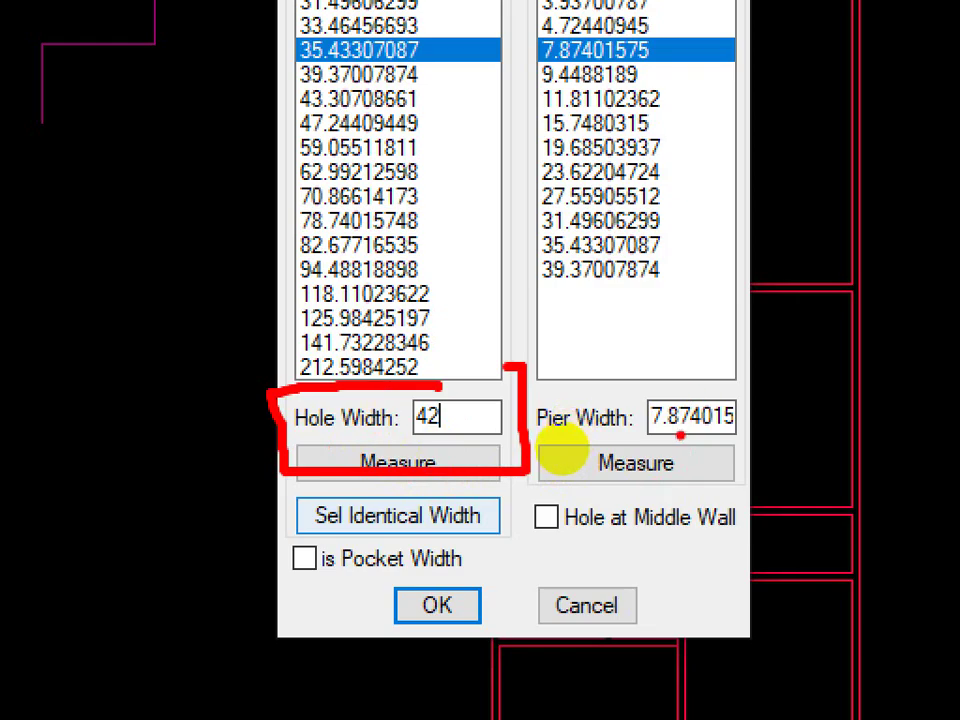
Step: Clear the temporary markings, set the door's pier width to 0, and accept the hole and pier width settings
{"action": "key", "text": "Escape"}
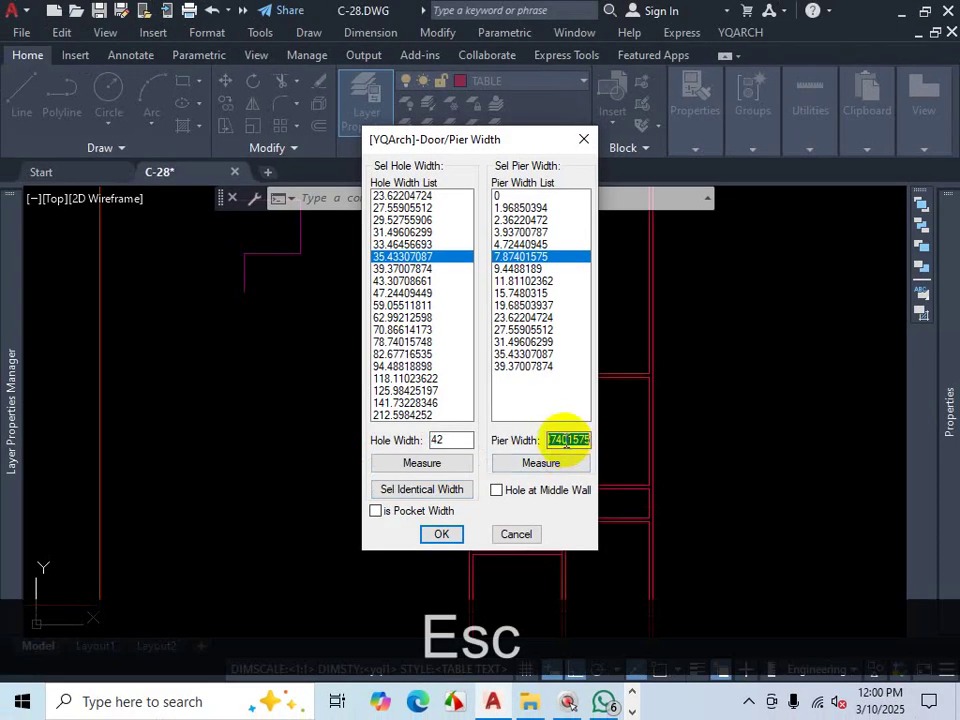
{"action": "type", "text": "0"}
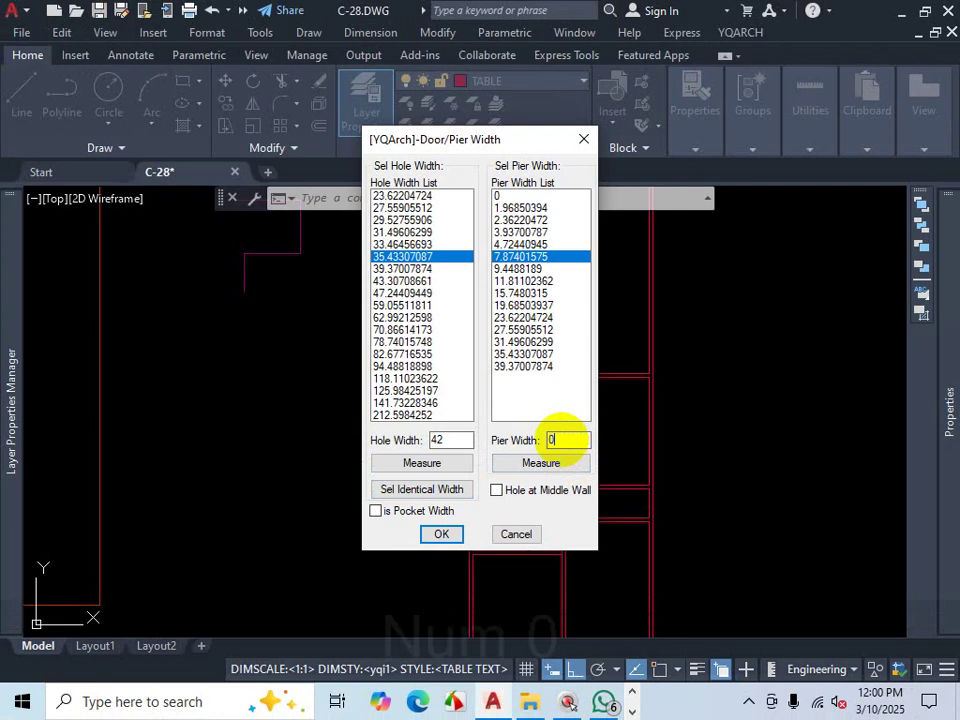
{"action": "left_click", "coordinate": [437, 535]}
Step: Examine the vertical wall between the corridor and the lower-right room, temporarily marking both faces of the intended door opening
{"action": "scroll", "coordinate": [490, 440], "scroll_direction": "down", "scroll_amount": 3}
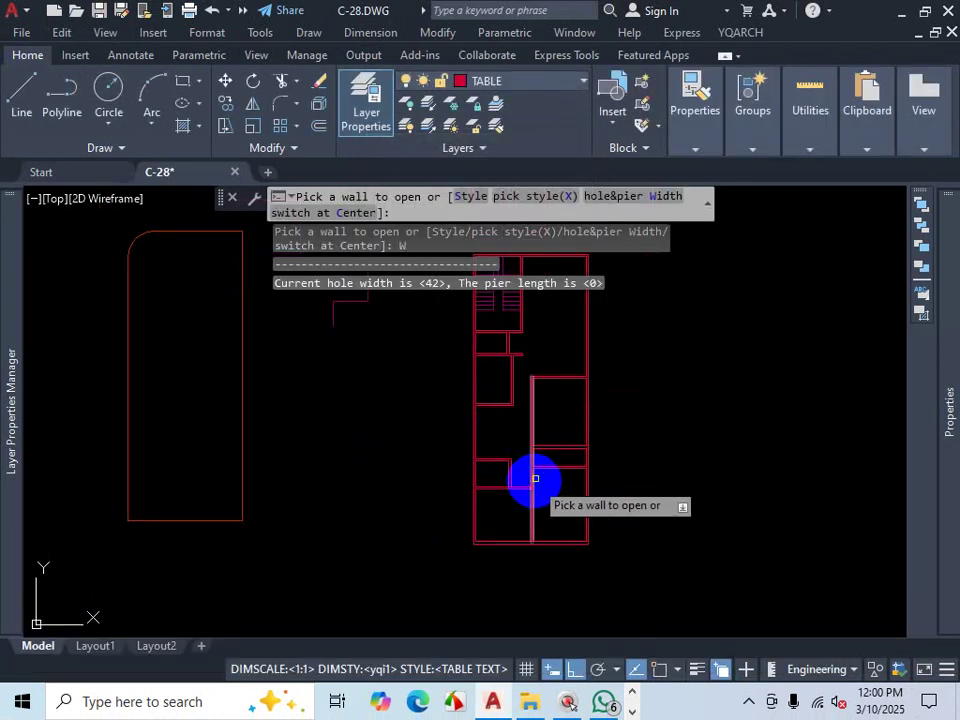
{"action": "scroll", "coordinate": [535, 478], "scroll_direction": "up", "scroll_amount": 5}
{"action": "scroll", "coordinate": [538, 477], "scroll_direction": "up", "scroll_amount": 2}
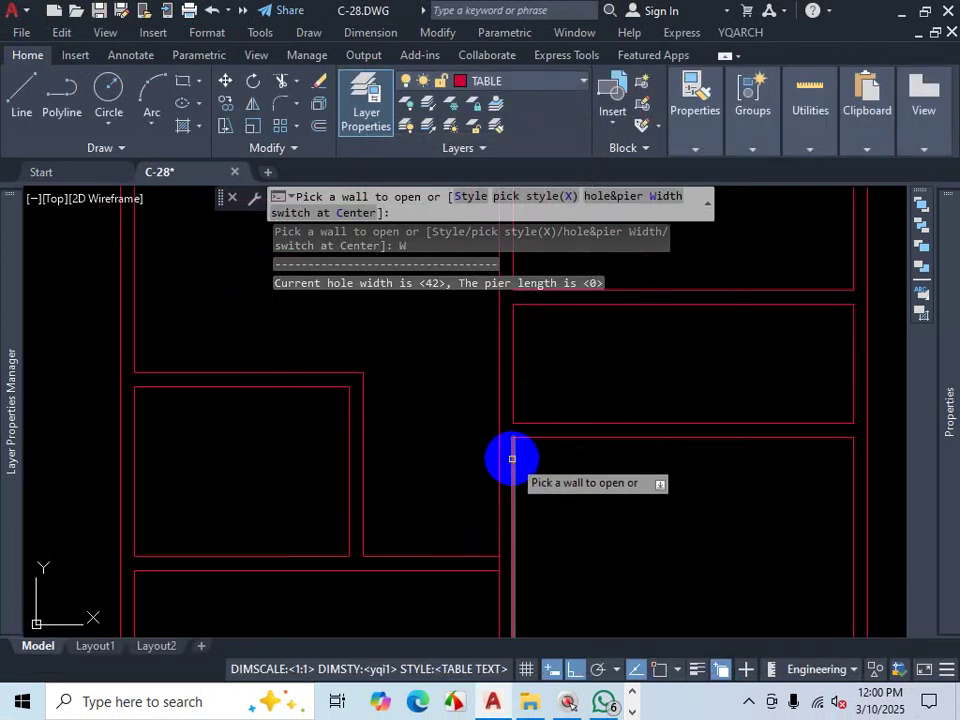
{"action": "scroll", "coordinate": [517, 461], "scroll_direction": "down", "scroll_amount": 5}
{"action": "scroll", "coordinate": [540, 474], "scroll_direction": "up", "scroll_amount": 2}
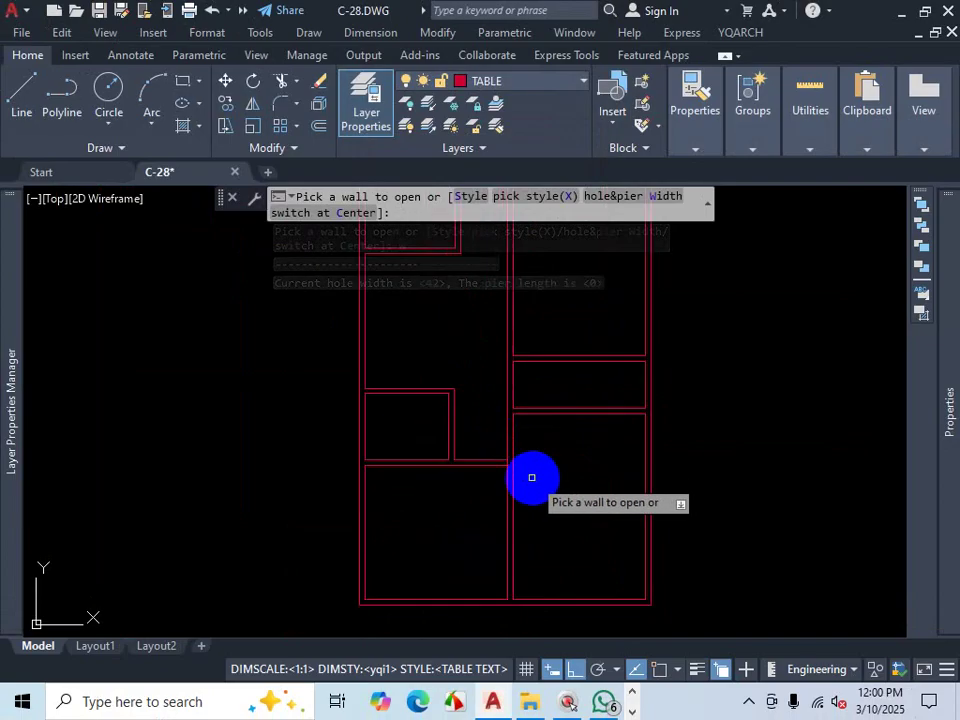
{"action": "key", "text": "ctrl+1"}
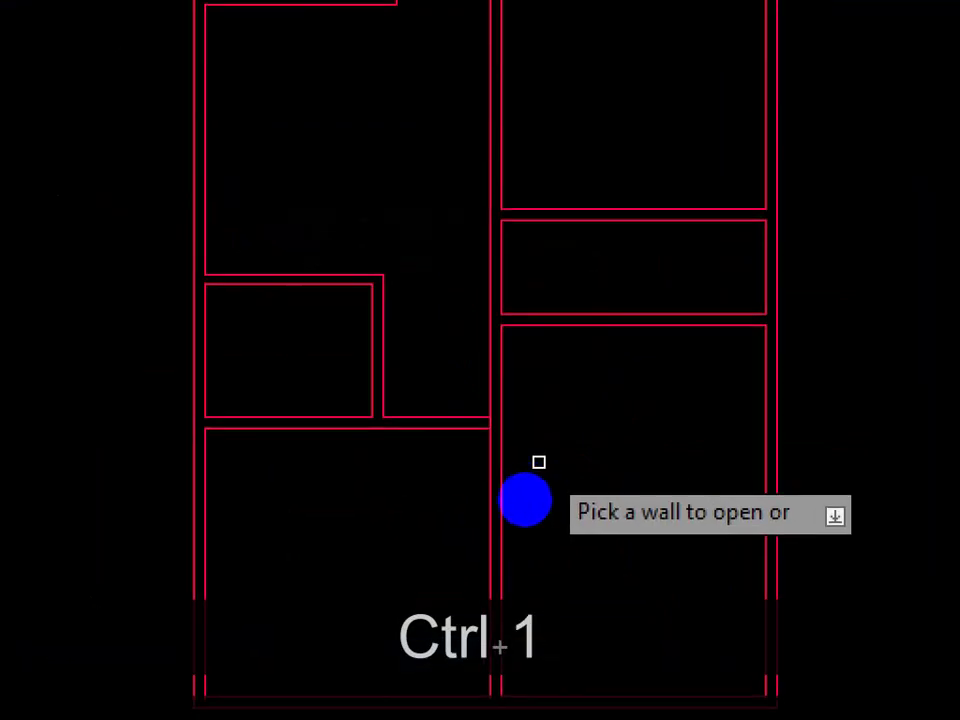
{"action": "left_click", "coordinate": [540, 572]}
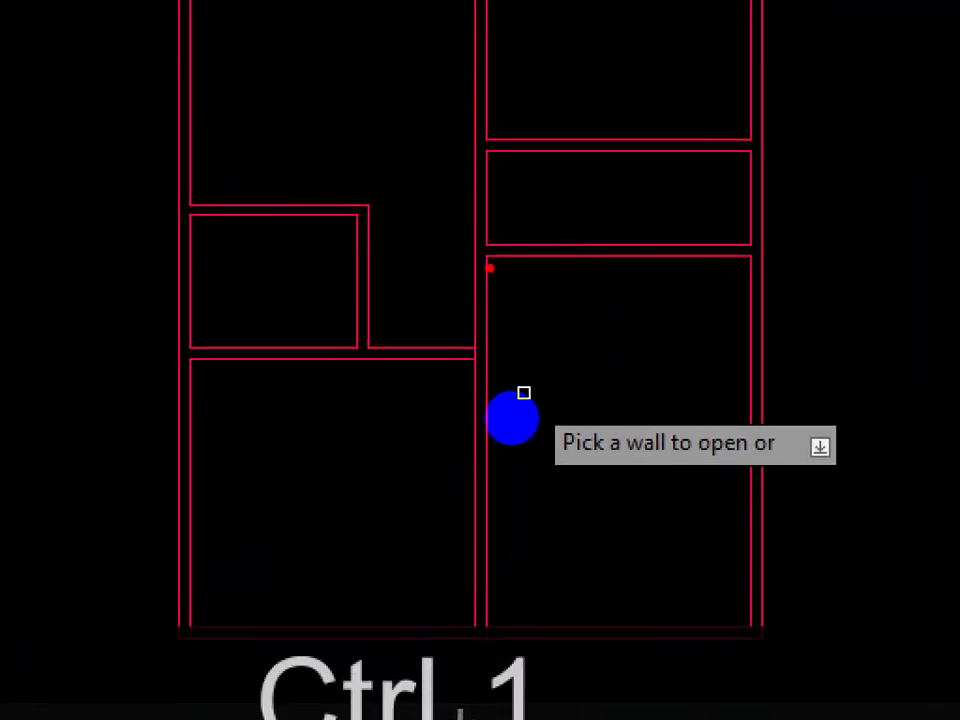
{"action": "left_click_drag", "start_coordinate": [515, 433], "coordinate": [505, 459]}
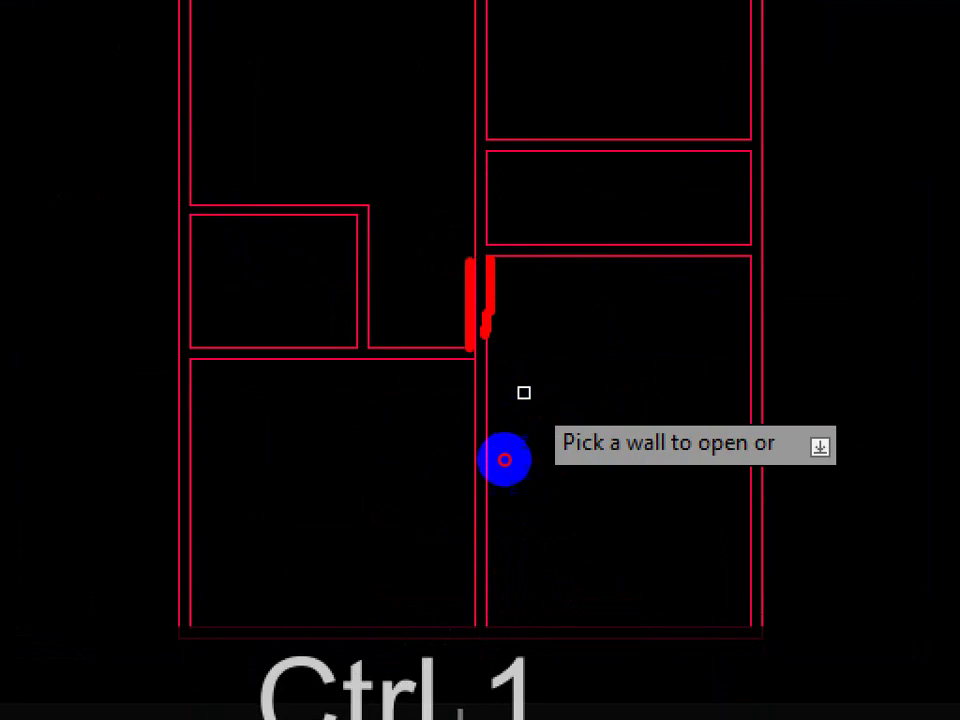
{"action": "key", "text": "Escape"}
Step: Examine the wall corner from which the door's pier width is measured, temporarily marking candidate pick spots on both adjoining walls
{"action": "scroll", "coordinate": [514, 444], "scroll_direction": "up", "scroll_amount": 3}
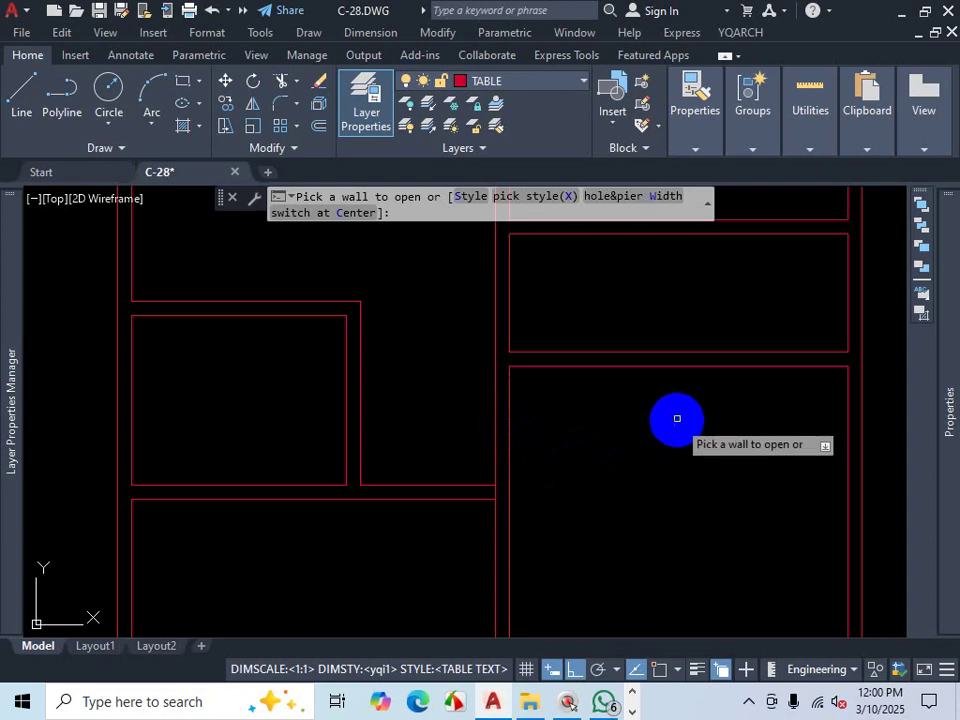
{"action": "key", "text": "ctrl+1"}
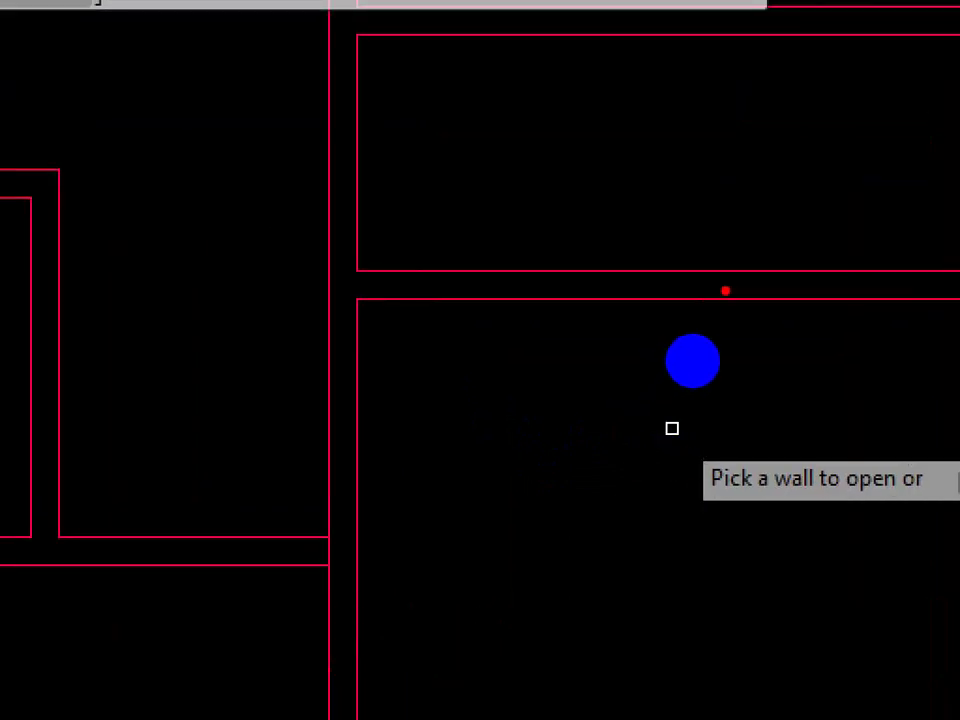
{"action": "left_click_drag", "start_coordinate": [725, 290], "coordinate": [629, 271]}
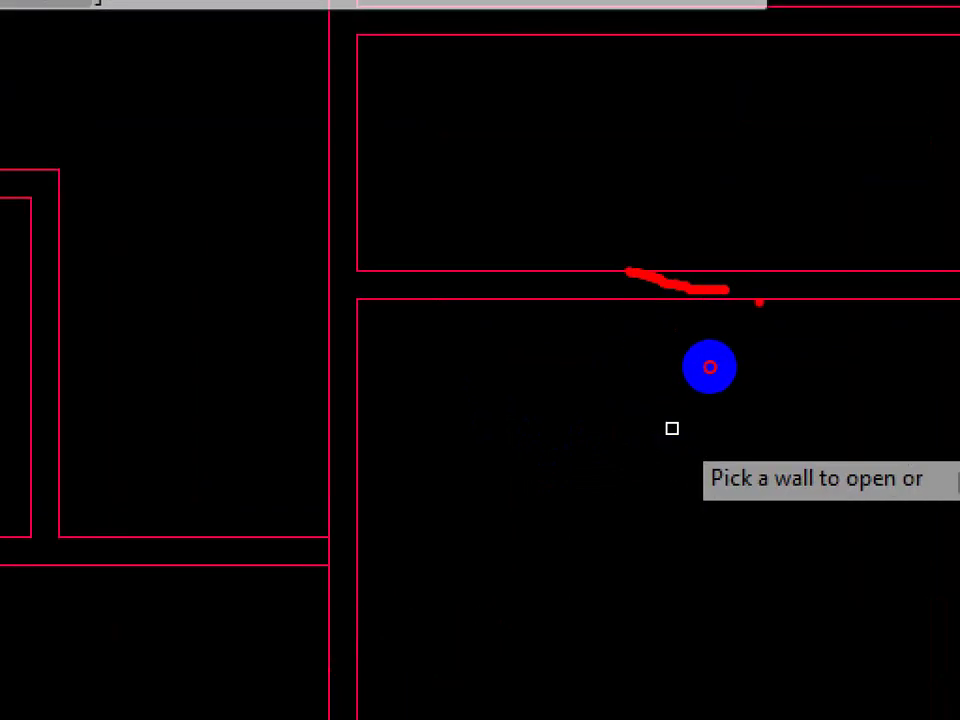
{"action": "mouse_move", "coordinate": [760, 298]}
{"action": "left_mouse_down"}
{"action": "mouse_move", "coordinate": [355, 295]}
{"action": "mouse_move", "coordinate": [347, 435]}
{"action": "left_mouse_up"}
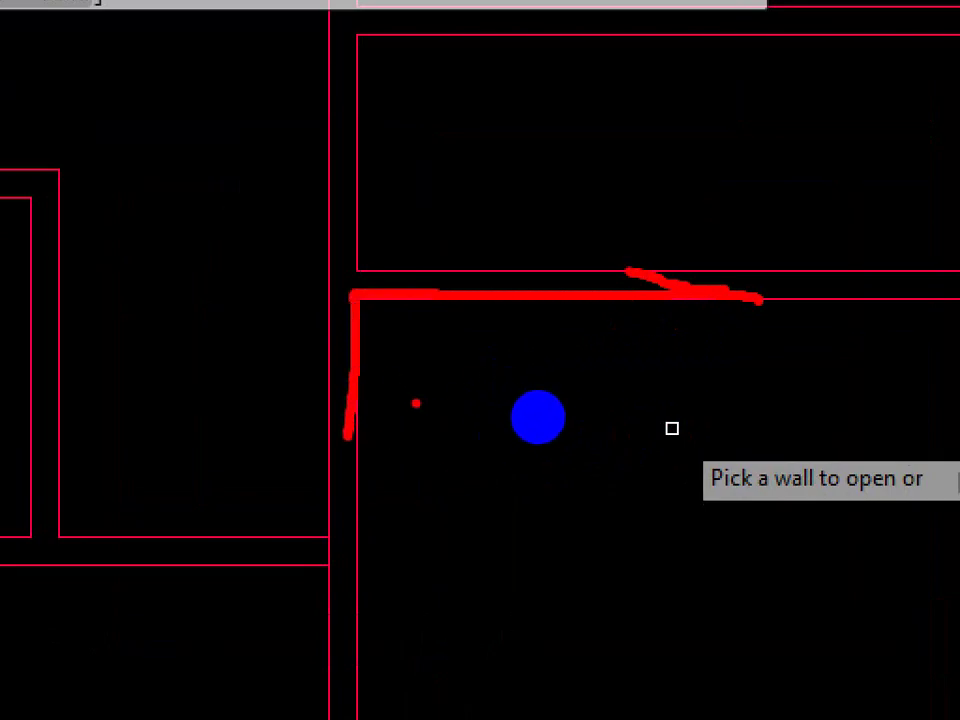
{"action": "key", "text": "Escape"}
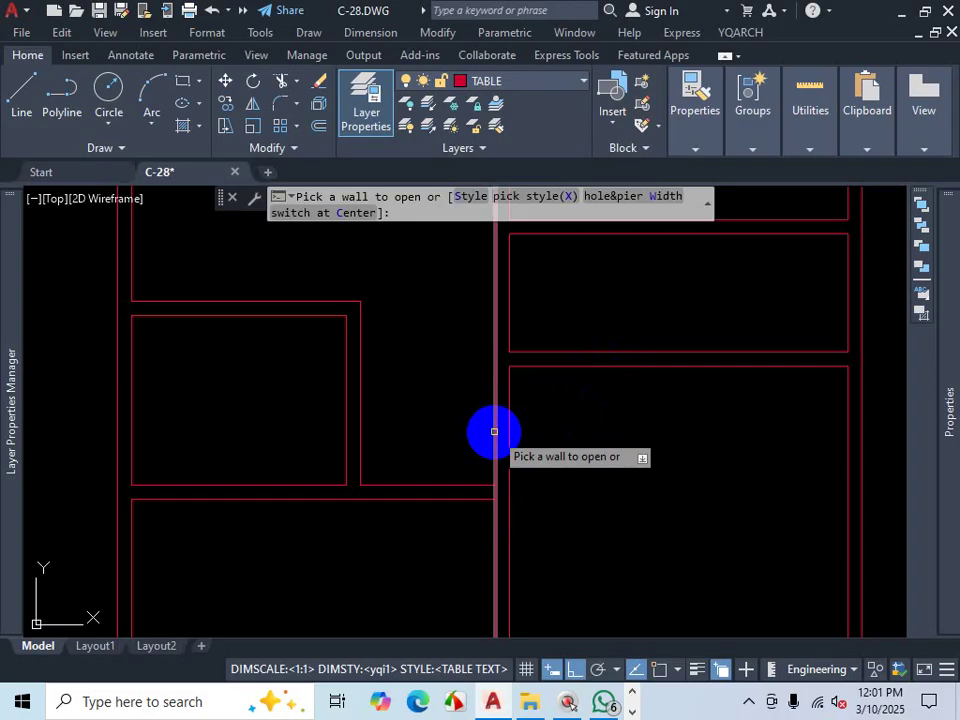
{"action": "key", "text": "ctrl+1"}
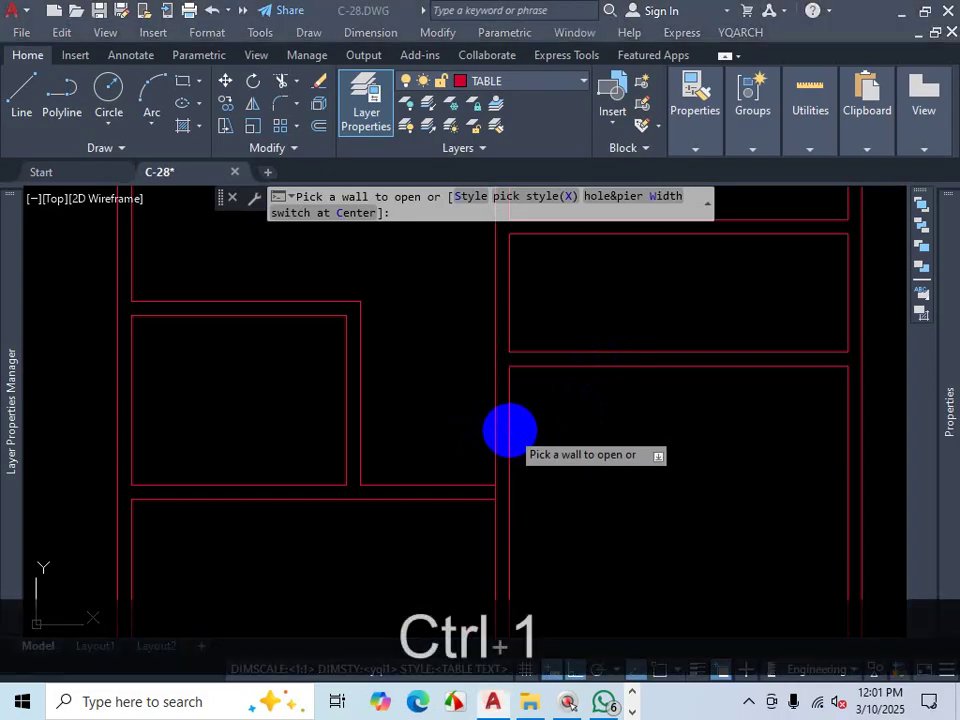
{"action": "left_click_drag", "start_coordinate": [515, 347], "coordinate": [513, 440]}
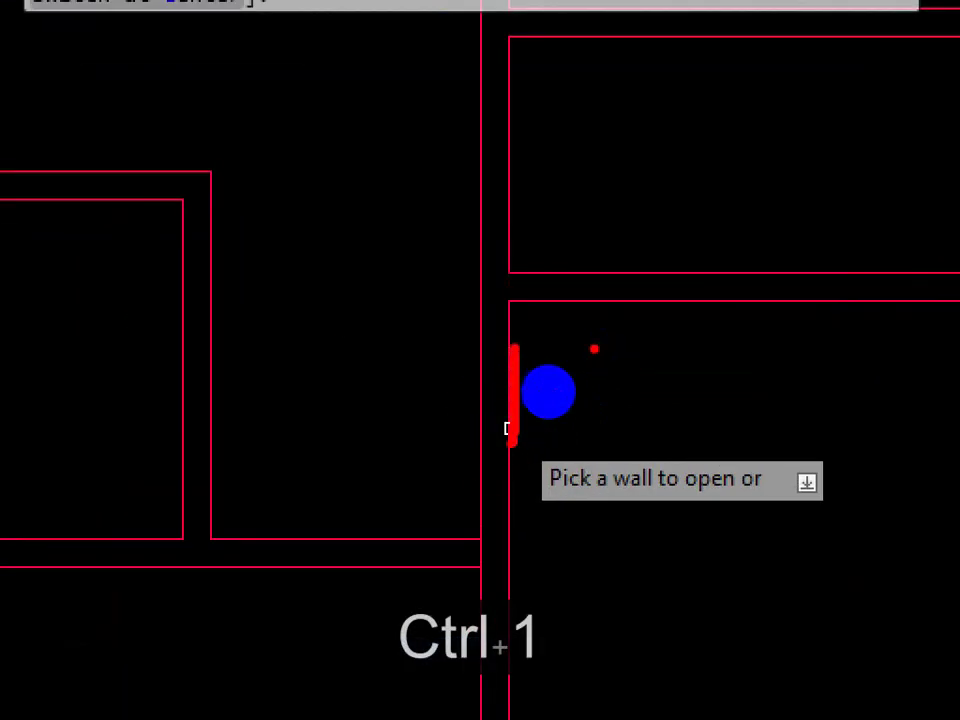
{"action": "left_click_drag", "start_coordinate": [682, 291], "coordinate": [598, 286]}
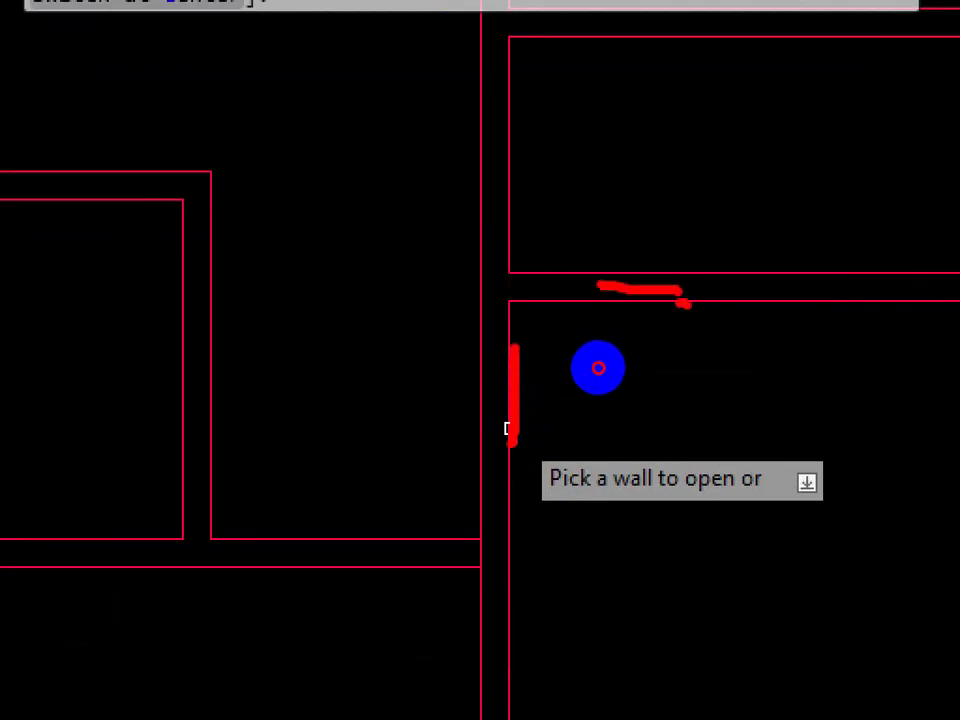
{"action": "left_click_drag", "start_coordinate": [685, 303], "coordinate": [572, 302]}
{"action": "left_click_drag", "start_coordinate": [510, 367], "coordinate": [505, 430]}
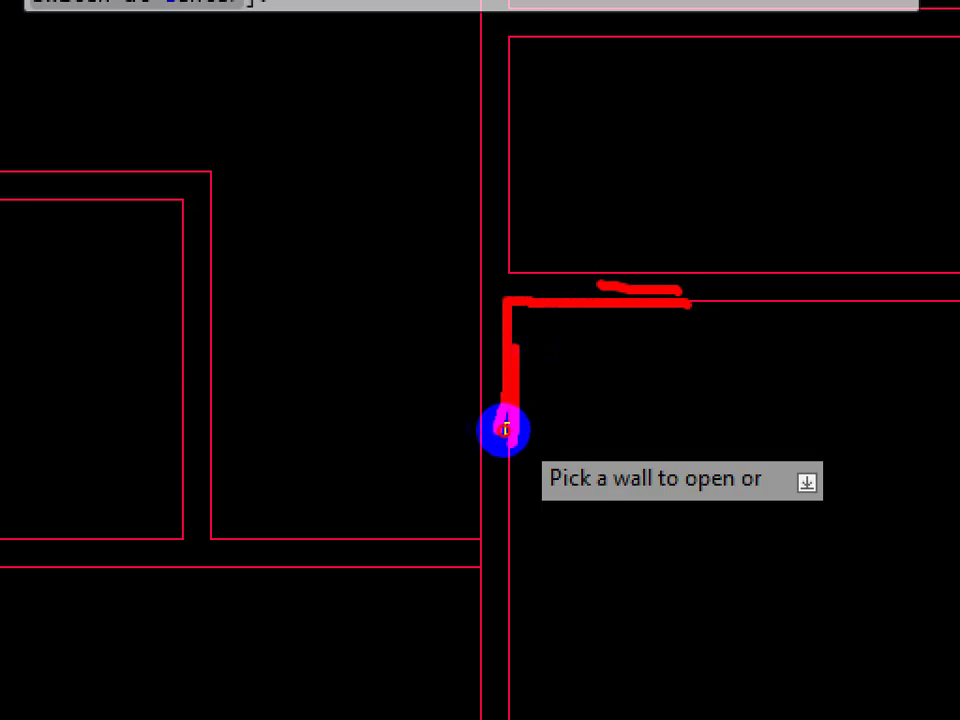
{"action": "key", "text": "Escape"}
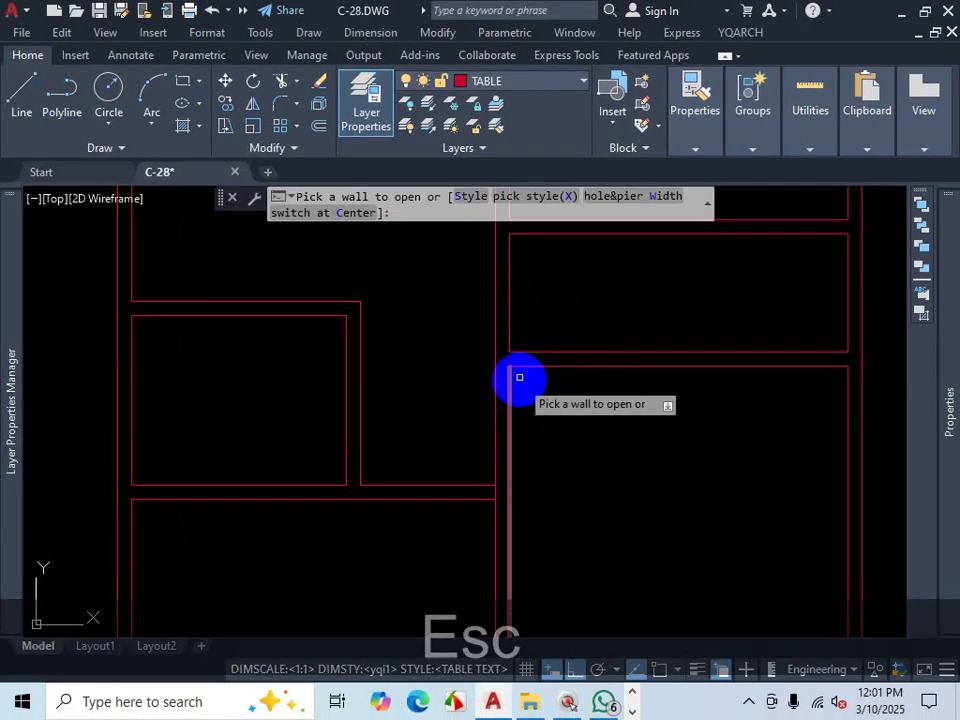
Step: Place the 42-wide door with zero pier in the corridor wall at the lower-right room's upper corner, swinging into that room
{"action": "scroll", "coordinate": [527, 328], "scroll_direction": "down", "scroll_amount": 3}
{"action": "scroll", "coordinate": [527, 328], "scroll_direction": "up", "scroll_amount": 2}
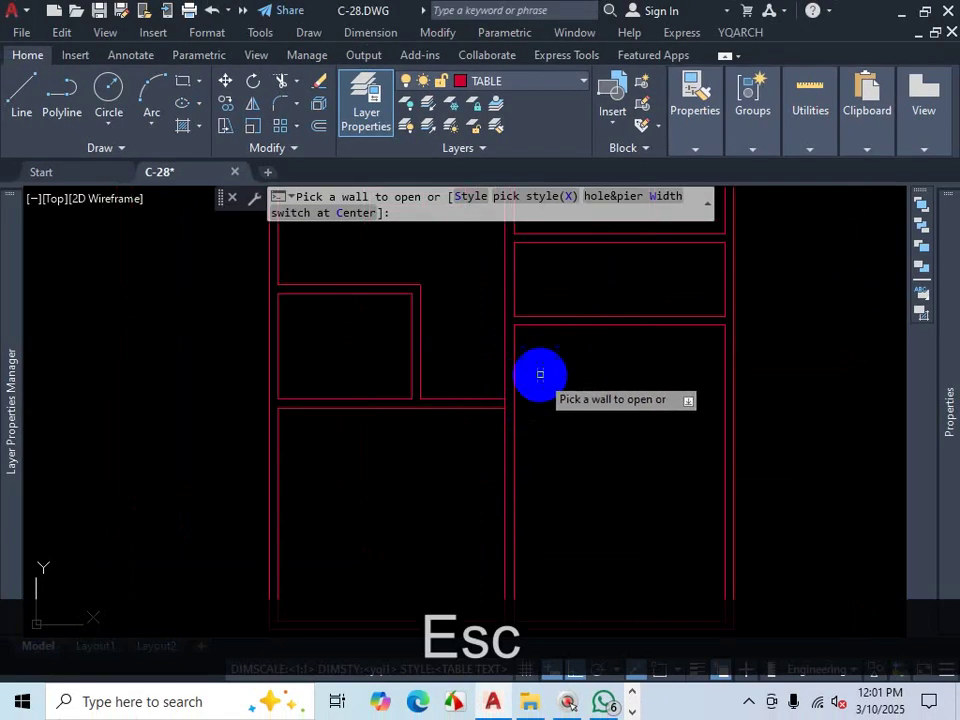
{"action": "scroll", "coordinate": [540, 374], "scroll_direction": "down", "scroll_amount": 2}
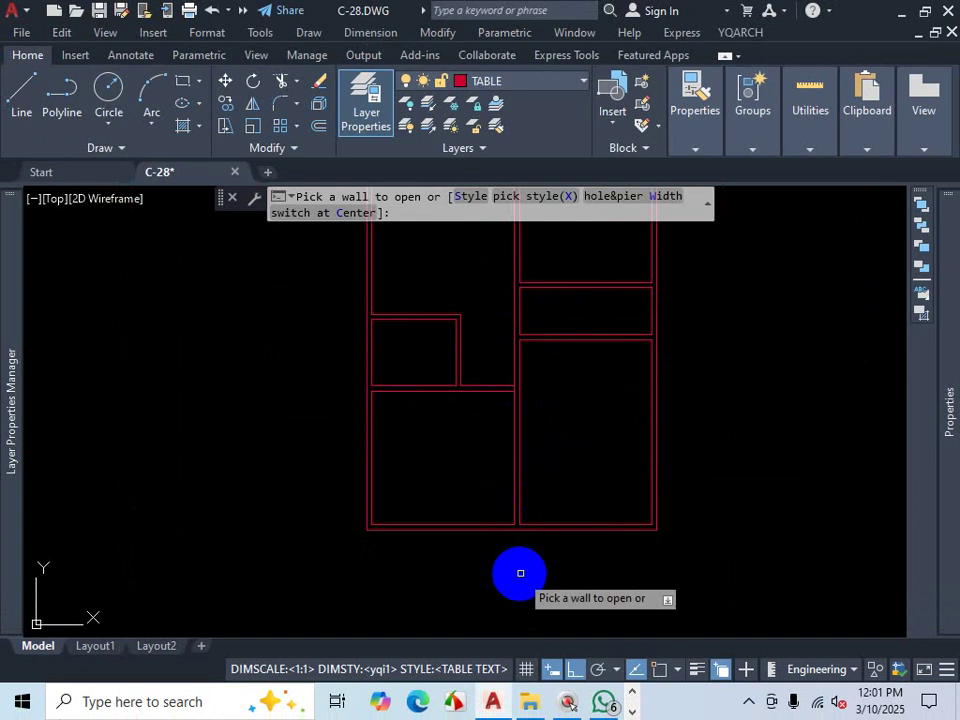
{"action": "scroll", "coordinate": [503, 353], "scroll_direction": "up", "scroll_amount": 3}
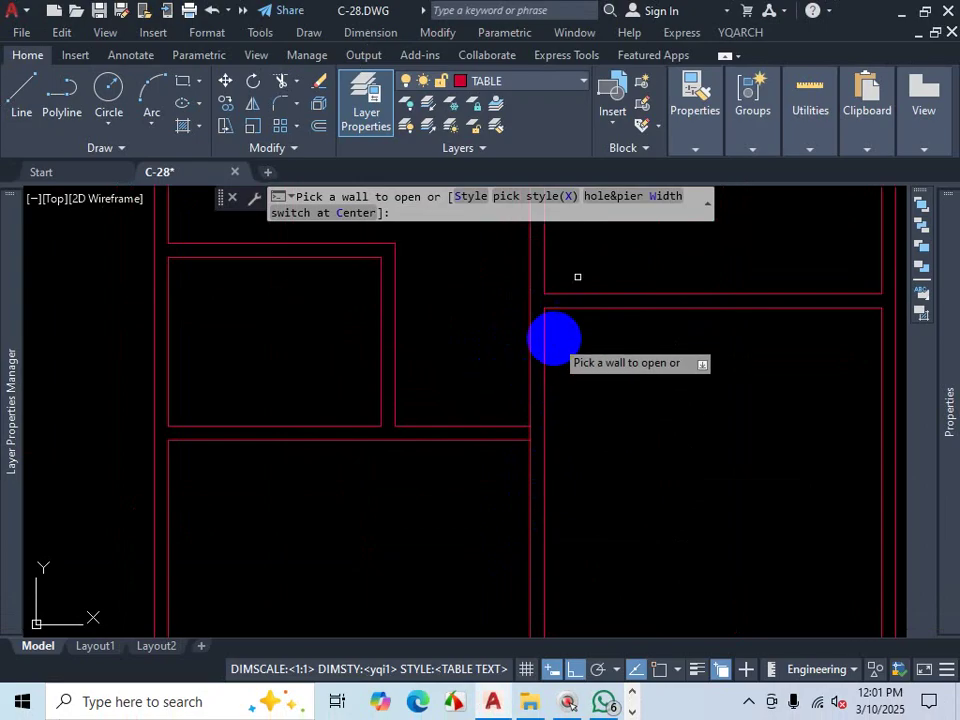
{"action": "left_click", "coordinate": [535, 340]}
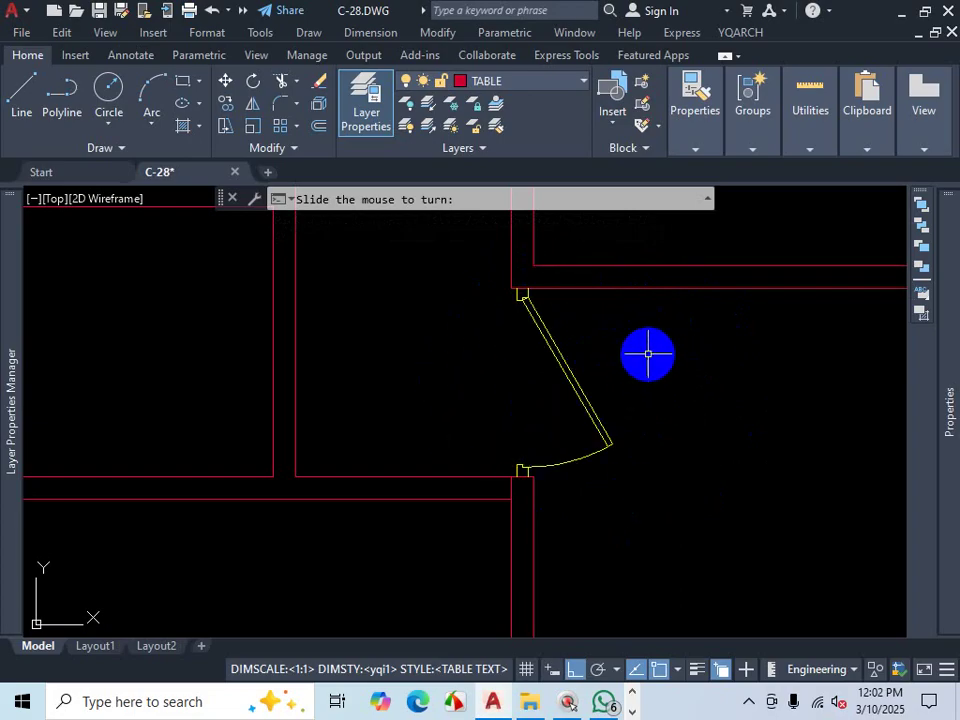
{"action": "left_click", "coordinate": [648, 353]}
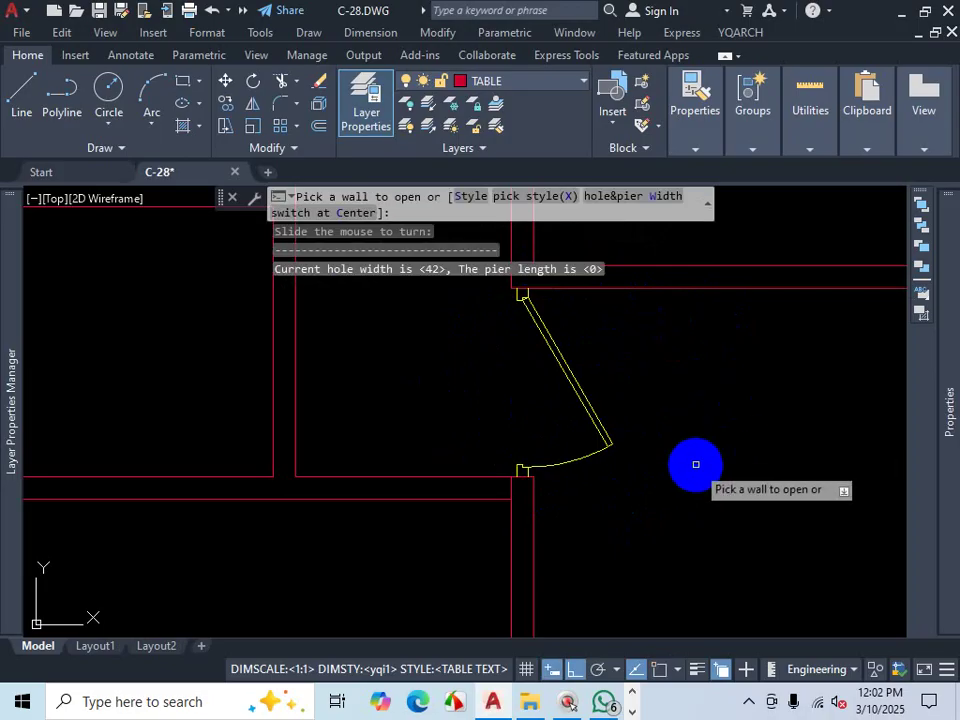
Step: Choose DR_CDR1 as the default door type and accept a hole width of 42 with a pier width of 0
{"action": "scroll", "coordinate": [695, 400], "scroll_direction": "down", "scroll_amount": 6}
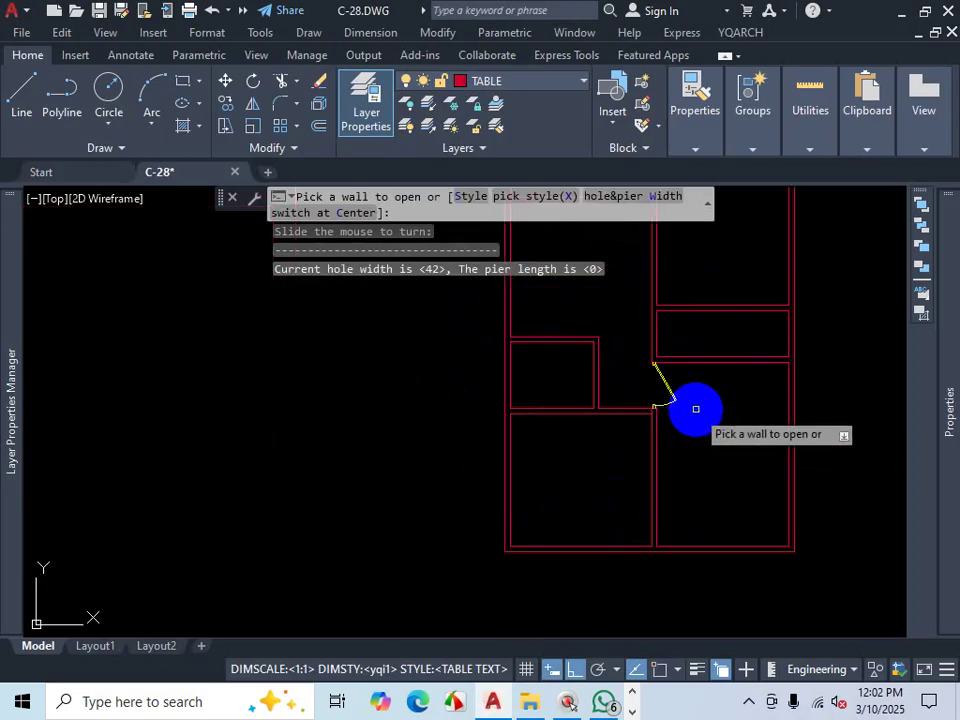
{"action": "scroll", "coordinate": [675, 458], "scroll_direction": "down", "scroll_amount": 4}
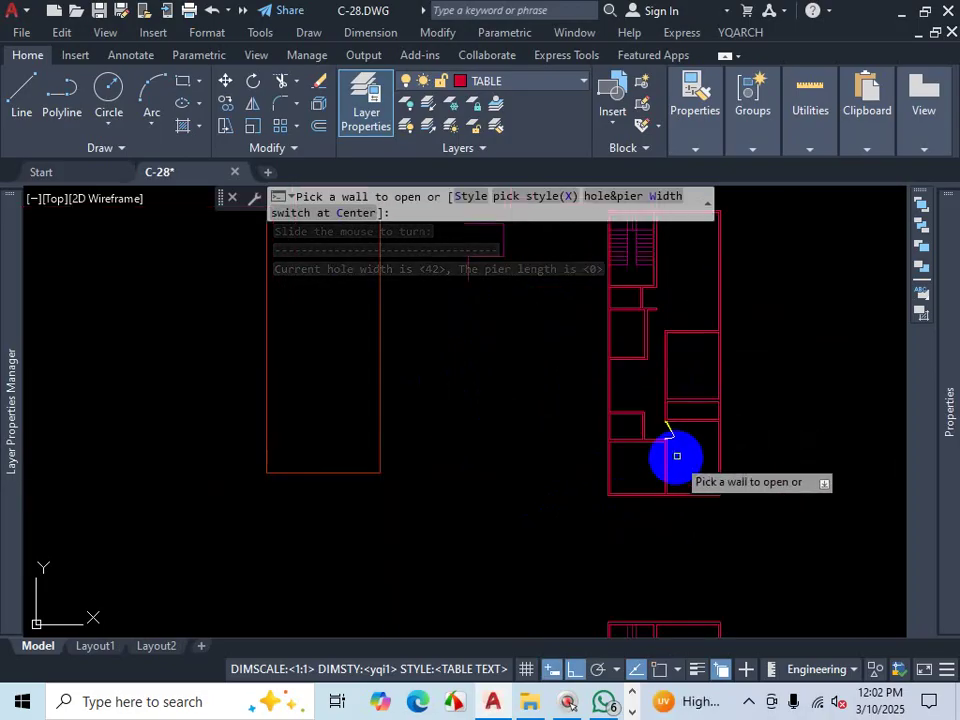
{"action": "scroll", "coordinate": [686, 321], "scroll_direction": "up", "scroll_amount": 2}
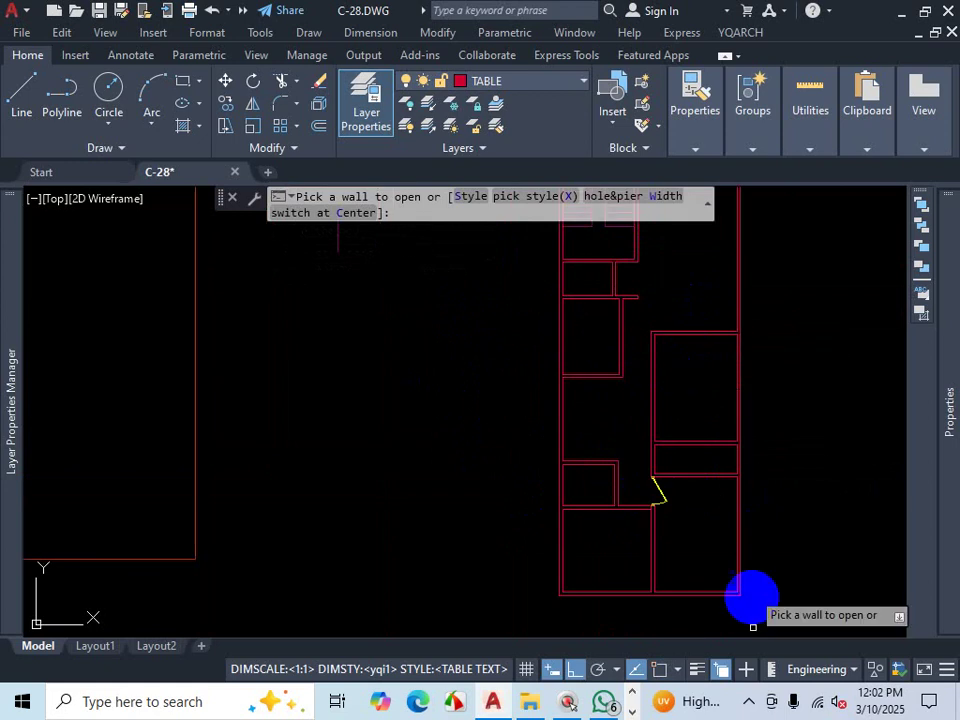
{"action": "left_click", "coordinate": [752, 705]}
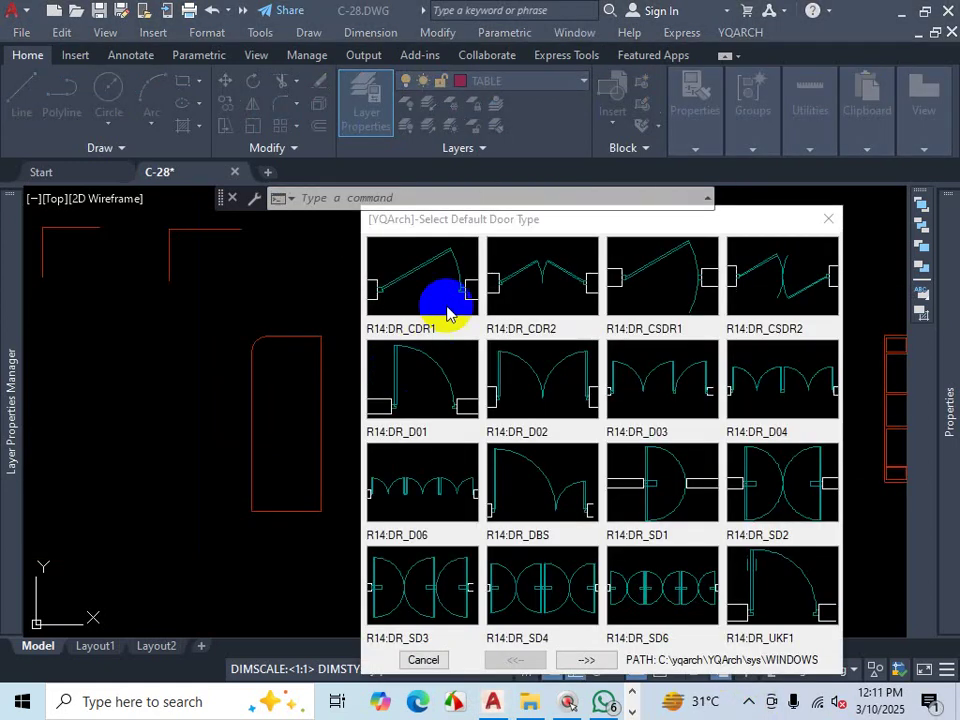
{"action": "double_click", "coordinate": [437, 293]}
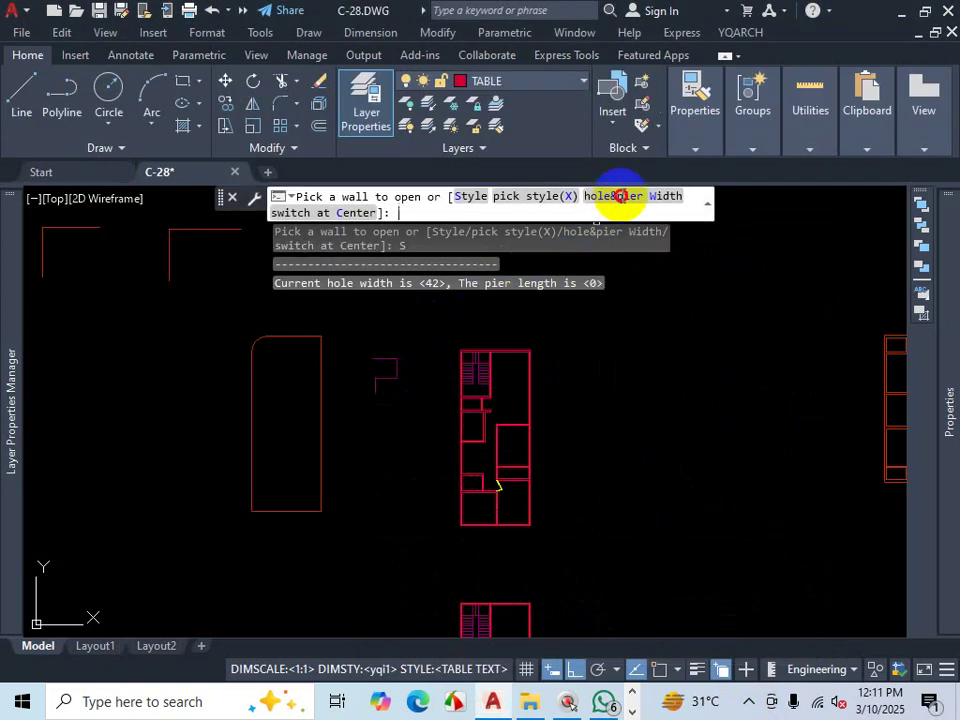
{"action": "left_click", "coordinate": [621, 196]}
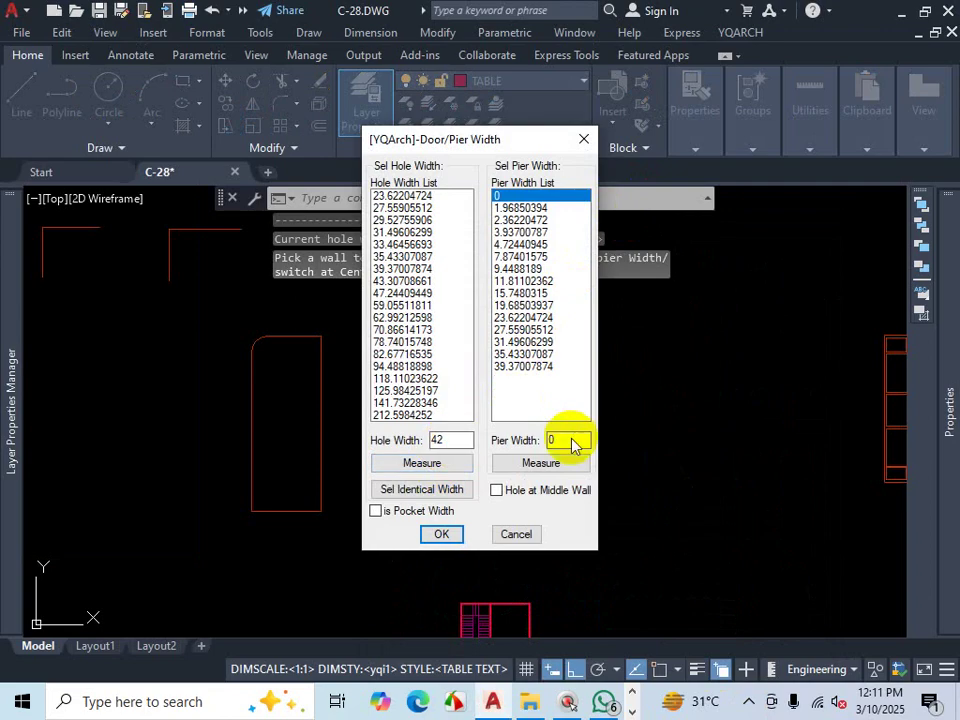
{"action": "left_click", "coordinate": [441, 534]}
Step: Place the 42-wide door with zero pier in the lower-left bedroom's upper wall, beside the corridor's lower-right corner, swinging into that bedroom
{"action": "scroll", "coordinate": [484, 500], "scroll_direction": "up", "scroll_amount": 5}
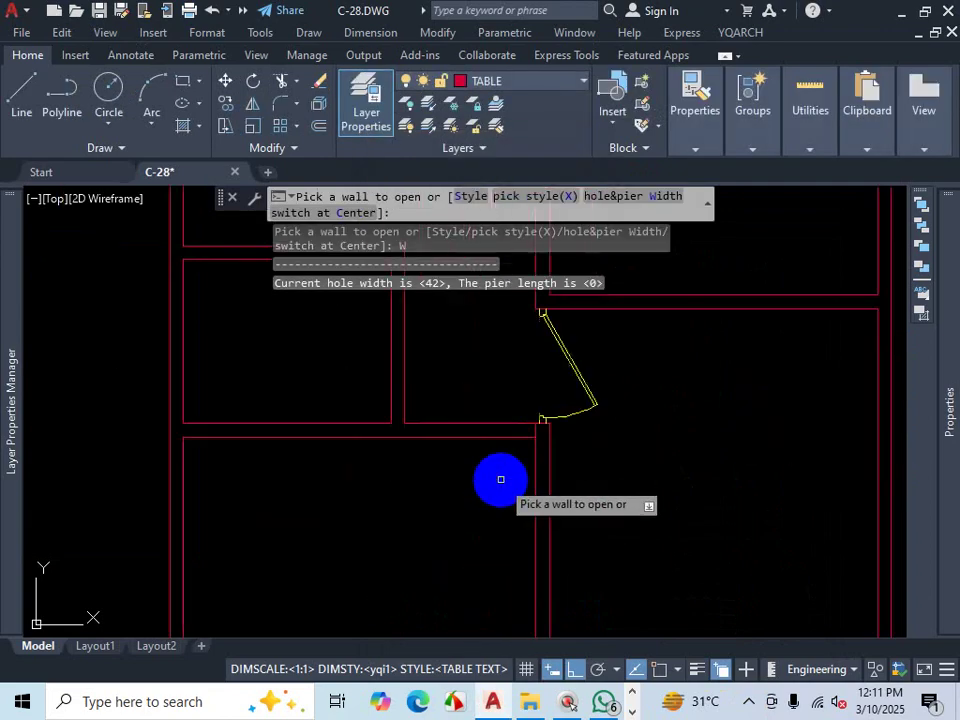
{"action": "scroll", "coordinate": [505, 470], "scroll_direction": "up", "scroll_amount": 3}
{"action": "scroll", "coordinate": [510, 430], "scroll_direction": "down", "scroll_amount": 3}
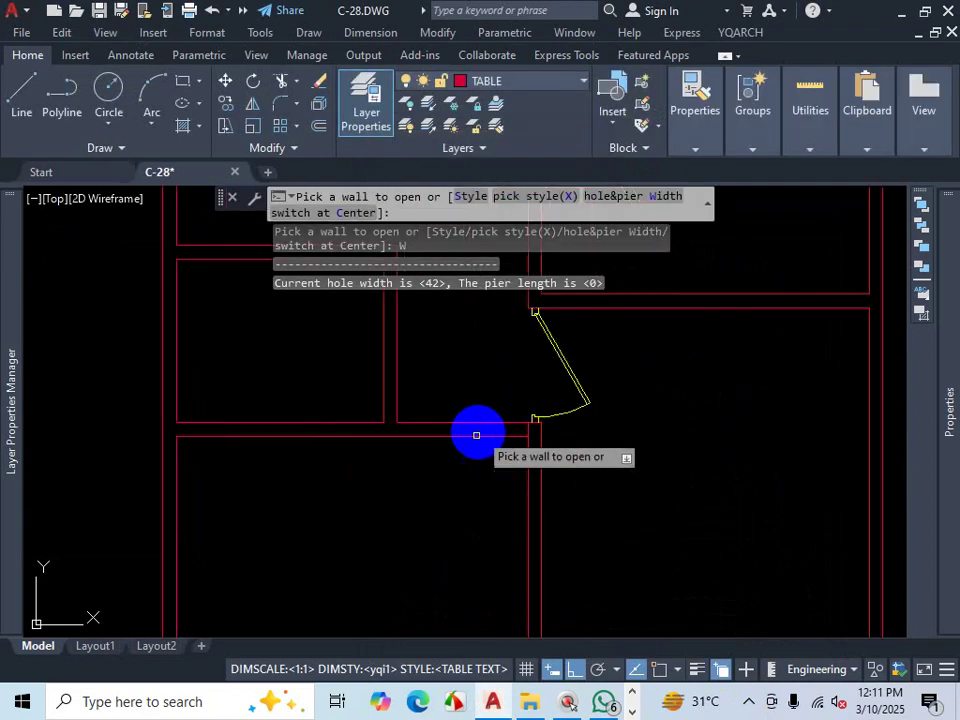
{"action": "scroll", "coordinate": [435, 394], "scroll_direction": "down", "scroll_amount": 3}
{"action": "scroll", "coordinate": [440, 395], "scroll_direction": "up", "scroll_amount": 3}
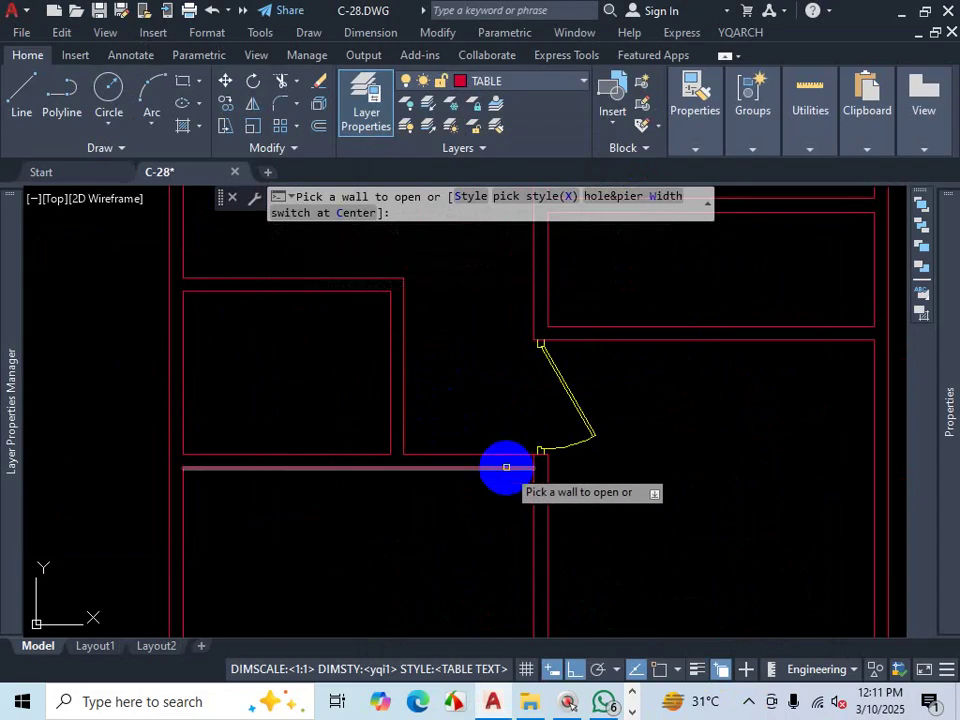
{"action": "left_click", "coordinate": [506, 467]}
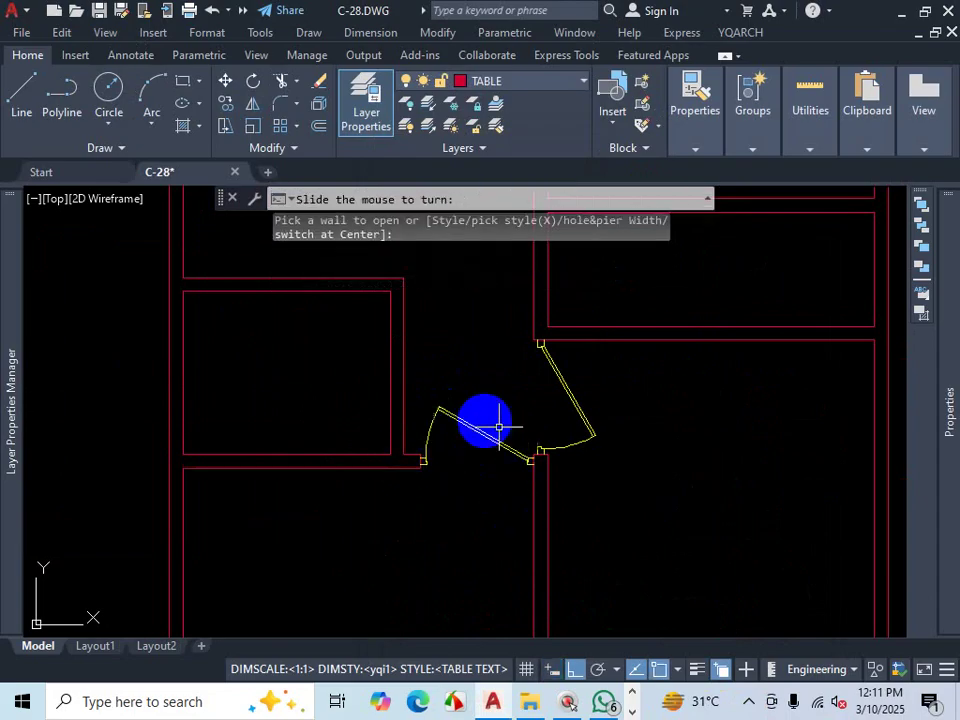
{"action": "scroll", "coordinate": [494, 506], "scroll_direction": "up", "scroll_amount": 2}
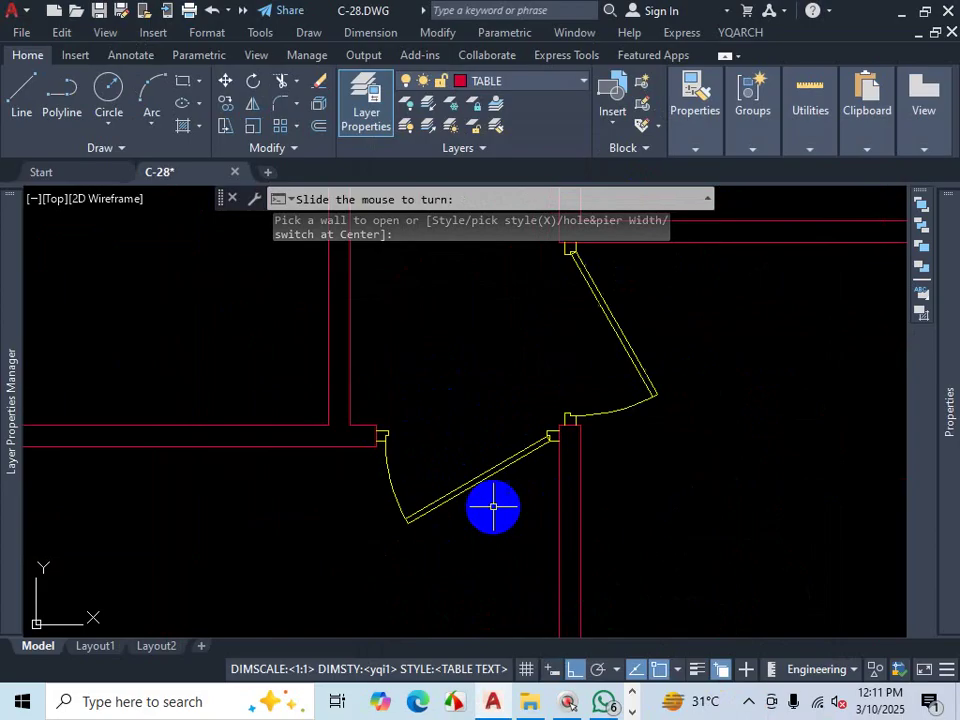
{"action": "scroll", "coordinate": [494, 507], "scroll_direction": "down", "scroll_amount": 2}
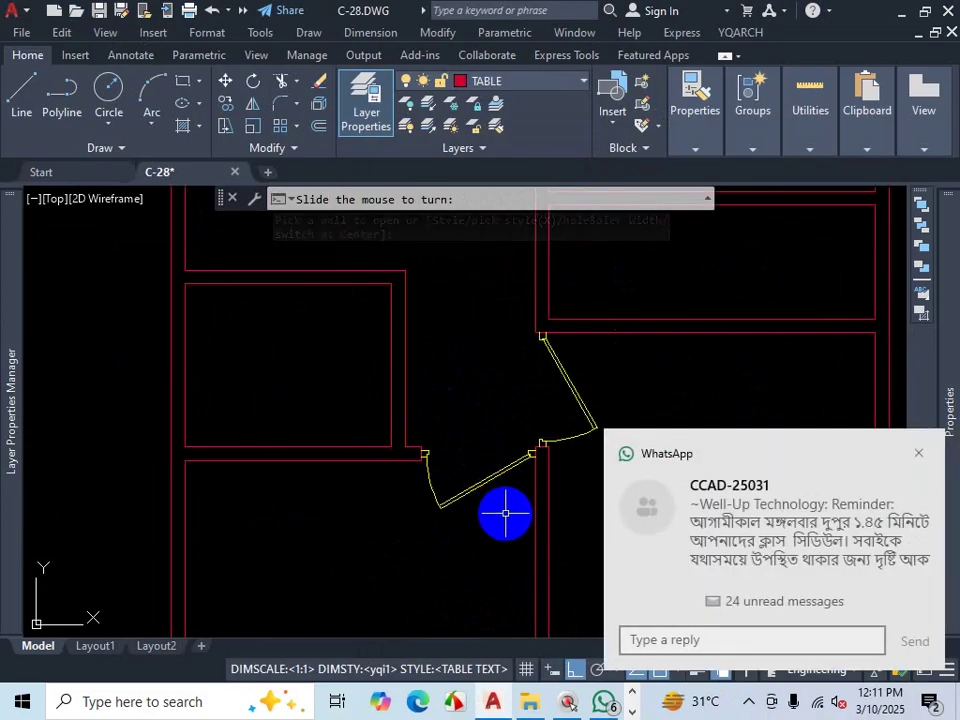
{"action": "left_click", "coordinate": [505, 513]}
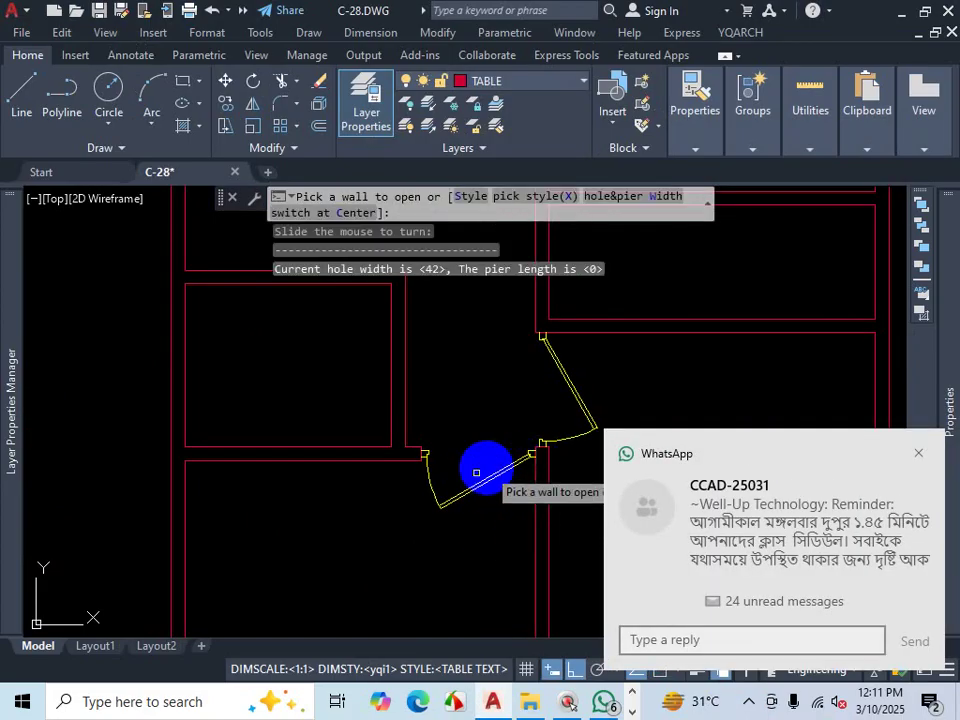
Step: Examine the upper-left corner of the middle-right bedroom, temporarily marking the pier distance from its upper wall down to the door opening
{"action": "scroll", "coordinate": [536, 540], "scroll_direction": "down", "scroll_amount": 2}
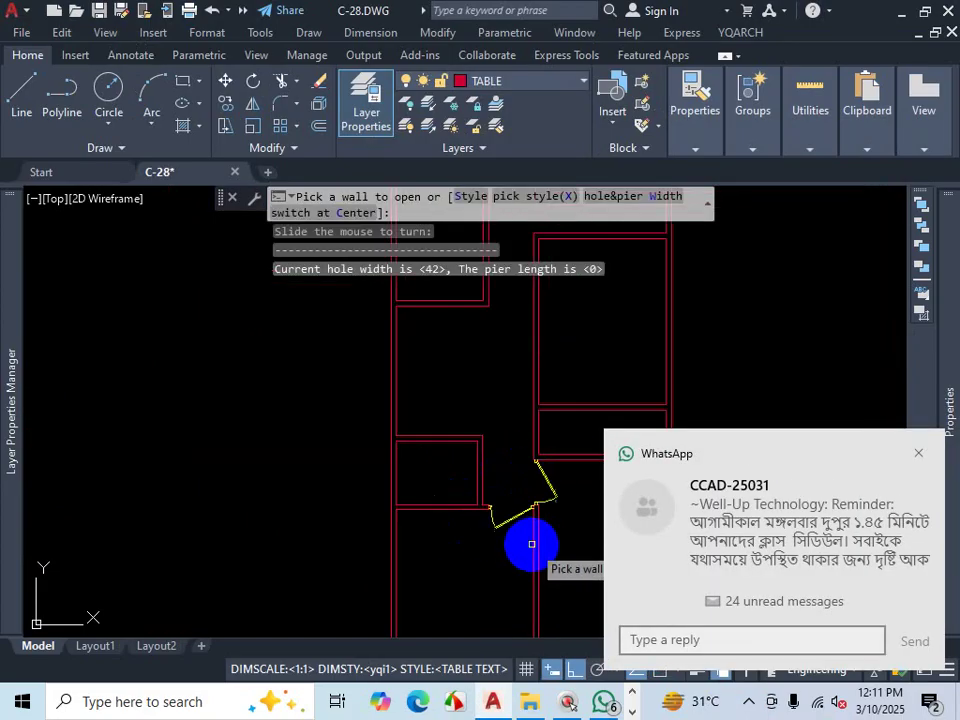
{"action": "scroll", "coordinate": [542, 370], "scroll_direction": "up", "scroll_amount": 5}
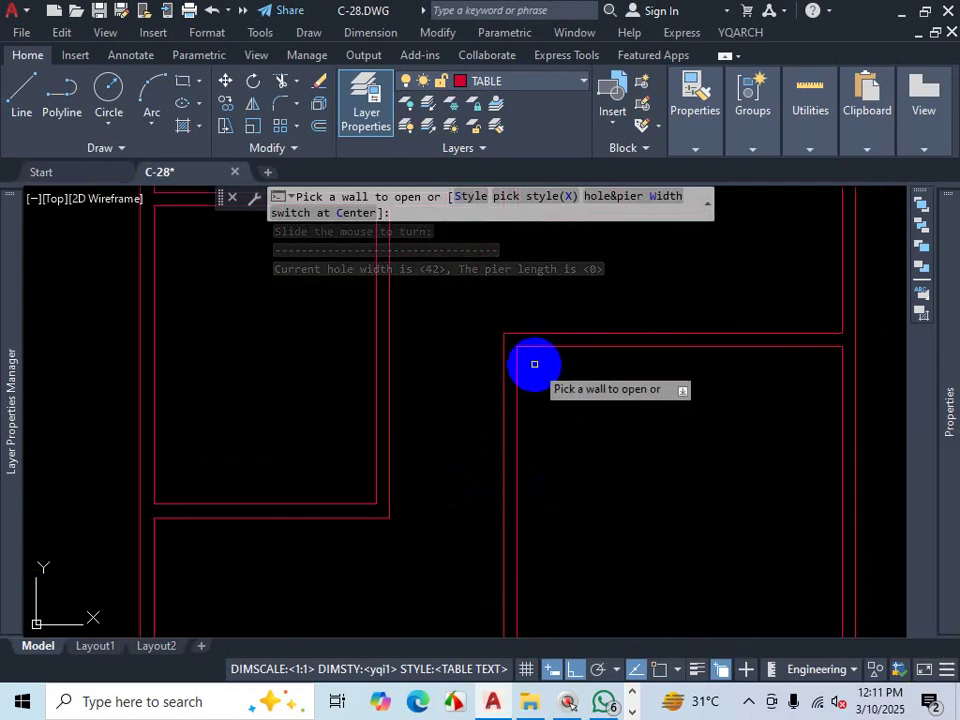
{"action": "key", "text": "ctrl+1"}
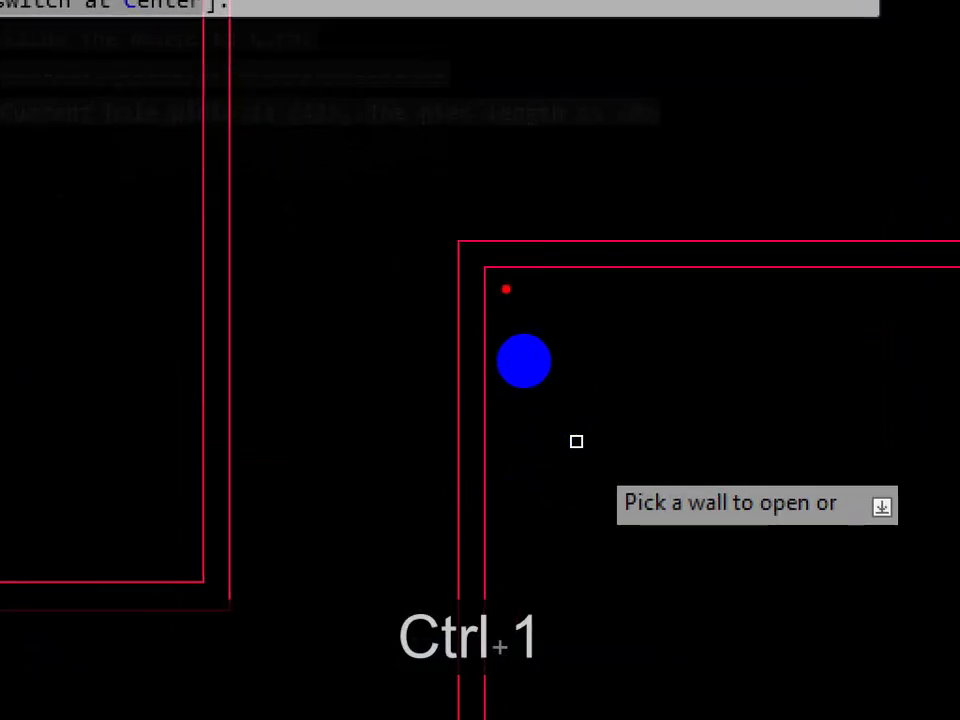
{"action": "left_click_drag", "start_coordinate": [420, 483], "coordinate": [525, 478]}
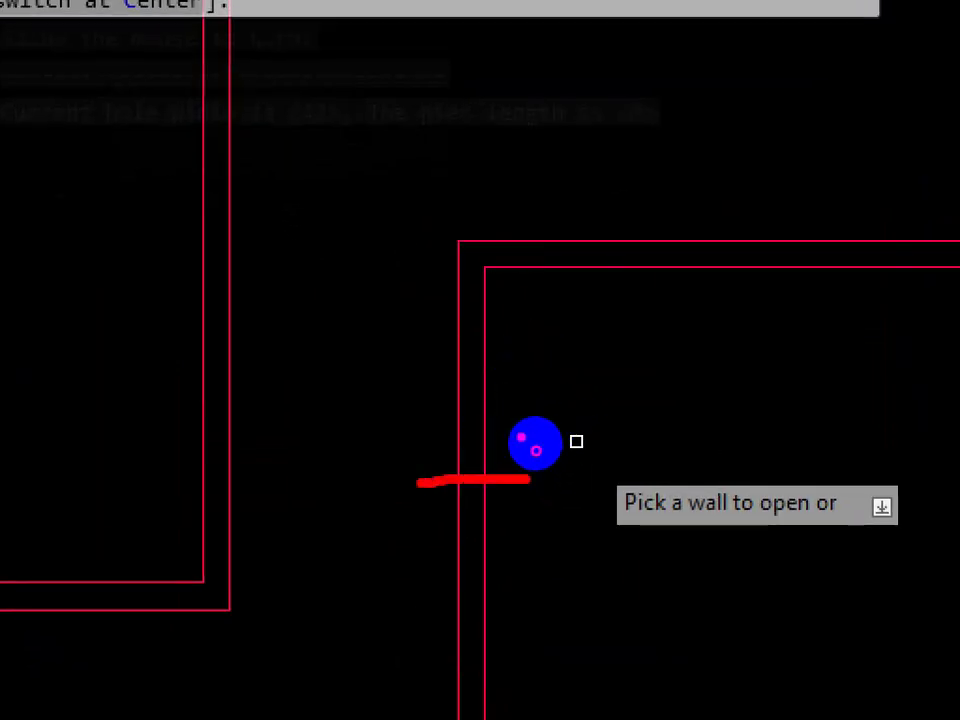
{"action": "mouse_move", "coordinate": [516, 262]}
{"action": "left_mouse_down"}
{"action": "mouse_move", "coordinate": [516, 478]}
{"action": "mouse_move", "coordinate": [505, 470]}
{"action": "left_mouse_up"}
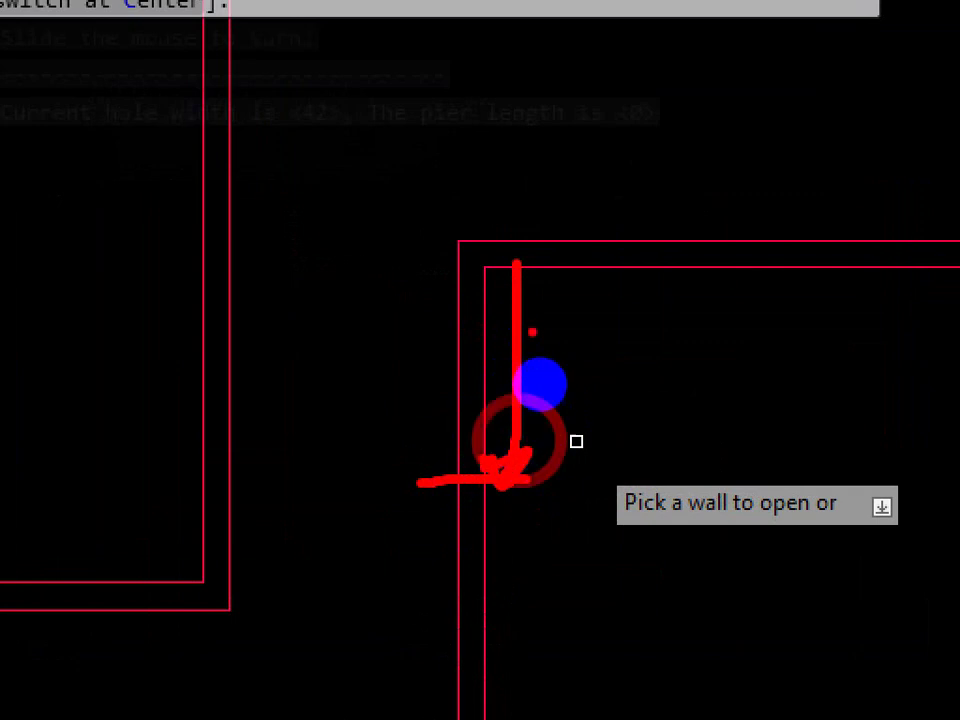
{"action": "key", "text": "Escape"}
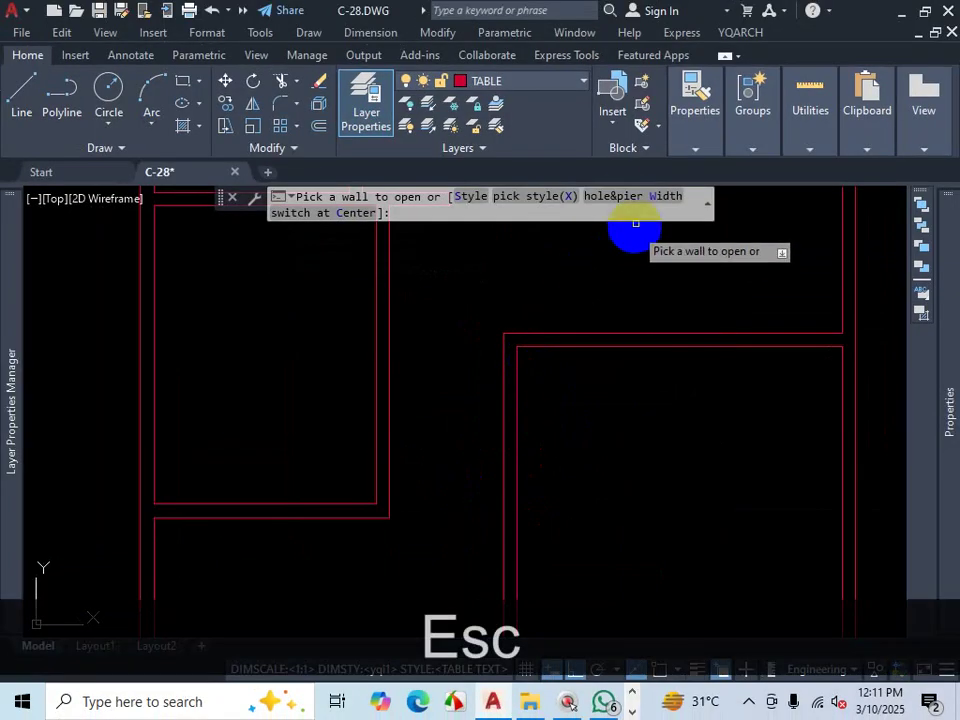
Step: Set the pier width to 24 and place the 42-wide door in the middle-right bedroom's corridor wall near its upper corner, swinging inward
{"action": "left_click", "coordinate": [618, 197]}
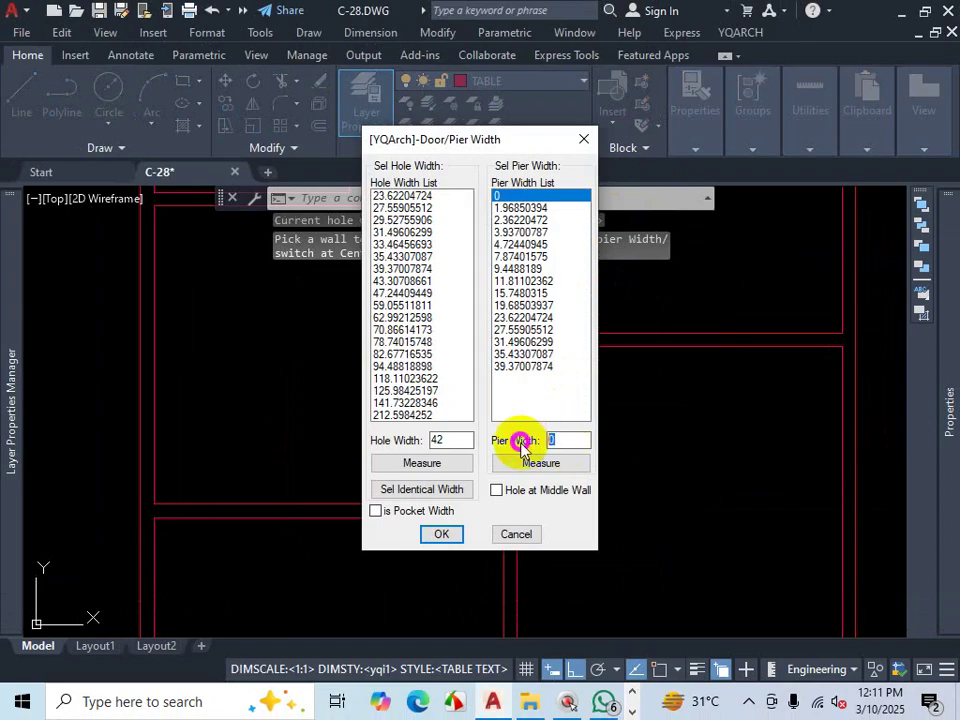
{"action": "type", "text": "24"}
{"action": "left_click", "coordinate": [441, 534]}
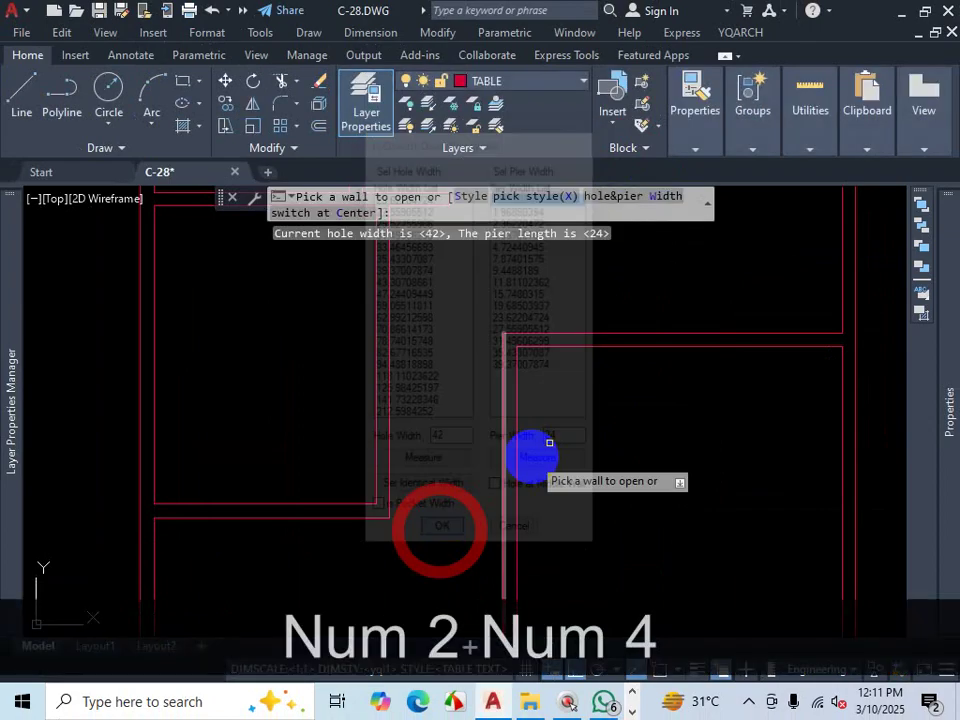
{"action": "scroll", "coordinate": [553, 380], "scroll_direction": "up", "scroll_amount": 2}
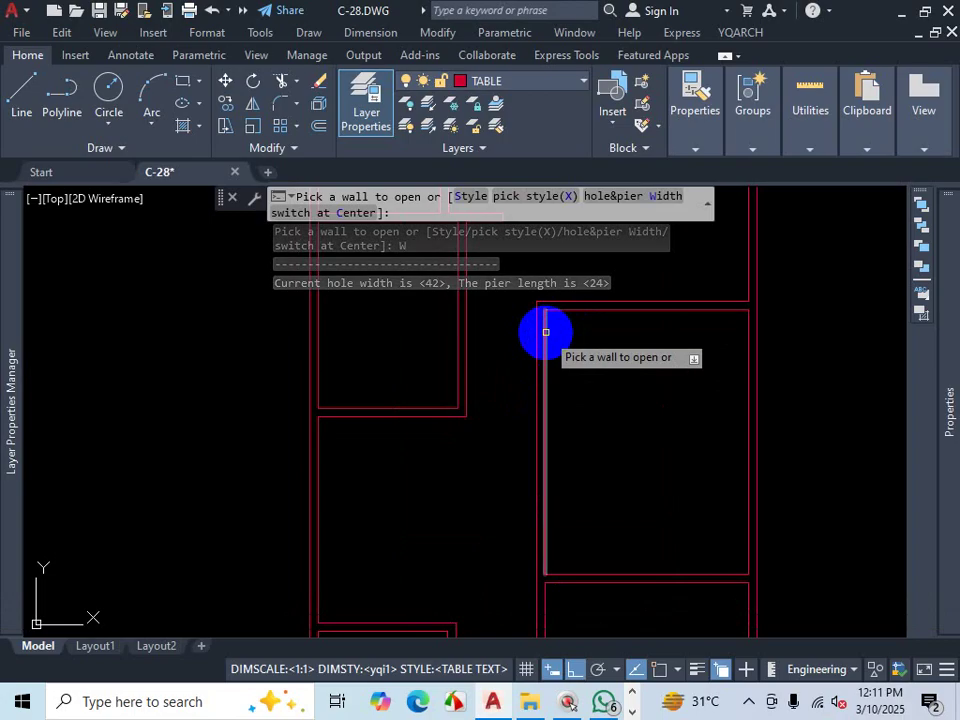
{"action": "left_click", "coordinate": [545, 332]}
{"action": "scroll", "coordinate": [583, 322], "scroll_direction": "up", "scroll_amount": 2}
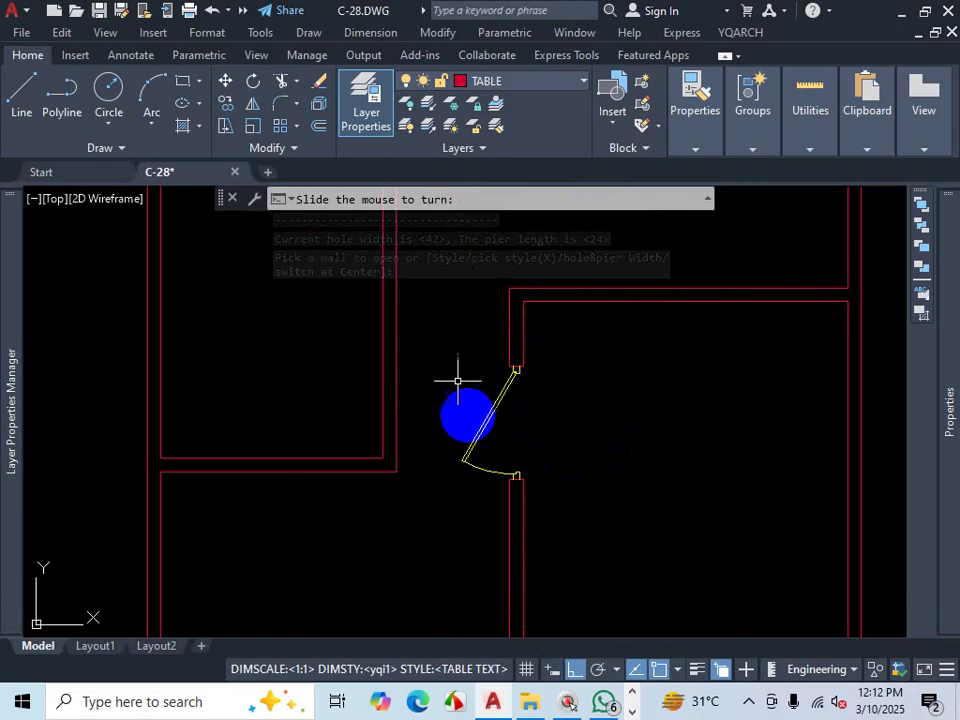
{"action": "left_click", "coordinate": [587, 364]}
Step: Open PROJECT-1.pdf from the WhatsApp chat, check the bathroom door positions in the reference plan, and return to AutoCAD
{"action": "scroll", "coordinate": [624, 497], "scroll_direction": "down", "scroll_amount": 5}
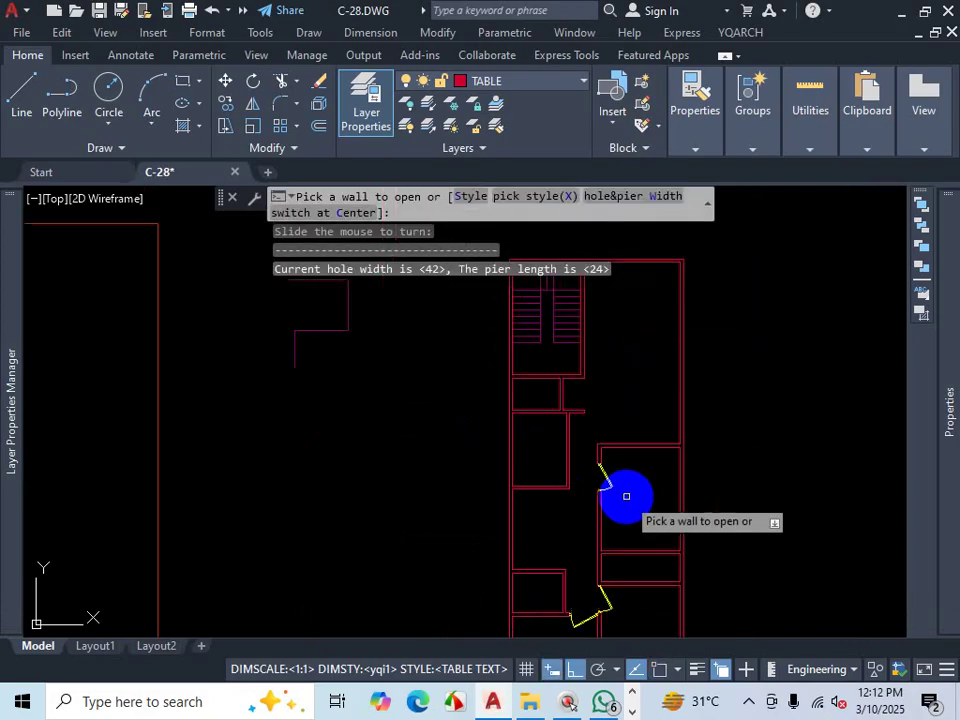
{"action": "scroll", "coordinate": [587, 510], "scroll_direction": "down", "scroll_amount": 1}
{"action": "scroll", "coordinate": [570, 530], "scroll_direction": "up", "scroll_amount": 3}
{"action": "scroll", "coordinate": [544, 561], "scroll_direction": "up", "scroll_amount": 3}
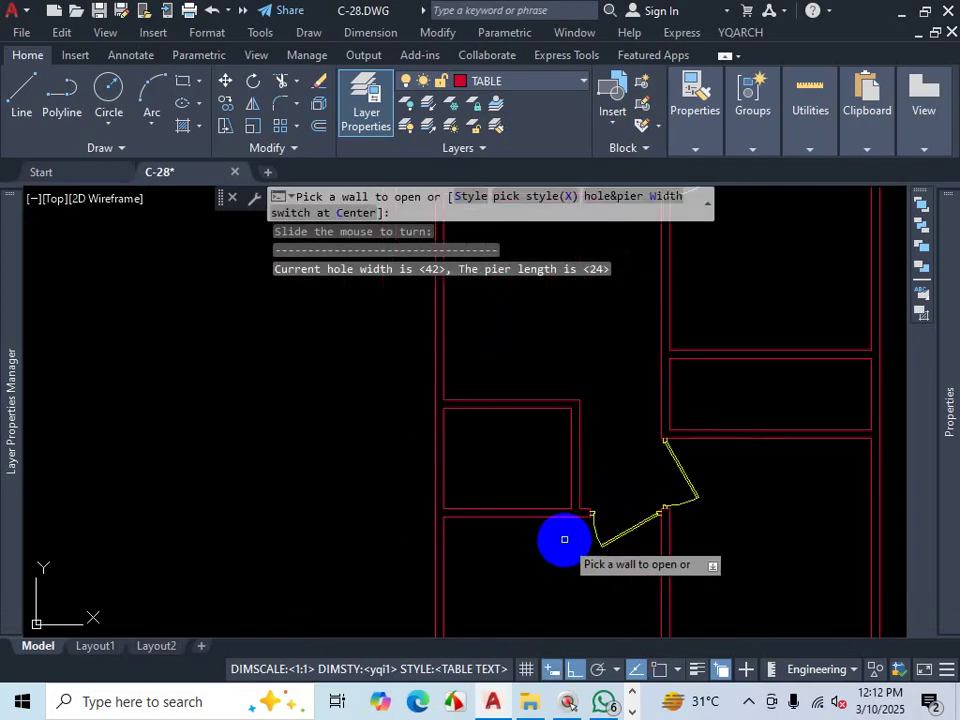
{"action": "left_click", "coordinate": [610, 706]}
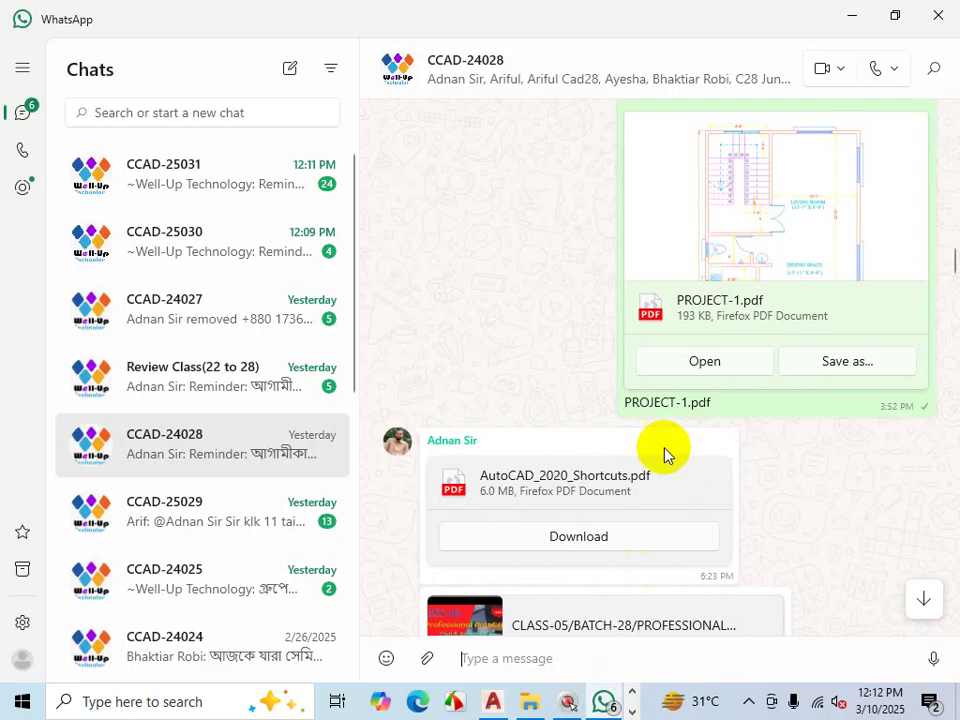
{"action": "left_click", "coordinate": [688, 374]}
{"action": "scroll", "coordinate": [530, 410], "scroll_direction": "down", "scroll_amount": 5}
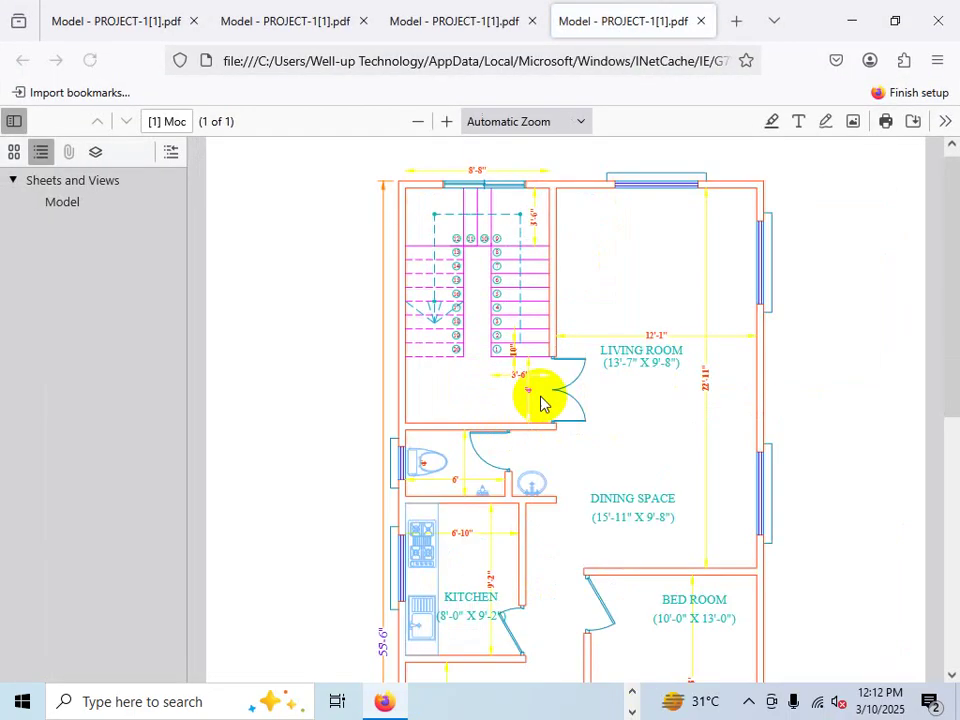
{"action": "scroll", "coordinate": [555, 421], "scroll_direction": "down", "scroll_amount": 1}
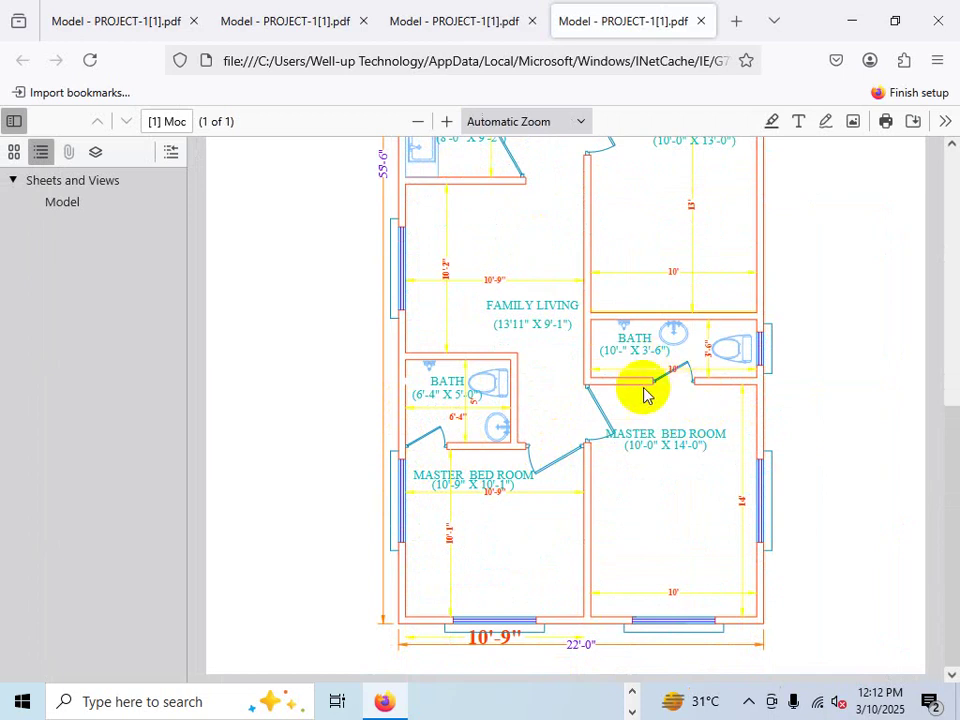
{"action": "scroll", "coordinate": [589, 392], "scroll_direction": "up", "scroll_amount": 5}
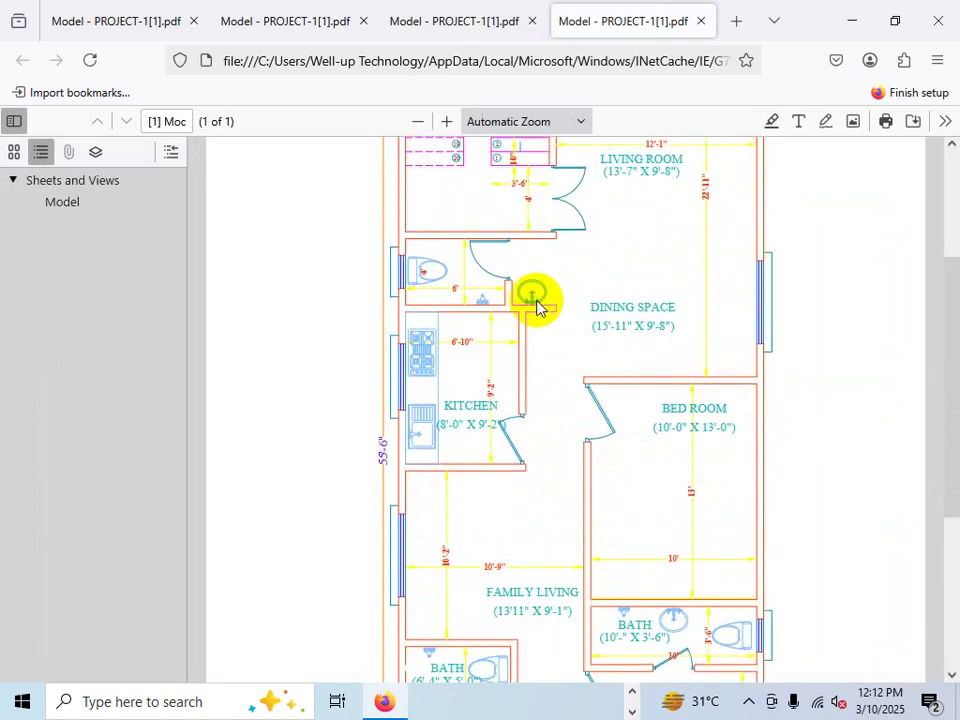
{"action": "scroll", "coordinate": [514, 238], "scroll_direction": "down", "scroll_amount": 3}
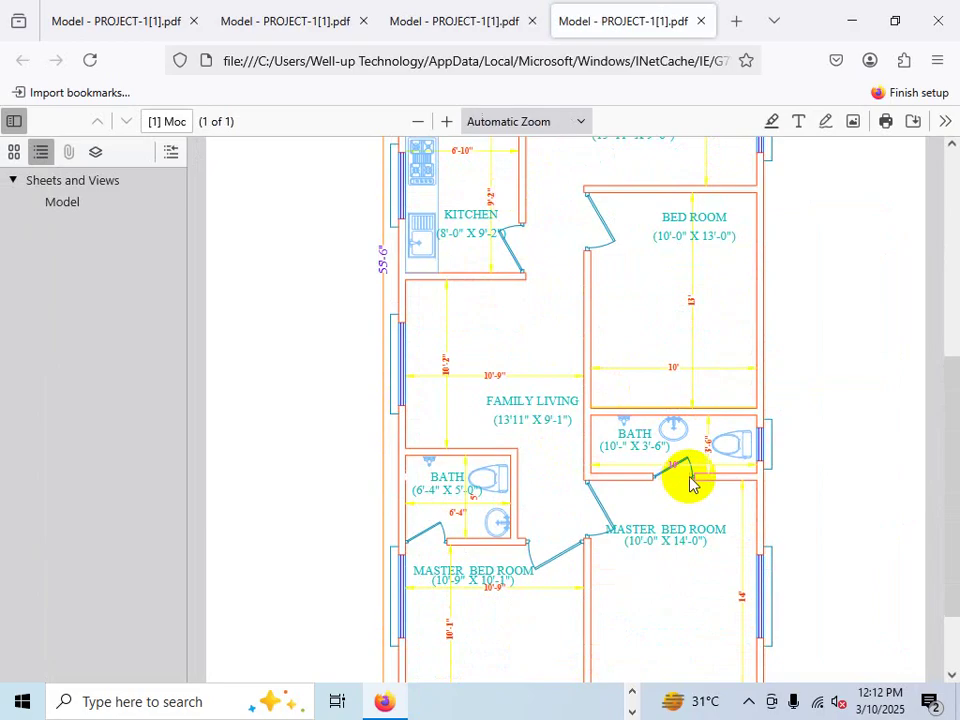
{"action": "left_click", "coordinate": [851, 21]}
{"action": "left_click", "coordinate": [491, 701]}
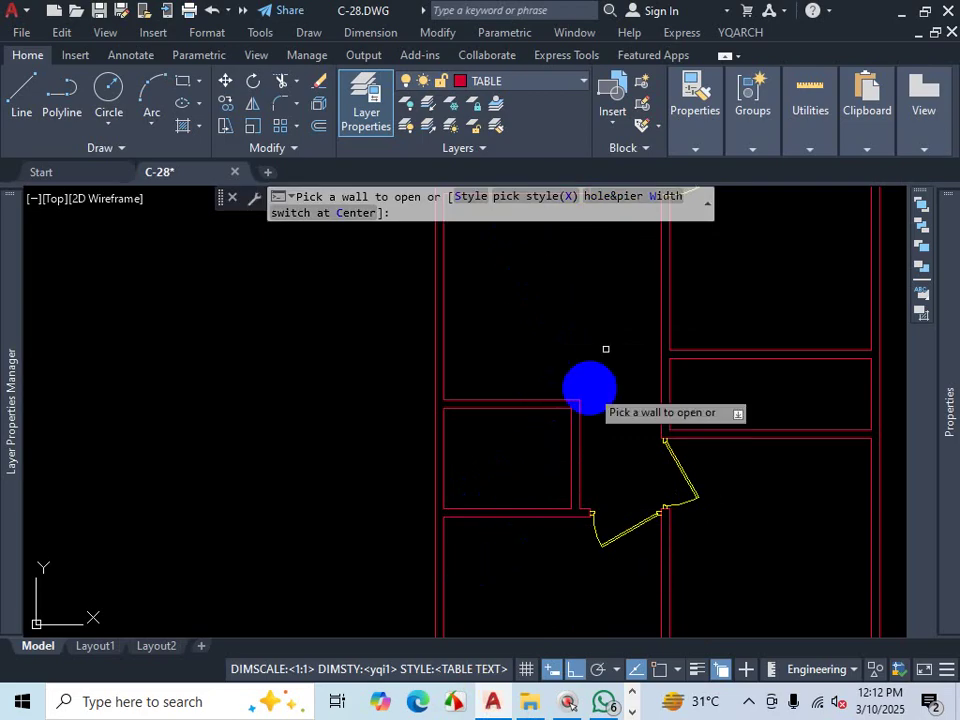
Step: Set the hole width to 30 and place a door with pier 24 in the left bathroom's lower wall, swinging into the bathroom
{"action": "left_click", "coordinate": [625, 197]}
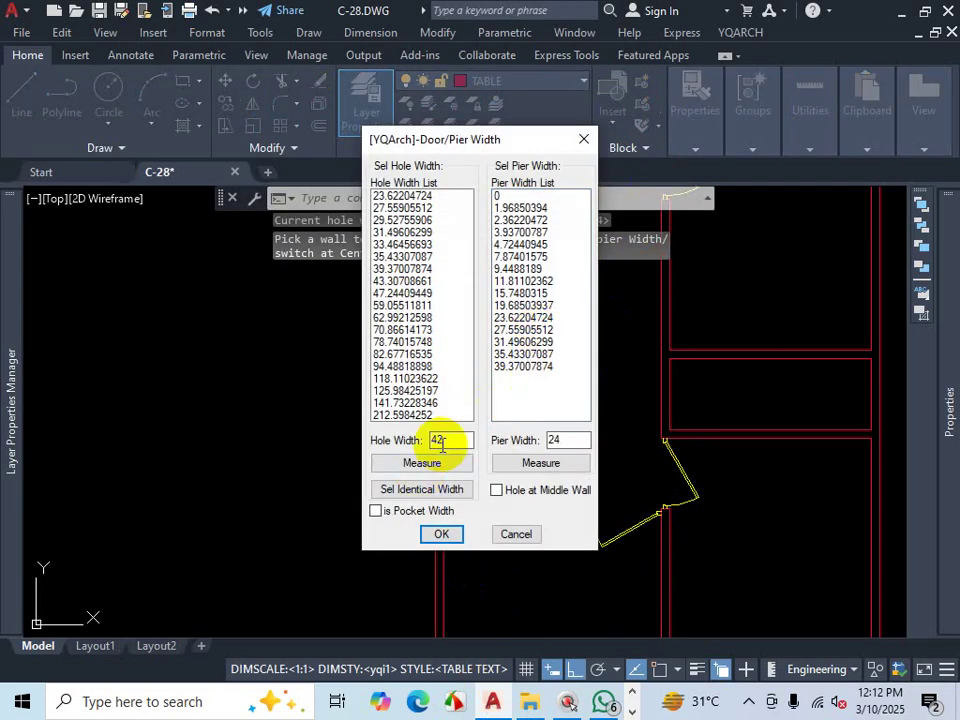
{"action": "type", "text": "30"}
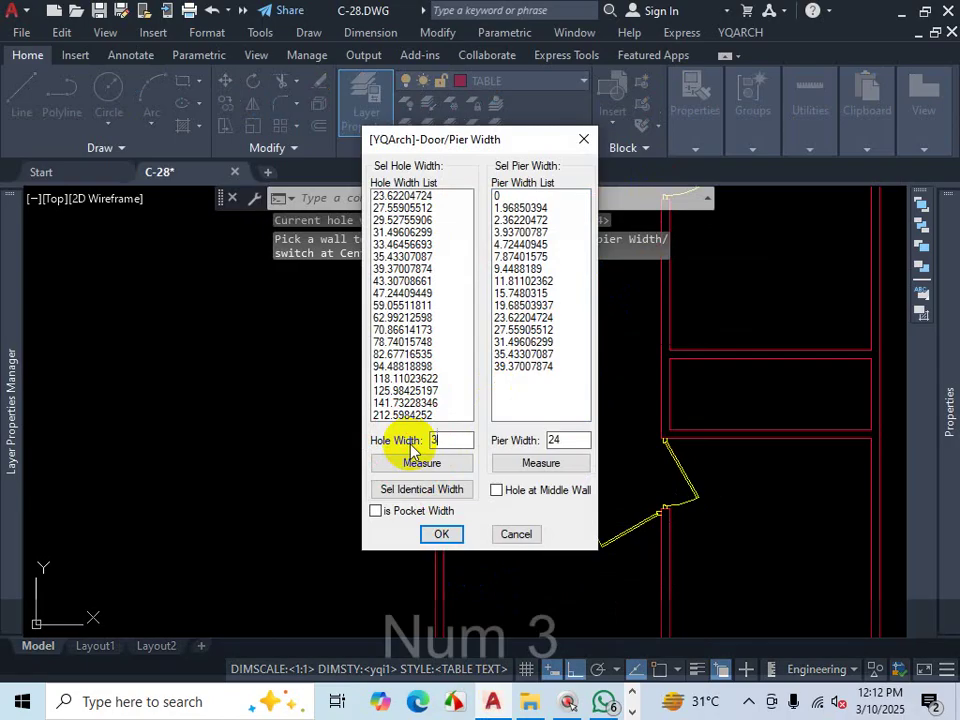
{"action": "left_click", "coordinate": [443, 535]}
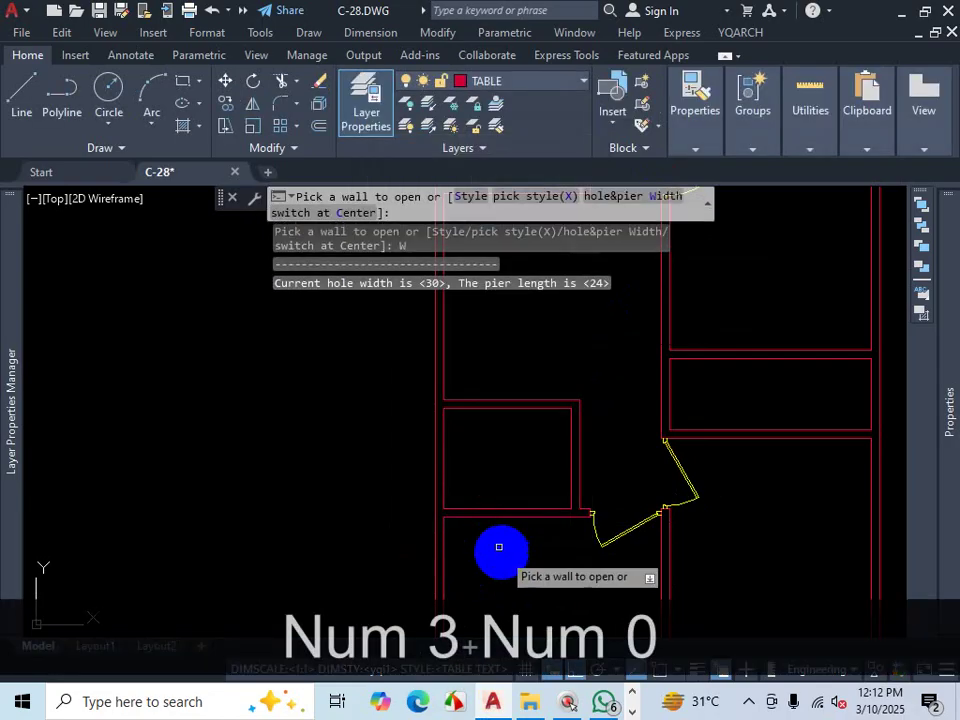
{"action": "scroll", "coordinate": [456, 492], "scroll_direction": "up", "scroll_amount": 3}
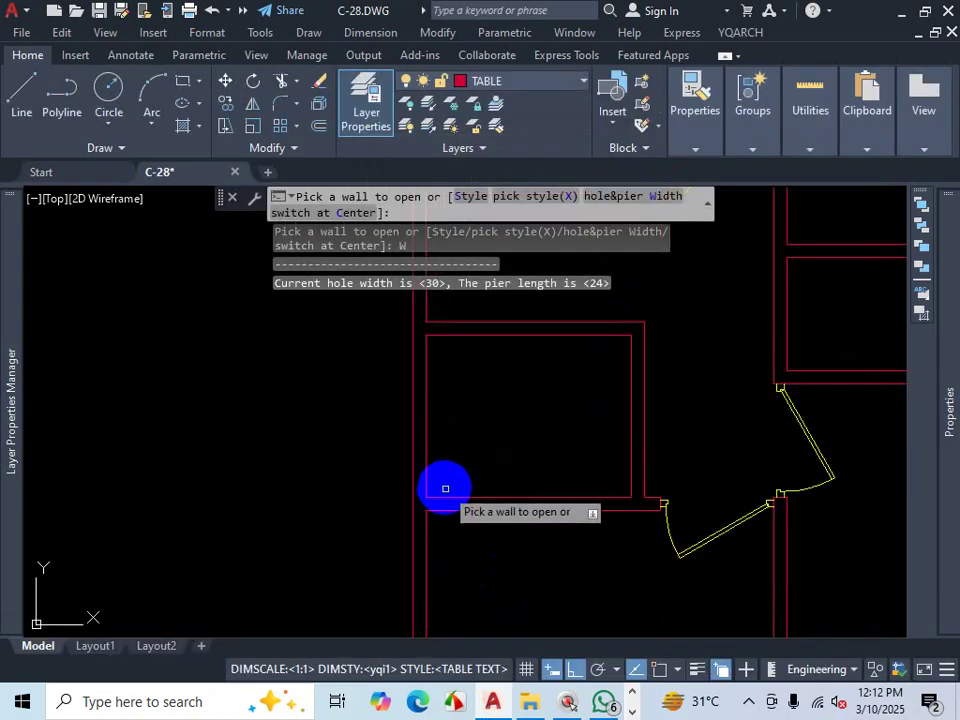
{"action": "left_click", "coordinate": [445, 497]}
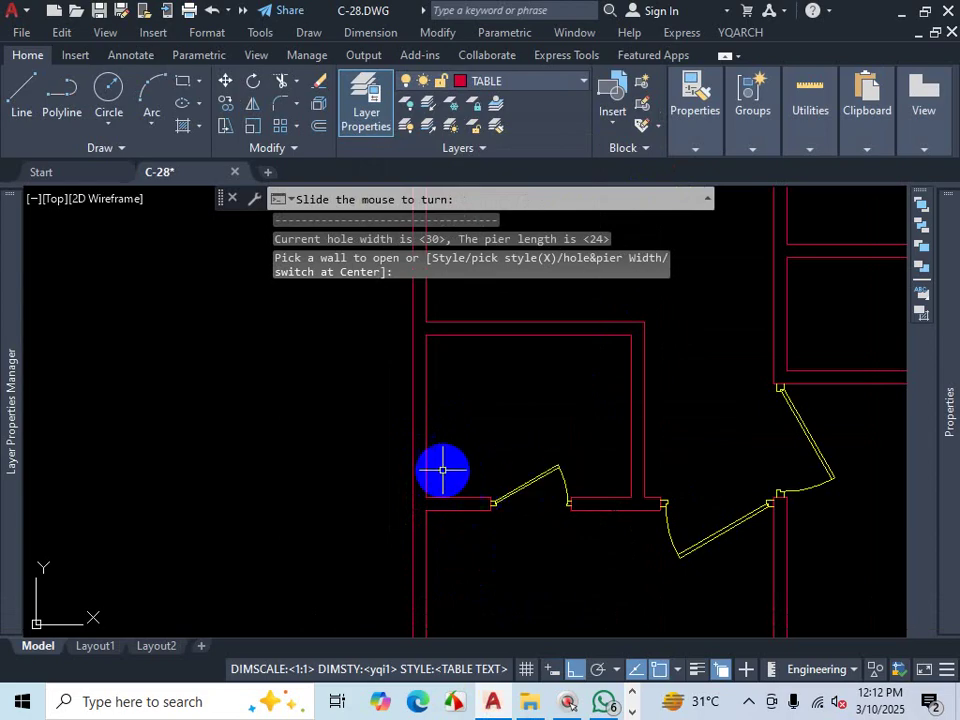
{"action": "left_click", "coordinate": [510, 453]}
{"action": "scroll", "coordinate": [487, 470], "scroll_direction": "down", "scroll_amount": 2}
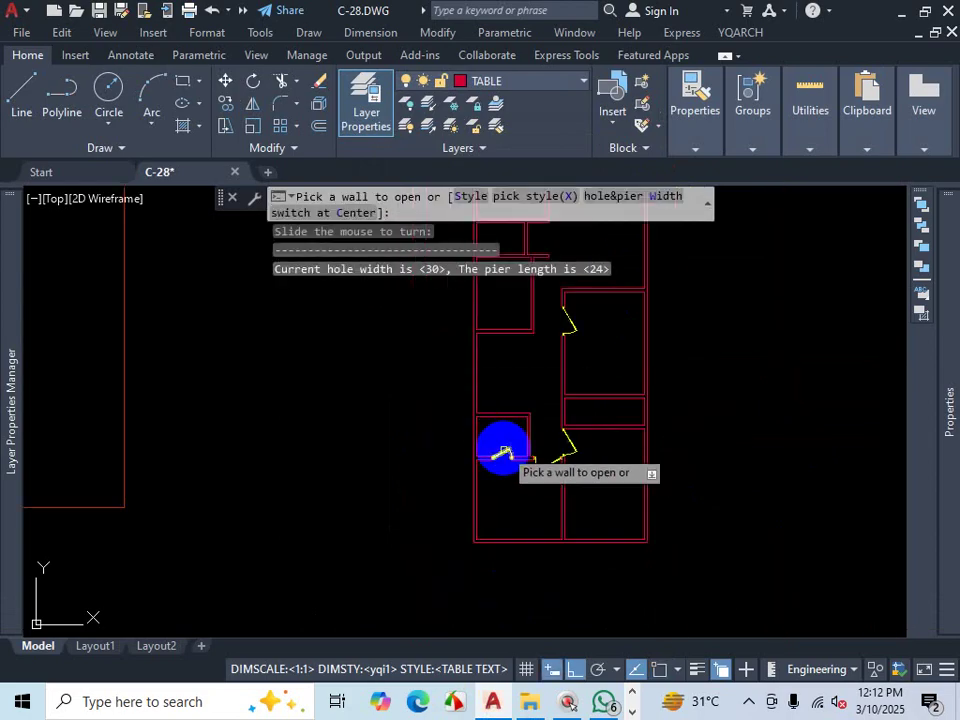
Step: With hole width 30 and pier width set to 0, insert a door in the lower-left small room's bottom wall, hinged against the outer wall
{"action": "scroll", "coordinate": [505, 339], "scroll_direction": "down", "scroll_amount": 3}
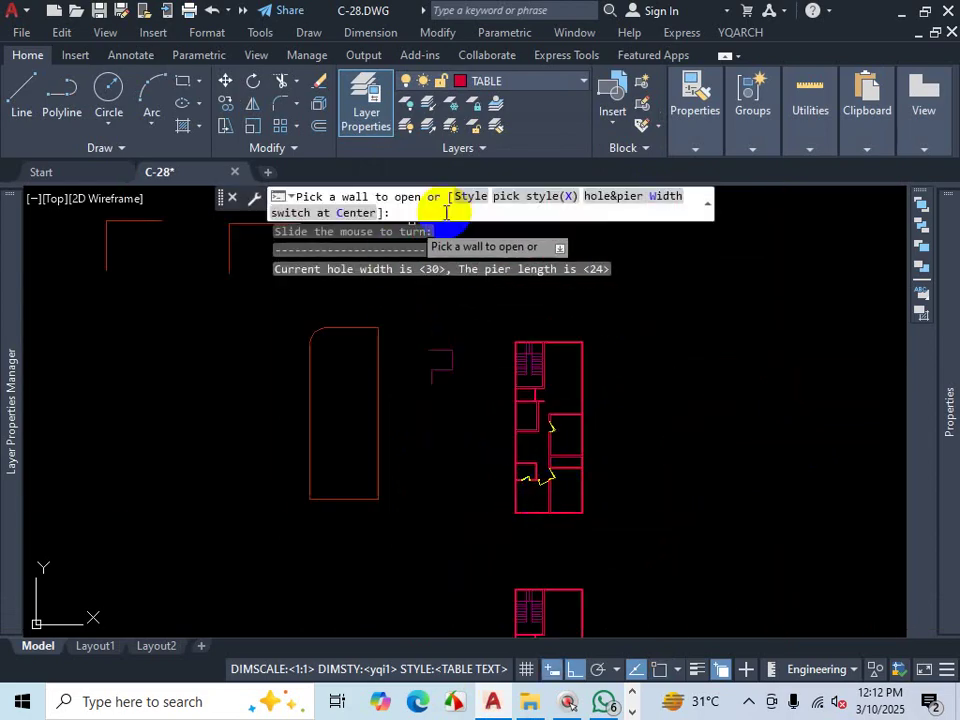
{"action": "left_click", "coordinate": [631, 197]}
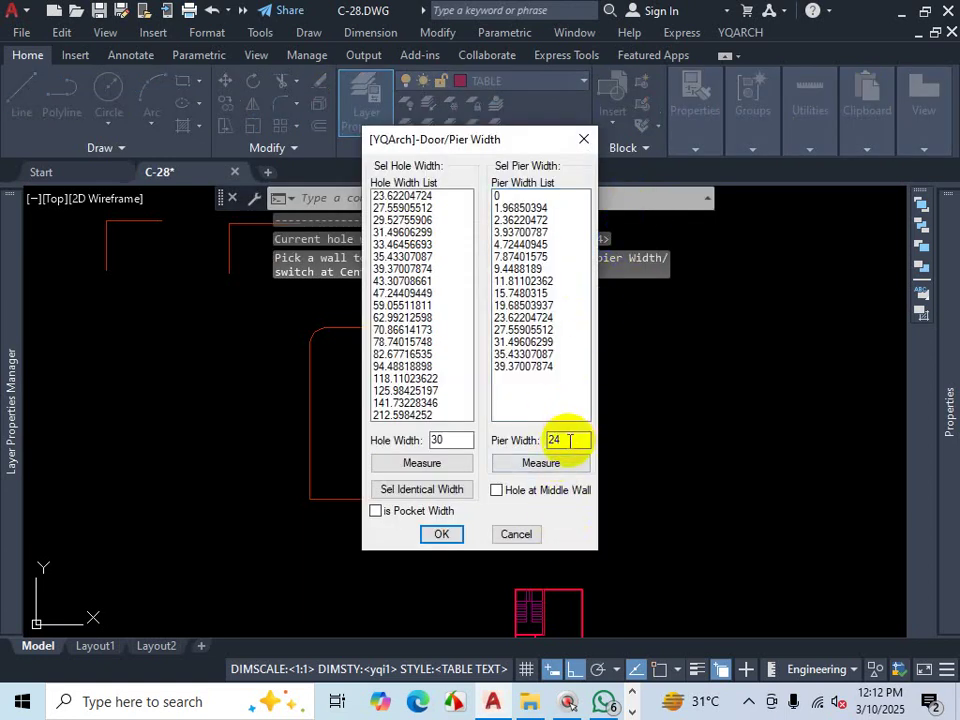
{"action": "left_click_drag", "start_coordinate": [576, 441], "coordinate": [510, 447]}
{"action": "type", "text": "0"}
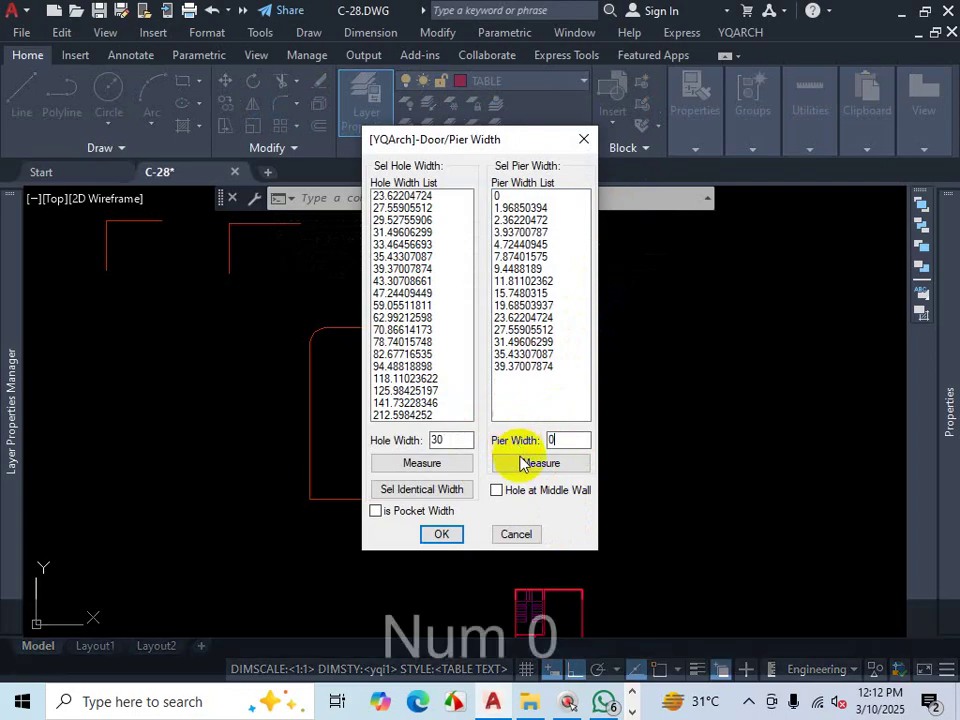
{"action": "left_click", "coordinate": [441, 534]}
{"action": "scroll", "coordinate": [528, 380], "scroll_direction": "up", "scroll_amount": 6}
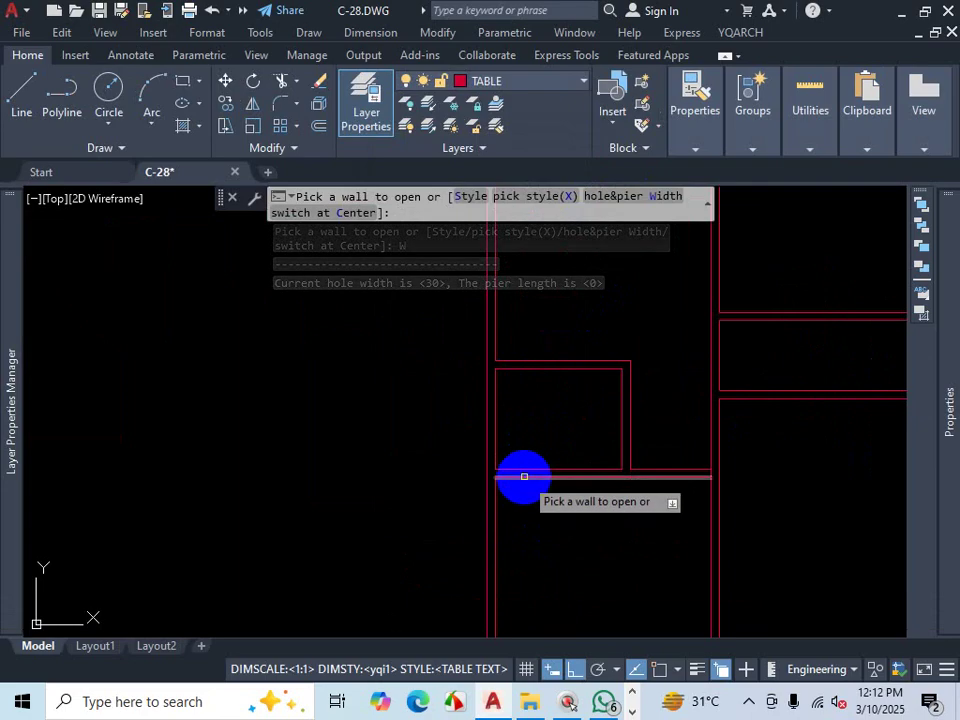
{"action": "scroll", "coordinate": [520, 473], "scroll_direction": "up", "scroll_amount": 3}
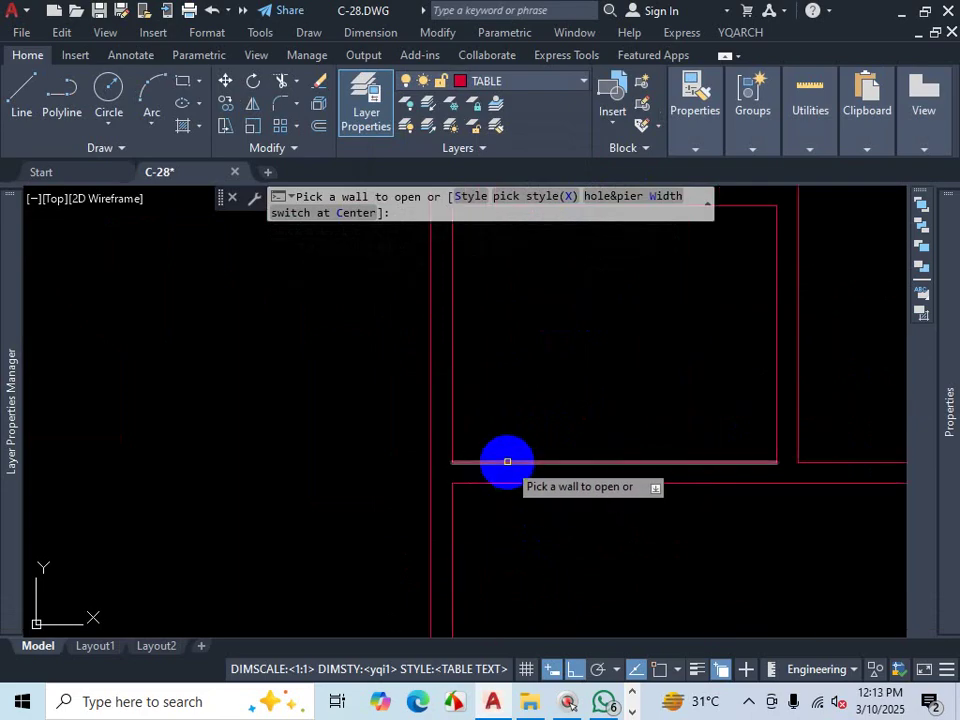
{"action": "left_click", "coordinate": [507, 461]}
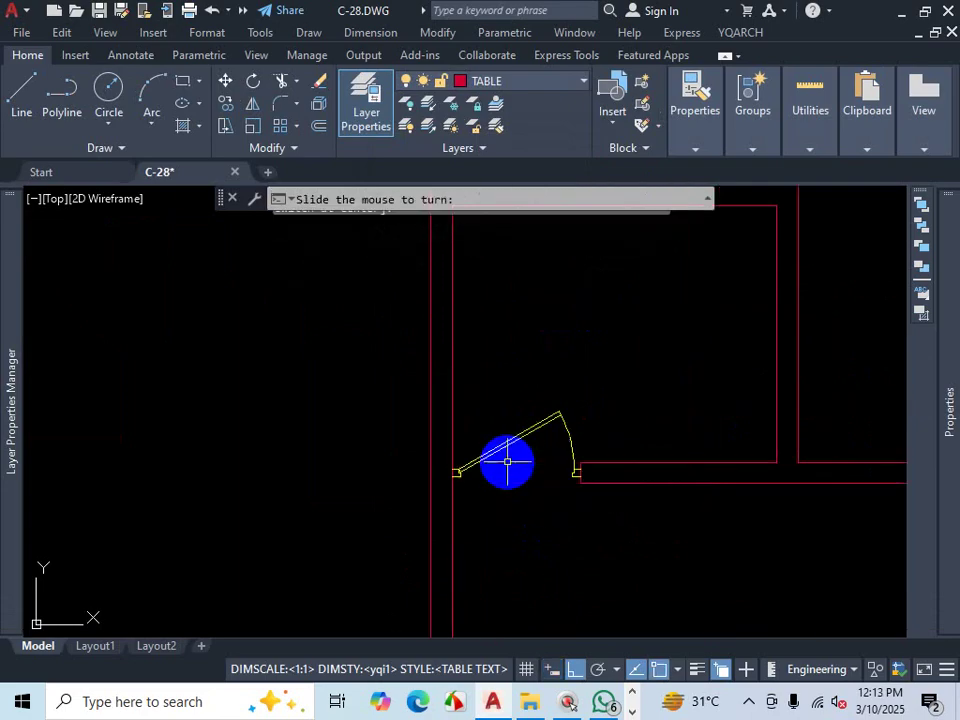
{"action": "left_click", "coordinate": [497, 360]}
Step: Insert a 30-wide door in the right wall of the small room below the staircase, hinged at the upper corner and opening inward
{"action": "scroll", "coordinate": [579, 422], "scroll_direction": "down", "scroll_amount": 5}
{"action": "scroll", "coordinate": [581, 356], "scroll_direction": "up", "scroll_amount": 6}
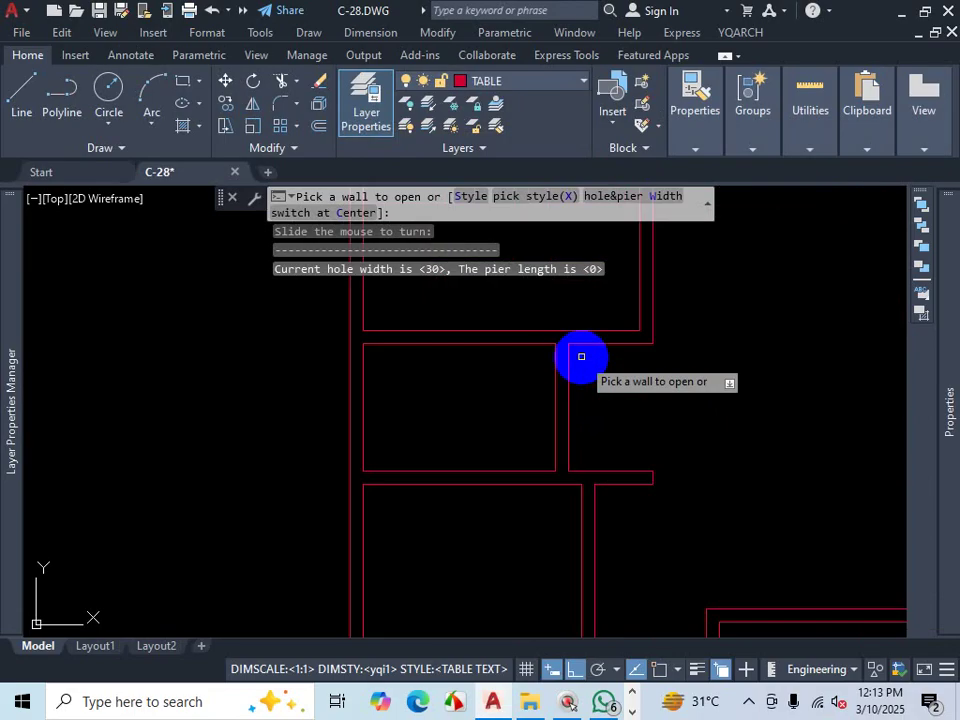
{"action": "left_click", "coordinate": [555, 367]}
{"action": "left_click", "coordinate": [525, 356]}
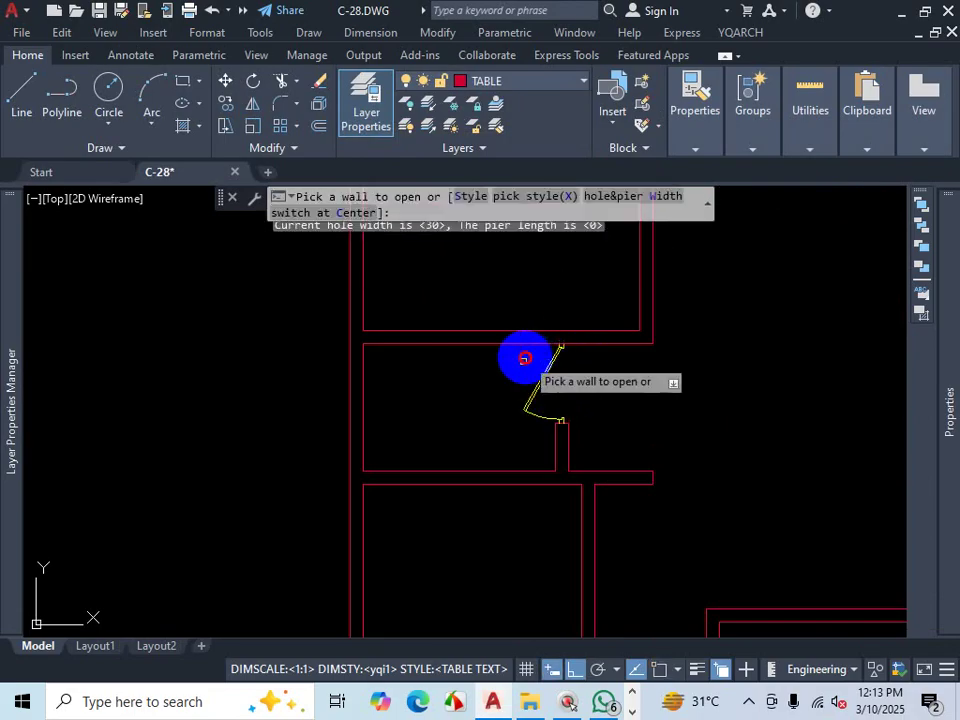
{"action": "scroll", "coordinate": [540, 355], "scroll_direction": "down", "scroll_amount": 3}
{"action": "scroll", "coordinate": [620, 571], "scroll_direction": "up", "scroll_amount": 3}
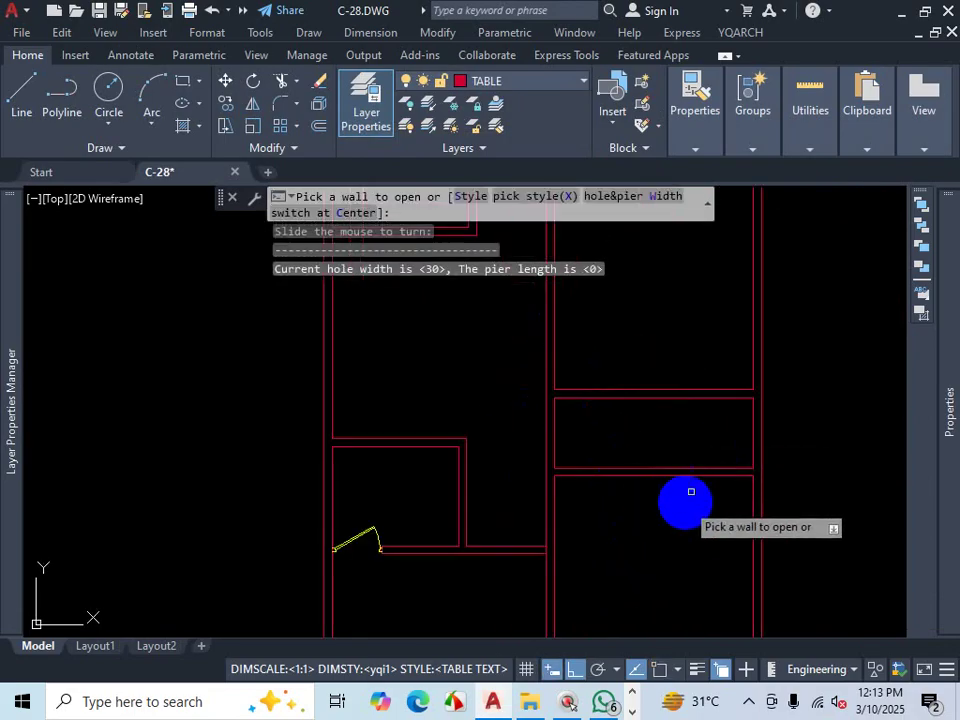
{"action": "scroll", "coordinate": [645, 492], "scroll_direction": "down", "scroll_amount": 3}
{"action": "scroll", "coordinate": [640, 488], "scroll_direction": "up", "scroll_amount": 2}
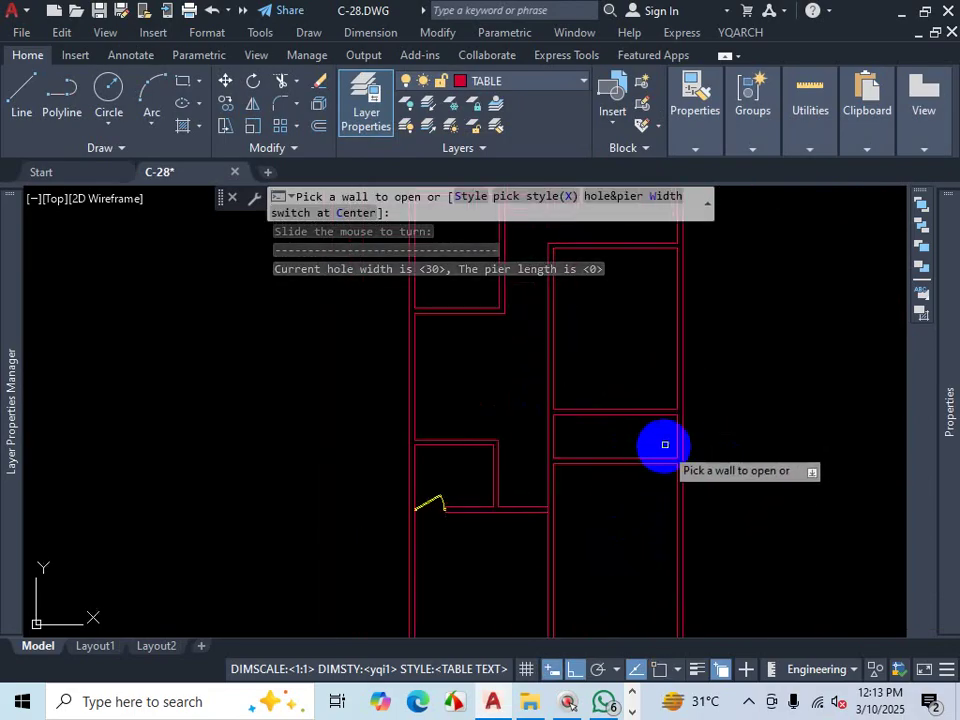
{"action": "key", "text": "ctrl+1"}
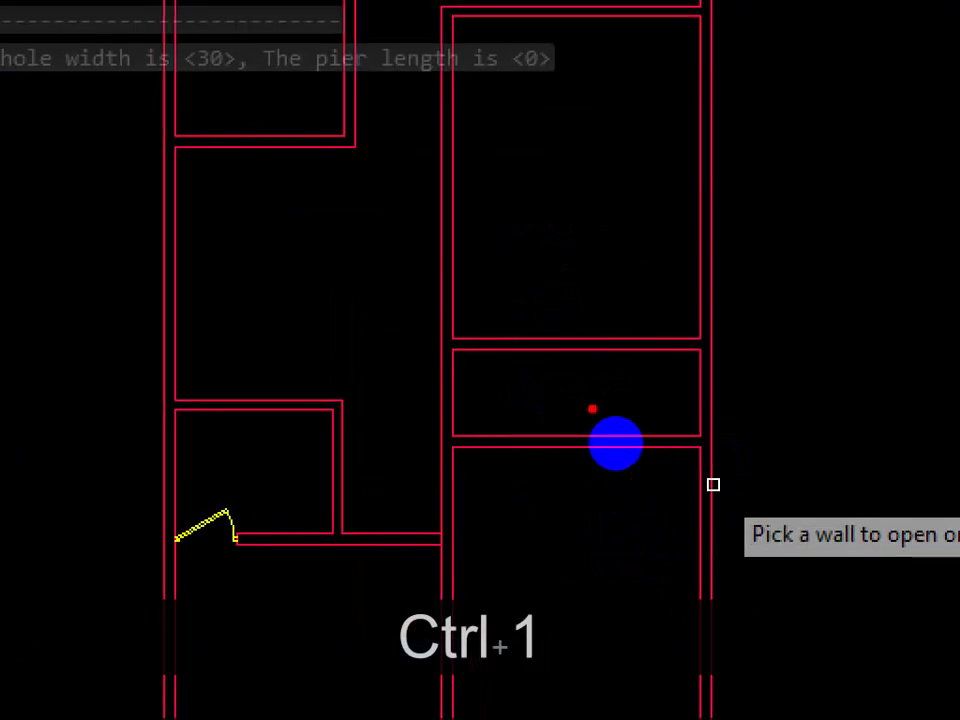
{"action": "left_click_drag", "start_coordinate": [599, 380], "coordinate": [623, 482]}
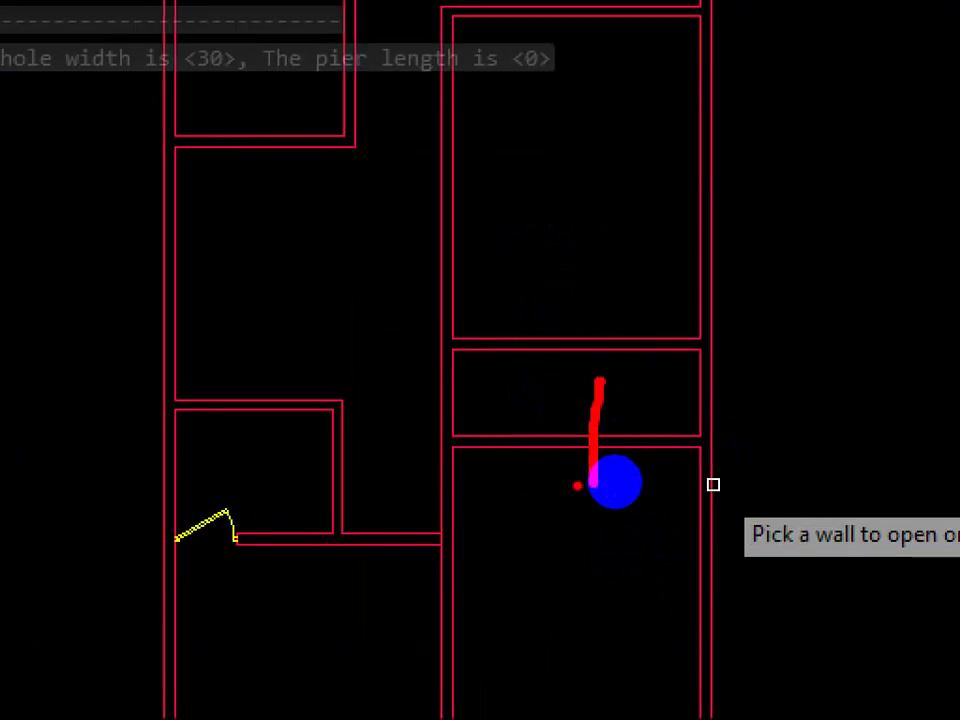
{"action": "key", "text": "Escape"}
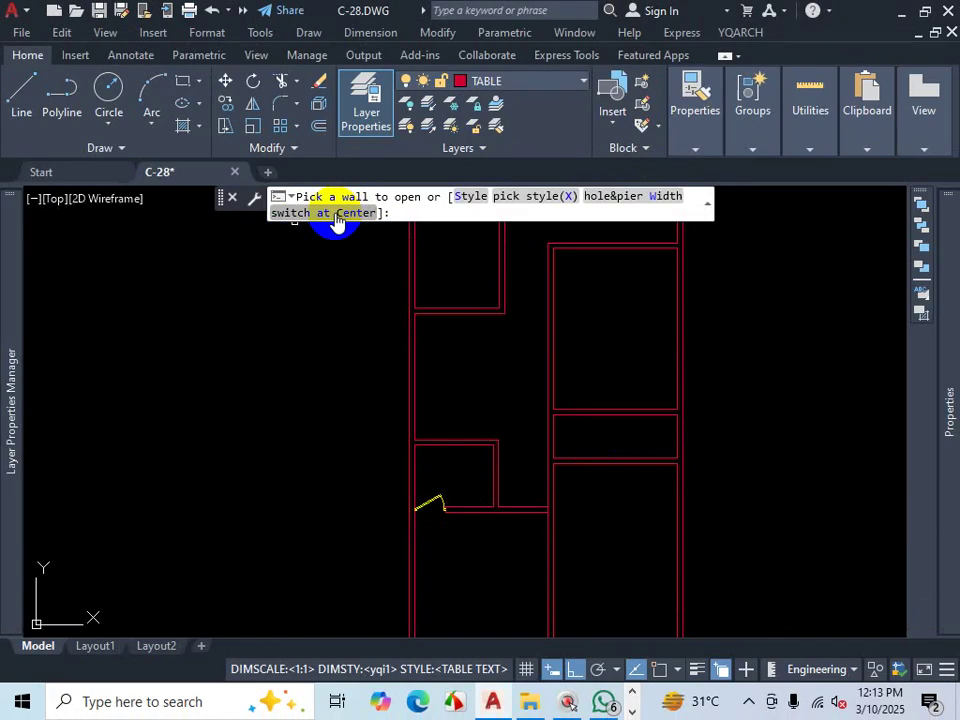
Step: Switch door placement to the wall centre and insert a 30-wide door in the narrow right-hand room's lower wall, hinged left and opening upward
{"action": "left_click", "coordinate": [335, 213]}
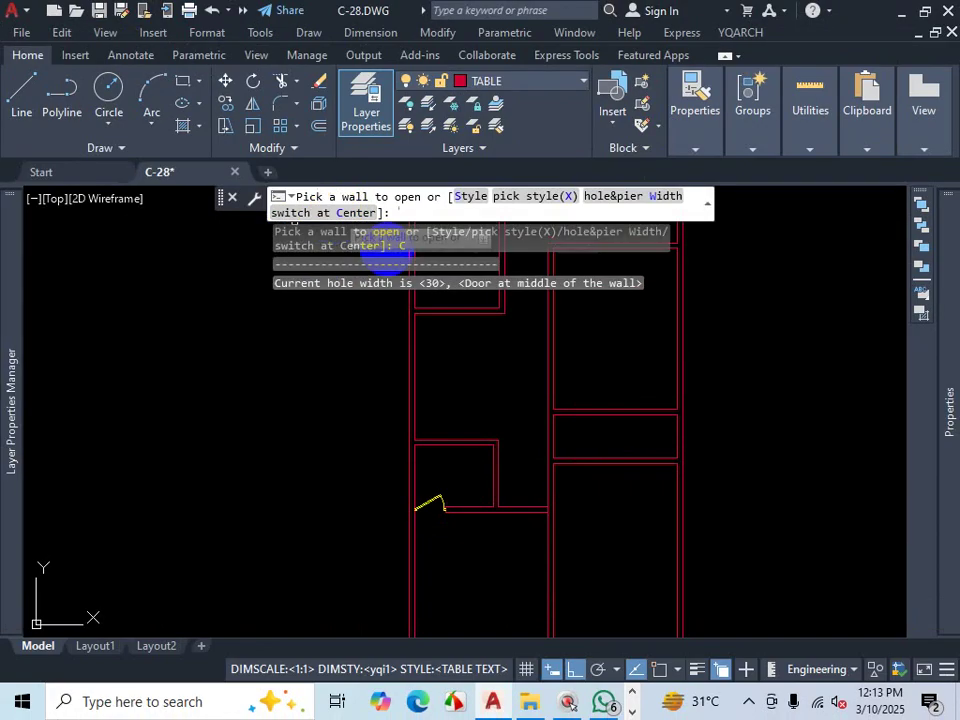
{"action": "scroll", "coordinate": [608, 436], "scroll_direction": "up", "scroll_amount": 4}
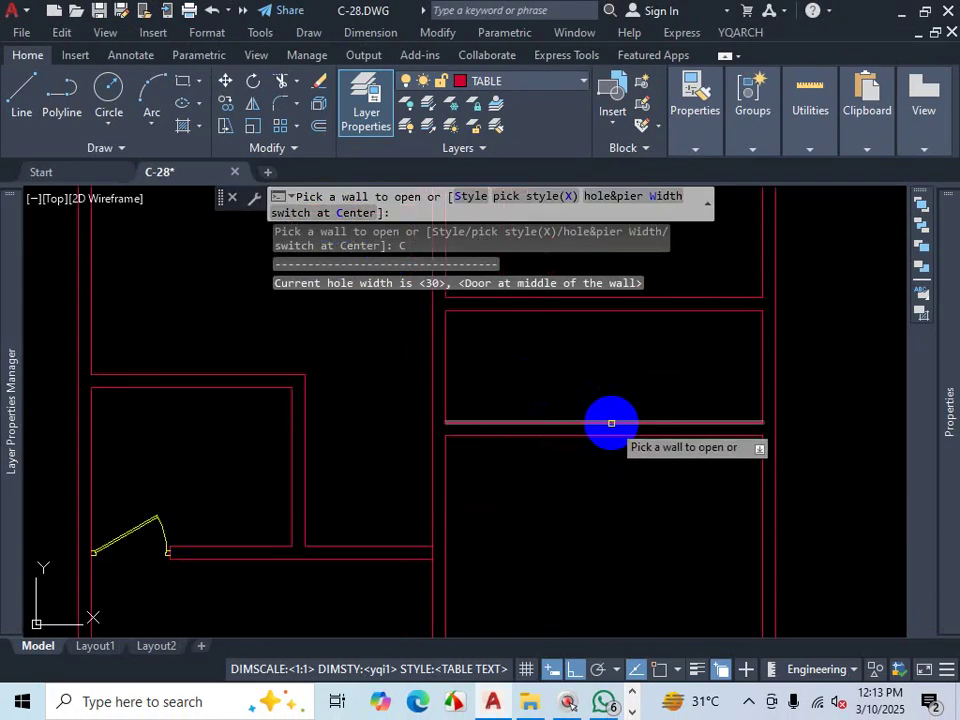
{"action": "left_click", "coordinate": [611, 423]}
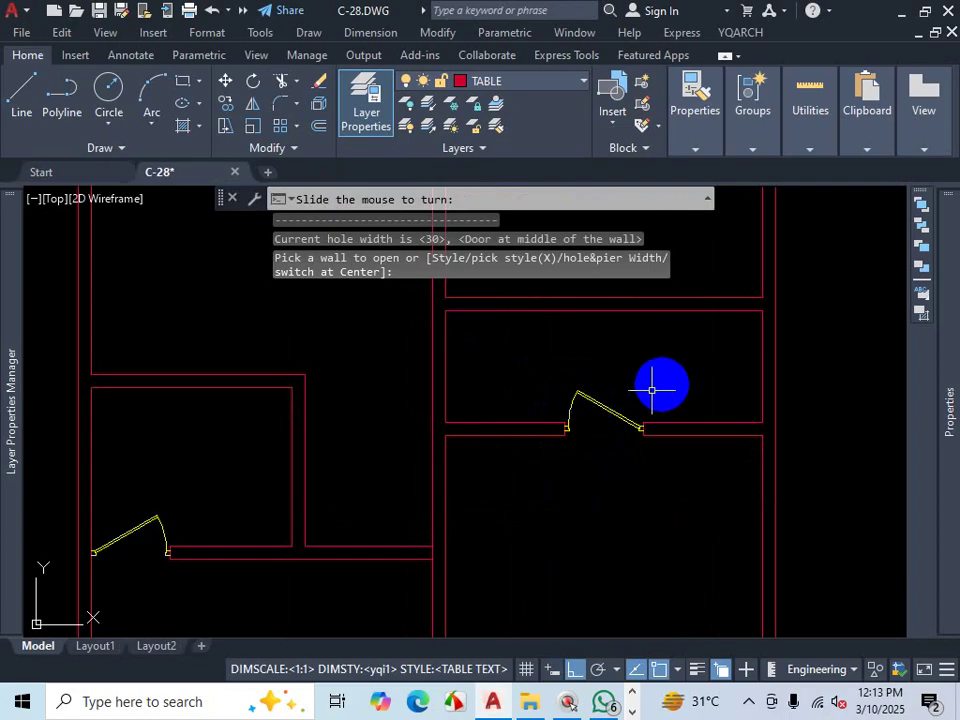
{"action": "left_click", "coordinate": [557, 363]}
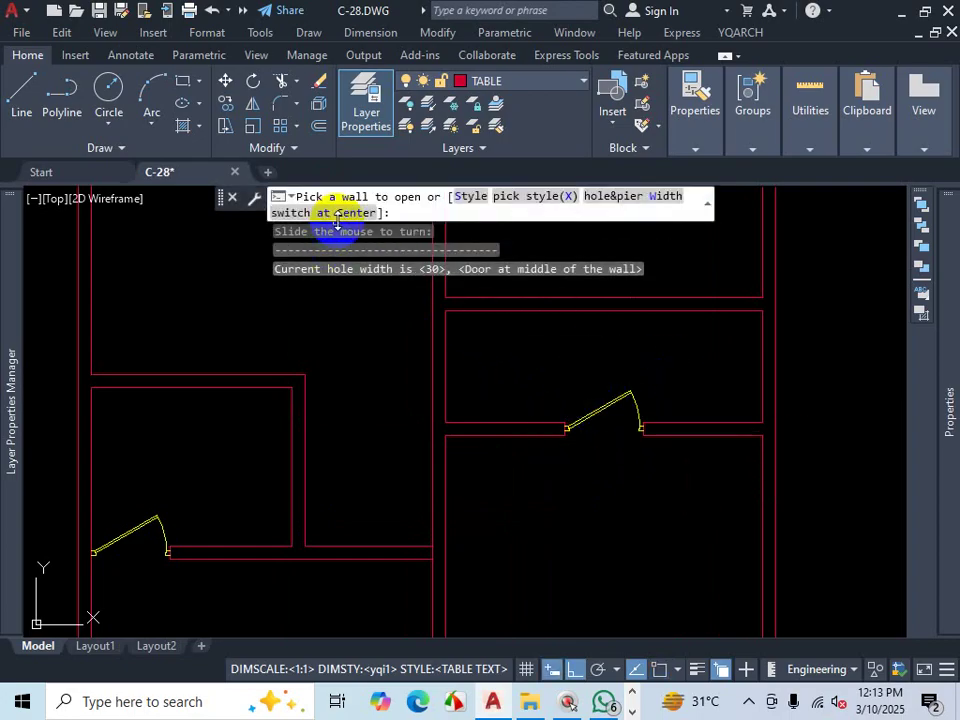
Step: Open the door hole and pier width settings
{"action": "left_click", "coordinate": [643, 200]}
{"action": "key", "text": "ctrl+1"}
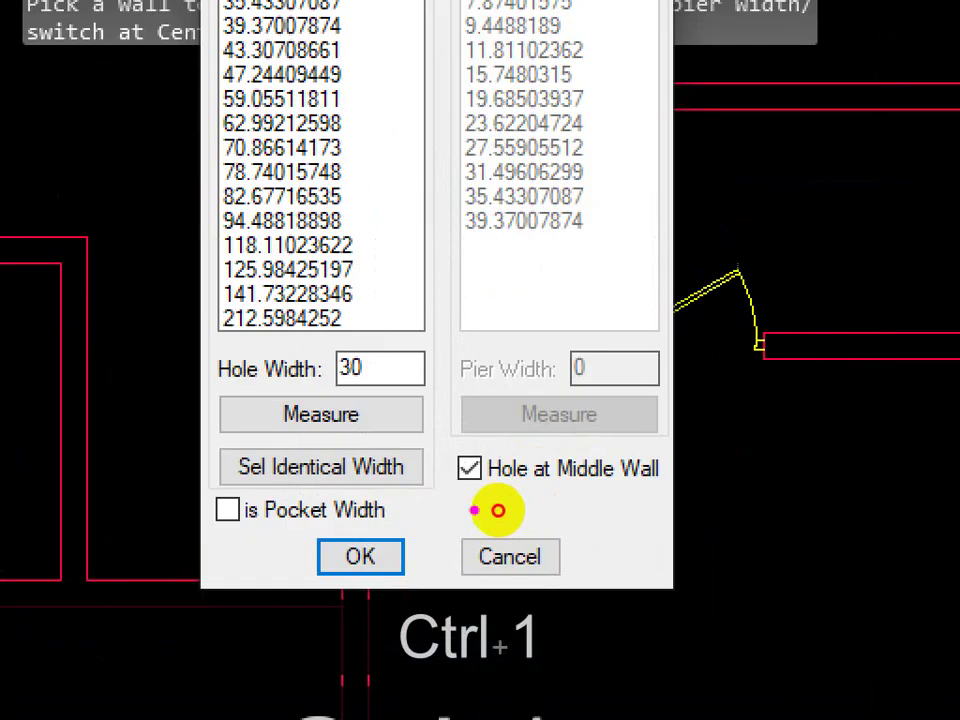
{"action": "mouse_move", "coordinate": [474, 510]}
{"action": "left_mouse_down"}
{"action": "mouse_move", "coordinate": [690, 429]}
{"action": "mouse_move", "coordinate": [502, 418]}
{"action": "mouse_move", "coordinate": [474, 533]}
{"action": "left_mouse_up"}
{"action": "mouse_move", "coordinate": [575, 322]}
{"action": "left_mouse_down"}
{"action": "mouse_move", "coordinate": [621, 392]}
{"action": "mouse_move", "coordinate": [498, 295]}
{"action": "left_mouse_up"}
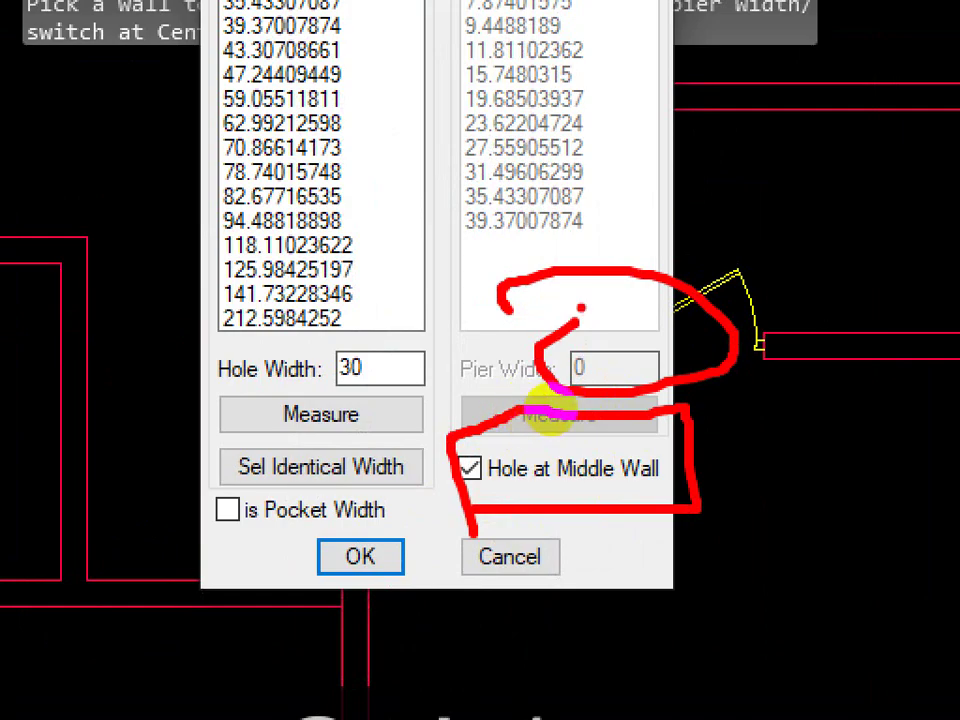
{"action": "key", "text": "Escape"}
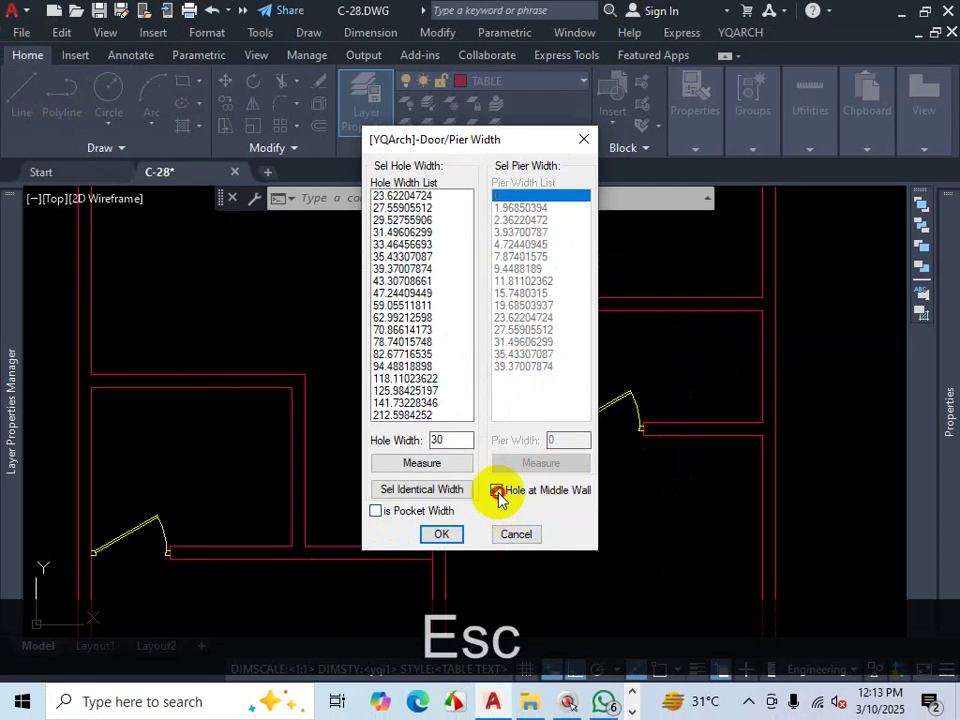
Step: Turn off Hole at Middle Wall and set the door hole width to 36, with a pier width of 0
{"action": "left_click", "coordinate": [497, 491]}
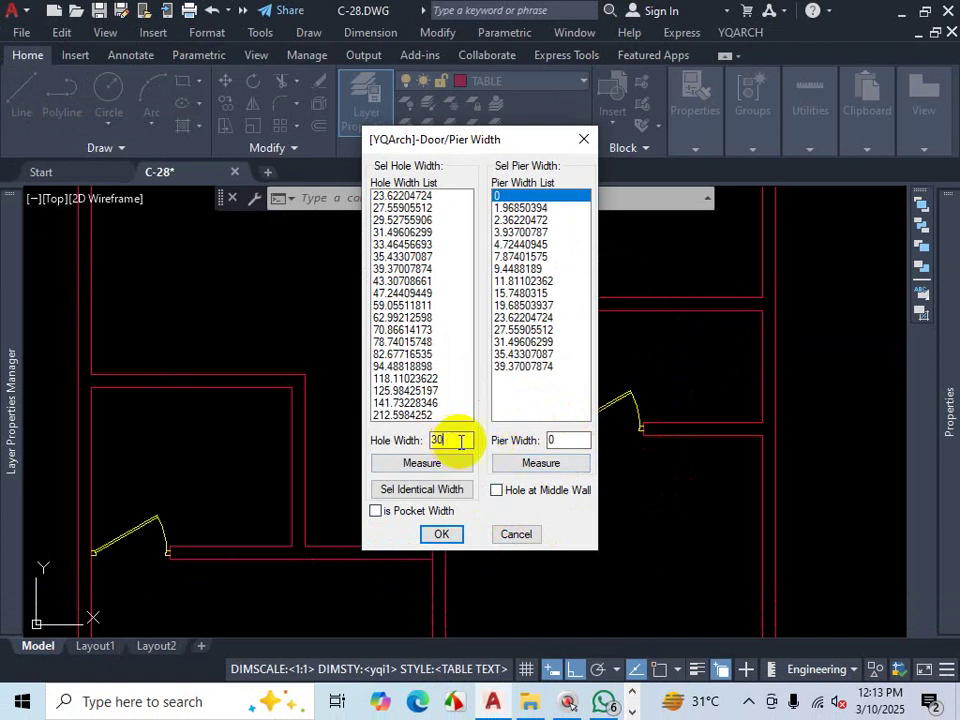
{"action": "key", "text": "BackSpace"}
{"action": "type", "text": "6"}
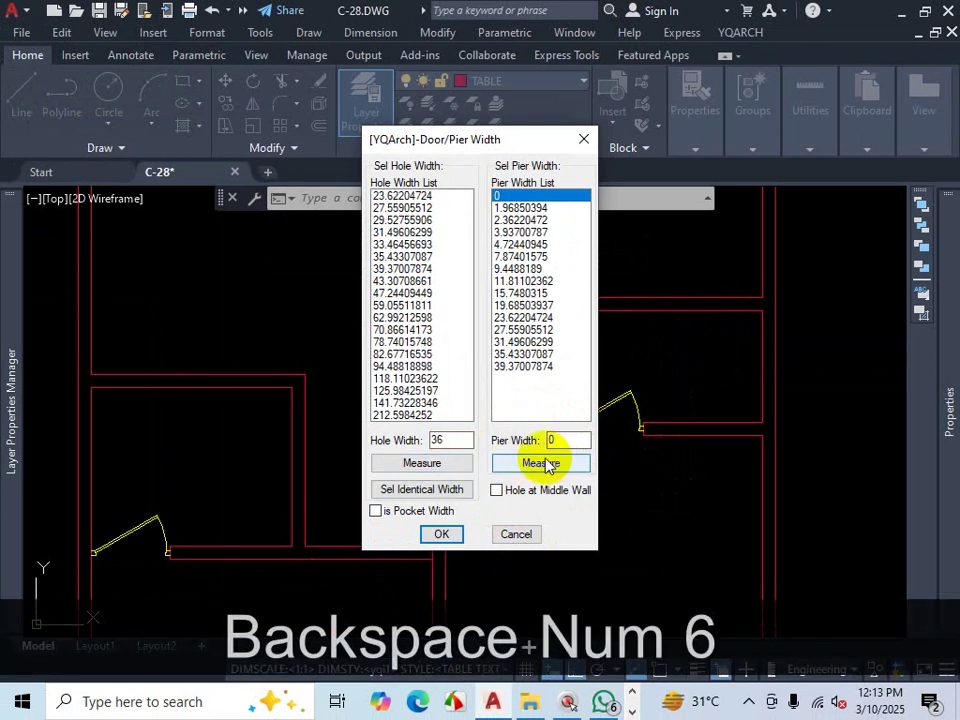
{"action": "left_click", "coordinate": [443, 535]}
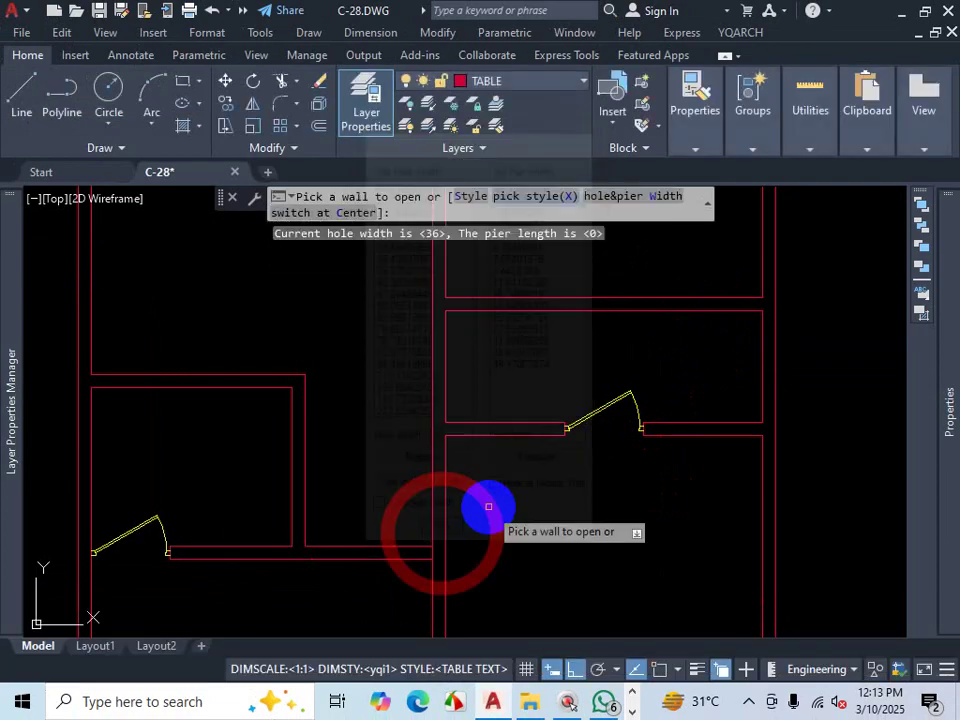
Step: Insert a 36-wide door at the lower end of the right wall of the second room below the staircase, hinged at the bottom, opening inward
{"action": "scroll", "coordinate": [482, 507], "scroll_direction": "down", "scroll_amount": 3}
{"action": "scroll", "coordinate": [456, 433], "scroll_direction": "up", "scroll_amount": 6}
{"action": "left_click", "coordinate": [431, 492]}
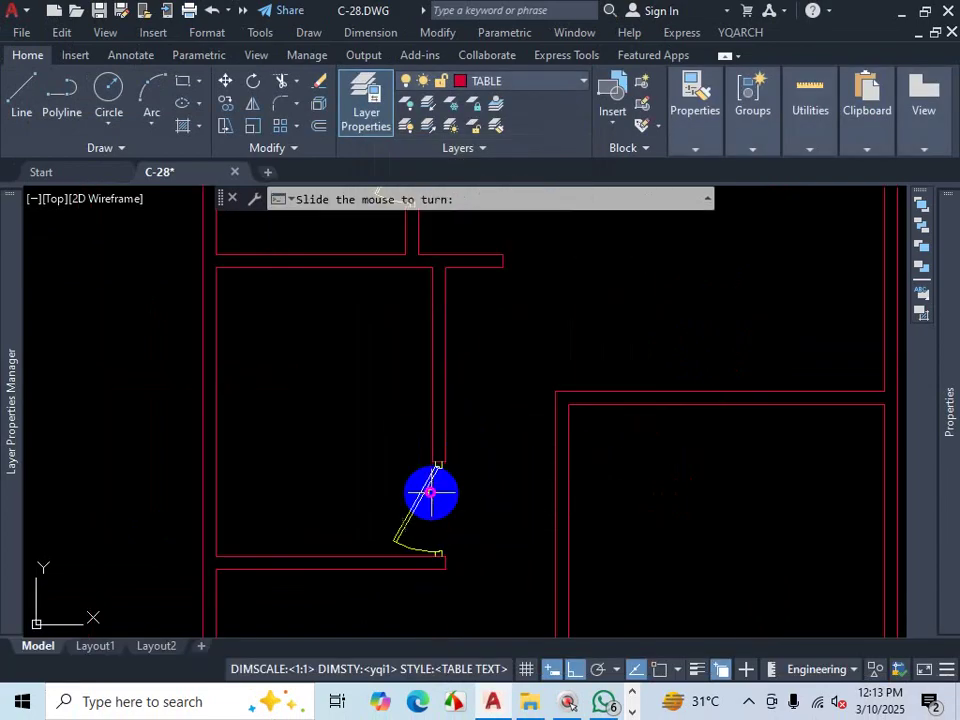
{"action": "scroll", "coordinate": [420, 500], "scroll_direction": "down", "scroll_amount": 3}
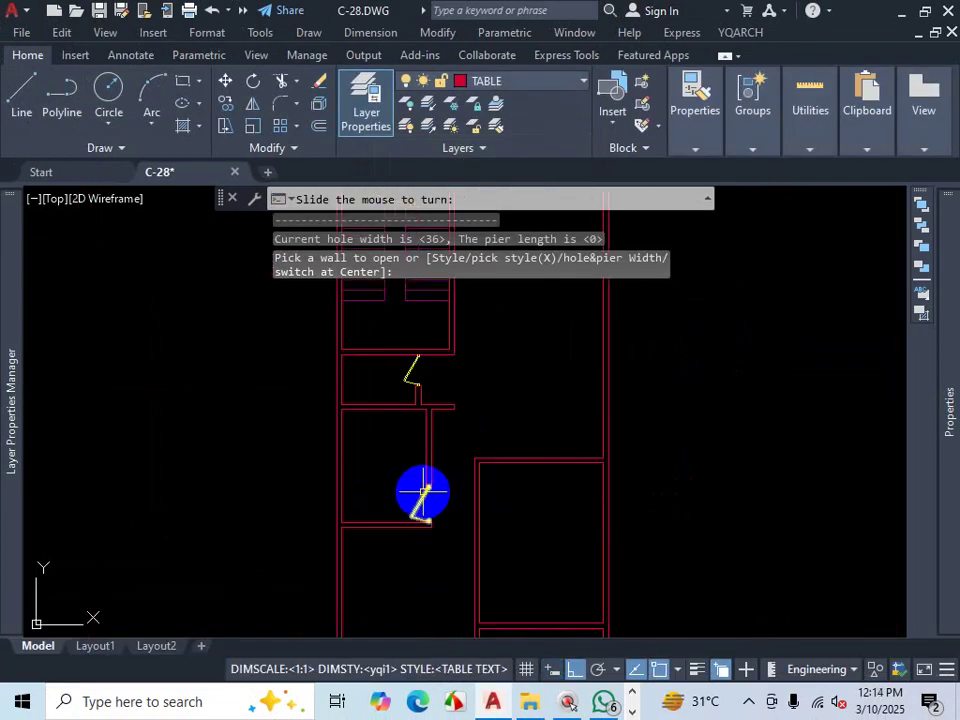
{"action": "scroll", "coordinate": [423, 492], "scroll_direction": "up", "scroll_amount": 3}
{"action": "left_click", "coordinate": [394, 557]}
{"action": "scroll", "coordinate": [427, 531], "scroll_direction": "down", "scroll_amount": 3}
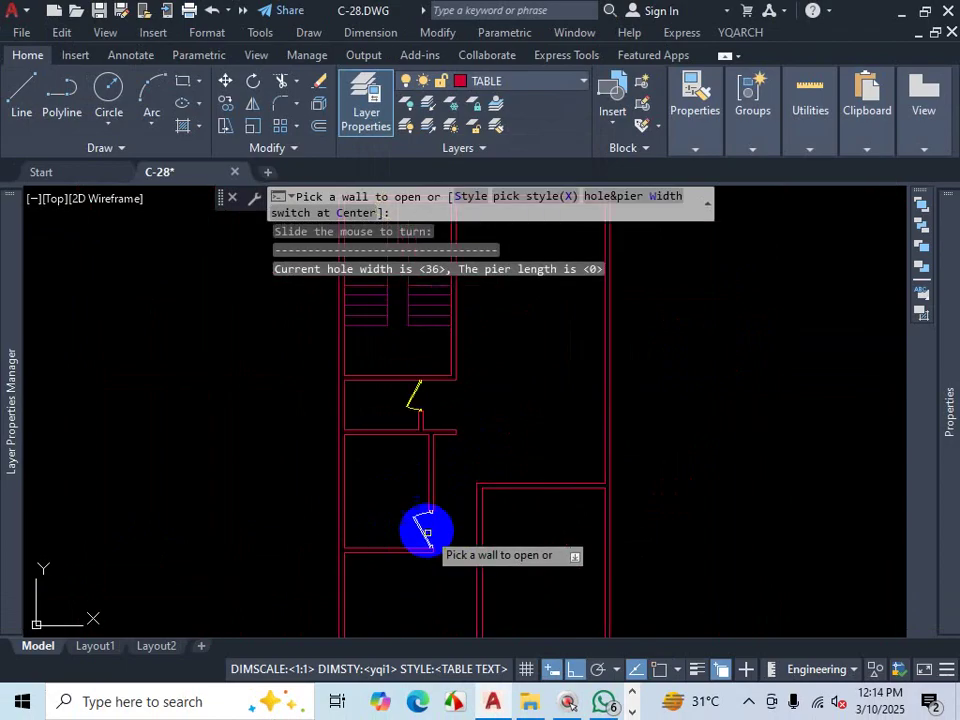
Step: Change the default door type to the double-leaf style R14:DR_CDR2
{"action": "scroll", "coordinate": [430, 500], "scroll_direction": "down", "scroll_amount": 2}
{"action": "scroll", "coordinate": [435, 476], "scroll_direction": "up", "scroll_amount": 8}
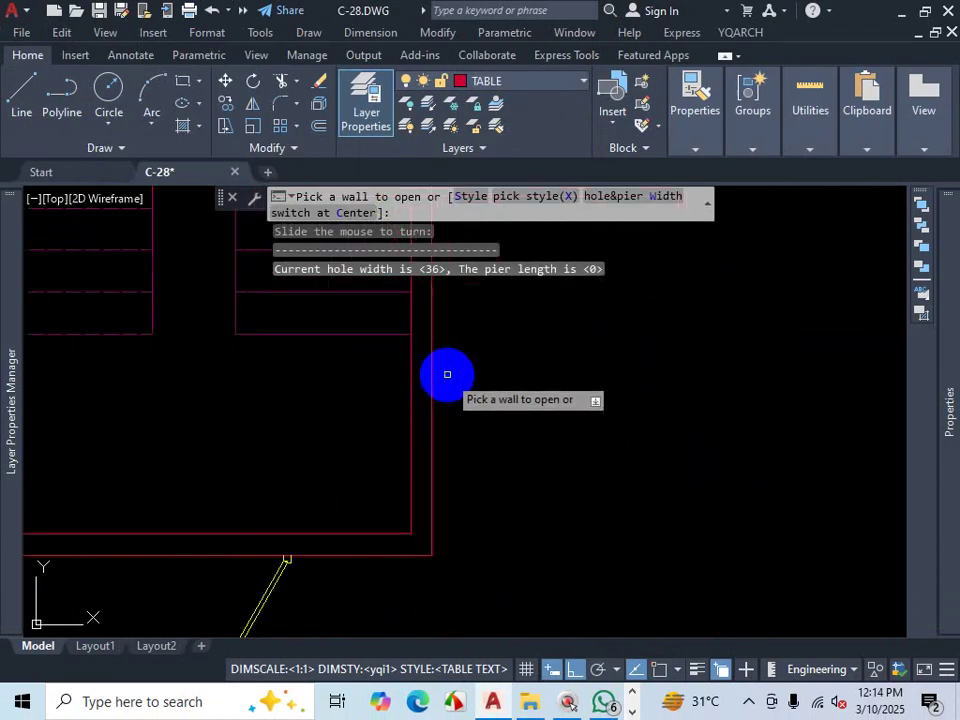
{"action": "left_click", "coordinate": [477, 205]}
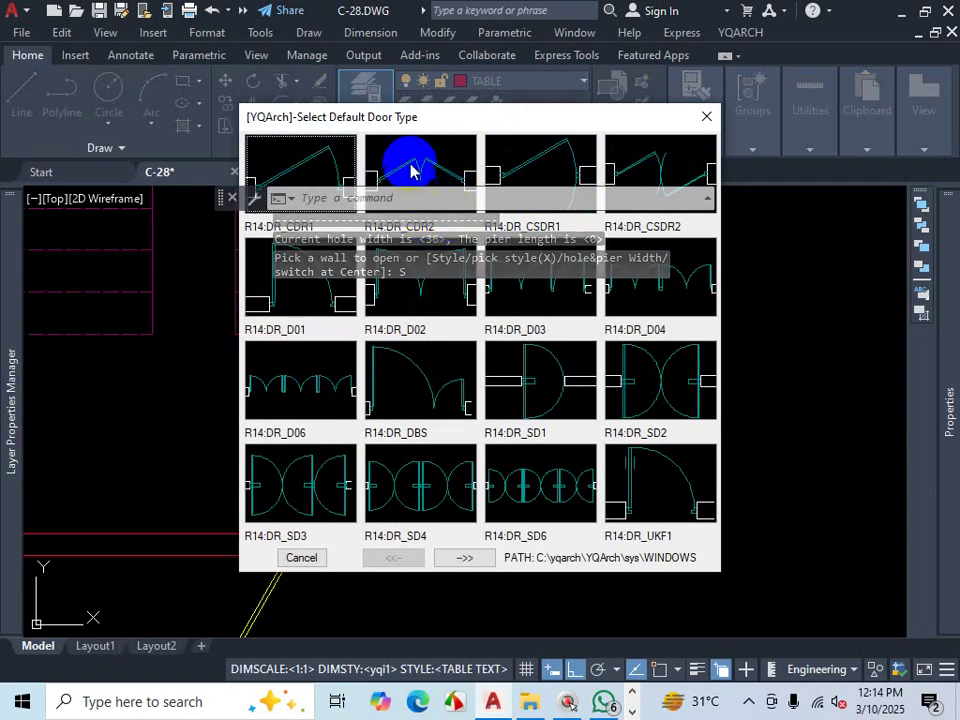
{"action": "left_click_drag", "start_coordinate": [445, 118], "coordinate": [468, 257]}
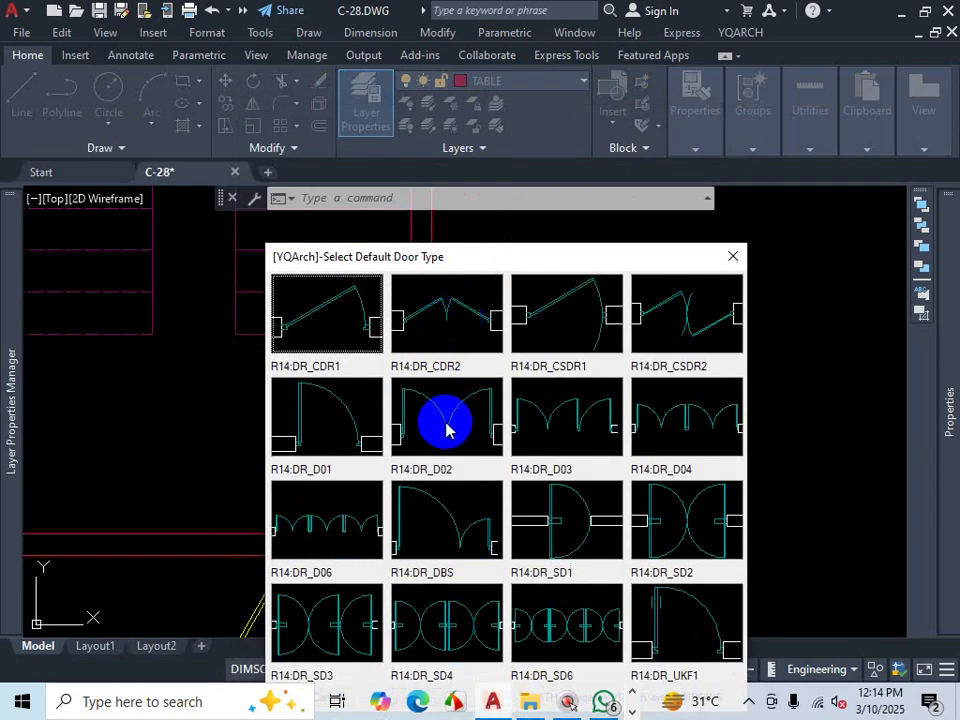
{"action": "double_click", "coordinate": [458, 323]}
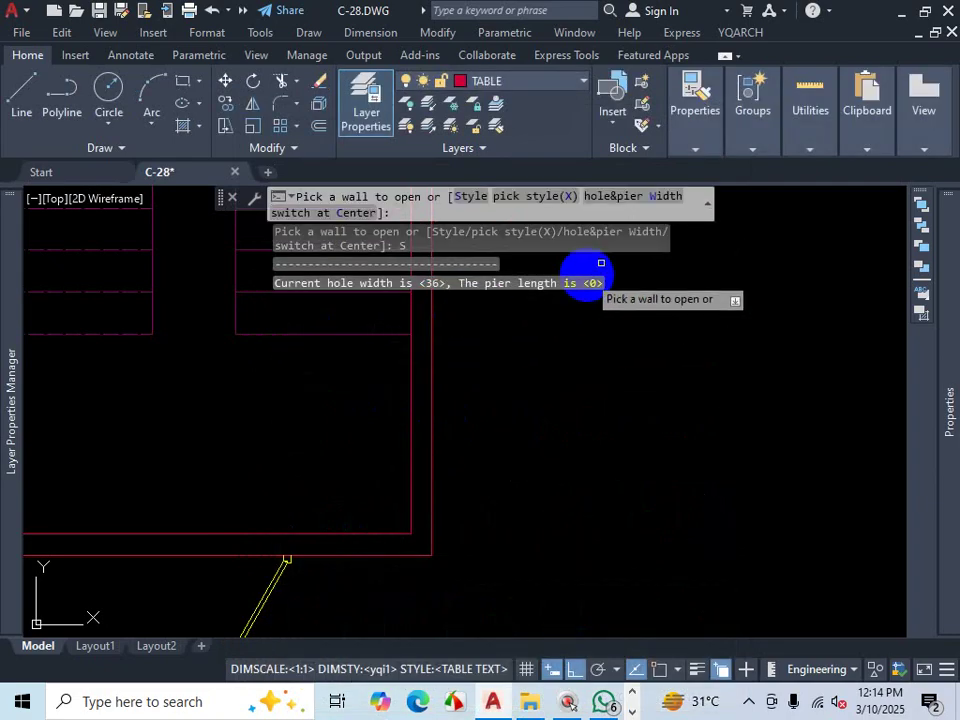
Step: Set the door hole width to 48 with a pier width of 0
{"action": "left_click", "coordinate": [625, 198]}
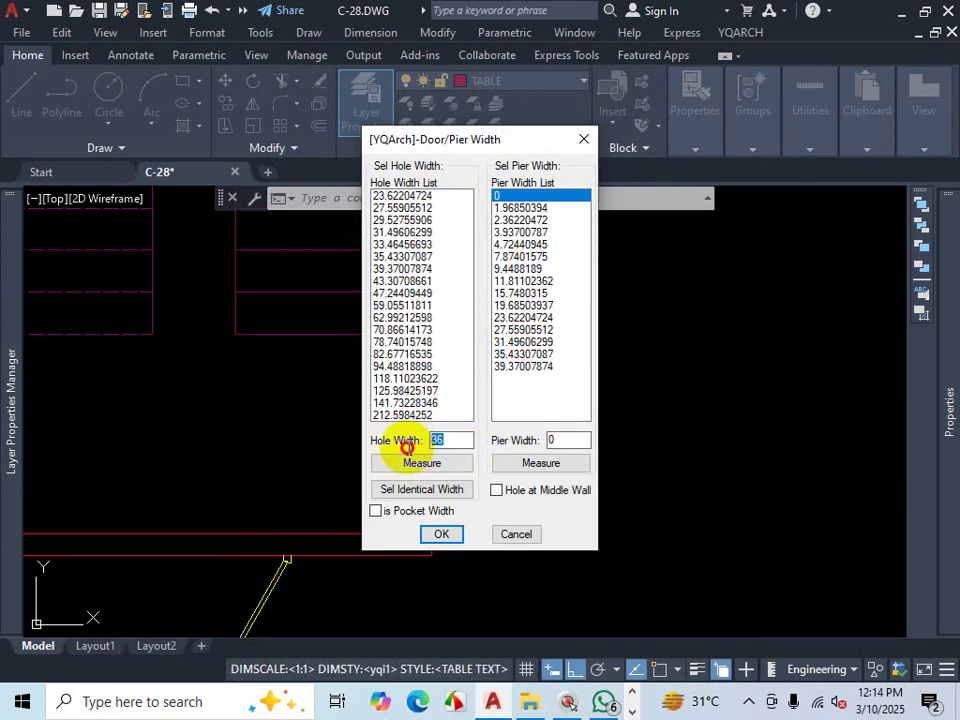
{"action": "type", "text": "48"}
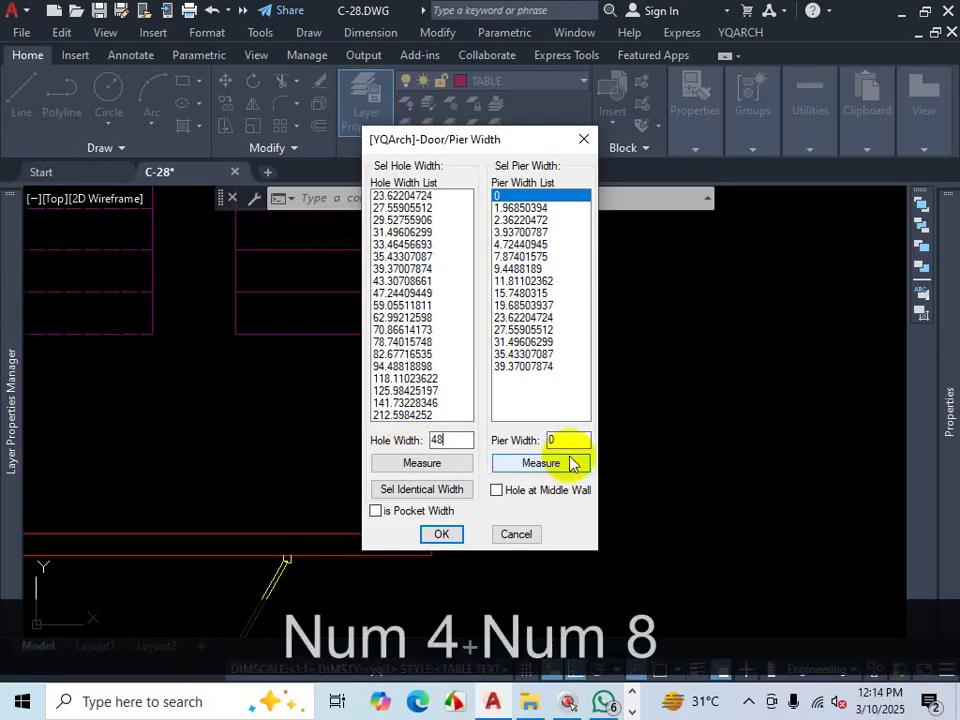
{"action": "left_click", "coordinate": [441, 534]}
Step: Switch to WhatsApp and open PROJECT-1.pdf from the CCAD-24028 chat to examine the double door beside the staircase
{"action": "left_click", "coordinate": [605, 703]}
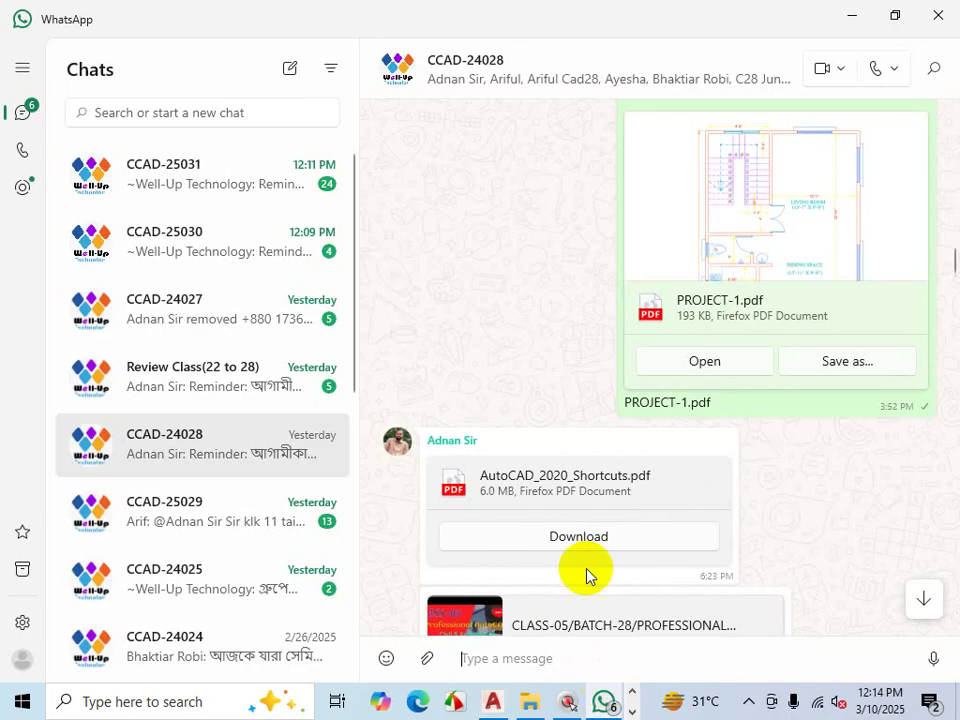
{"action": "left_click", "coordinate": [705, 362]}
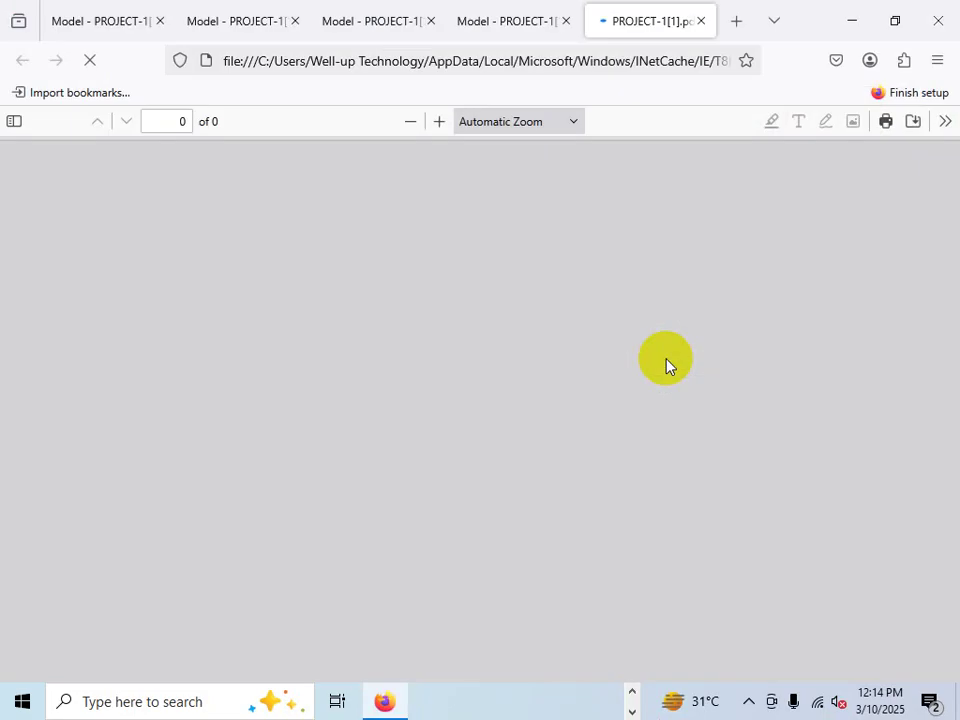
{"action": "key", "text": "ctrl+1"}
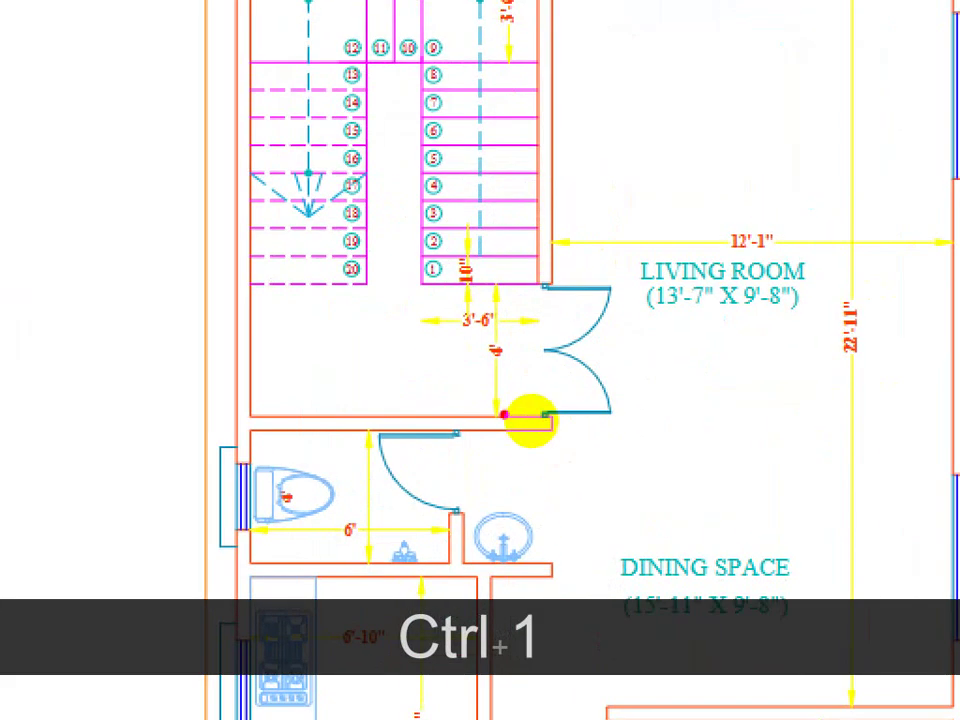
Step: Examine the lower end of the double door beside the staircase in the reference plan and switch back to AutoCAD
{"action": "left_click", "coordinate": [558, 421]}
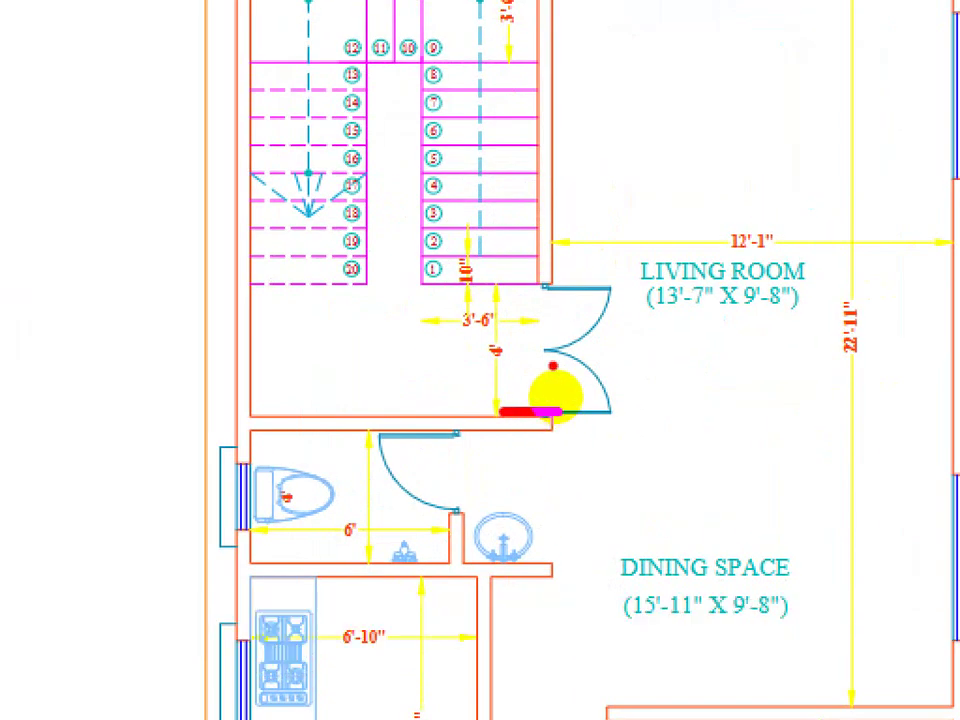
{"action": "key", "text": "Escape"}
{"action": "left_click", "coordinate": [853, 24]}
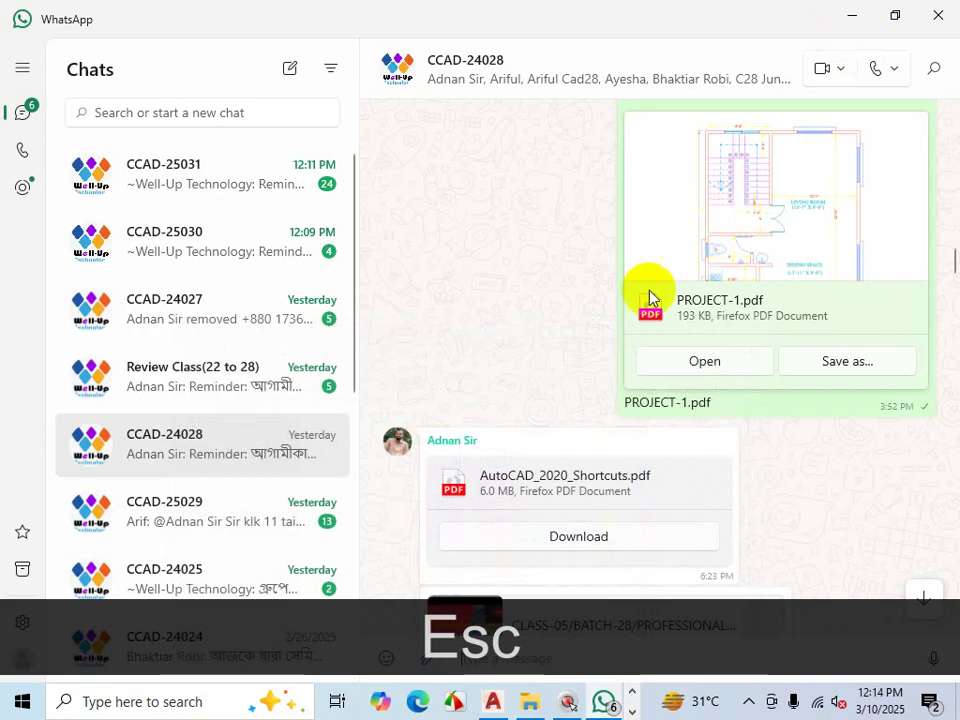
{"action": "left_click", "coordinate": [493, 701]}
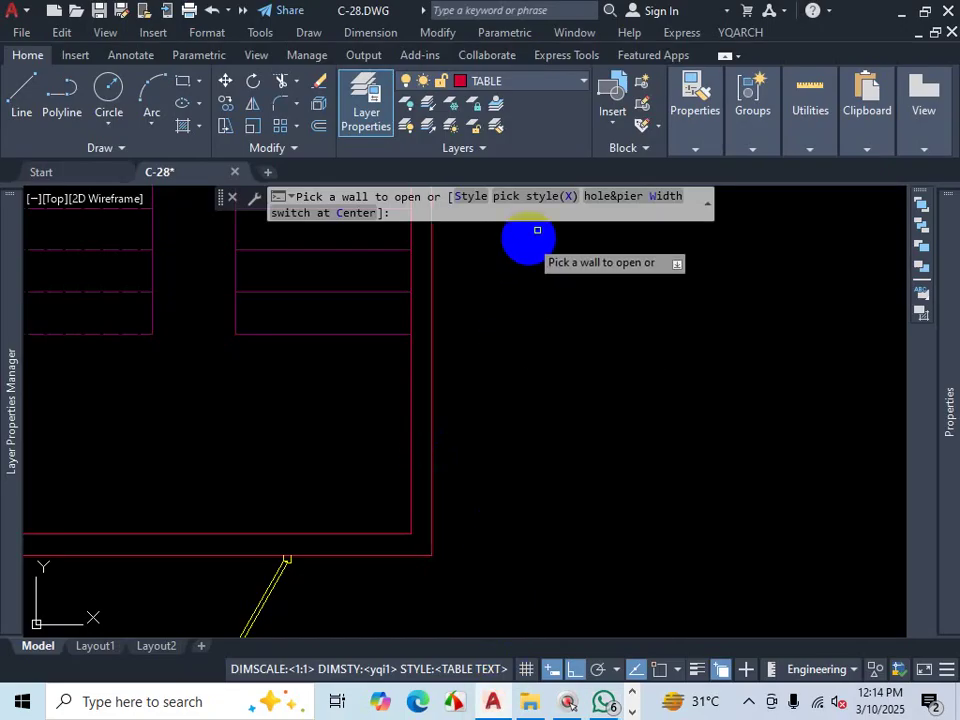
Step: Insert the 48-wide double door with pier width 0 in the wall opening below the staircase, opening toward the living room
{"action": "left_click", "coordinate": [621, 196]}
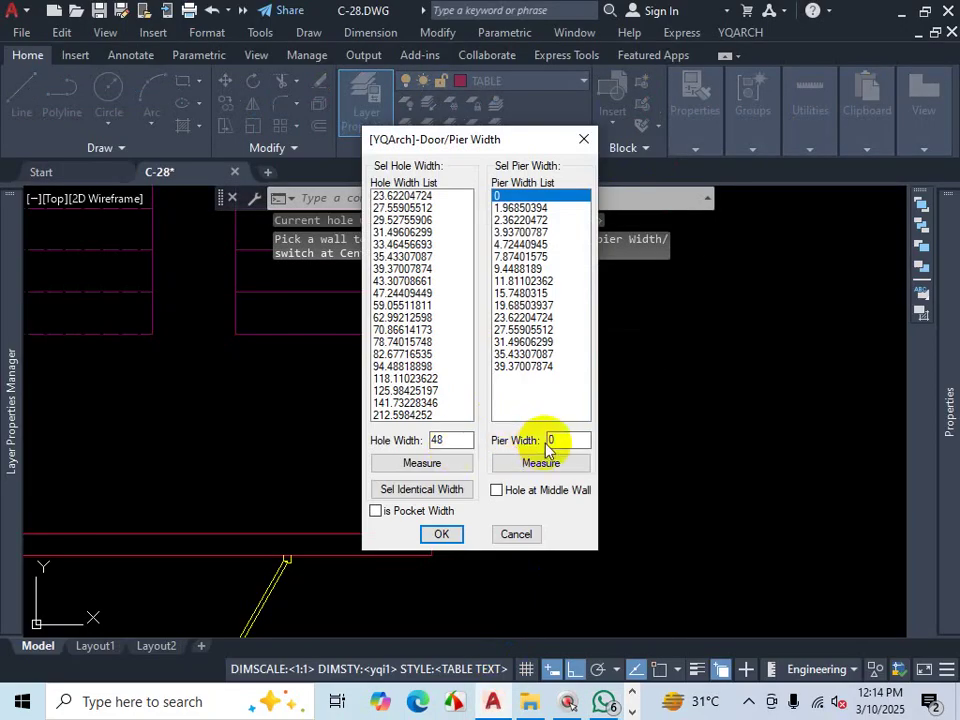
{"action": "left_click", "coordinate": [441, 534]}
{"action": "scroll", "coordinate": [510, 497], "scroll_direction": "down", "scroll_amount": 2}
{"action": "scroll", "coordinate": [514, 484], "scroll_direction": "up", "scroll_amount": 2}
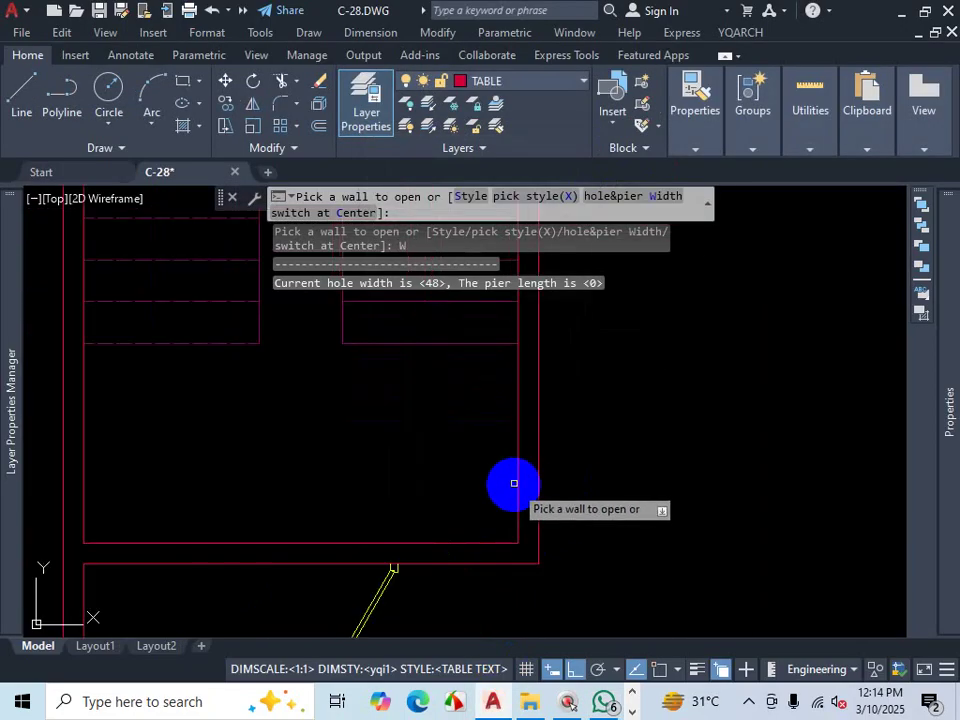
{"action": "left_click", "coordinate": [517, 473]}
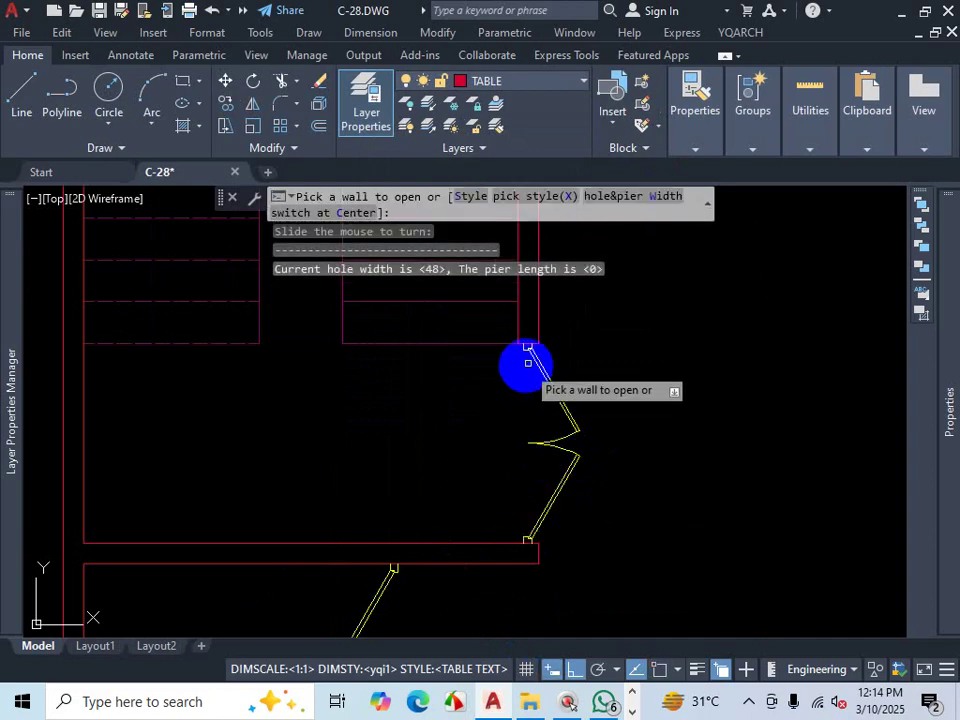
Step: Change the default door type back to the single-leaf swing style
{"action": "scroll", "coordinate": [585, 465], "scroll_direction": "down", "scroll_amount": 6}
{"action": "scroll", "coordinate": [576, 430], "scroll_direction": "up", "scroll_amount": 5}
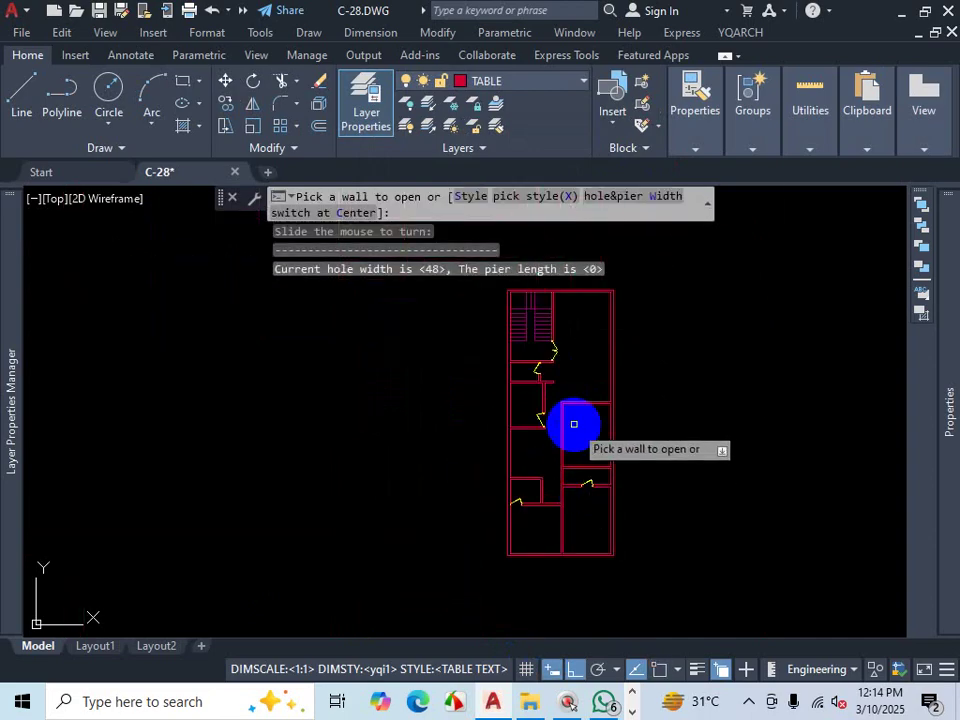
{"action": "scroll", "coordinate": [580, 516], "scroll_direction": "down", "scroll_amount": 4}
{"action": "scroll", "coordinate": [580, 516], "scroll_direction": "up", "scroll_amount": 4}
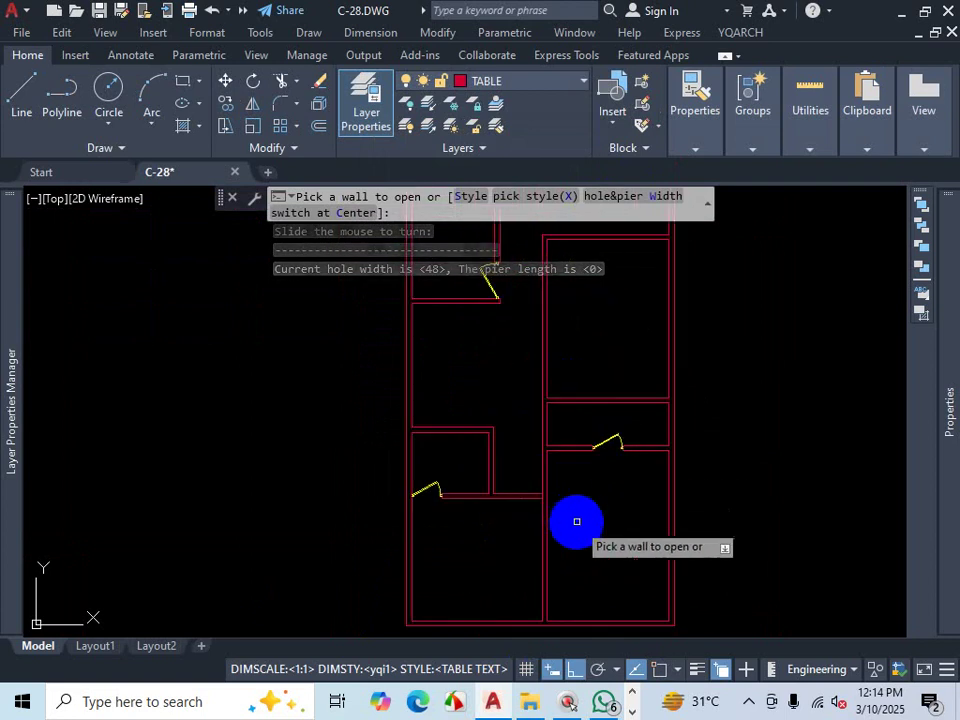
{"action": "scroll", "coordinate": [572, 540], "scroll_direction": "down", "scroll_amount": 4}
{"action": "scroll", "coordinate": [585, 445], "scroll_direction": "up", "scroll_amount": 4}
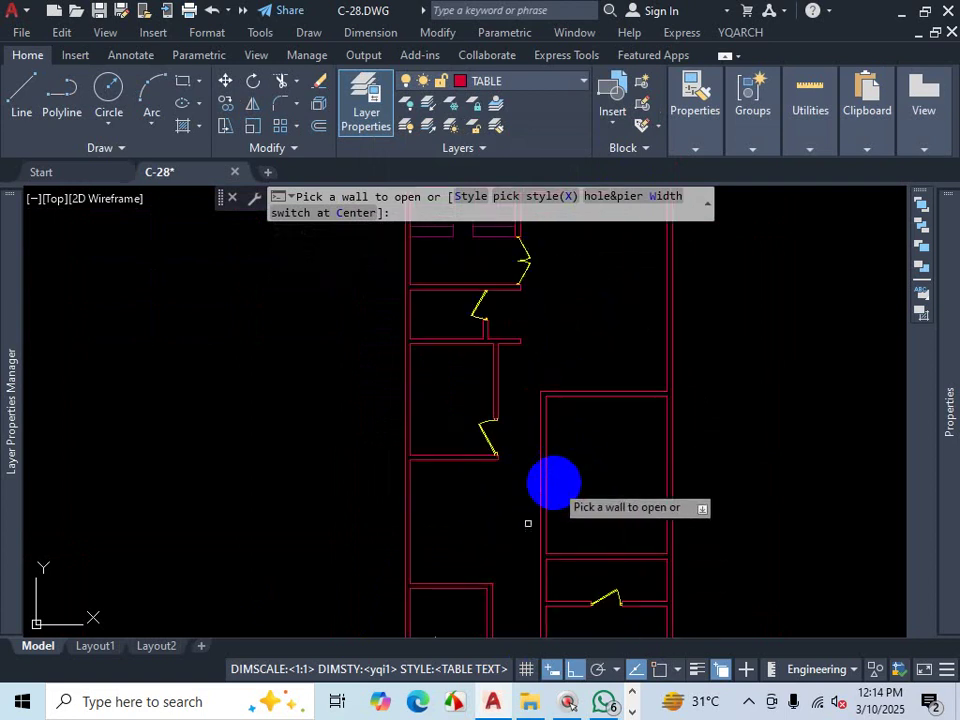
{"action": "scroll", "coordinate": [536, 557], "scroll_direction": "down", "scroll_amount": 3}
{"action": "scroll", "coordinate": [606, 420], "scroll_direction": "up", "scroll_amount": 5}
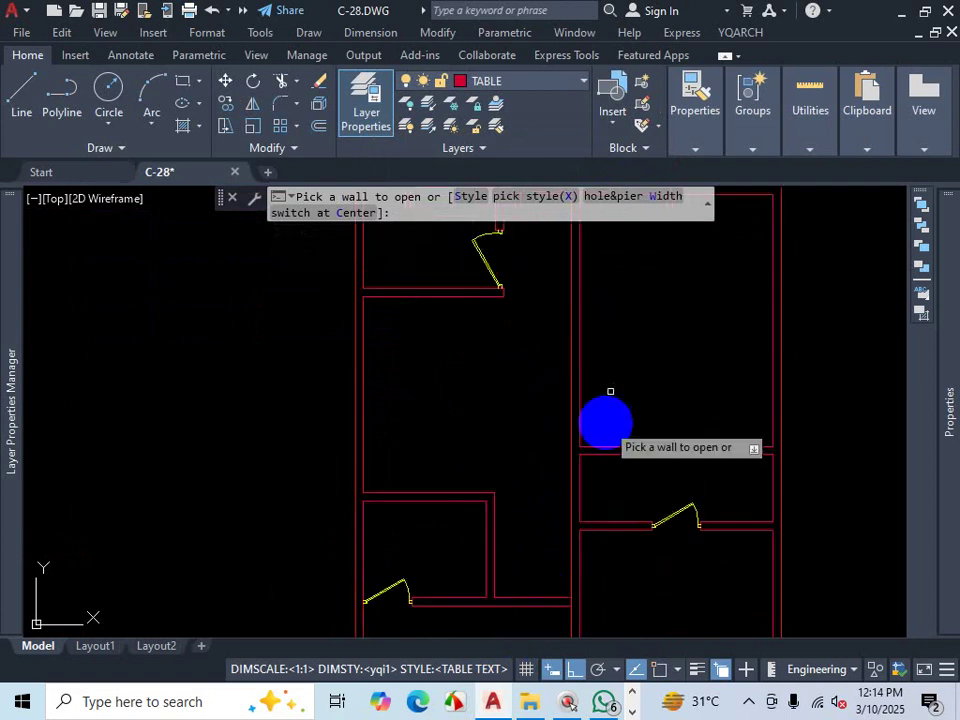
{"action": "left_click", "coordinate": [469, 198]}
{"action": "left_click", "coordinate": [315, 178]}
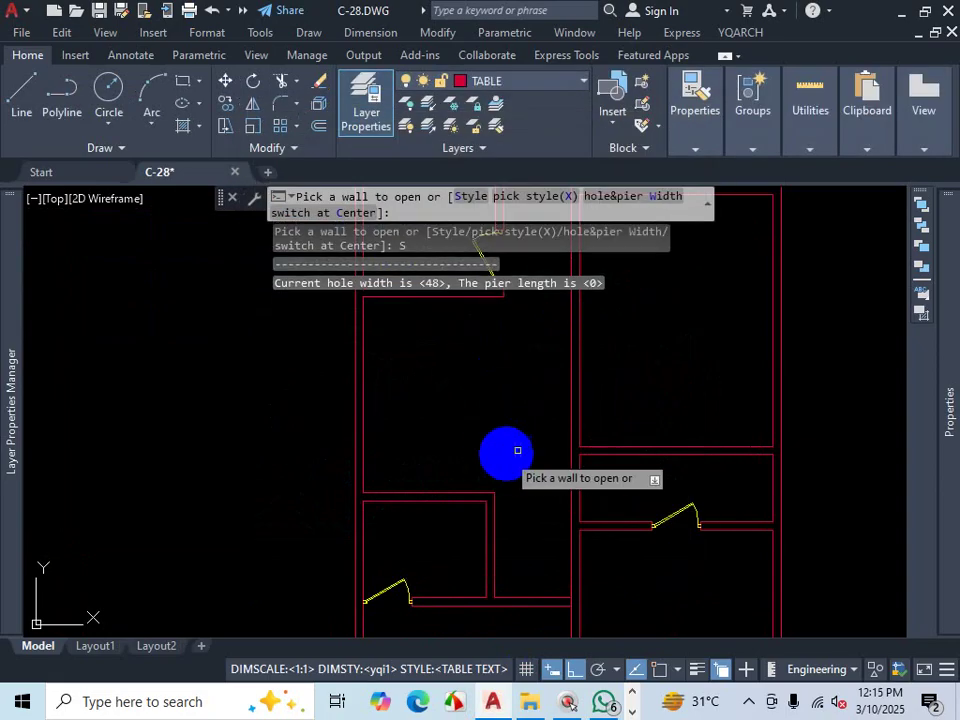
Step: Set the hole width to 42 and insert a door at the upper end of the middle-right room's left wall, hinged at the bottom, opening inward
{"action": "left_click", "coordinate": [605, 198]}
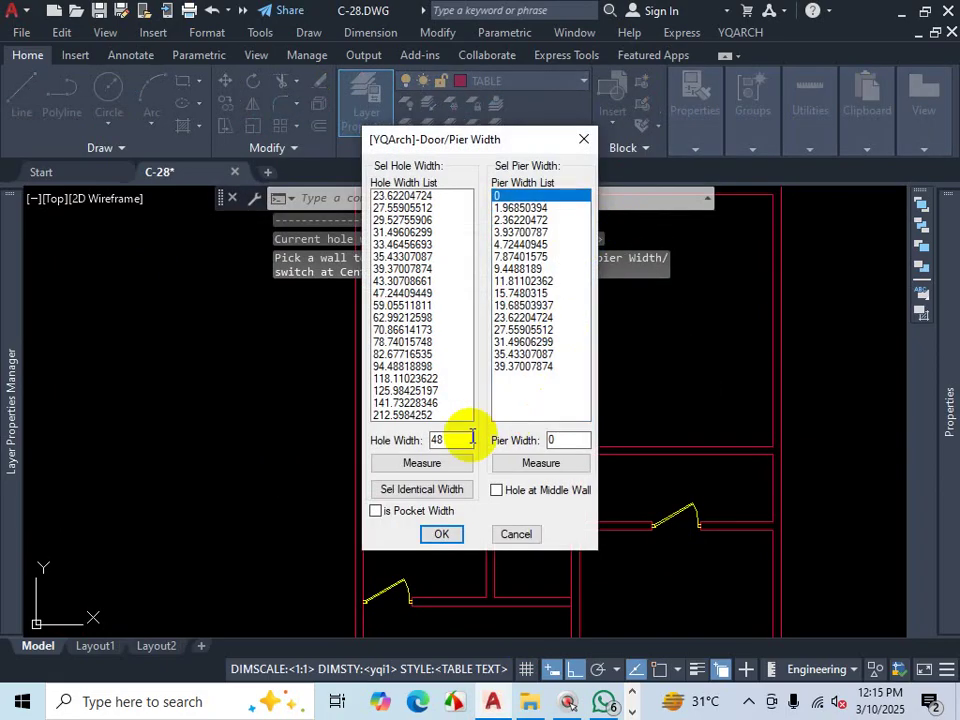
{"action": "left_click_drag", "start_coordinate": [471, 440], "coordinate": [390, 450]}
{"action": "type", "text": "42"}
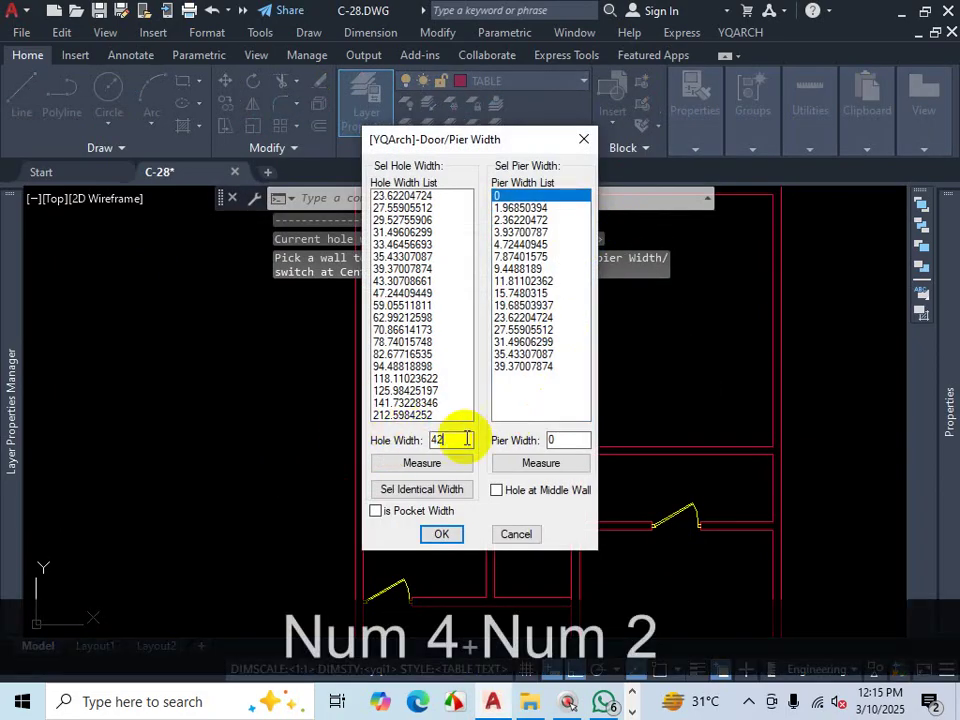
{"action": "left_click", "coordinate": [447, 533]}
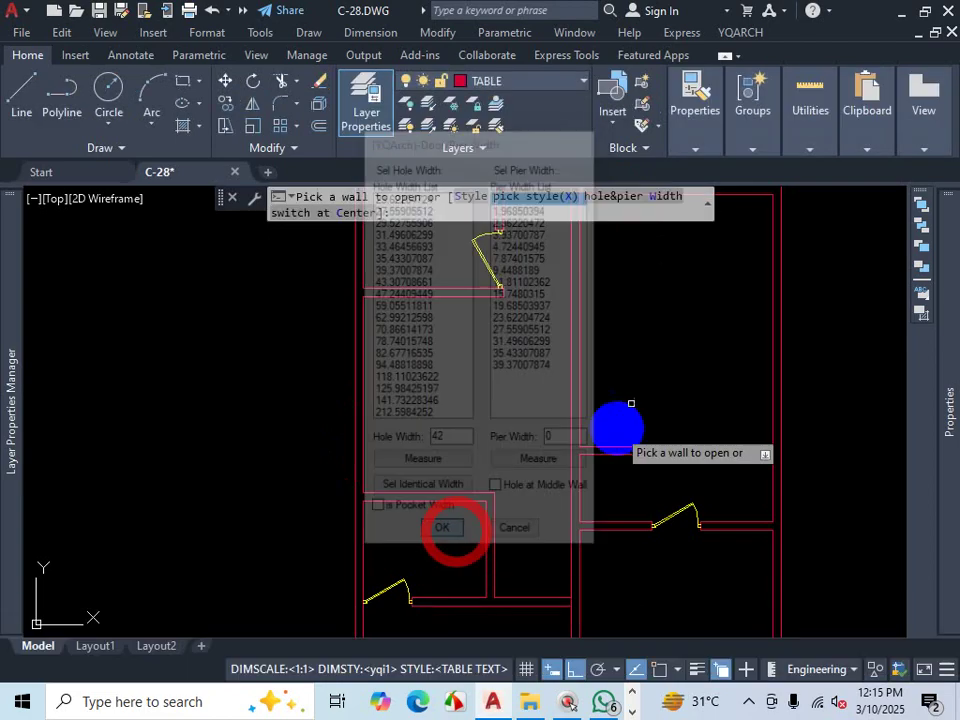
{"action": "left_click", "coordinate": [568, 356]}
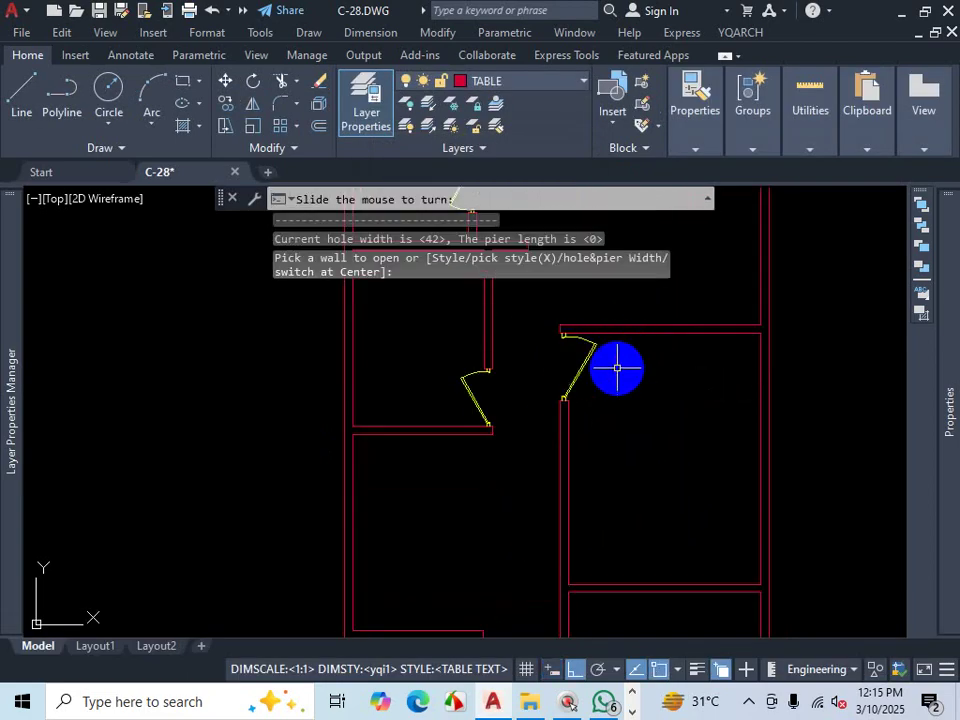
{"action": "left_click", "coordinate": [605, 372]}
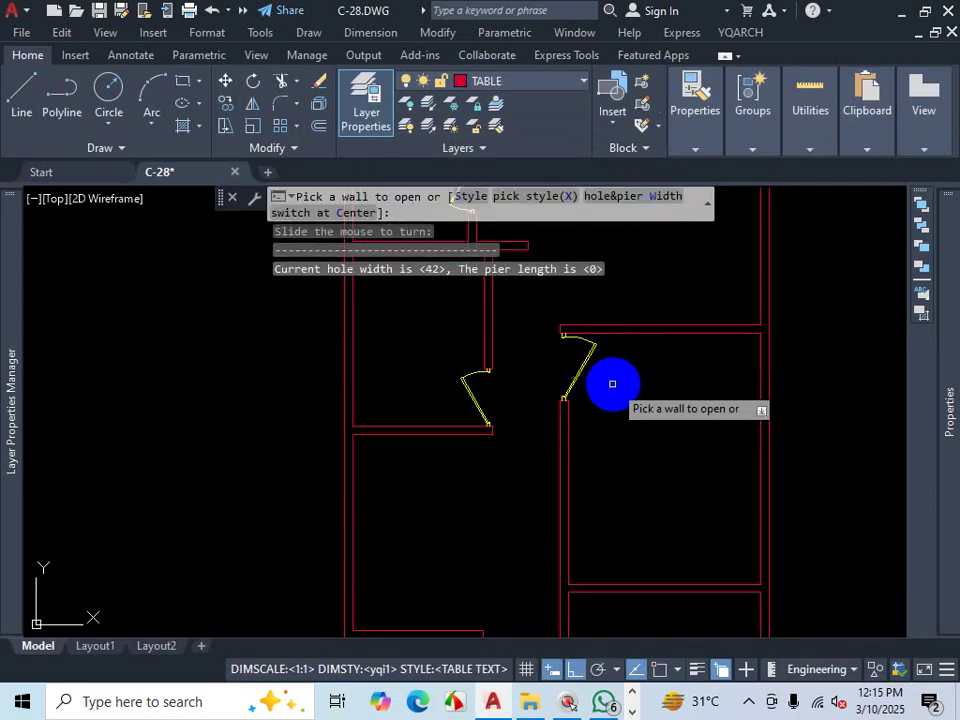
Step: Insert a 42-wide door at the upper end of the lower-right bedroom's left wall, hinged at the top, opening inward
{"action": "scroll", "coordinate": [611, 383], "scroll_direction": "down", "scroll_amount": 2}
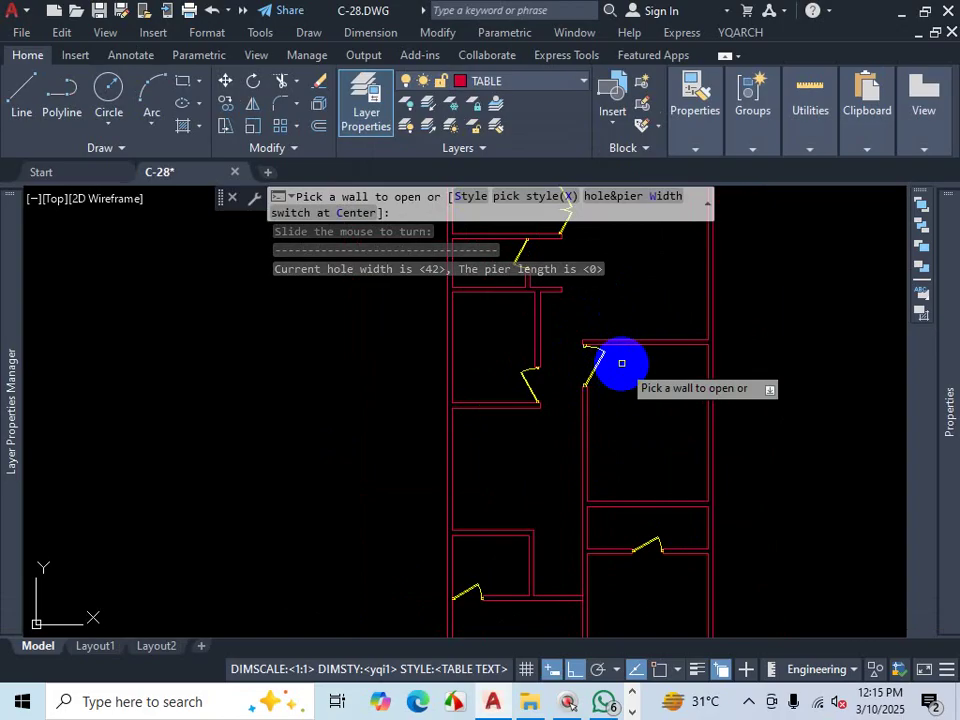
{"action": "scroll", "coordinate": [642, 320], "scroll_direction": "down", "scroll_amount": 3}
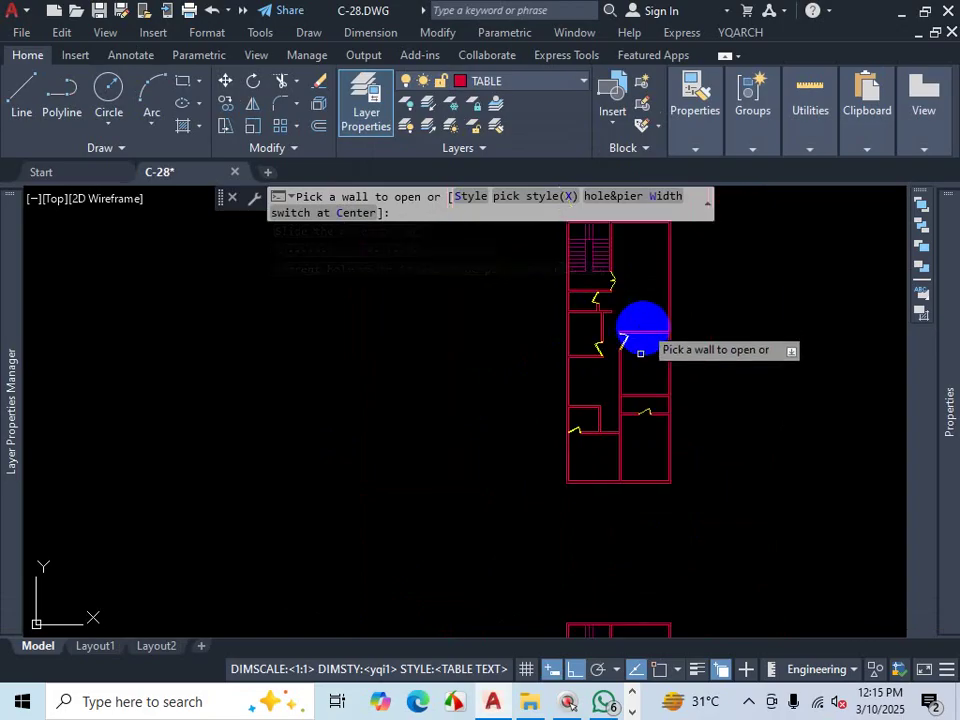
{"action": "scroll", "coordinate": [615, 459], "scroll_direction": "up", "scroll_amount": 3}
{"action": "scroll", "coordinate": [654, 285], "scroll_direction": "up", "scroll_amount": 3}
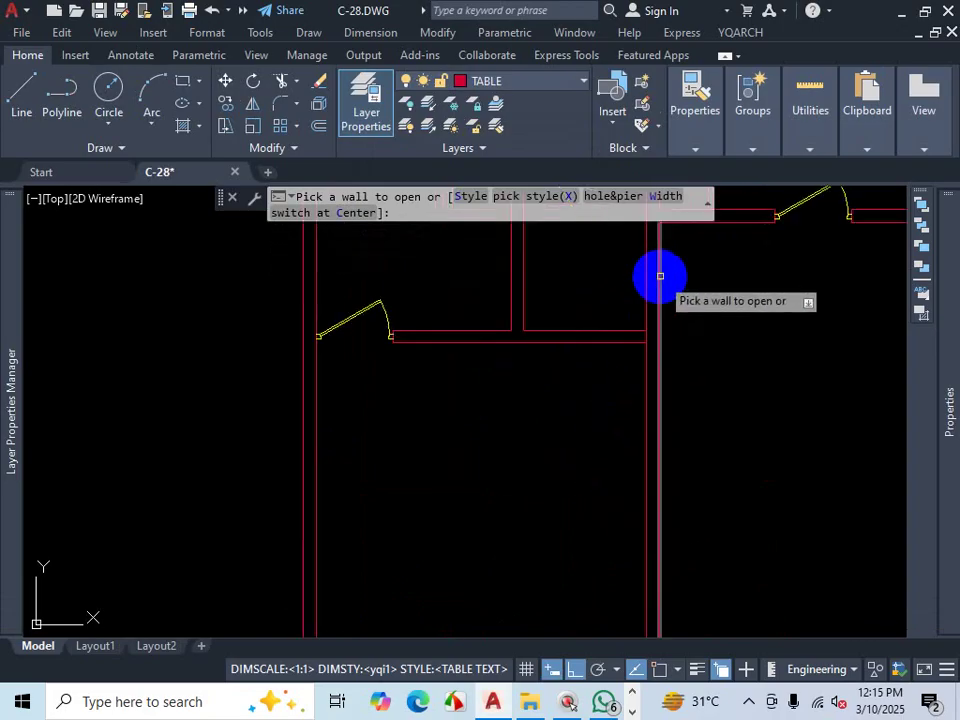
{"action": "left_click", "coordinate": [658, 265]}
{"action": "left_click", "coordinate": [709, 262]}
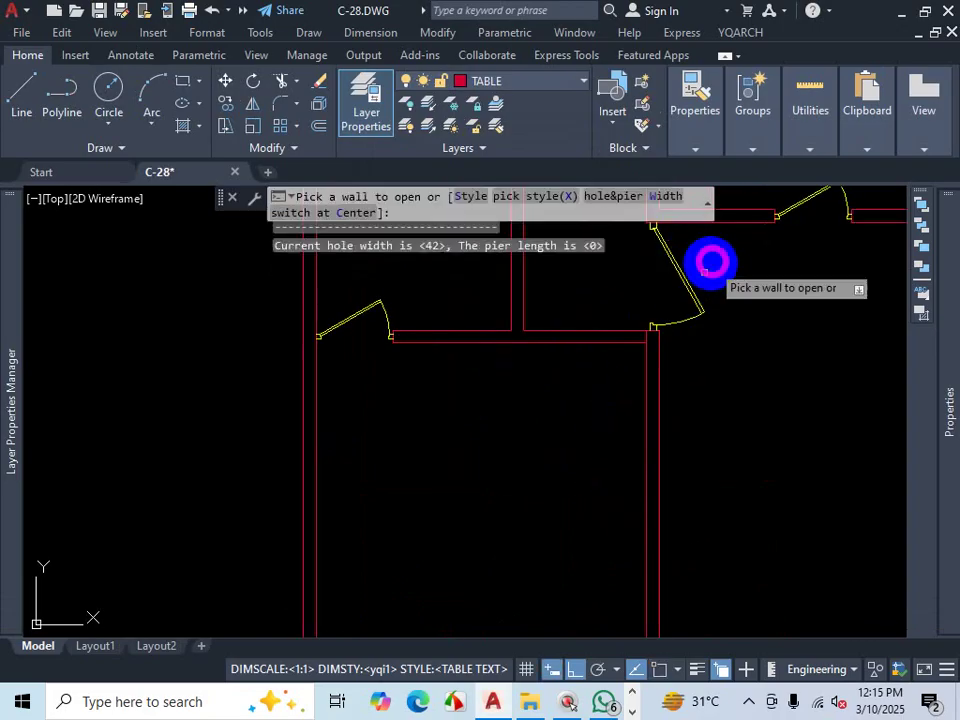
Step: Insert a 42-wide door at the right end of the lower-left bedroom's top wall, hinged on the left, opening into the bedroom
{"action": "left_click", "coordinate": [579, 340]}
{"action": "left_click", "coordinate": [584, 401]}
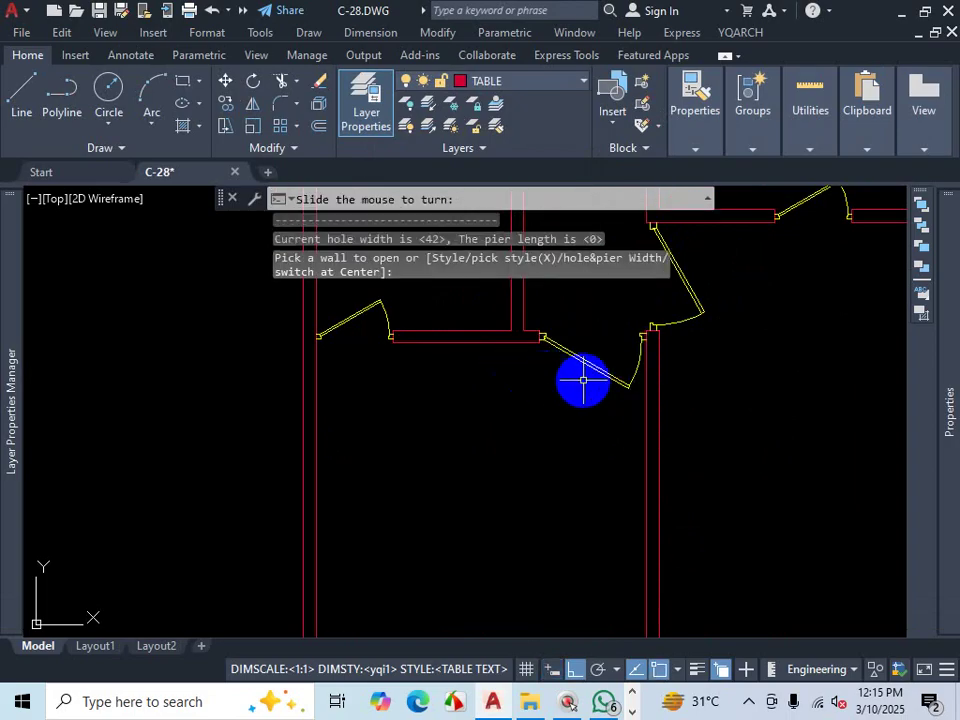
{"action": "left_click", "coordinate": [583, 380]}
{"action": "scroll", "coordinate": [565, 420], "scroll_direction": "down", "scroll_amount": 6}
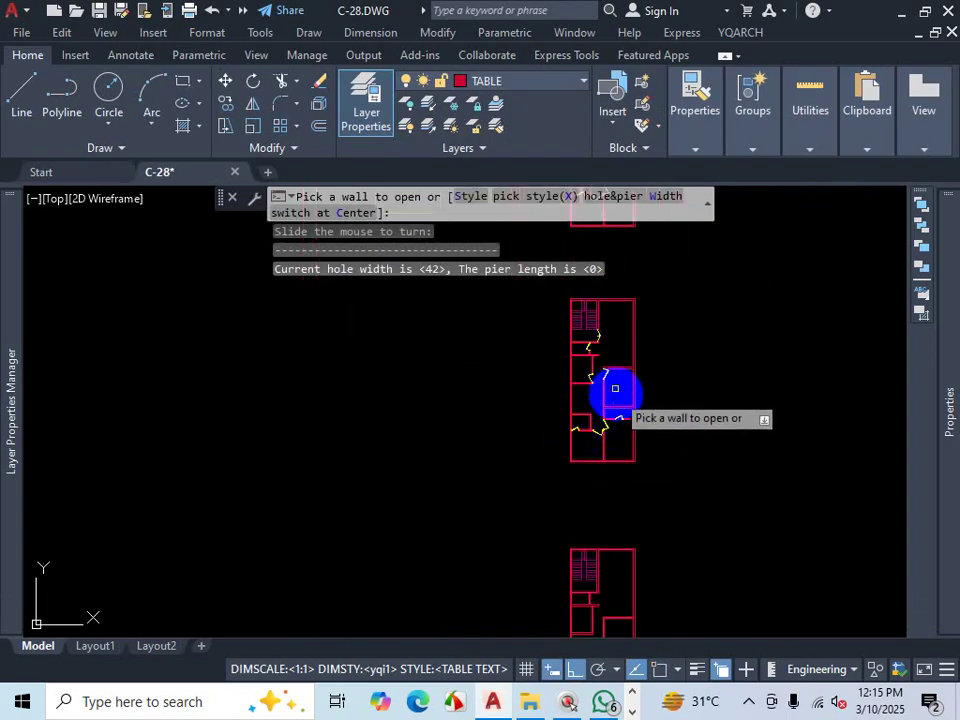
Step: On the other plan copy with doors, insert a 42-wide door at the lower end of the kitchen's right wall, hinged at the bottom, opening inward
{"action": "scroll", "coordinate": [615, 388], "scroll_direction": "up", "scroll_amount": 4}
{"action": "scroll", "coordinate": [607, 377], "scroll_direction": "down", "scroll_amount": 8}
{"action": "scroll", "coordinate": [590, 537], "scroll_direction": "up", "scroll_amount": 6}
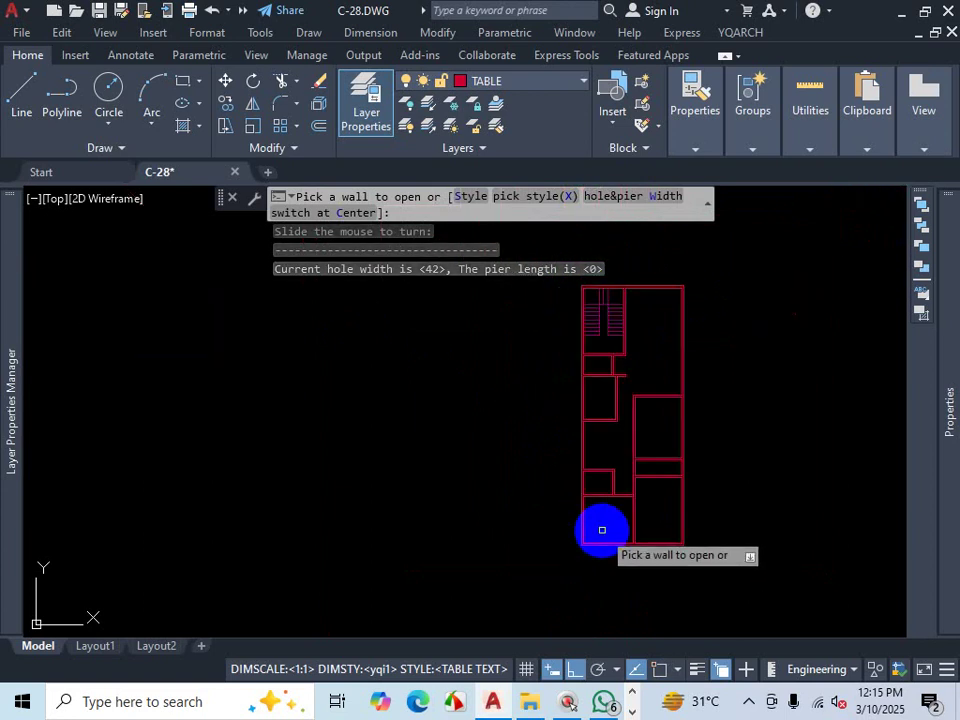
{"action": "scroll", "coordinate": [605, 525], "scroll_direction": "down", "scroll_amount": 4}
{"action": "scroll", "coordinate": [624, 410], "scroll_direction": "up", "scroll_amount": 8}
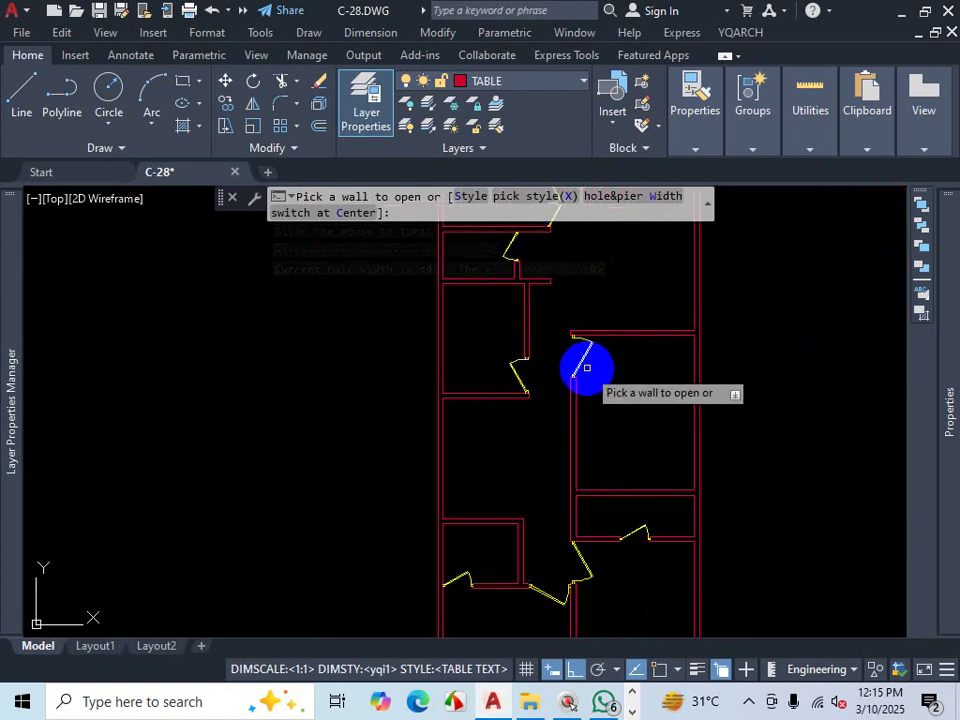
{"action": "scroll", "coordinate": [589, 373], "scroll_direction": "down", "scroll_amount": 6}
{"action": "scroll", "coordinate": [600, 294], "scroll_direction": "up", "scroll_amount": 6}
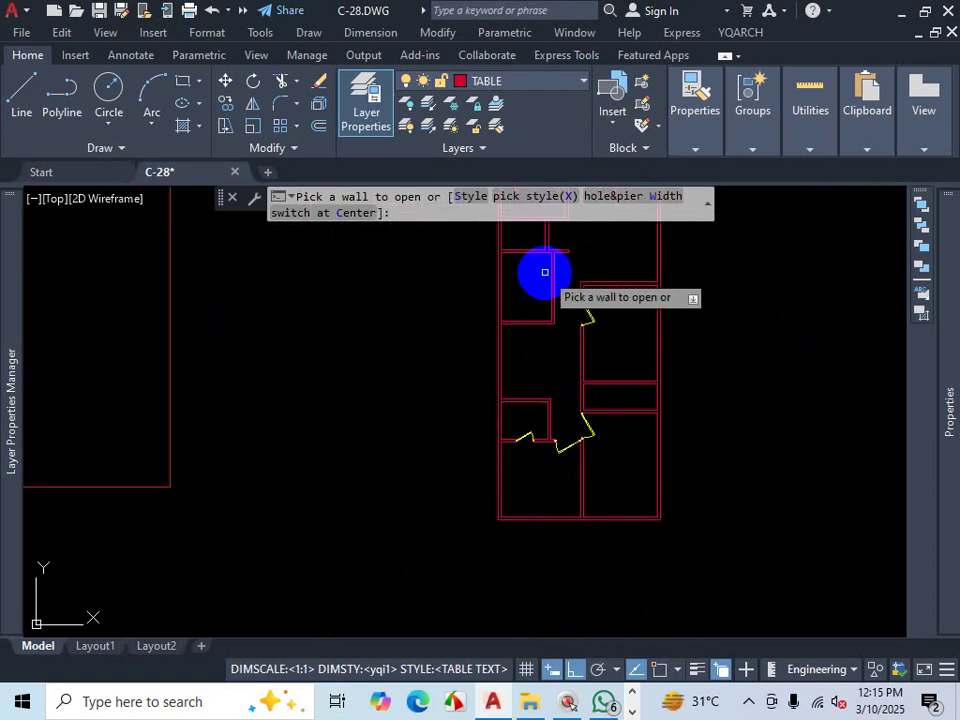
{"action": "scroll", "coordinate": [545, 272], "scroll_direction": "up", "scroll_amount": 5}
{"action": "scroll", "coordinate": [583, 388], "scroll_direction": "down", "scroll_amount": 3}
{"action": "scroll", "coordinate": [577, 386], "scroll_direction": "up", "scroll_amount": 2}
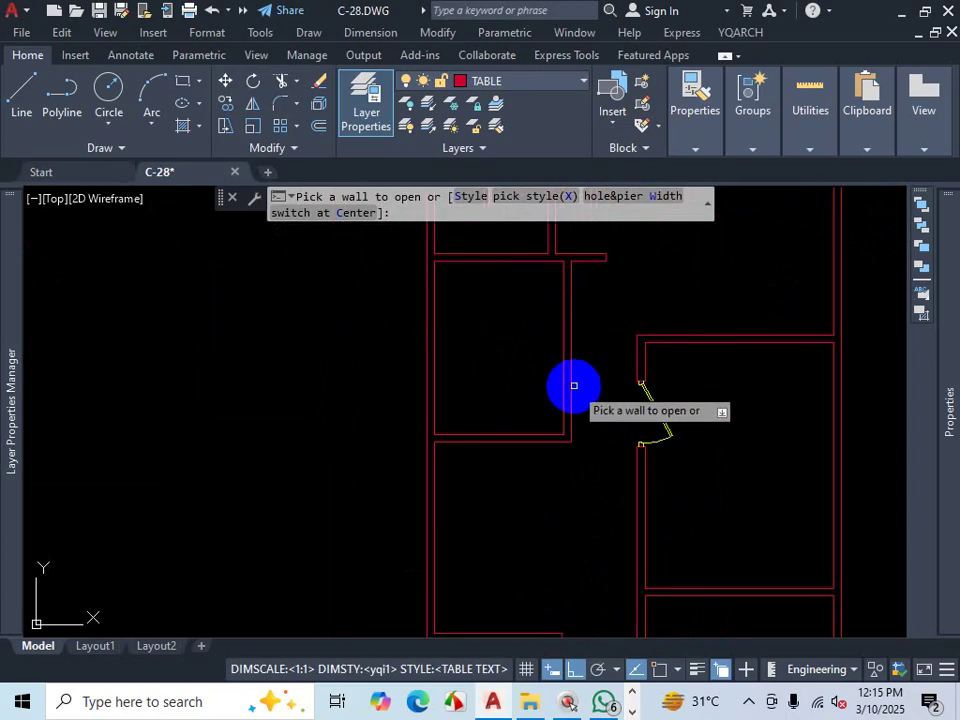
{"action": "scroll", "coordinate": [578, 396], "scroll_direction": "down", "scroll_amount": 2}
{"action": "scroll", "coordinate": [575, 403], "scroll_direction": "up", "scroll_amount": 4}
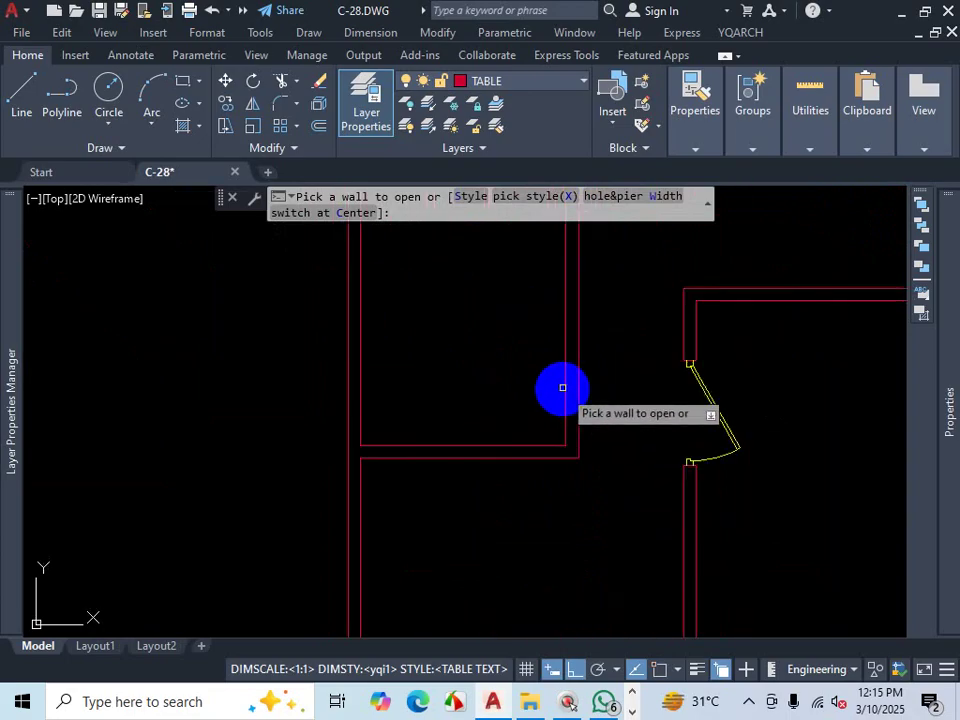
{"action": "left_click", "coordinate": [564, 382]}
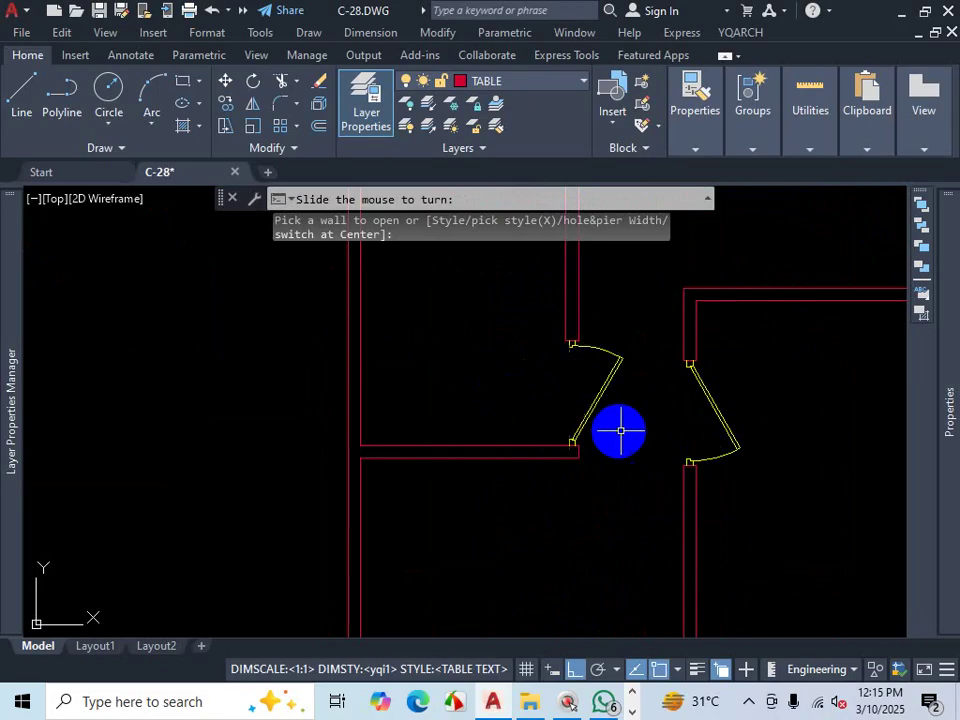
{"action": "left_click", "coordinate": [536, 300]}
Step: Insert a 42-wide door at the right end of the narrow right-hand room's bottom wall, hinged on the left, opening upward, and end the command
{"action": "scroll", "coordinate": [571, 385], "scroll_direction": "down", "scroll_amount": 4}
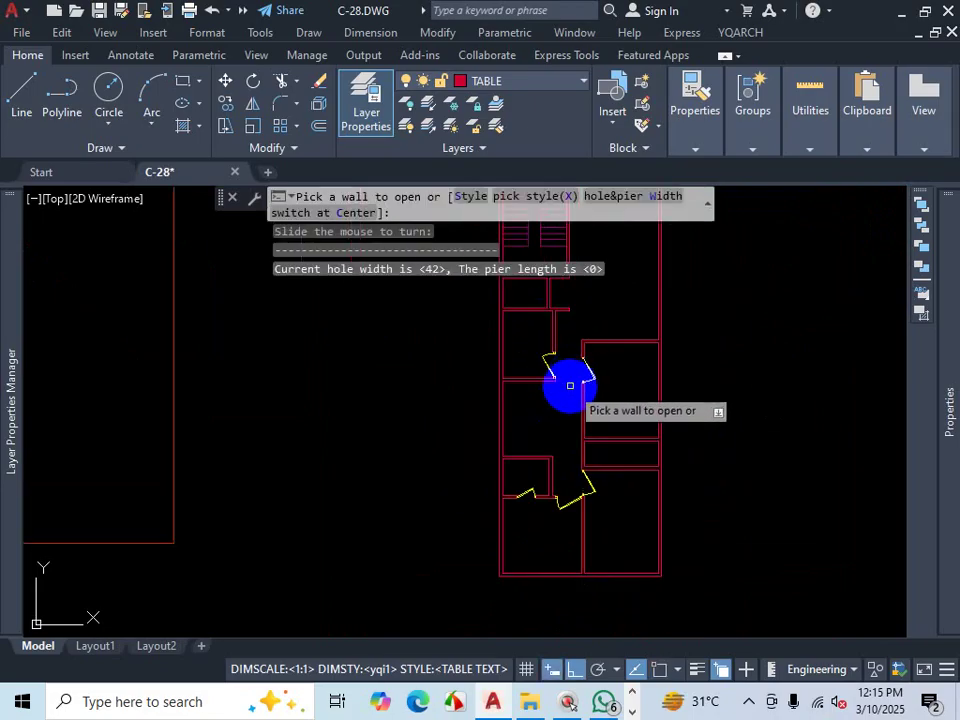
{"action": "scroll", "coordinate": [563, 383], "scroll_direction": "down", "scroll_amount": 4}
{"action": "scroll", "coordinate": [561, 439], "scroll_direction": "up", "scroll_amount": 4}
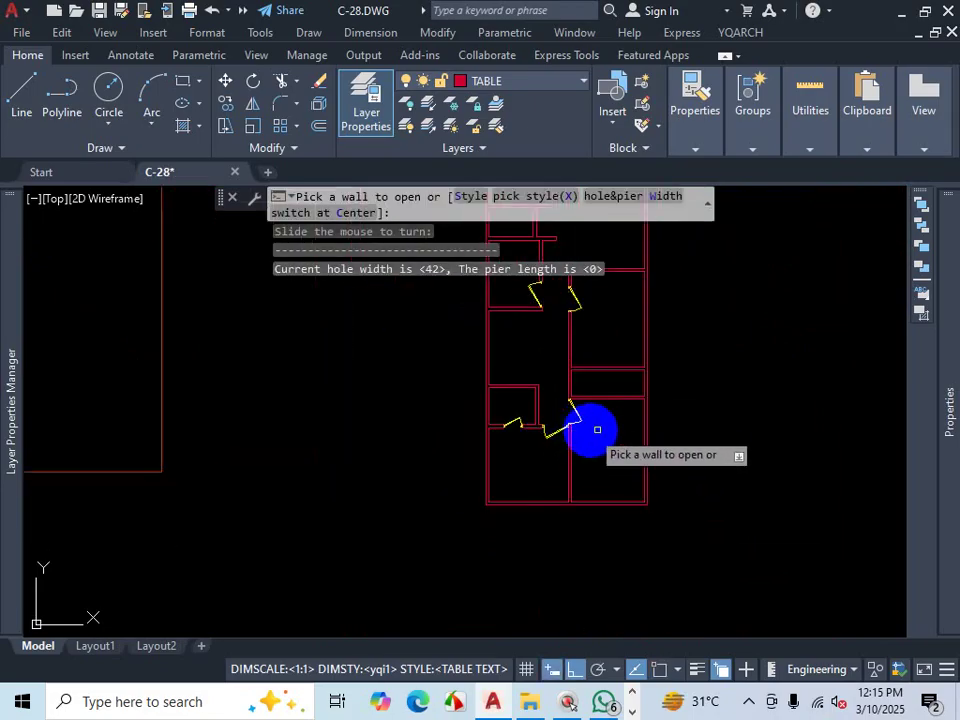
{"action": "scroll", "coordinate": [616, 422], "scroll_direction": "up", "scroll_amount": 3}
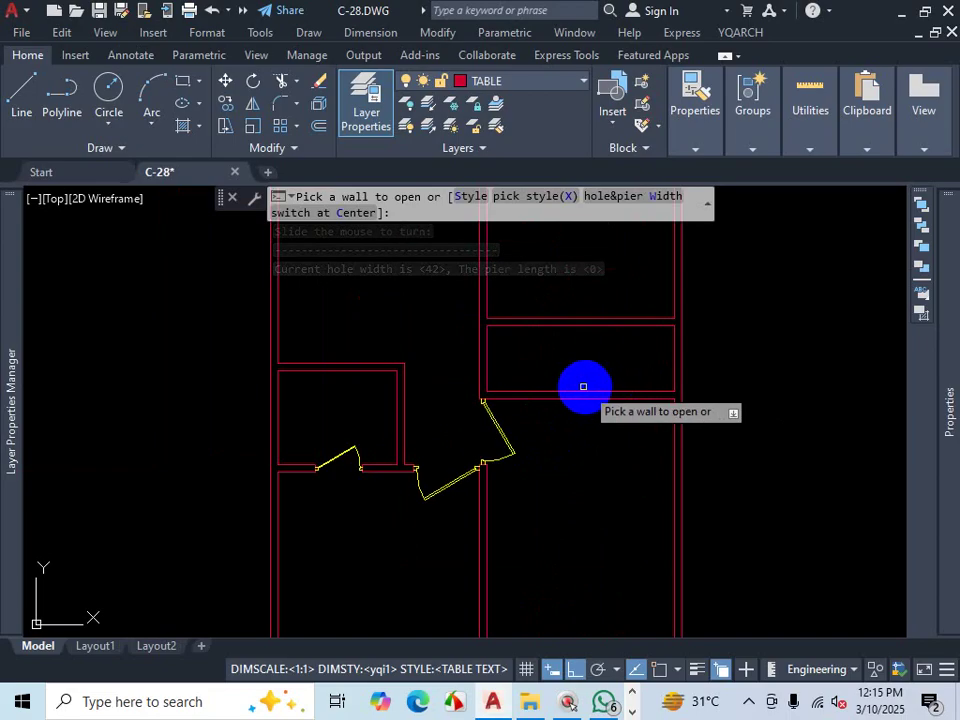
{"action": "left_click", "coordinate": [583, 390]}
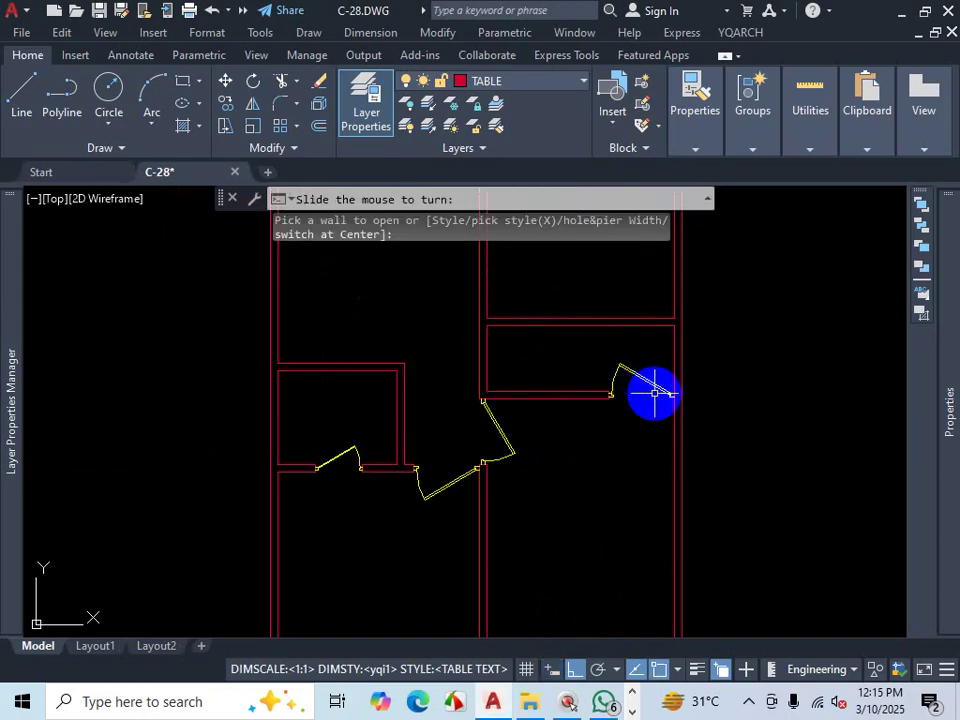
{"action": "left_click", "coordinate": [632, 366]}
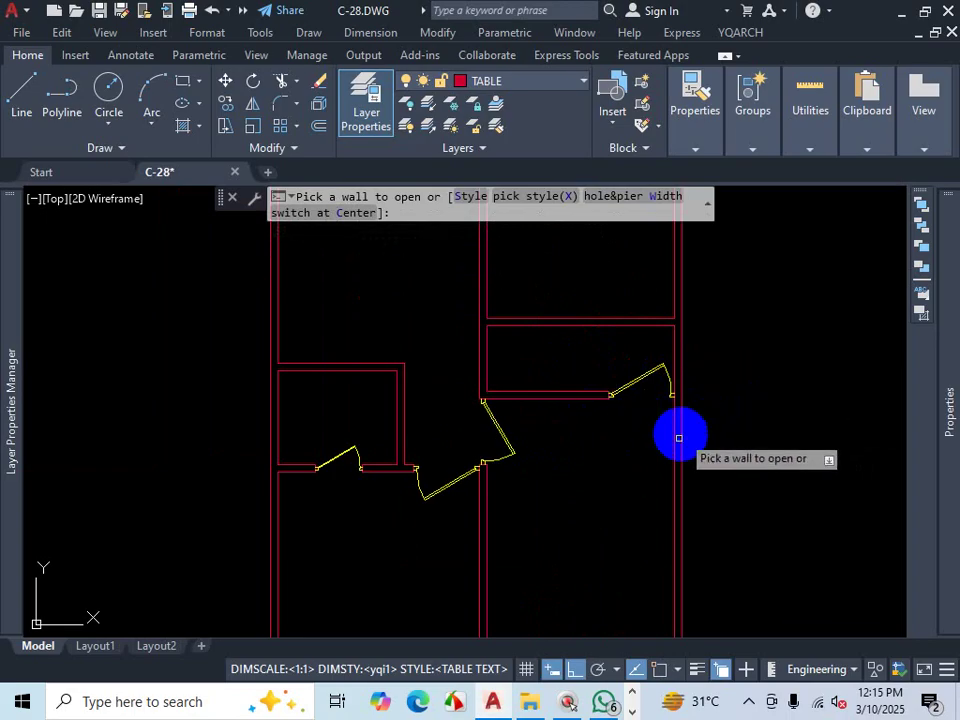
{"action": "scroll", "coordinate": [632, 392], "scroll_direction": "down", "scroll_amount": 3}
{"action": "scroll", "coordinate": [628, 369], "scroll_direction": "up", "scroll_amount": 2}
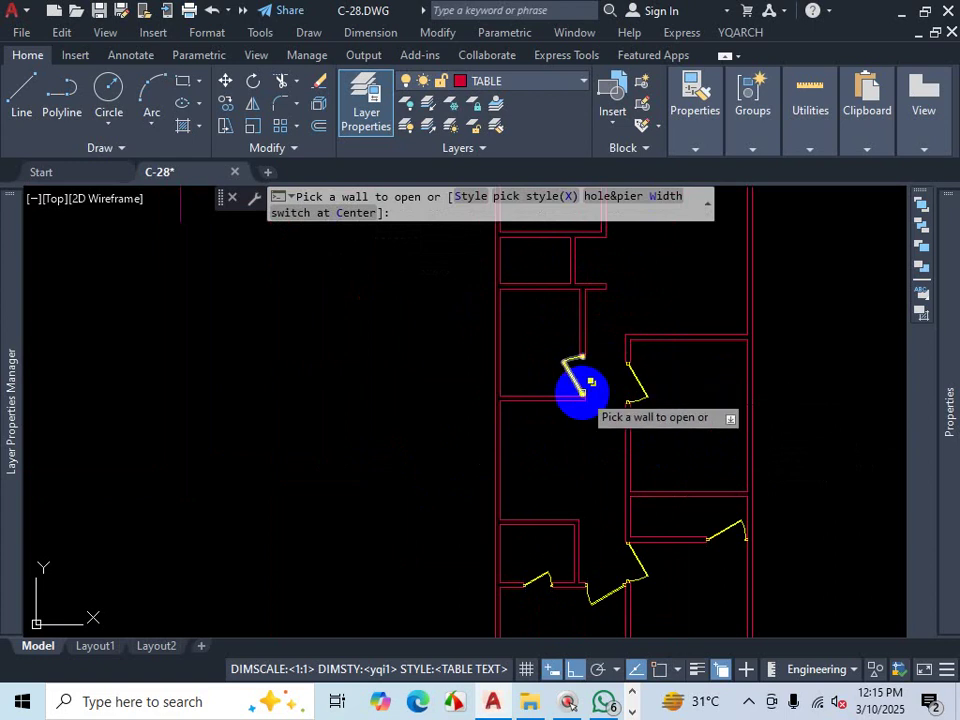
{"action": "key", "text": "Escape"}
{"action": "scroll", "coordinate": [600, 415], "scroll_direction": "down", "scroll_amount": 4}
{"action": "scroll", "coordinate": [590, 412], "scroll_direction": "up", "scroll_amount": 4}
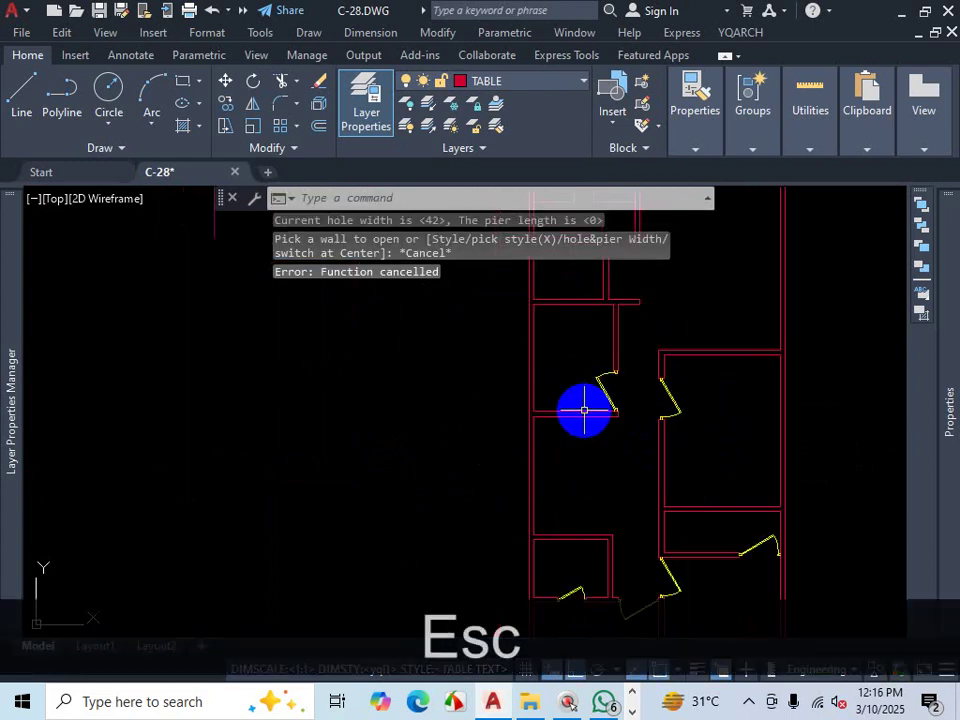
Step: Compare the doors already placed on the upper and middle floor plan copies, ending at the middle copy's right-hand bedroom door
{"action": "scroll", "coordinate": [600, 395], "scroll_direction": "down", "scroll_amount": 4}
{"action": "scroll", "coordinate": [638, 414], "scroll_direction": "up", "scroll_amount": 4}
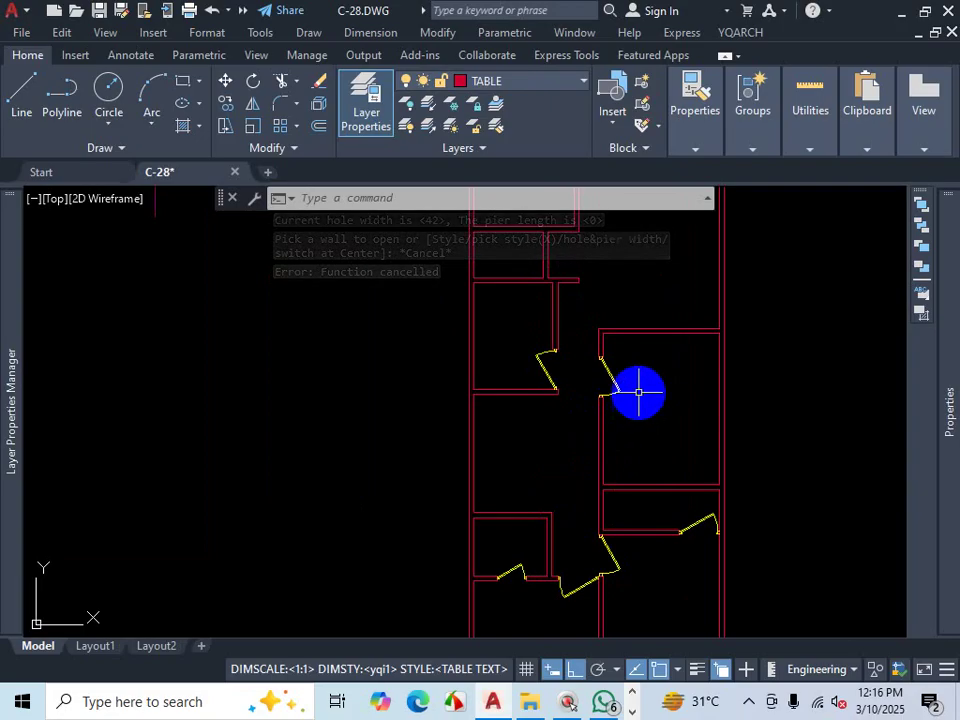
{"action": "scroll", "coordinate": [599, 432], "scroll_direction": "down", "scroll_amount": 4}
{"action": "scroll", "coordinate": [598, 440], "scroll_direction": "down", "scroll_amount": 5}
{"action": "scroll", "coordinate": [609, 508], "scroll_direction": "down", "scroll_amount": 2}
{"action": "scroll", "coordinate": [604, 580], "scroll_direction": "up", "scroll_amount": 4}
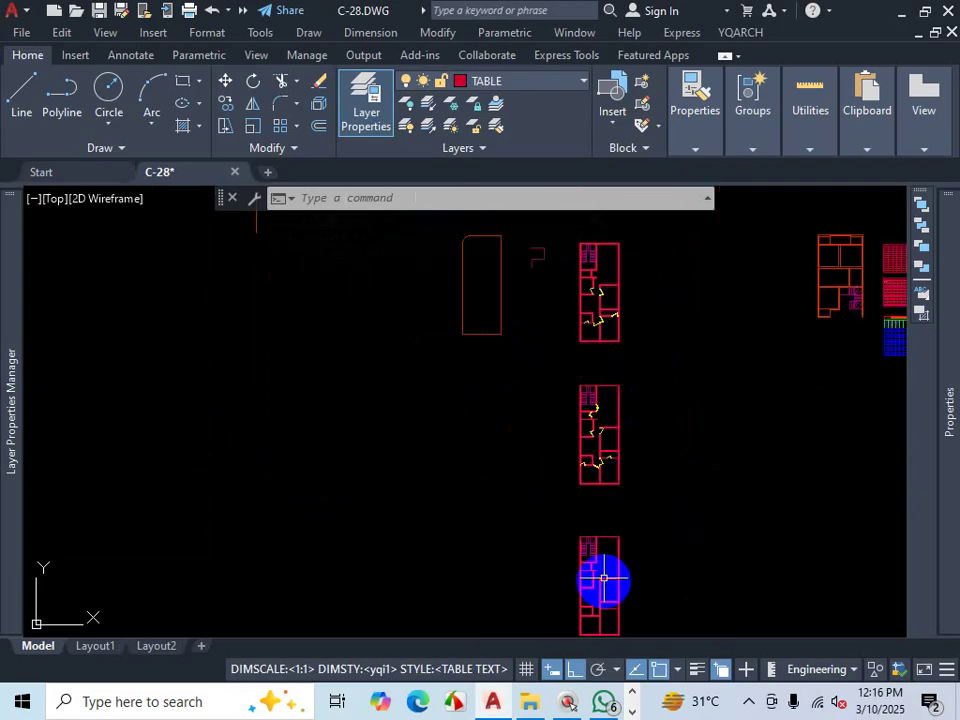
{"action": "scroll", "coordinate": [606, 443], "scroll_direction": "up", "scroll_amount": 2}
{"action": "scroll", "coordinate": [626, 470], "scroll_direction": "up", "scroll_amount": 4}
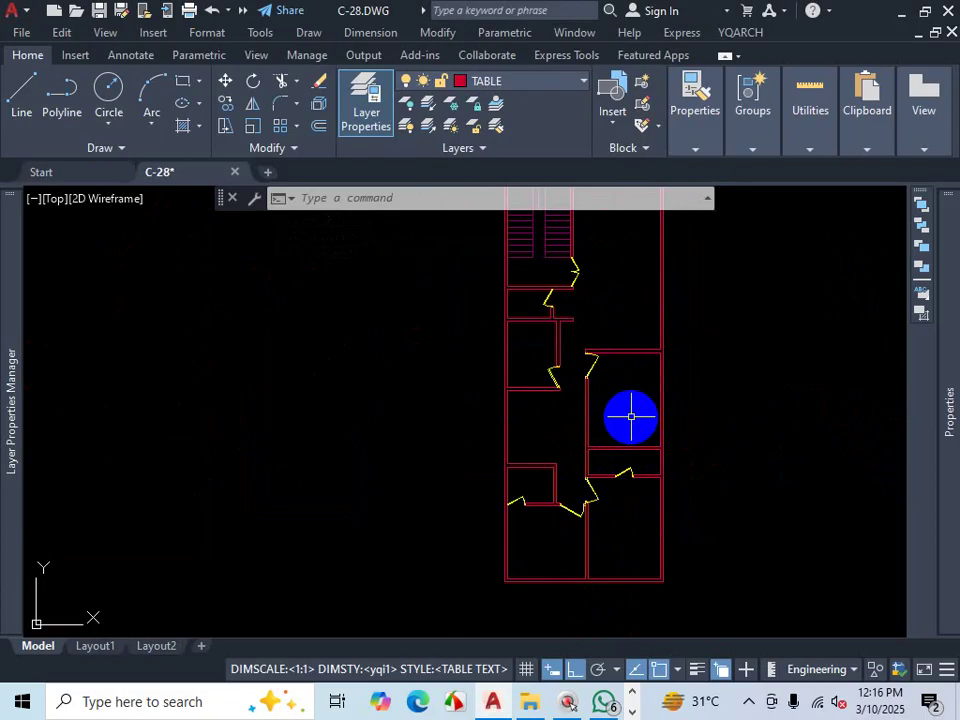
{"action": "scroll", "coordinate": [600, 355], "scroll_direction": "up", "scroll_amount": 3}
{"action": "scroll", "coordinate": [628, 375], "scroll_direction": "up", "scroll_amount": 3}
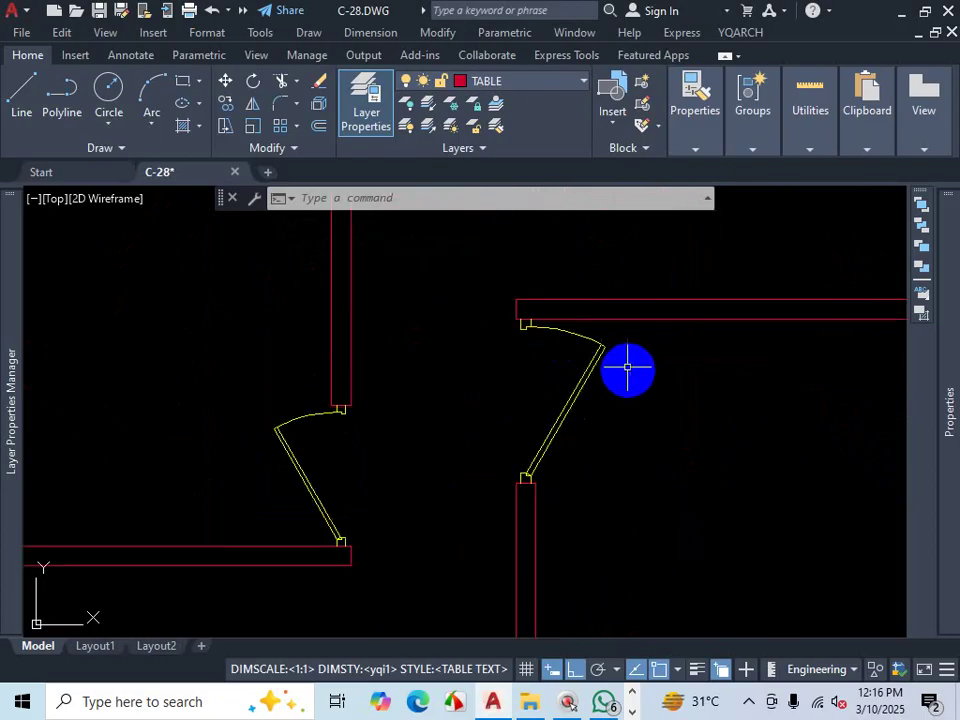
Step: Try deleting the middle plan's upper-right bedroom door with the standard Erase, and undo the deletions
{"action": "left_click", "coordinate": [627, 368]}
{"action": "left_click", "coordinate": [558, 369]}
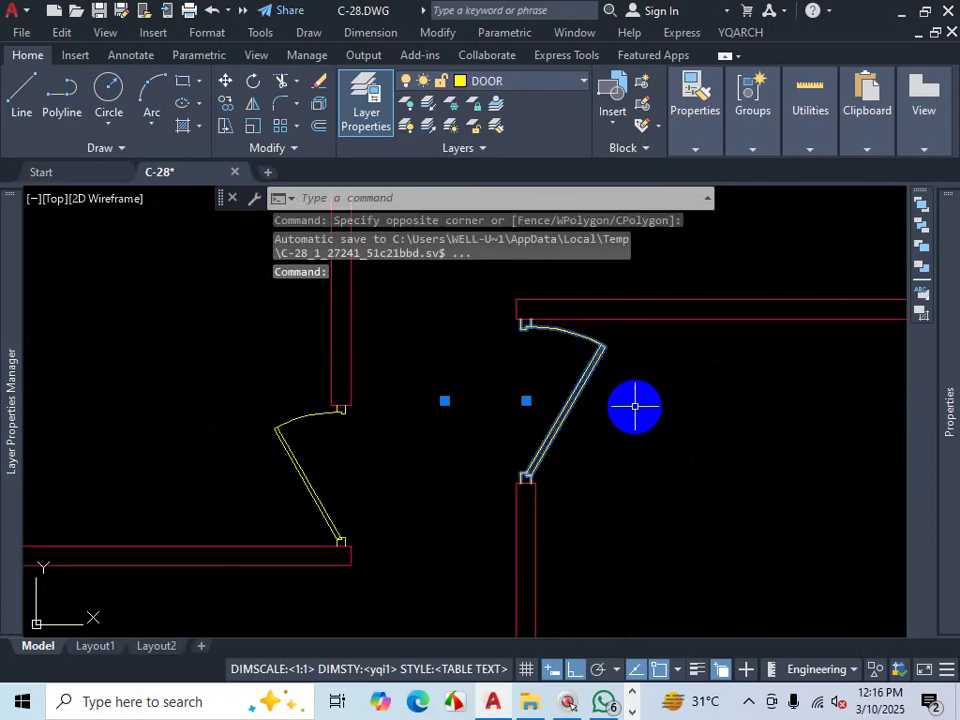
{"action": "key", "text": "Delete"}
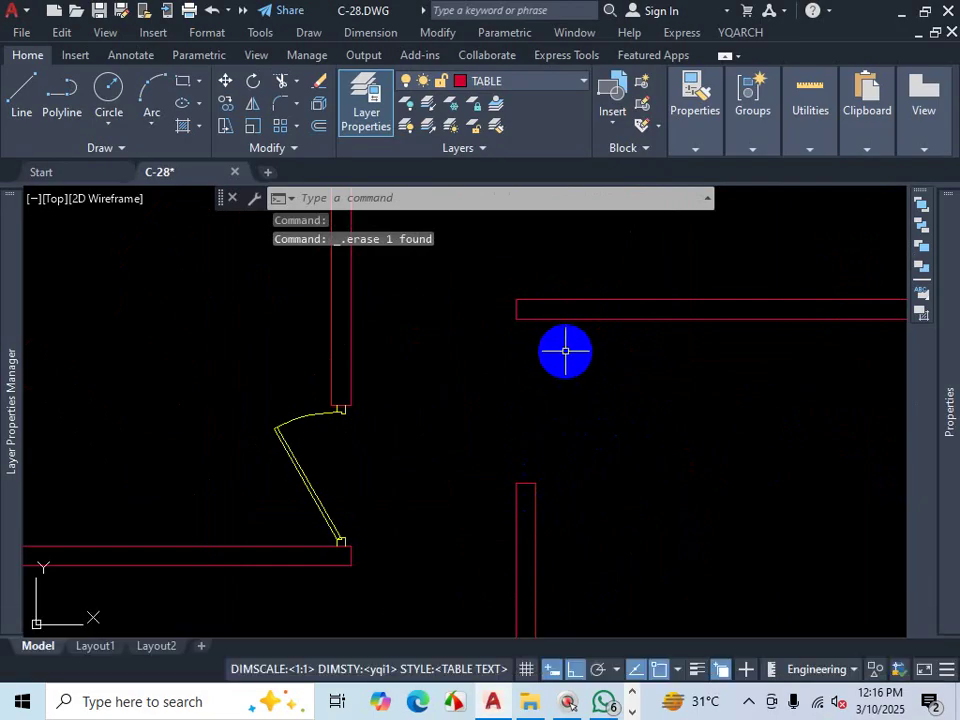
{"action": "key", "text": "ctrl+z"}
{"action": "left_click", "coordinate": [588, 375]}
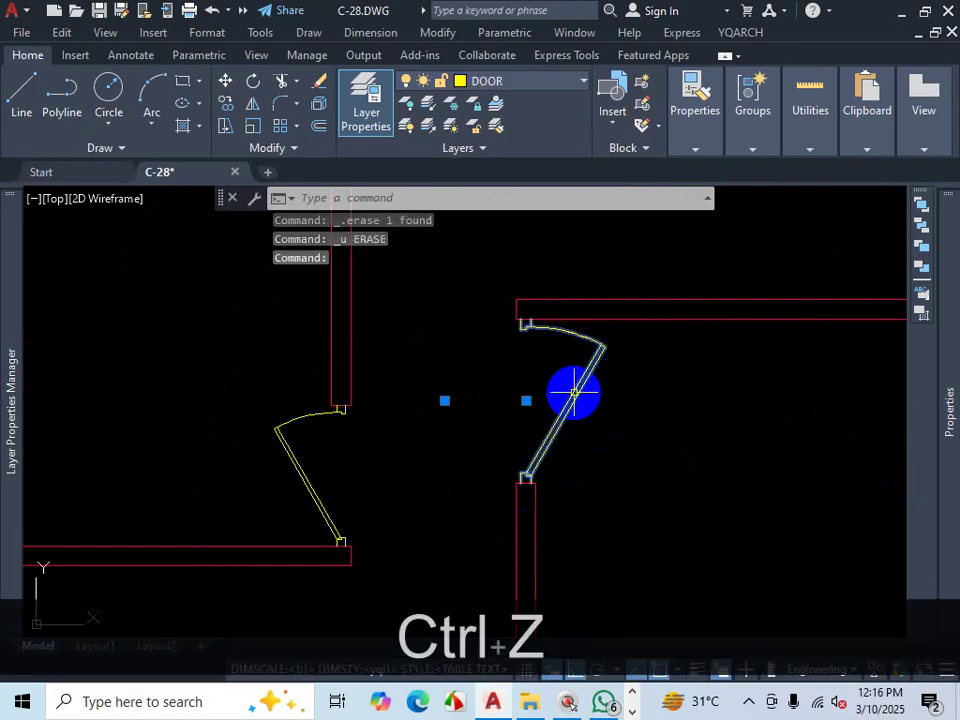
{"action": "left_click", "coordinate": [318, 84]}
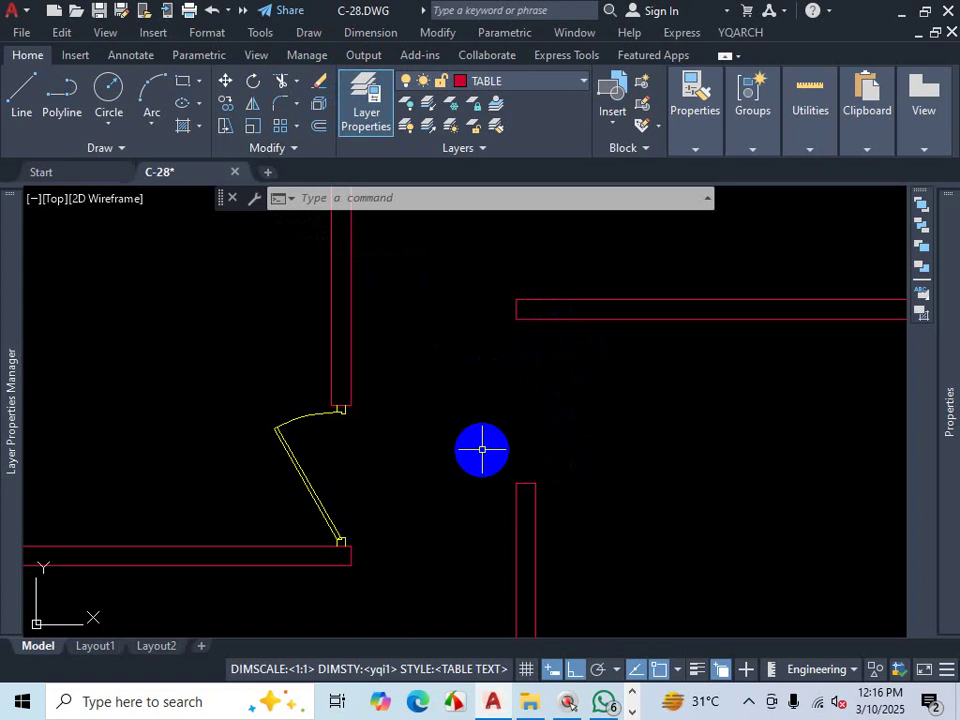
{"action": "key", "text": "ctrl+z"}
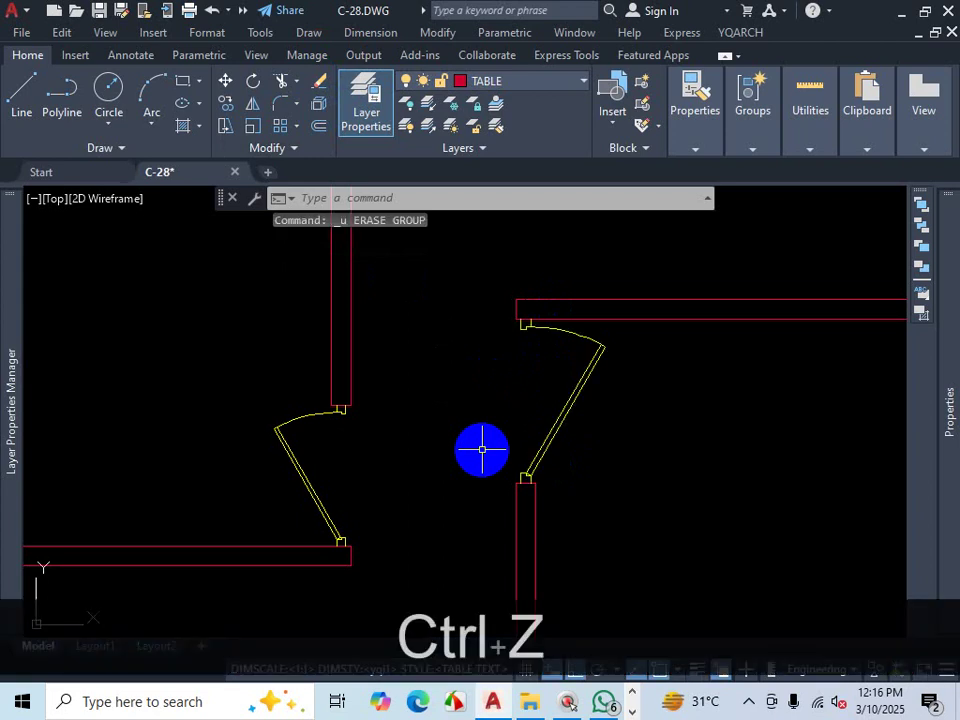
Step: Remove the middle plan's upper-right bedroom door with YQArch's Del Win/Dr/Wall/Col command so the wall is repaired
{"action": "left_click", "coordinate": [752, 88]}
{"action": "left_click", "coordinate": [745, 33]}
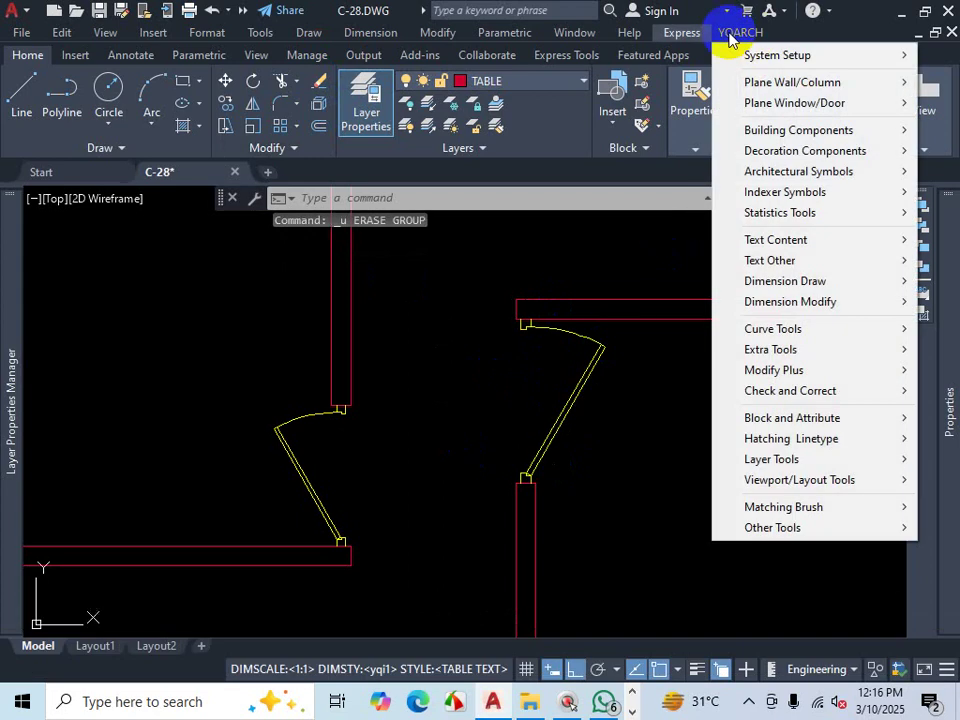
{"action": "mouse_move", "coordinate": [815, 108]}
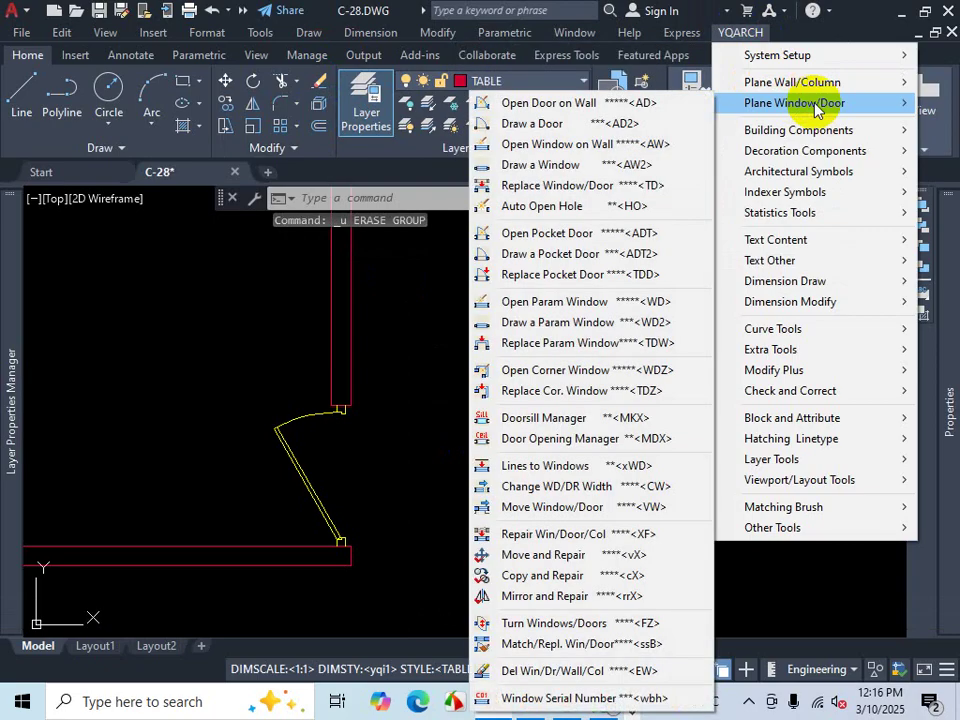
{"action": "mouse_move", "coordinate": [818, 84]}
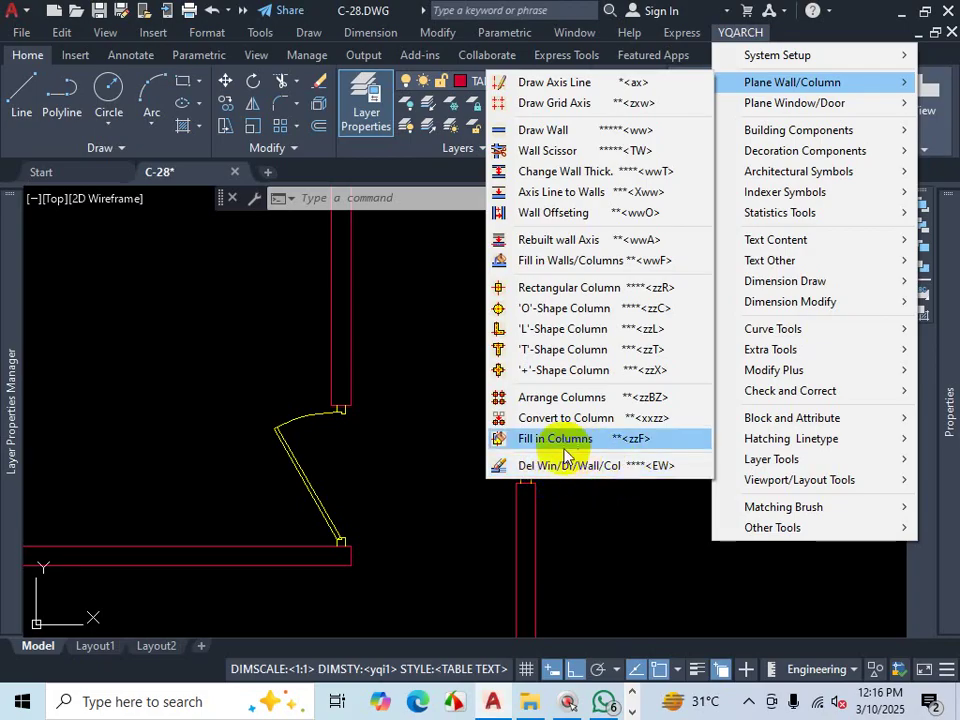
{"action": "left_click", "coordinate": [652, 467]}
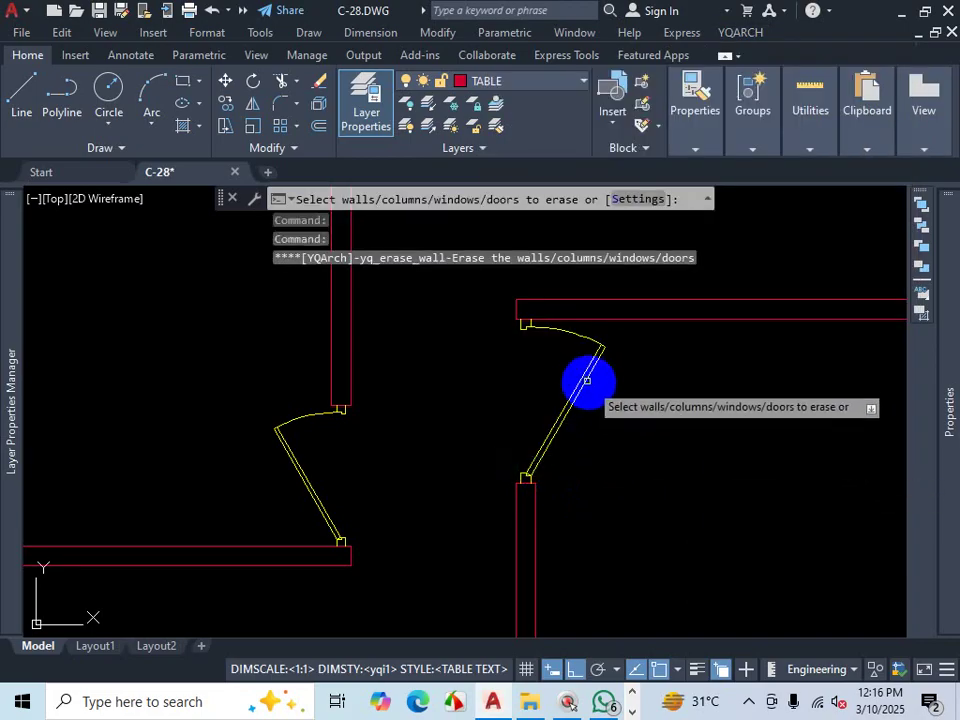
{"action": "left_click", "coordinate": [600, 401]}
{"action": "scroll", "coordinate": [600, 401], "scroll_direction": "down", "scroll_amount": 4}
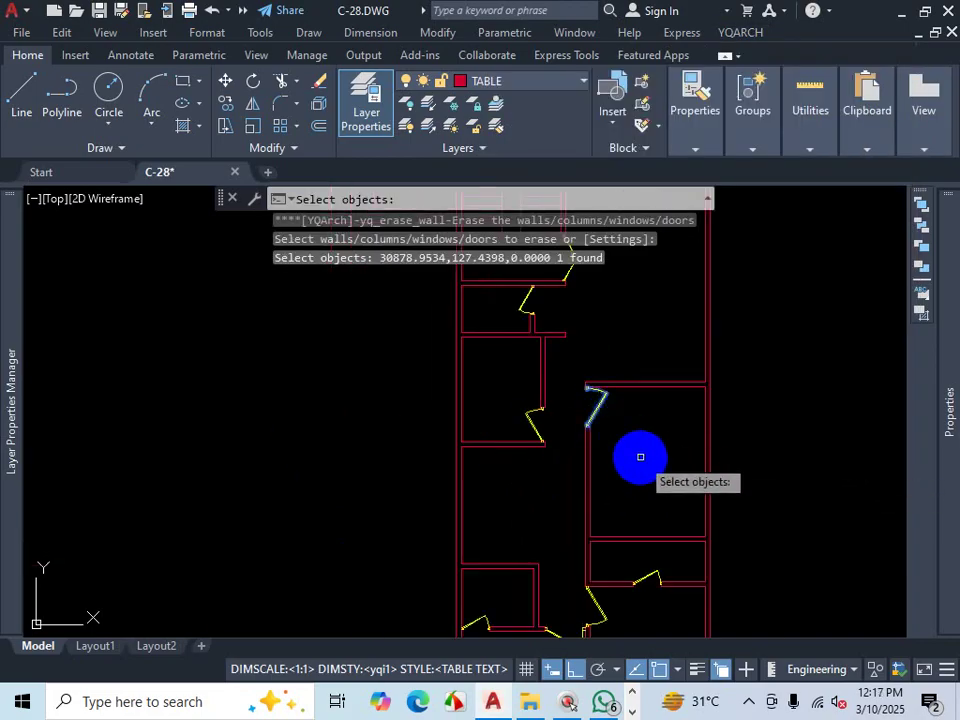
{"action": "key", "text": "Return"}
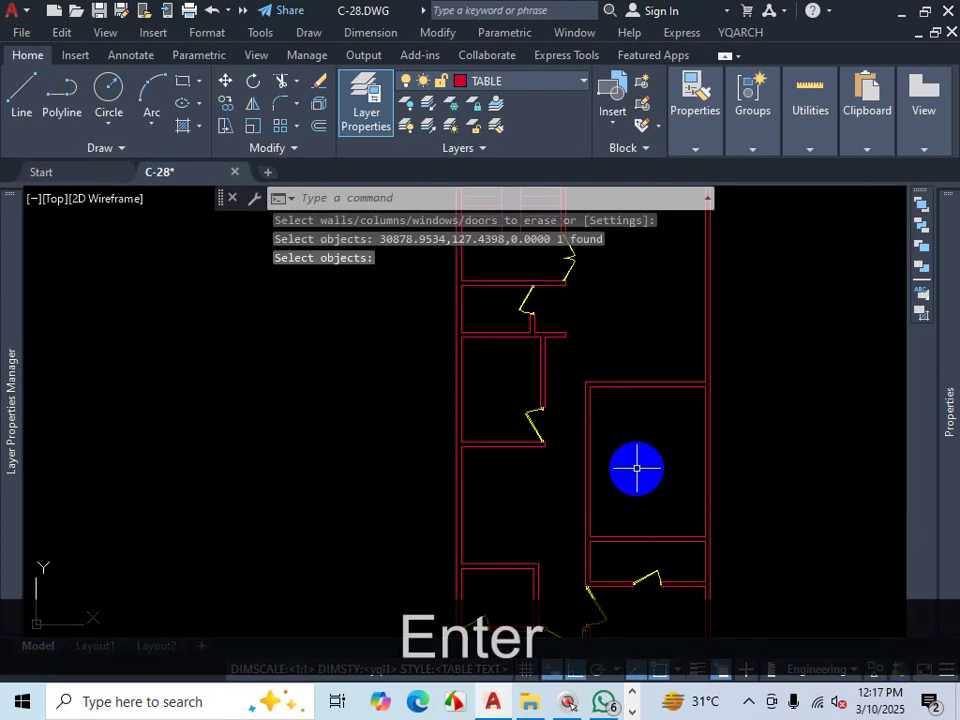
Step: Erase the kitchen door and the two lower bedrooms' entrance doors on the middle plan with YQArch's EW command, closing their walls
{"action": "scroll", "coordinate": [638, 467], "scroll_direction": "up", "scroll_amount": 2}
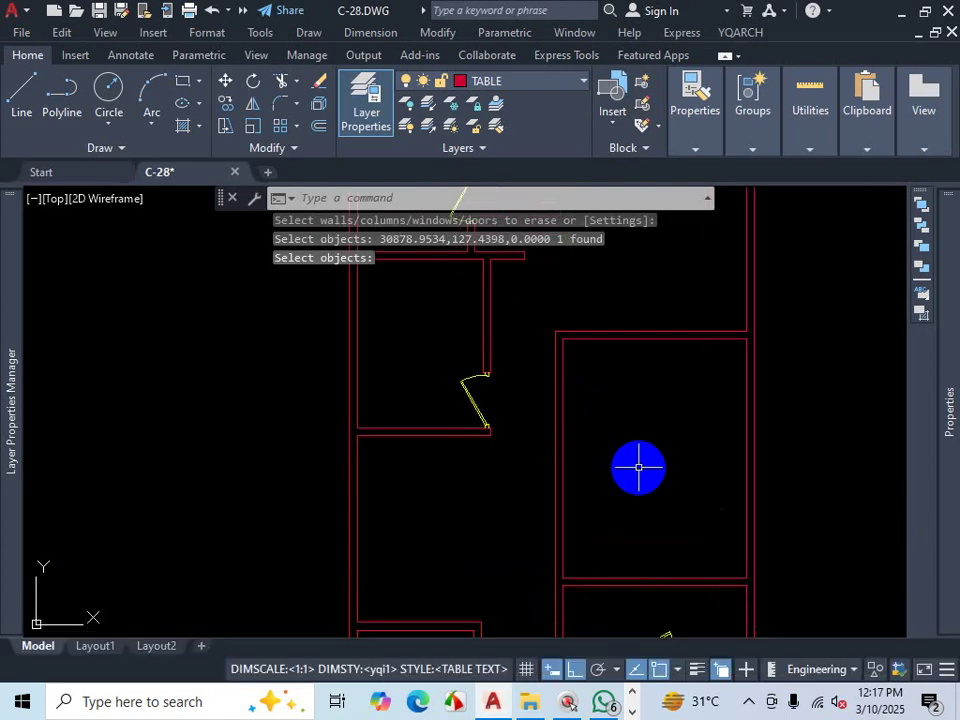
{"action": "scroll", "coordinate": [638, 467], "scroll_direction": "down", "scroll_amount": 5}
{"action": "scroll", "coordinate": [610, 420], "scroll_direction": "up", "scroll_amount": 5}
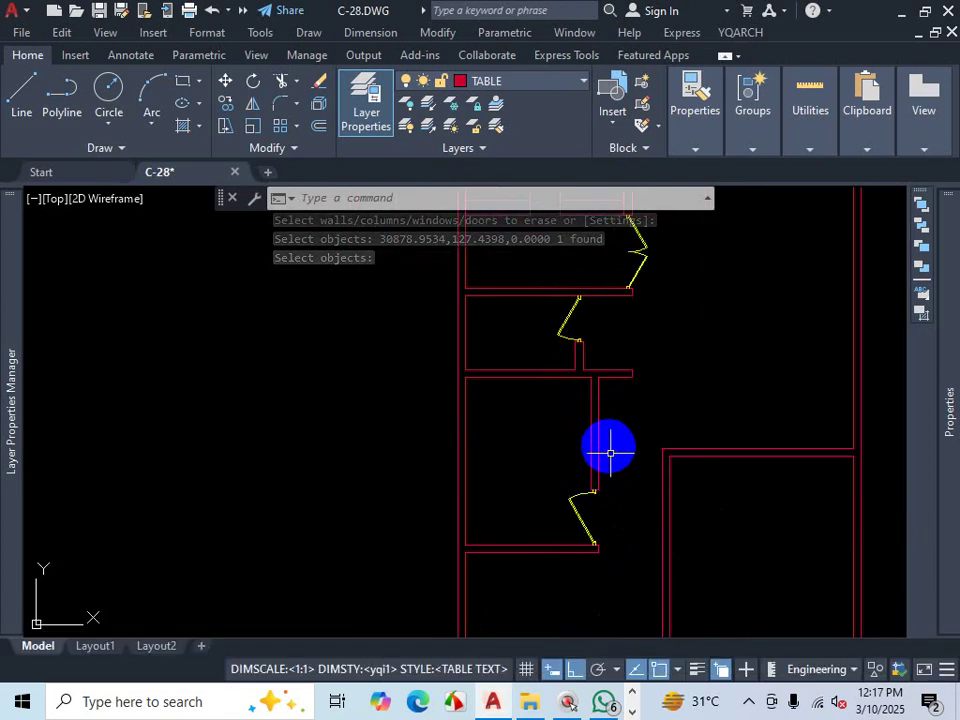
{"action": "scroll", "coordinate": [612, 448], "scroll_direction": "down", "scroll_amount": 3}
{"action": "scroll", "coordinate": [614, 450], "scroll_direction": "up", "scroll_amount": 5}
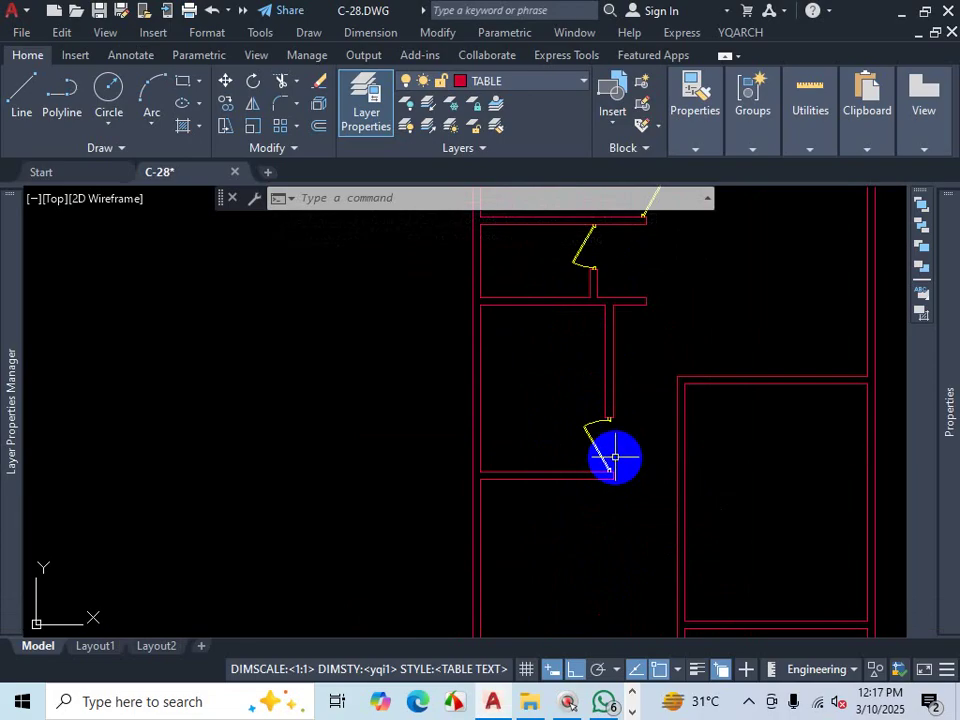
{"action": "type", "text": "EW"}
{"action": "key", "text": "space"}
{"action": "left_click", "coordinate": [590, 434]}
{"action": "scroll", "coordinate": [631, 341], "scroll_direction": "down", "scroll_amount": 3}
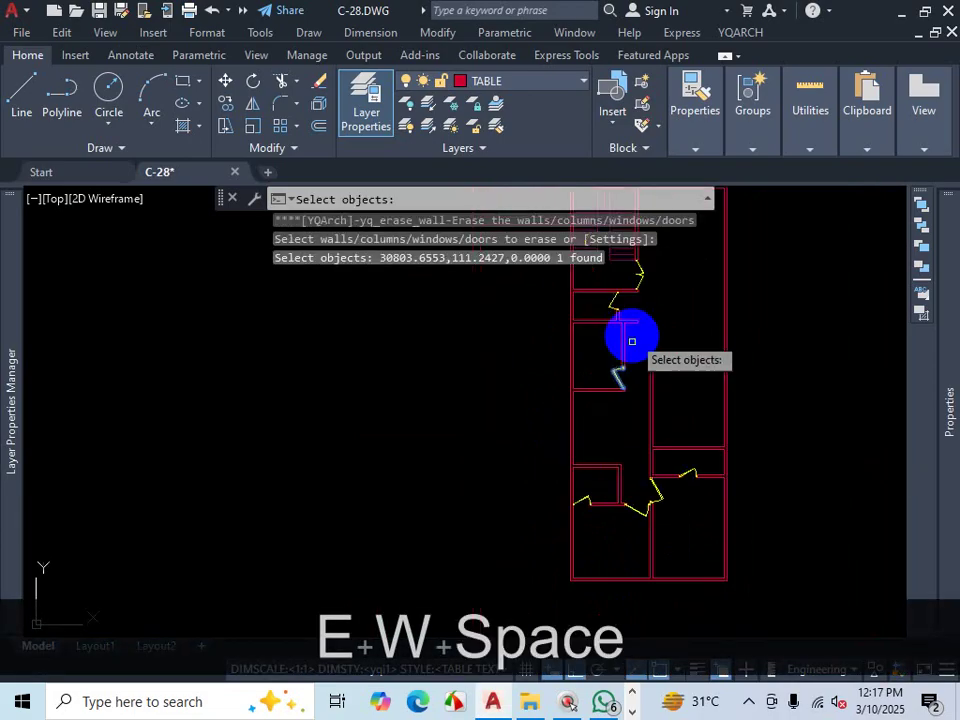
{"action": "scroll", "coordinate": [634, 424], "scroll_direction": "up", "scroll_amount": 2}
{"action": "left_click", "coordinate": [662, 450]}
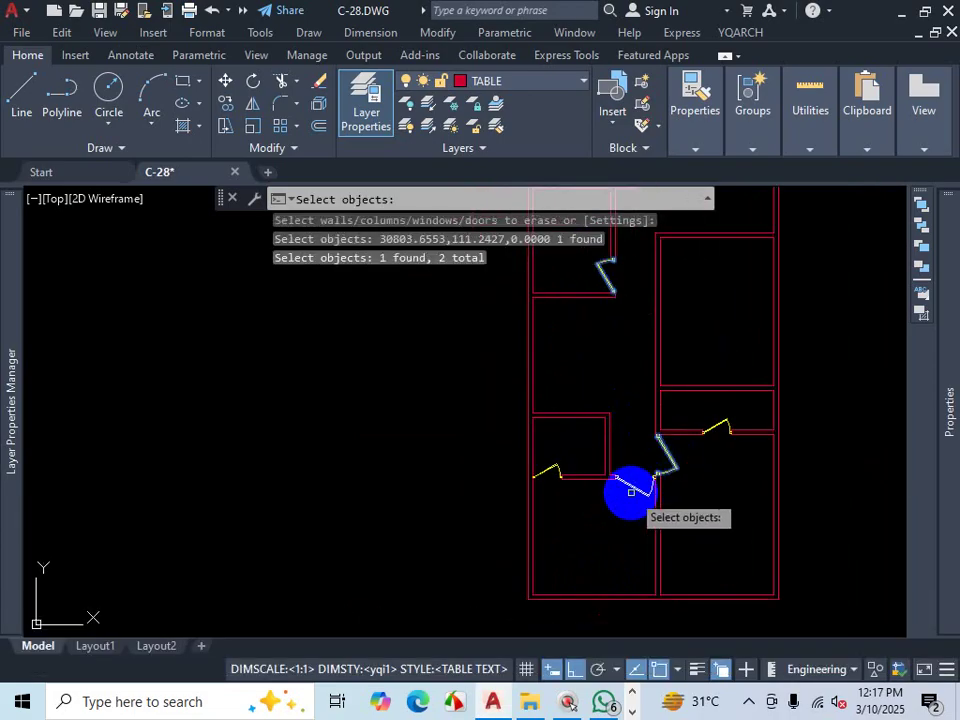
{"action": "left_click", "coordinate": [630, 490]}
{"action": "key", "text": "Return"}
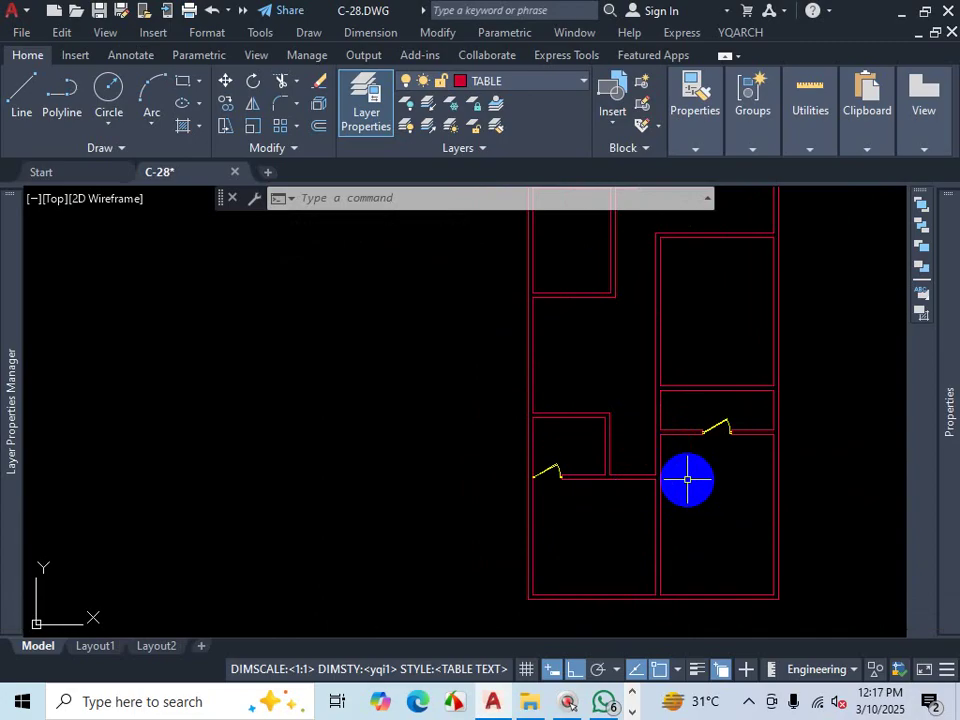
Step: Examine the remaining doors on the middle plan copy against the door layout of the upper copy
{"action": "scroll", "coordinate": [639, 403], "scroll_direction": "down", "scroll_amount": 4}
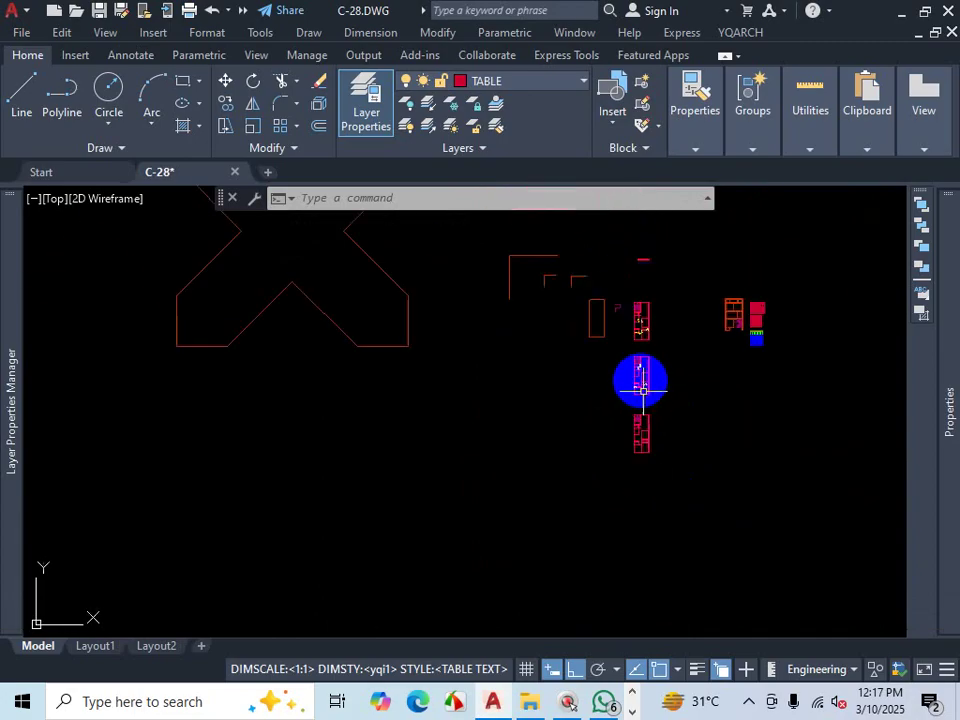
{"action": "scroll", "coordinate": [647, 461], "scroll_direction": "up", "scroll_amount": 5}
{"action": "scroll", "coordinate": [611, 523], "scroll_direction": "down", "scroll_amount": 4}
{"action": "scroll", "coordinate": [608, 500], "scroll_direction": "up", "scroll_amount": 6}
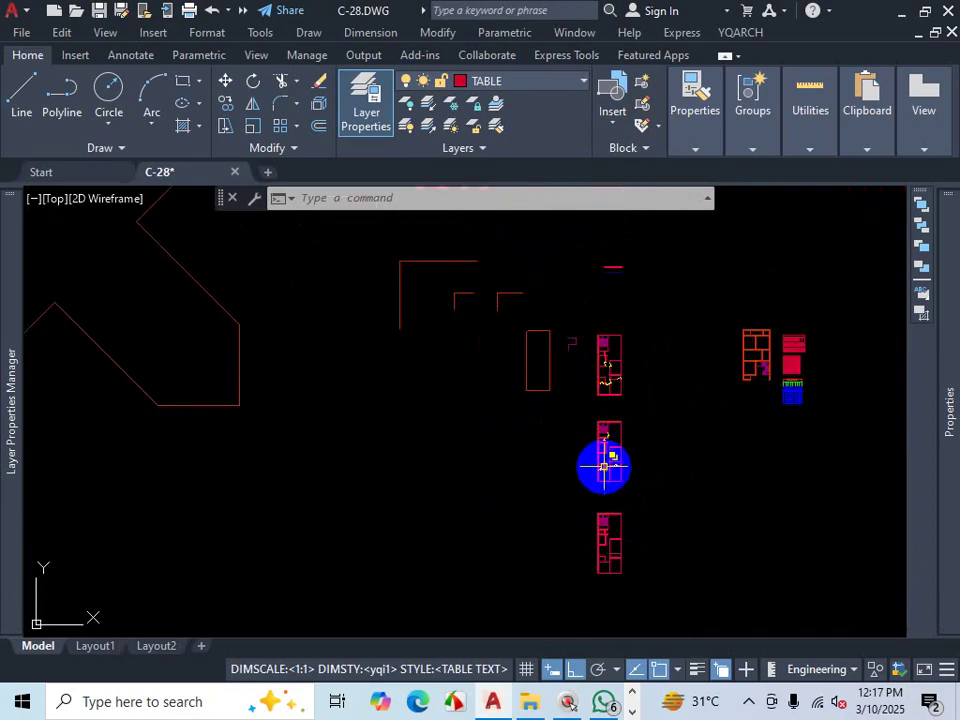
{"action": "scroll", "coordinate": [600, 410], "scroll_direction": "down", "scroll_amount": 4}
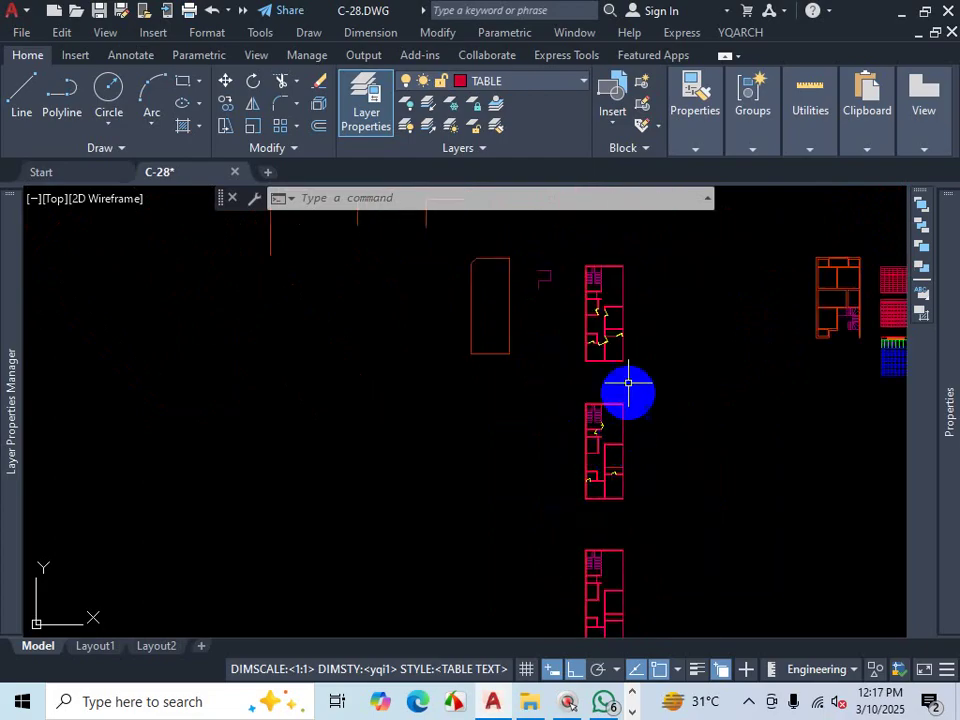
{"action": "scroll", "coordinate": [609, 300], "scroll_direction": "up", "scroll_amount": 8}
{"action": "scroll", "coordinate": [576, 388], "scroll_direction": "down", "scroll_amount": 6}
{"action": "scroll", "coordinate": [578, 430], "scroll_direction": "up", "scroll_amount": 6}
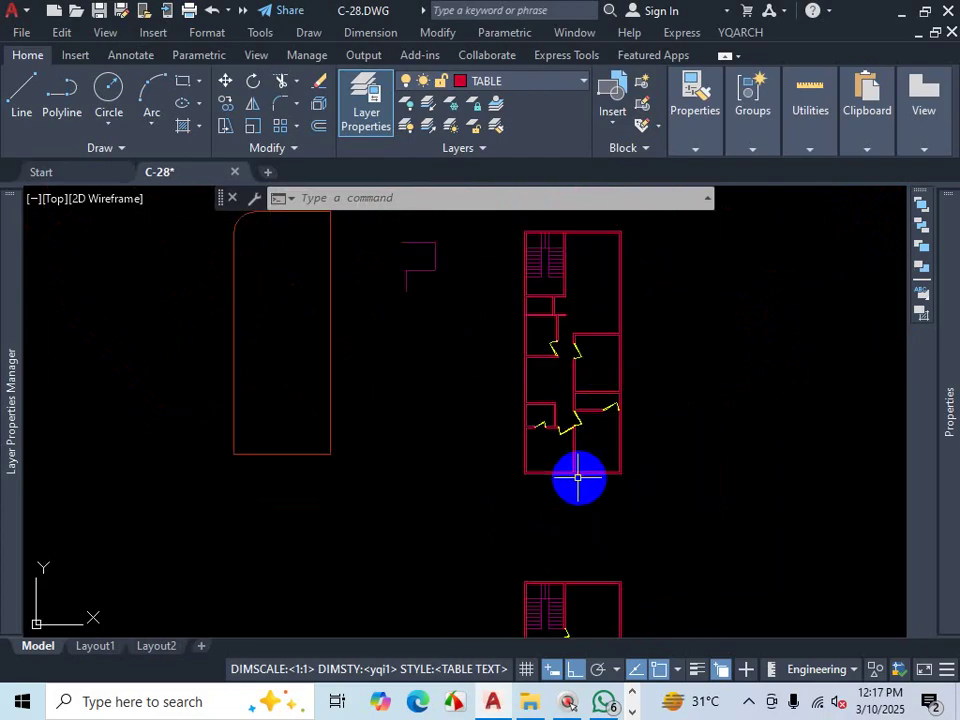
{"action": "scroll", "coordinate": [583, 412], "scroll_direction": "down", "scroll_amount": 6}
{"action": "scroll", "coordinate": [589, 405], "scroll_direction": "up", "scroll_amount": 4}
{"action": "scroll", "coordinate": [587, 392], "scroll_direction": "up", "scroll_amount": 2}
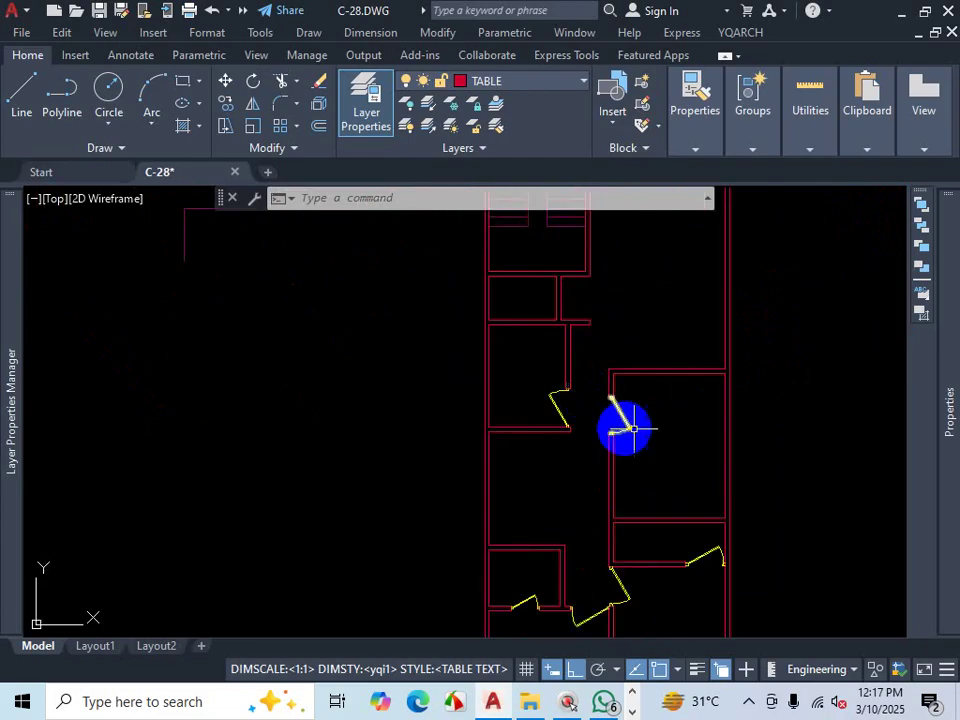
{"action": "scroll", "coordinate": [630, 400], "scroll_direction": "down", "scroll_amount": 6}
{"action": "scroll", "coordinate": [622, 470], "scroll_direction": "up", "scroll_amount": 4}
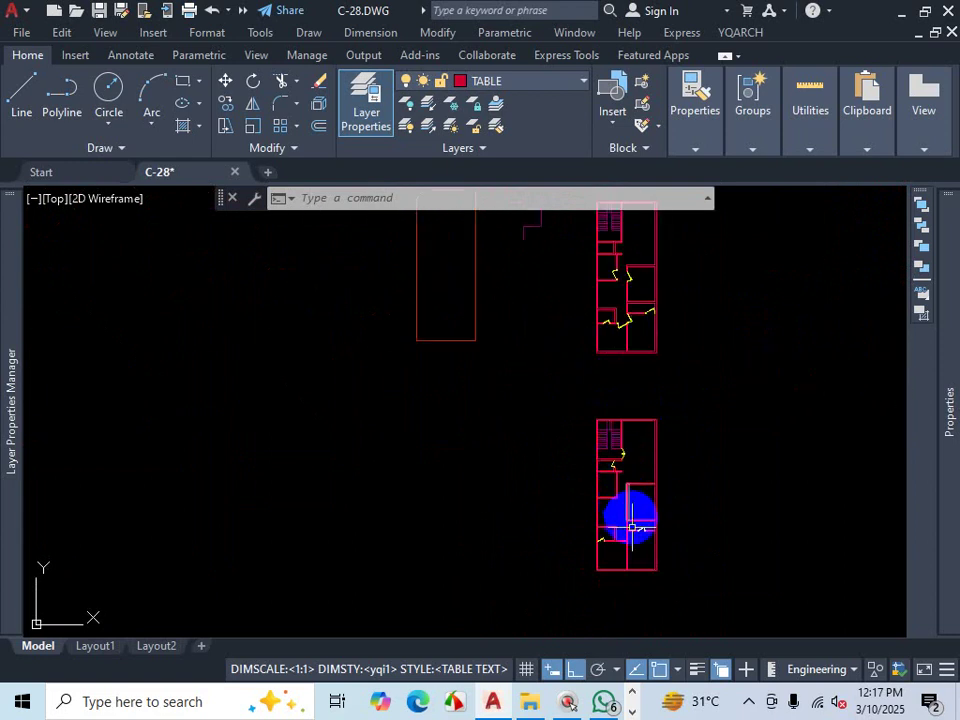
Step: On the lowest plan copy, insert a 42-wide single door with 0 pier at the upper end of the upper-right bedroom's left wall, hinged at the bottom, opening inward
{"action": "scroll", "coordinate": [639, 580], "scroll_direction": "down", "scroll_amount": 4}
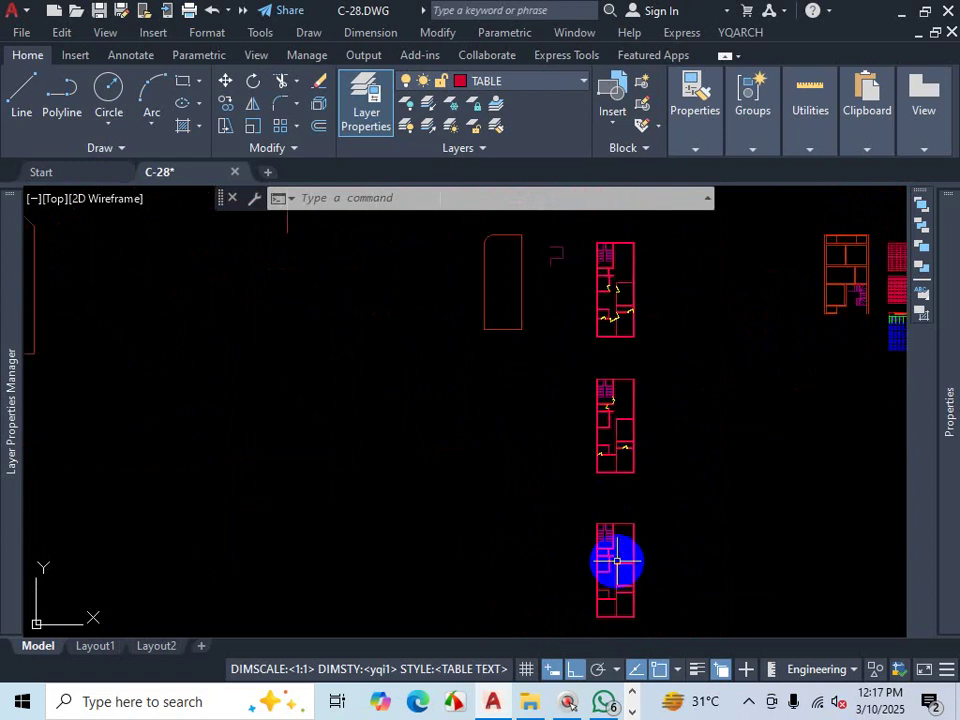
{"action": "scroll", "coordinate": [616, 413], "scroll_direction": "up", "scroll_amount": 2}
{"action": "scroll", "coordinate": [621, 549], "scroll_direction": "up", "scroll_amount": 1}
{"action": "scroll", "coordinate": [594, 450], "scroll_direction": "up", "scroll_amount": 5}
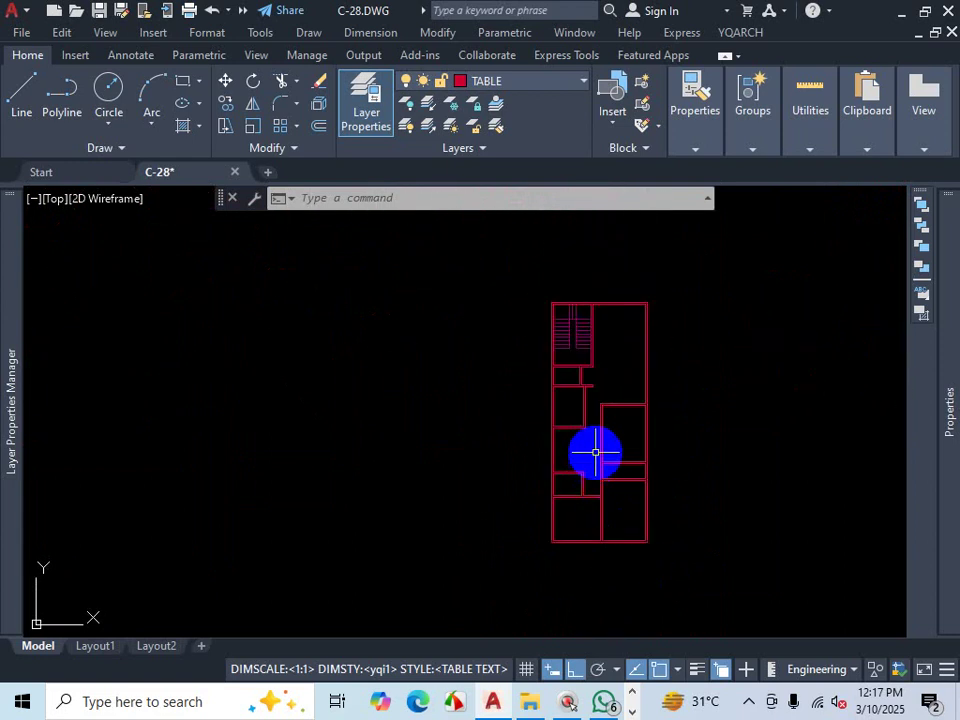
{"action": "type", "text": "AD"}
{"action": "key", "text": "Return"}
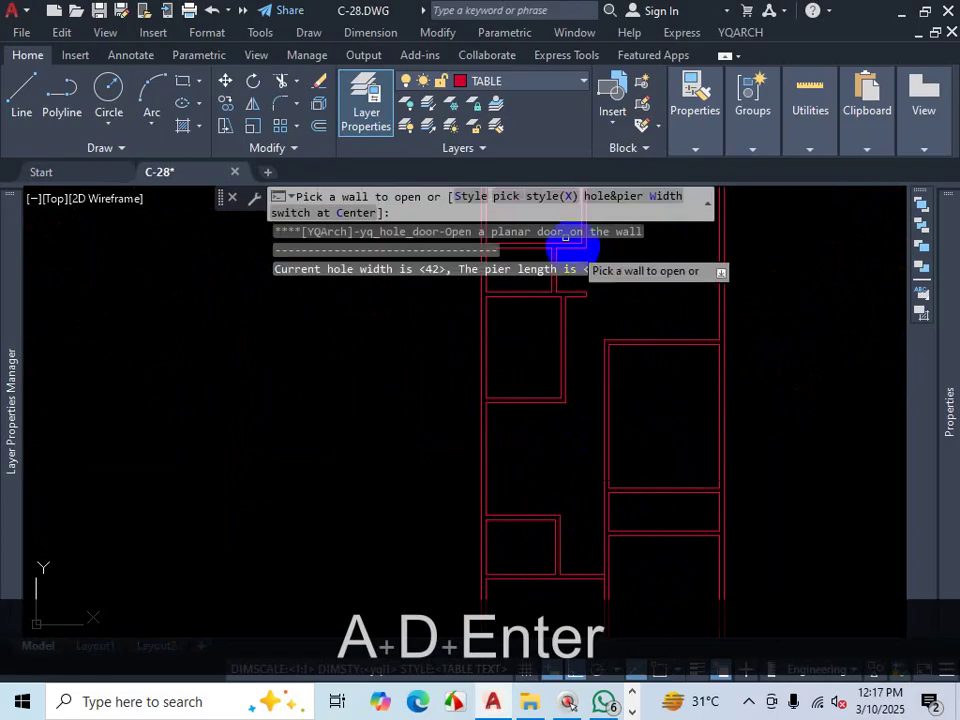
{"action": "left_click", "coordinate": [470, 199]}
{"action": "left_click", "coordinate": [320, 183]}
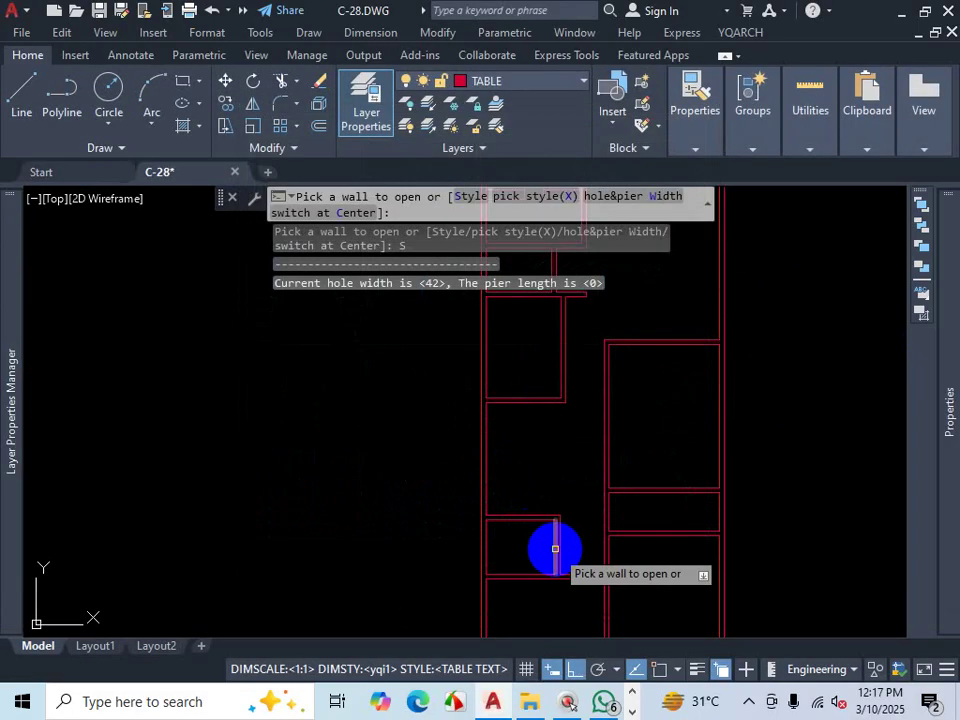
{"action": "left_click", "coordinate": [615, 197]}
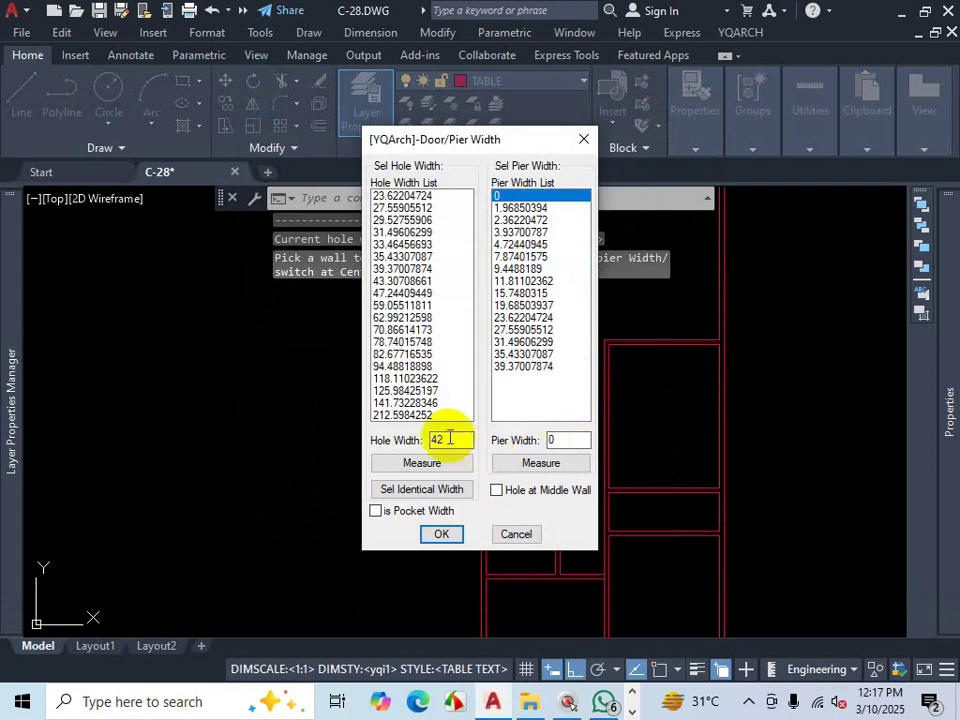
{"action": "left_click", "coordinate": [441, 534]}
{"action": "scroll", "coordinate": [612, 390], "scroll_direction": "up", "scroll_amount": 4}
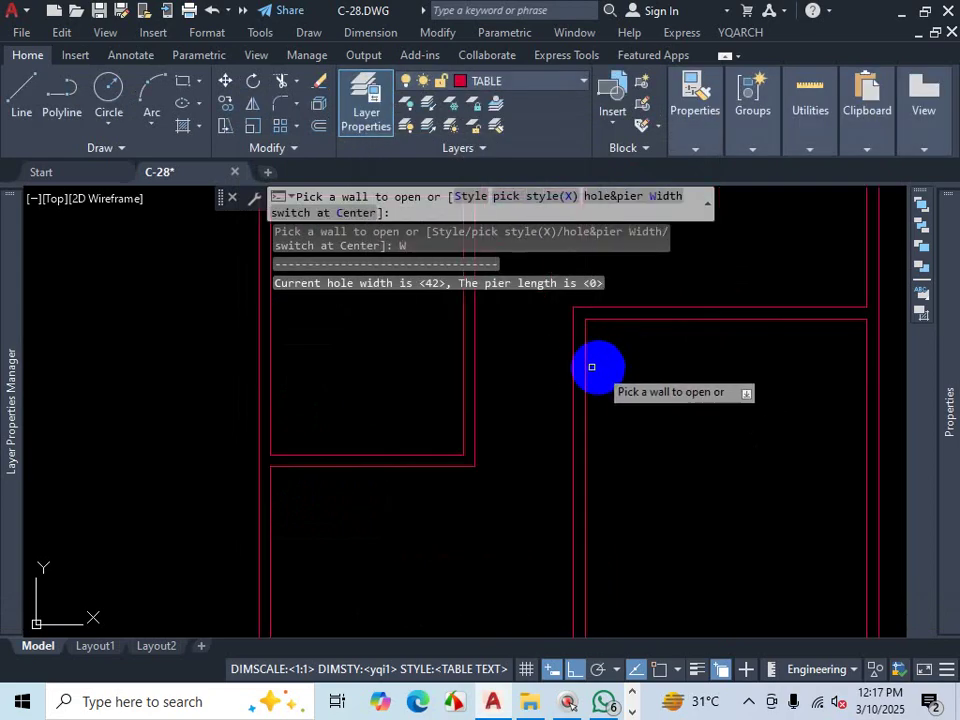
{"action": "left_click", "coordinate": [584, 365]}
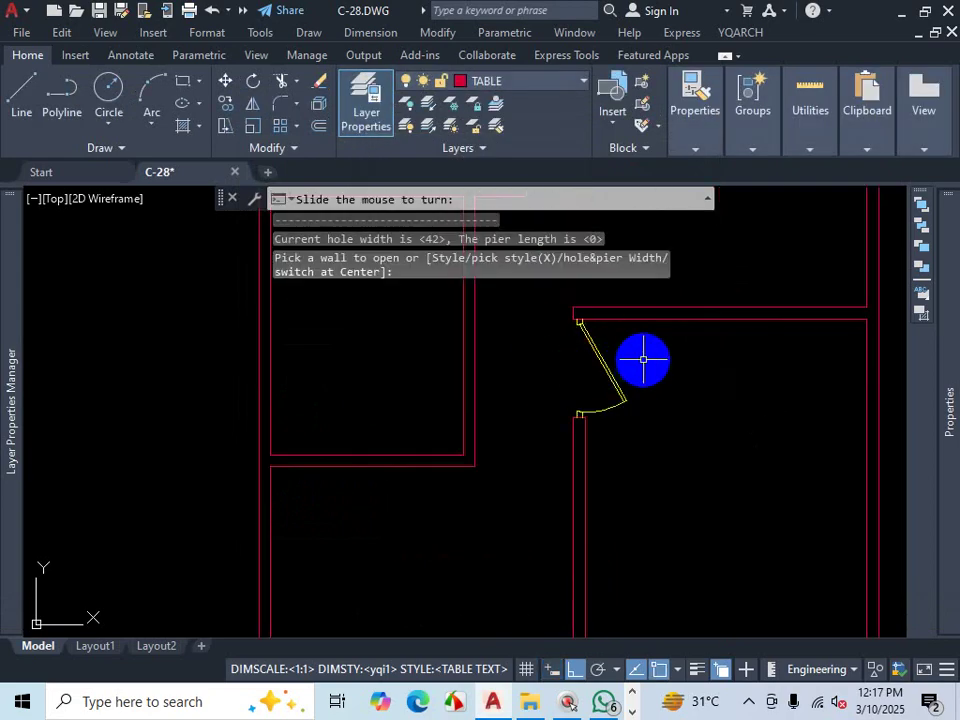
{"action": "scroll", "coordinate": [618, 338], "scroll_direction": "down", "scroll_amount": 6}
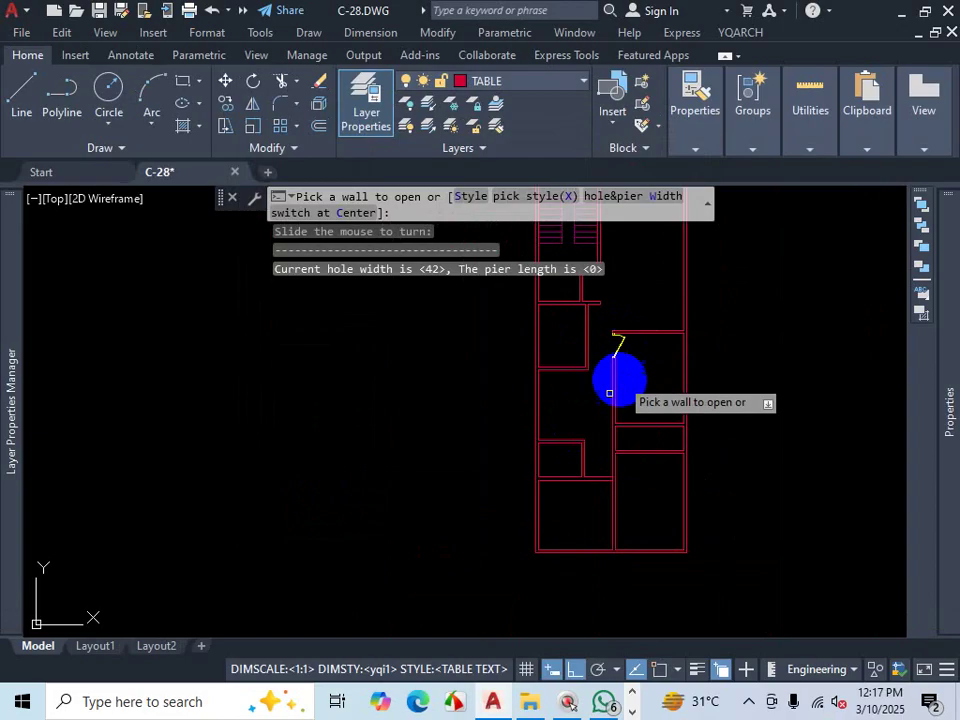
Step: On the lowest plan copy, insert a 42-wide door at the upper end of the lower-right bedroom's left wall, hinged at the bottom, opening inward
{"action": "scroll", "coordinate": [638, 500], "scroll_direction": "up", "scroll_amount": 4}
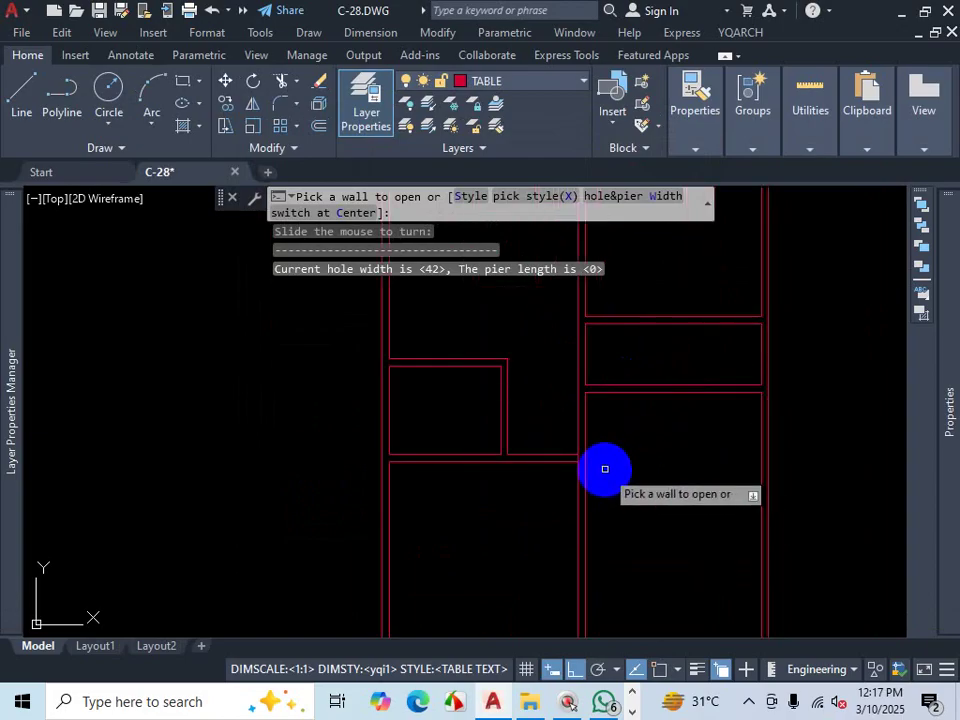
{"action": "scroll", "coordinate": [586, 405], "scroll_direction": "up", "scroll_amount": 4}
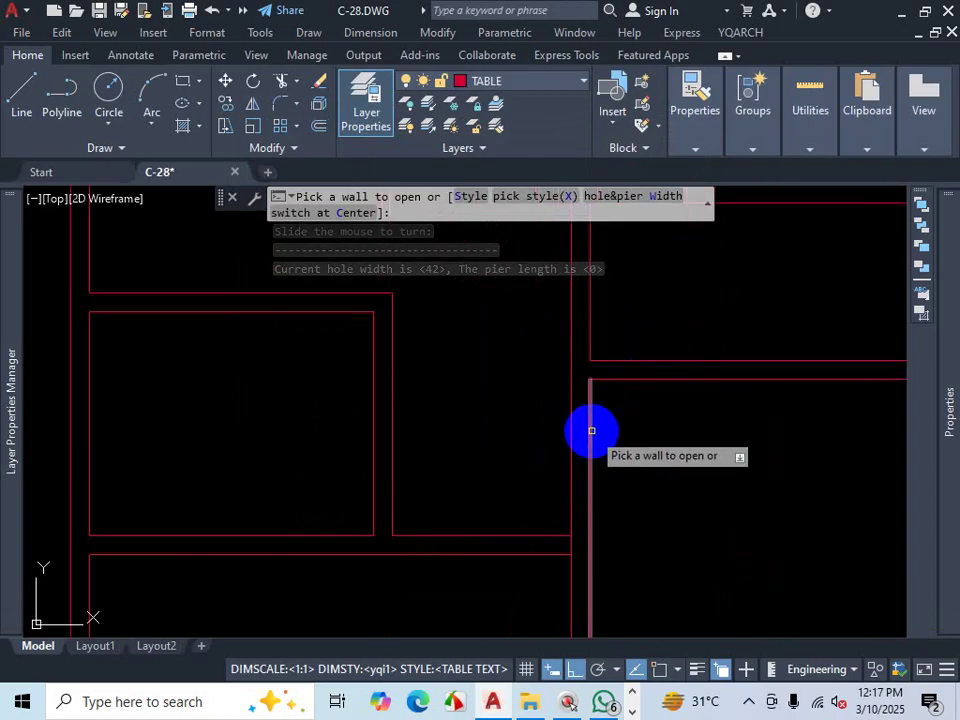
{"action": "left_click", "coordinate": [591, 430]}
{"action": "left_click", "coordinate": [660, 515]}
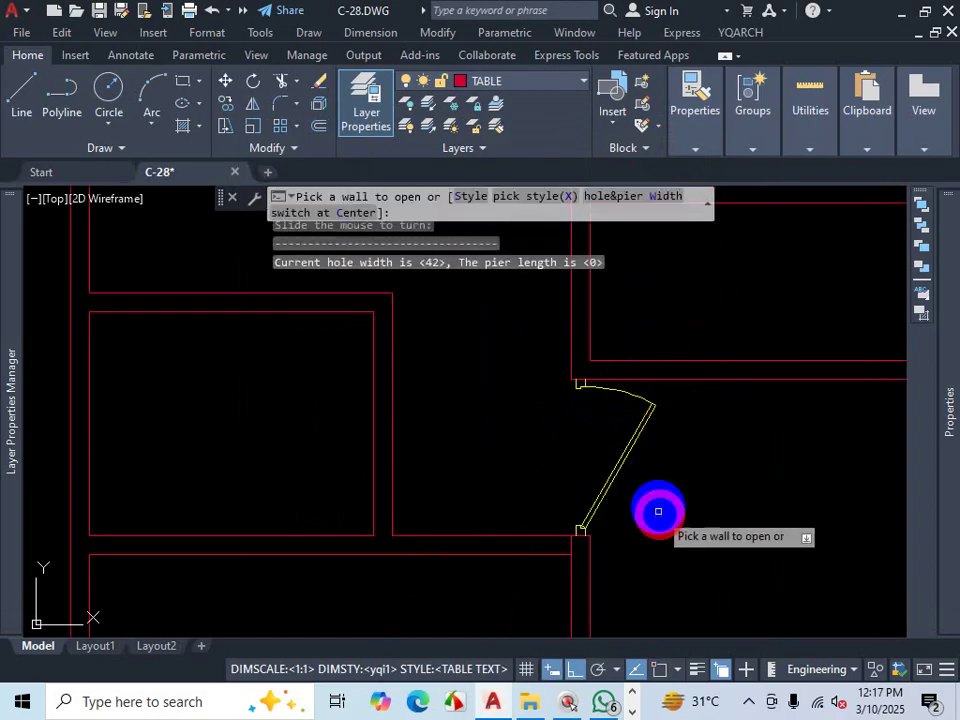
{"action": "scroll", "coordinate": [643, 499], "scroll_direction": "down", "scroll_amount": 5}
{"action": "left_click", "coordinate": [750, 703]}
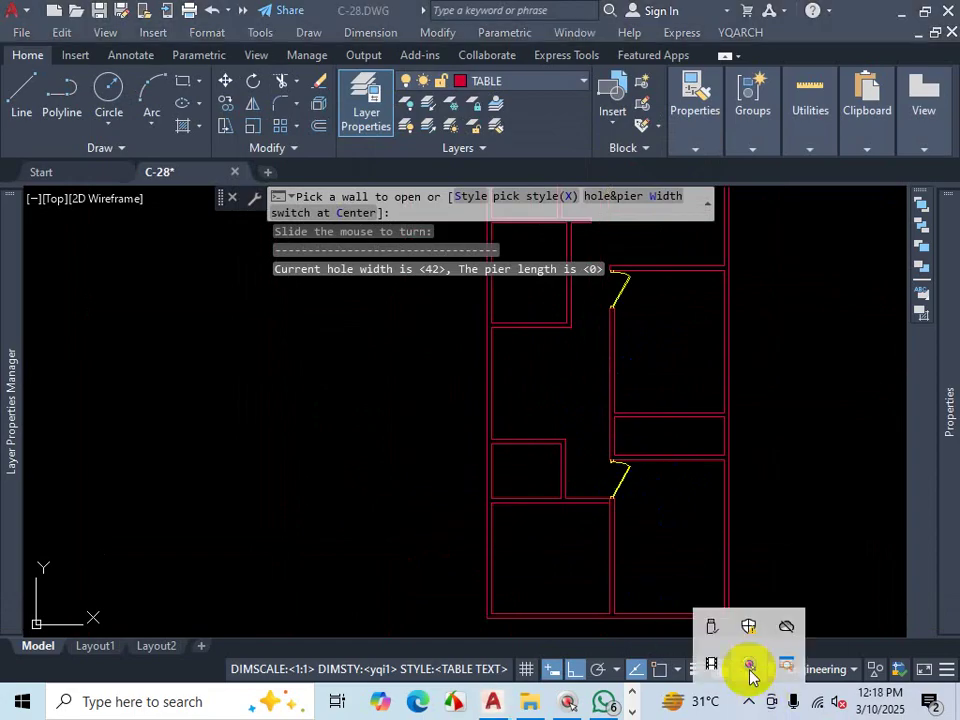
{"action": "left_click", "coordinate": [713, 665]}
{"action": "scroll", "coordinate": [560, 560], "scroll_direction": "down", "scroll_amount": 2}
{"action": "right_click", "coordinate": [505, 553]}
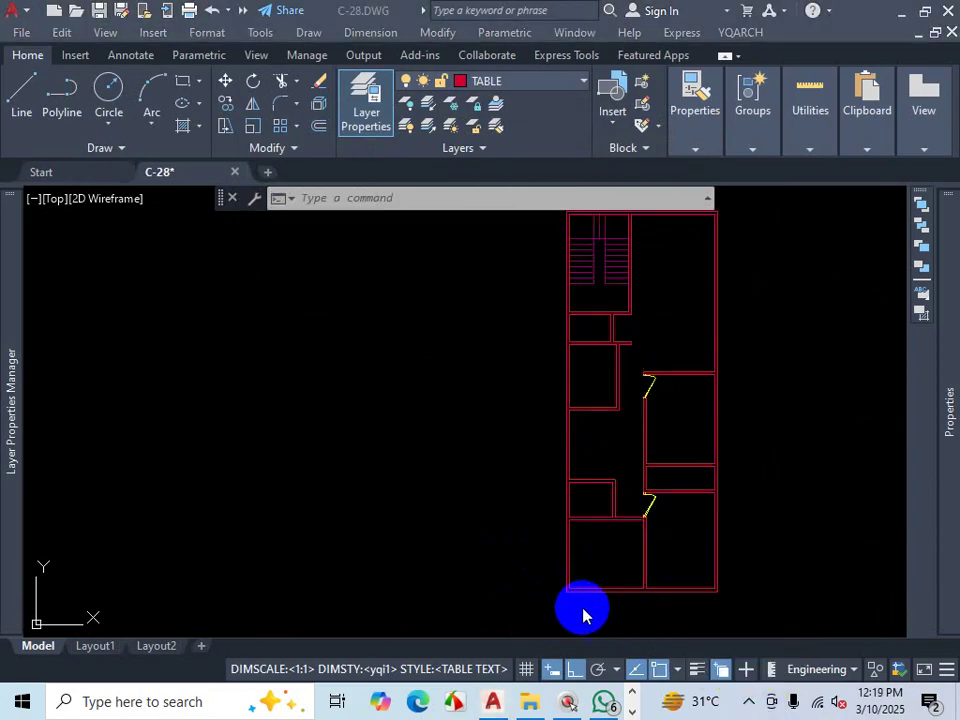
{"action": "key", "text": "Escape"}
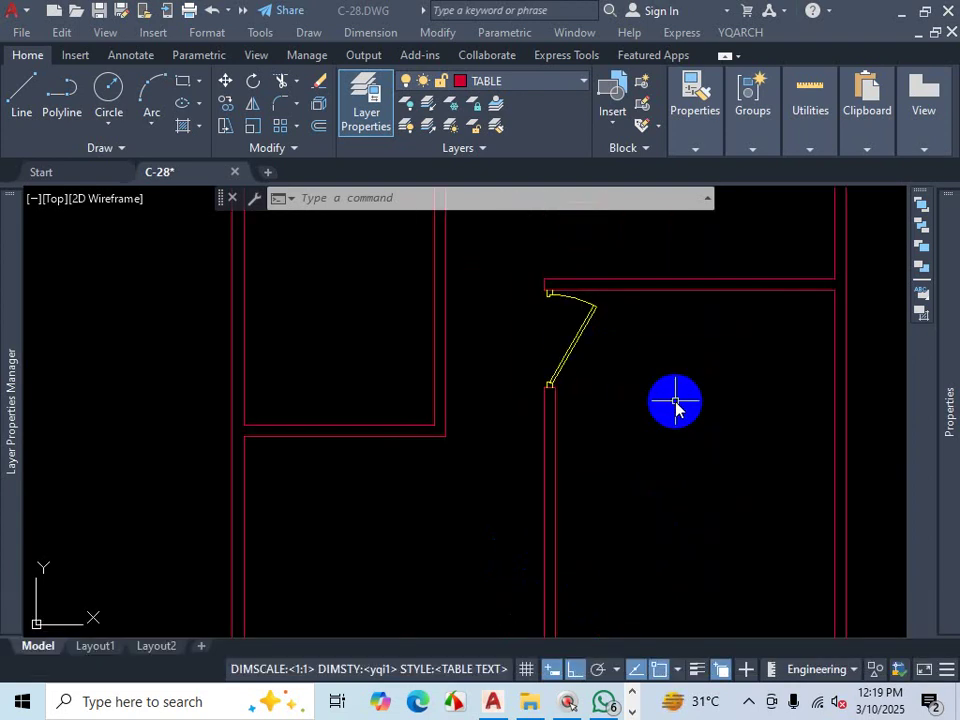
{"action": "key", "text": "Escape"}
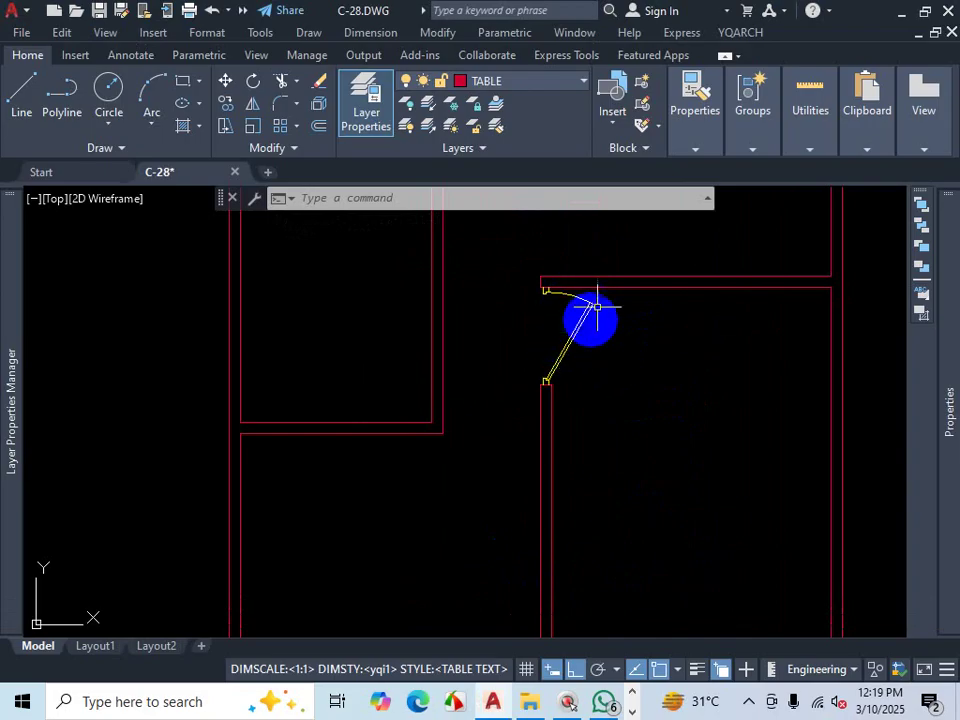
Step: Flip the upper-right bedroom door with YQArch's Turn Windows/Doors command so it hinges at the top and opens into the bedroom
{"action": "left_click", "coordinate": [740, 32]}
{"action": "mouse_move", "coordinate": [830, 101]}
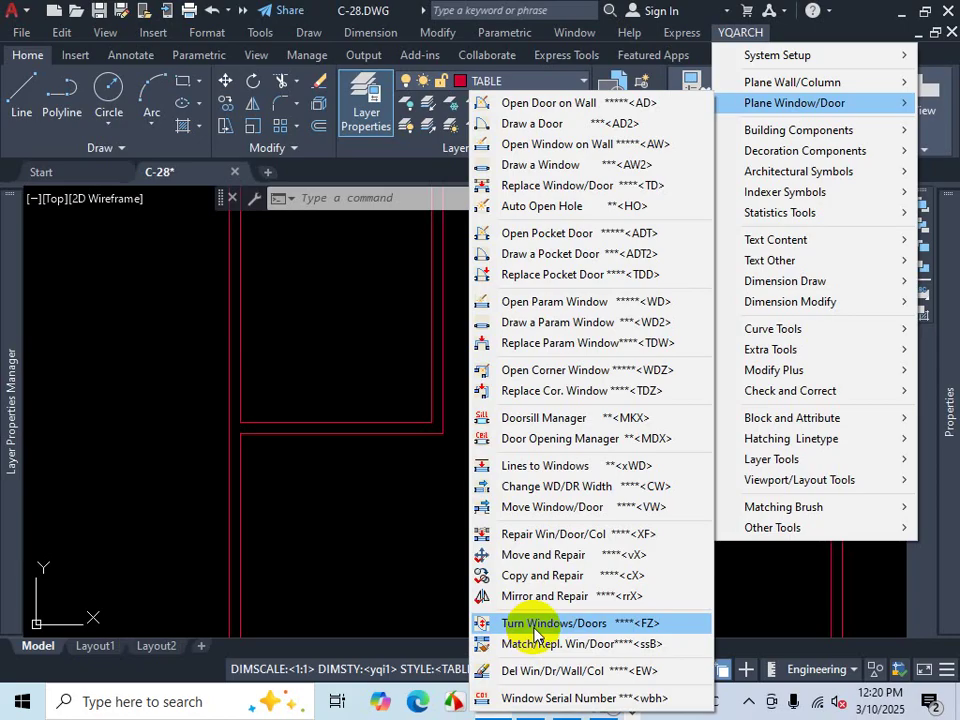
{"action": "left_click", "coordinate": [535, 624]}
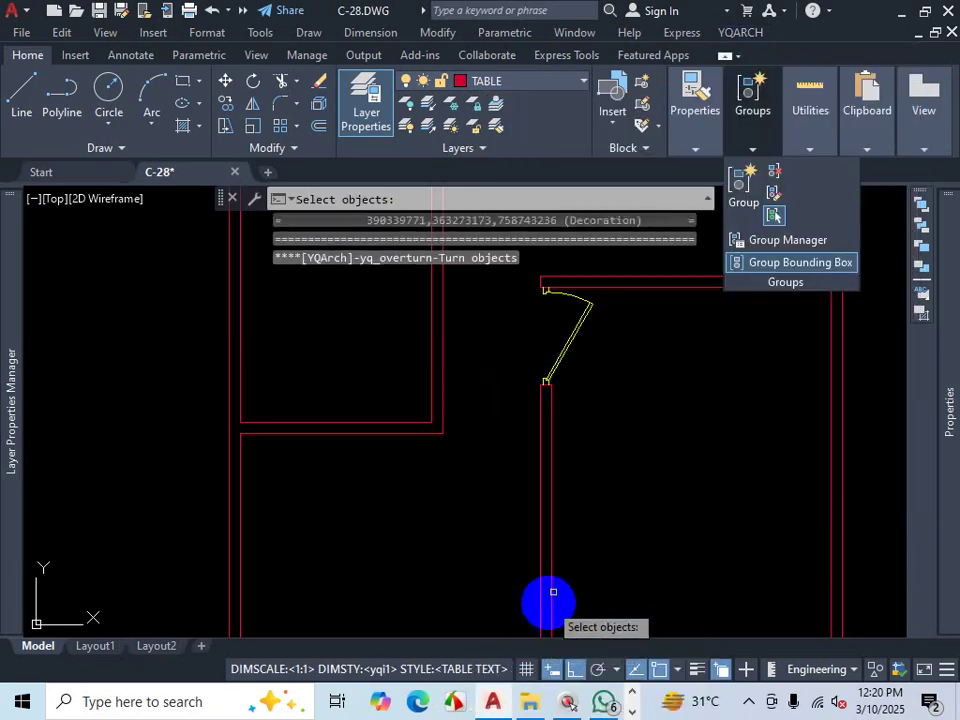
{"action": "left_click", "coordinate": [580, 321]}
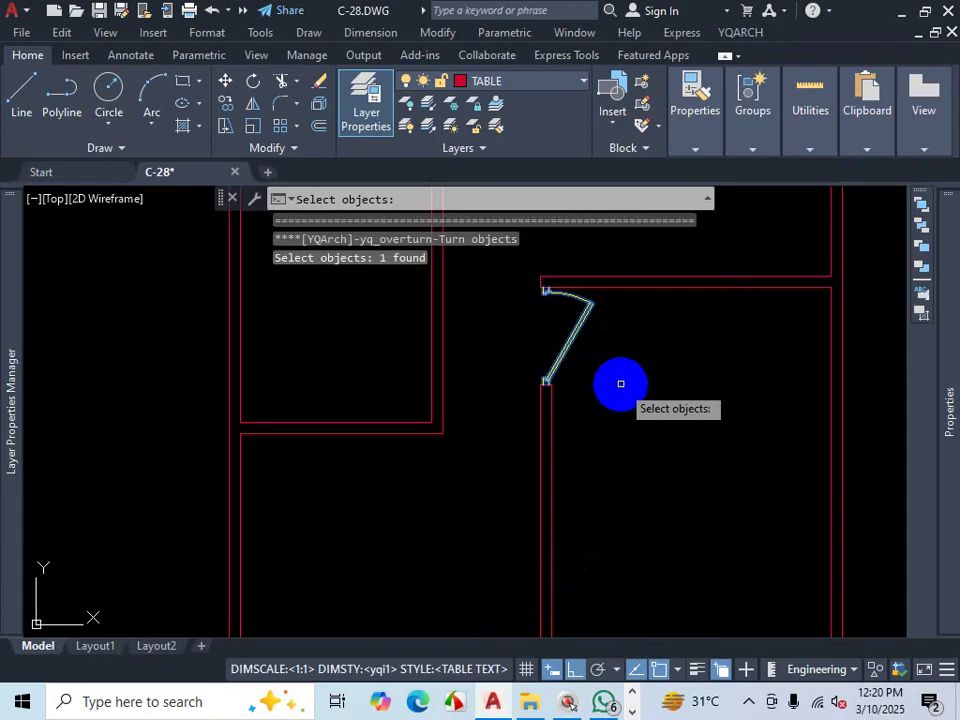
{"action": "key", "text": "Return"}
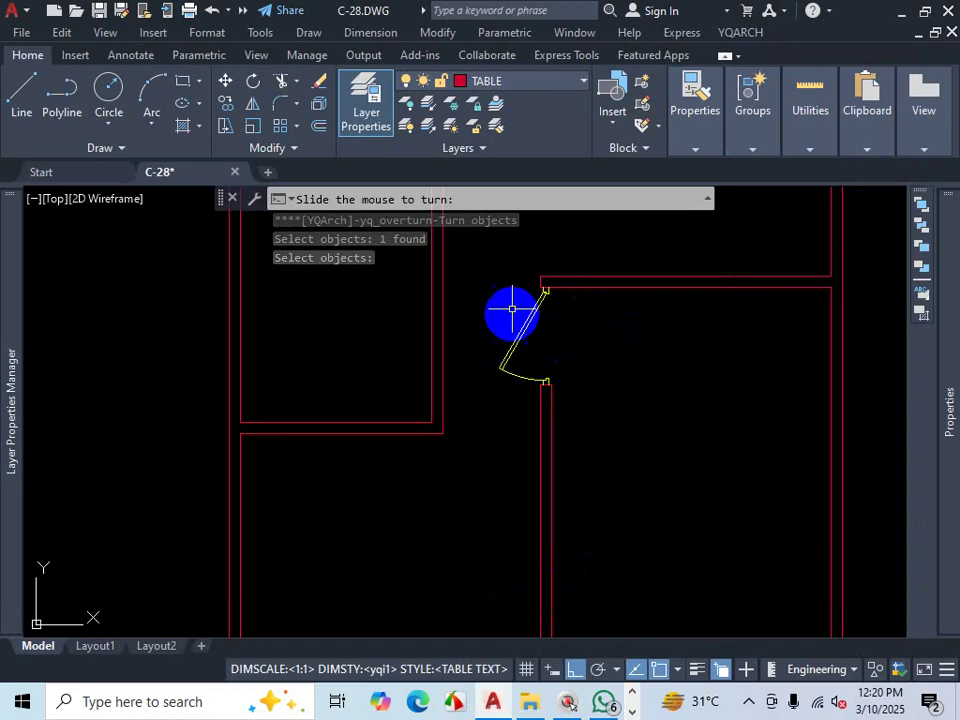
{"action": "left_click", "coordinate": [594, 325]}
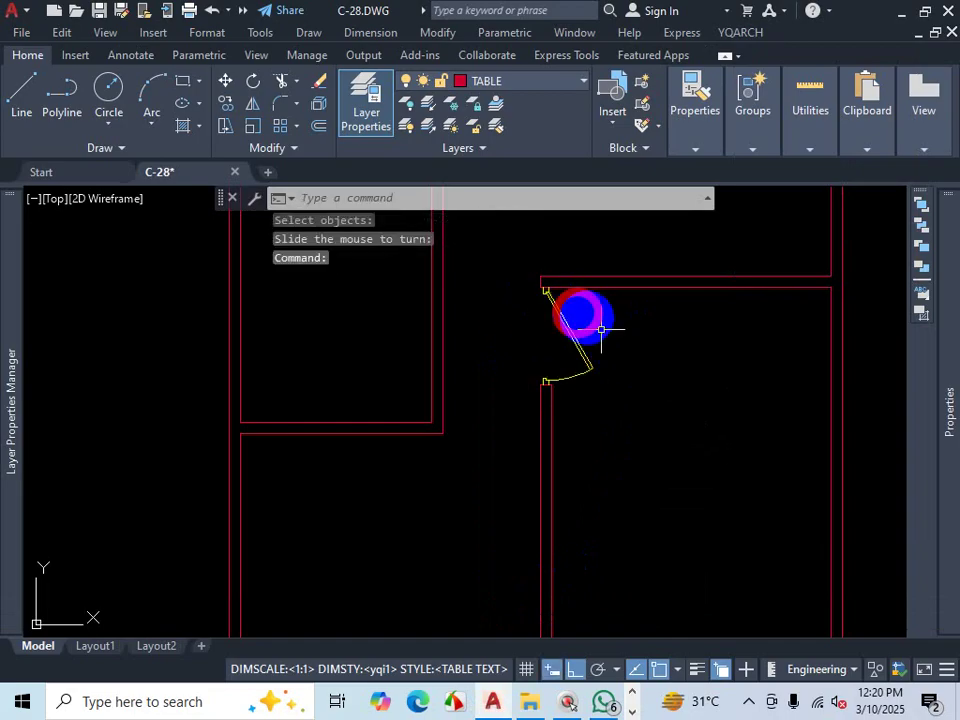
{"action": "scroll", "coordinate": [610, 362], "scroll_direction": "down", "scroll_amount": 2}
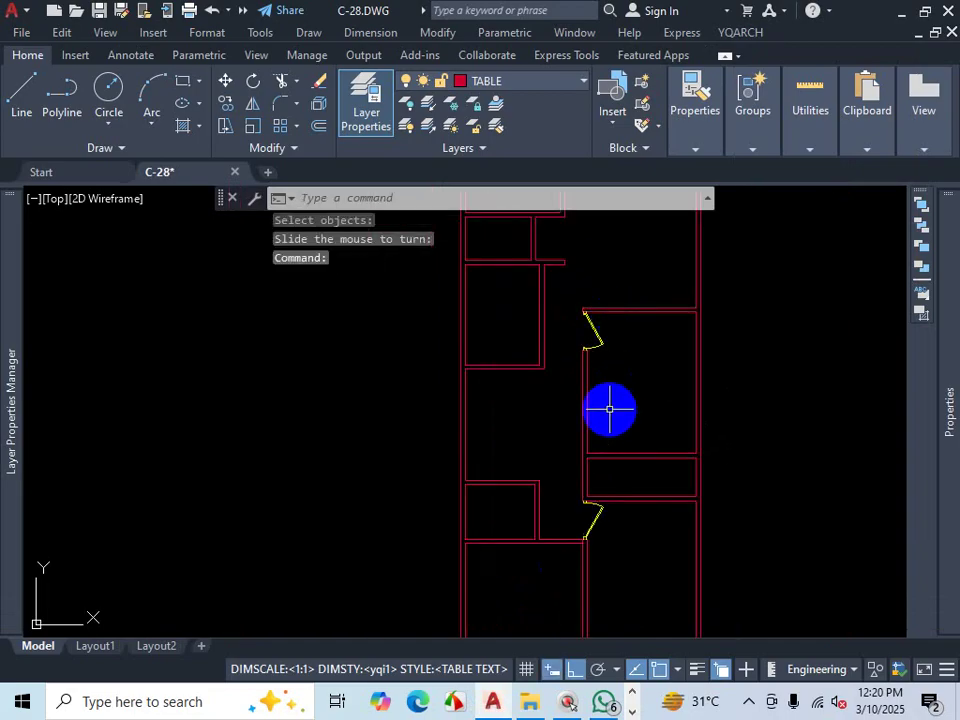
Step: Flip the lower-right bedroom door with YQArch's FZ command so it hinges at the top and opens into the bedroom
{"action": "scroll", "coordinate": [613, 570], "scroll_direction": "up", "scroll_amount": 2}
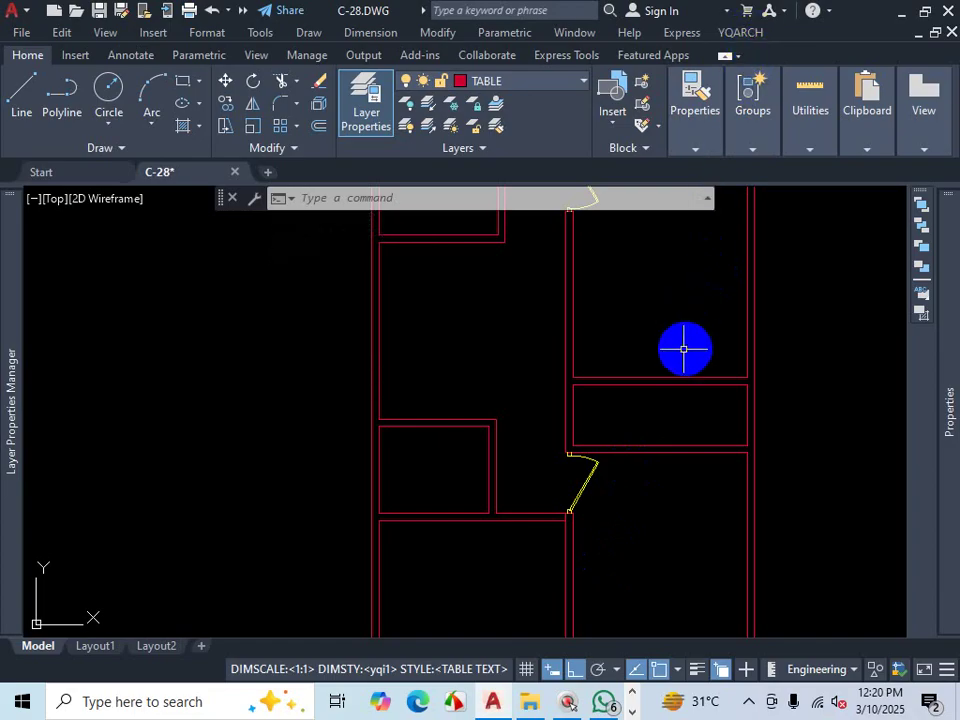
{"action": "type", "text": "FZ"}
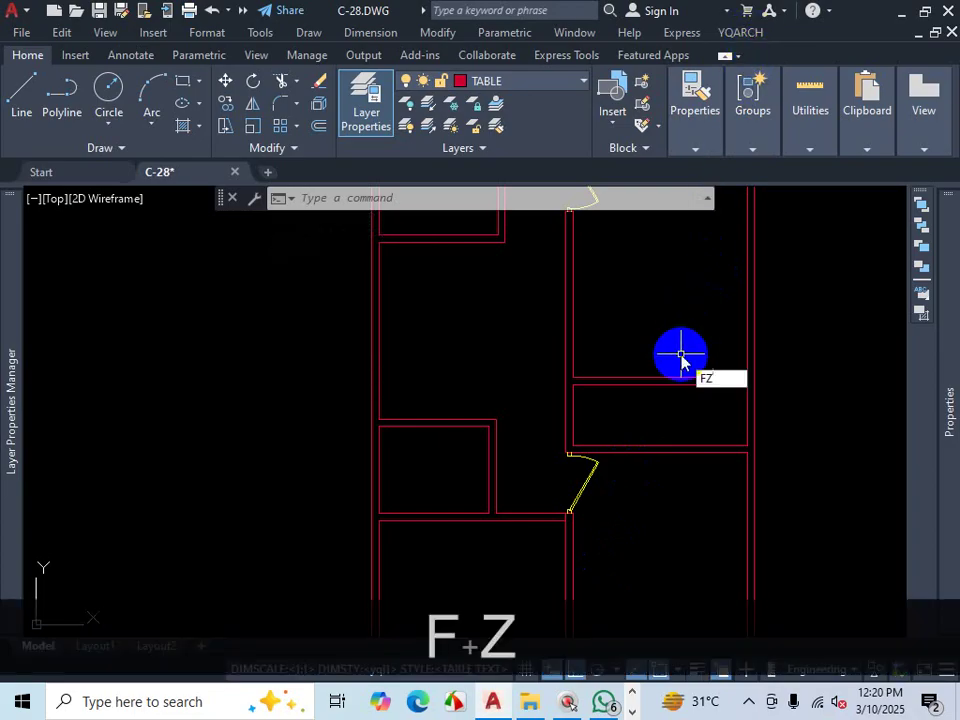
{"action": "key", "text": "Return"}
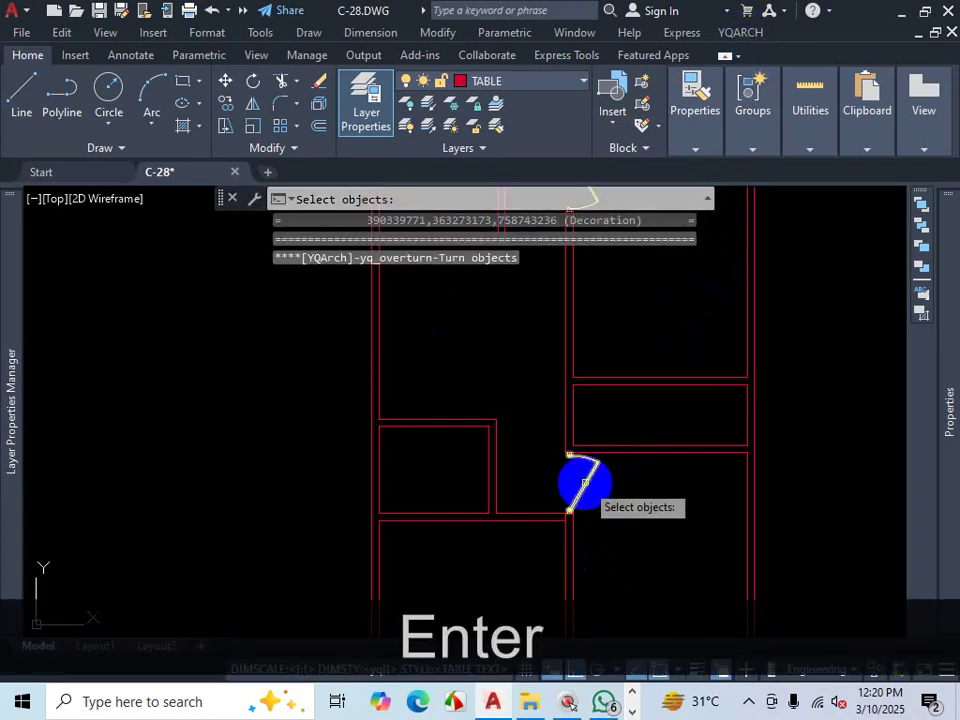
{"action": "left_click", "coordinate": [585, 483]}
{"action": "key", "text": "Return"}
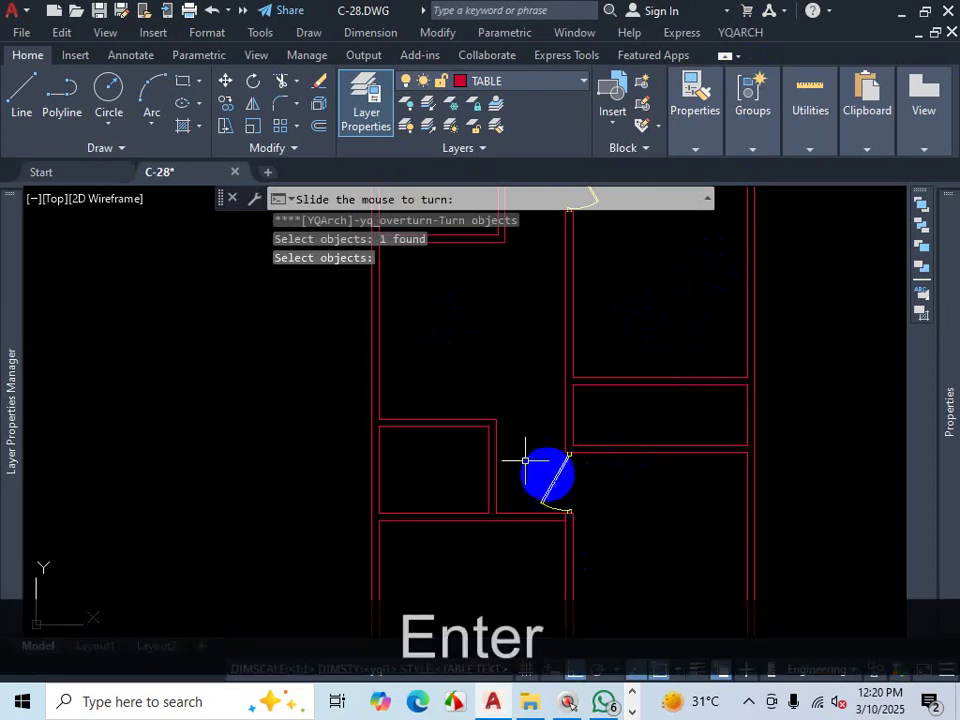
{"action": "scroll", "coordinate": [598, 493], "scroll_direction": "up", "scroll_amount": 5}
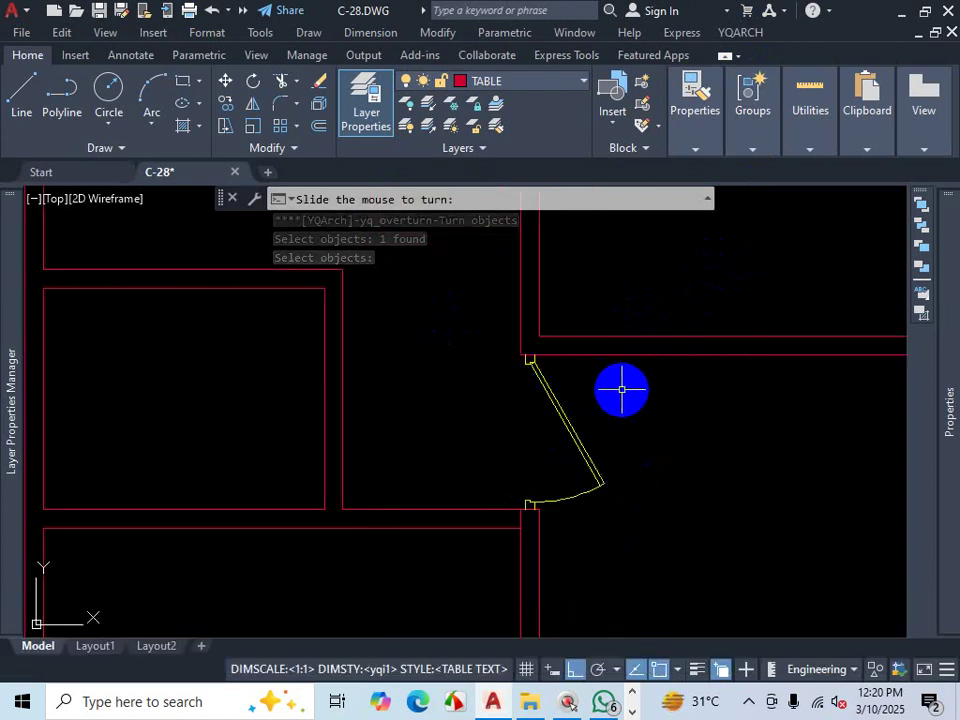
{"action": "left_click", "coordinate": [621, 389]}
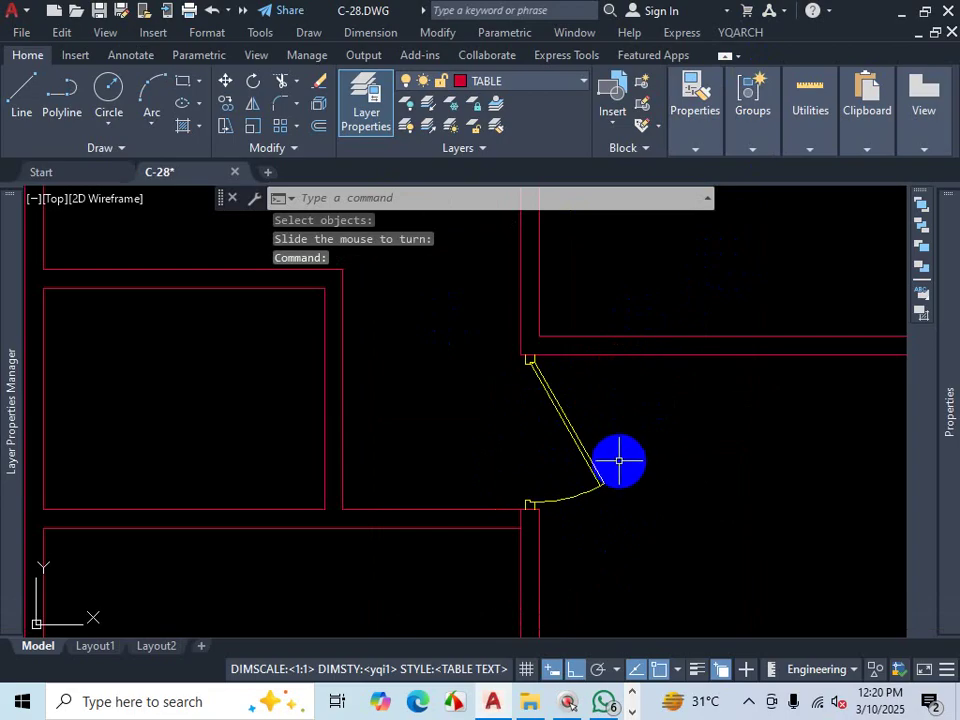
Step: Examine the door positions and swing directions on the upper plan copy, including the left-side room's door opposite the upper-right bedroom
{"action": "scroll", "coordinate": [619, 461], "scroll_direction": "down", "scroll_amount": 8}
{"action": "scroll", "coordinate": [626, 372], "scroll_direction": "up", "scroll_amount": 3}
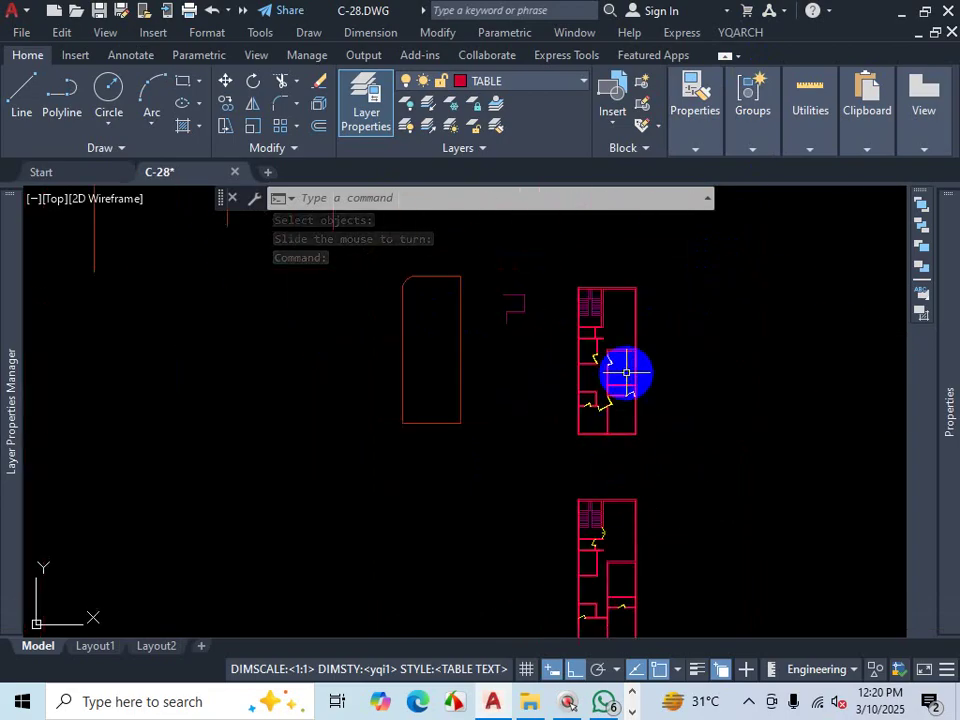
{"action": "scroll", "coordinate": [626, 372], "scroll_direction": "up", "scroll_amount": 5}
{"action": "key", "text": "Escape"}
{"action": "scroll", "coordinate": [600, 354], "scroll_direction": "down", "scroll_amount": 4}
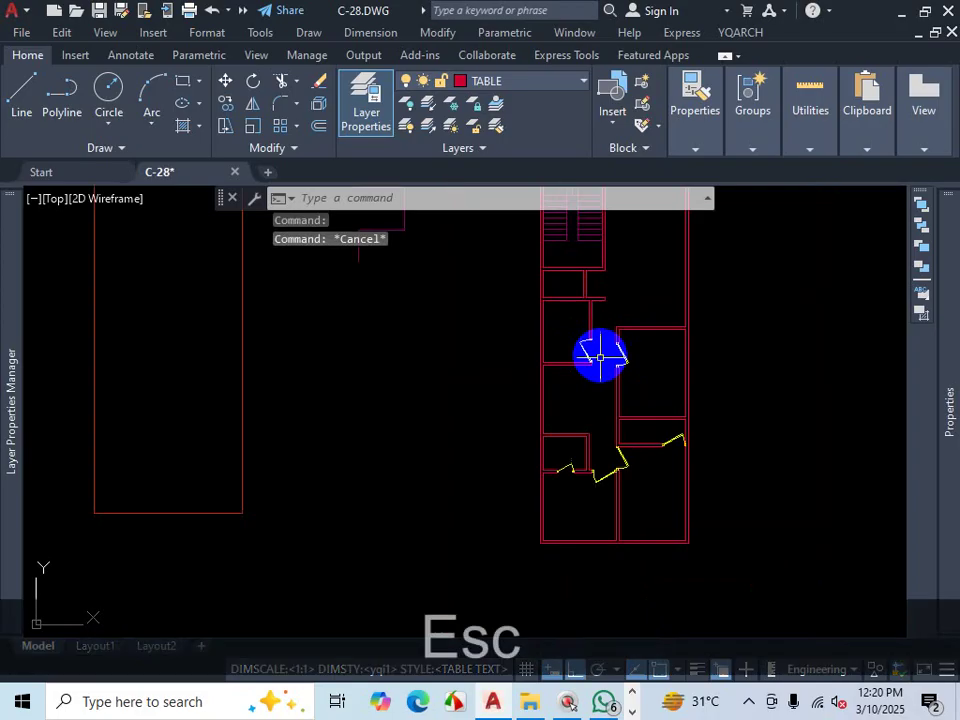
{"action": "scroll", "coordinate": [590, 380], "scroll_direction": "up", "scroll_amount": 2}
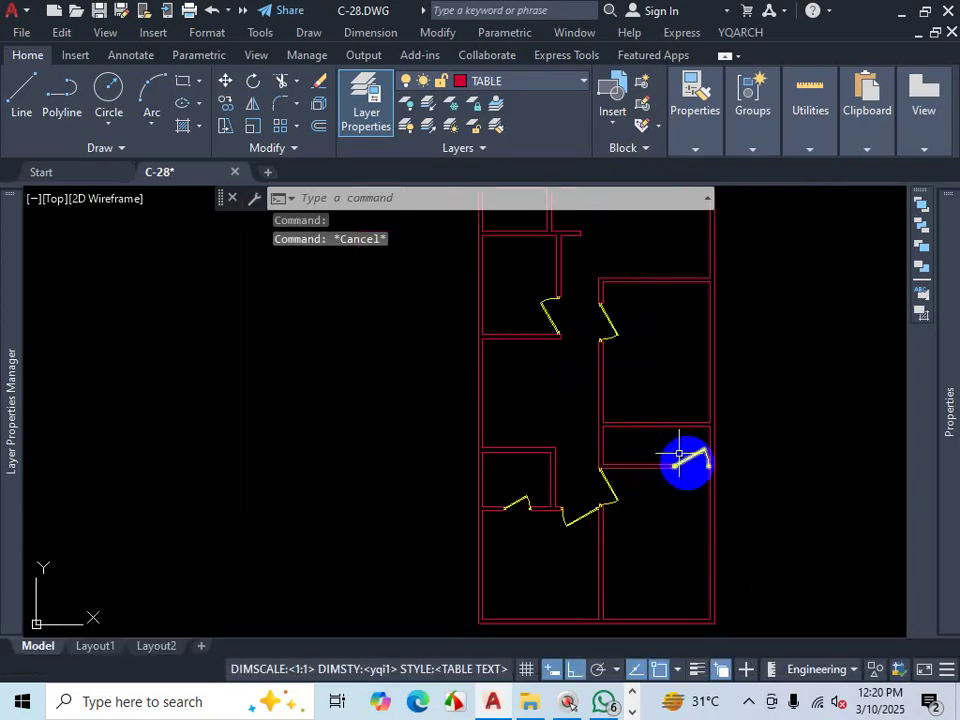
{"action": "scroll", "coordinate": [600, 360], "scroll_direction": "up", "scroll_amount": 6}
{"action": "scroll", "coordinate": [570, 325], "scroll_direction": "down", "scroll_amount": 5}
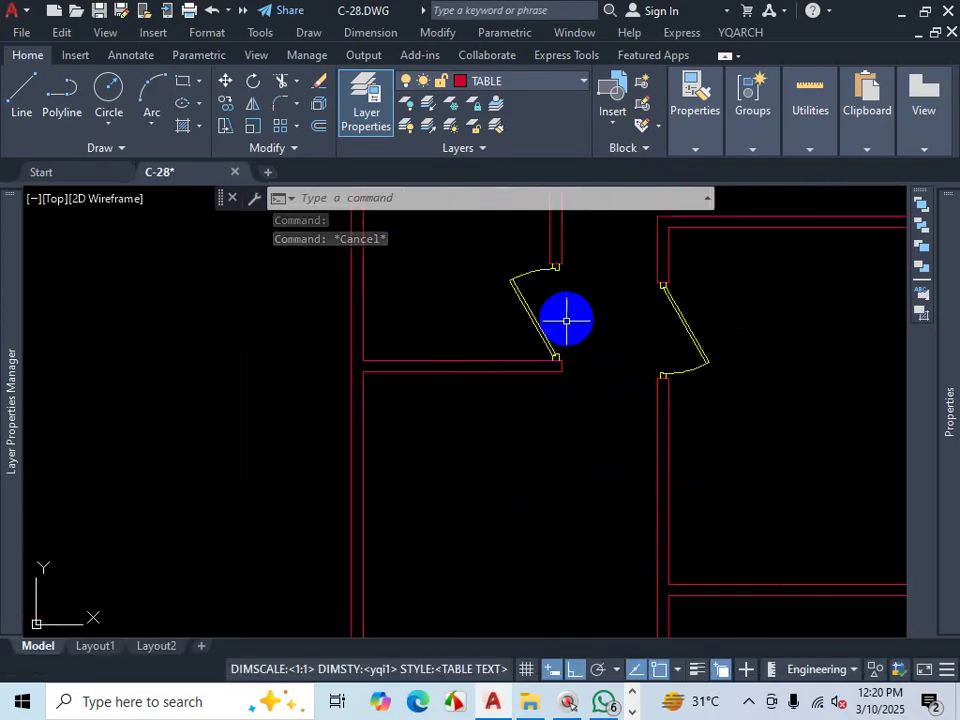
{"action": "scroll", "coordinate": [562, 337], "scroll_direction": "up", "scroll_amount": 4}
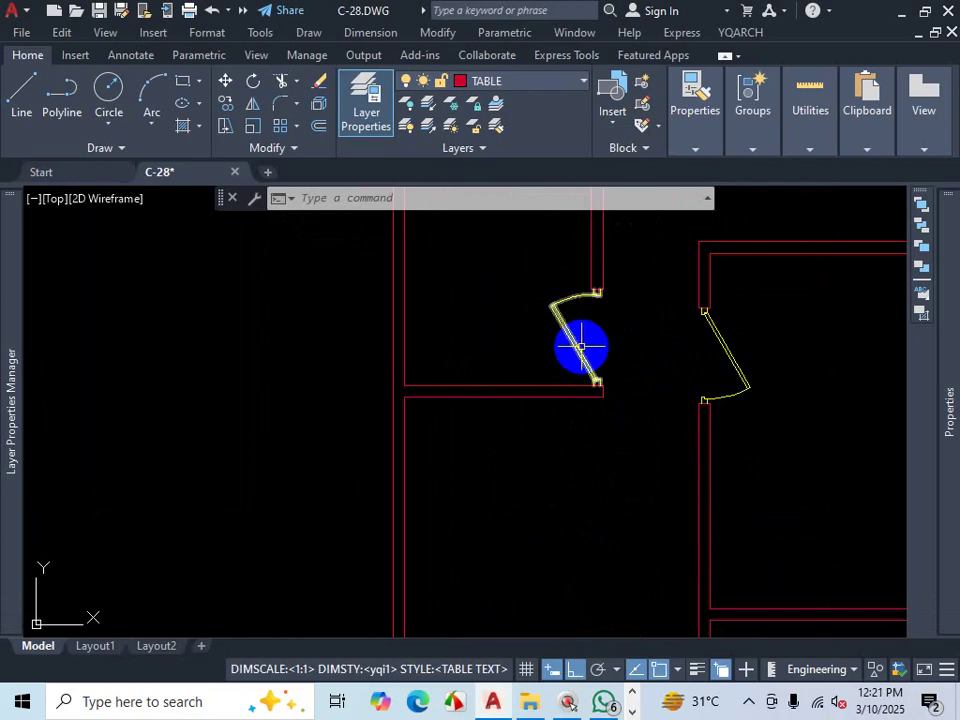
Step: Erase the left-side room's door opposite the upper-right bedroom on the upper plan with YQArch's EW command, closing its wall
{"action": "left_click_drag", "start_coordinate": [593, 335], "coordinate": [503, 342]}
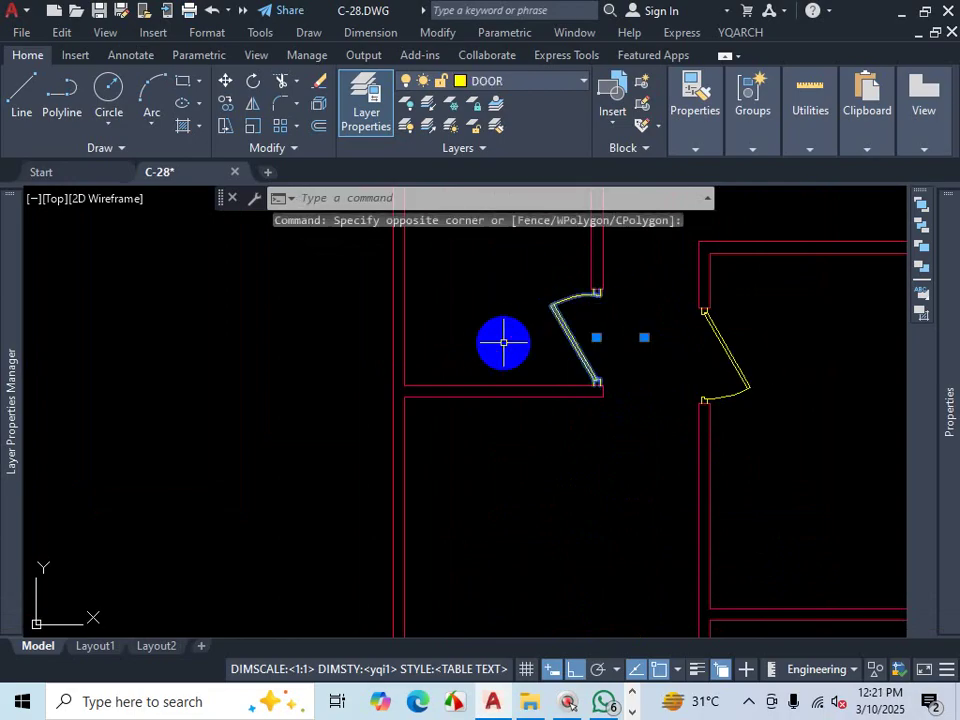
{"action": "key", "text": "Escape"}
{"action": "type", "text": "ew"}
{"action": "key", "text": "space"}
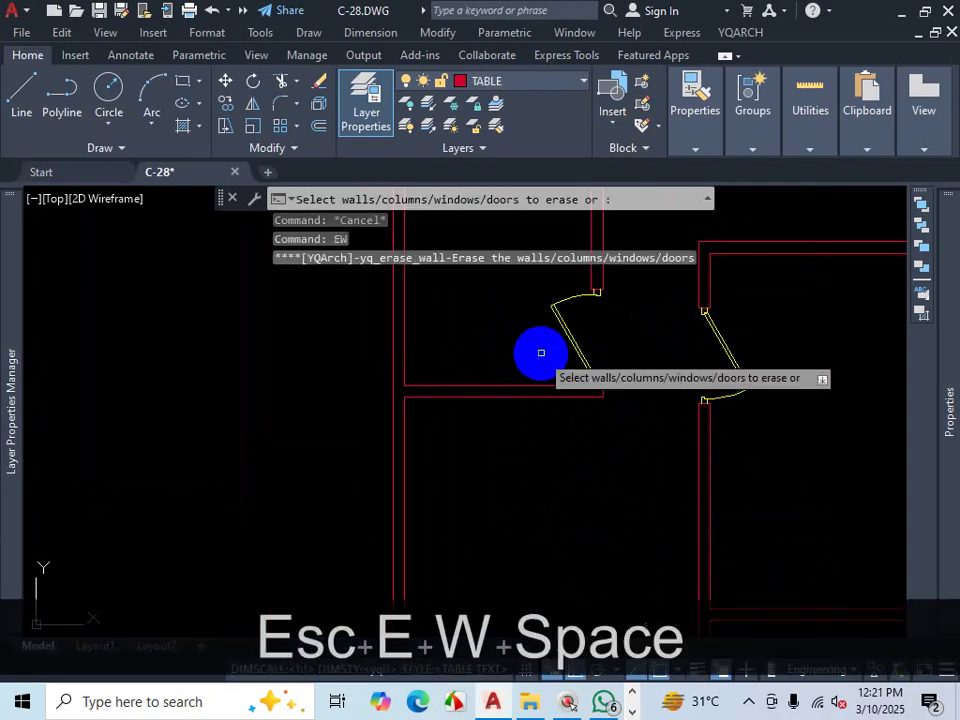
{"action": "left_click", "coordinate": [562, 340]}
{"action": "key", "text": "Delete"}
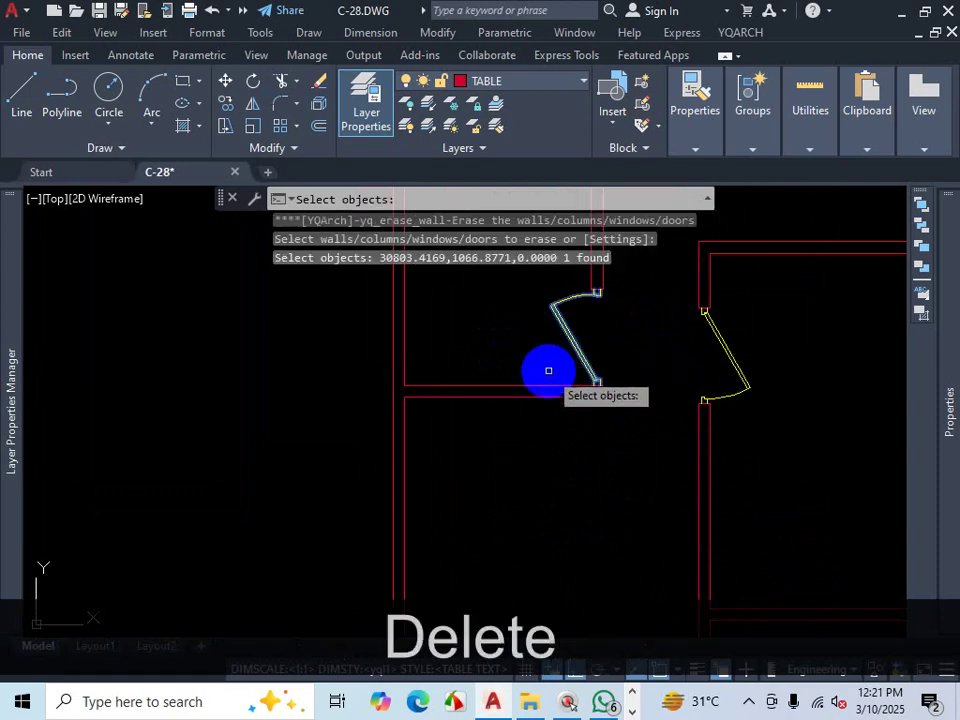
{"action": "key", "text": "Return"}
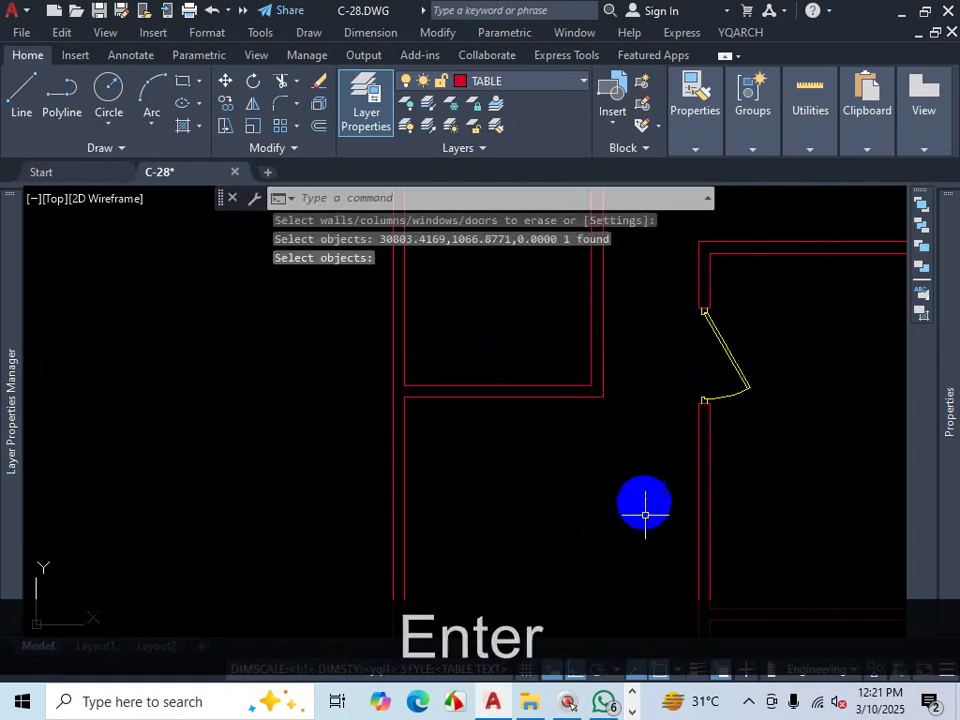
Step: Insert a 42-wide door with 0 pier at the lower end of that room's right wall, hinged at the bottom, opening into the room
{"action": "type", "text": "ad"}
{"action": "key", "text": "space"}
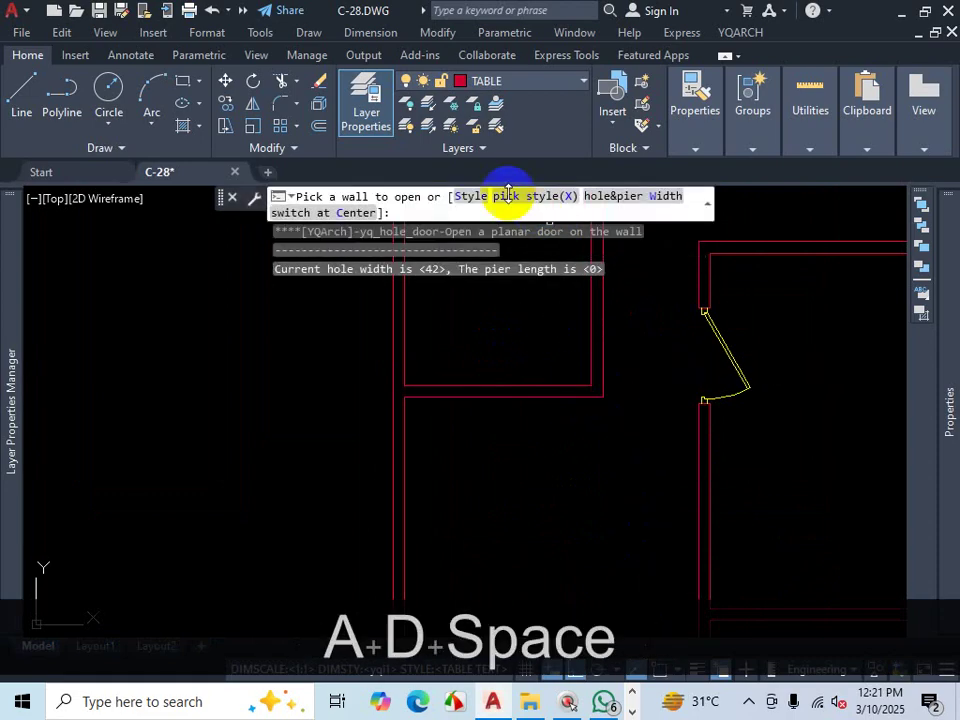
{"action": "left_click", "coordinate": [619, 195]}
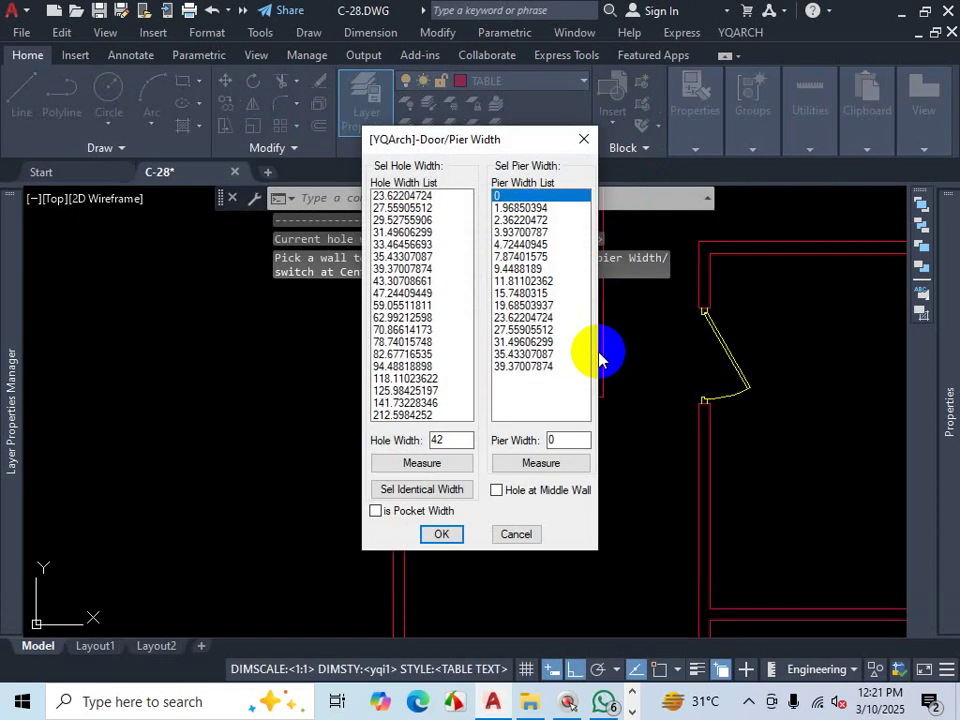
{"action": "left_click", "coordinate": [443, 536]}
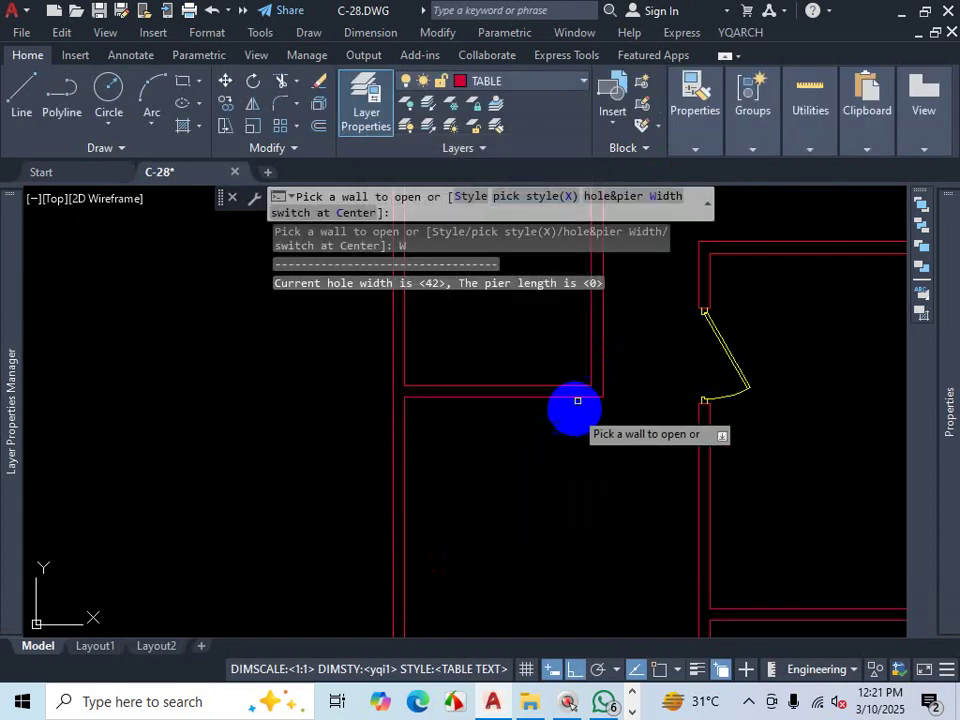
{"action": "left_click", "coordinate": [592, 334]}
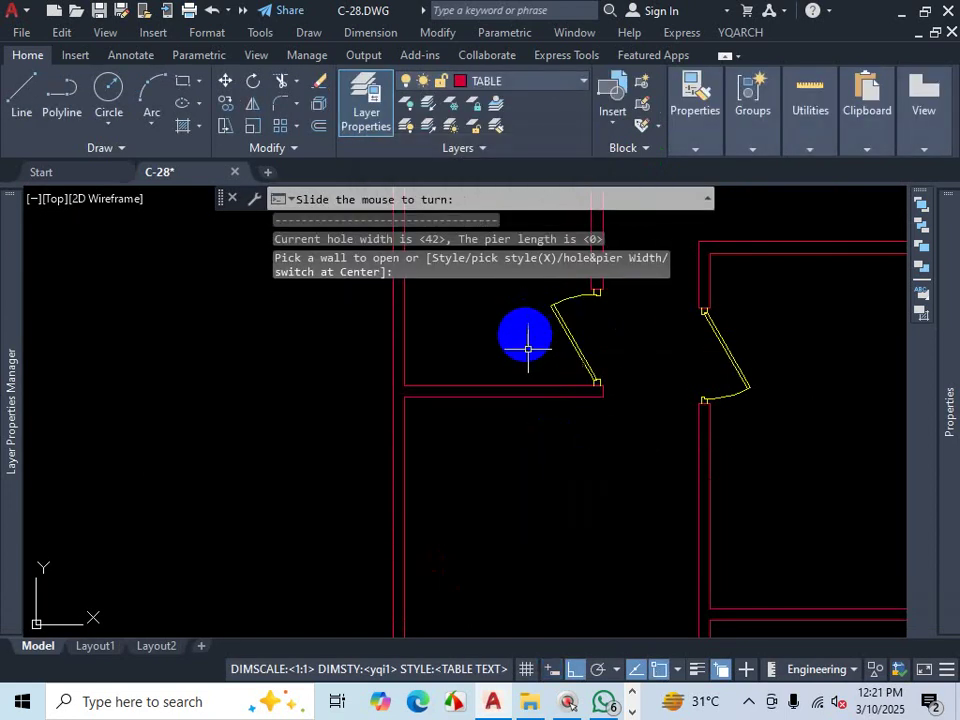
{"action": "left_click", "coordinate": [527, 347]}
{"action": "scroll", "coordinate": [621, 396], "scroll_direction": "down", "scroll_amount": 2}
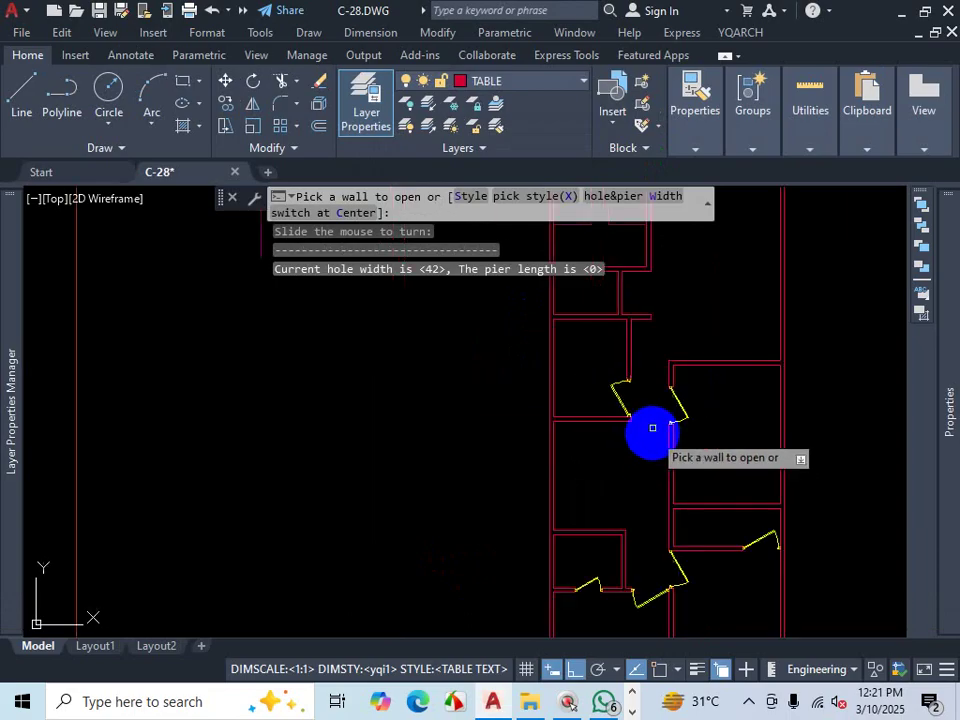
{"action": "scroll", "coordinate": [647, 433], "scroll_direction": "up", "scroll_amount": 2}
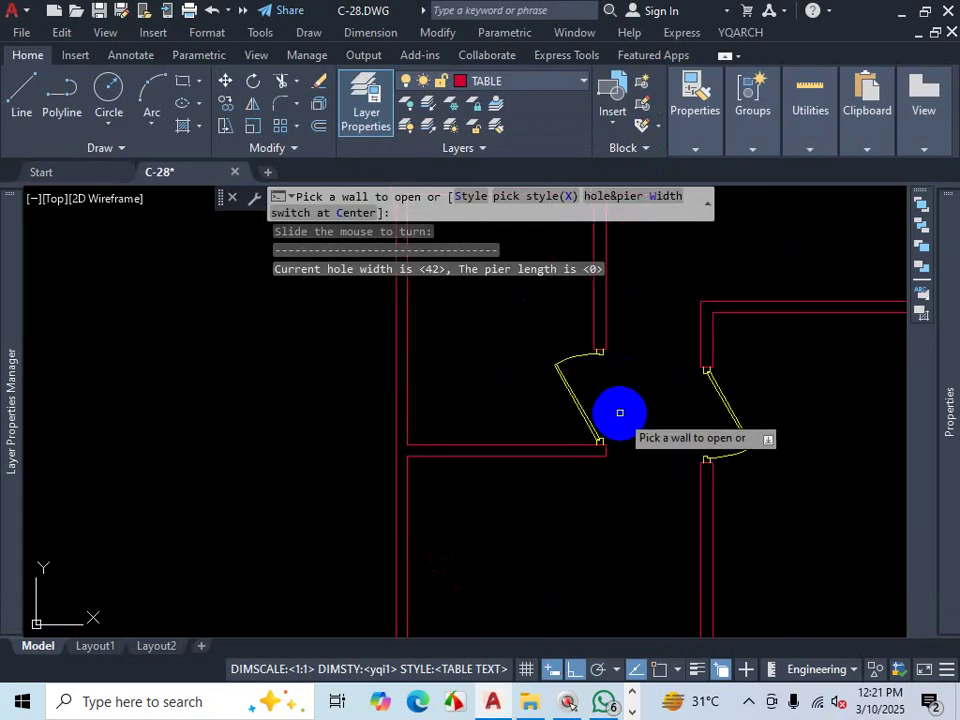
{"action": "key", "text": "Escape"}
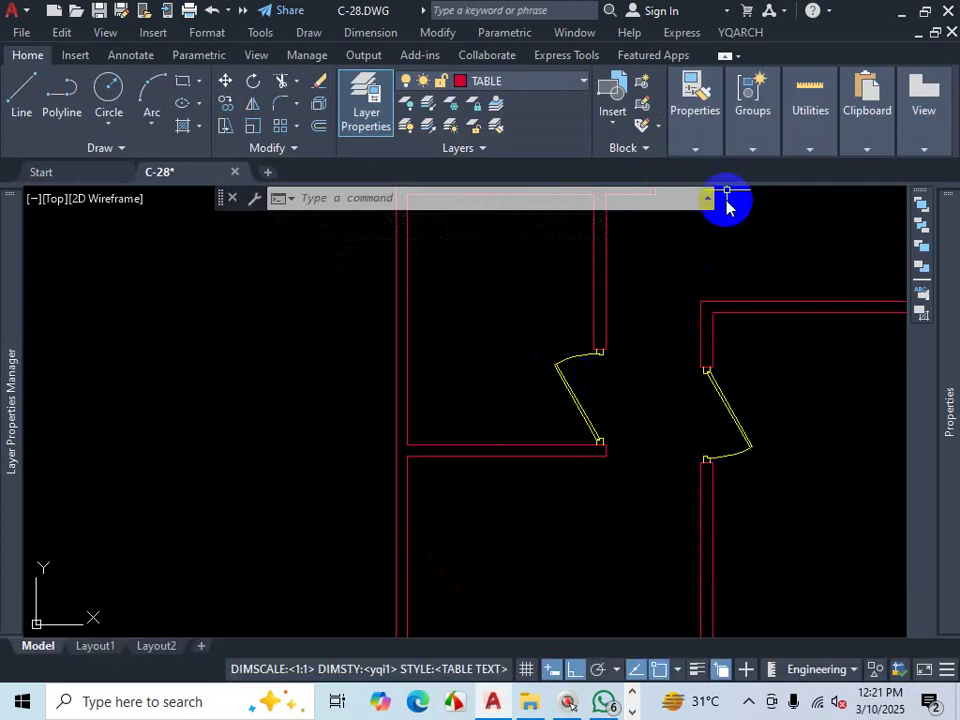
Step: Change the hole width of the left-side room's door opposite the upper-right bedroom to 36 with YQArch's Change WD/DR Width command
{"action": "left_click", "coordinate": [750, 34]}
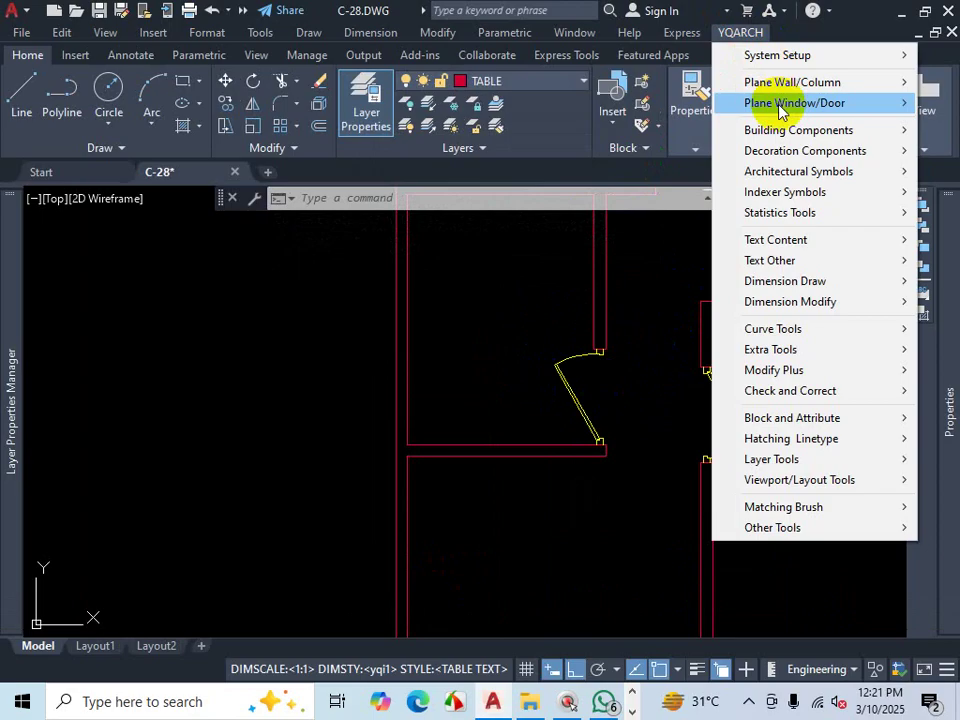
{"action": "mouse_move", "coordinate": [784, 103]}
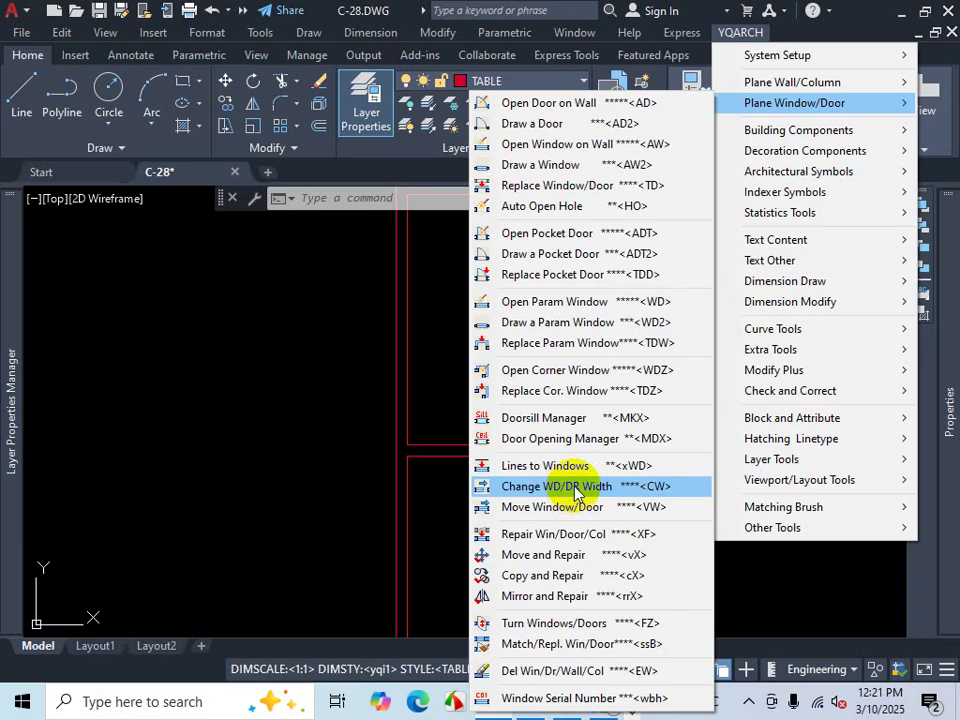
{"action": "left_click", "coordinate": [575, 487]}
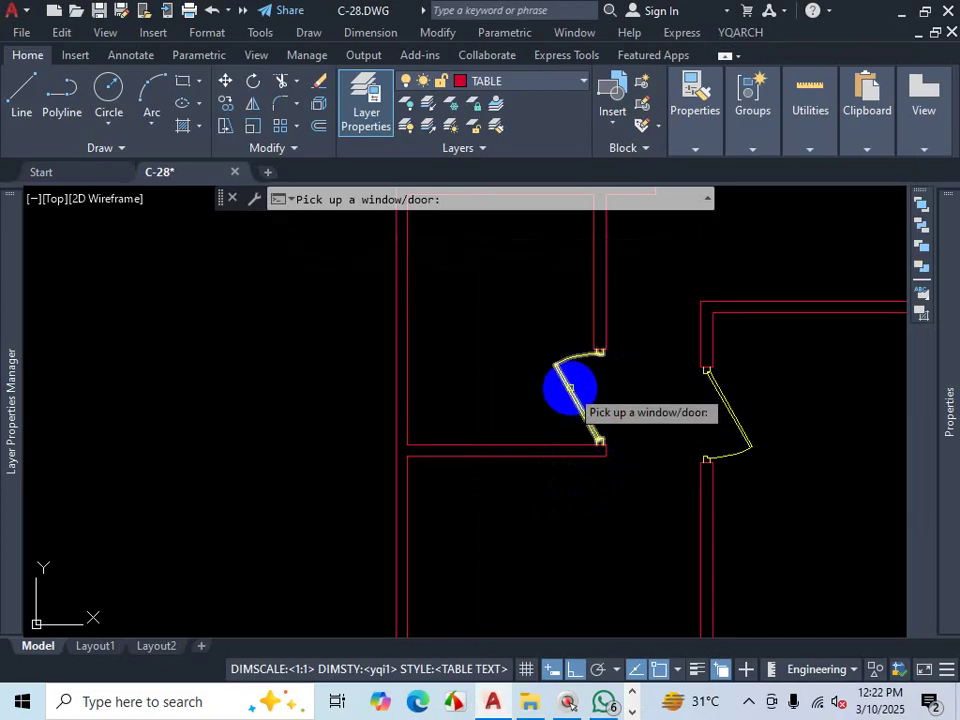
{"action": "left_click", "coordinate": [570, 388]}
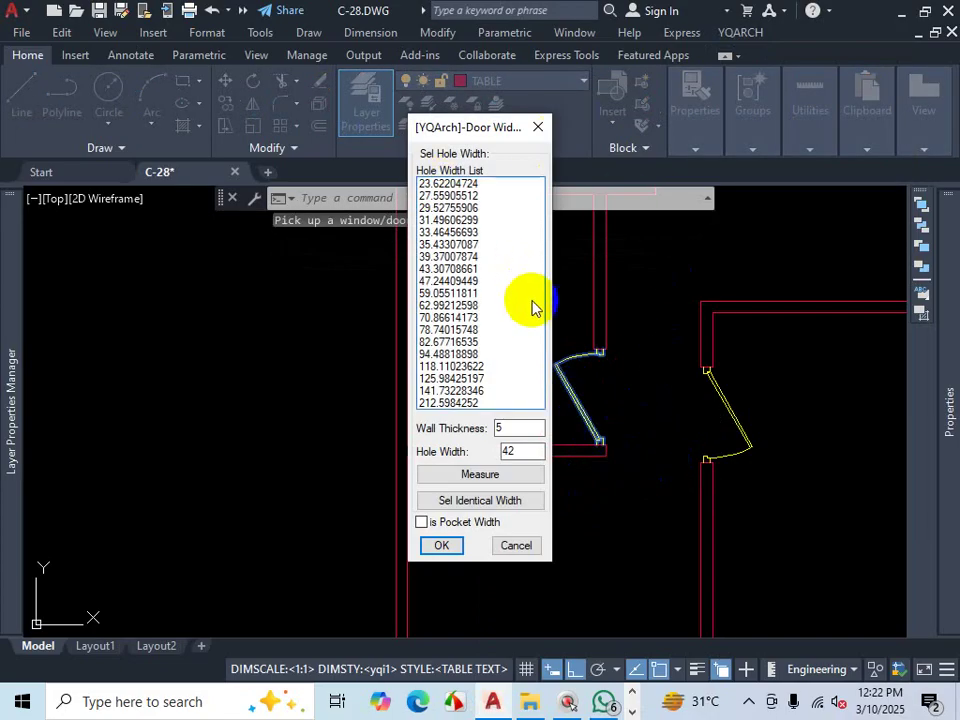
{"action": "key", "text": "ctrl+1"}
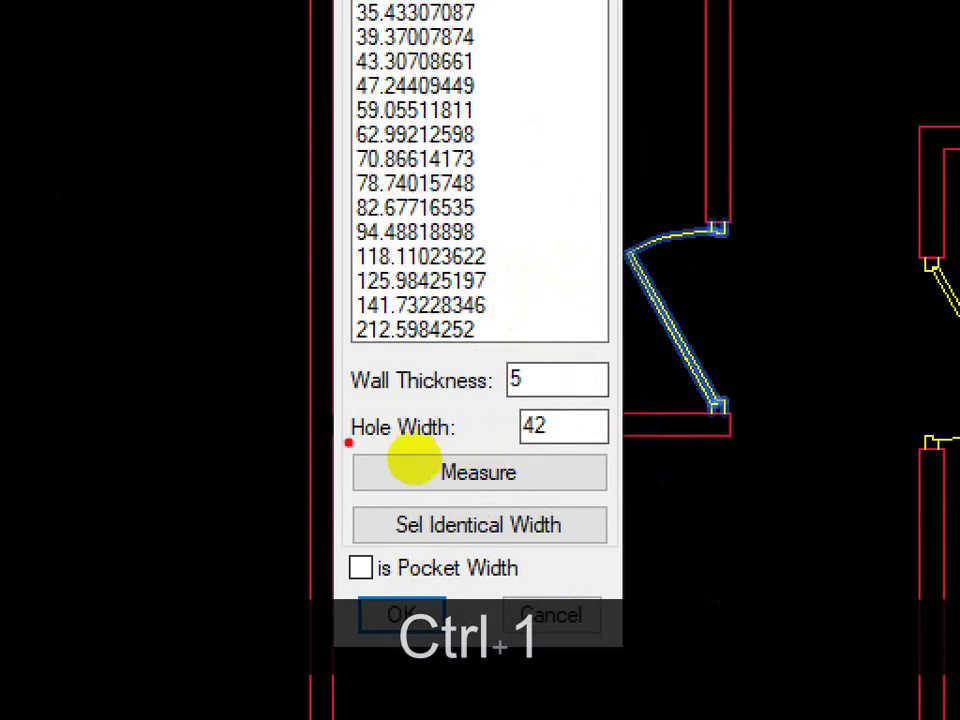
{"action": "mouse_move", "coordinate": [349, 442]}
{"action": "left_mouse_down"}
{"action": "mouse_move", "coordinate": [443, 456]}
{"action": "mouse_move", "coordinate": [531, 454]}
{"action": "mouse_move", "coordinate": [548, 466]}
{"action": "mouse_move", "coordinate": [456, 435]}
{"action": "mouse_move", "coordinate": [409, 456]}
{"action": "left_mouse_up"}
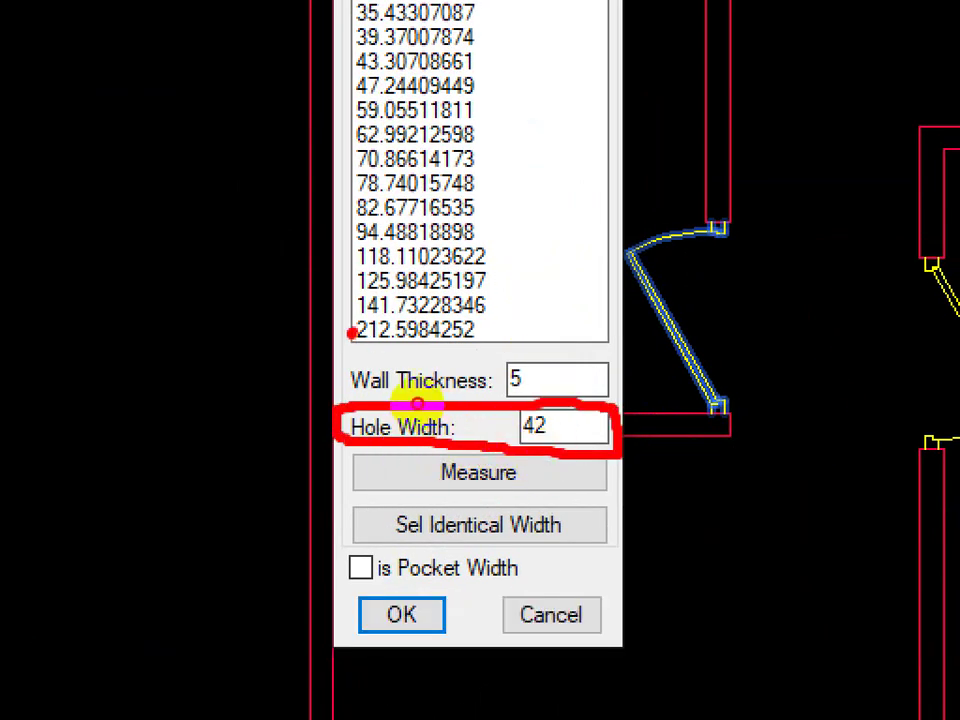
{"action": "mouse_move", "coordinate": [418, 403]}
{"action": "left_mouse_down"}
{"action": "mouse_move", "coordinate": [419, 435]}
{"action": "mouse_move", "coordinate": [529, 437]}
{"action": "mouse_move", "coordinate": [551, 422]}
{"action": "mouse_move", "coordinate": [475, 398]}
{"action": "left_mouse_up"}
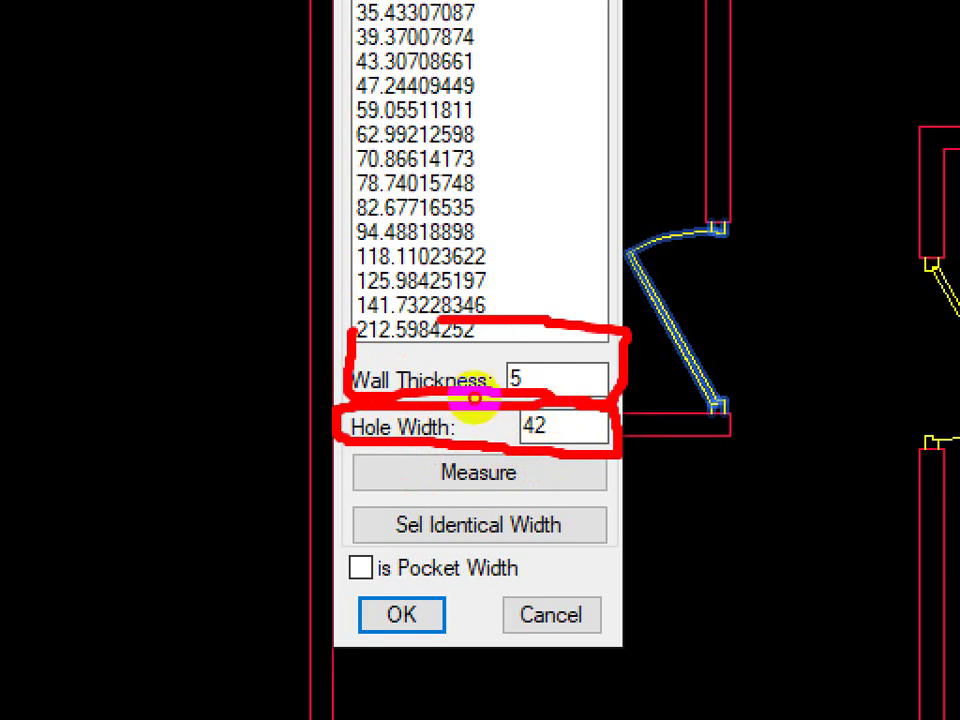
{"action": "key", "text": "Escape"}
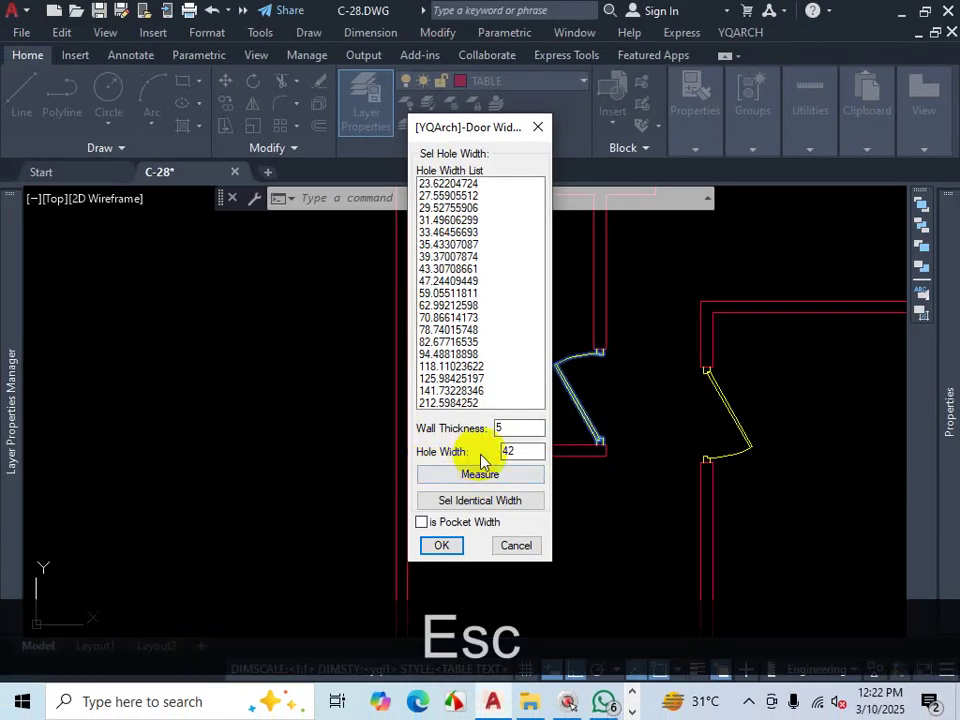
{"action": "left_click_drag", "start_coordinate": [529, 451], "coordinate": [437, 452]}
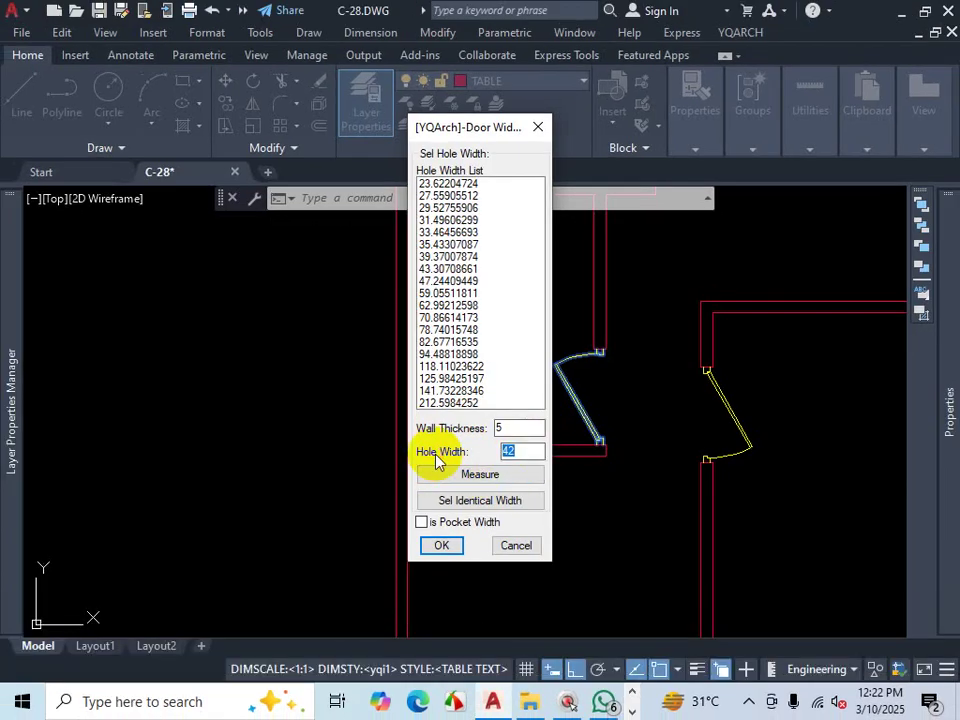
{"action": "type", "text": "36"}
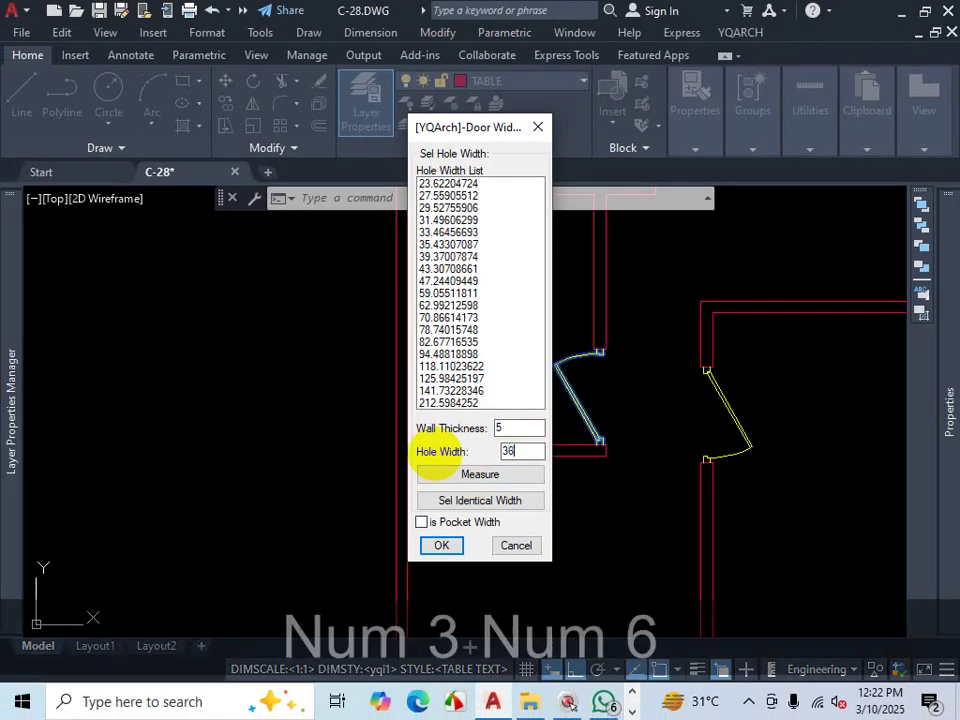
{"action": "left_click", "coordinate": [443, 547]}
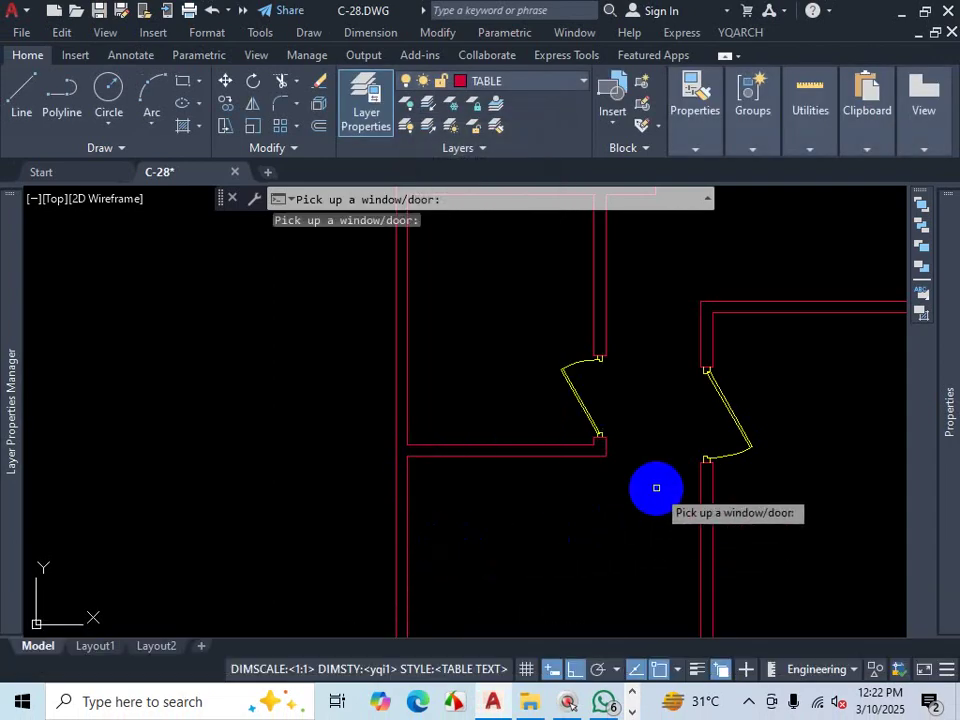
{"action": "scroll", "coordinate": [652, 493], "scroll_direction": "up", "scroll_amount": 2}
{"action": "scroll", "coordinate": [649, 495], "scroll_direction": "down", "scroll_amount": 2}
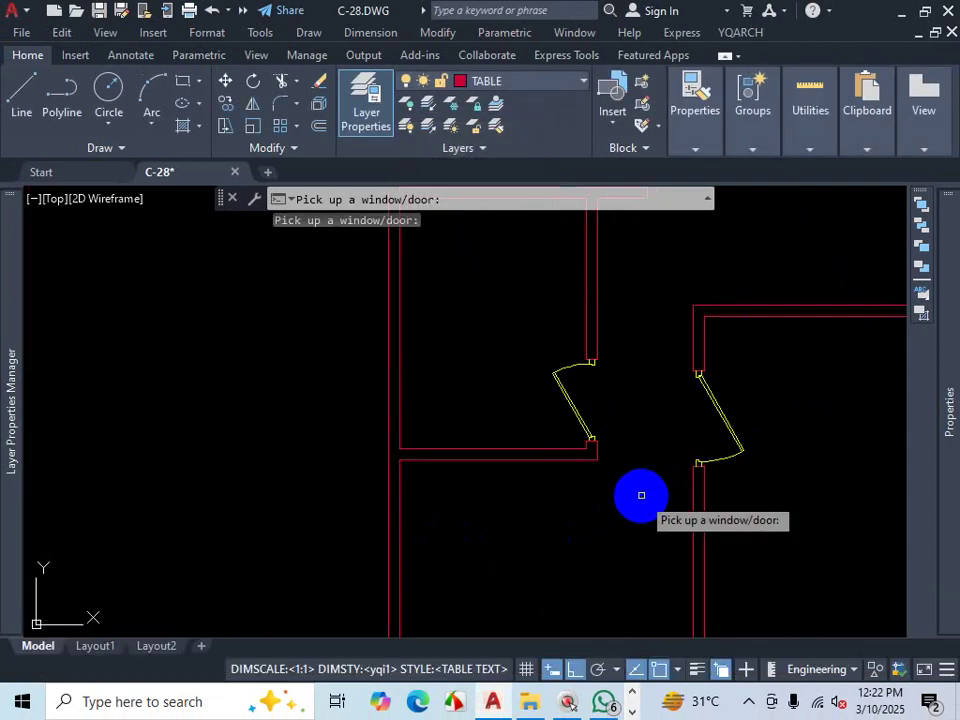
{"action": "key", "text": "Escape"}
Step: Examine the wall stub below the left-side room's door and measure its edges with the Quick measure tool
{"action": "scroll", "coordinate": [621, 449], "scroll_direction": "up", "scroll_amount": 4}
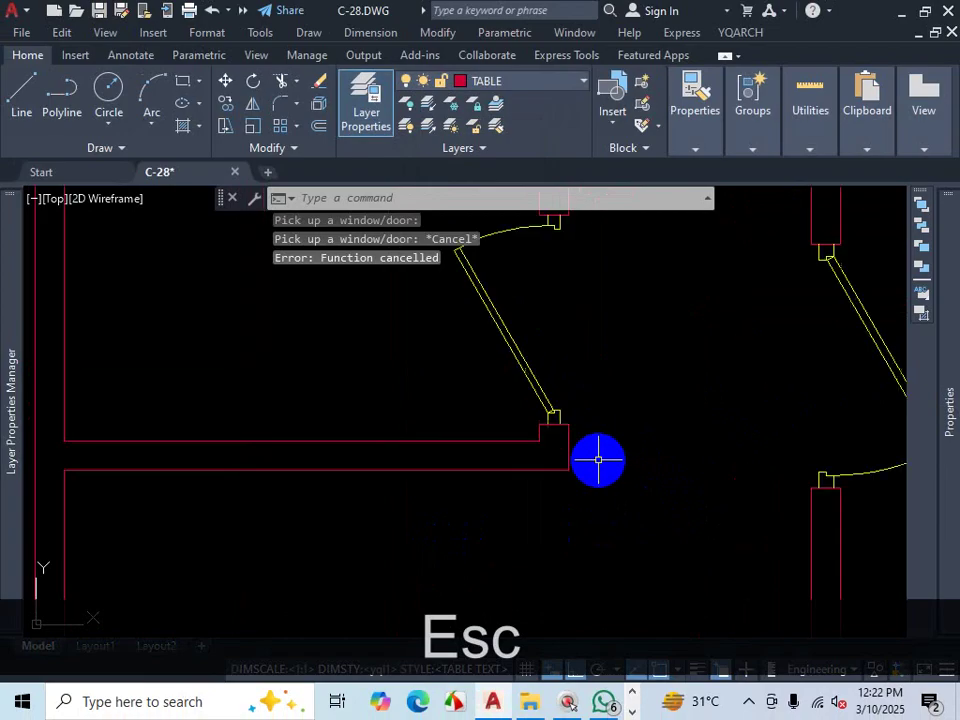
{"action": "scroll", "coordinate": [542, 440], "scroll_direction": "up", "scroll_amount": 4}
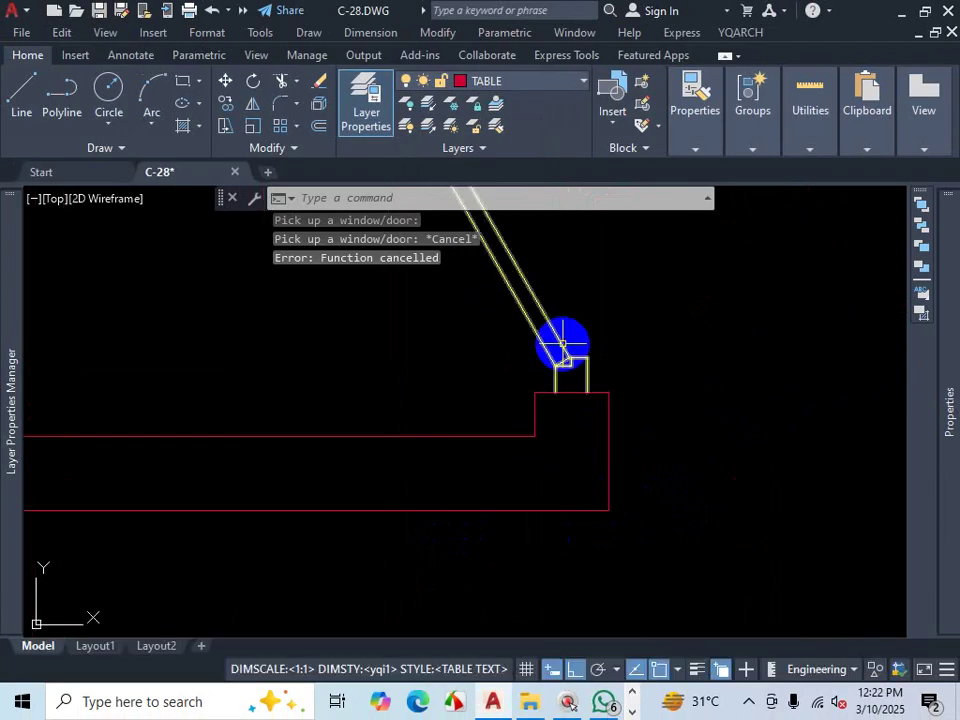
{"action": "key", "text": "ctrl+1"}
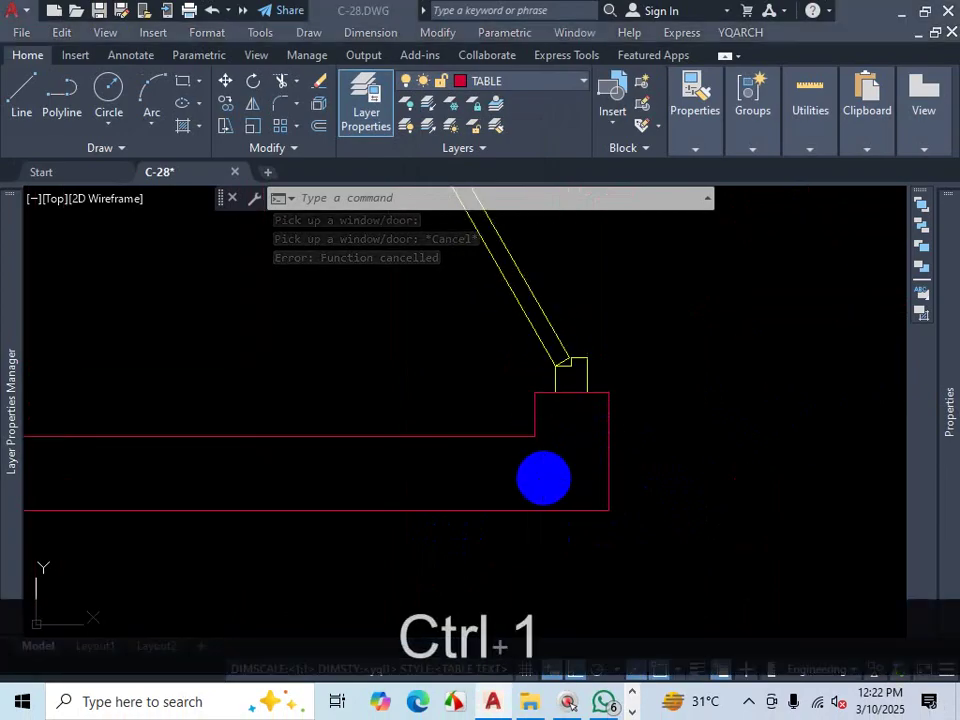
{"action": "left_click_drag", "start_coordinate": [488, 417], "coordinate": [686, 414]}
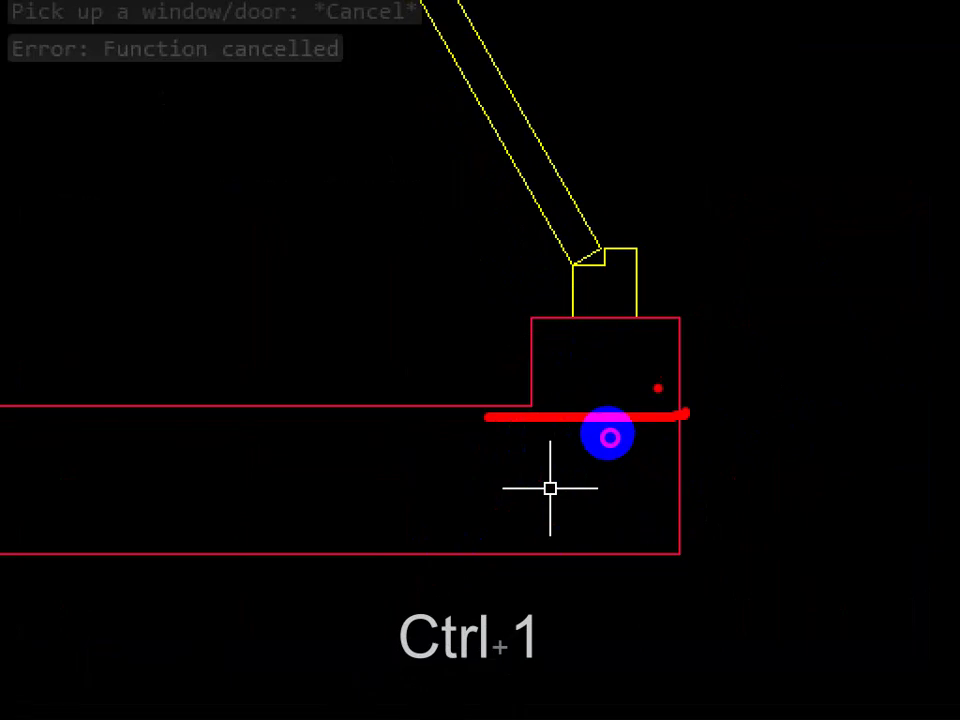
{"action": "left_click_drag", "start_coordinate": [536, 333], "coordinate": [537, 400]}
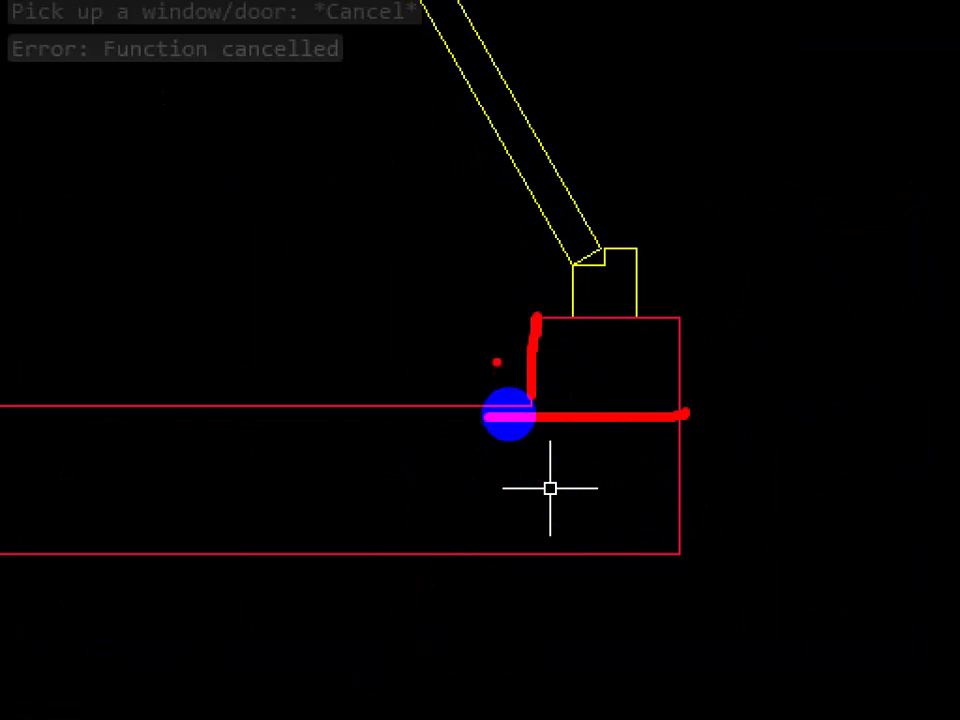
{"action": "key", "text": "Escape"}
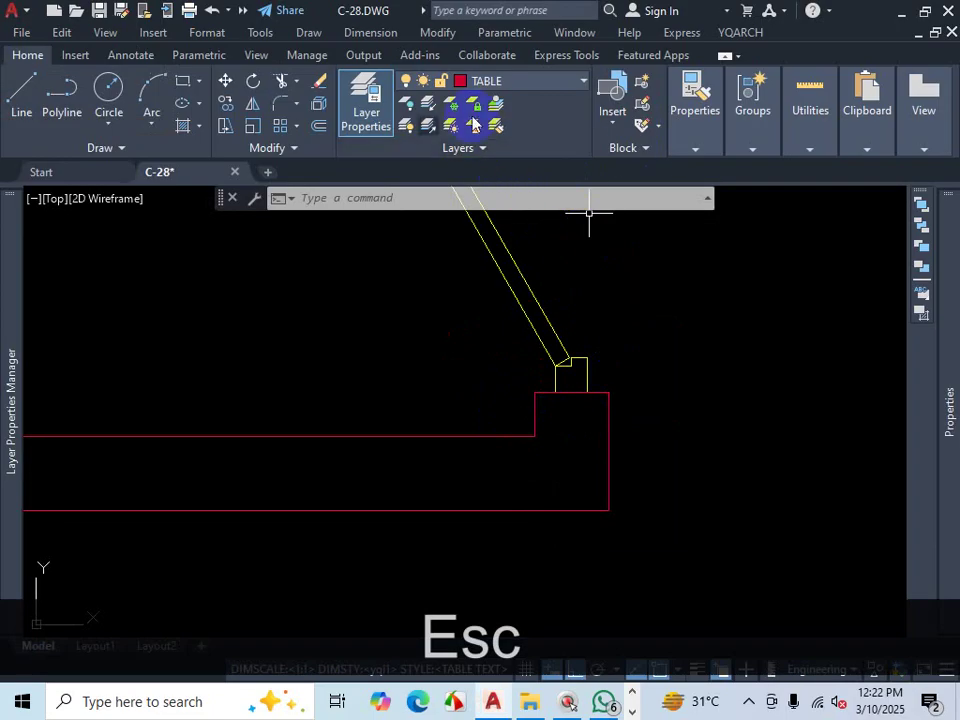
{"action": "left_click", "coordinate": [814, 130]}
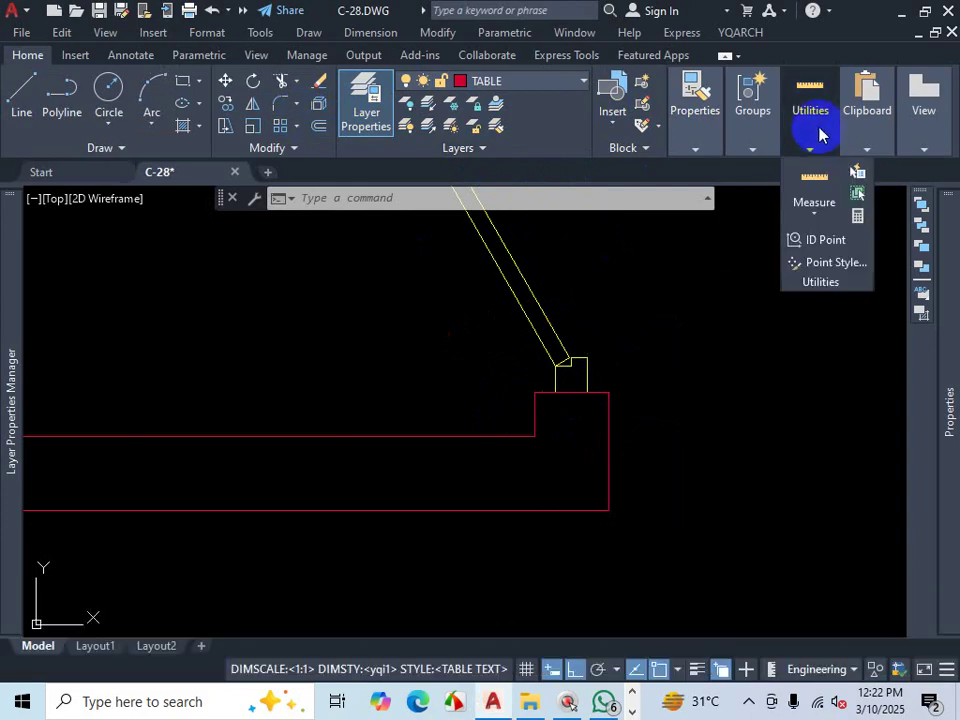
{"action": "left_click", "coordinate": [805, 208]}
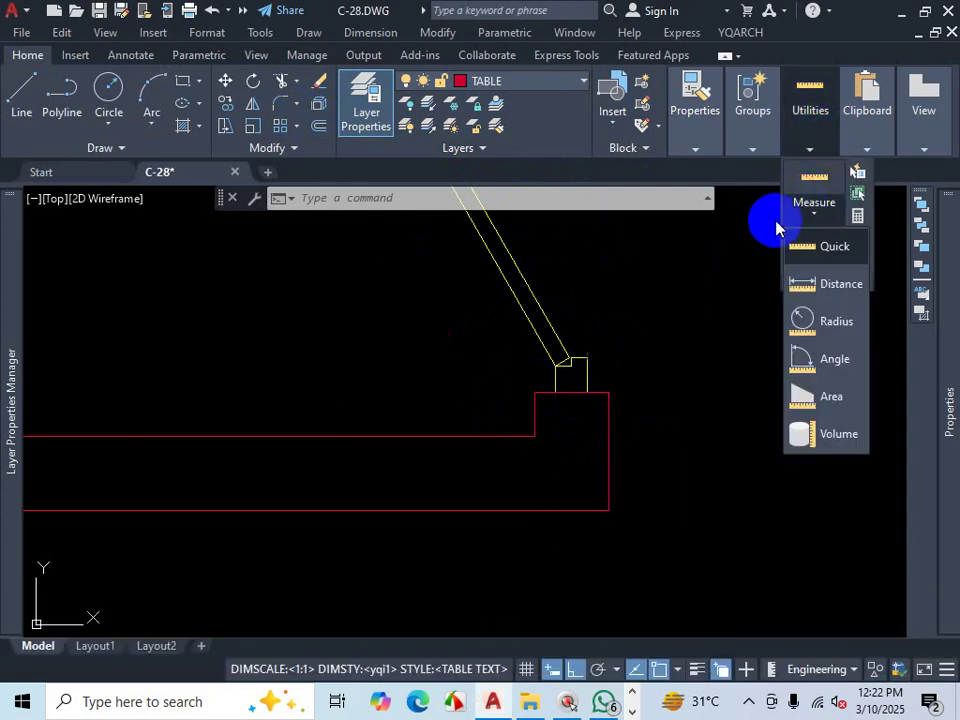
{"action": "left_click", "coordinate": [810, 182]}
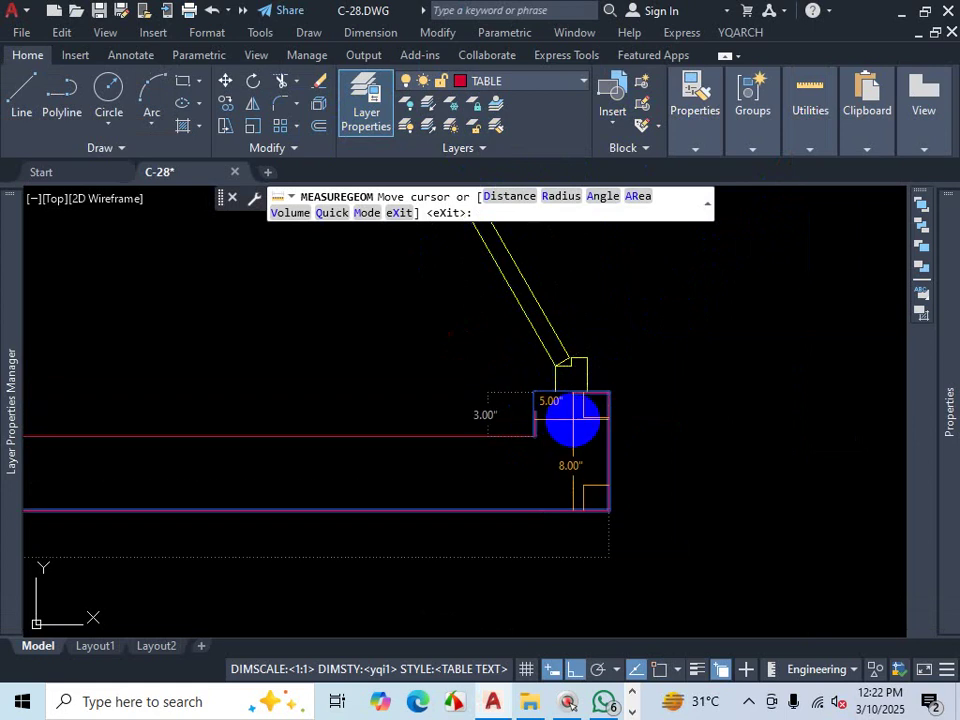
{"action": "key", "text": "Escape"}
{"action": "scroll", "coordinate": [540, 408], "scroll_direction": "down", "scroll_amount": 10}
{"action": "scroll", "coordinate": [615, 379], "scroll_direction": "down", "scroll_amount": 4}
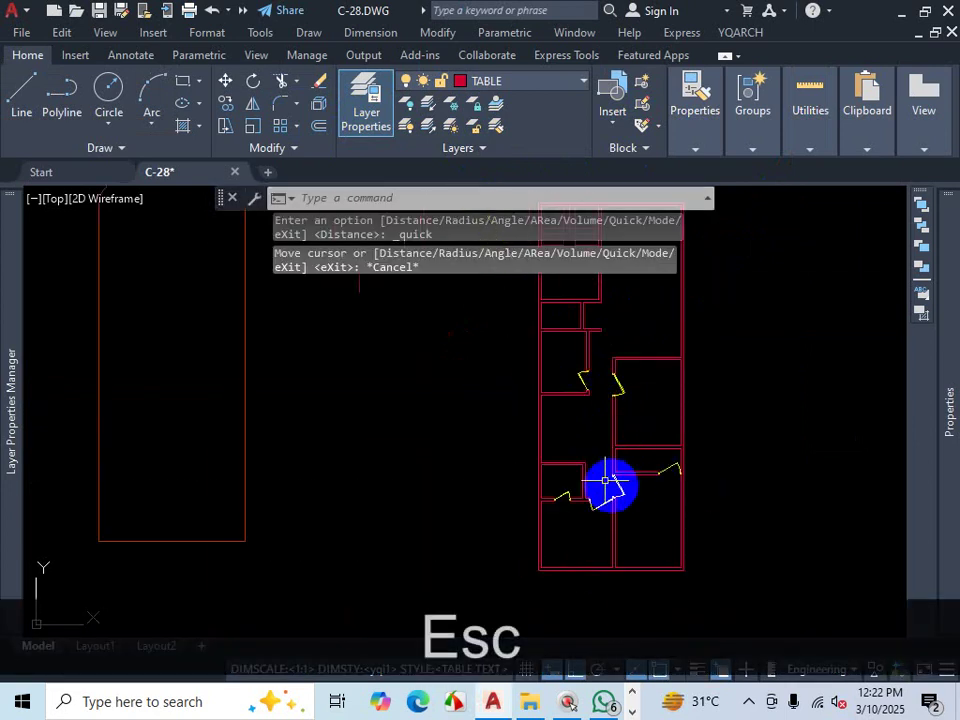
{"action": "scroll", "coordinate": [605, 476], "scroll_direction": "up", "scroll_amount": 2}
{"action": "scroll", "coordinate": [669, 310], "scroll_direction": "up", "scroll_amount": 4}
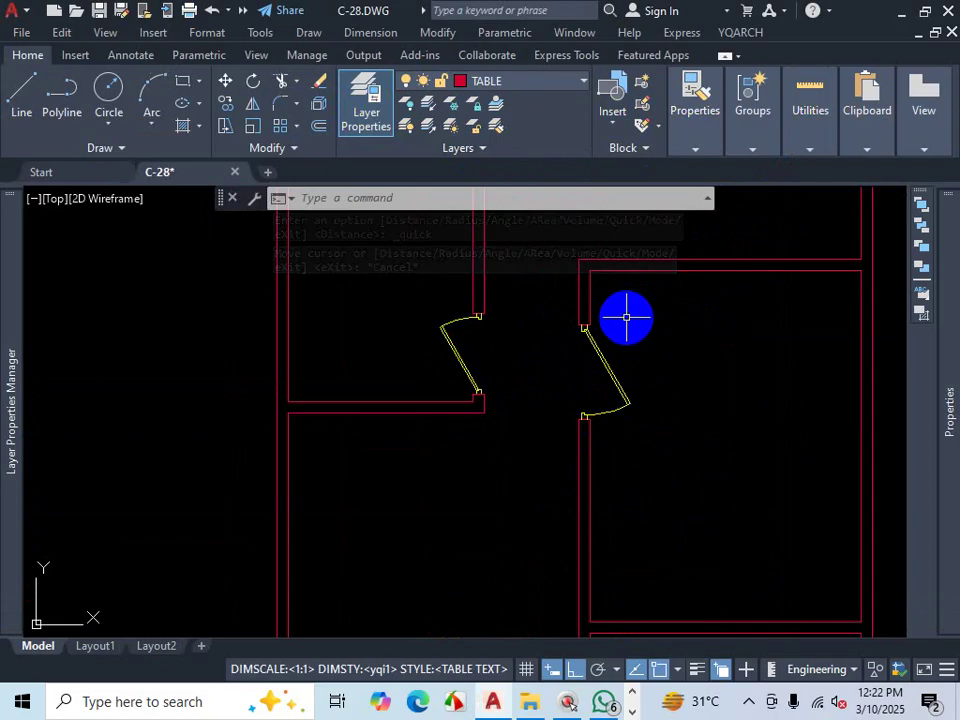
{"action": "left_click", "coordinate": [748, 701]}
{"action": "left_click", "coordinate": [707, 662]}
{"action": "key", "text": "Escape"}
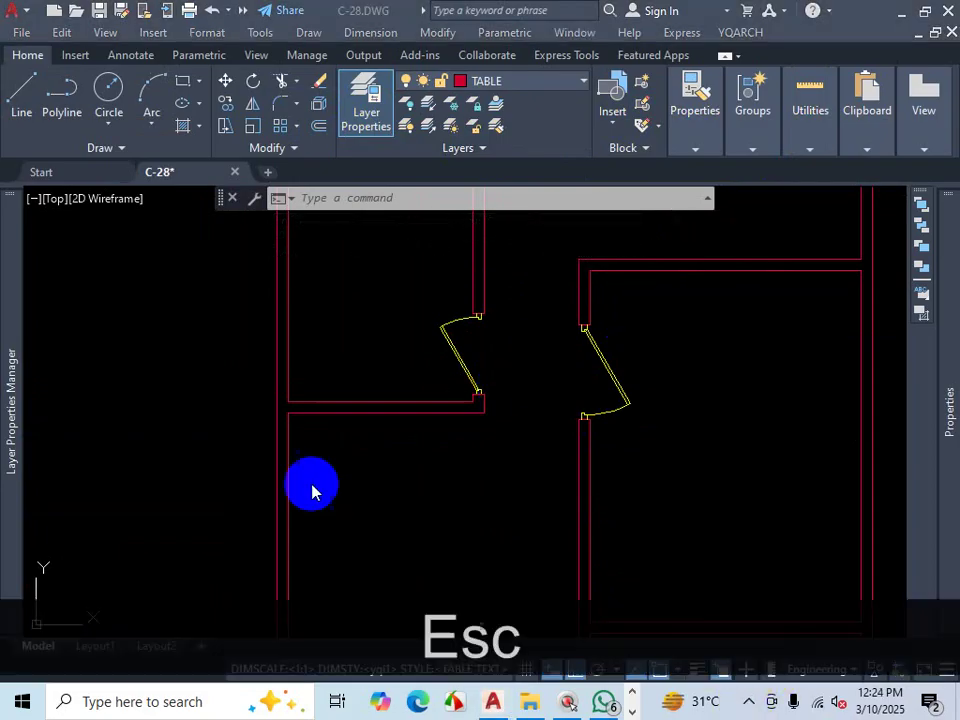
Step: Try moving the upper-right bedroom's door 10 inches upward along its wall with the standard Move command, and undo the move
{"action": "scroll", "coordinate": [441, 330], "scroll_direction": "down", "scroll_amount": 2}
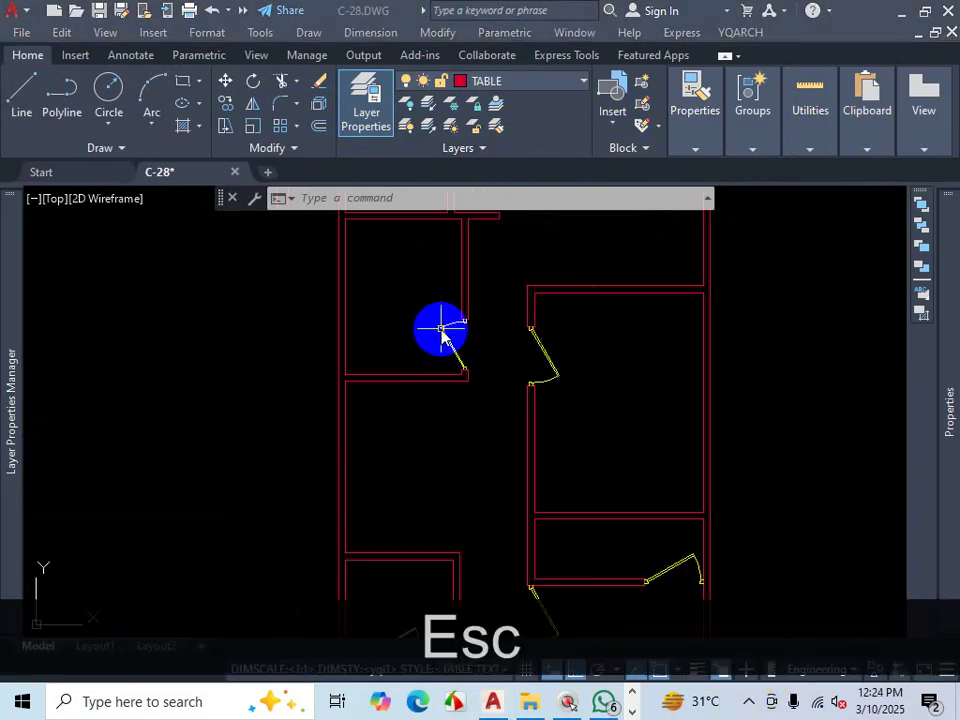
{"action": "scroll", "coordinate": [441, 330], "scroll_direction": "down", "scroll_amount": 3}
{"action": "scroll", "coordinate": [495, 345], "scroll_direction": "up", "scroll_amount": 6}
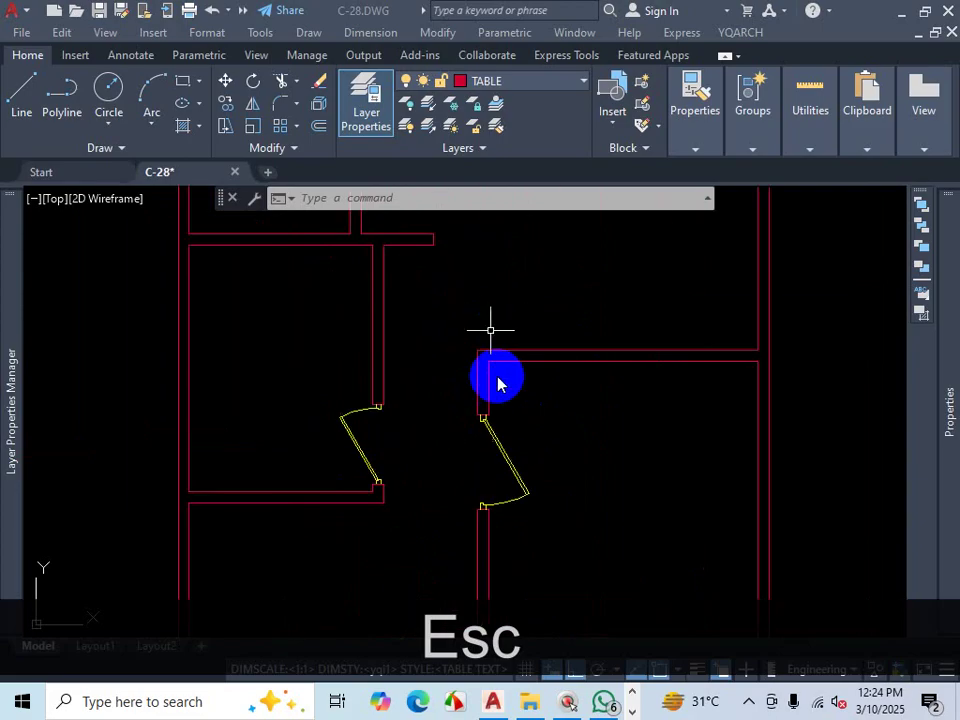
{"action": "scroll", "coordinate": [484, 306], "scroll_direction": "down", "scroll_amount": 2}
{"action": "scroll", "coordinate": [540, 405], "scroll_direction": "up", "scroll_amount": 4}
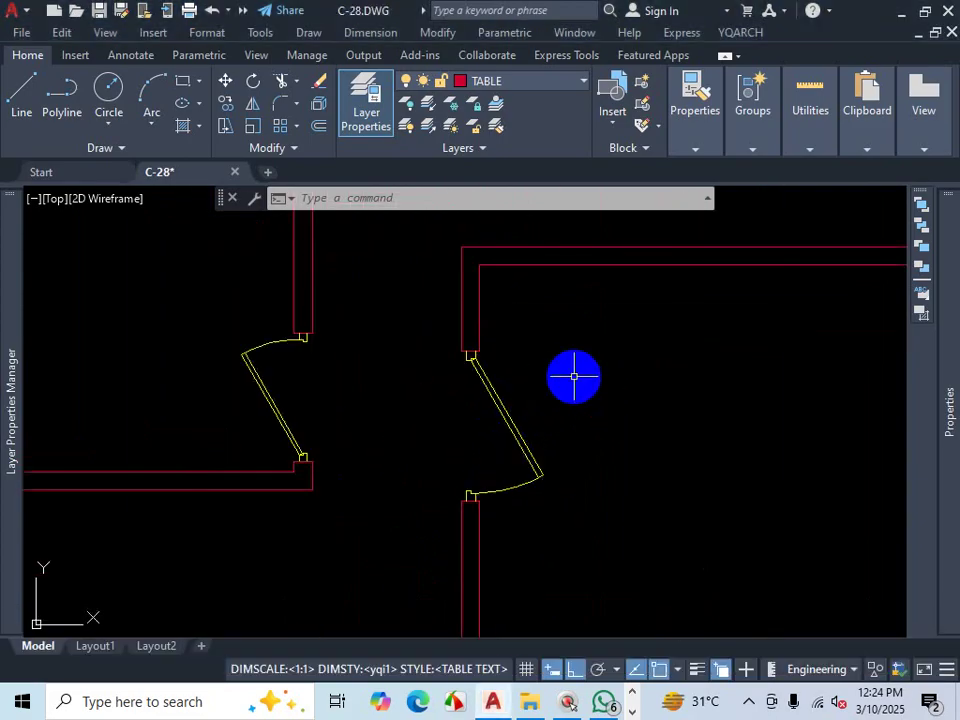
{"action": "type", "text": "M"}
{"action": "key", "text": "Return"}
{"action": "left_click", "coordinate": [505, 424]}
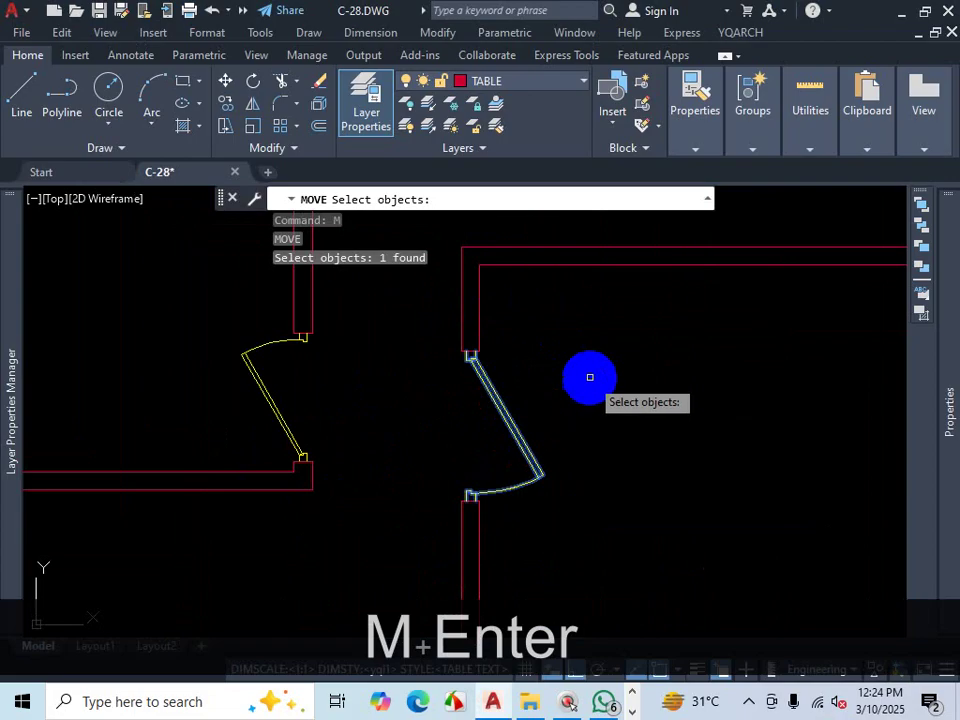
{"action": "key", "text": "Return"}
{"action": "scroll", "coordinate": [476, 349], "scroll_direction": "up", "scroll_amount": 3}
{"action": "left_click", "coordinate": [479, 347]}
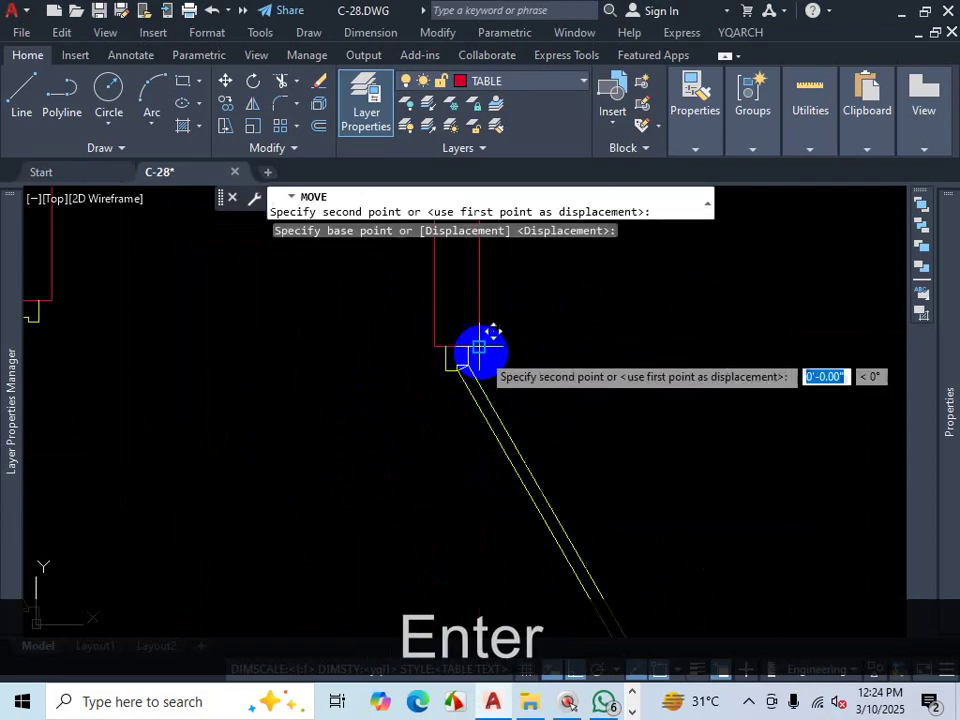
{"action": "scroll", "coordinate": [479, 347], "scroll_direction": "down", "scroll_amount": 5}
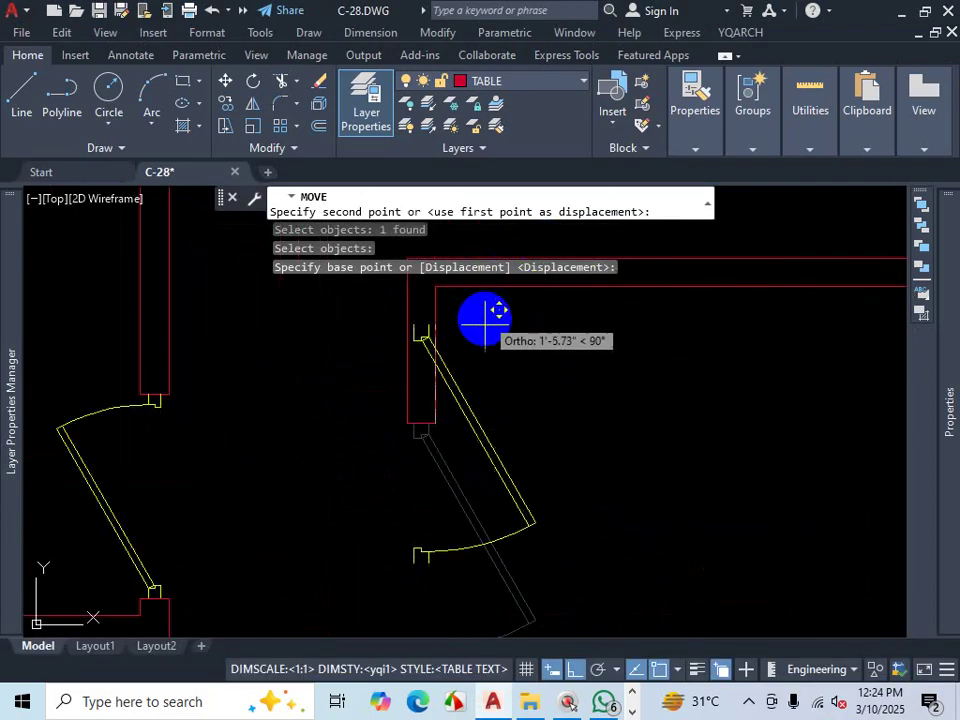
{"action": "type", "text": "10"}
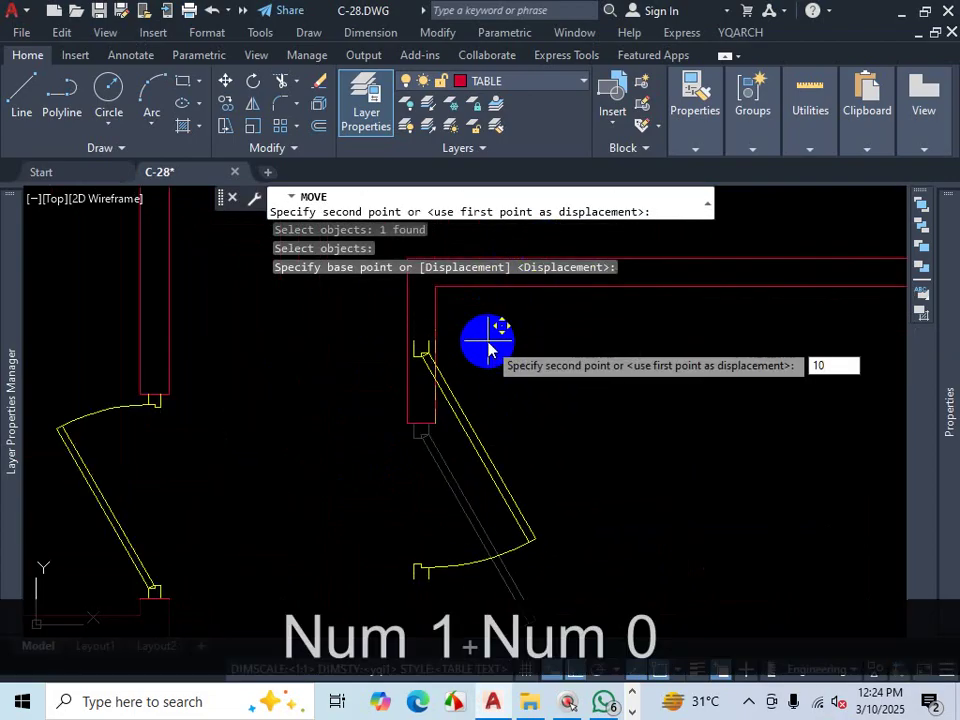
{"action": "key", "text": "Return"}
{"action": "scroll", "coordinate": [552, 364], "scroll_direction": "down", "scroll_amount": 5}
{"action": "scroll", "coordinate": [618, 423], "scroll_direction": "up", "scroll_amount": 1}
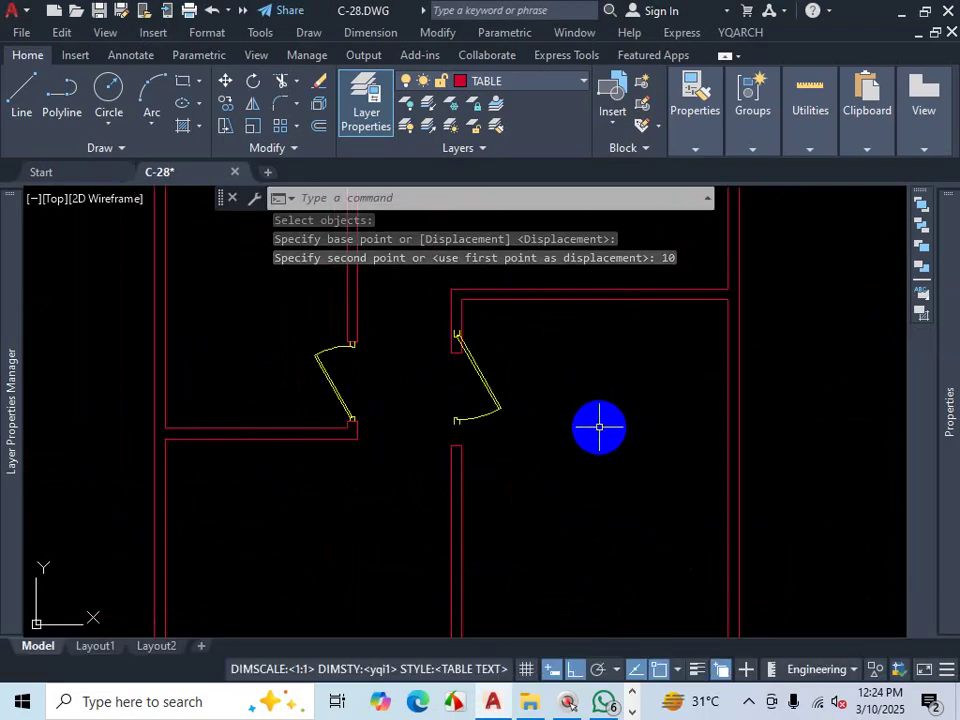
{"action": "scroll", "coordinate": [568, 386], "scroll_direction": "up", "scroll_amount": 2}
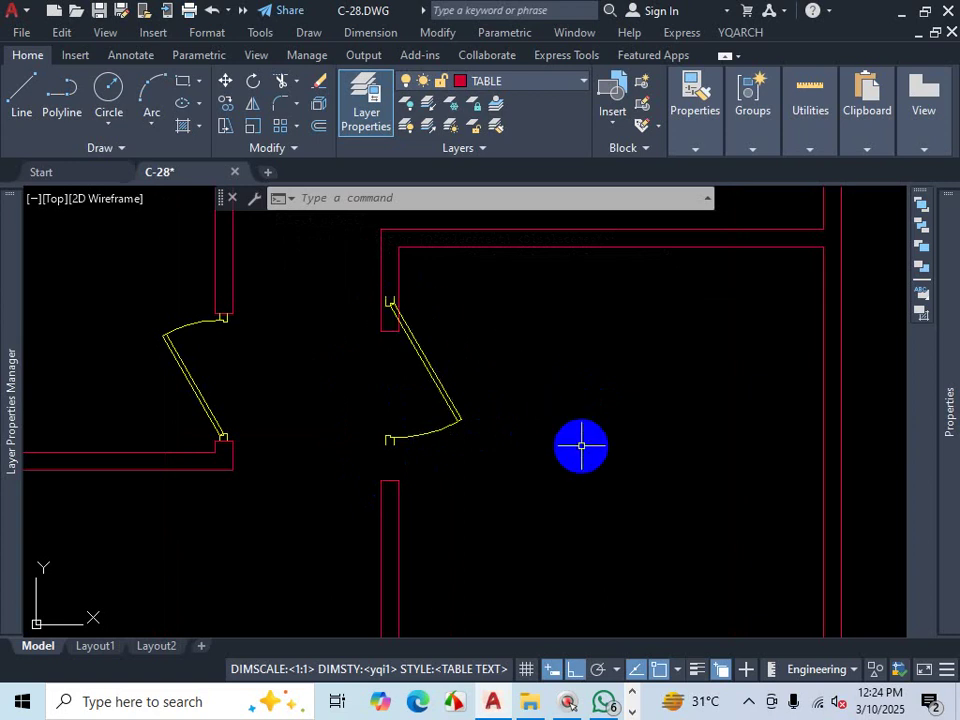
{"action": "key", "text": "ctrl+z"}
{"action": "key", "text": "ctrl+z"}
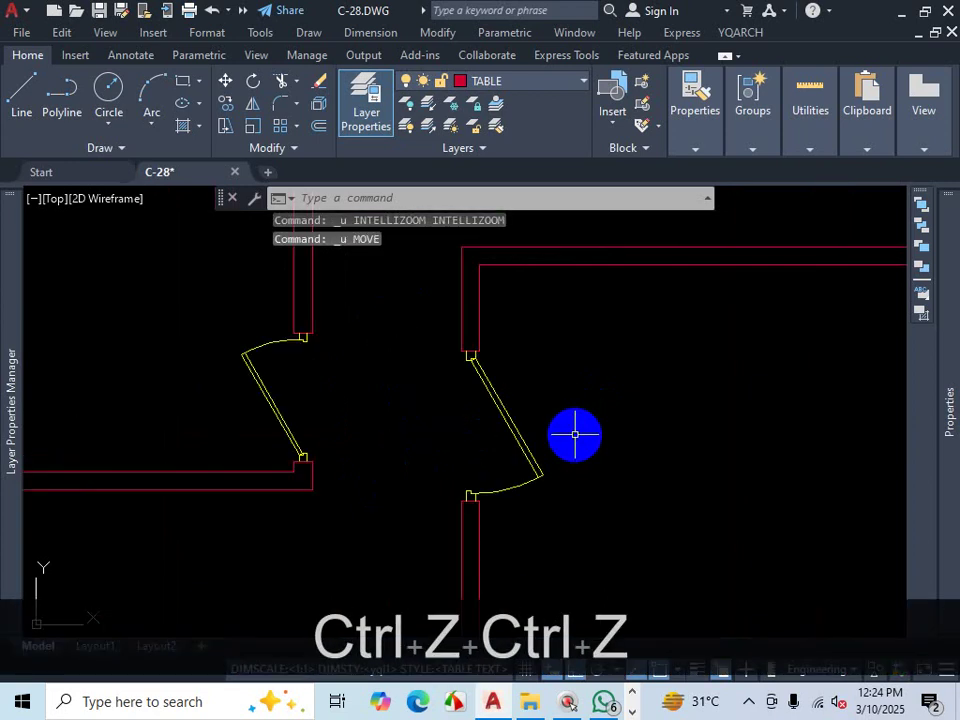
Step: Move the upper-right bedroom's door 10 upward along its wall with YQArch's Move Window/Door command
{"action": "left_click", "coordinate": [745, 36]}
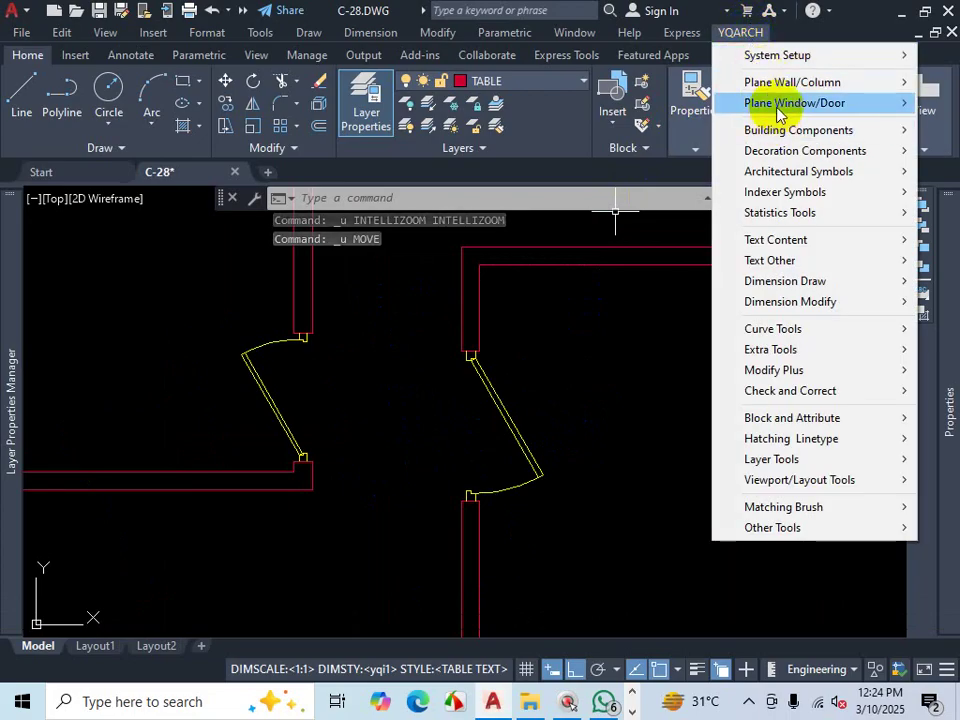
{"action": "mouse_move", "coordinate": [780, 110]}
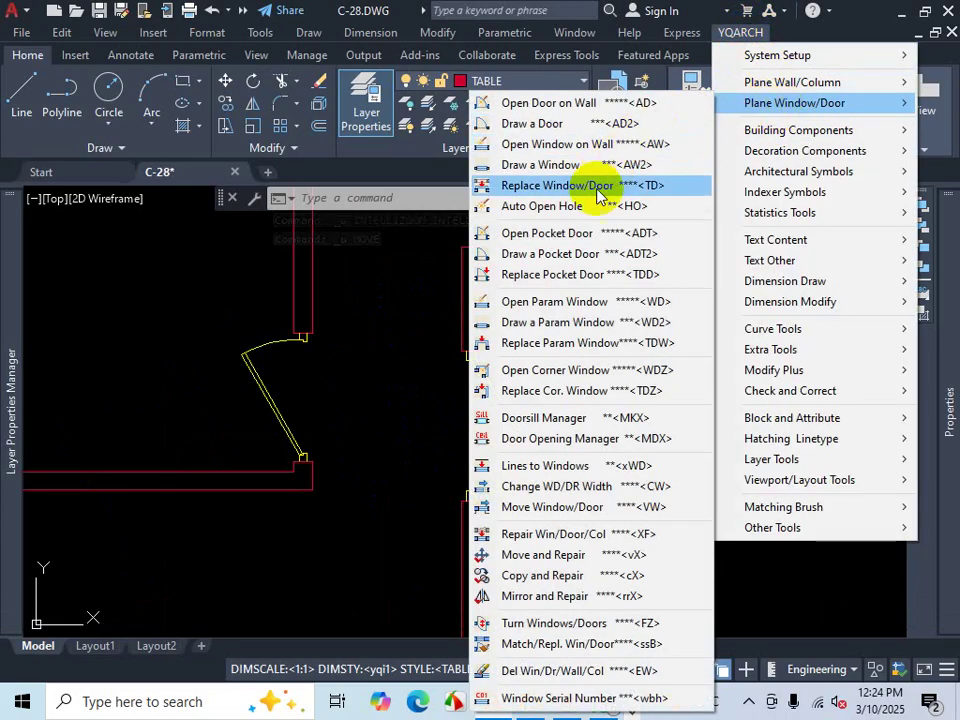
{"action": "left_click", "coordinate": [591, 511]}
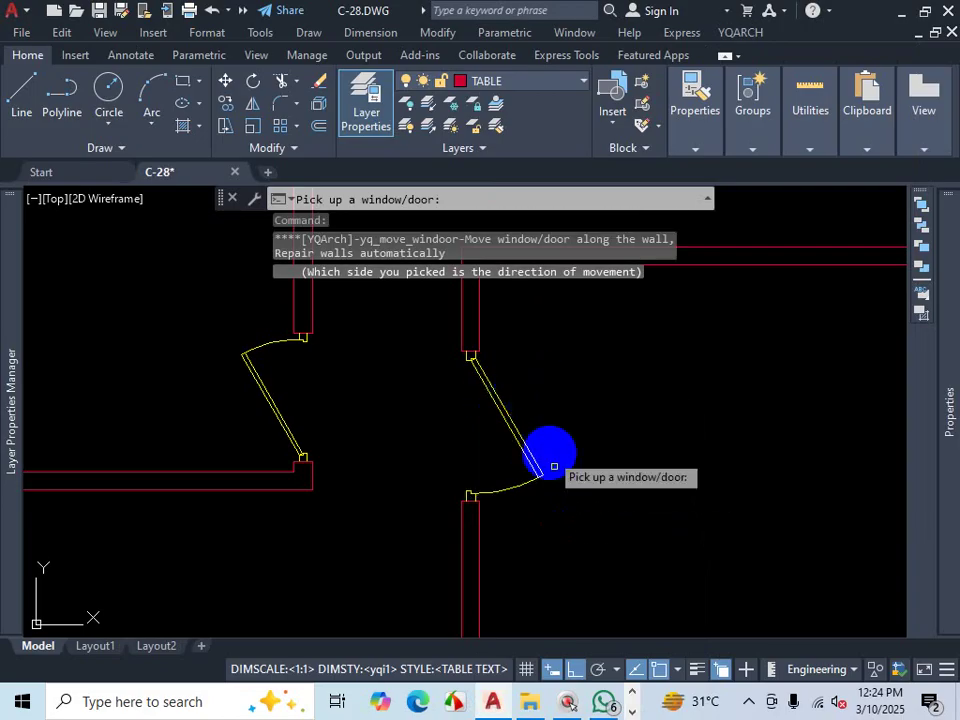
{"action": "scroll", "coordinate": [515, 410], "scroll_direction": "down", "scroll_amount": 2}
{"action": "scroll", "coordinate": [530, 430], "scroll_direction": "up", "scroll_amount": 3}
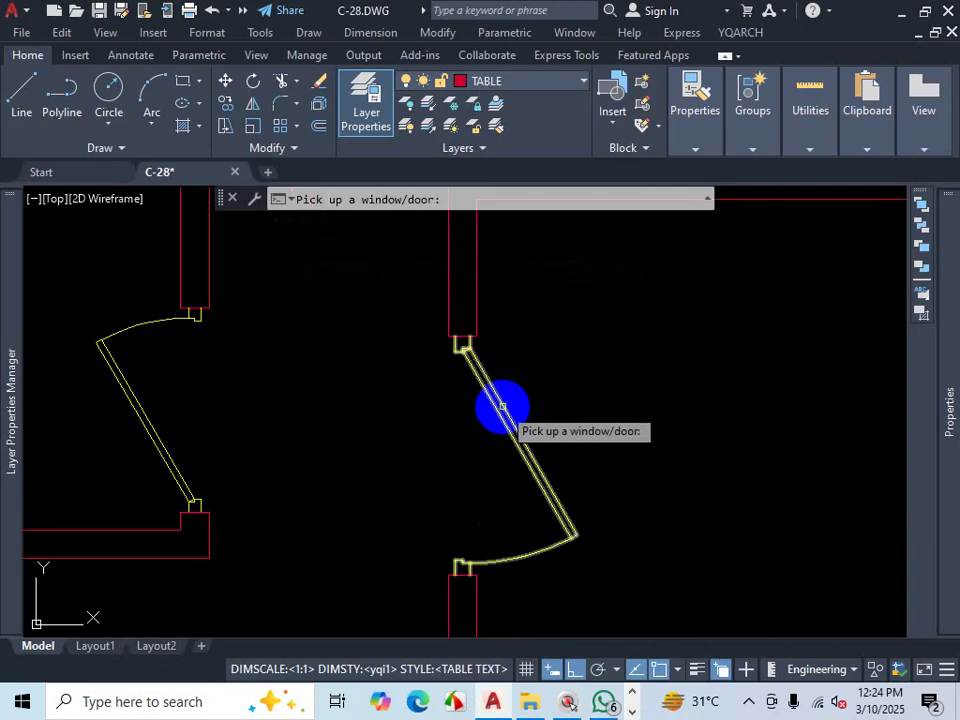
{"action": "left_click", "coordinate": [502, 406]}
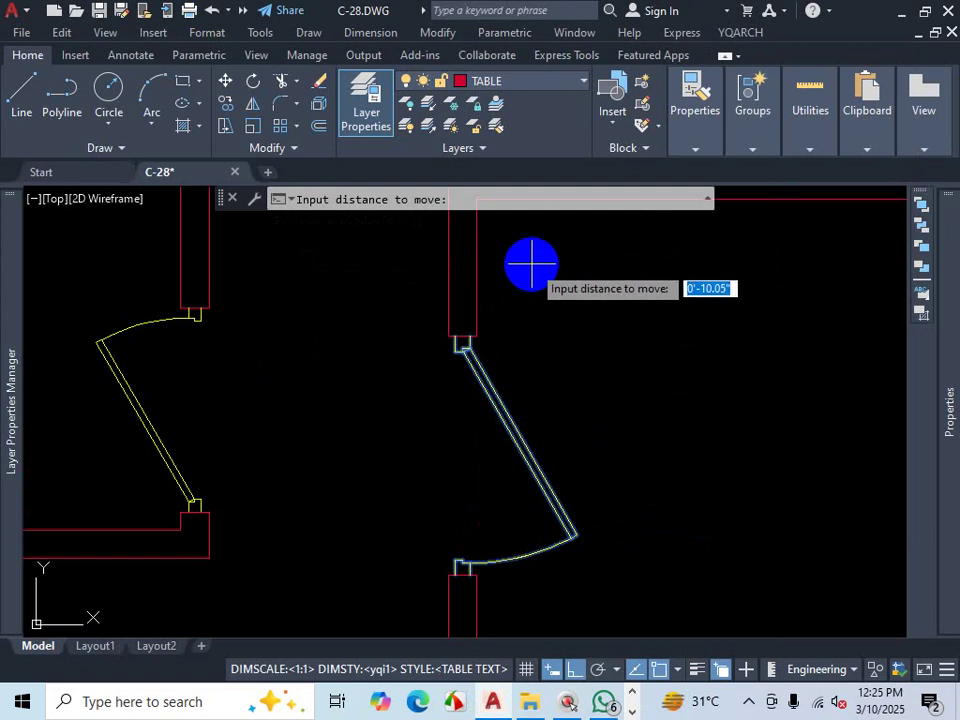
{"action": "type", "text": "10"}
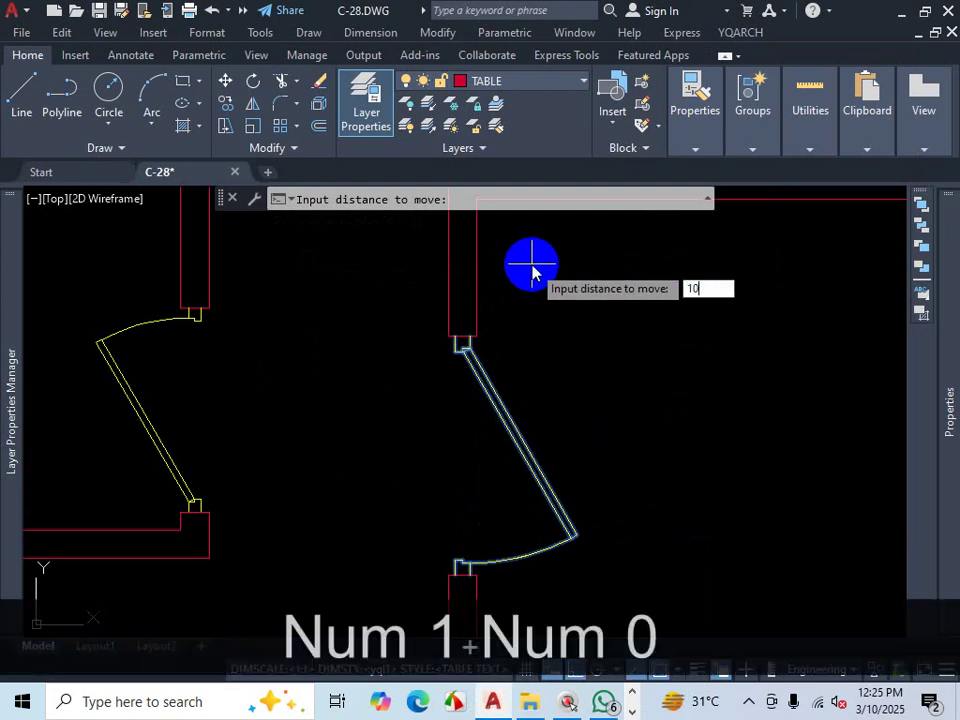
{"action": "key", "text": "Return"}
{"action": "scroll", "coordinate": [521, 380], "scroll_direction": "down", "scroll_amount": 2}
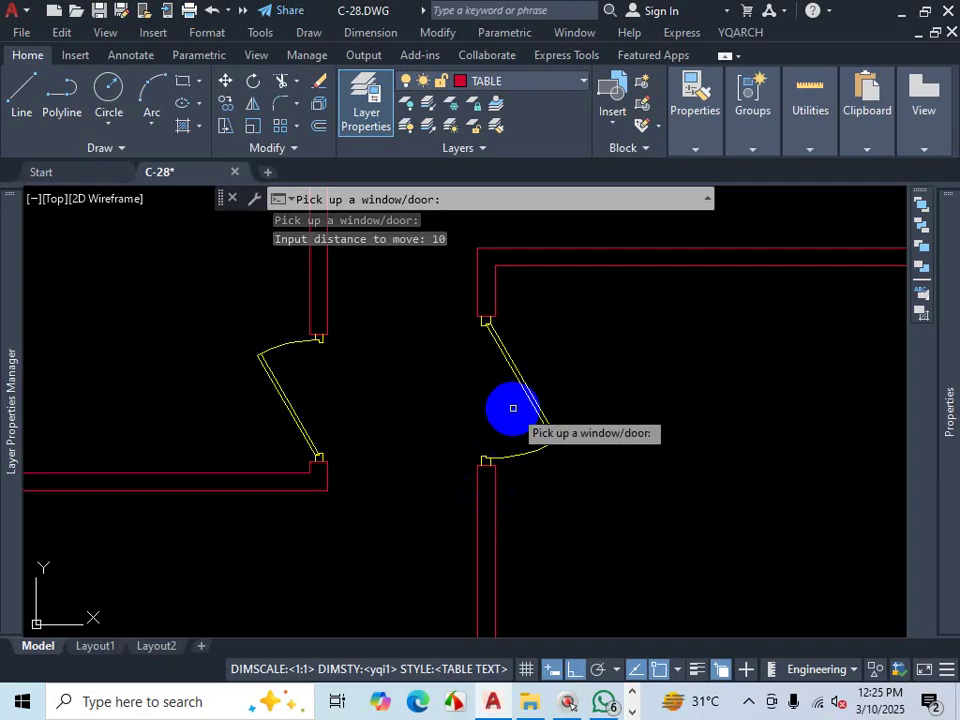
Step: Move the left-side room's door opposite the upper-right bedroom 3 downward along its wall, closing the wall stub at the corner
{"action": "scroll", "coordinate": [409, 441], "scroll_direction": "down", "scroll_amount": 3}
{"action": "scroll", "coordinate": [409, 450], "scroll_direction": "up", "scroll_amount": 5}
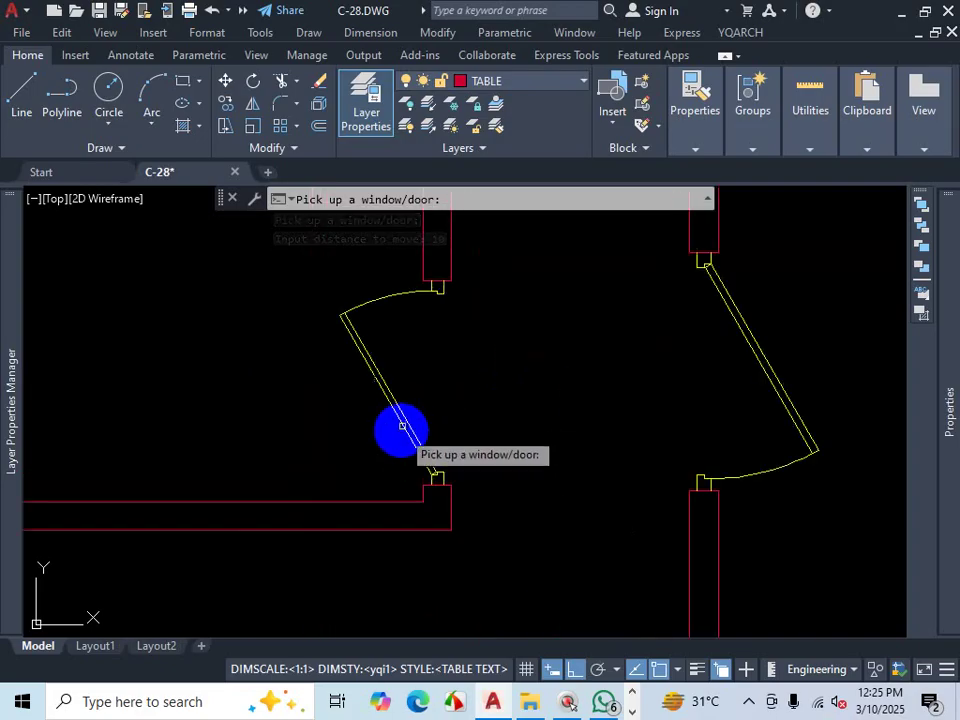
{"action": "left_click", "coordinate": [402, 428]}
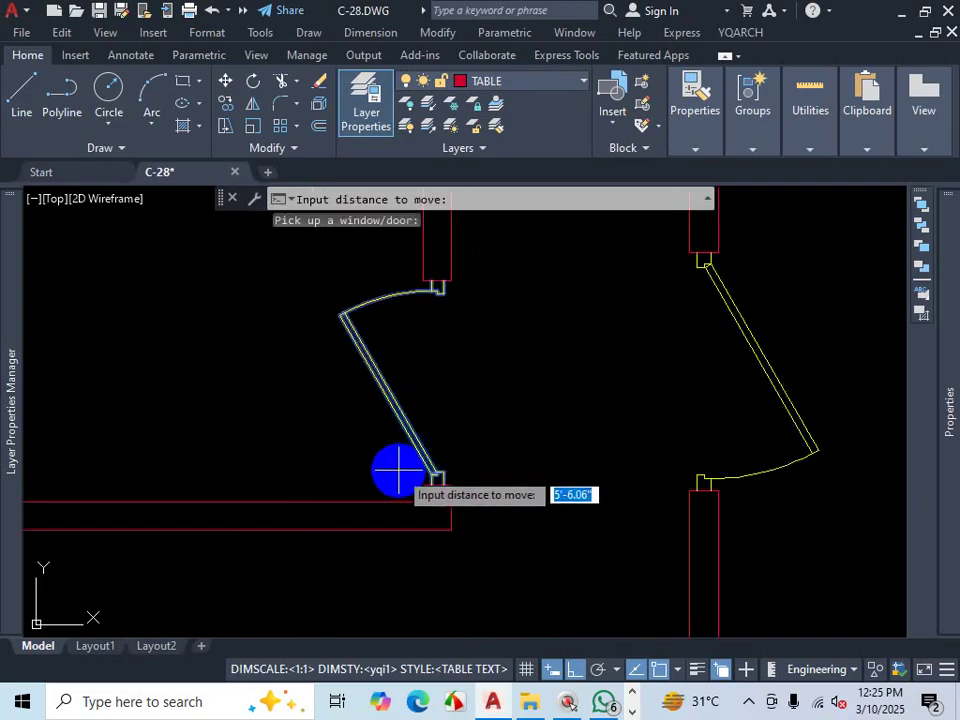
{"action": "type", "text": "3"}
{"action": "key", "text": "Return"}
{"action": "scroll", "coordinate": [550, 450], "scroll_direction": "down", "scroll_amount": 2}
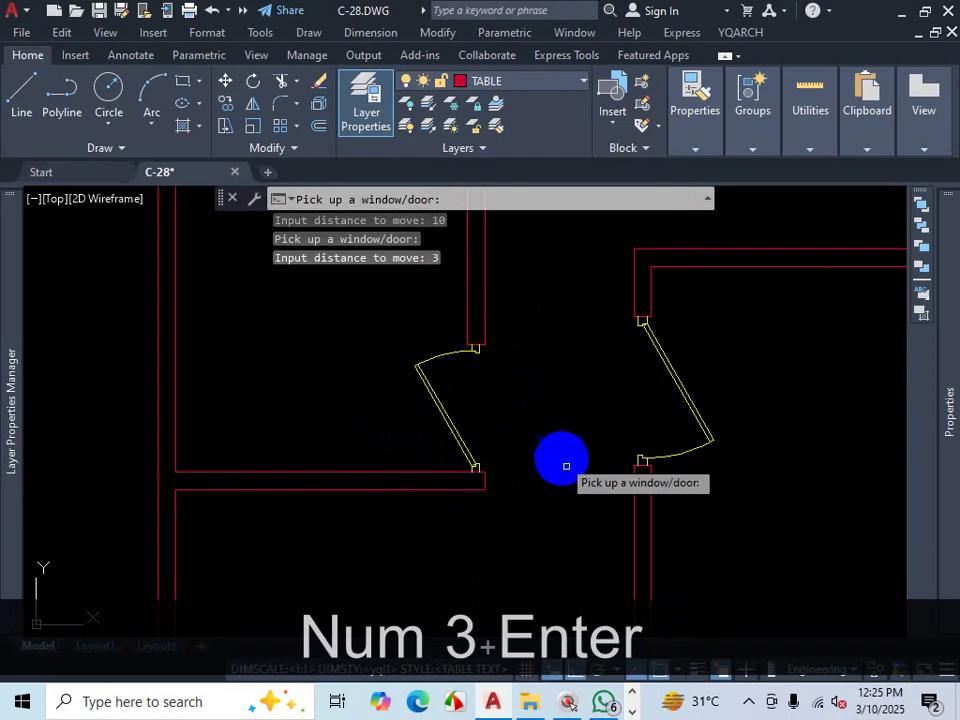
{"action": "scroll", "coordinate": [560, 478], "scroll_direction": "up", "scroll_amount": 4}
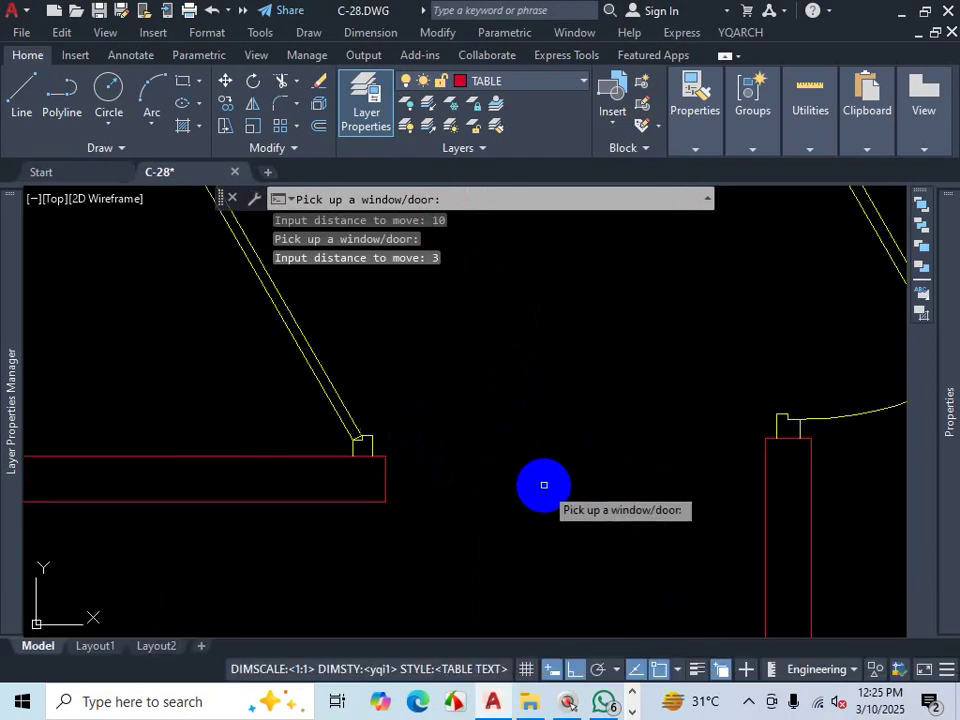
{"action": "scroll", "coordinate": [544, 485], "scroll_direction": "down", "scroll_amount": 6}
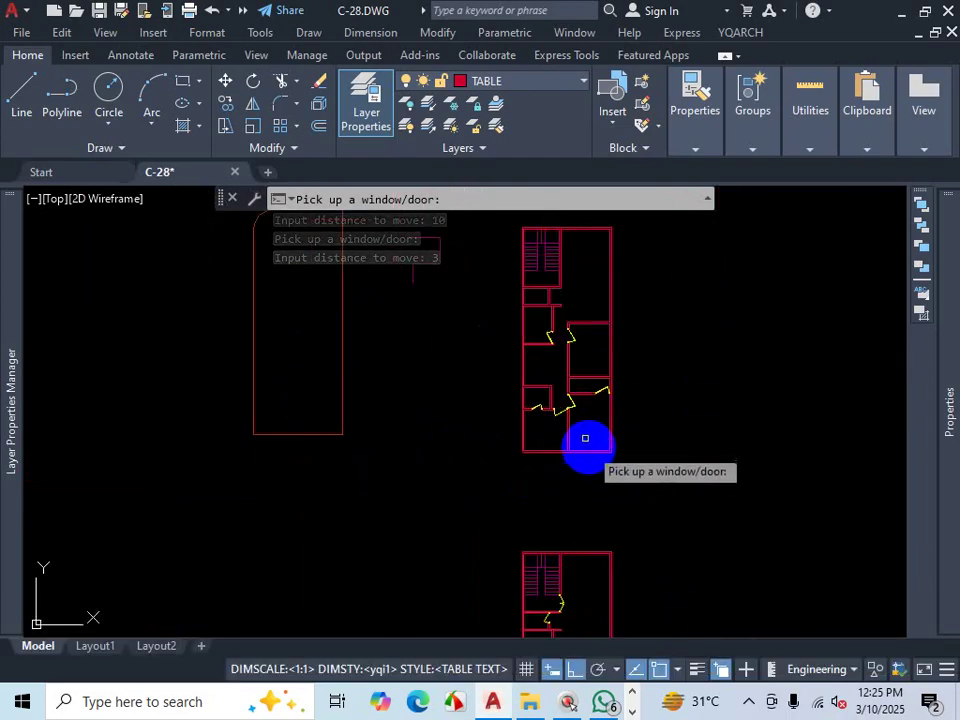
Step: Move the upper-right bedroom's door 10 downward along its wall by picking the lower half of its leaf
{"action": "scroll", "coordinate": [588, 420], "scroll_direction": "up", "scroll_amount": 5}
{"action": "scroll", "coordinate": [620, 380], "scroll_direction": "down", "scroll_amount": 4}
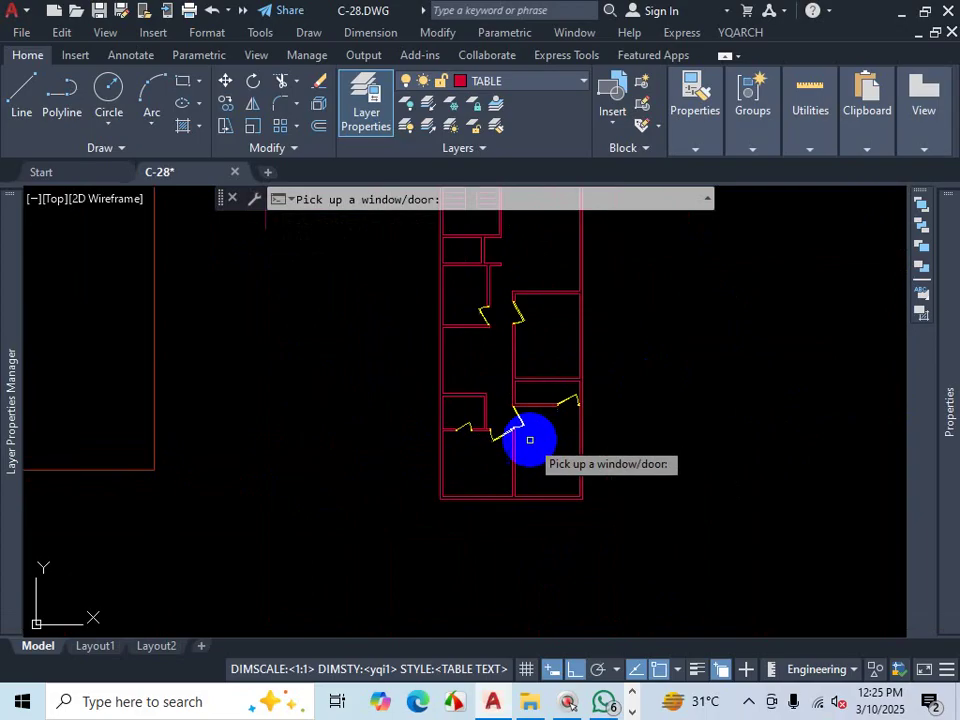
{"action": "scroll", "coordinate": [530, 440], "scroll_direction": "up", "scroll_amount": 6}
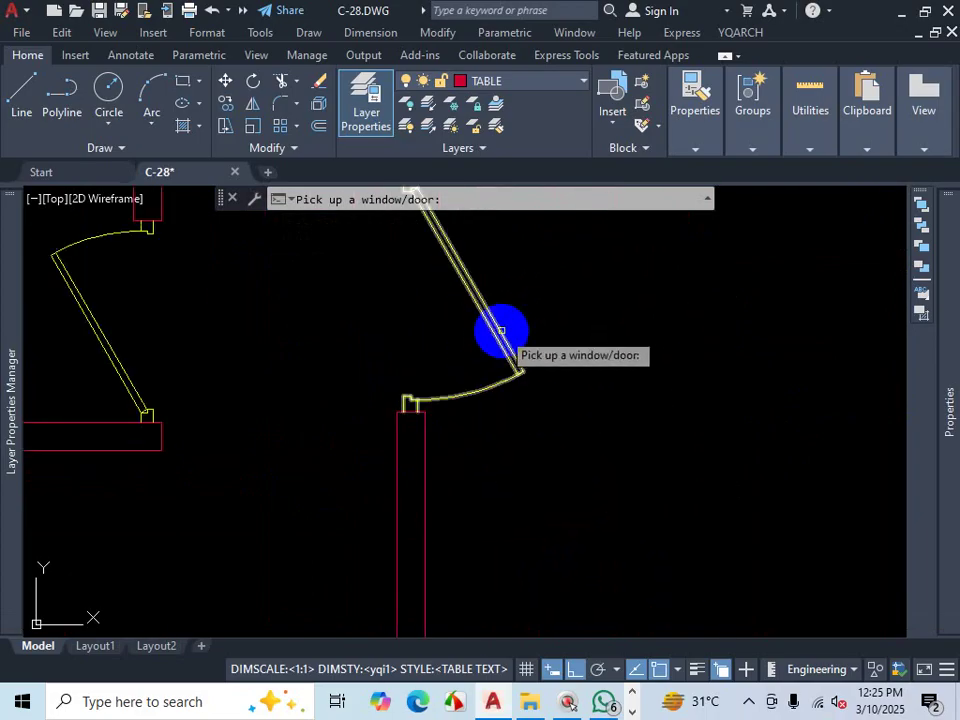
{"action": "left_click", "coordinate": [493, 332]}
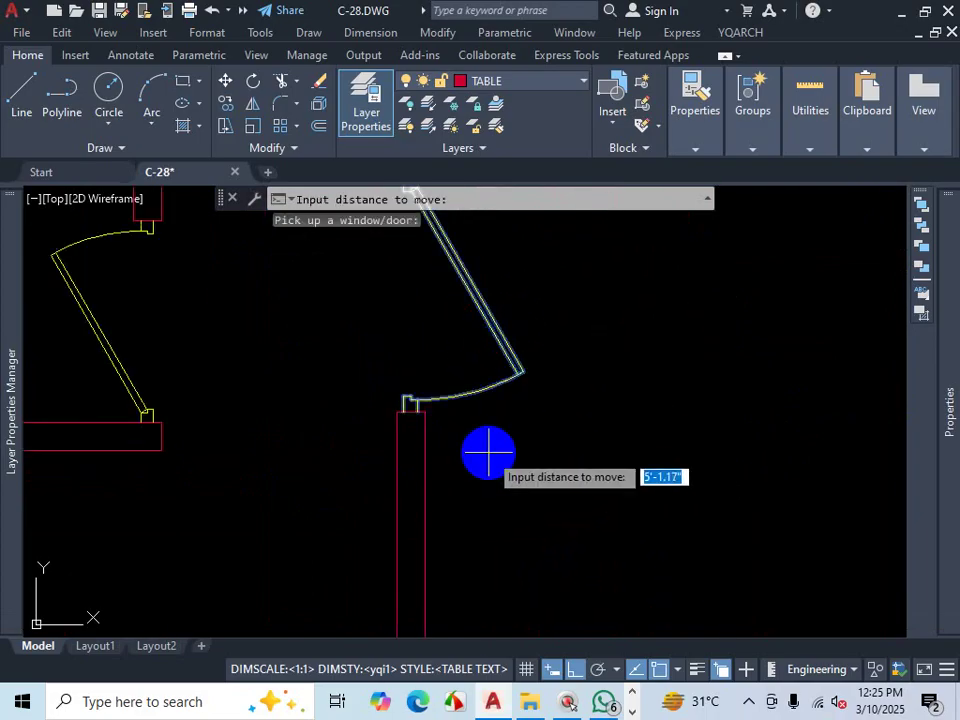
{"action": "scroll", "coordinate": [491, 448], "scroll_direction": "down", "scroll_amount": 2}
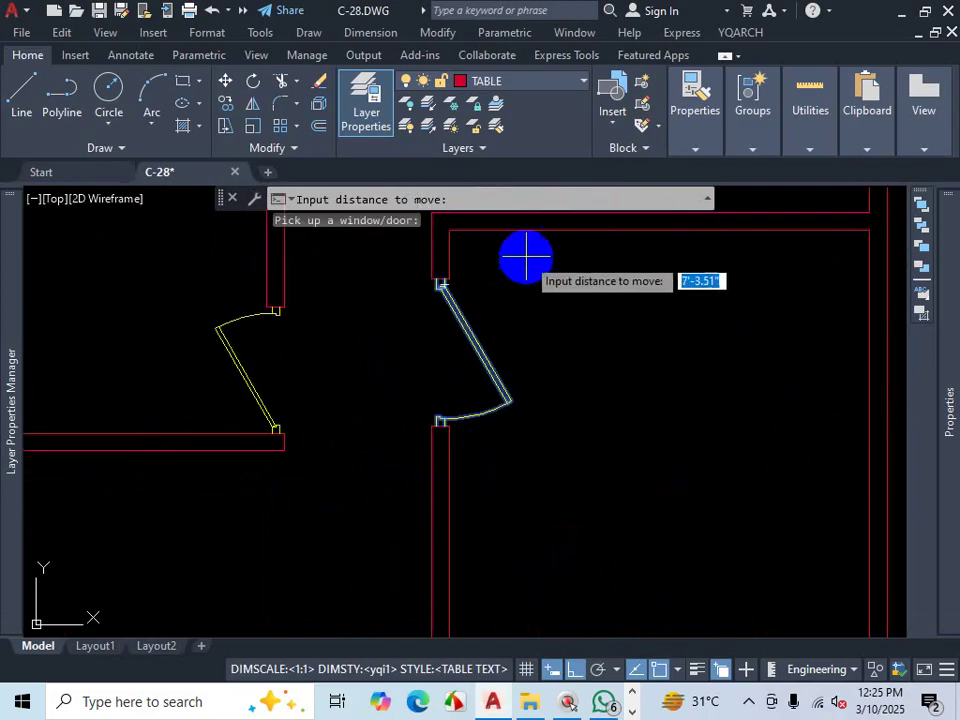
{"action": "type", "text": "10"}
{"action": "key", "text": "Return"}
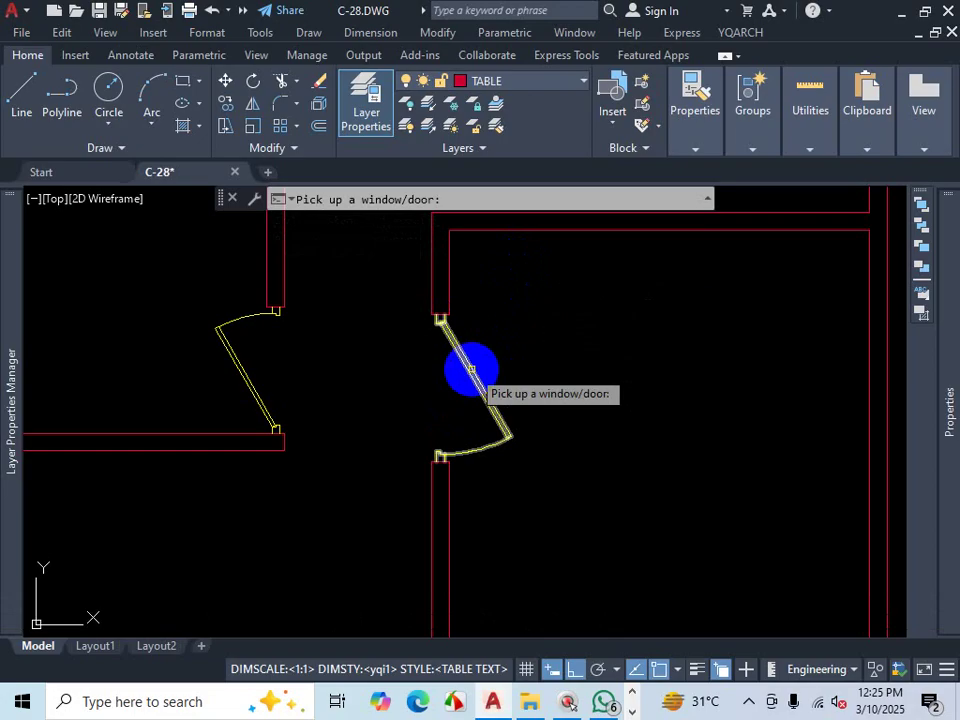
Step: Move the upper-right bedroom's door 10 back upward by picking the upper half of its leaf, and end the command
{"action": "left_click", "coordinate": [471, 369]}
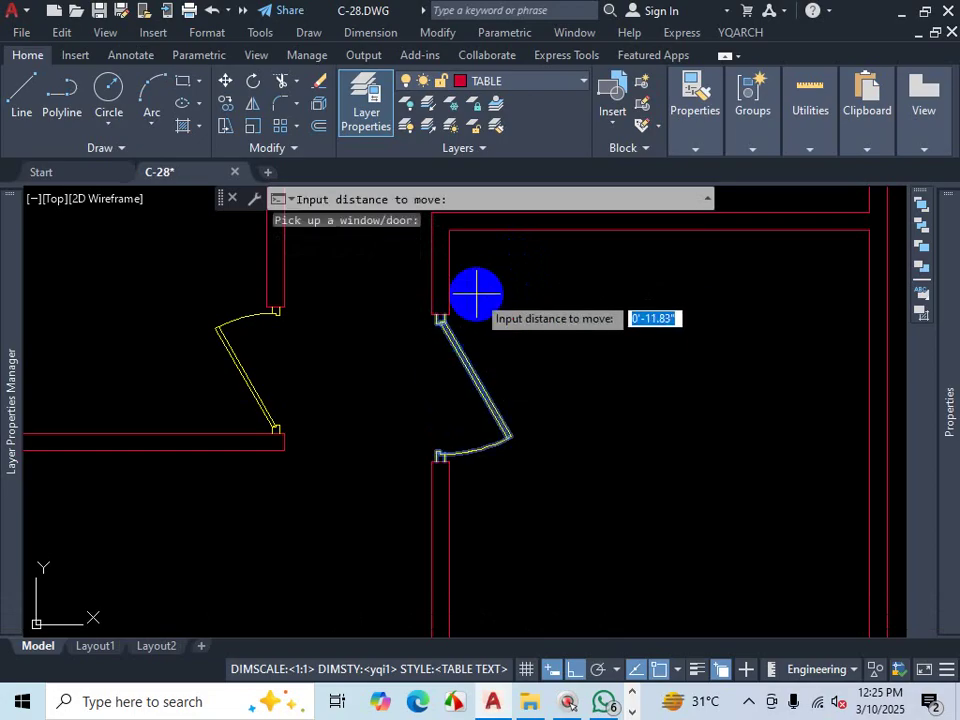
{"action": "type", "text": "10"}
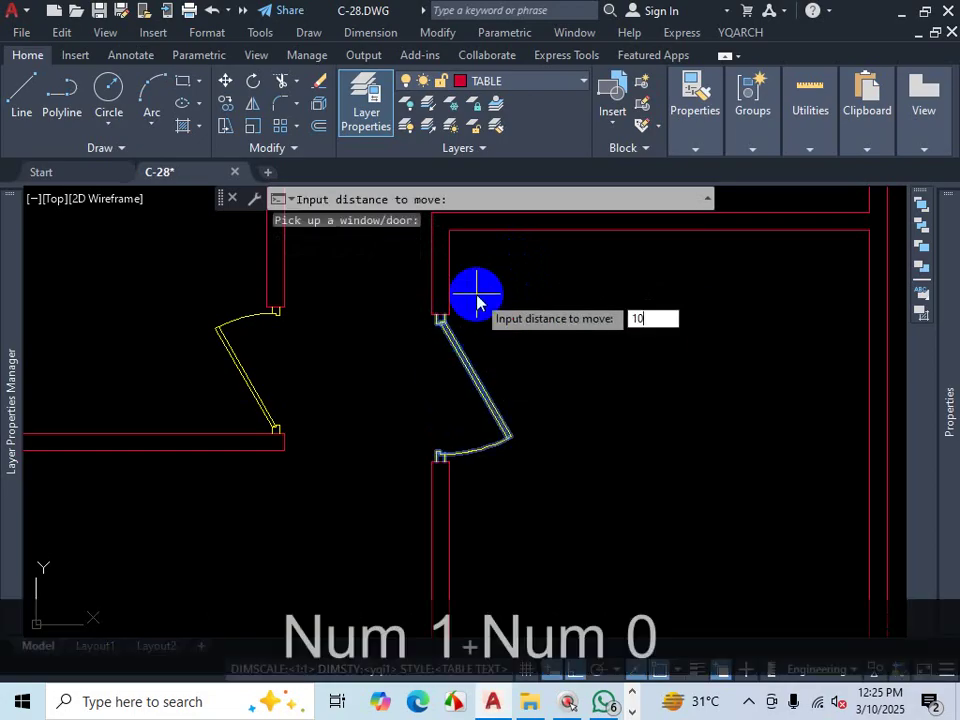
{"action": "key", "text": "Return"}
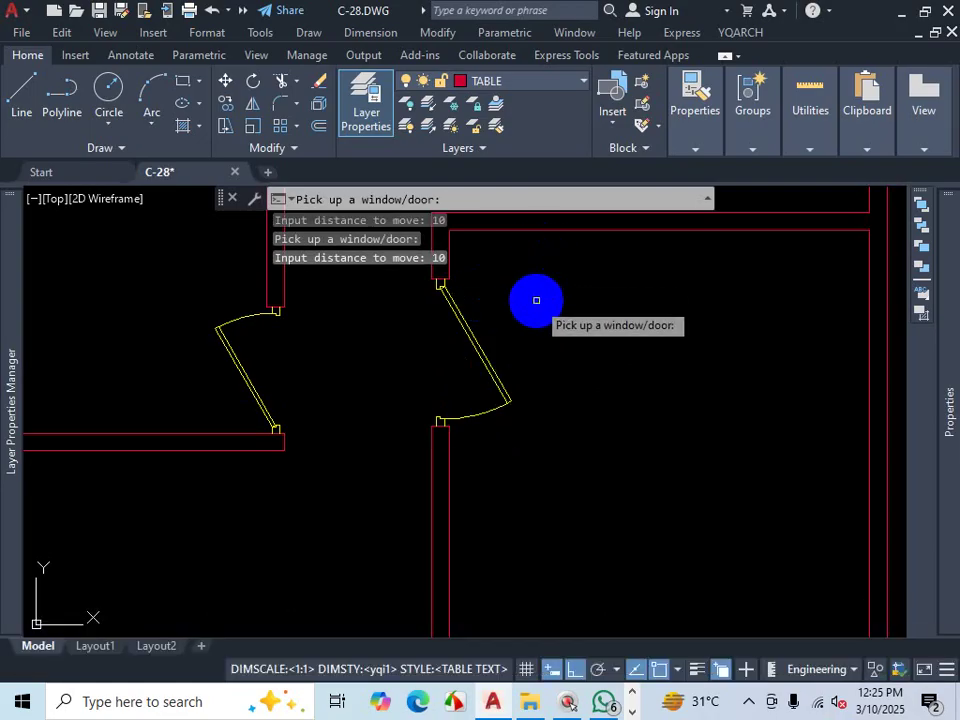
{"action": "scroll", "coordinate": [540, 308], "scroll_direction": "down", "scroll_amount": 2}
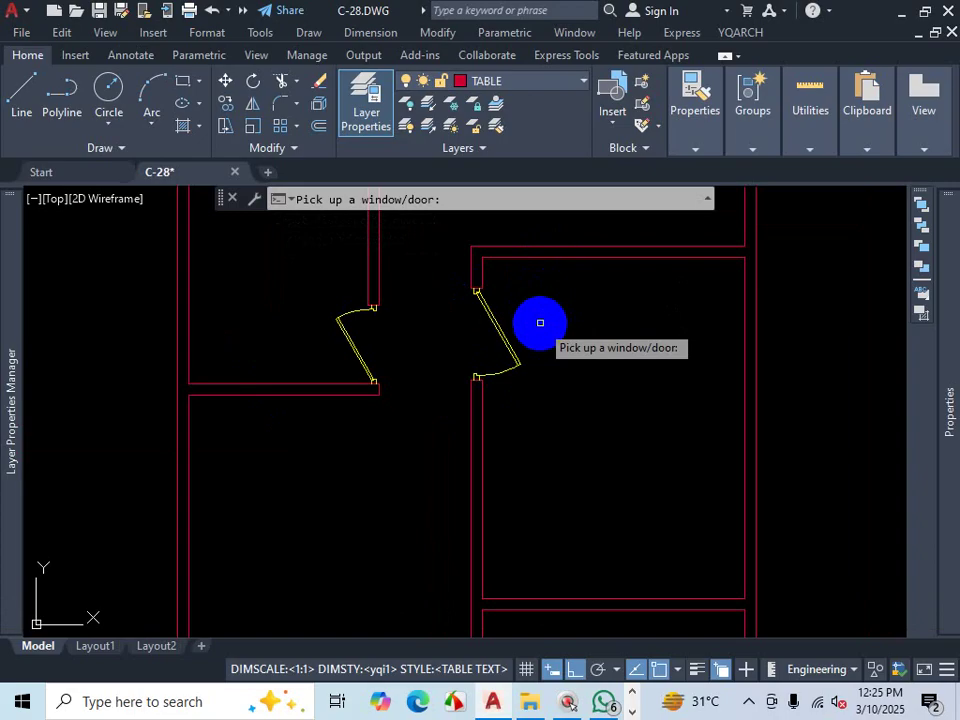
{"action": "scroll", "coordinate": [547, 323], "scroll_direction": "down", "scroll_amount": 2}
{"action": "scroll", "coordinate": [574, 399], "scroll_direction": "up", "scroll_amount": 2}
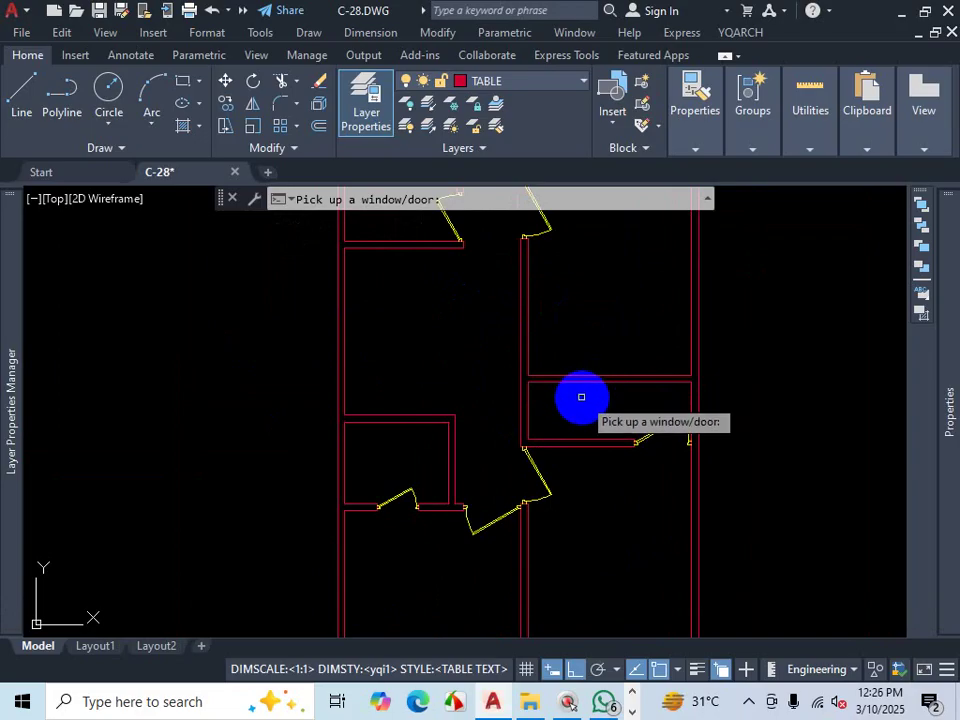
{"action": "key", "text": "Escape"}
Step: Delete the door in the lower wall of the narrow room below the upper-right bedroom with YQArch's EW command, repairing the wall
{"action": "scroll", "coordinate": [564, 364], "scroll_direction": "down", "scroll_amount": 3}
{"action": "scroll", "coordinate": [555, 411], "scroll_direction": "up", "scroll_amount": 2}
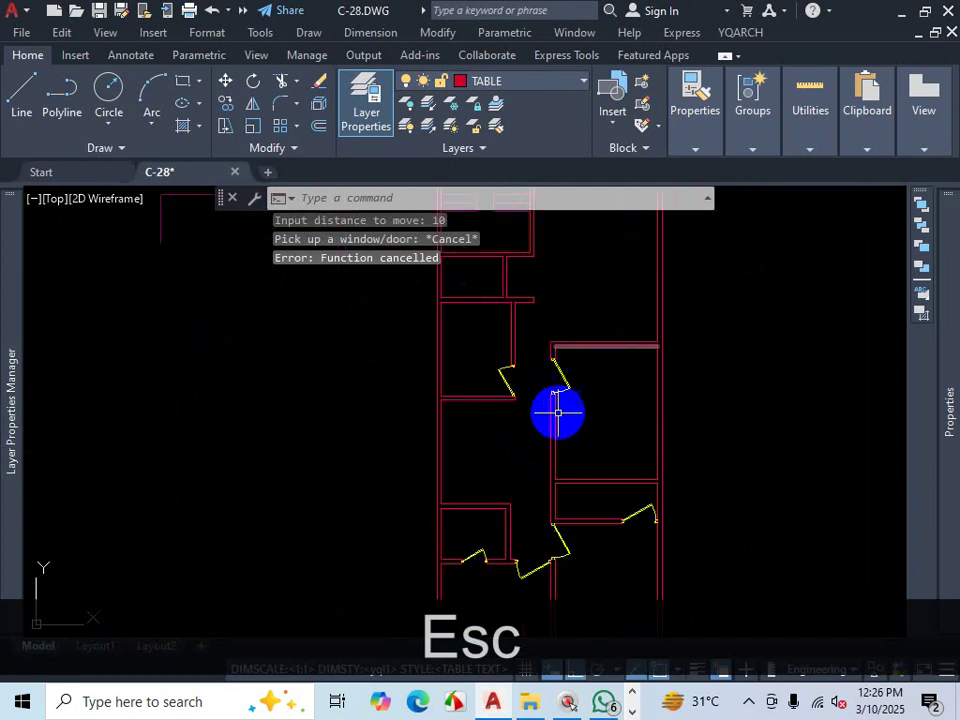
{"action": "scroll", "coordinate": [636, 549], "scroll_direction": "up", "scroll_amount": 4}
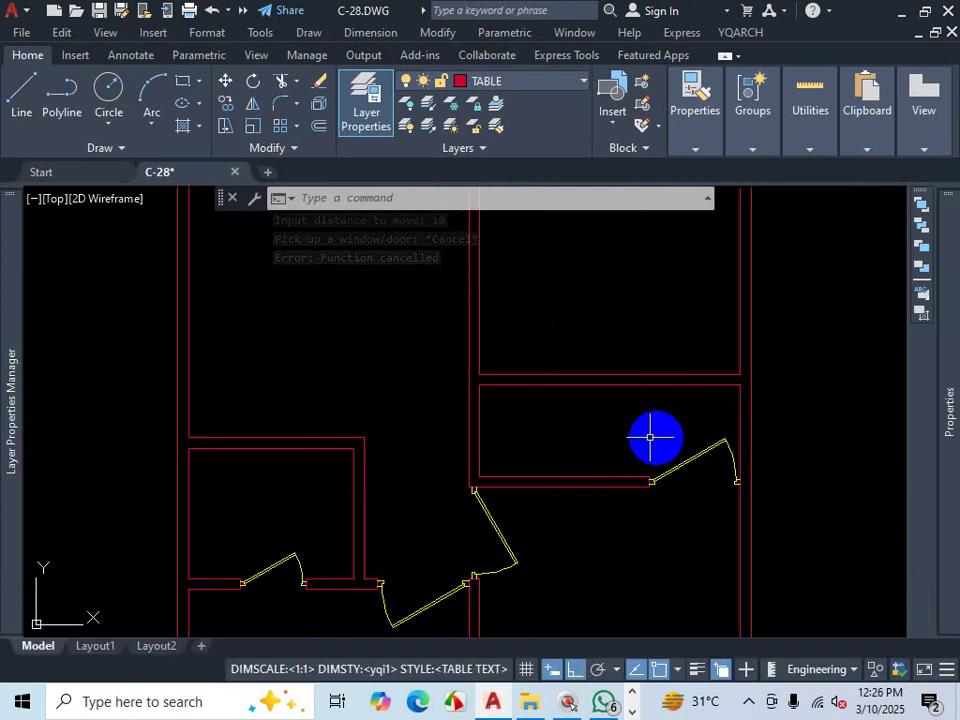
{"action": "type", "text": "EW"}
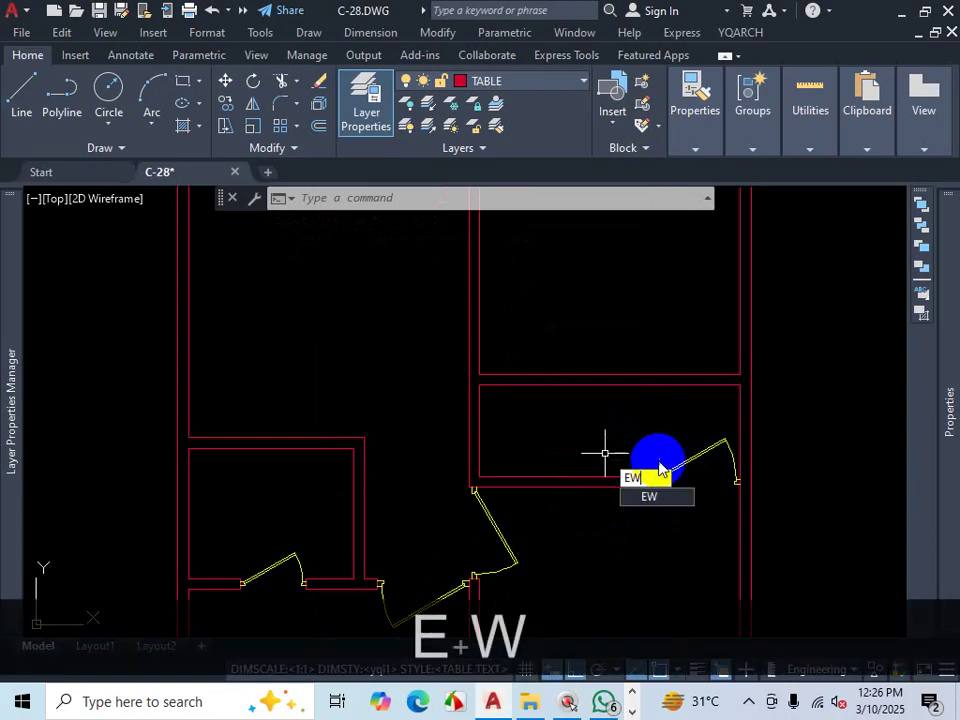
{"action": "key", "text": "space"}
{"action": "left_click", "coordinate": [690, 460]}
{"action": "key", "text": "Return"}
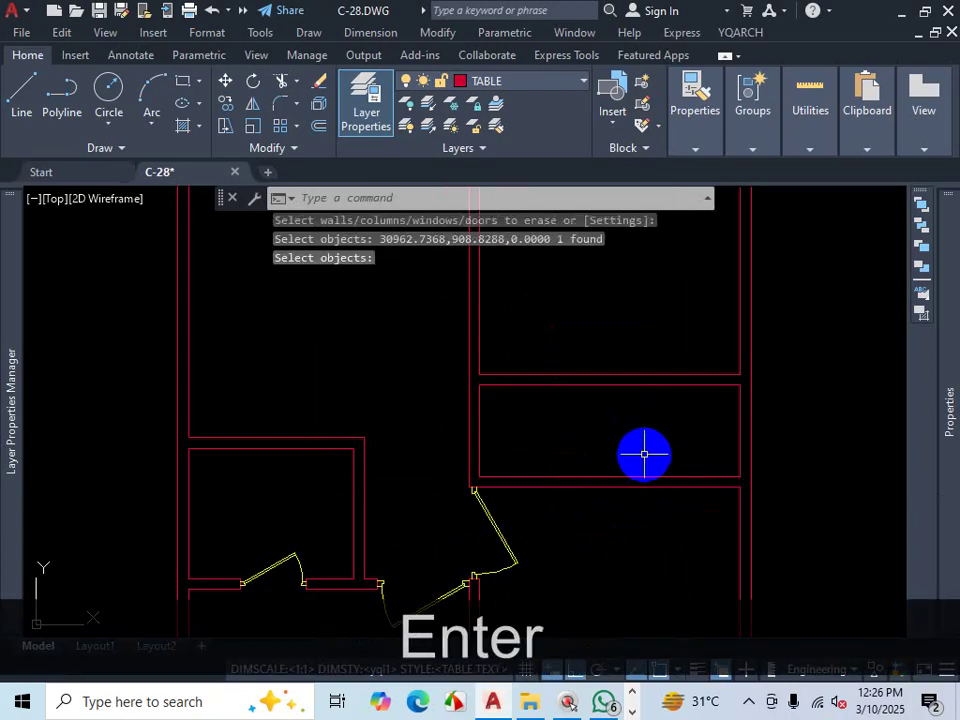
Step: Insert a 30-wide door at the middle of the narrow room's lower wall, hinged on the left and opening into the narrow room
{"action": "type", "text": "AD"}
{"action": "key", "text": "Return"}
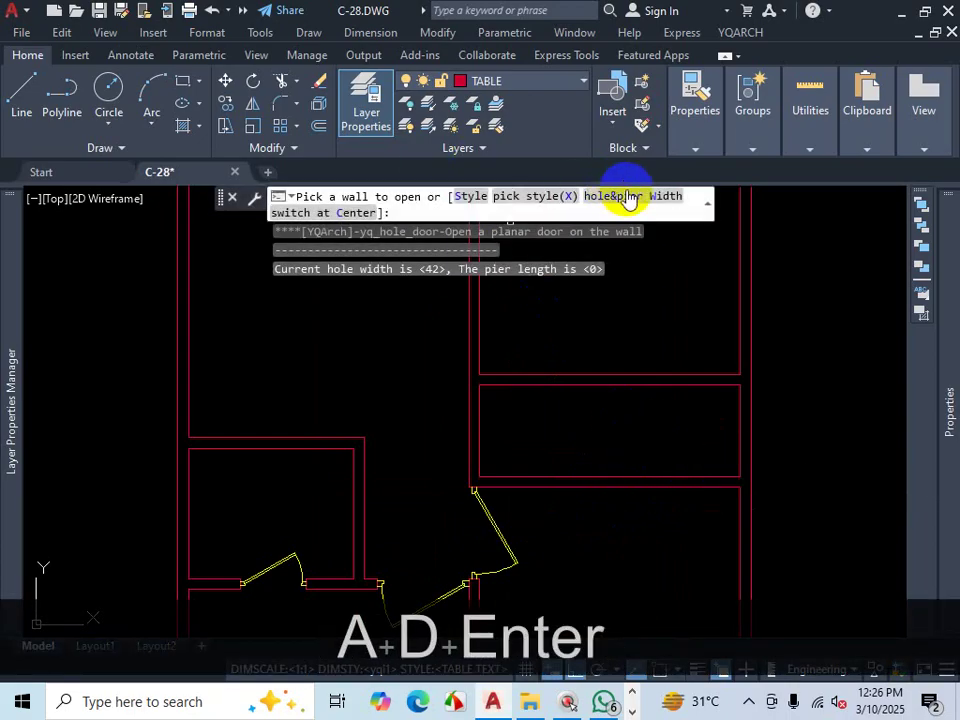
{"action": "left_click", "coordinate": [618, 198]}
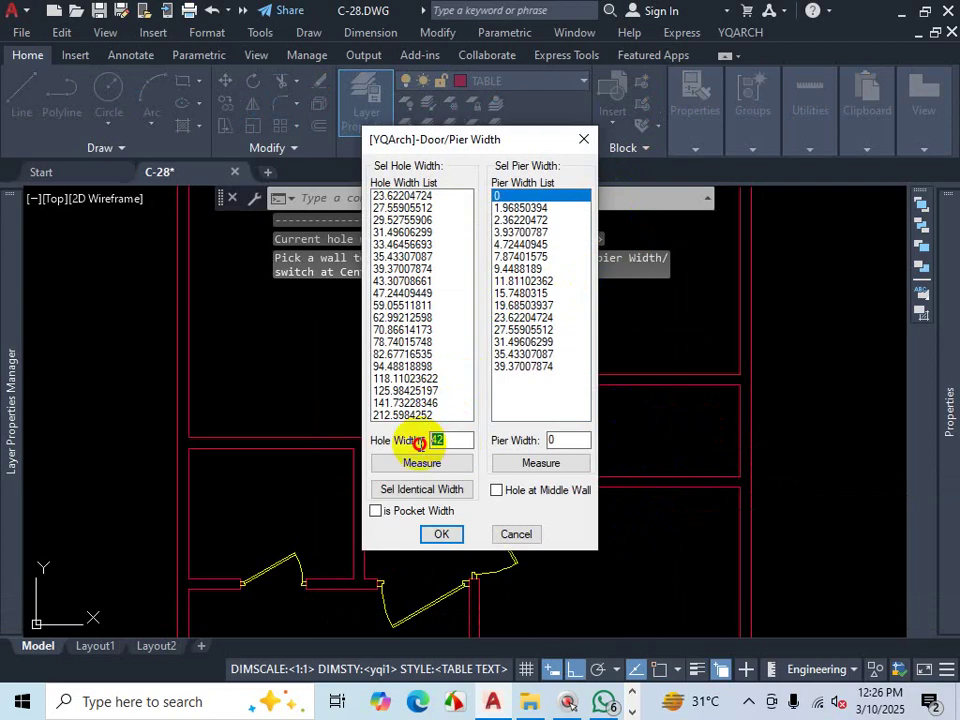
{"action": "type", "text": "30"}
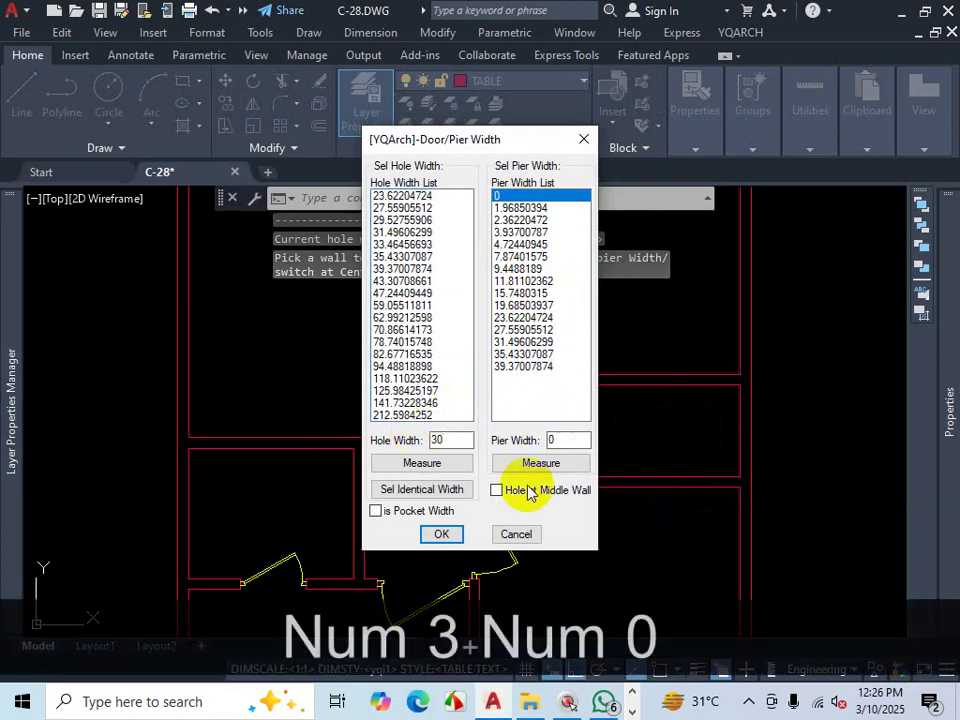
{"action": "left_click", "coordinate": [496, 490]}
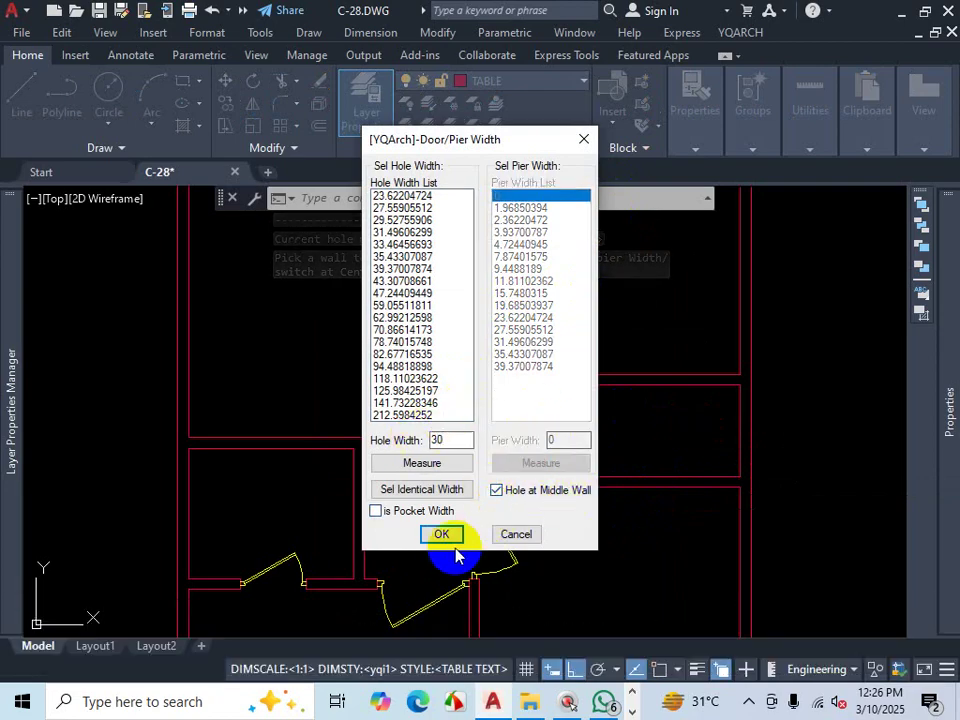
{"action": "left_click", "coordinate": [441, 533]}
{"action": "left_click", "coordinate": [606, 473]}
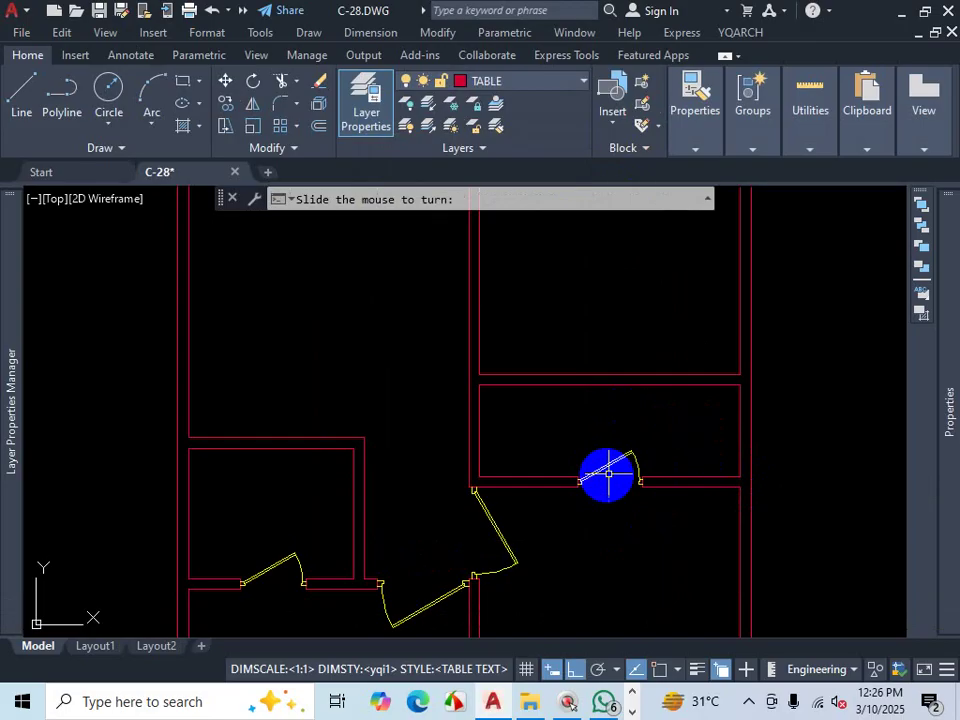
{"action": "left_click", "coordinate": [585, 425]}
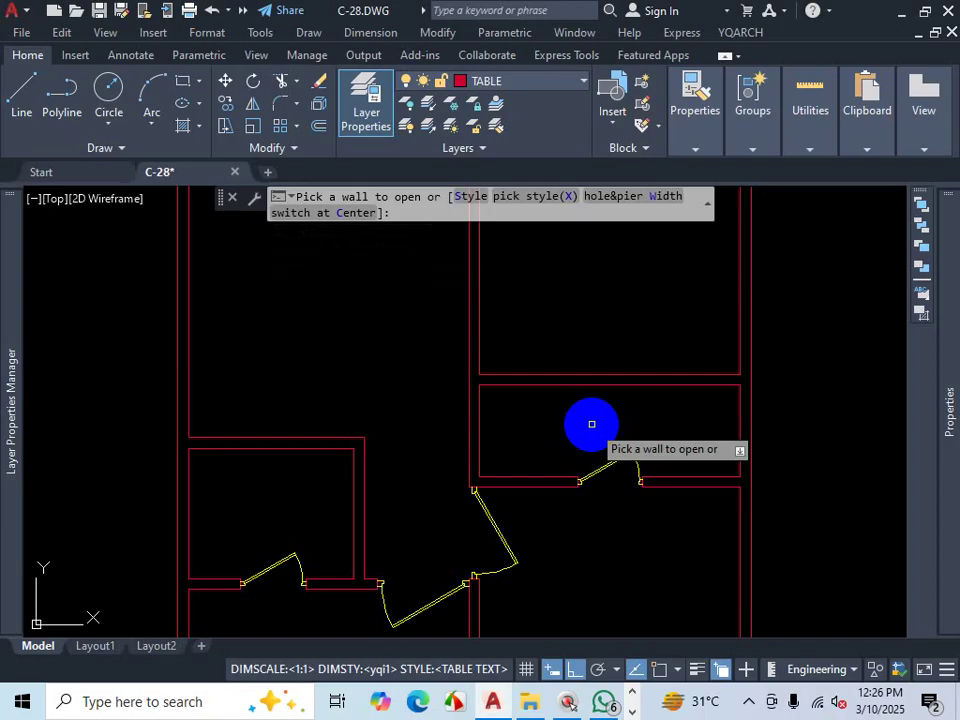
{"action": "key", "text": "Escape"}
{"action": "scroll", "coordinate": [589, 429], "scroll_direction": "down", "scroll_amount": 5}
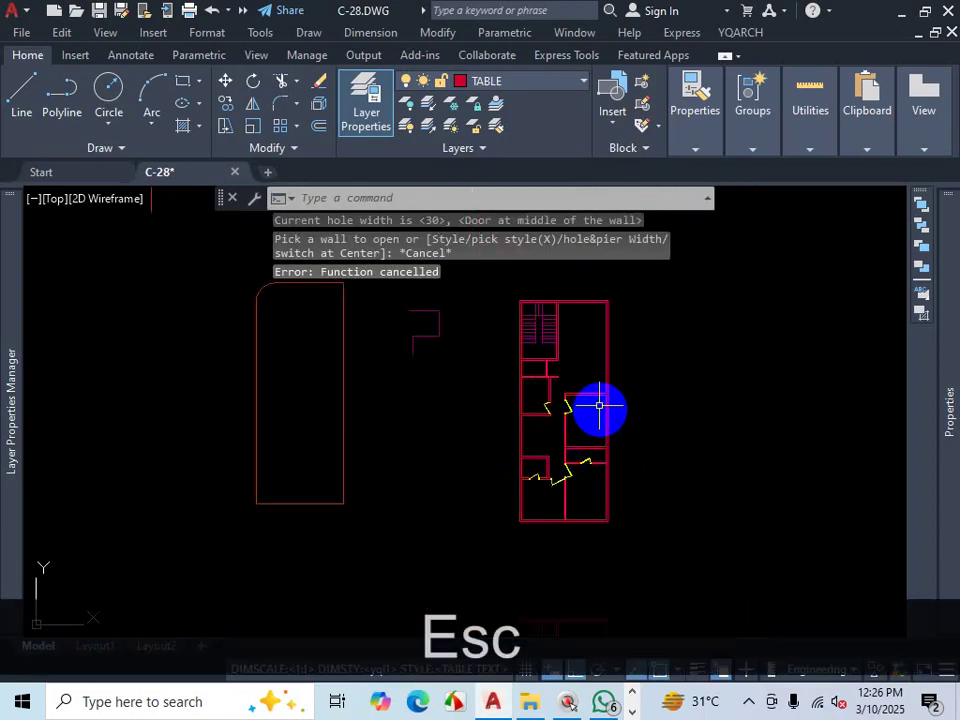
{"action": "scroll", "coordinate": [596, 407], "scroll_direction": "up", "scroll_amount": 4}
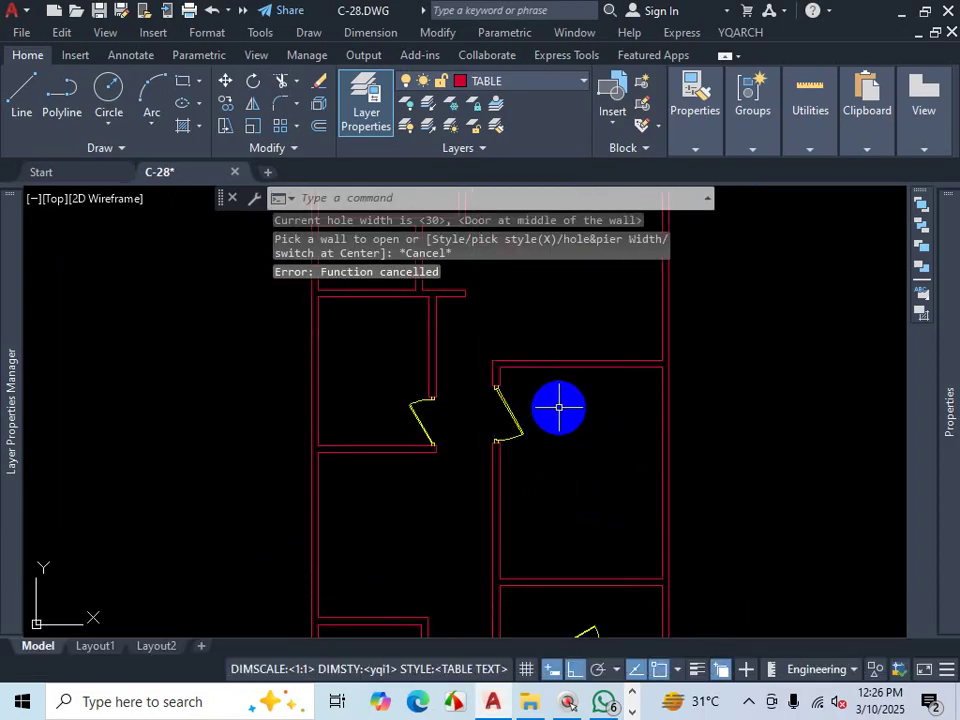
{"action": "scroll", "coordinate": [540, 410], "scroll_direction": "down", "scroll_amount": 4}
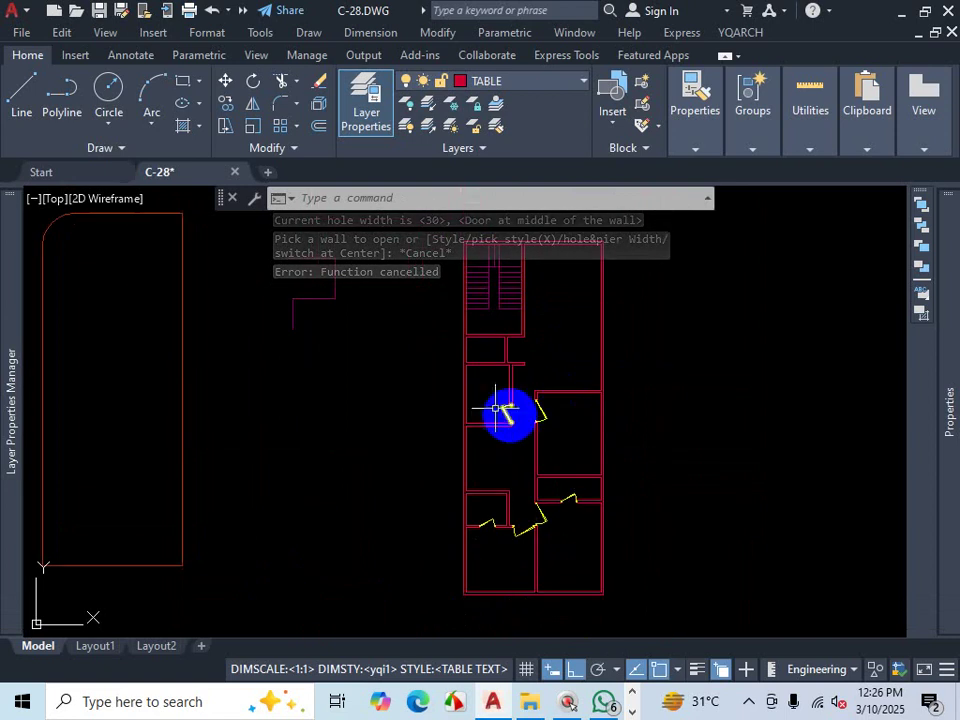
Step: Examine the doors placed on the upper floor plan copy and the neighbouring plan copies
{"action": "scroll", "coordinate": [520, 400], "scroll_direction": "up", "scroll_amount": 2}
{"action": "scroll", "coordinate": [555, 412], "scroll_direction": "up", "scroll_amount": 3}
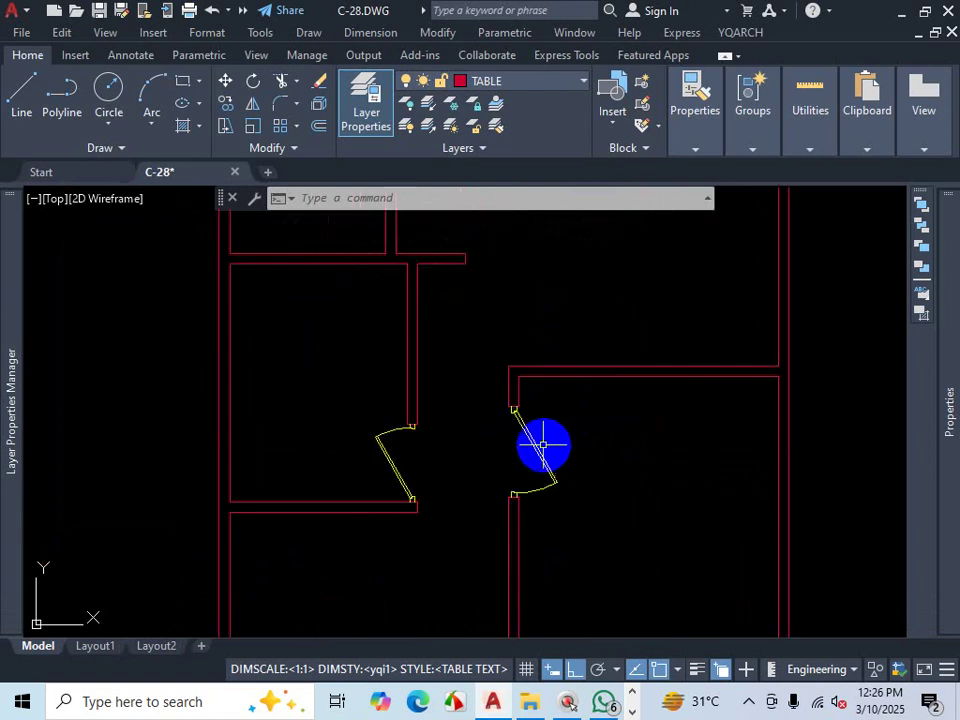
{"action": "scroll", "coordinate": [604, 429], "scroll_direction": "down", "scroll_amount": 4}
{"action": "scroll", "coordinate": [600, 429], "scroll_direction": "up", "scroll_amount": 3}
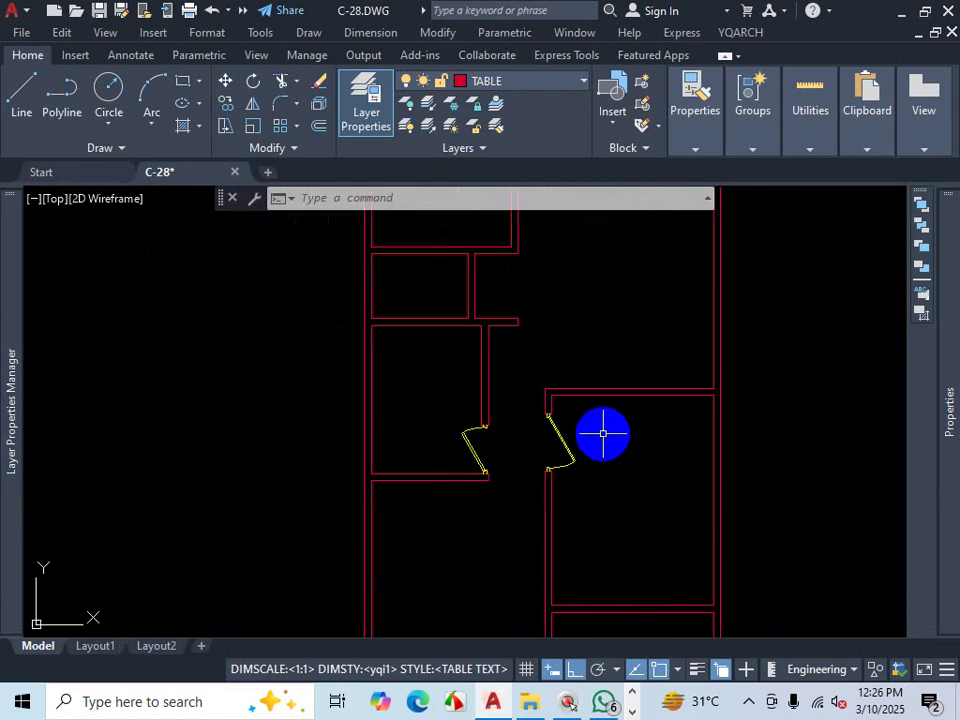
{"action": "scroll", "coordinate": [609, 432], "scroll_direction": "down", "scroll_amount": 3}
{"action": "scroll", "coordinate": [613, 448], "scroll_direction": "up", "scroll_amount": 6}
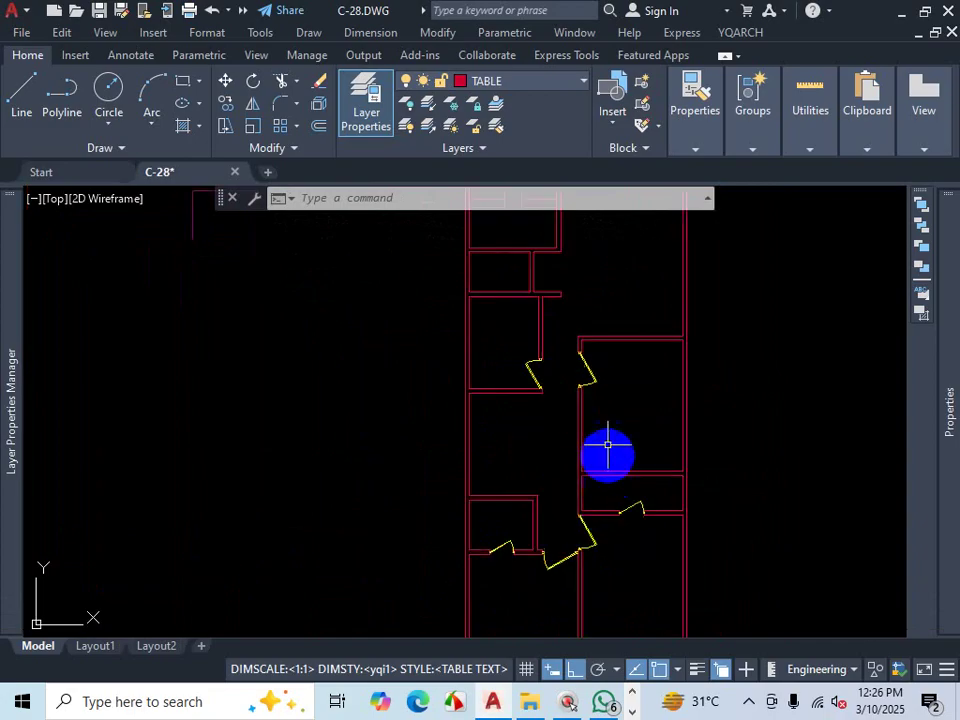
{"action": "scroll", "coordinate": [553, 386], "scroll_direction": "down", "scroll_amount": 4}
{"action": "scroll", "coordinate": [584, 418], "scroll_direction": "down", "scroll_amount": 4}
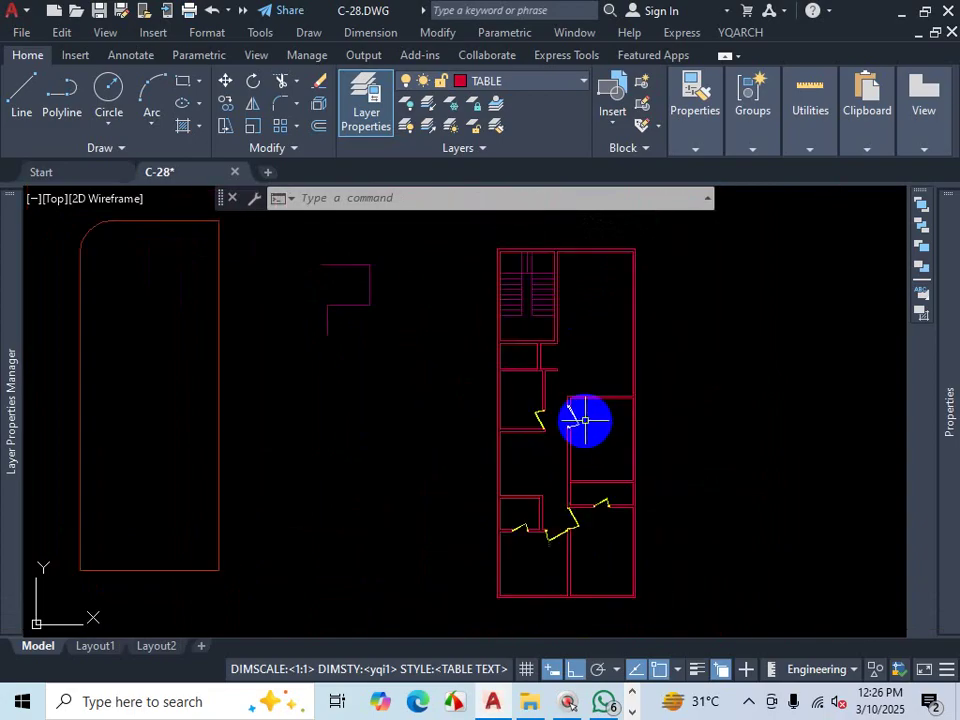
{"action": "scroll", "coordinate": [598, 521], "scroll_direction": "up", "scroll_amount": 4}
{"action": "scroll", "coordinate": [593, 527], "scroll_direction": "down", "scroll_amount": 5}
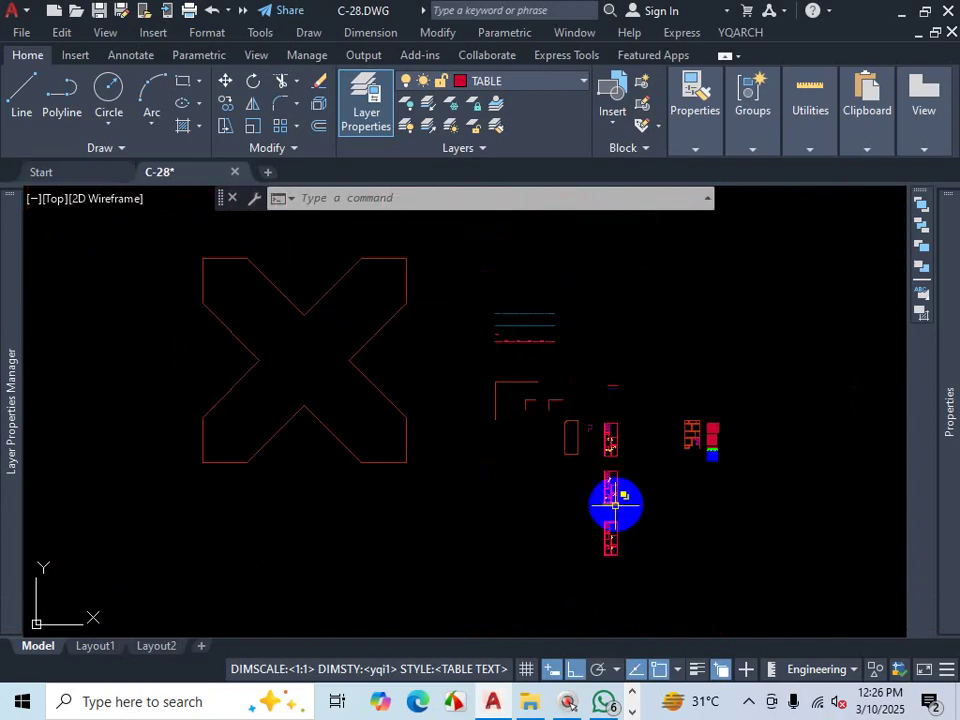
{"action": "left_click", "coordinate": [750, 706]}
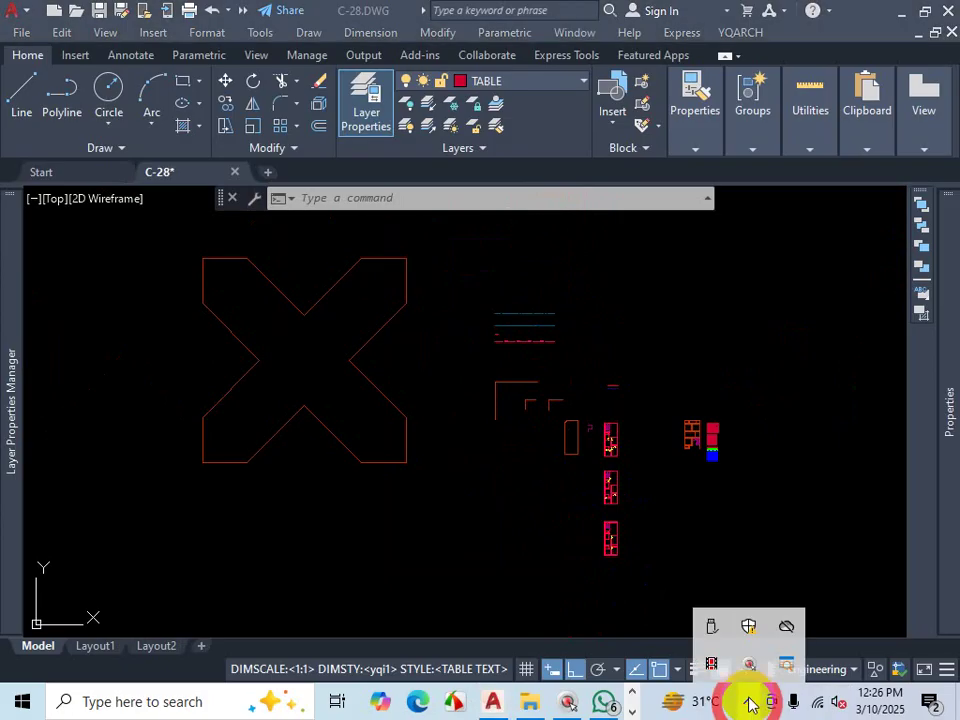
{"action": "left_click", "coordinate": [717, 663]}
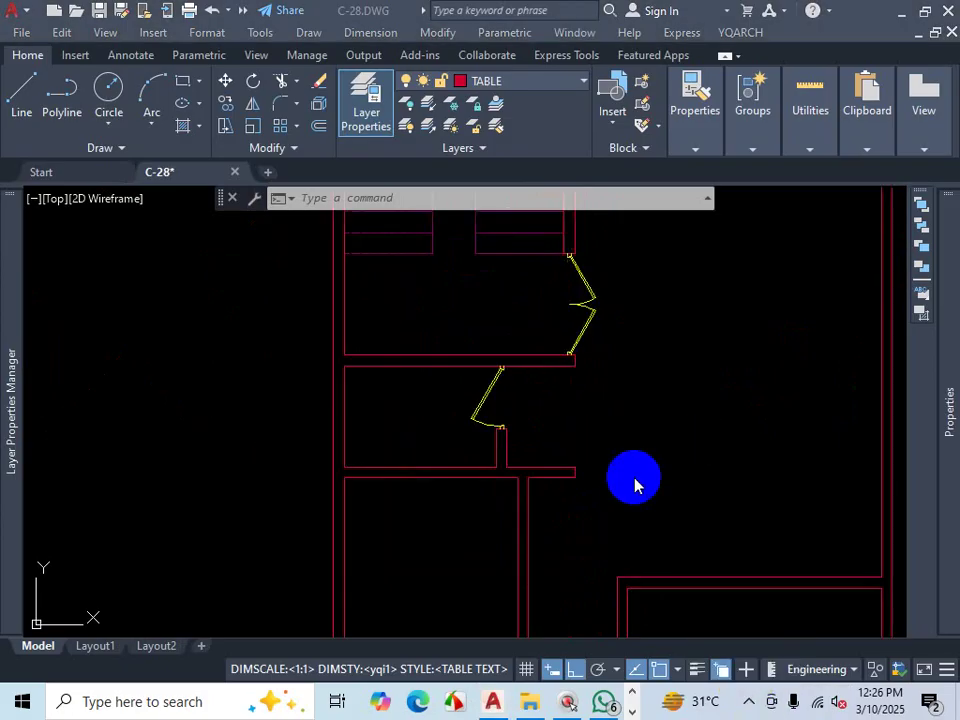
Step: Erase the six single doors in the upper floor plan copy together with YQArch's EW command, repairing the walls
{"action": "key", "text": "e"}
{"action": "key", "text": "w"}
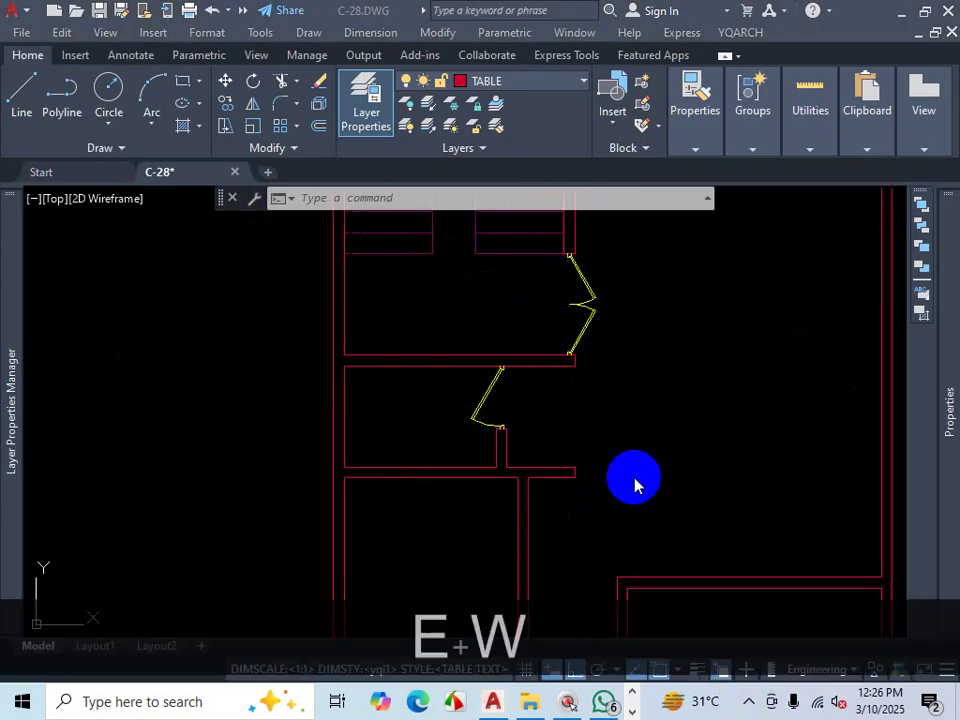
{"action": "key", "text": "Escape"}
{"action": "key", "text": "Escape"}
{"action": "type", "text": "ew"}
{"action": "key", "text": "space"}
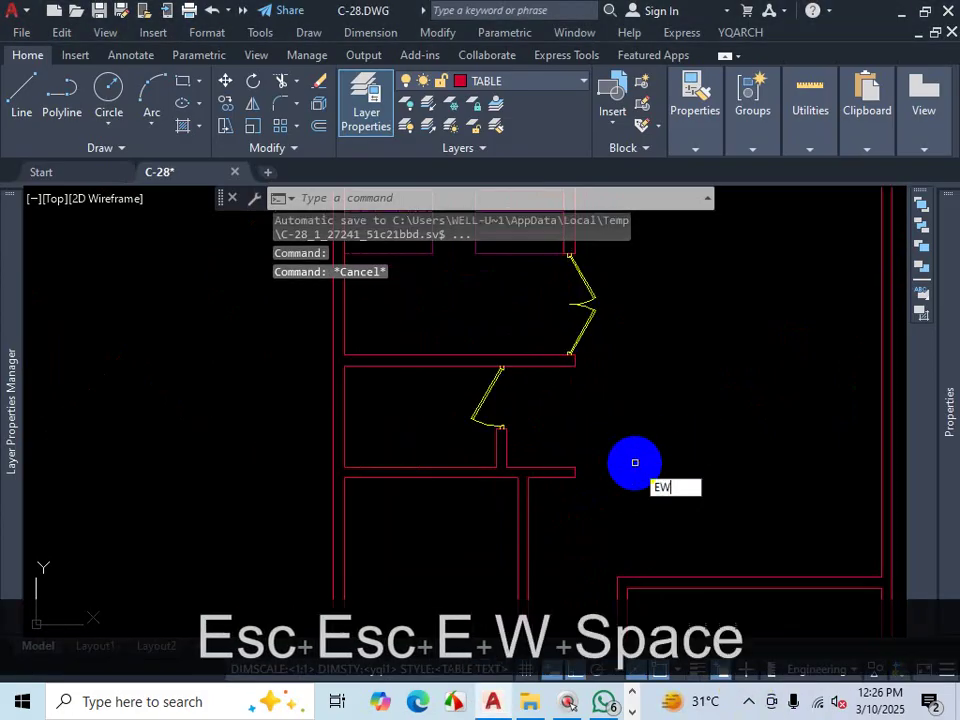
{"action": "scroll", "coordinate": [635, 462], "scroll_direction": "down", "scroll_amount": 3}
{"action": "scroll", "coordinate": [624, 382], "scroll_direction": "up", "scroll_amount": 3}
{"action": "scroll", "coordinate": [626, 400], "scroll_direction": "down", "scroll_amount": 3}
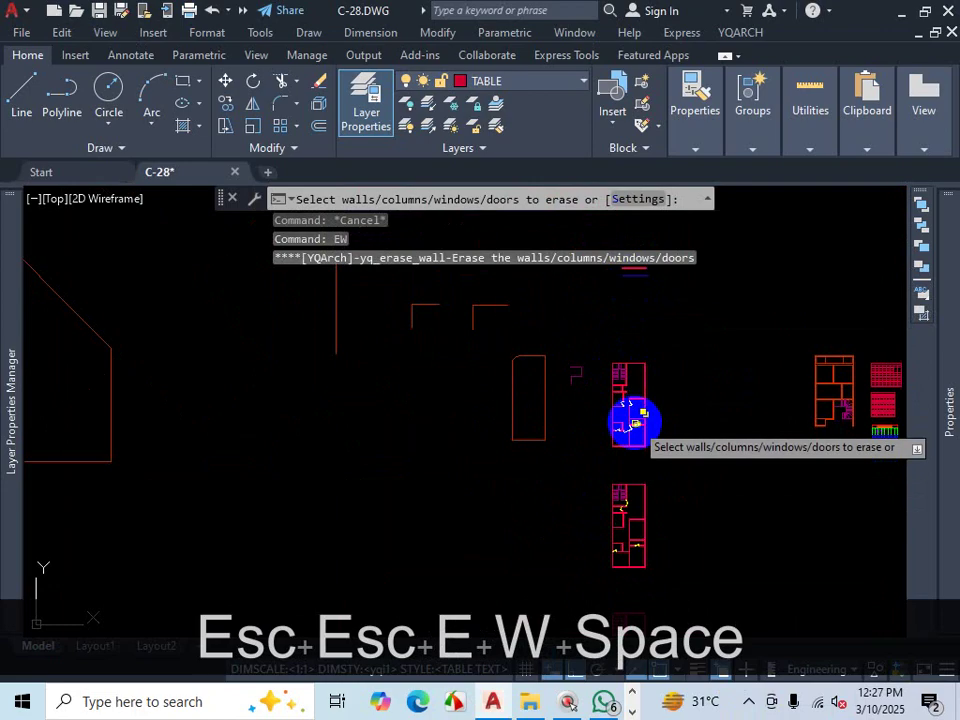
{"action": "scroll", "coordinate": [626, 458], "scroll_direction": "up", "scroll_amount": 4}
{"action": "scroll", "coordinate": [620, 459], "scroll_direction": "up", "scroll_amount": 2}
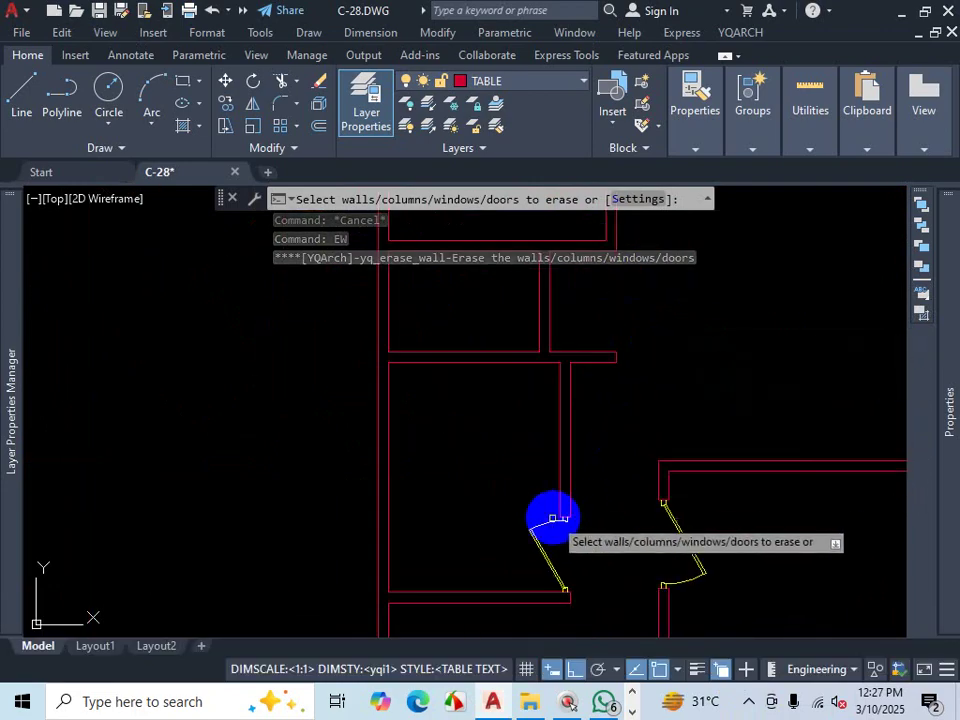
{"action": "left_click", "coordinate": [556, 519]}
{"action": "left_click", "coordinate": [671, 521]}
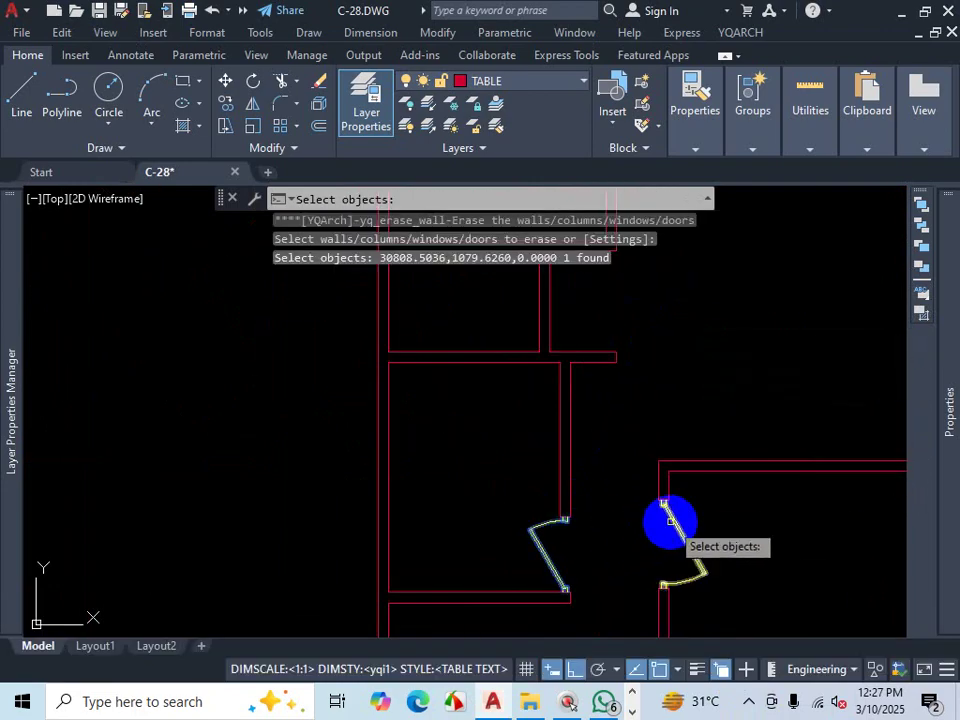
{"action": "scroll", "coordinate": [639, 430], "scroll_direction": "down", "scroll_amount": 4}
{"action": "left_click", "coordinate": [692, 478]}
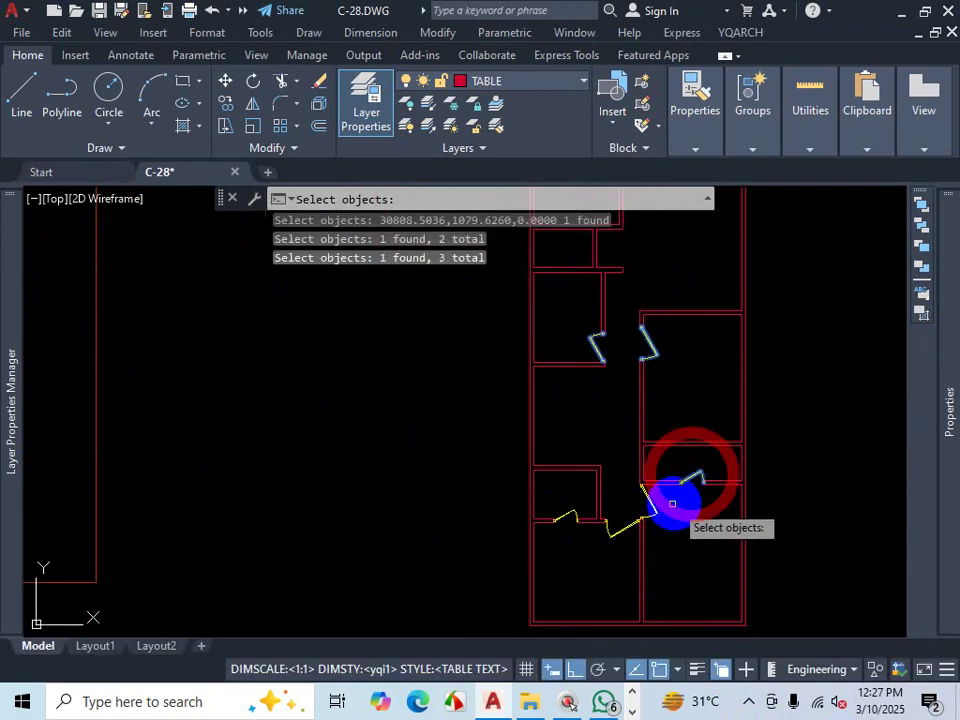
{"action": "scroll", "coordinate": [670, 503], "scroll_direction": "up", "scroll_amount": 4}
{"action": "left_click", "coordinate": [646, 502]}
{"action": "left_click", "coordinate": [567, 550]}
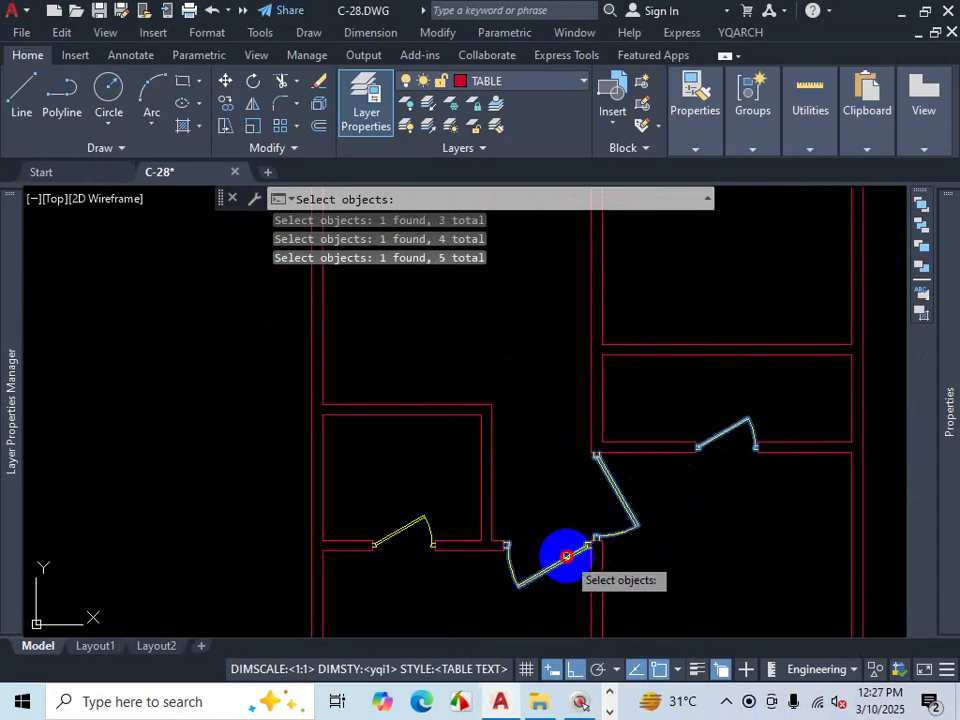
{"action": "left_click", "coordinate": [416, 520]}
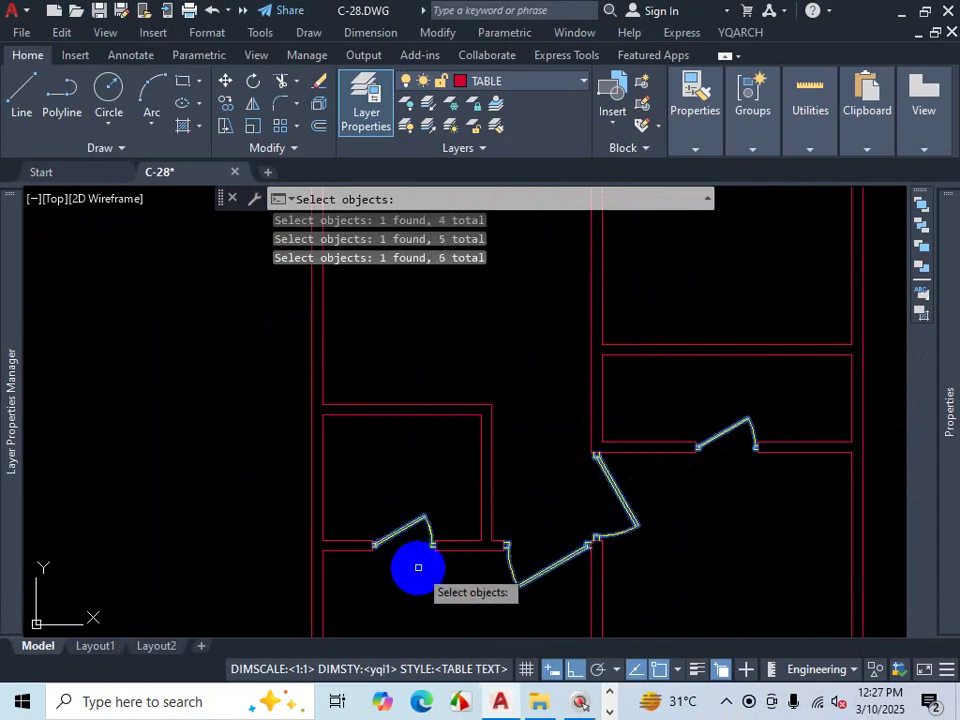
{"action": "key", "text": "Return"}
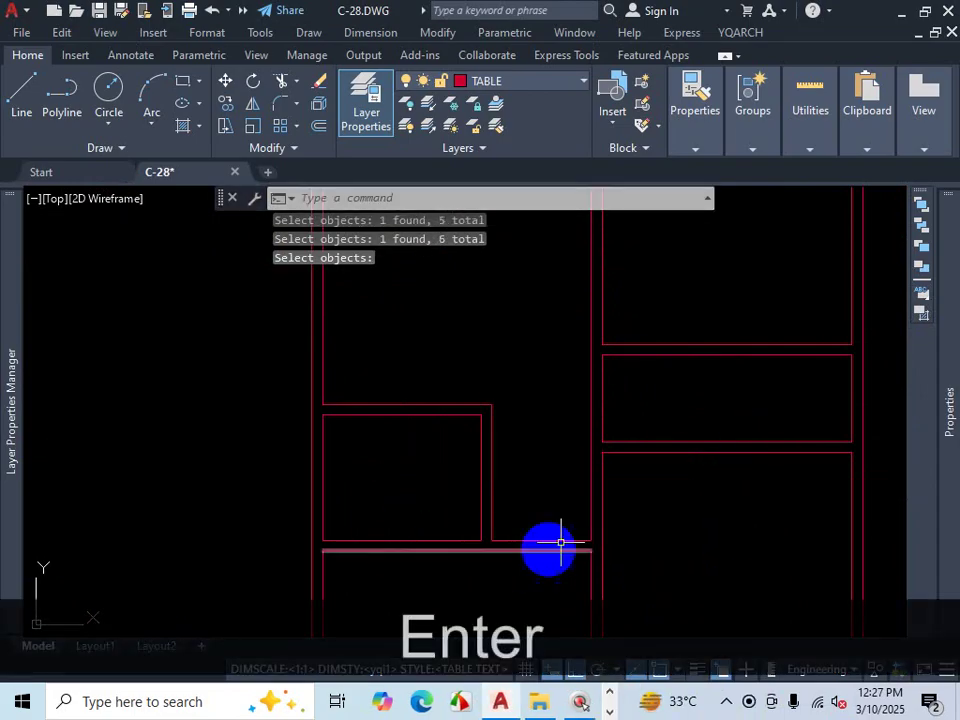
Step: Inspect the layer of the door in the narrow room's lower wall on the middle floor plan copy
{"action": "scroll", "coordinate": [600, 510], "scroll_direction": "down", "scroll_amount": 3}
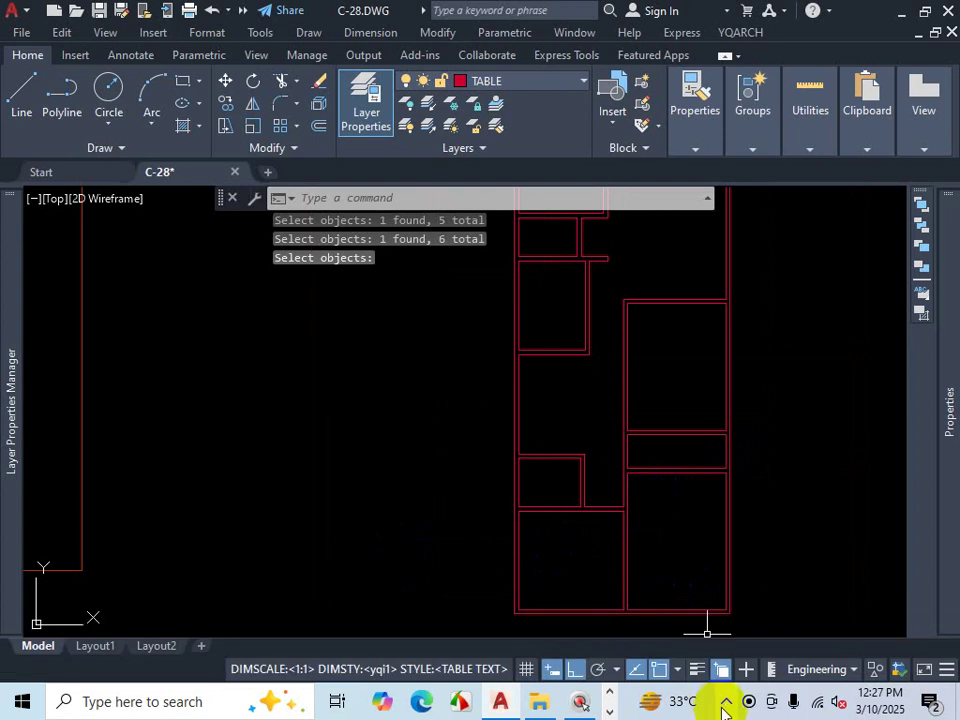
{"action": "scroll", "coordinate": [666, 467], "scroll_direction": "down", "scroll_amount": 5}
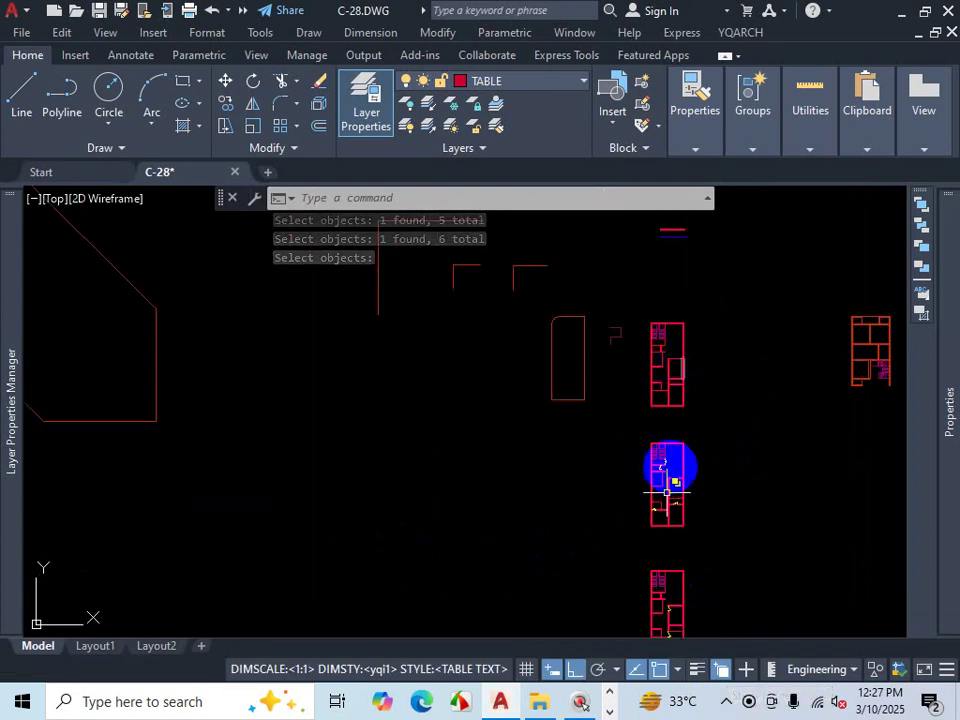
{"action": "scroll", "coordinate": [708, 451], "scroll_direction": "up", "scroll_amount": 4}
{"action": "scroll", "coordinate": [708, 451], "scroll_direction": "up", "scroll_amount": 6}
{"action": "left_click", "coordinate": [594, 452]}
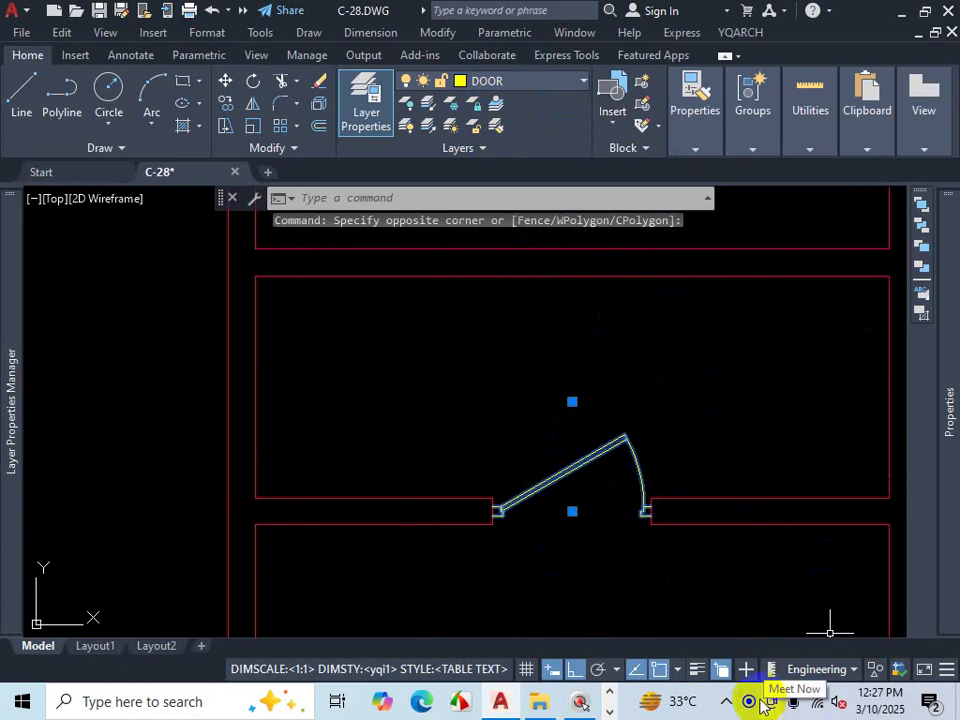
{"action": "left_click", "coordinate": [725, 707]}
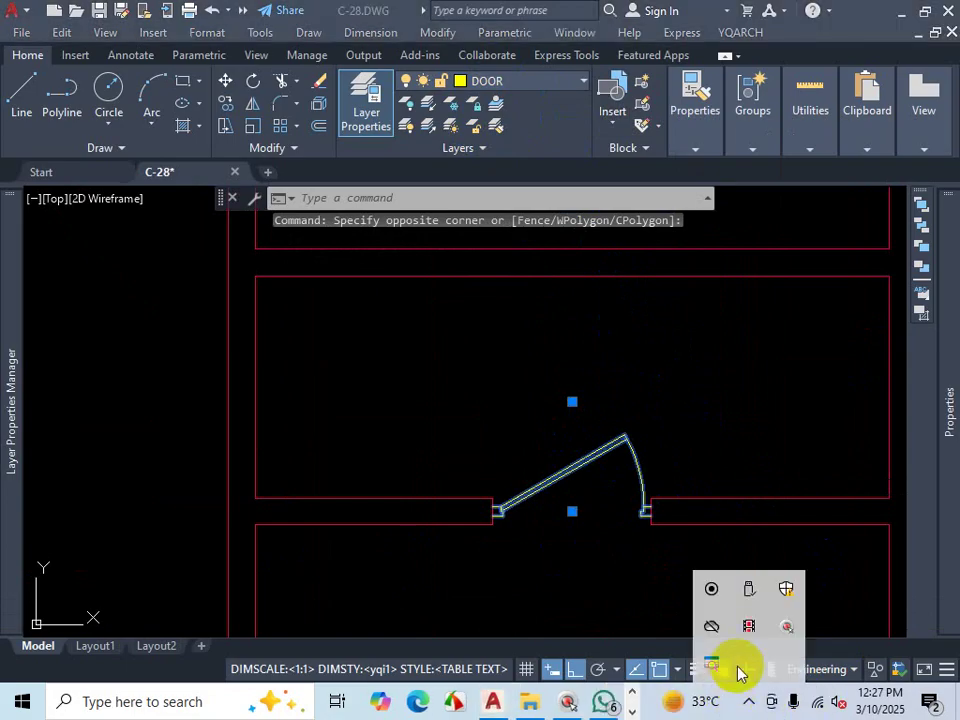
{"action": "left_click", "coordinate": [662, 482]}
{"action": "key", "text": "Escape"}
{"action": "key", "text": "Escape"}
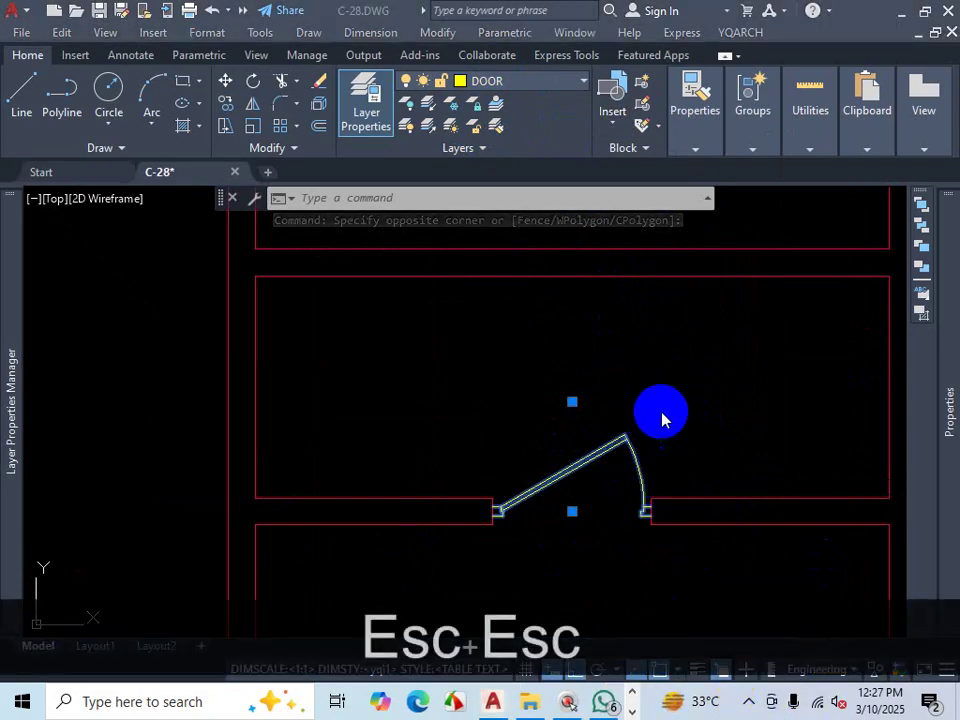
{"action": "left_click", "coordinate": [652, 412]}
{"action": "left_click", "coordinate": [609, 456]}
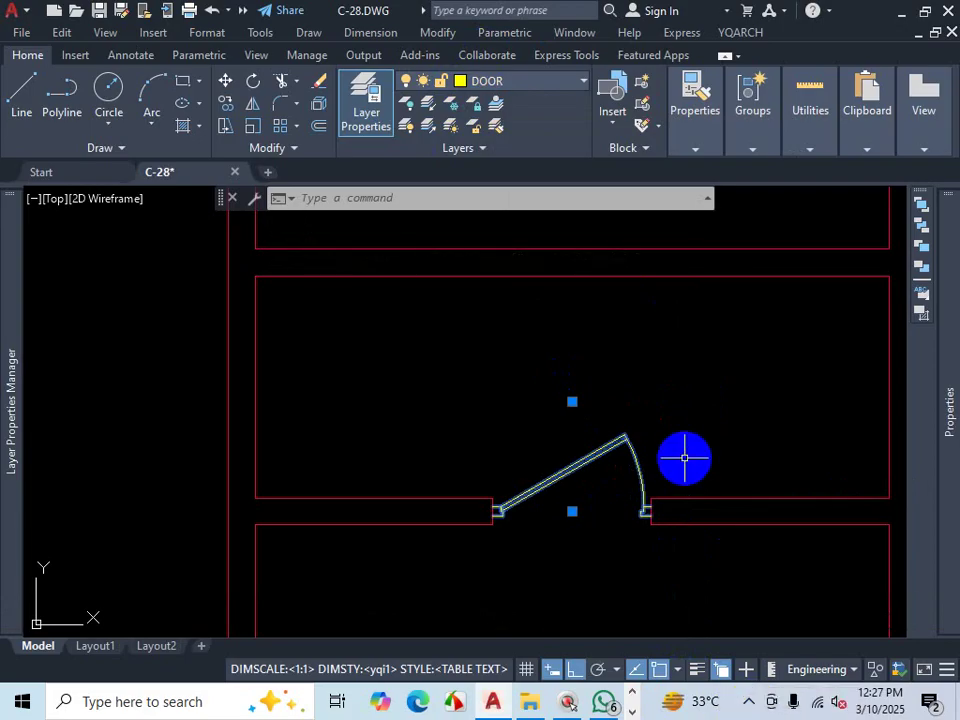
{"action": "key", "text": "Escape"}
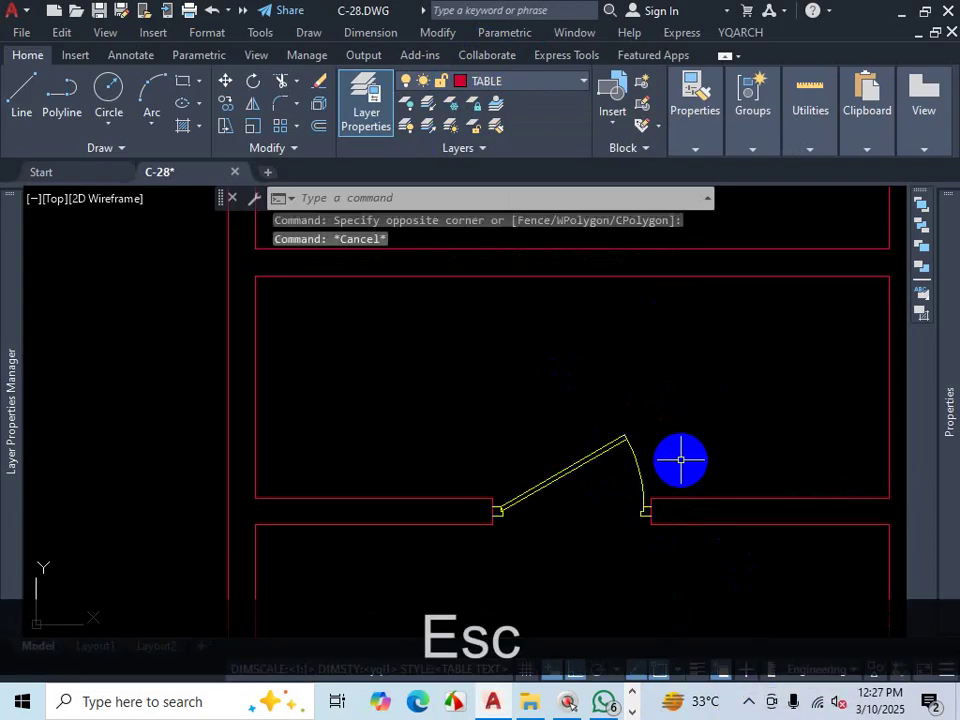
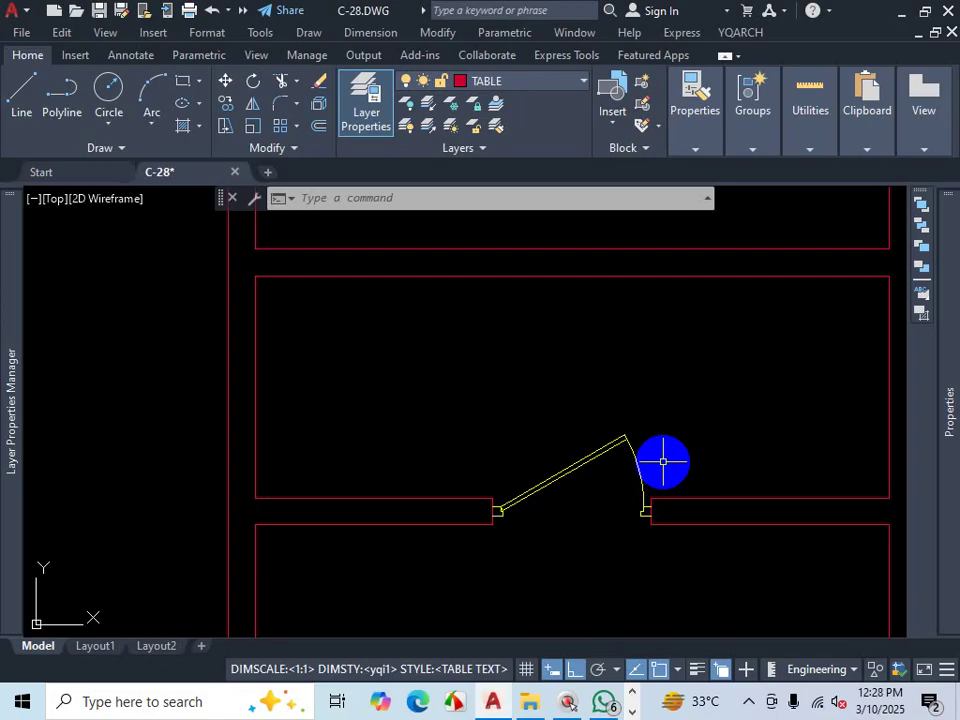
{"action": "left_click", "coordinate": [663, 461]}
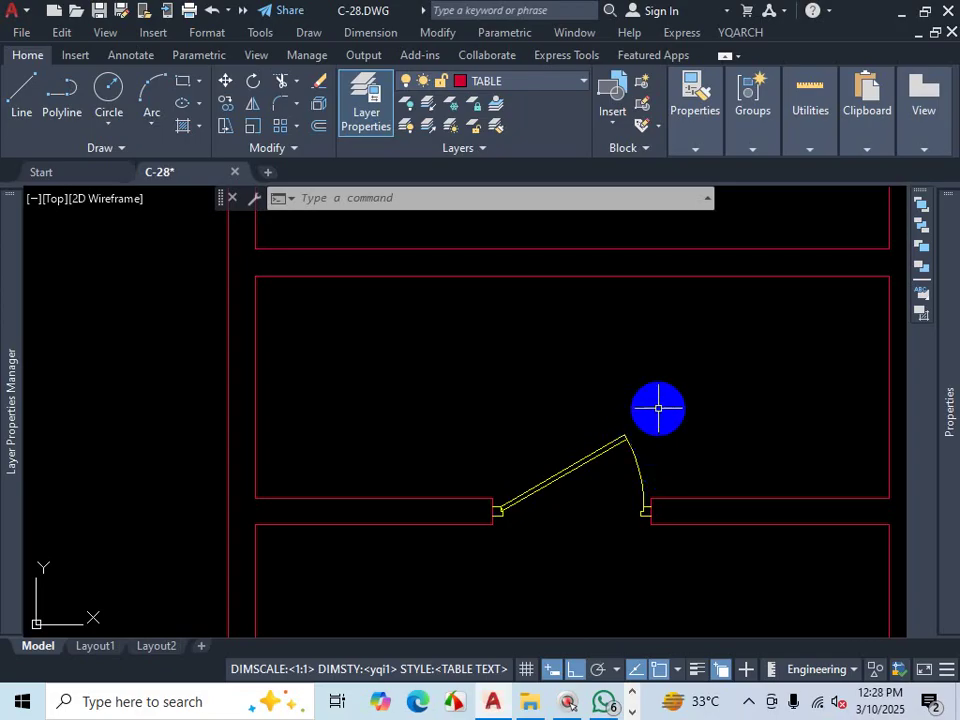
{"action": "left_click", "coordinate": [572, 465]}
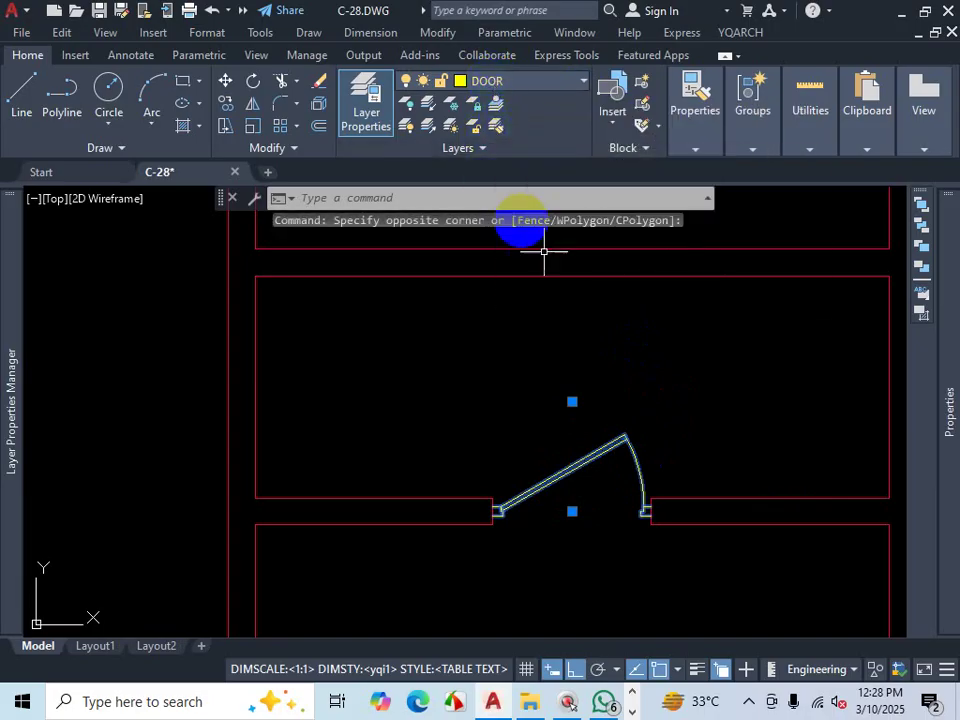
{"action": "key", "text": "Escape"}
Step: Open YQArch's user preferences configuration file for editing
{"action": "left_click", "coordinate": [741, 34]}
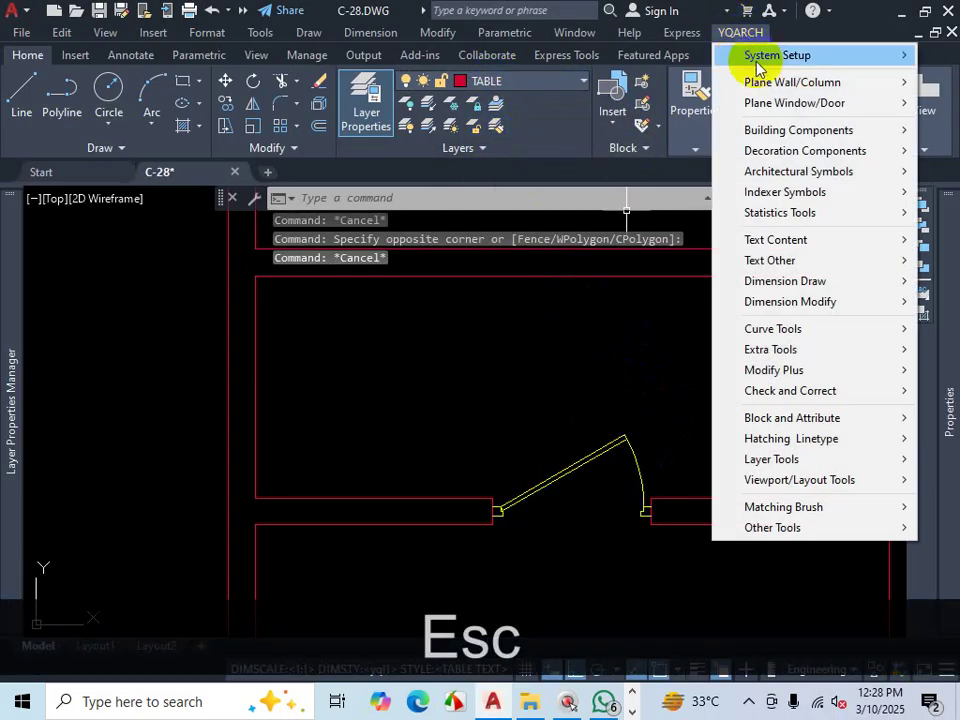
{"action": "mouse_move", "coordinate": [776, 68]}
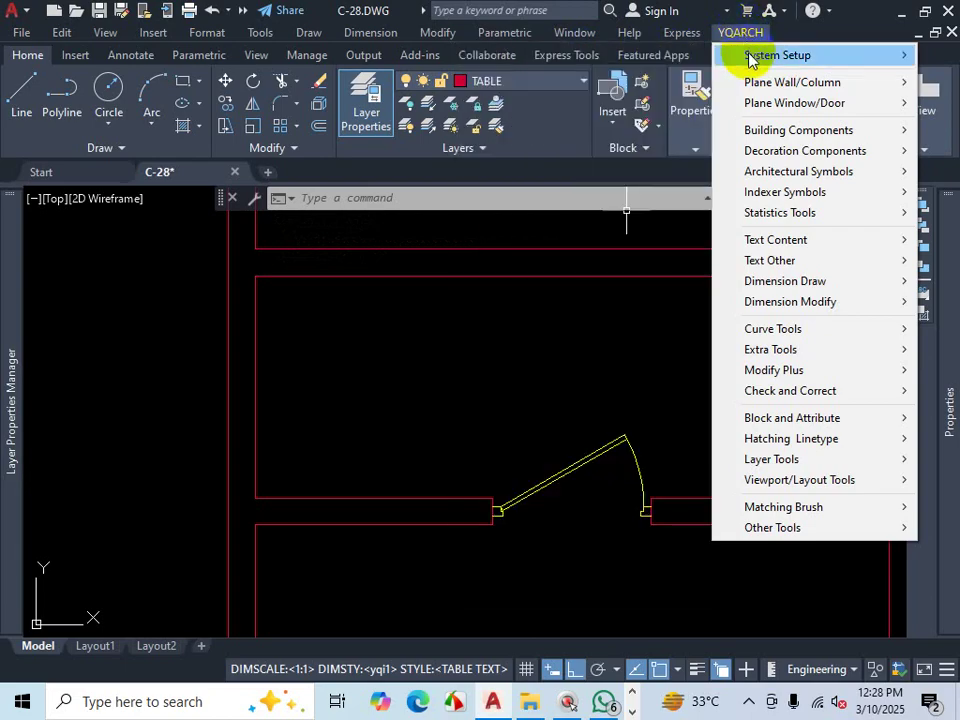
{"action": "mouse_move", "coordinate": [748, 58]}
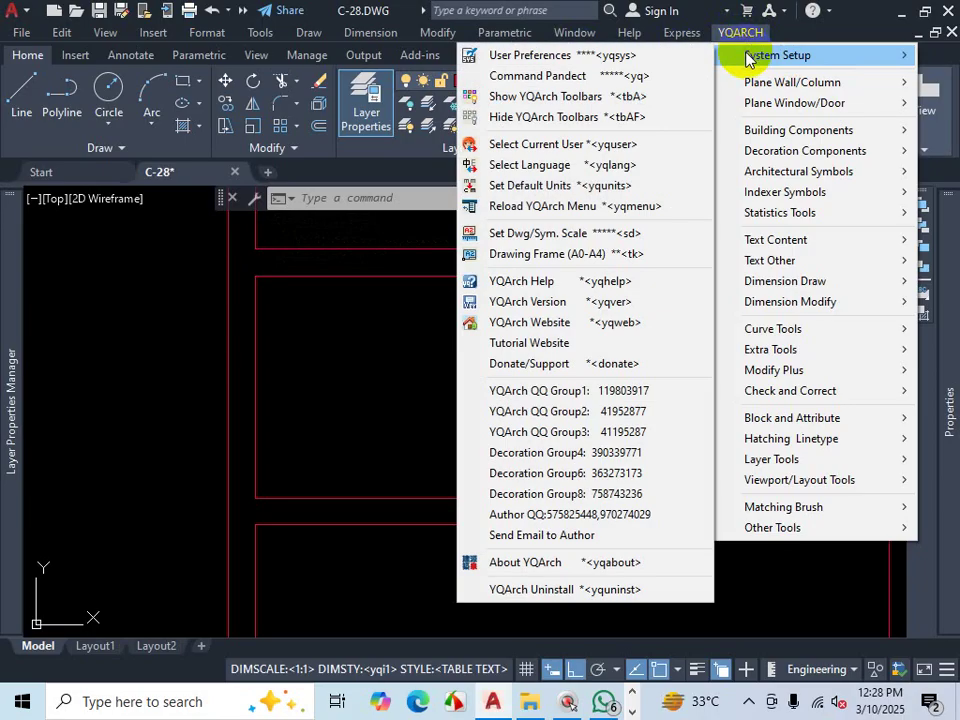
{"action": "left_click", "coordinate": [560, 60]}
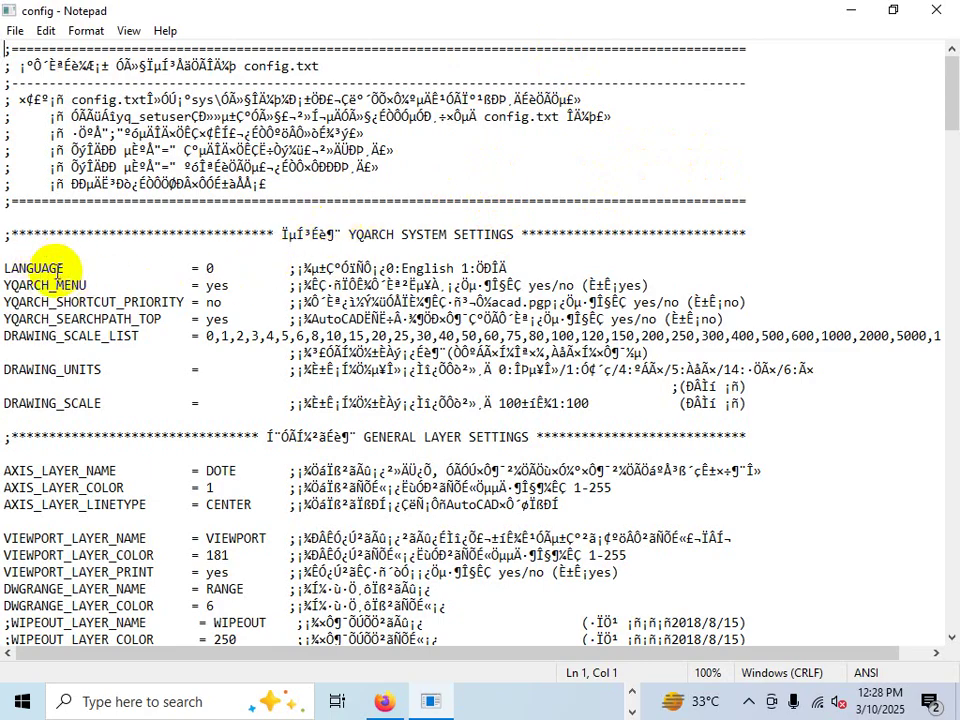
Step: Set LANGUAGE to 1 in the YQArch config file, then save and close the file
{"action": "left_click", "coordinate": [211, 266]}
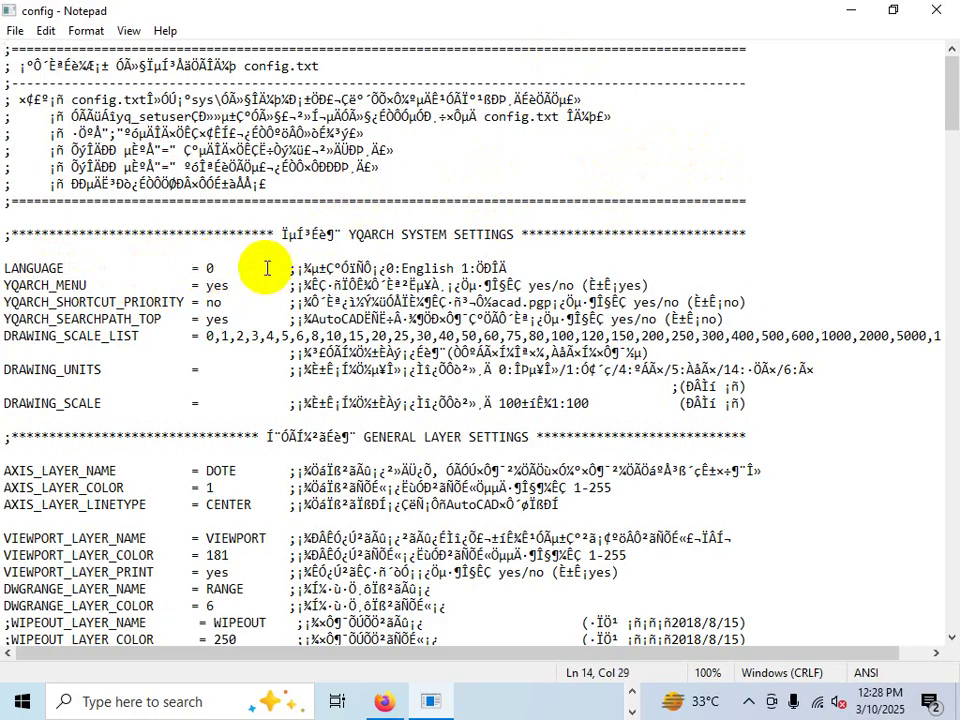
{"action": "key", "text": "BackSpace"}
{"action": "type", "text": "1"}
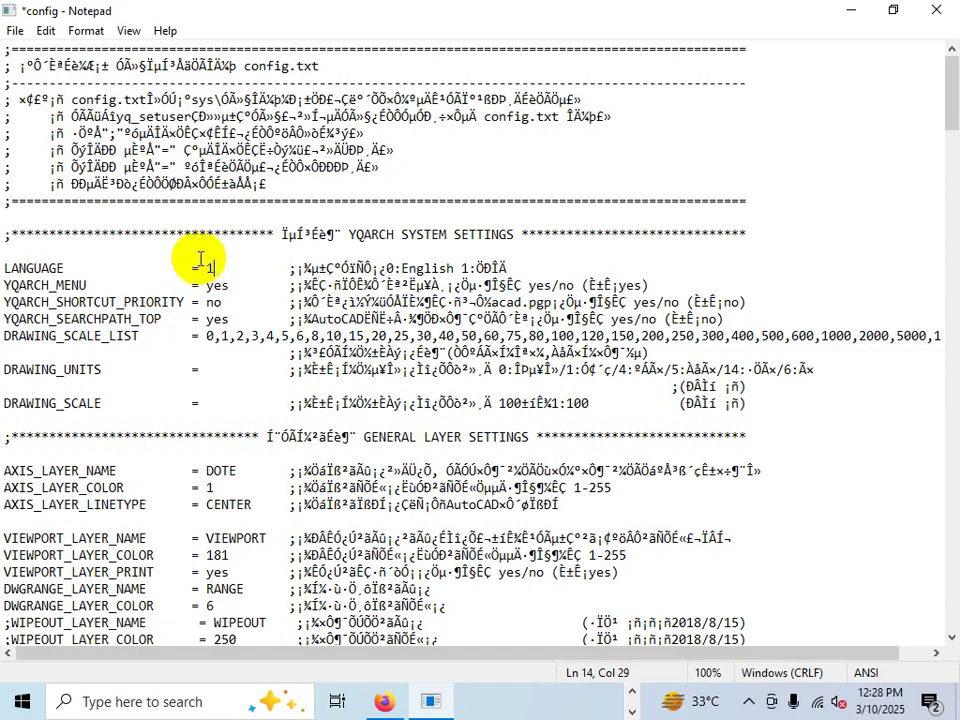
{"action": "left_click", "coordinate": [18, 33]}
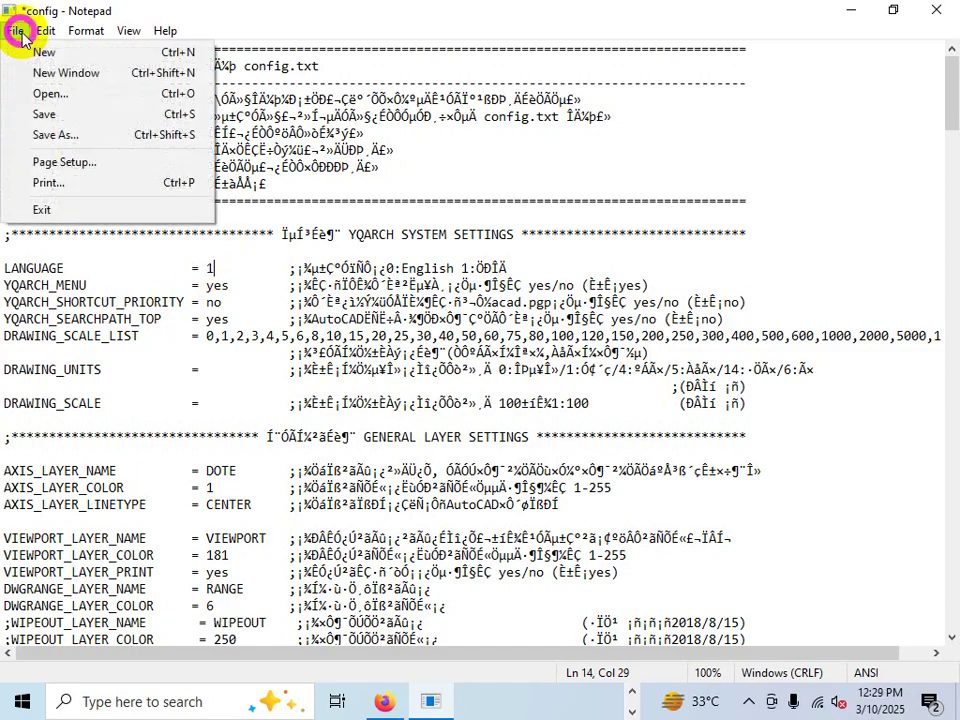
{"action": "left_click", "coordinate": [77, 116]}
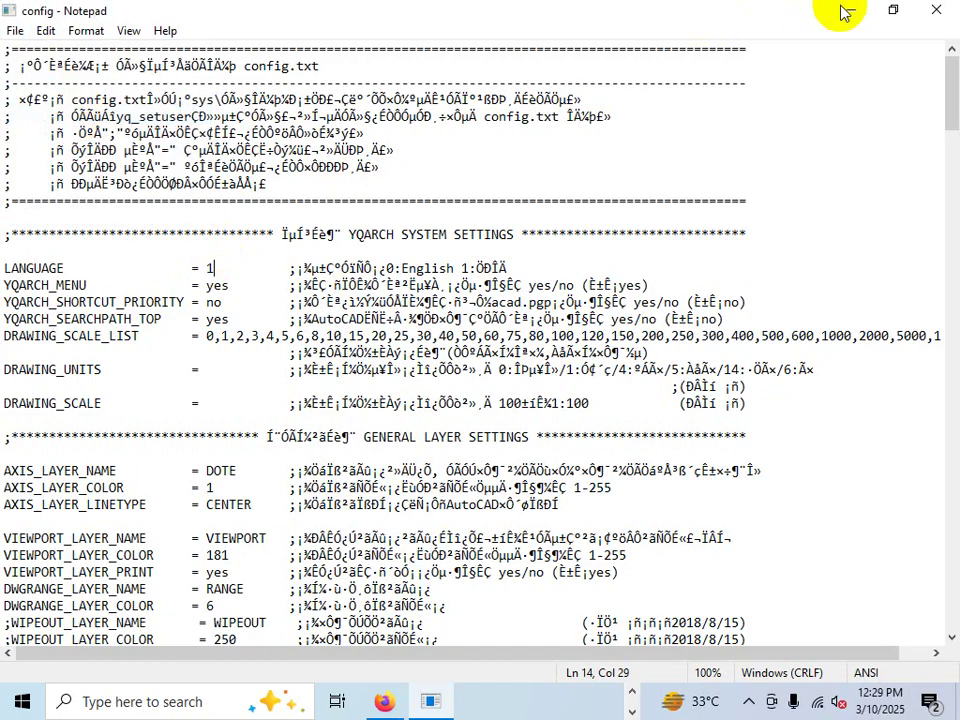
{"action": "left_click", "coordinate": [941, 14]}
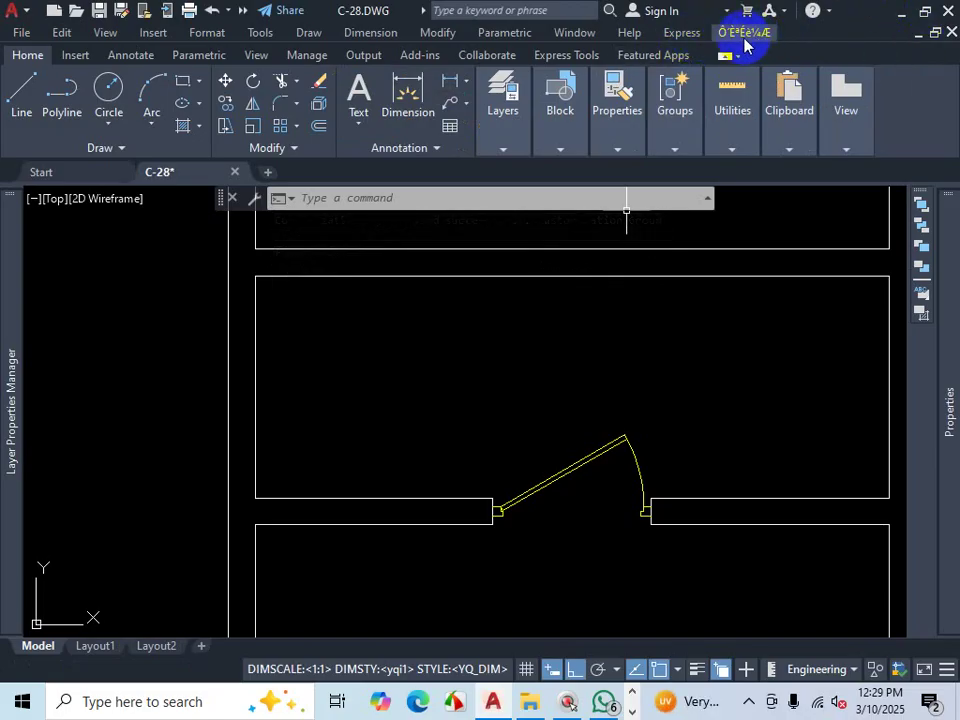
{"action": "key", "text": "ctrl+1"}
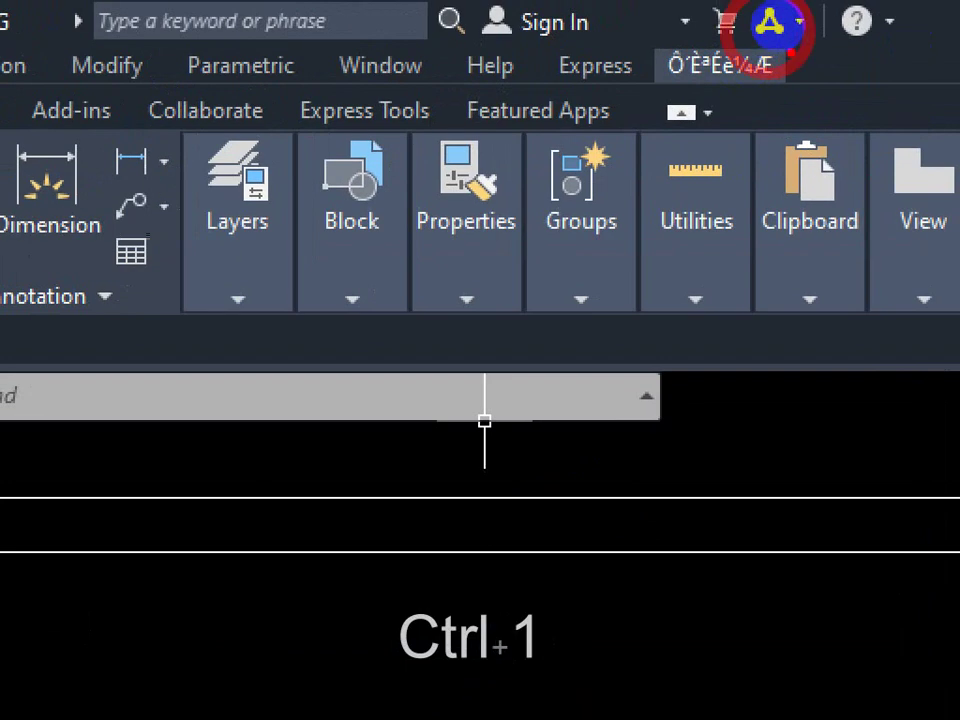
{"action": "mouse_move", "coordinate": [790, 53]}
{"action": "left_mouse_down"}
{"action": "mouse_move", "coordinate": [664, 52]}
{"action": "mouse_move", "coordinate": [696, 92]}
{"action": "mouse_move", "coordinate": [806, 86]}
{"action": "mouse_move", "coordinate": [722, 20]}
{"action": "mouse_move", "coordinate": [714, 32]}
{"action": "mouse_move", "coordinate": [778, 58]}
{"action": "mouse_move", "coordinate": [793, 26]}
{"action": "left_mouse_up"}
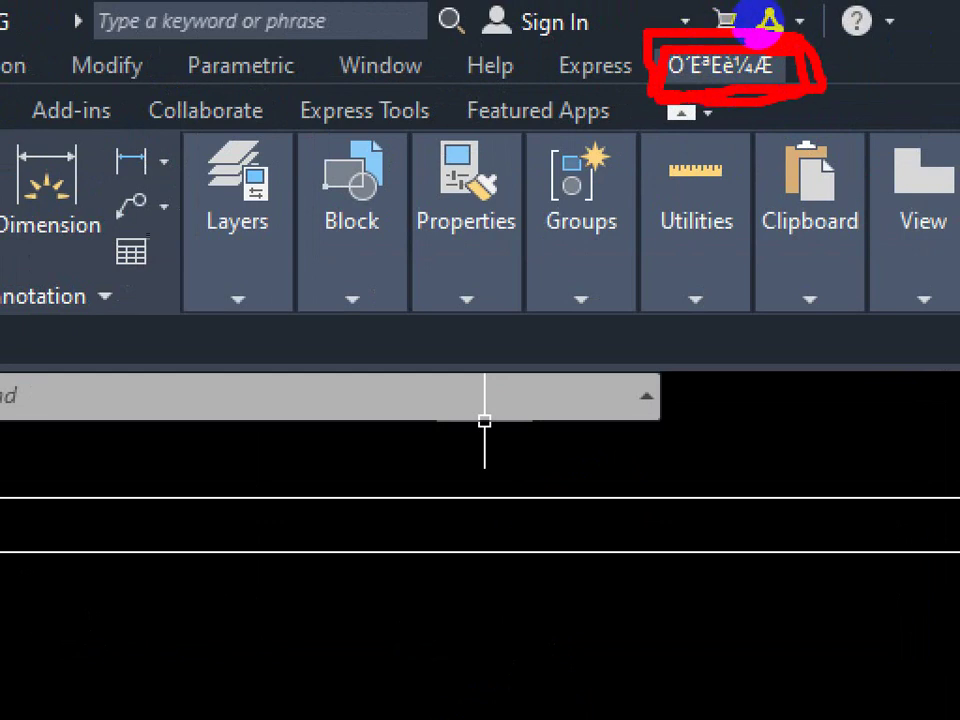
{"action": "key", "text": "Escape"}
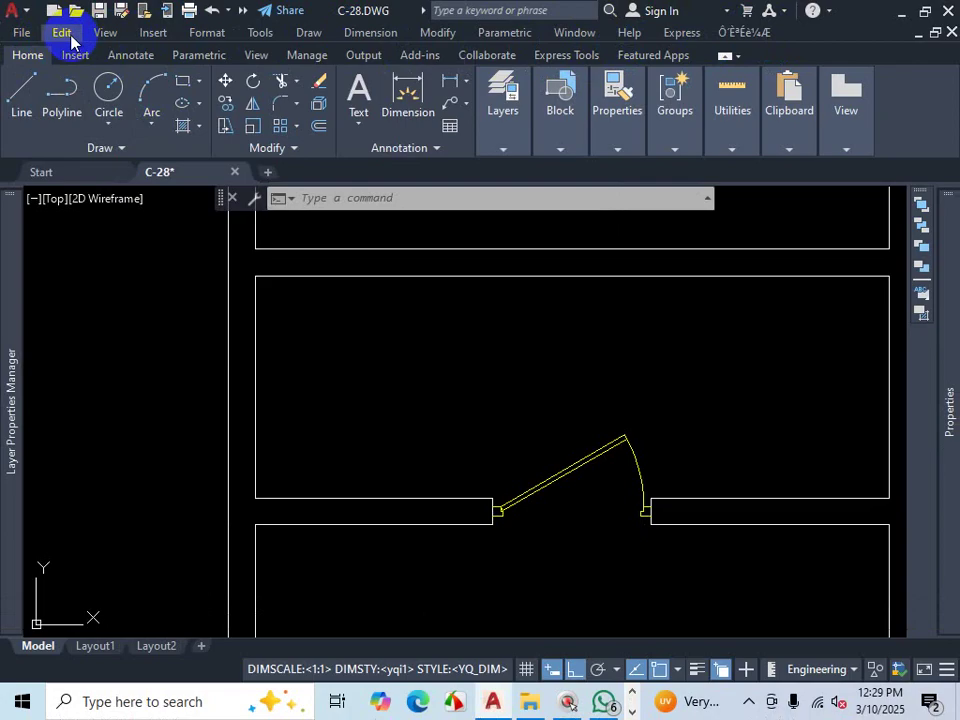
Step: Hide the classic menu bar above the ribbon
{"action": "left_click", "coordinate": [244, 11]}
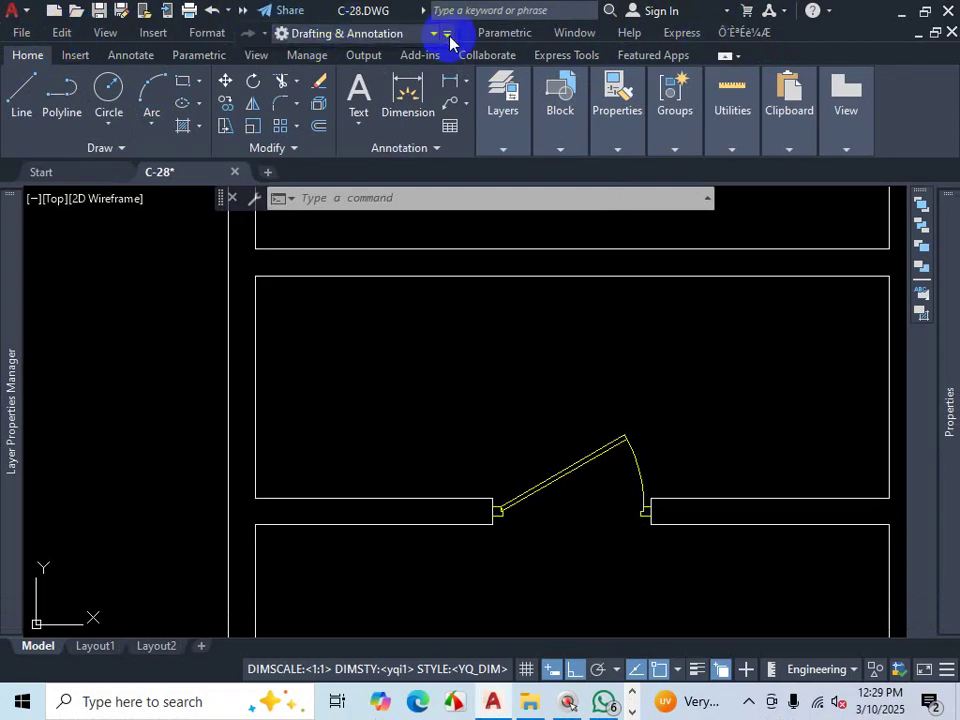
{"action": "left_click", "coordinate": [449, 40]}
{"action": "left_click", "coordinate": [514, 465]}
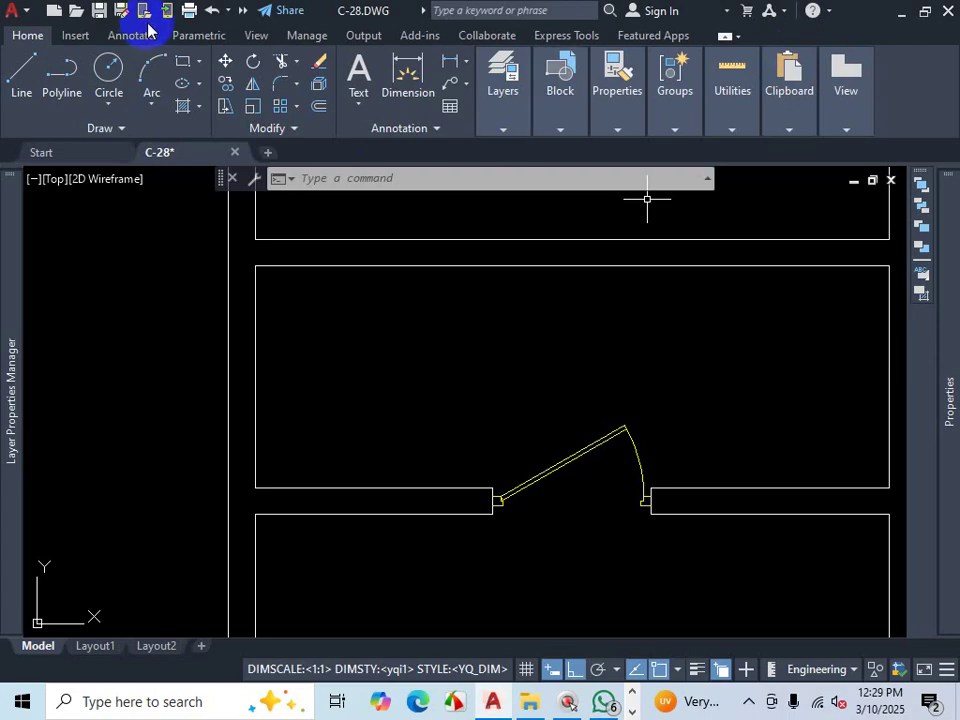
Step: Show the classic menu bar above the ribbon again
{"action": "left_click", "coordinate": [244, 11]}
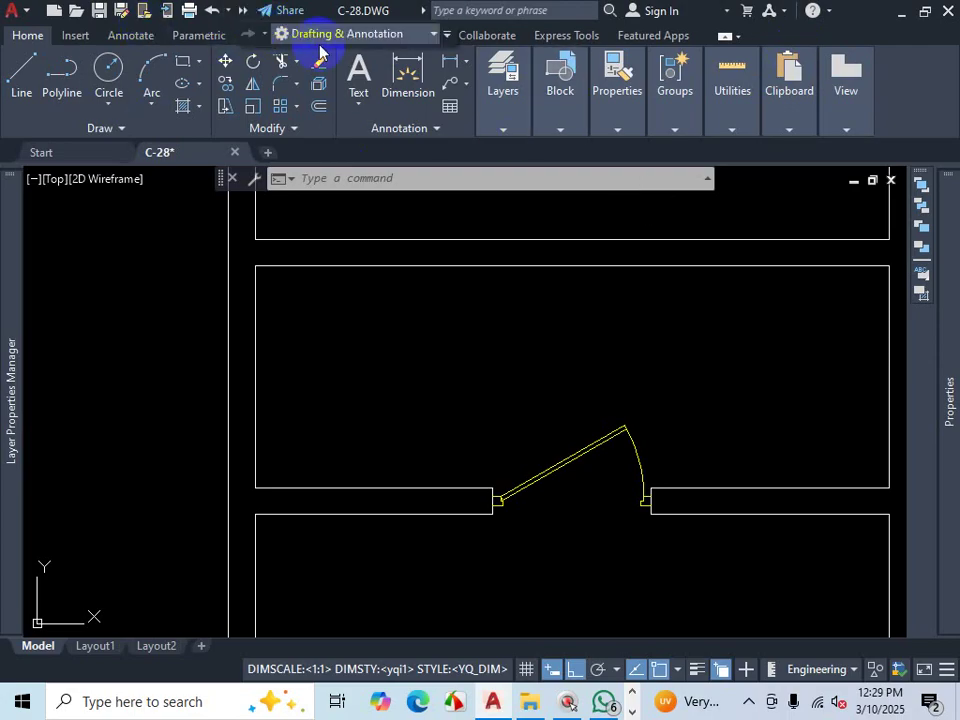
{"action": "left_click", "coordinate": [446, 38]}
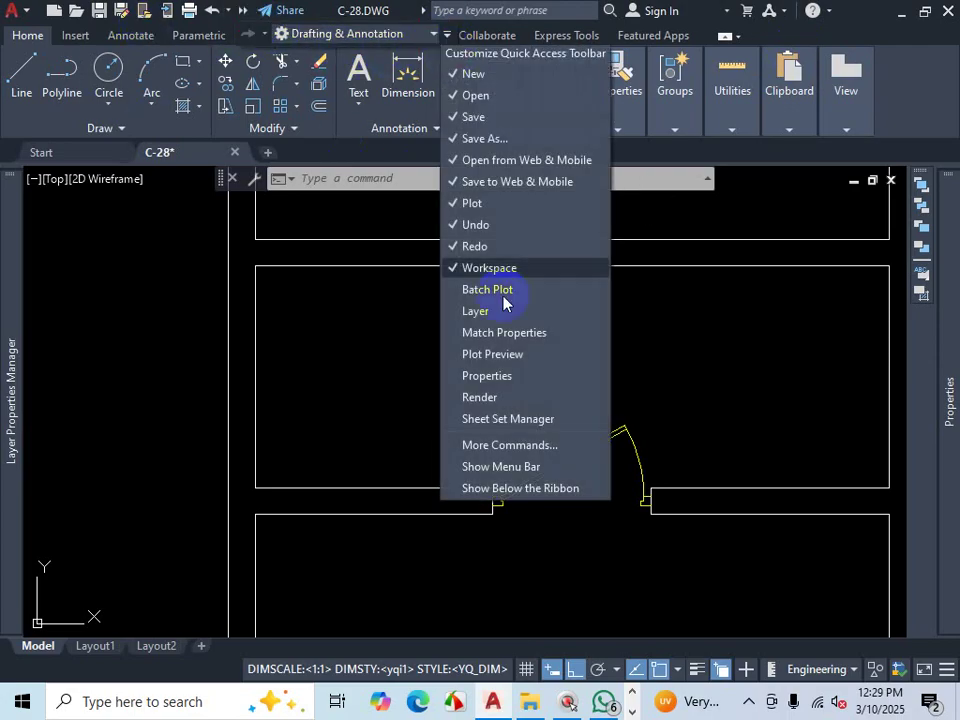
{"action": "left_click", "coordinate": [518, 467]}
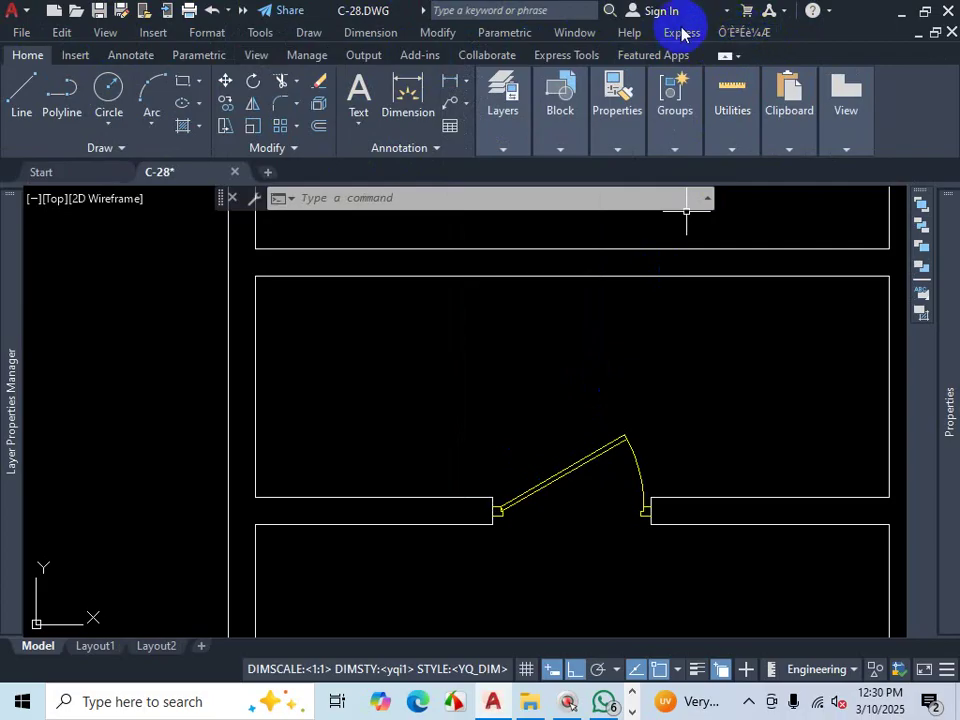
Step: Open YQArch's user system configuration file with the yqsys command
{"action": "left_click", "coordinate": [744, 33]}
{"action": "mouse_move", "coordinate": [793, 64]}
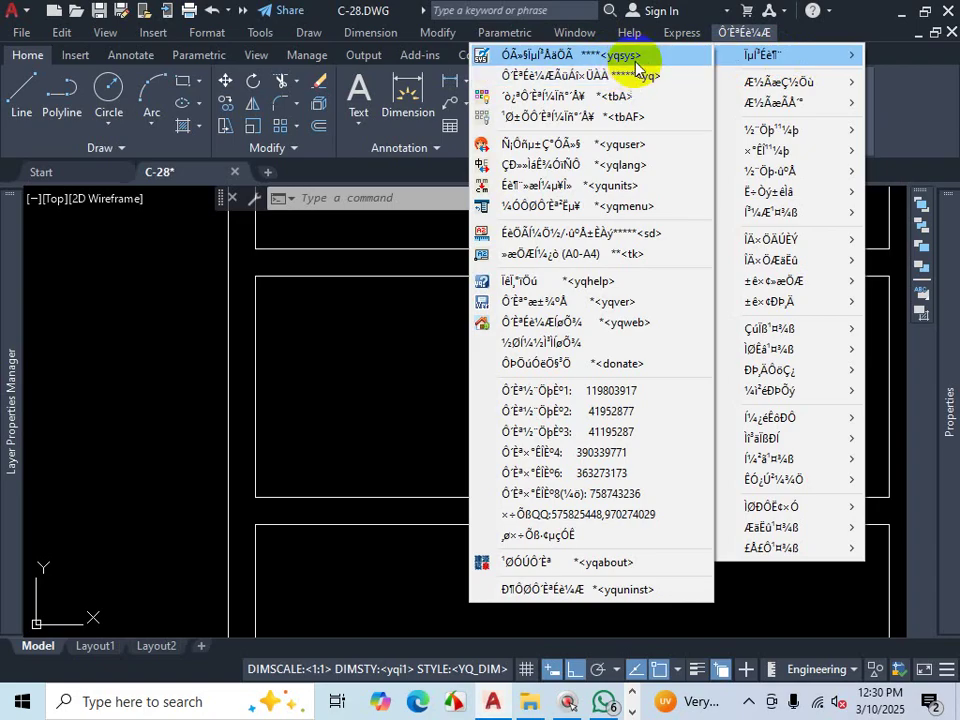
{"action": "left_click", "coordinate": [748, 34]}
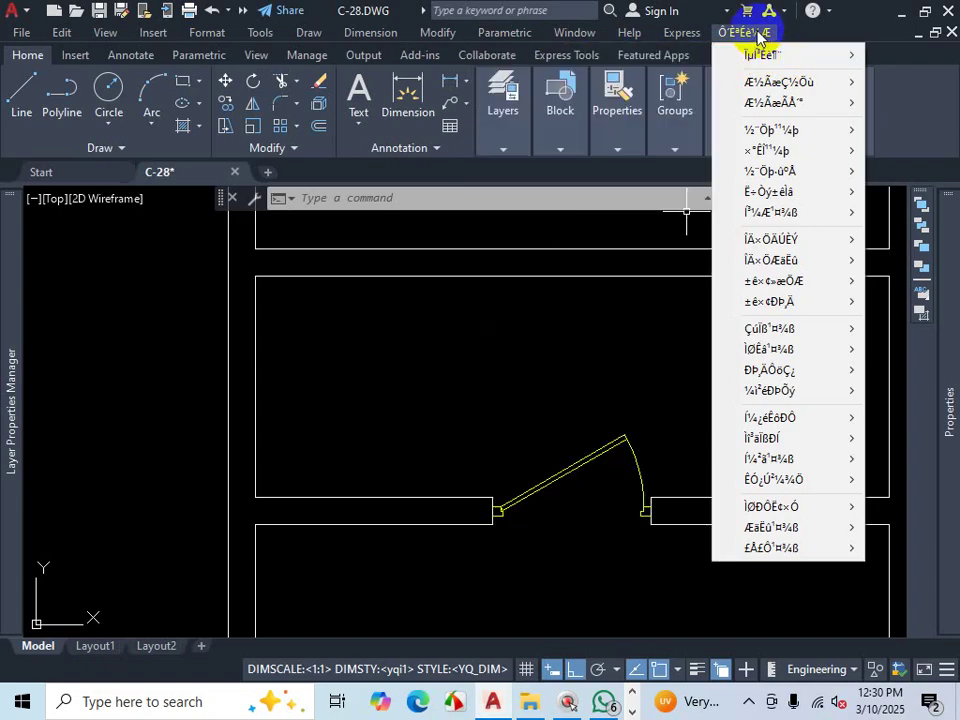
{"action": "left_click", "coordinate": [756, 33]}
{"action": "mouse_move", "coordinate": [765, 56]}
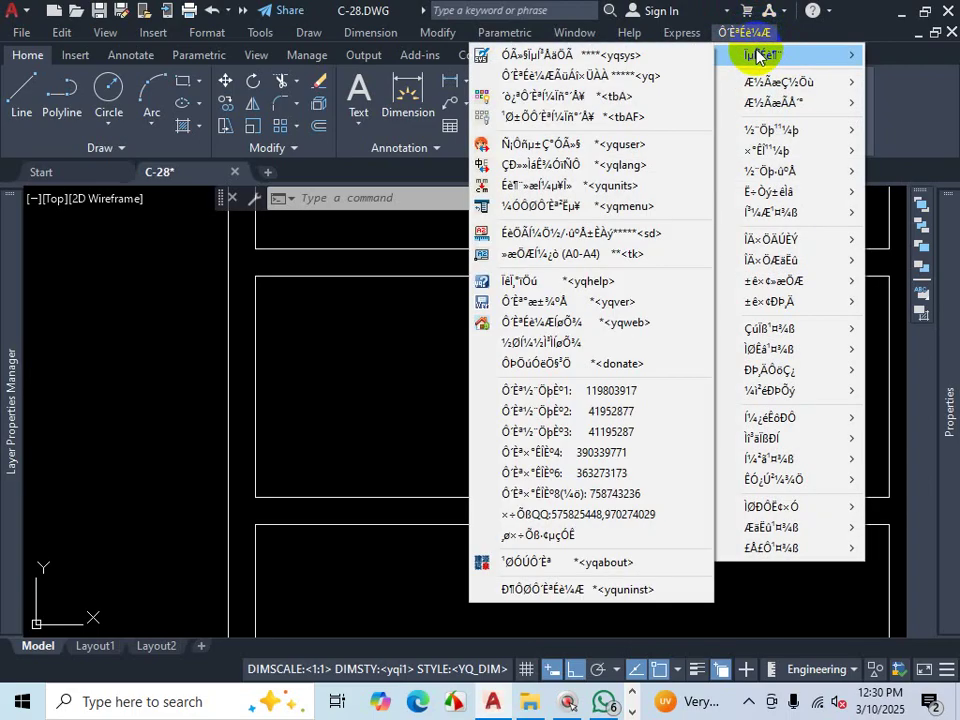
{"action": "left_click", "coordinate": [625, 57]}
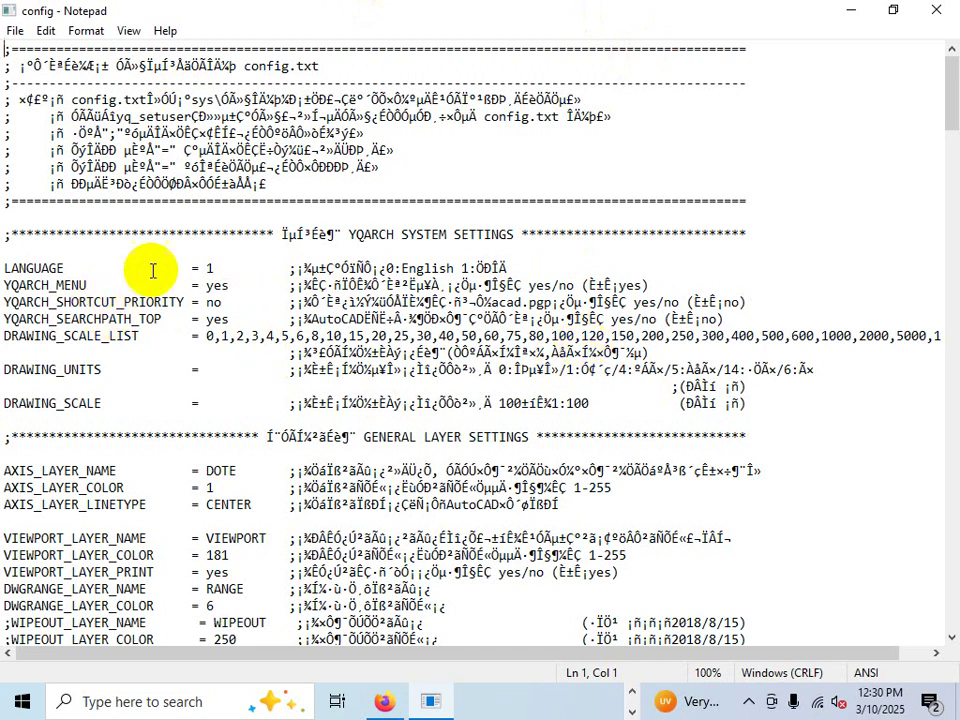
Step: Set LANGUAGE to 0 for English in the YQARCH system settings of the config file
{"action": "left_click", "coordinate": [211, 268]}
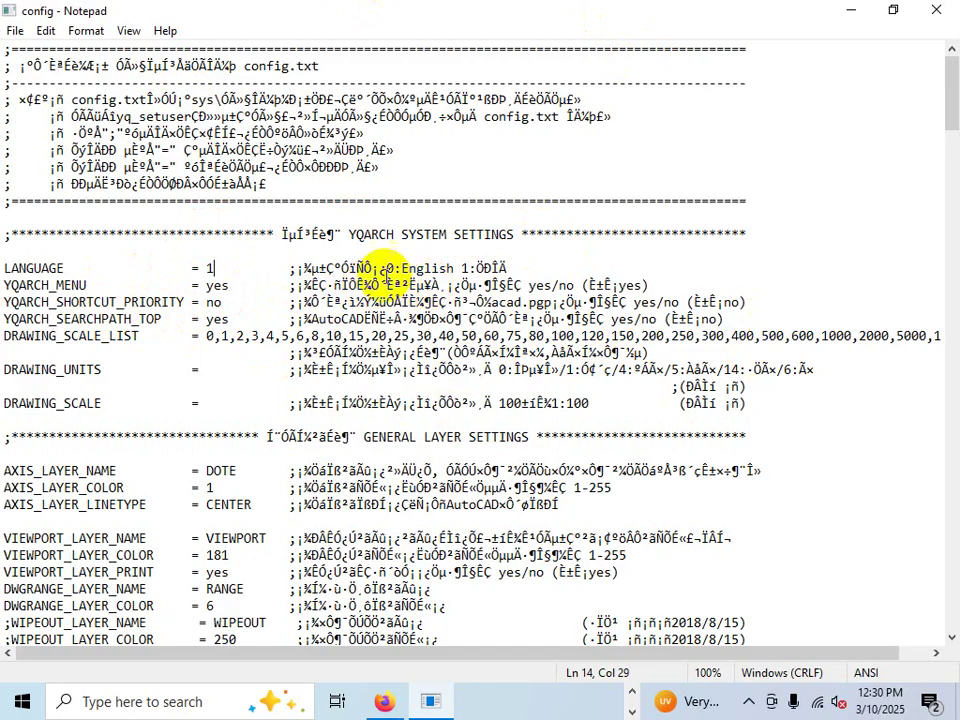
{"action": "key", "text": "BackSpace"}
{"action": "type", "text": "0"}
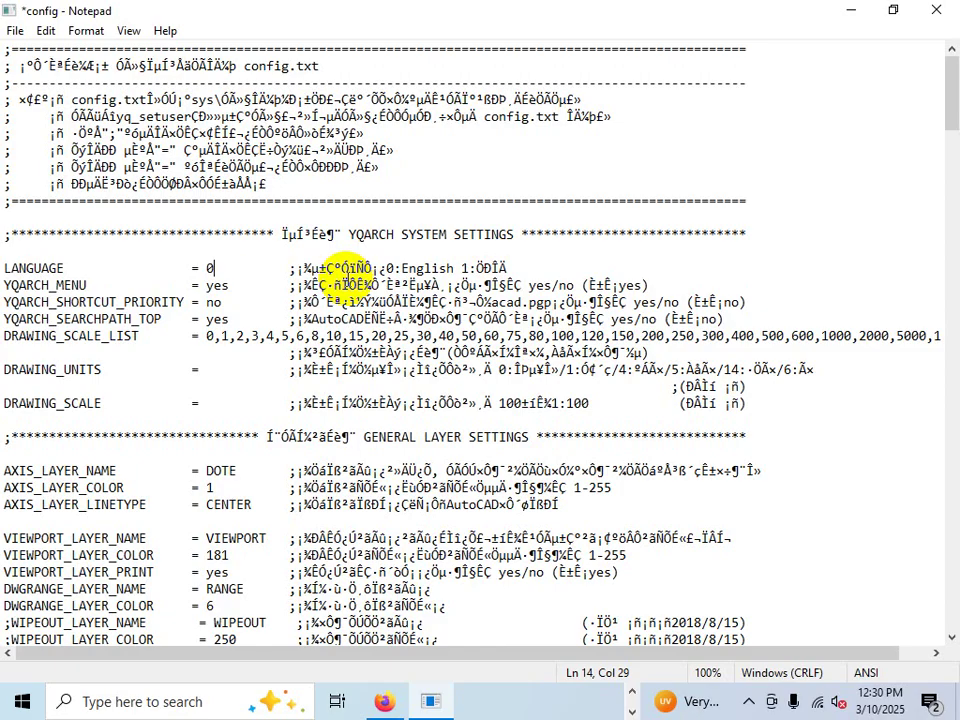
Step: Review the general layer, wall, column and window/door settings in the YQArch config file
{"action": "scroll", "coordinate": [345, 268], "scroll_direction": "down", "scroll_amount": 11}
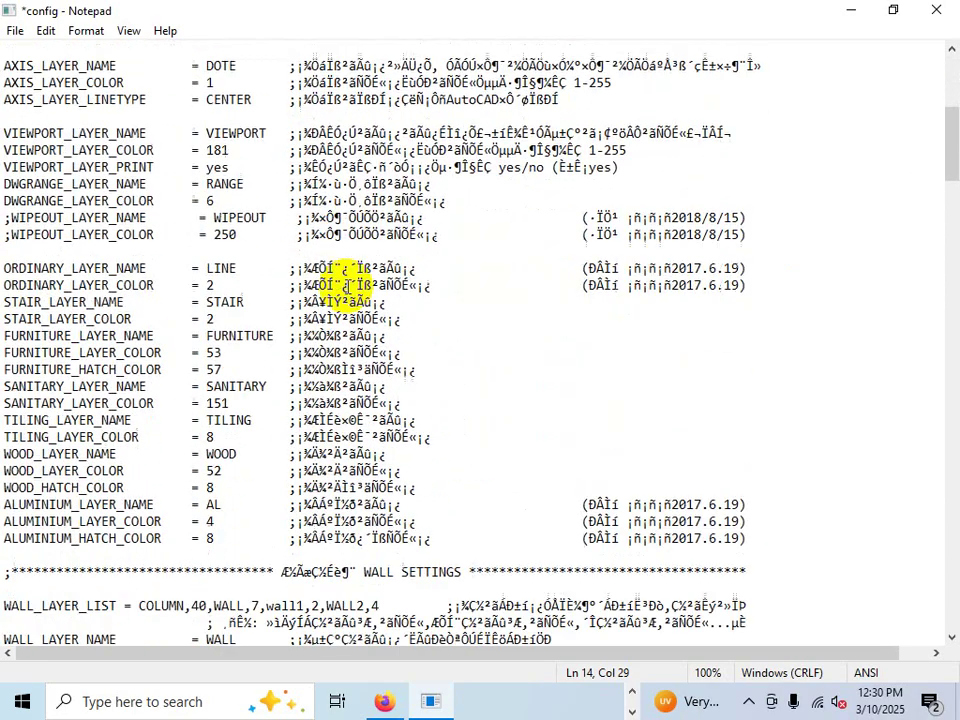
{"action": "scroll", "coordinate": [345, 285], "scroll_direction": "down", "scroll_amount": 9}
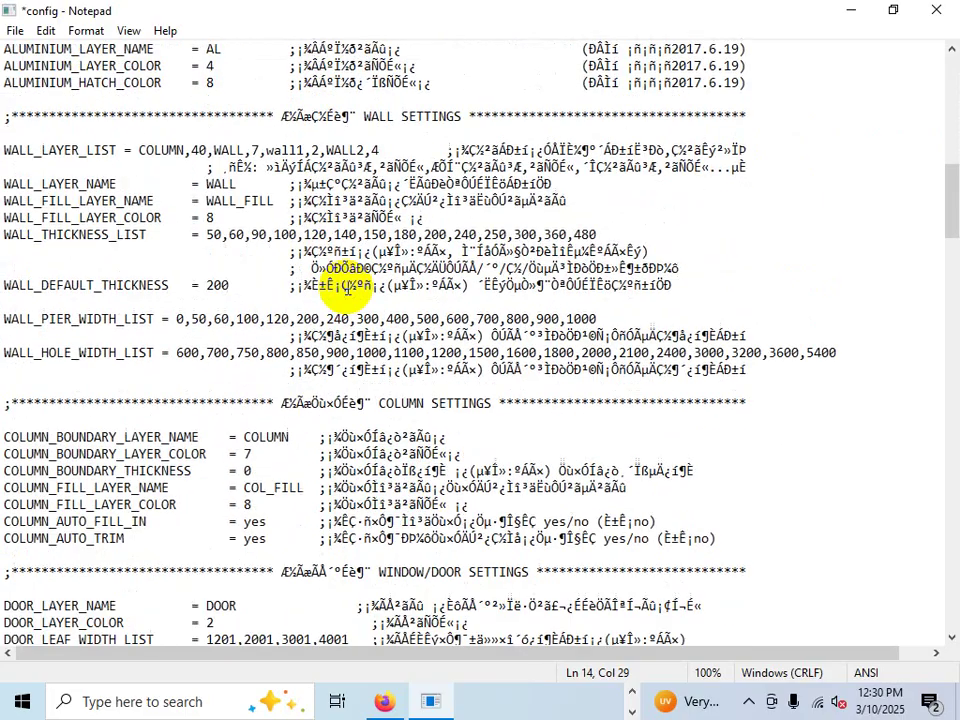
{"action": "scroll", "coordinate": [345, 285], "scroll_direction": "down", "scroll_amount": 2}
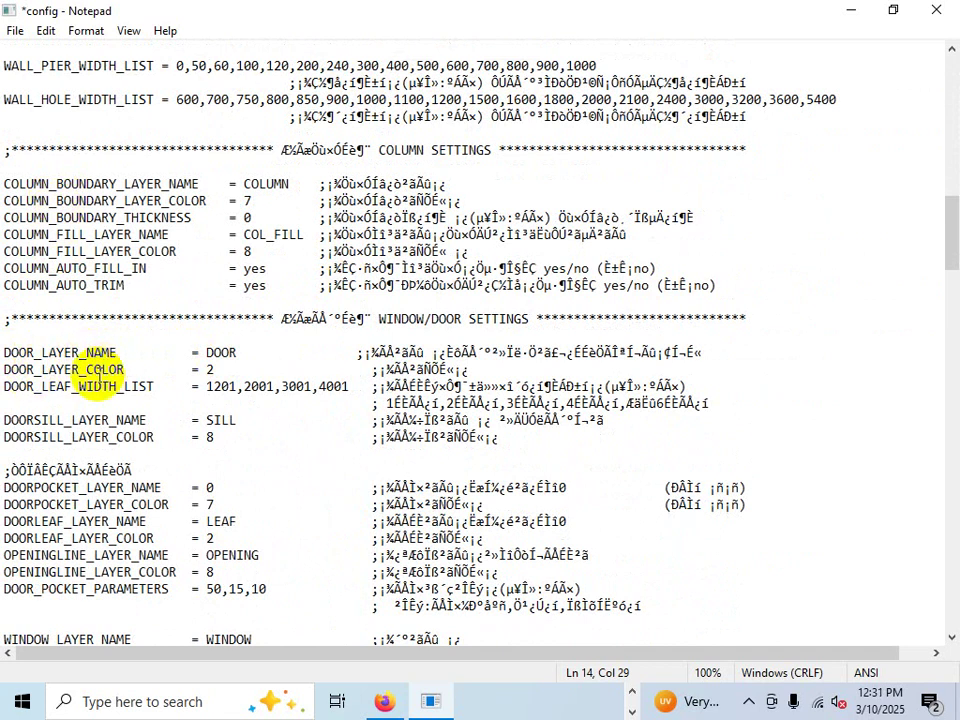
{"action": "scroll", "coordinate": [135, 362], "scroll_direction": "up", "scroll_amount": 7}
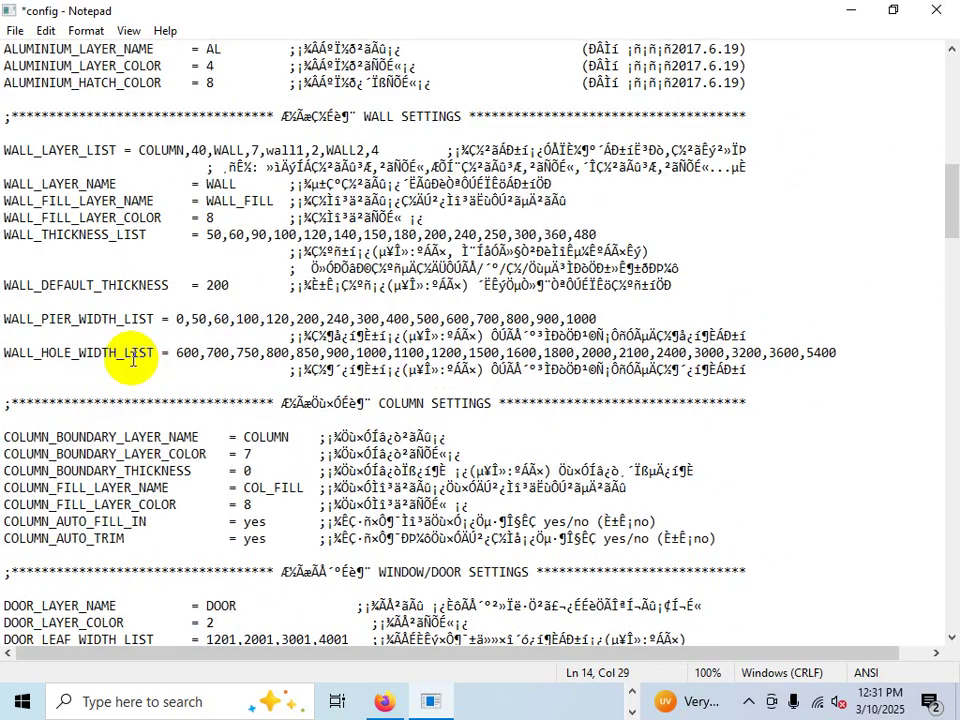
{"action": "scroll", "coordinate": [160, 360], "scroll_direction": "up", "scroll_amount": 12}
{"action": "scroll", "coordinate": [185, 300], "scroll_direction": "down", "scroll_amount": 11}
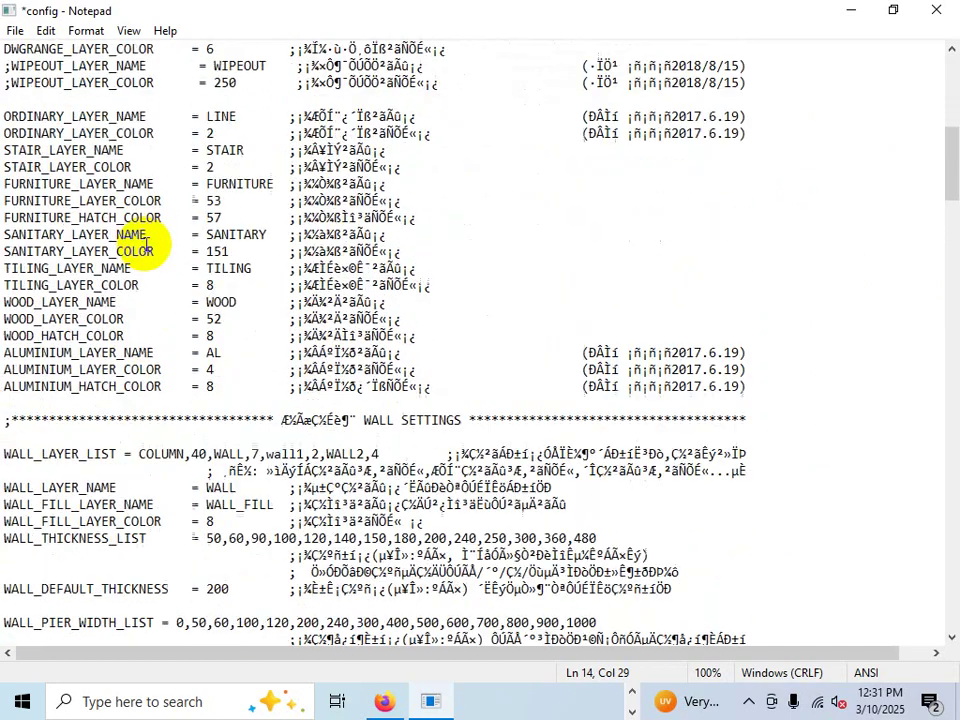
{"action": "scroll", "coordinate": [145, 255], "scroll_direction": "down", "scroll_amount": 8}
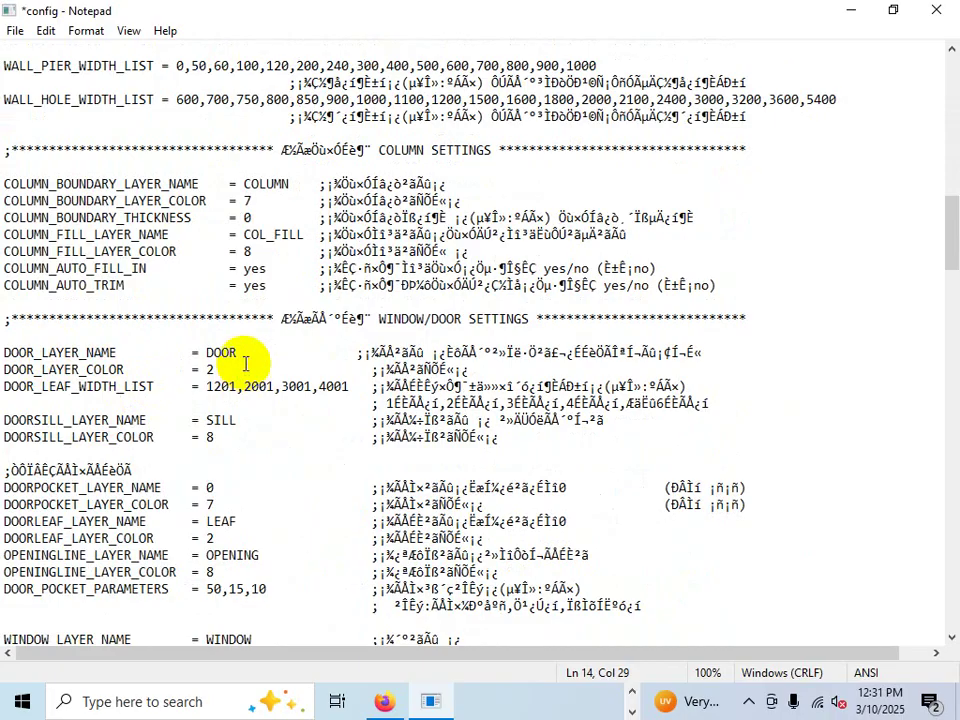
Step: Examine the DOOR_LAYER_NAME and DOOR_LAYER_COLOR entries in the window/door settings of the config file
{"action": "key", "text": "ctrl+1"}
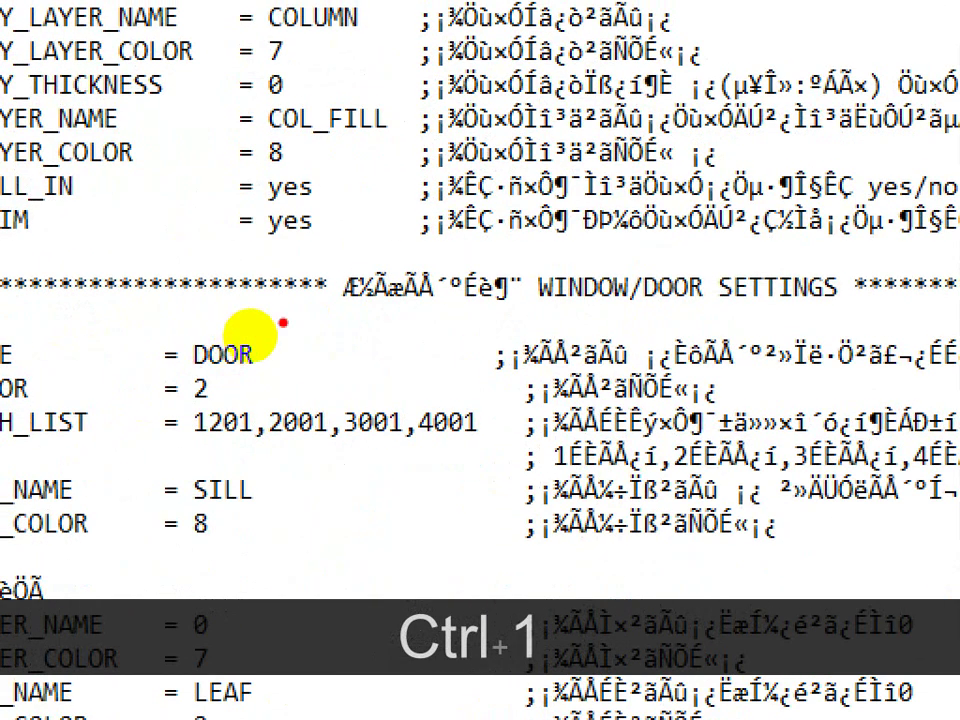
{"action": "mouse_move", "coordinate": [270, 332]}
{"action": "left_mouse_down"}
{"action": "mouse_move", "coordinate": [229, 336]}
{"action": "mouse_move", "coordinate": [193, 386]}
{"action": "mouse_move", "coordinate": [253, 358]}
{"action": "mouse_move", "coordinate": [225, 345]}
{"action": "left_mouse_up"}
{"action": "key", "text": "Escape"}
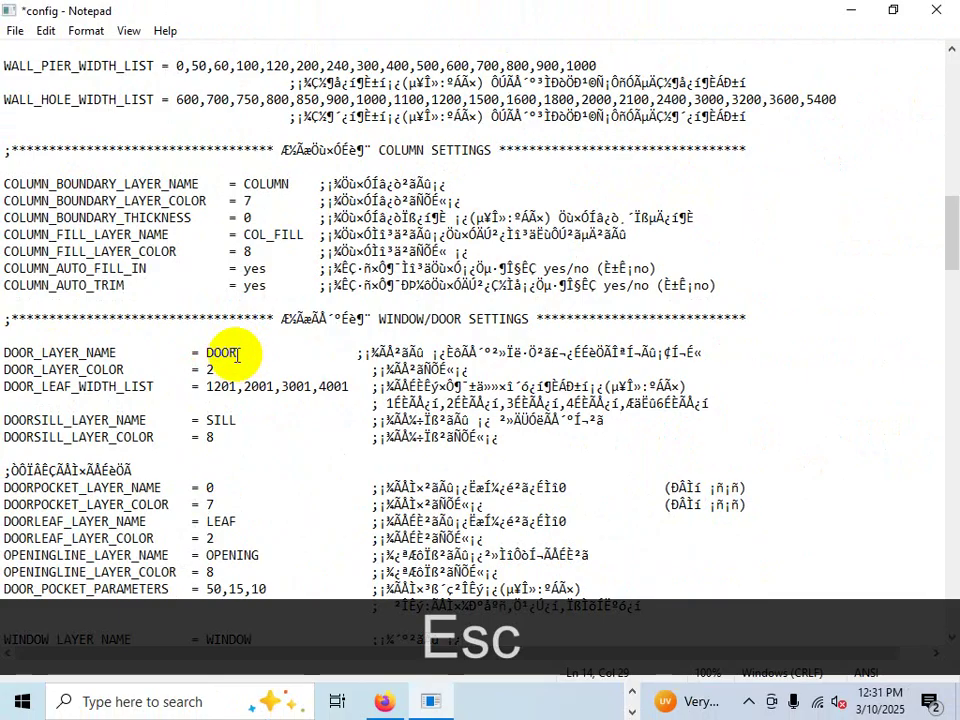
{"action": "left_click", "coordinate": [234, 354]}
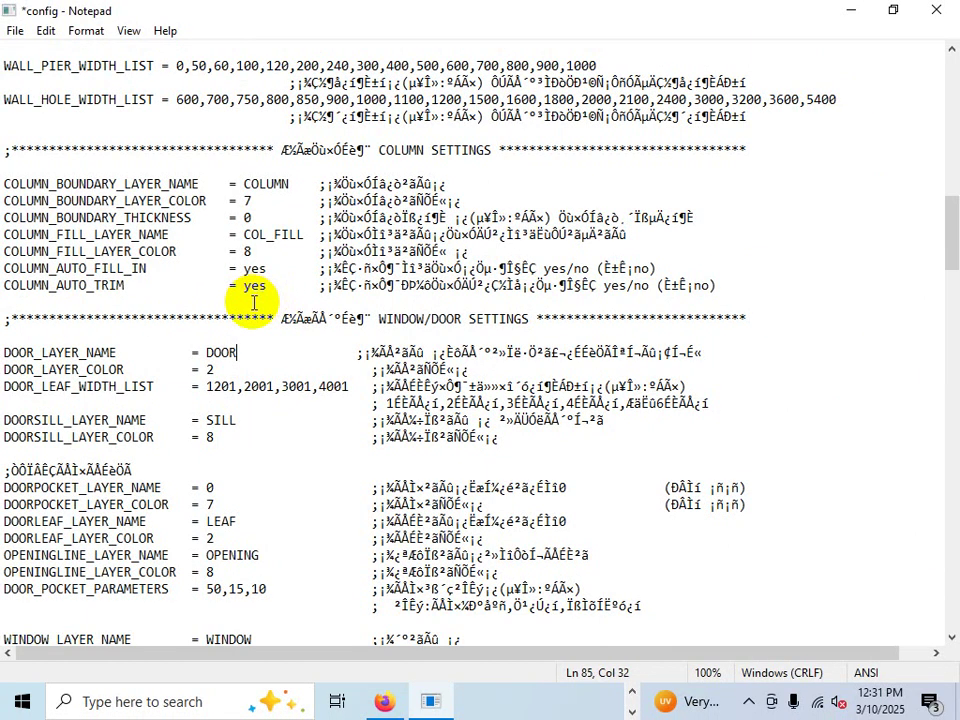
{"action": "scroll", "coordinate": [270, 380], "scroll_direction": "down", "scroll_amount": 3}
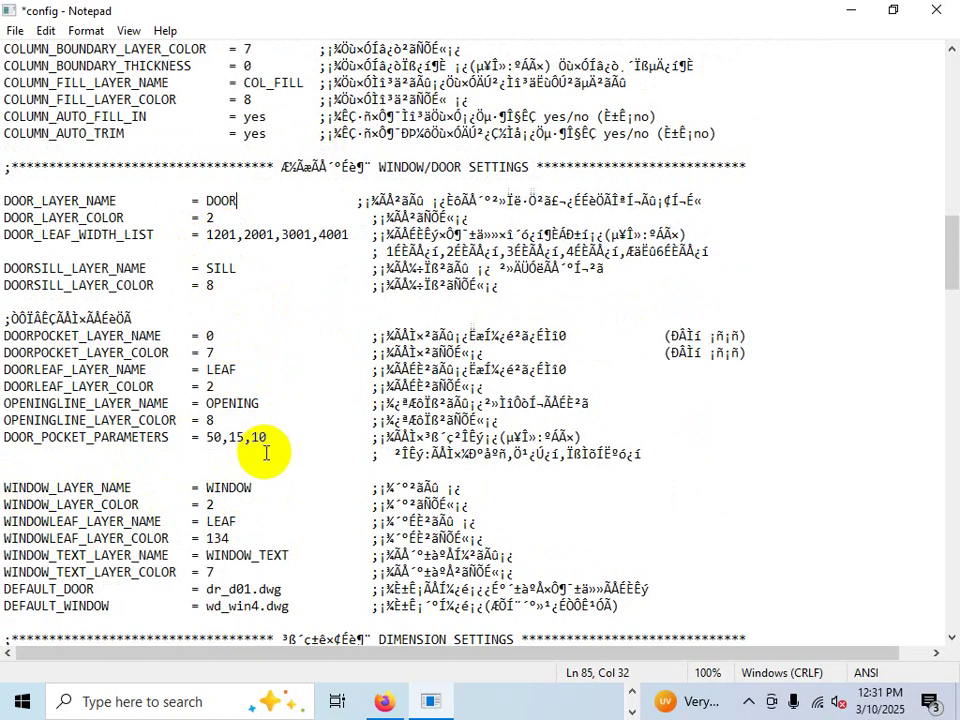
{"action": "key", "text": "ctrl+1"}
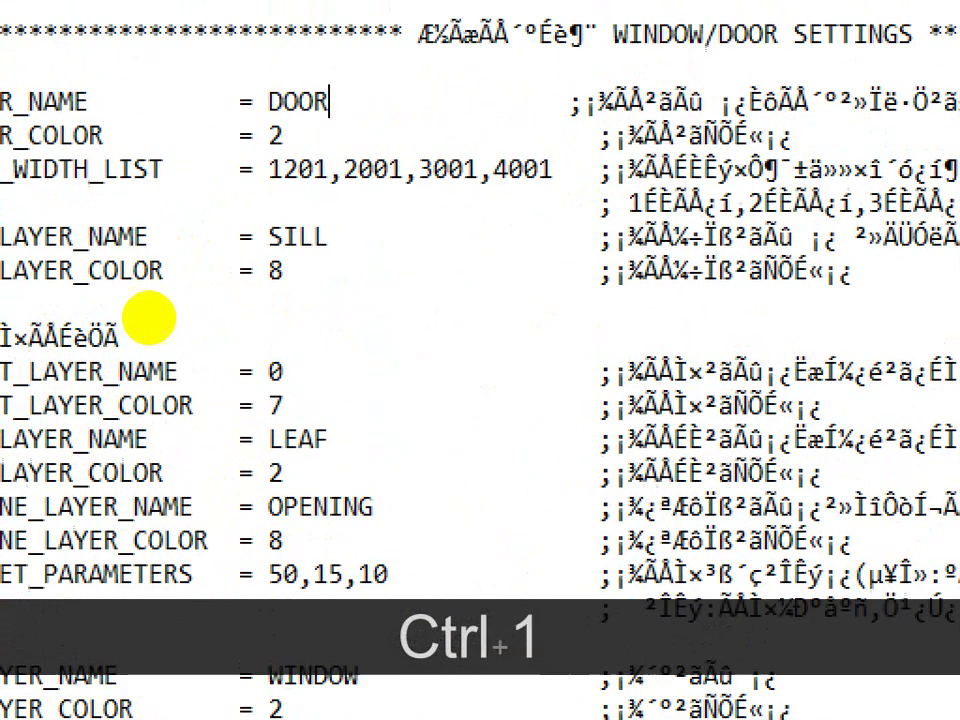
{"action": "left_click_drag", "start_coordinate": [62, 234], "coordinate": [280, 236]}
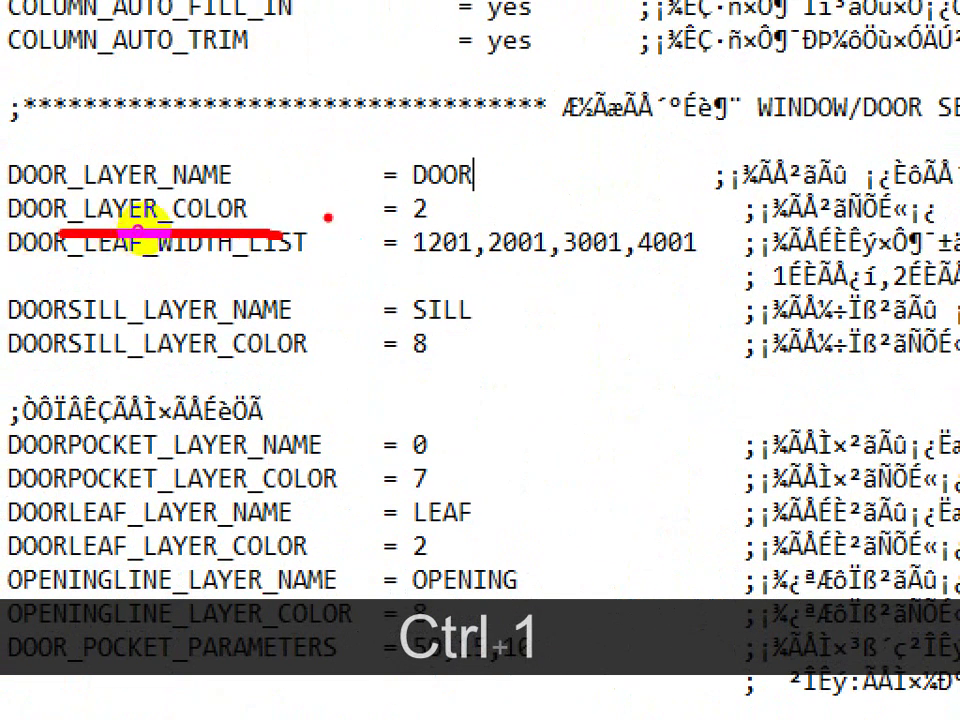
{"action": "mouse_move", "coordinate": [412, 191]}
{"action": "left_mouse_down"}
{"action": "mouse_move", "coordinate": [370, 212]}
{"action": "mouse_move", "coordinate": [395, 228]}
{"action": "mouse_move", "coordinate": [405, 178]}
{"action": "left_mouse_up"}
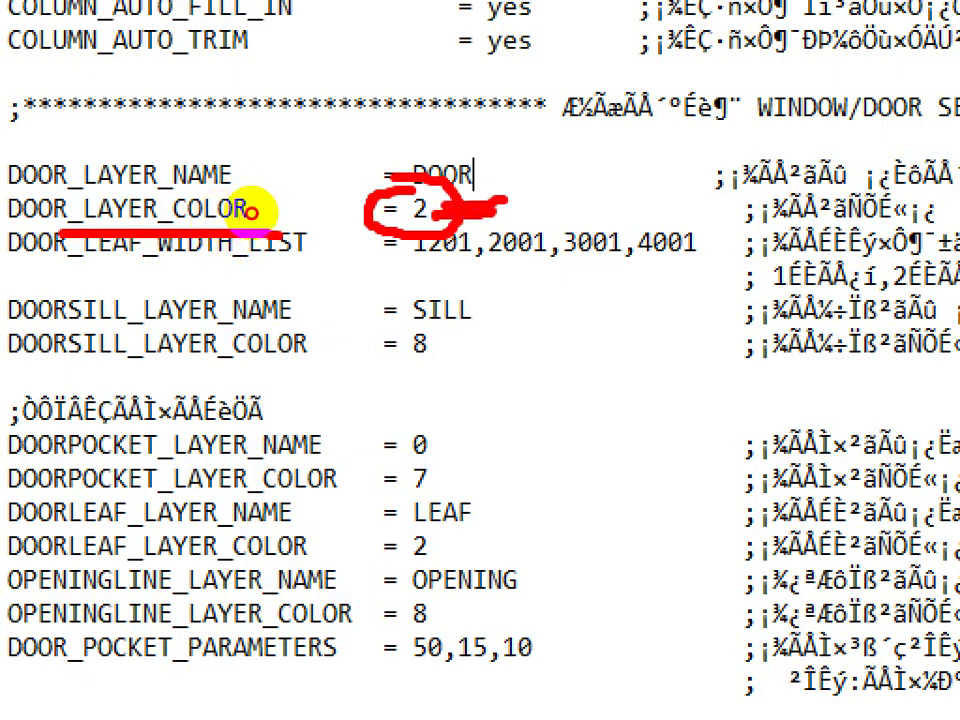
{"action": "key", "text": "ctrl+1"}
{"action": "key", "text": "Escape"}
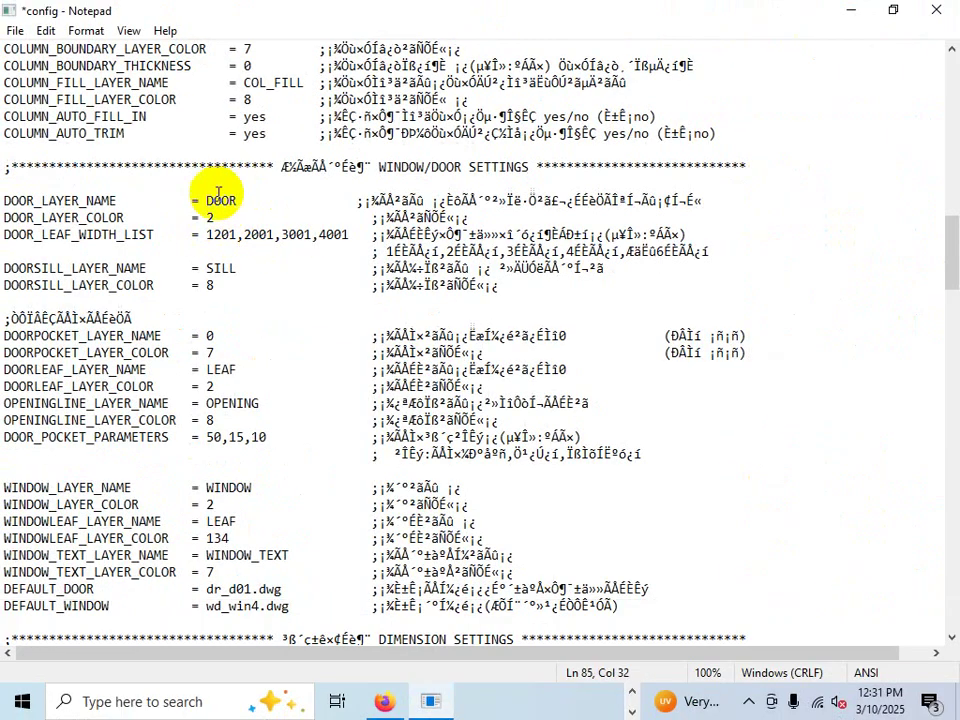
Step: Save the edited YQArch config file and close it to return to the drawing
{"action": "left_click", "coordinate": [15, 30]}
{"action": "left_click", "coordinate": [52, 115]}
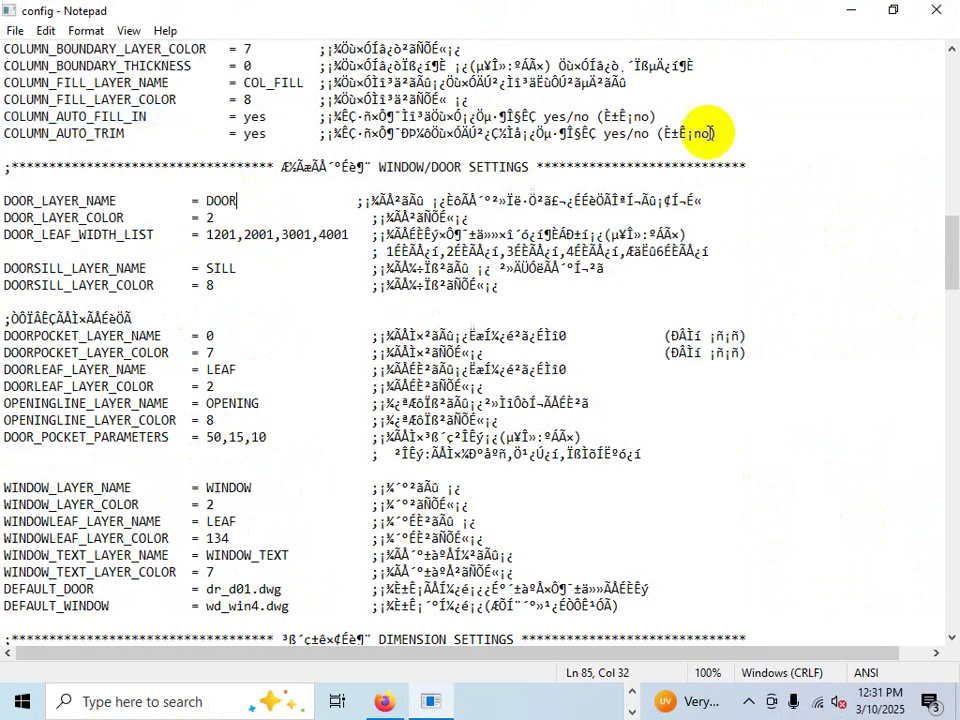
{"action": "left_click", "coordinate": [945, 12]}
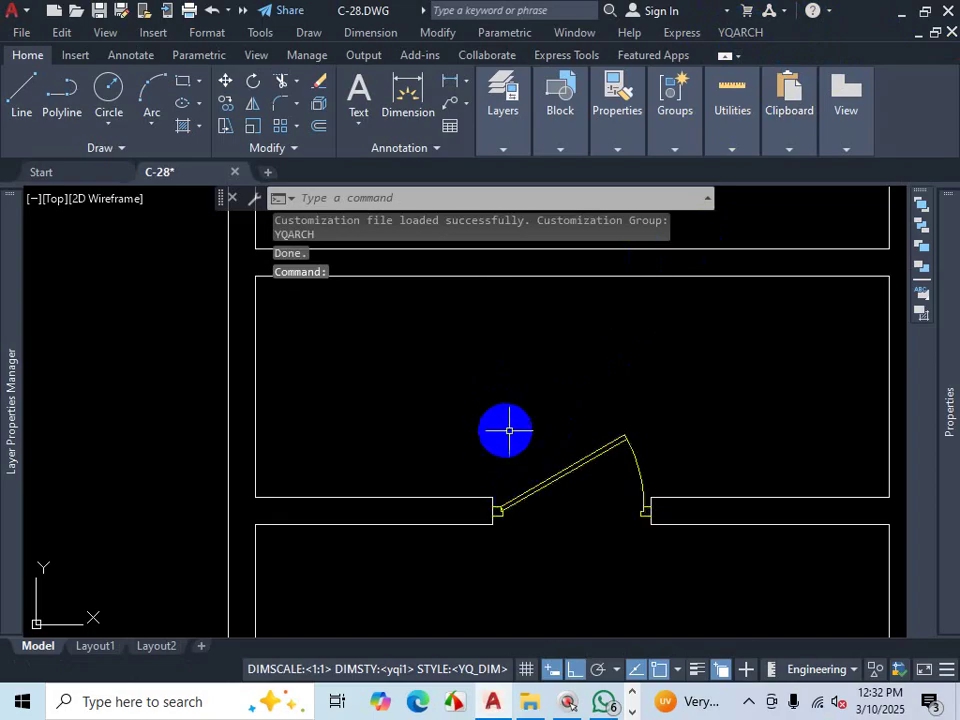
Step: Select the single door in the narrow room's lower wall to inspect it
{"action": "scroll", "coordinate": [541, 451], "scroll_direction": "down", "scroll_amount": 2}
{"action": "scroll", "coordinate": [605, 453], "scroll_direction": "up", "scroll_amount": 4}
{"action": "left_click", "coordinate": [605, 428]}
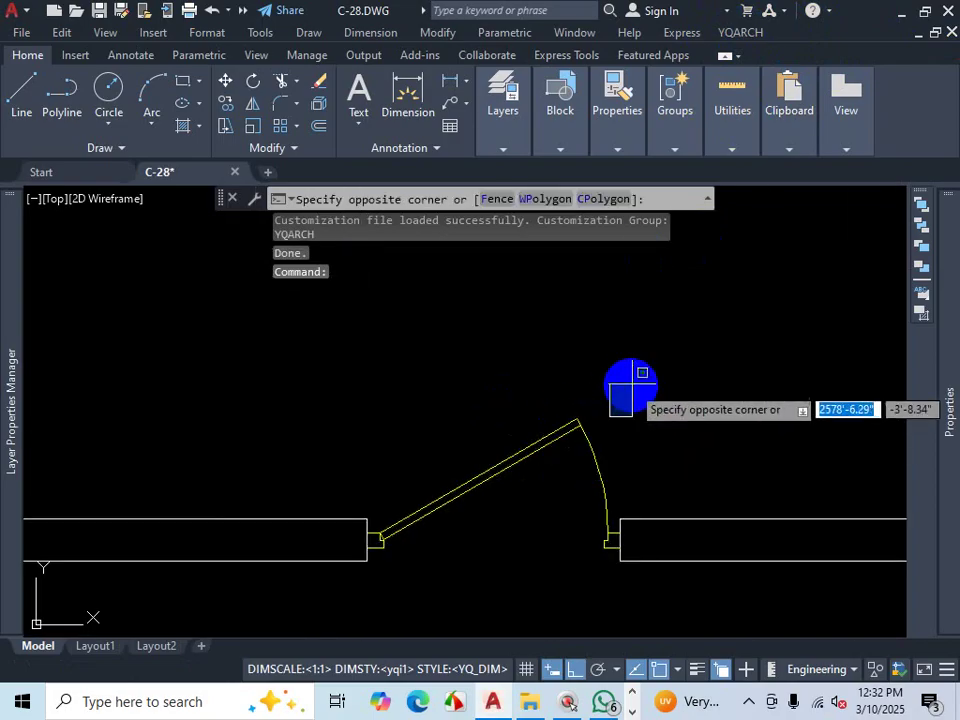
{"action": "scroll", "coordinate": [536, 417], "scroll_direction": "down", "scroll_amount": 3}
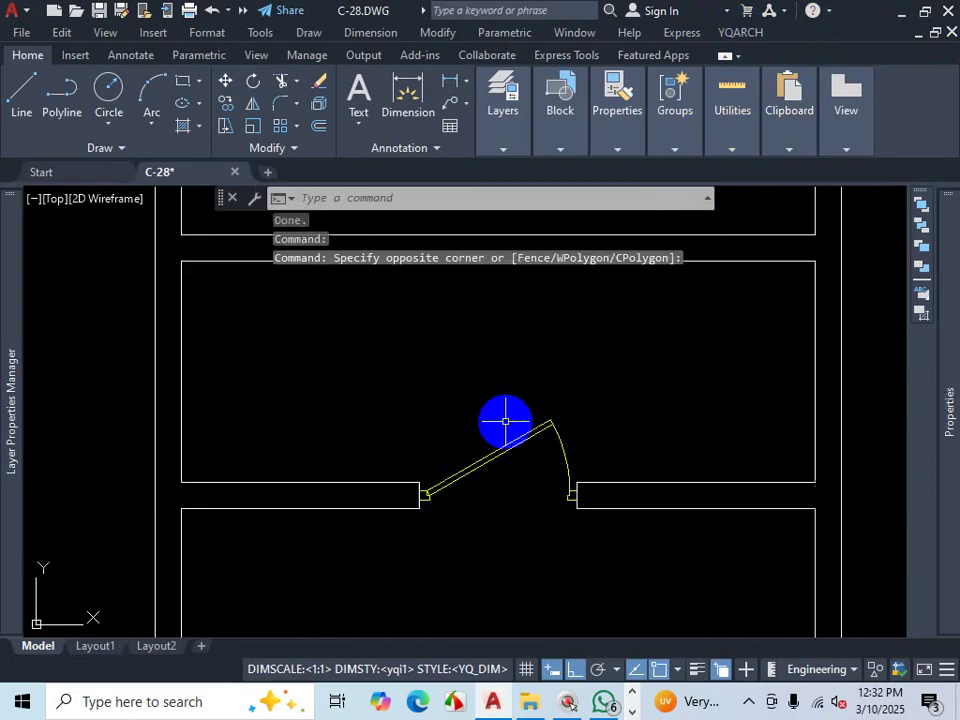
{"action": "scroll", "coordinate": [561, 426], "scroll_direction": "up", "scroll_amount": 3}
{"action": "left_click", "coordinate": [550, 398]}
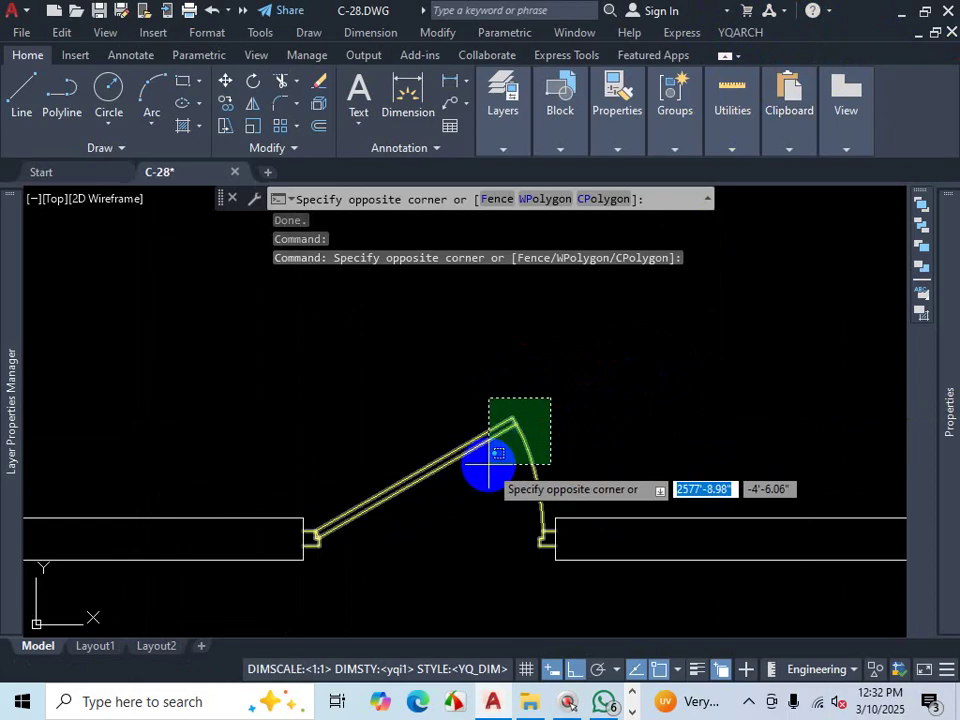
{"action": "left_click", "coordinate": [489, 461]}
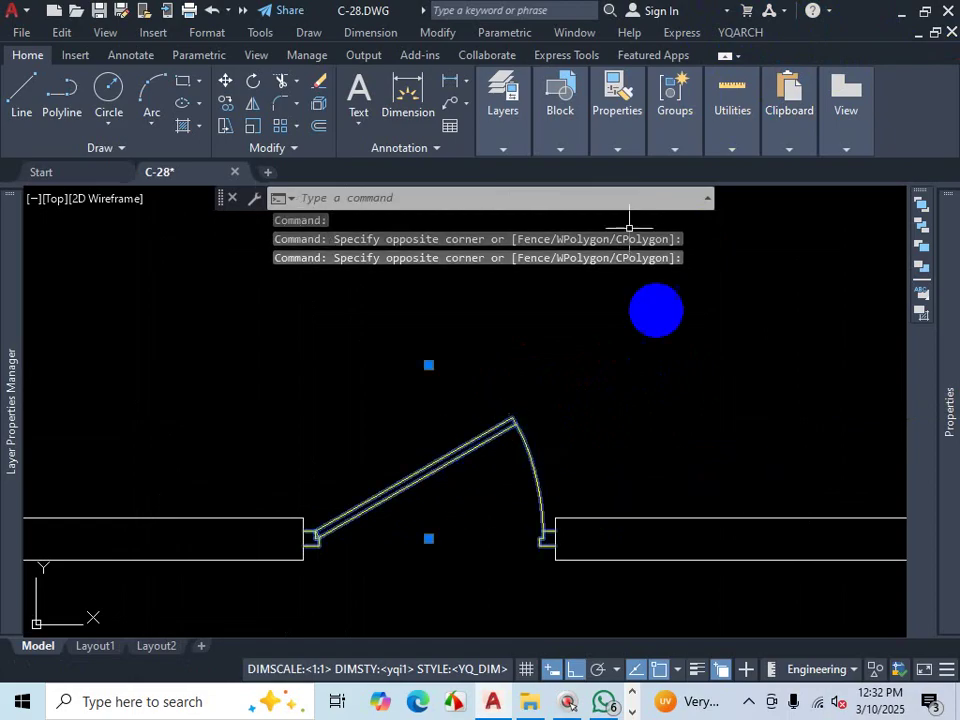
{"action": "left_click", "coordinate": [748, 700]}
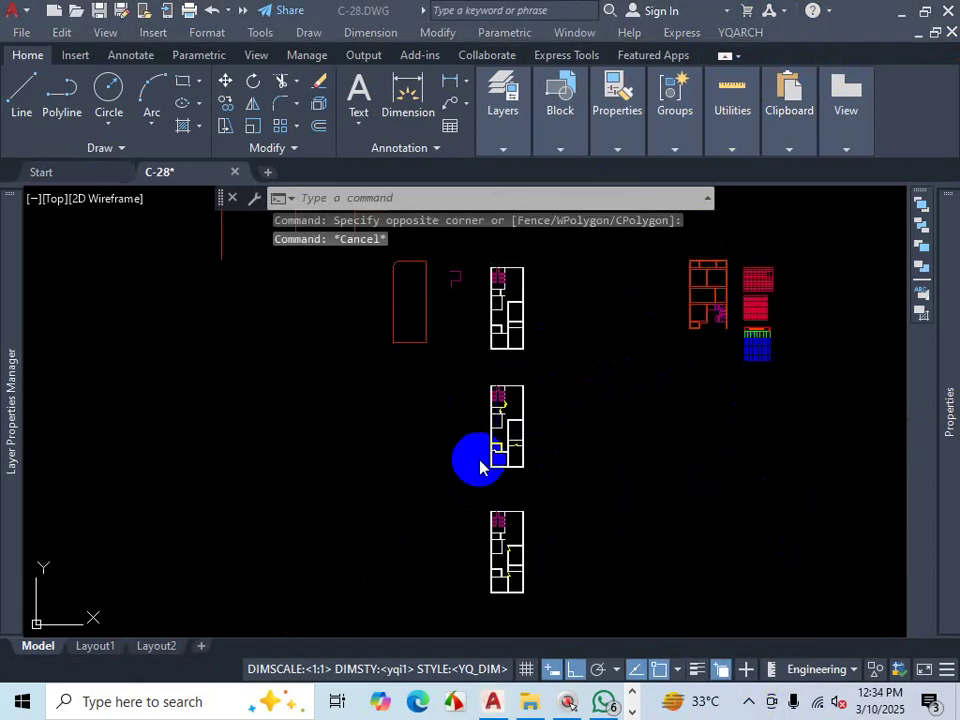
Step: Select the single door of the small room below the staircase in the middle plan copy to inspect it, and clear the selection
{"action": "scroll", "coordinate": [531, 375], "scroll_direction": "up", "scroll_amount": 6}
{"action": "scroll", "coordinate": [540, 400], "scroll_direction": "up", "scroll_amount": 2}
{"action": "scroll", "coordinate": [568, 440], "scroll_direction": "down", "scroll_amount": 4}
{"action": "key", "text": "Escape"}
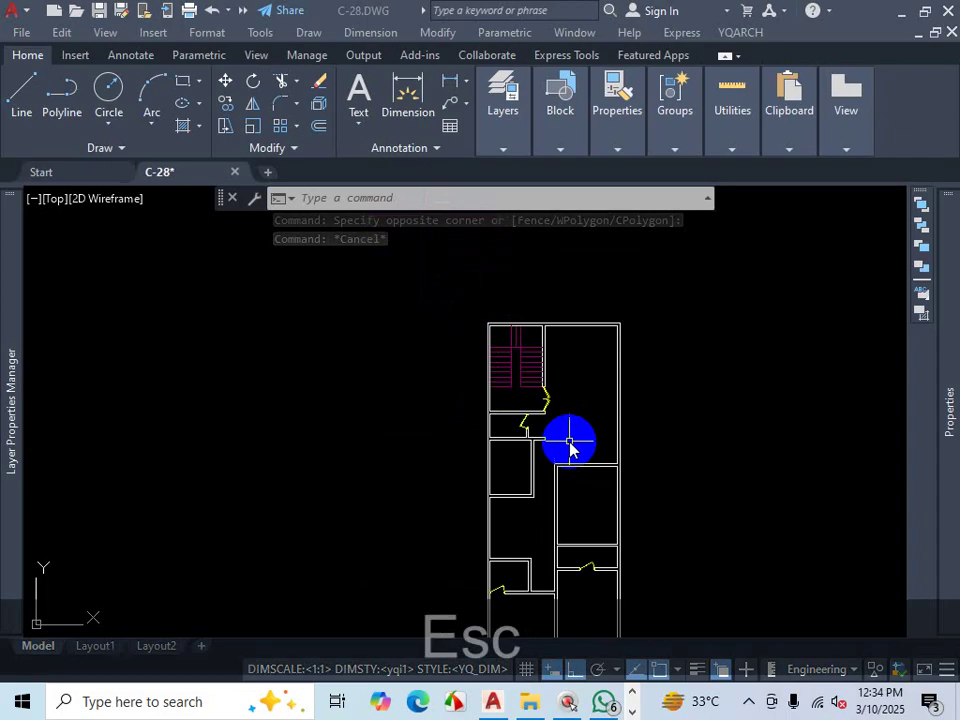
{"action": "scroll", "coordinate": [560, 395], "scroll_direction": "up", "scroll_amount": 6}
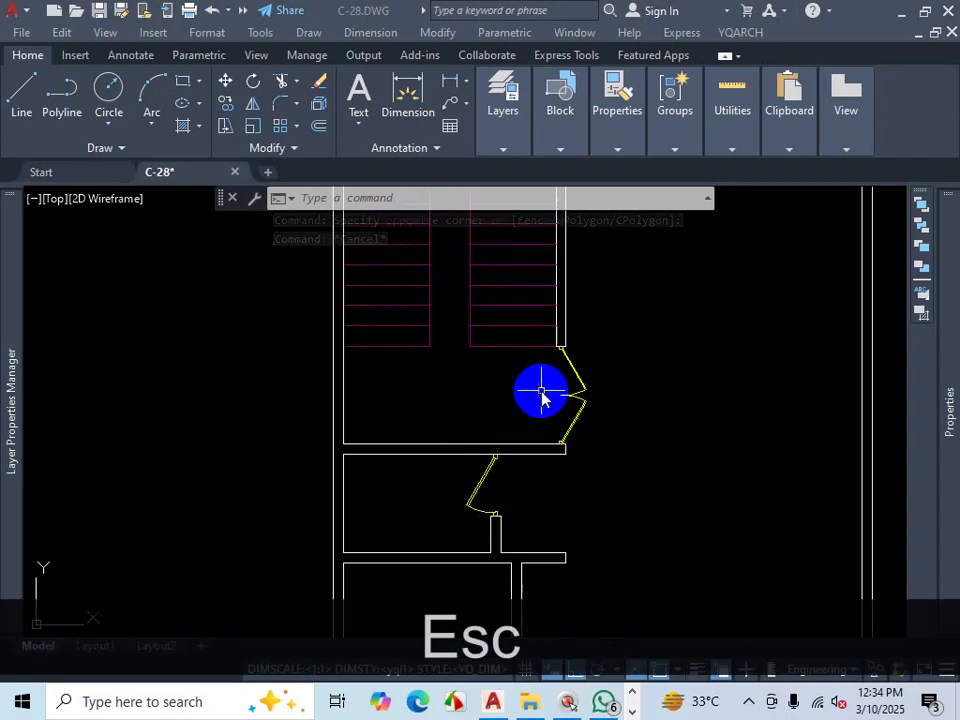
{"action": "left_click", "coordinate": [489, 473]}
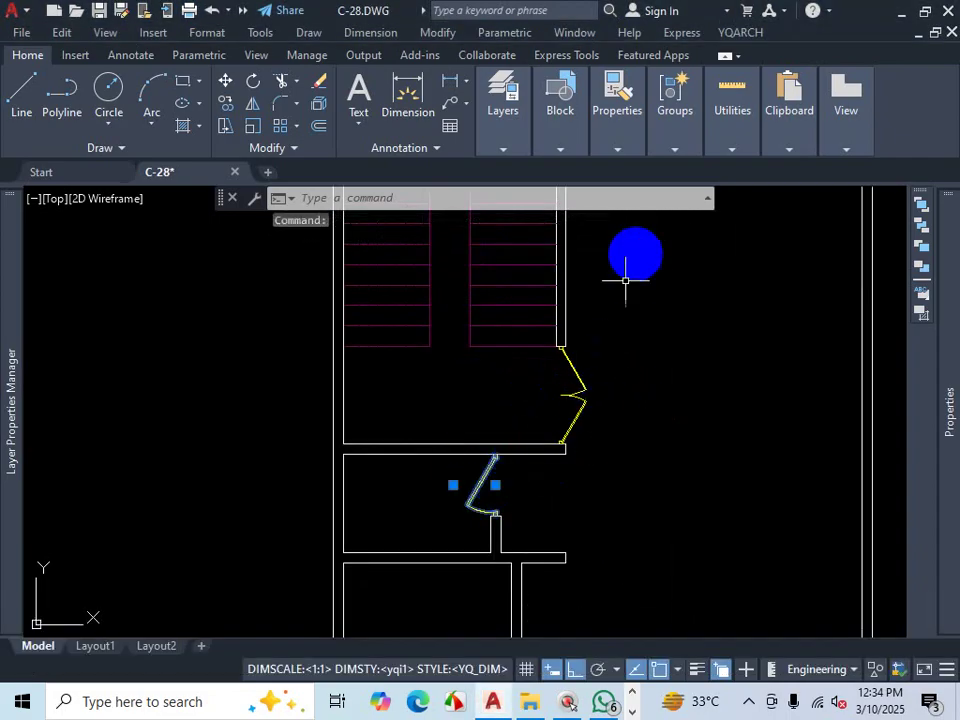
{"action": "scroll", "coordinate": [638, 381], "scroll_direction": "down", "scroll_amount": 10}
{"action": "scroll", "coordinate": [640, 386], "scroll_direction": "up", "scroll_amount": 6}
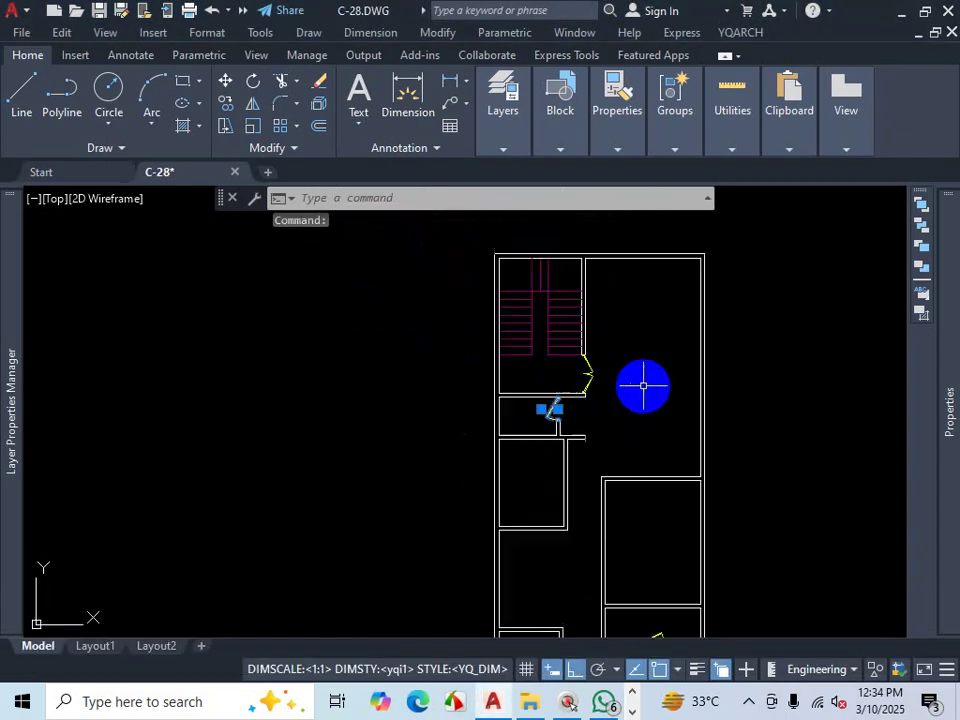
{"action": "scroll", "coordinate": [620, 420], "scroll_direction": "down", "scroll_amount": 2}
{"action": "key", "text": "Escape"}
Step: Examine the upper plan copy without doors and open the list of drawing layers
{"action": "scroll", "coordinate": [635, 448], "scroll_direction": "down", "scroll_amount": 6}
{"action": "scroll", "coordinate": [643, 456], "scroll_direction": "up", "scroll_amount": 6}
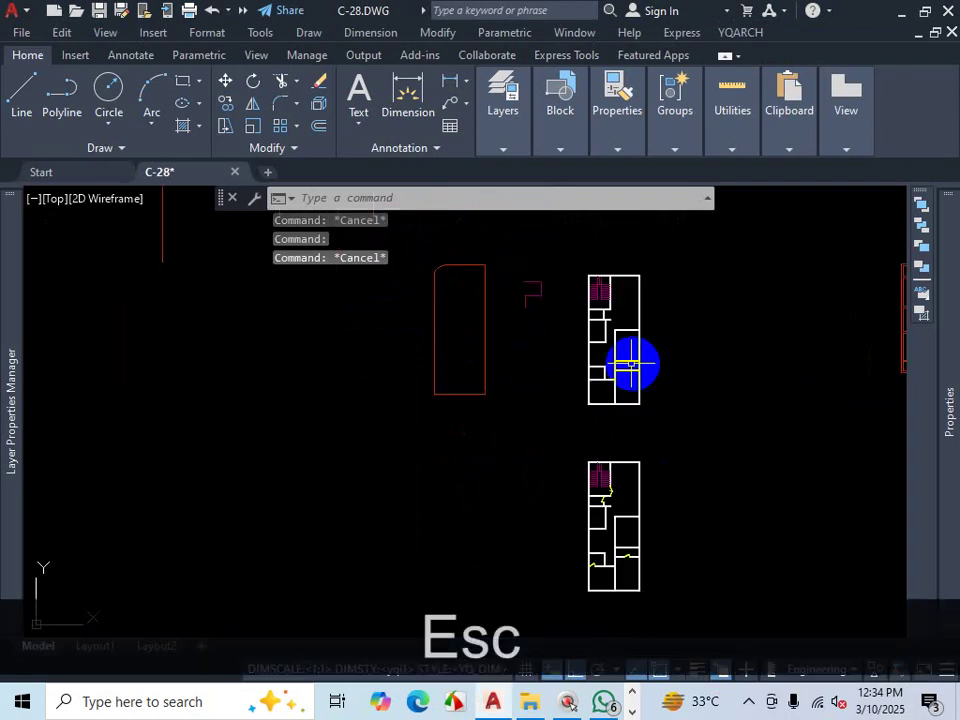
{"action": "scroll", "coordinate": [618, 281], "scroll_direction": "down", "scroll_amount": 4}
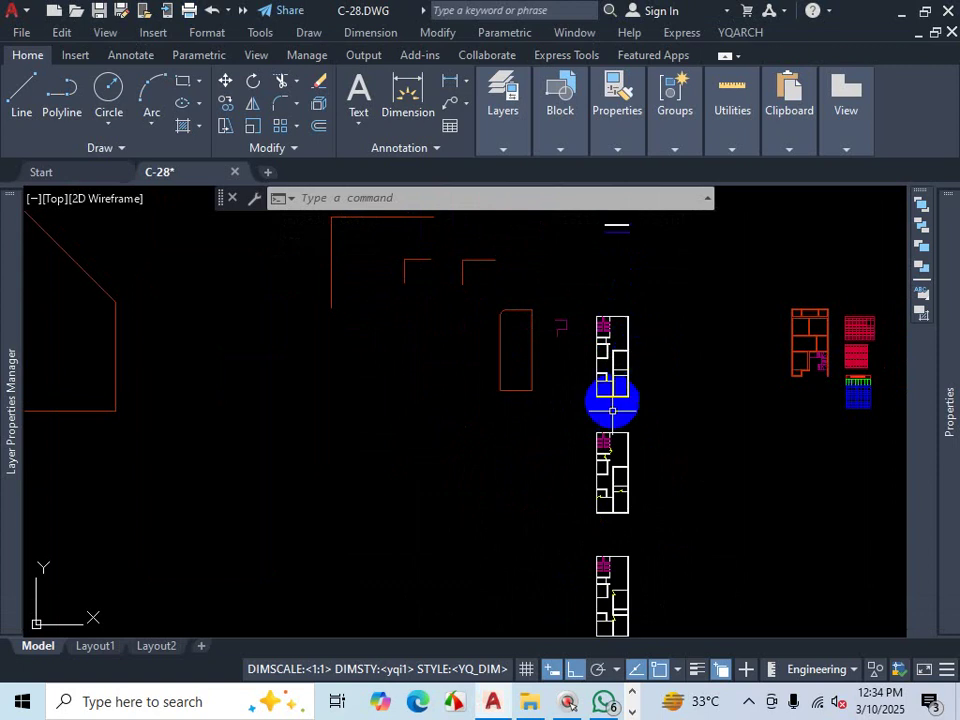
{"action": "scroll", "coordinate": [628, 332], "scroll_direction": "up", "scroll_amount": 3}
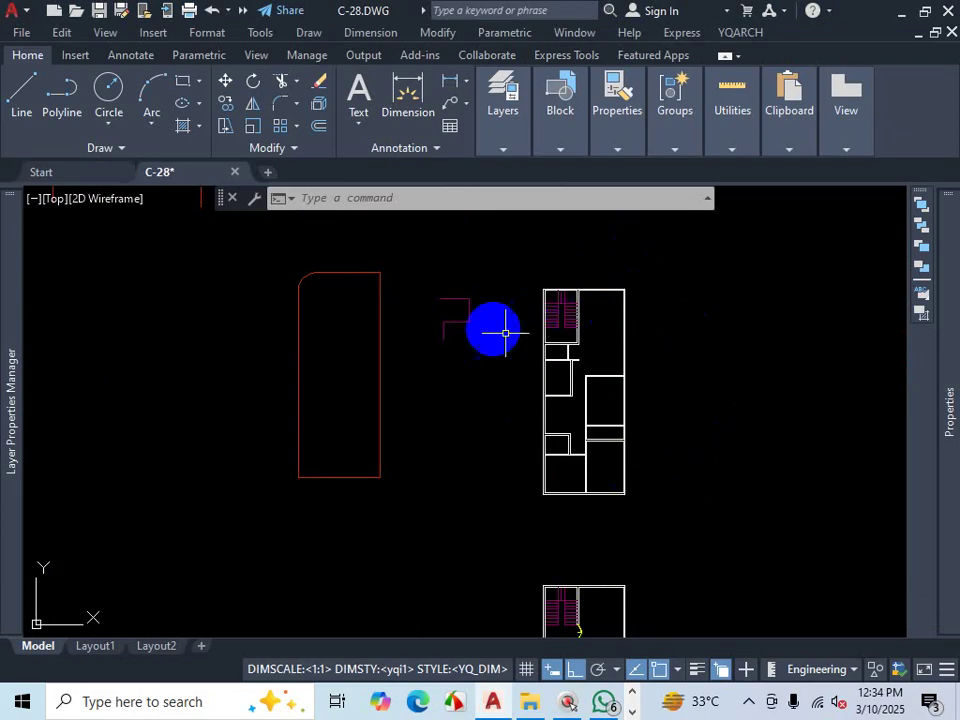
{"action": "scroll", "coordinate": [650, 350], "scroll_direction": "up", "scroll_amount": 4}
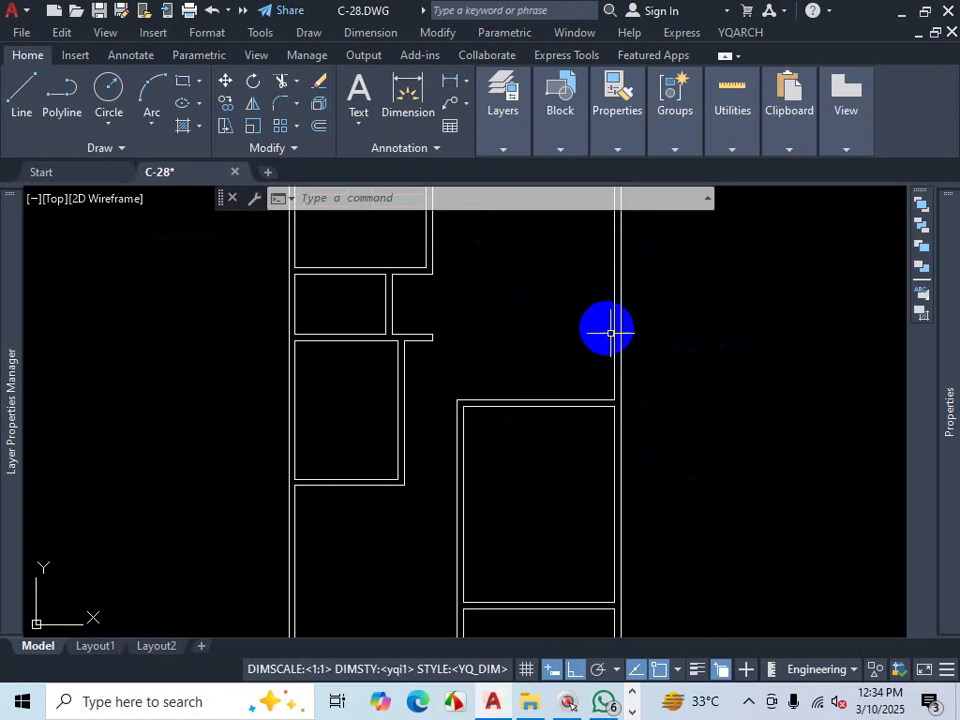
{"action": "scroll", "coordinate": [626, 373], "scroll_direction": "down", "scroll_amount": 2}
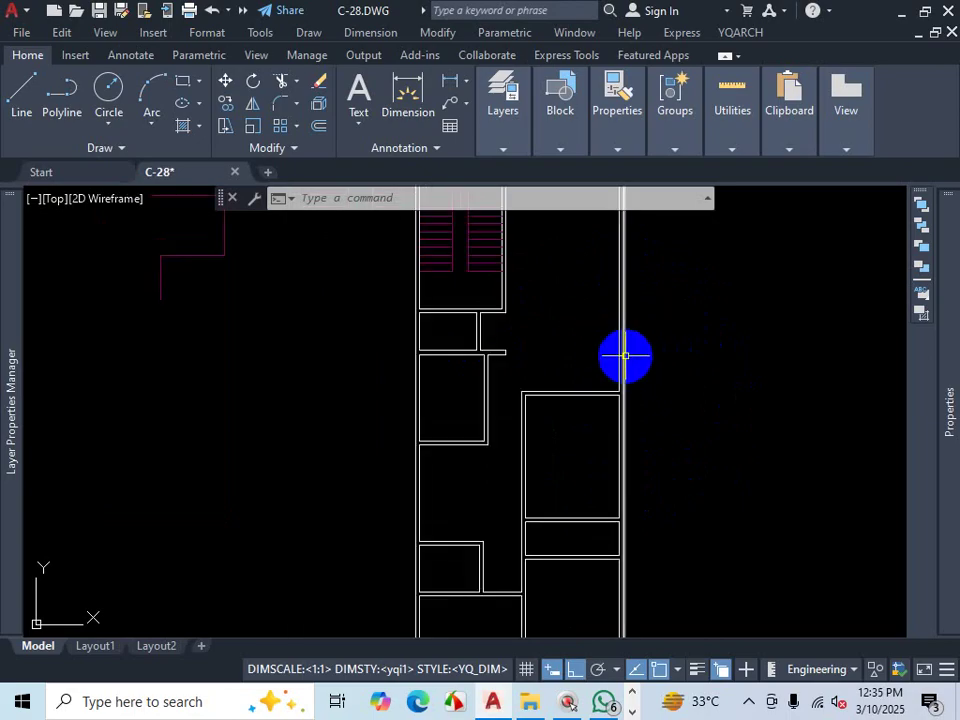
{"action": "left_click", "coordinate": [504, 149]}
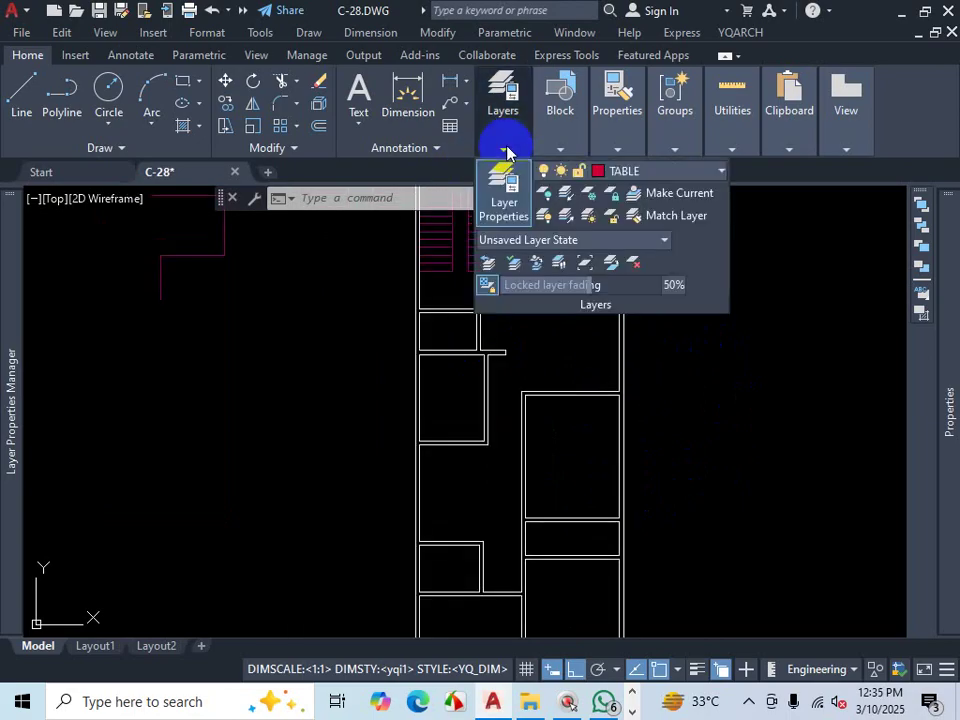
{"action": "left_click", "coordinate": [668, 172]}
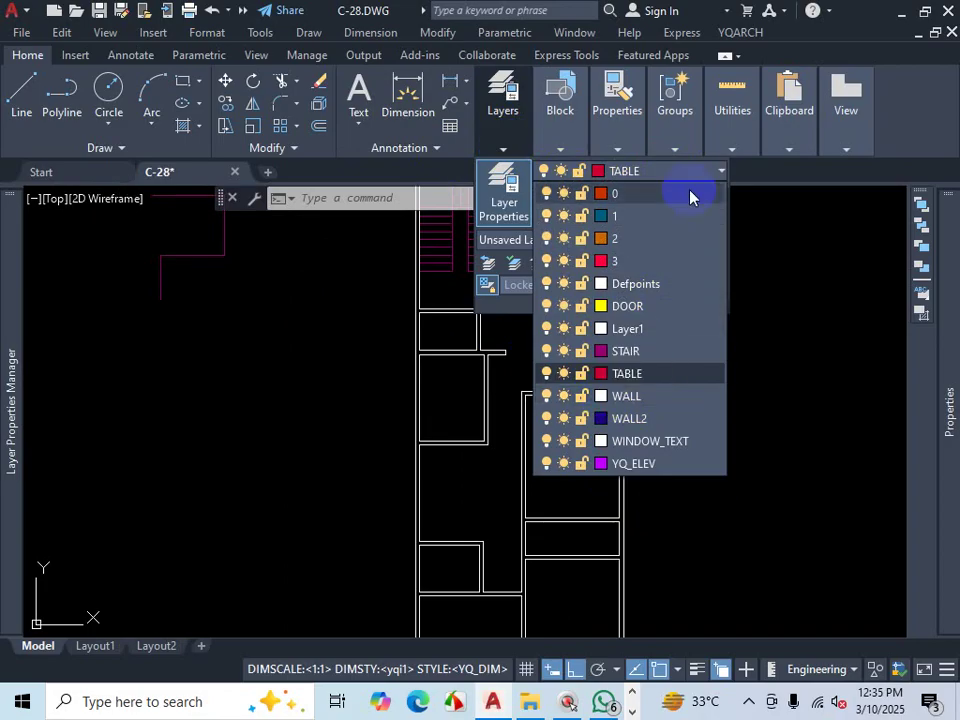
Step: Open the YQArch user preferences configuration file from the system setup options
{"action": "left_click", "coordinate": [733, 33]}
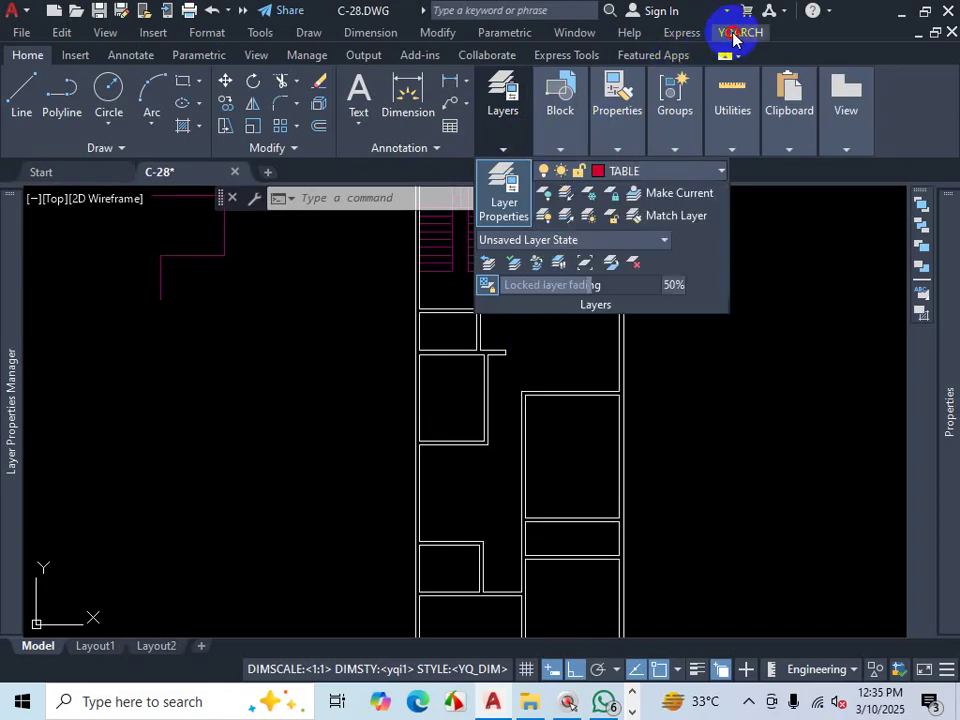
{"action": "left_click", "coordinate": [734, 31]}
{"action": "mouse_move", "coordinate": [800, 92]}
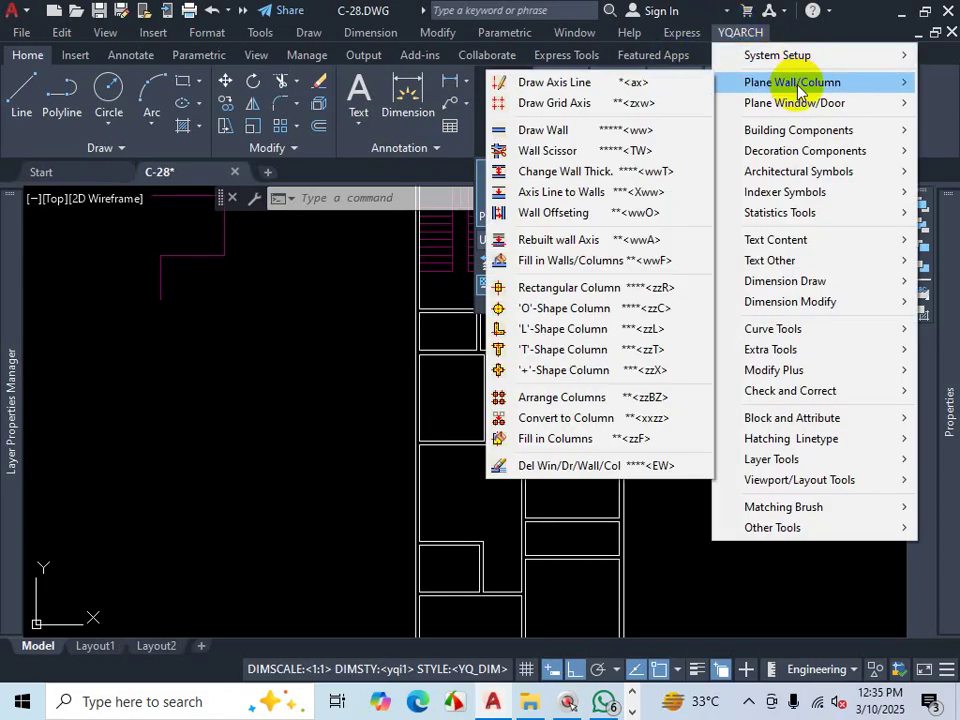
{"action": "mouse_move", "coordinate": [797, 56]}
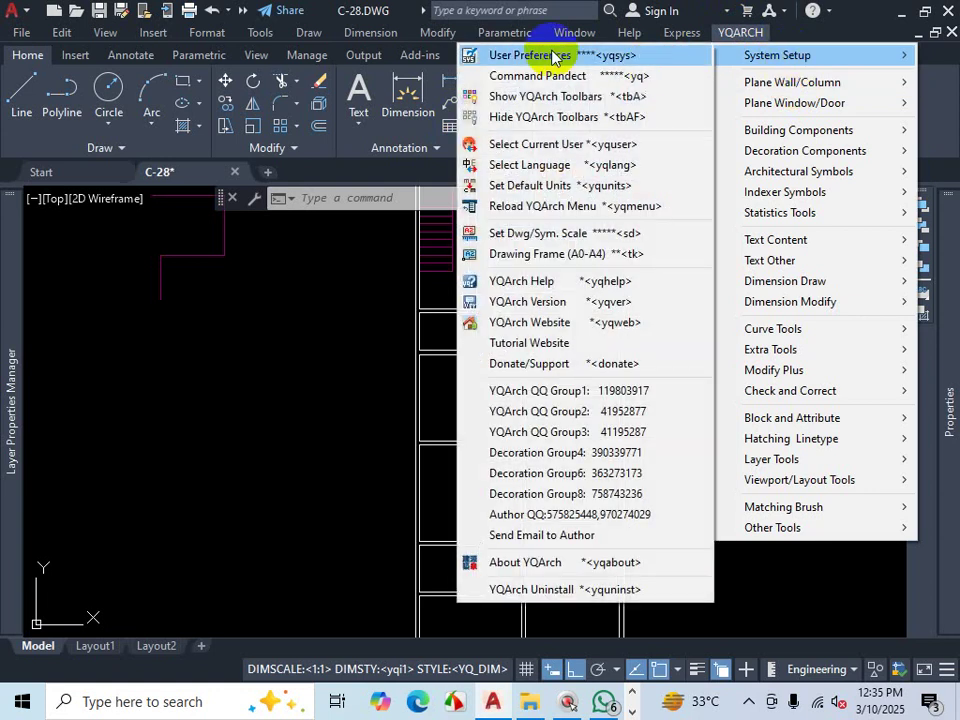
{"action": "left_click", "coordinate": [530, 56]}
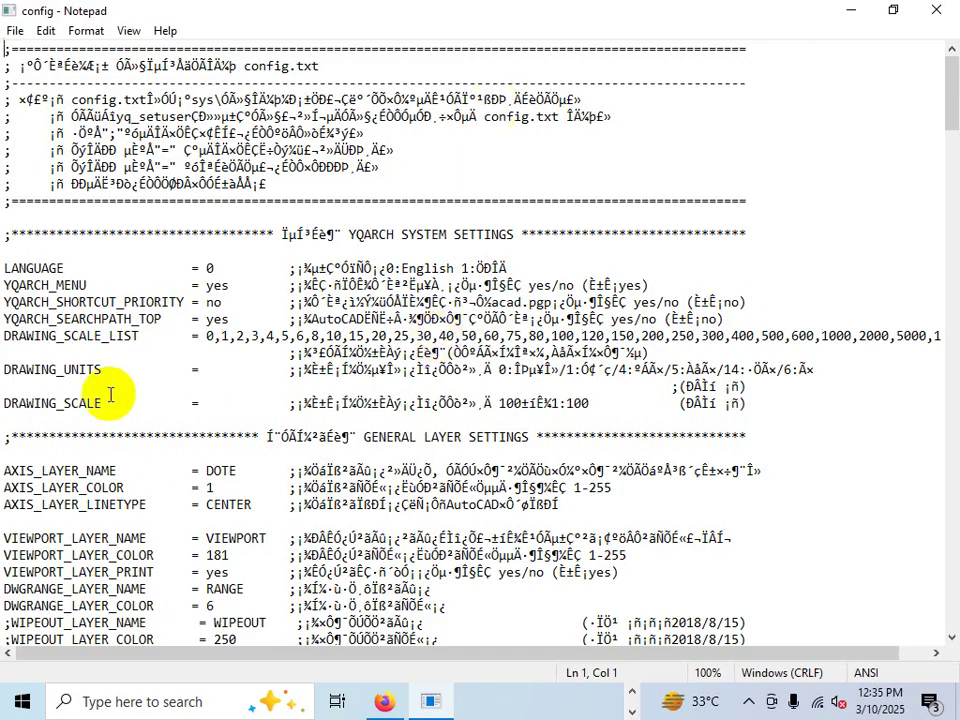
Step: Review the general layer, wall, column and window/door settings in the config file and close it
{"action": "scroll", "coordinate": [120, 390], "scroll_direction": "down", "scroll_amount": 6}
{"action": "scroll", "coordinate": [136, 390], "scroll_direction": "down", "scroll_amount": 5}
{"action": "scroll", "coordinate": [135, 400], "scroll_direction": "down", "scroll_amount": 5}
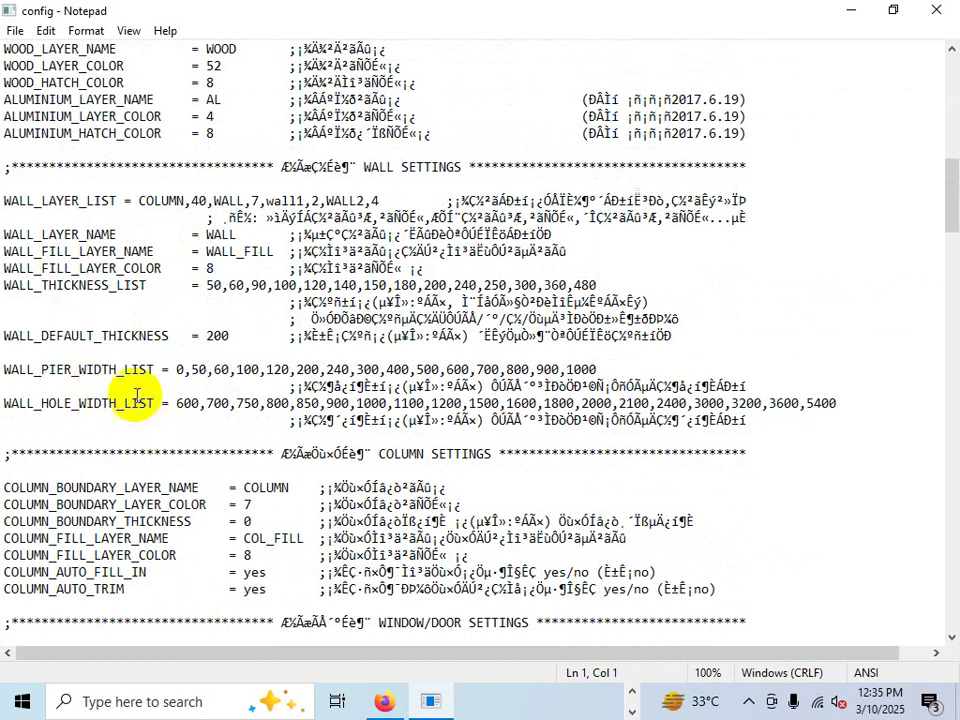
{"action": "scroll", "coordinate": [137, 388], "scroll_direction": "up", "scroll_amount": 16}
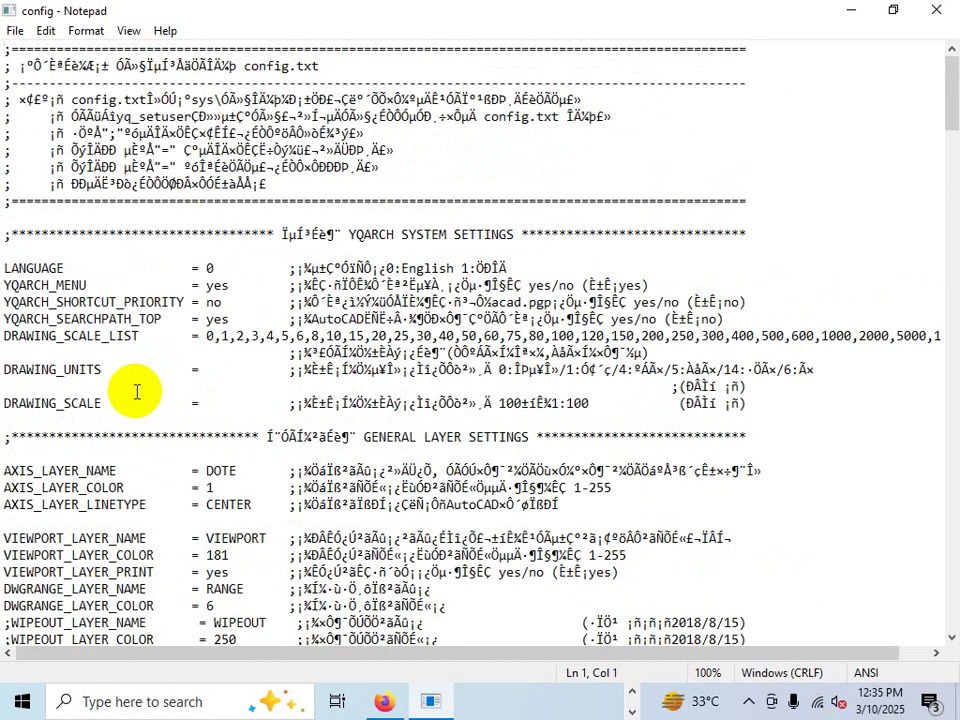
{"action": "scroll", "coordinate": [137, 390], "scroll_direction": "down", "scroll_amount": 14}
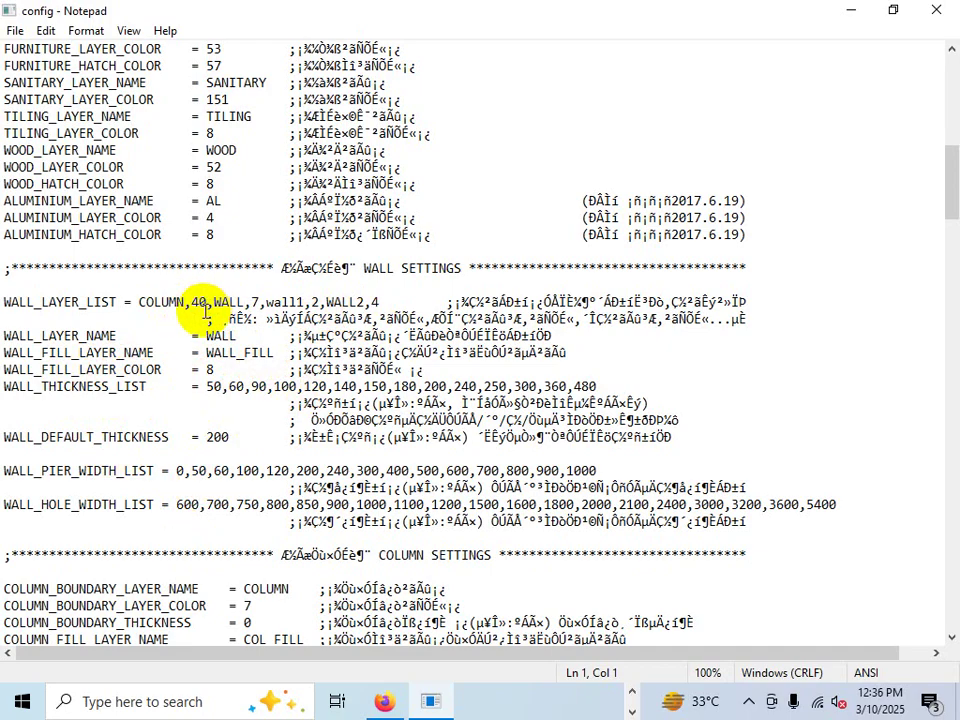
{"action": "scroll", "coordinate": [199, 313], "scroll_direction": "down", "scroll_amount": 11}
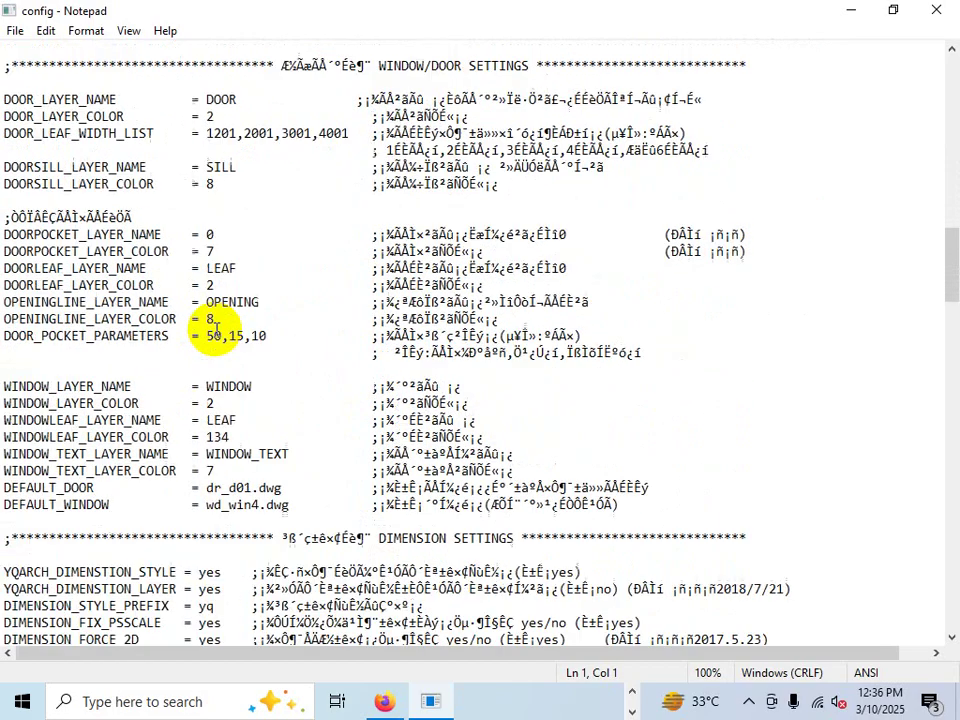
{"action": "scroll", "coordinate": [215, 328], "scroll_direction": "up", "scroll_amount": 8}
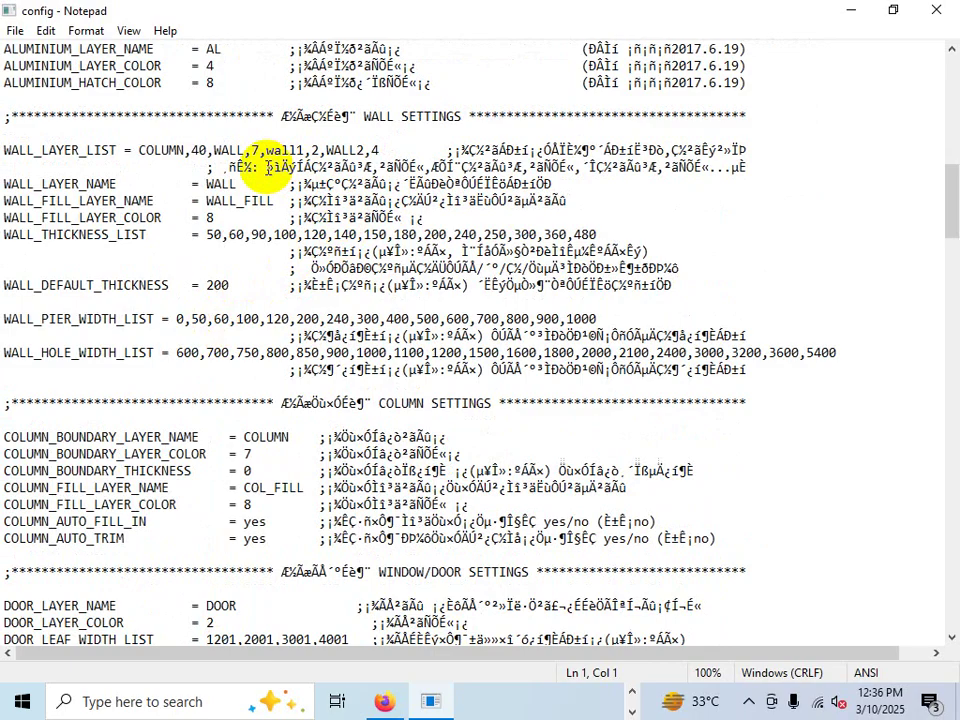
{"action": "left_click", "coordinate": [855, 11]}
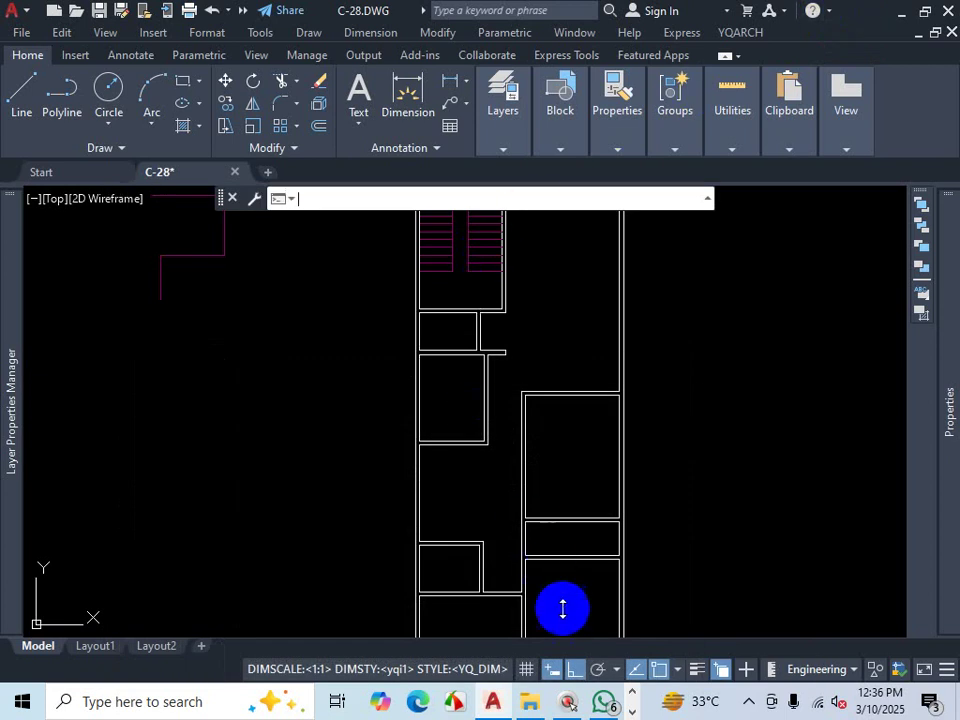
{"action": "left_click", "coordinate": [632, 711]}
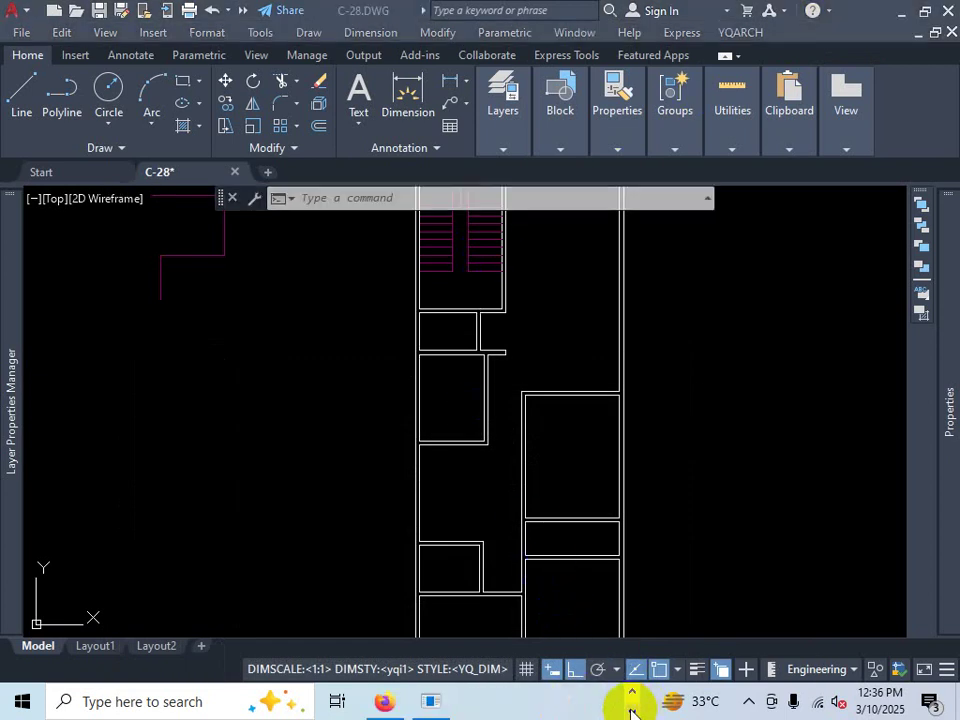
{"action": "left_click", "coordinate": [430, 703]}
{"action": "left_click", "coordinate": [946, 12]}
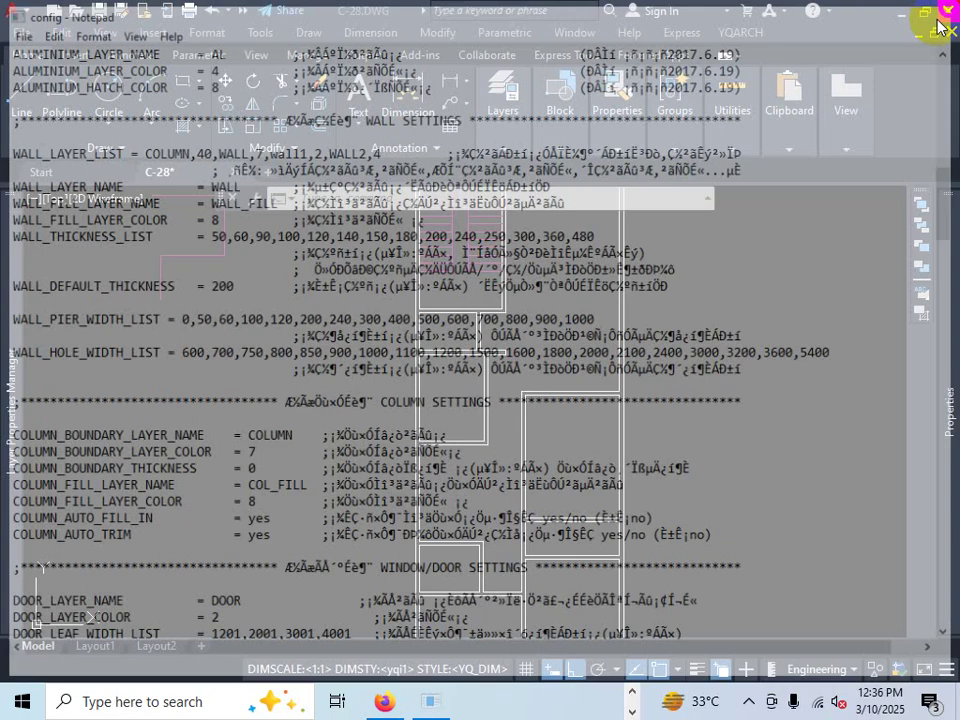
{"action": "key", "text": "Escape"}
Step: Change the WALL layer's color to index color 240
{"action": "scroll", "coordinate": [625, 412], "scroll_direction": "down", "scroll_amount": 5}
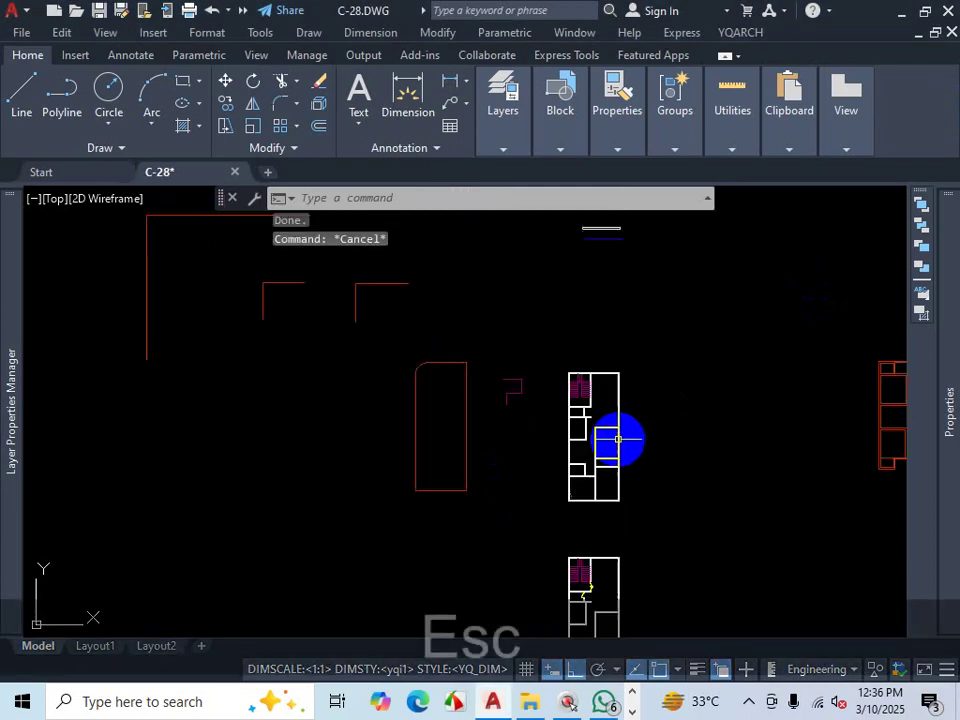
{"action": "scroll", "coordinate": [626, 418], "scroll_direction": "up", "scroll_amount": 3}
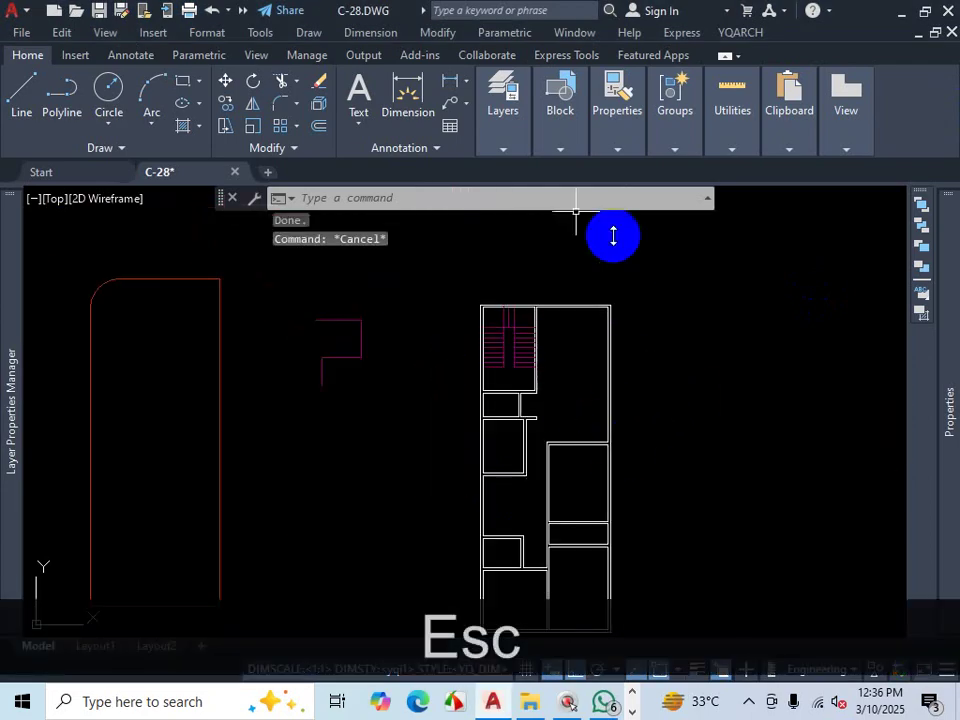
{"action": "left_click", "coordinate": [502, 150]}
{"action": "left_click", "coordinate": [677, 174]}
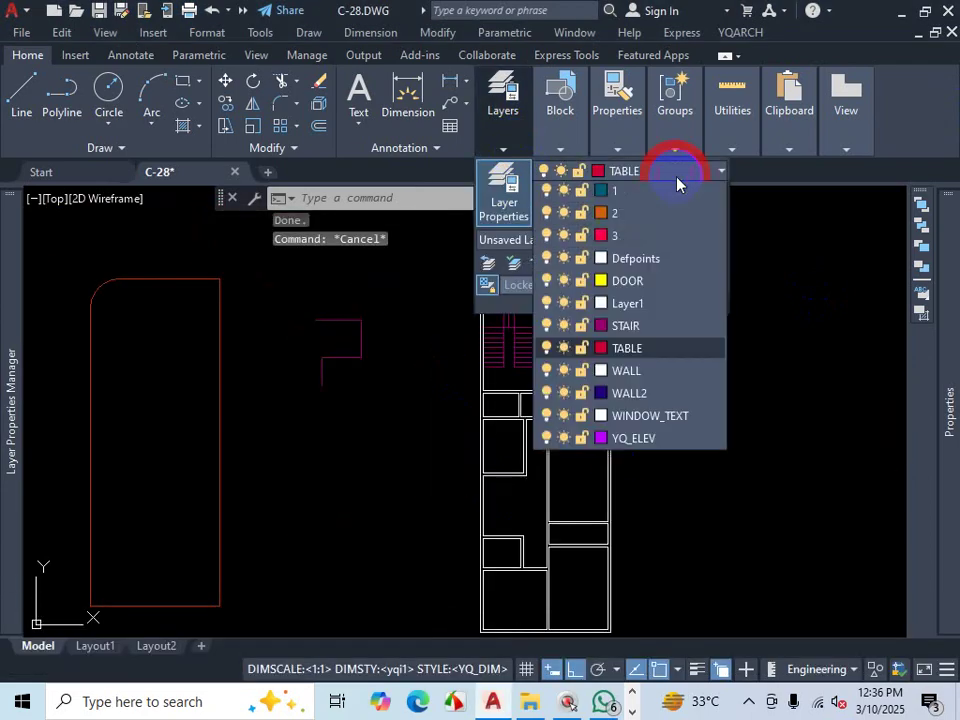
{"action": "left_click", "coordinate": [599, 400]}
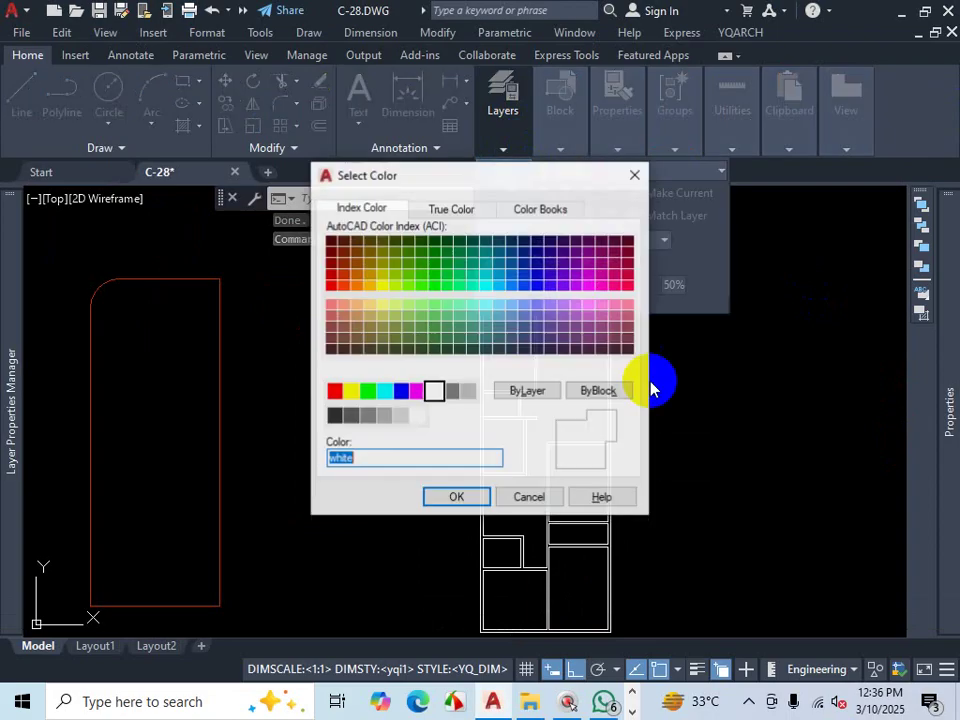
{"action": "left_click", "coordinate": [628, 285]}
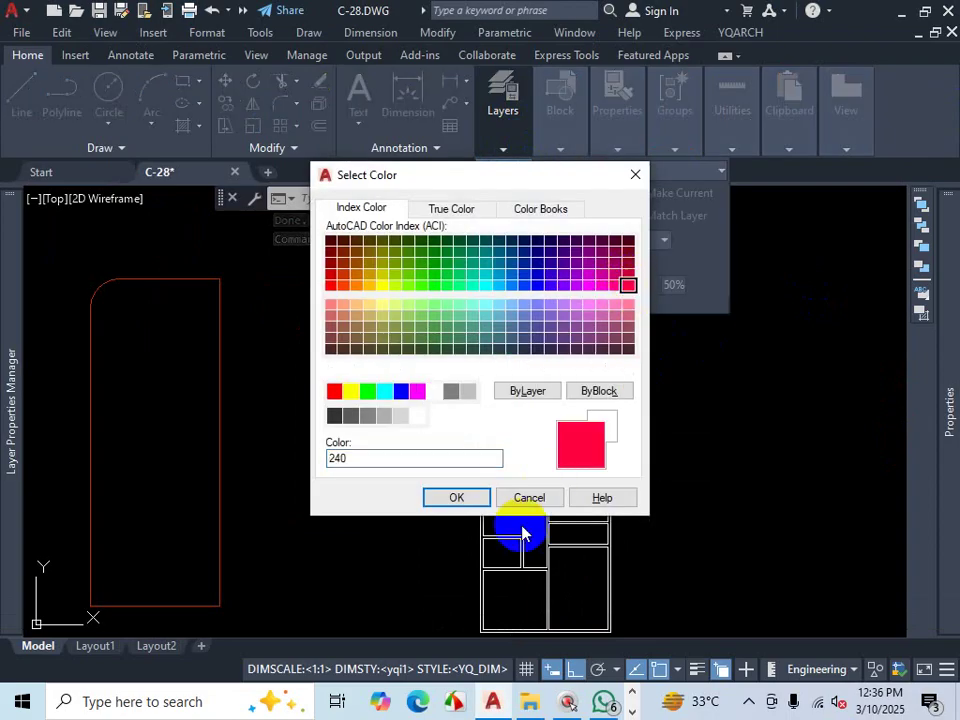
{"action": "left_click", "coordinate": [470, 496]}
{"action": "scroll", "coordinate": [640, 402], "scroll_direction": "down", "scroll_amount": 3}
{"action": "scroll", "coordinate": [582, 533], "scroll_direction": "up", "scroll_amount": 3}
{"action": "scroll", "coordinate": [582, 533], "scroll_direction": "up", "scroll_amount": 5}
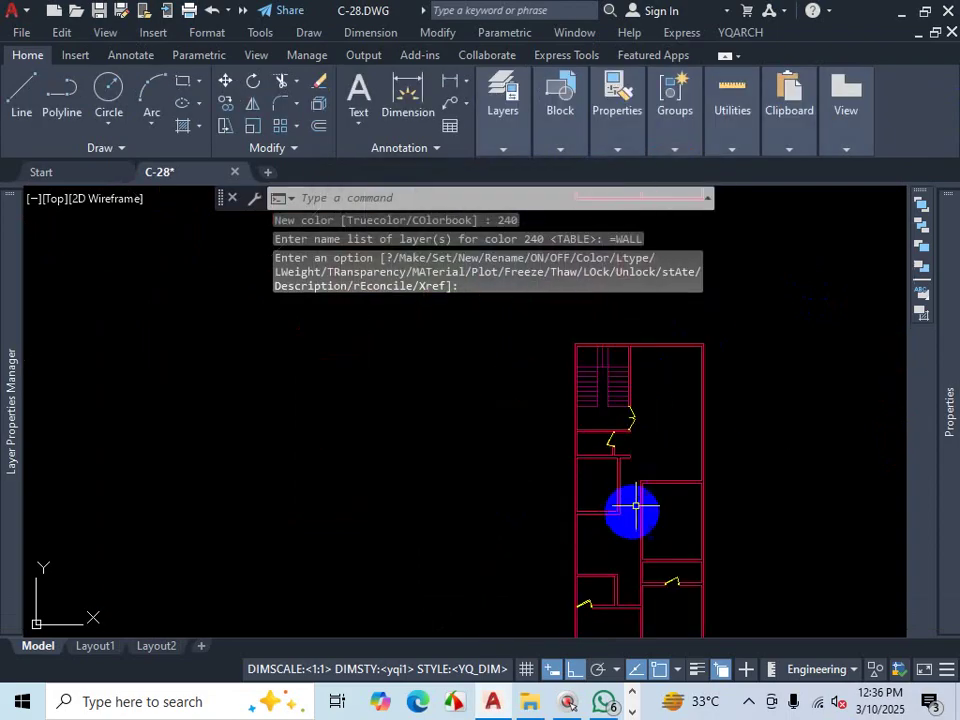
{"action": "key", "text": "Escape"}
Step: Select the double door beside the staircase and set its DOOR layer to index color 44
{"action": "scroll", "coordinate": [549, 418], "scroll_direction": "down", "scroll_amount": 3}
{"action": "scroll", "coordinate": [549, 418], "scroll_direction": "up", "scroll_amount": 3}
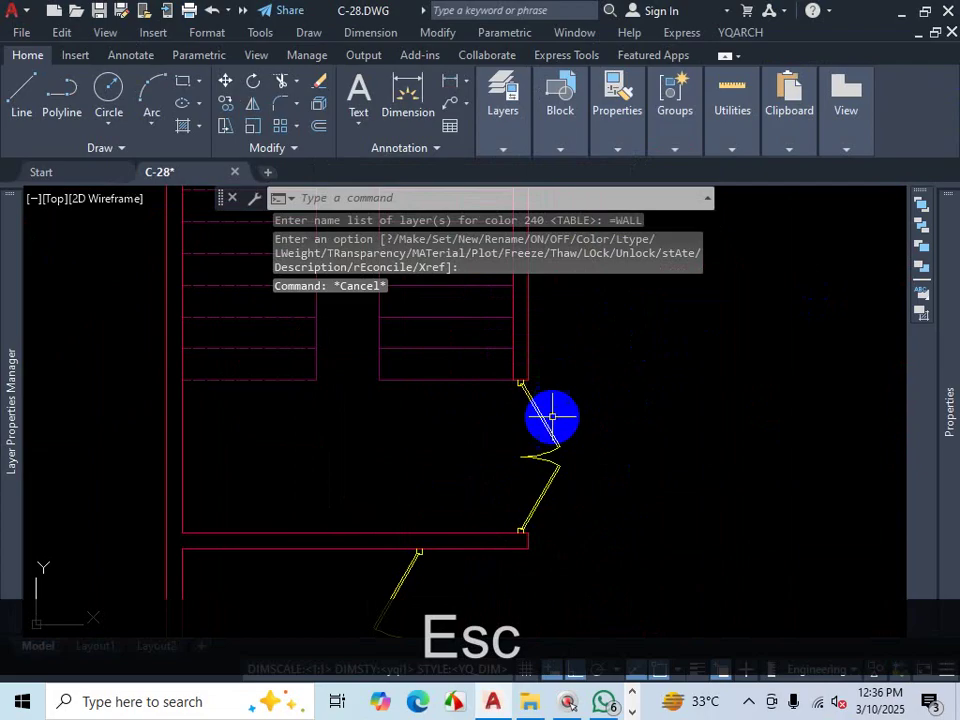
{"action": "left_click", "coordinate": [560, 410]}
{"action": "left_click", "coordinate": [501, 460]}
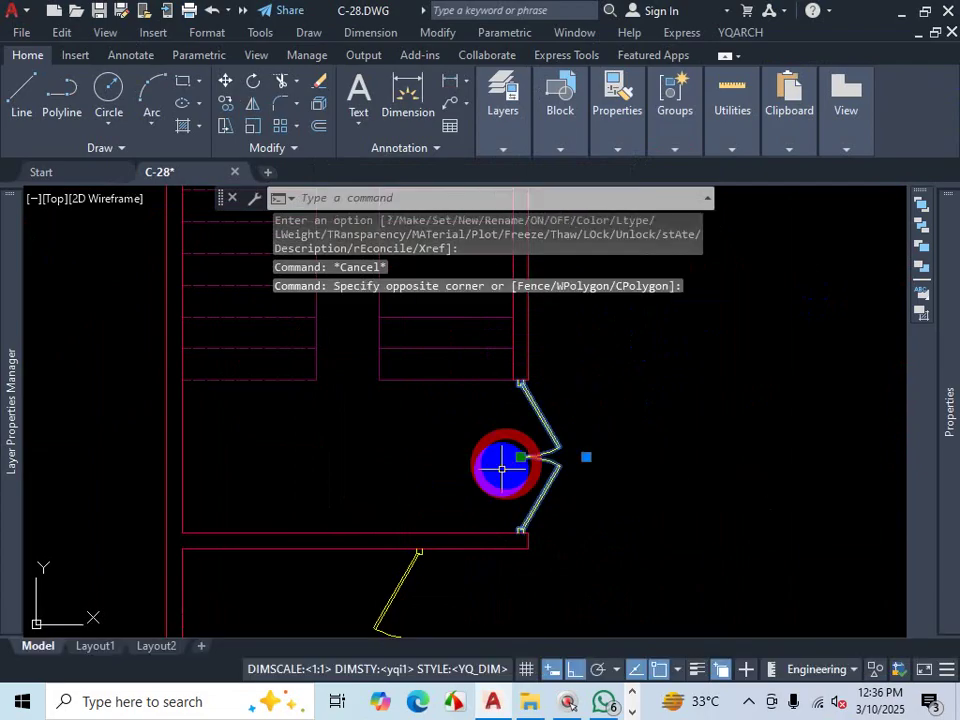
{"action": "left_click", "coordinate": [514, 147]}
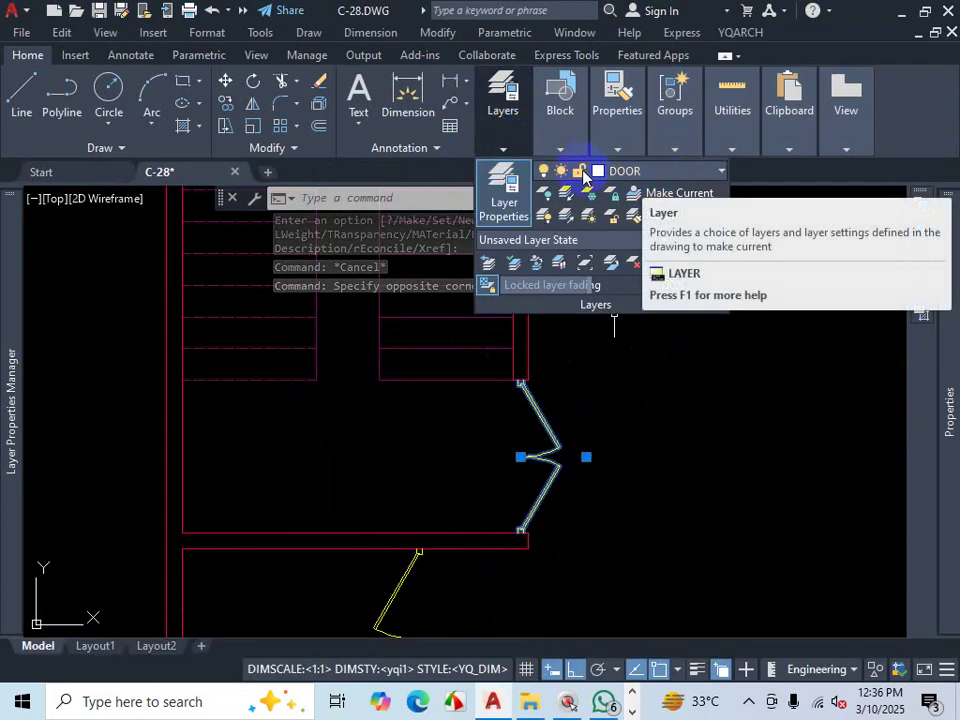
{"action": "left_click", "coordinate": [656, 176]}
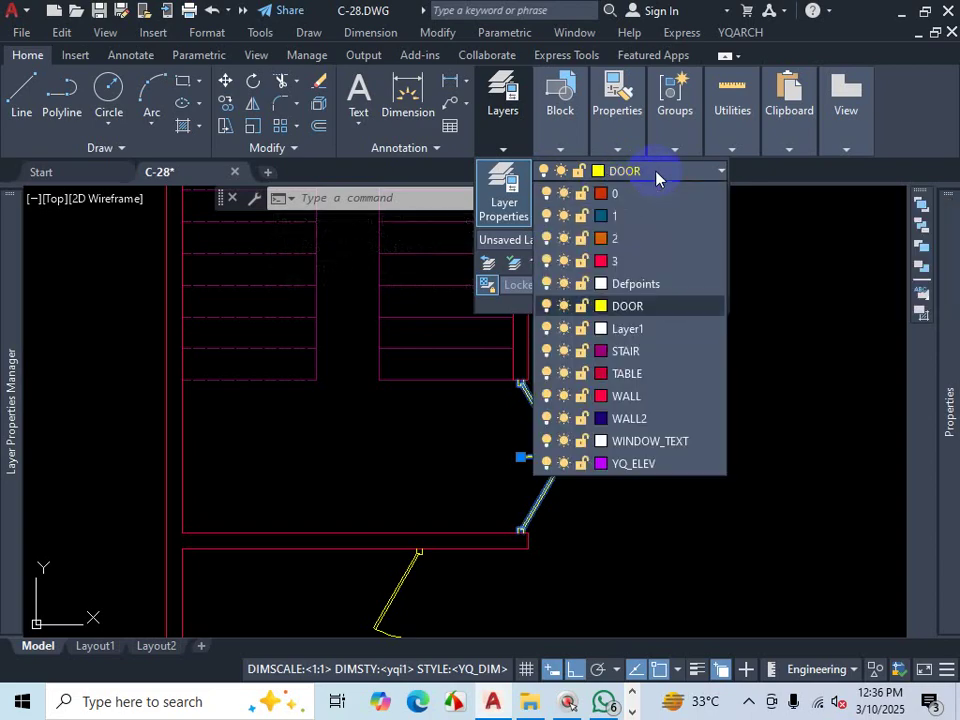
{"action": "left_click", "coordinate": [602, 307]}
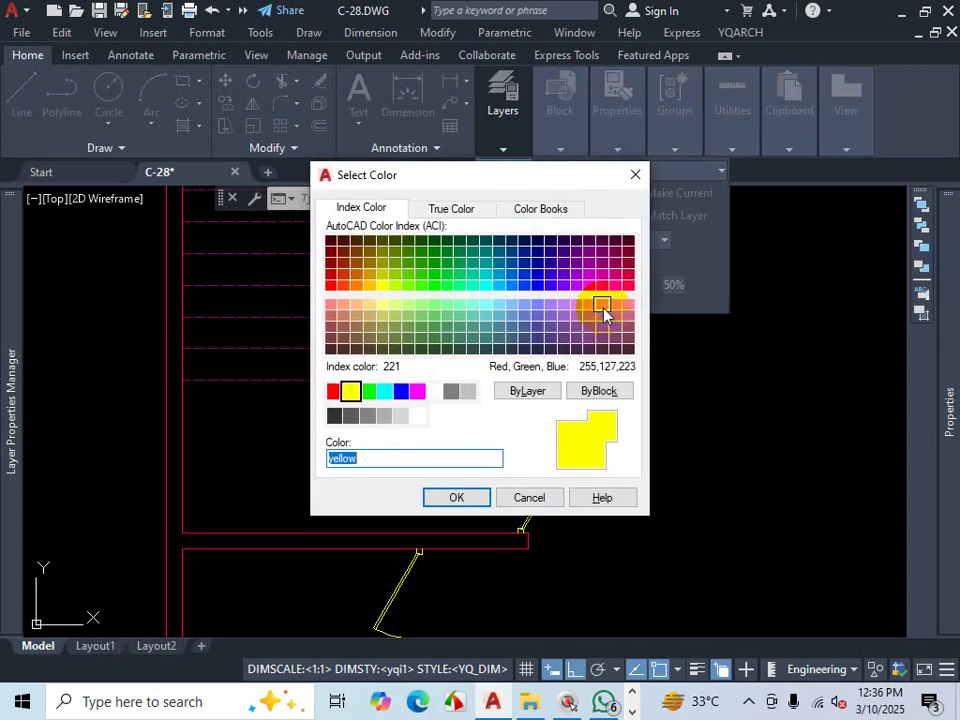
{"action": "left_click", "coordinate": [370, 265]}
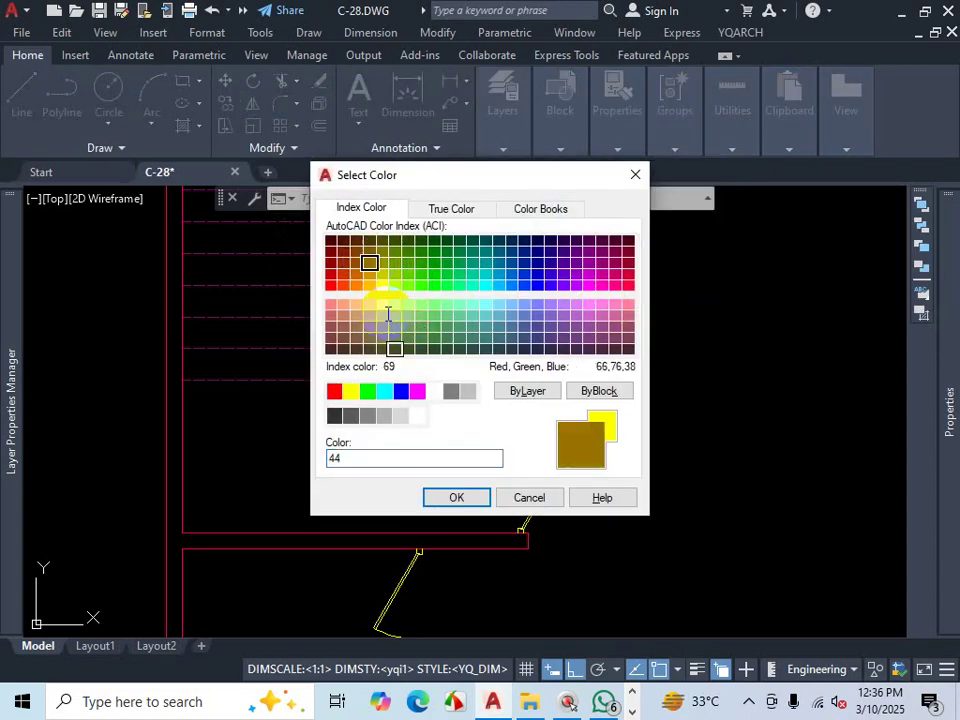
{"action": "left_click", "coordinate": [455, 497]}
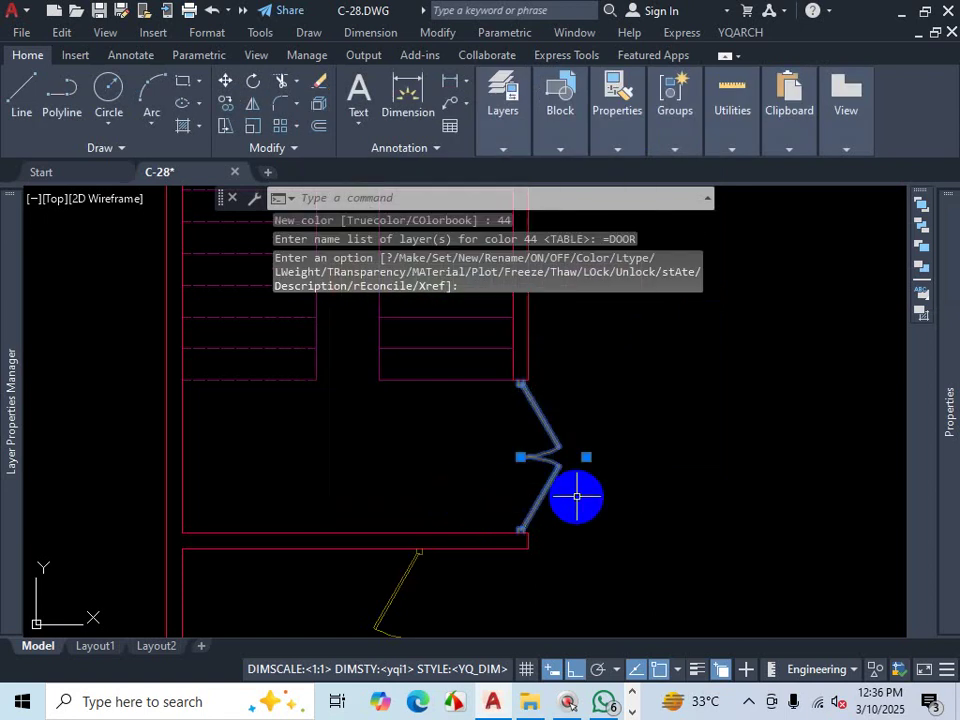
{"action": "key", "text": "Escape"}
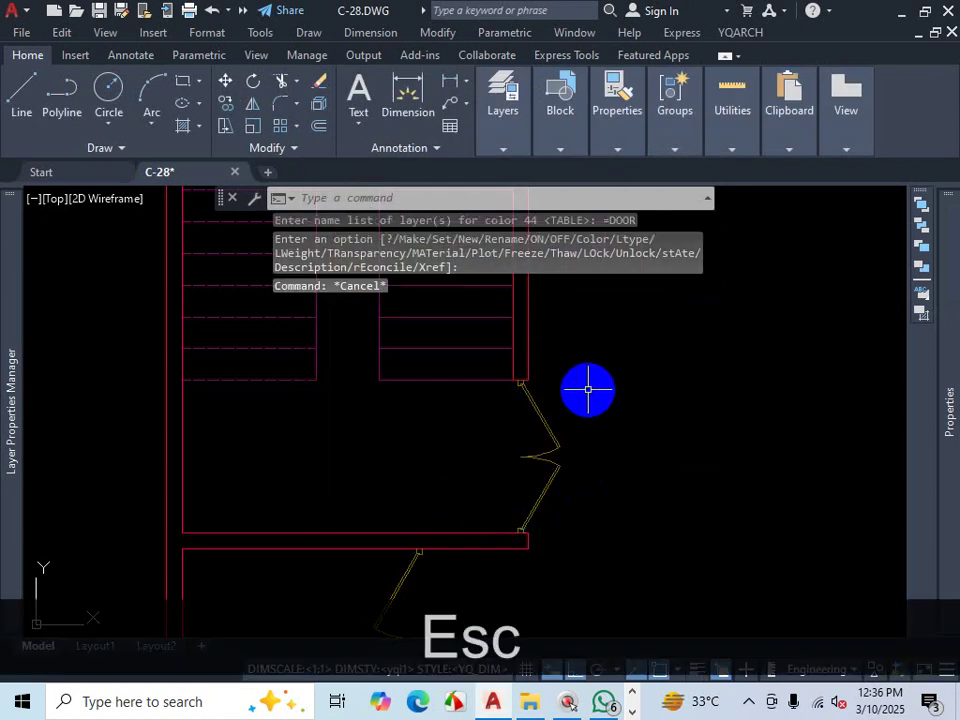
{"action": "scroll", "coordinate": [587, 380], "scroll_direction": "down", "scroll_amount": 6}
{"action": "scroll", "coordinate": [614, 440], "scroll_direction": "up", "scroll_amount": 3}
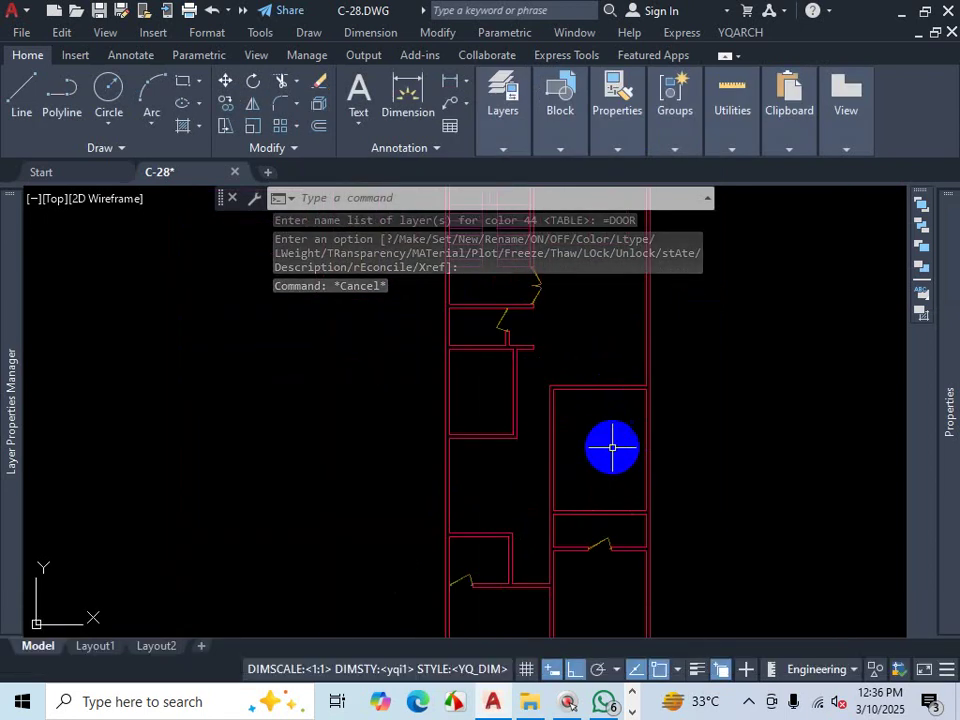
{"action": "scroll", "coordinate": [611, 455], "scroll_direction": "down", "scroll_amount": 2}
{"action": "scroll", "coordinate": [561, 375], "scroll_direction": "up", "scroll_amount": 4}
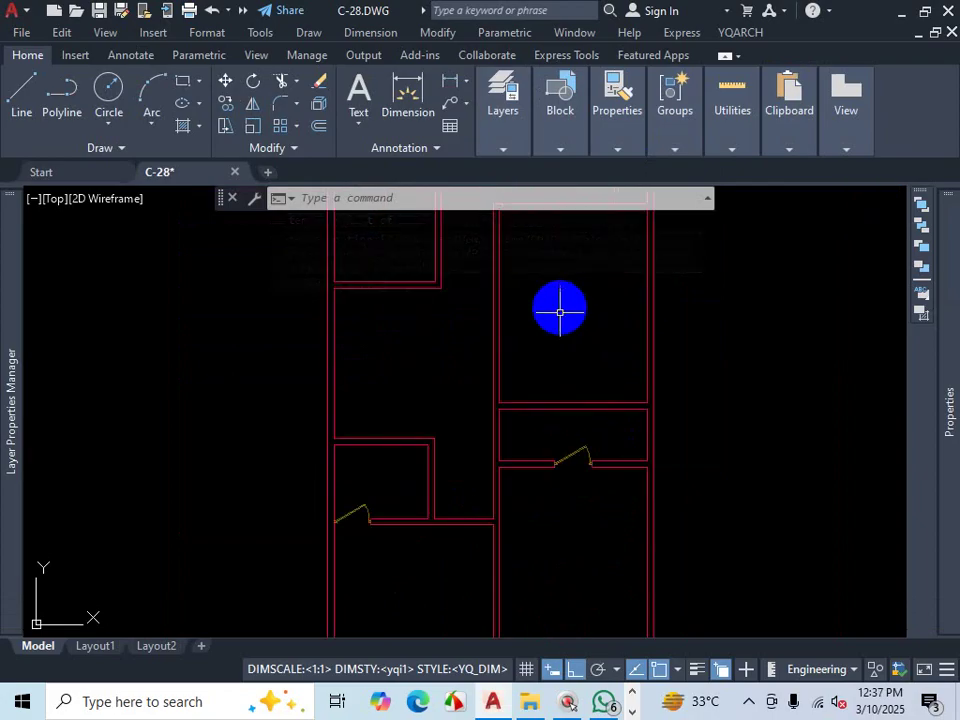
{"action": "scroll", "coordinate": [559, 309], "scroll_direction": "down", "scroll_amount": 4}
{"action": "scroll", "coordinate": [548, 353], "scroll_direction": "up", "scroll_amount": 3}
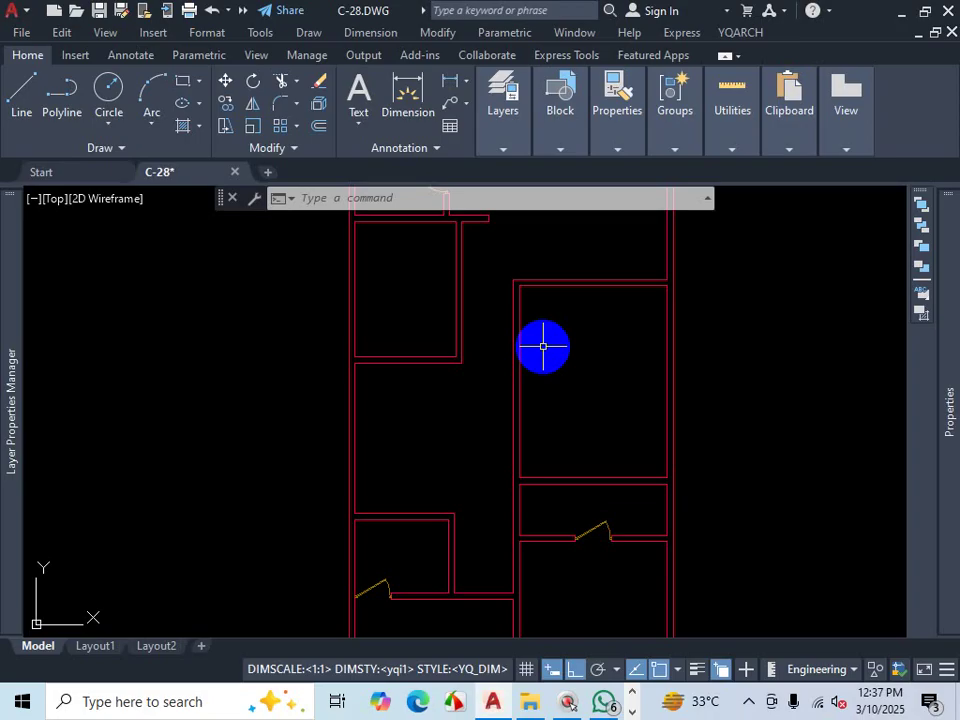
{"action": "left_click", "coordinate": [749, 701]}
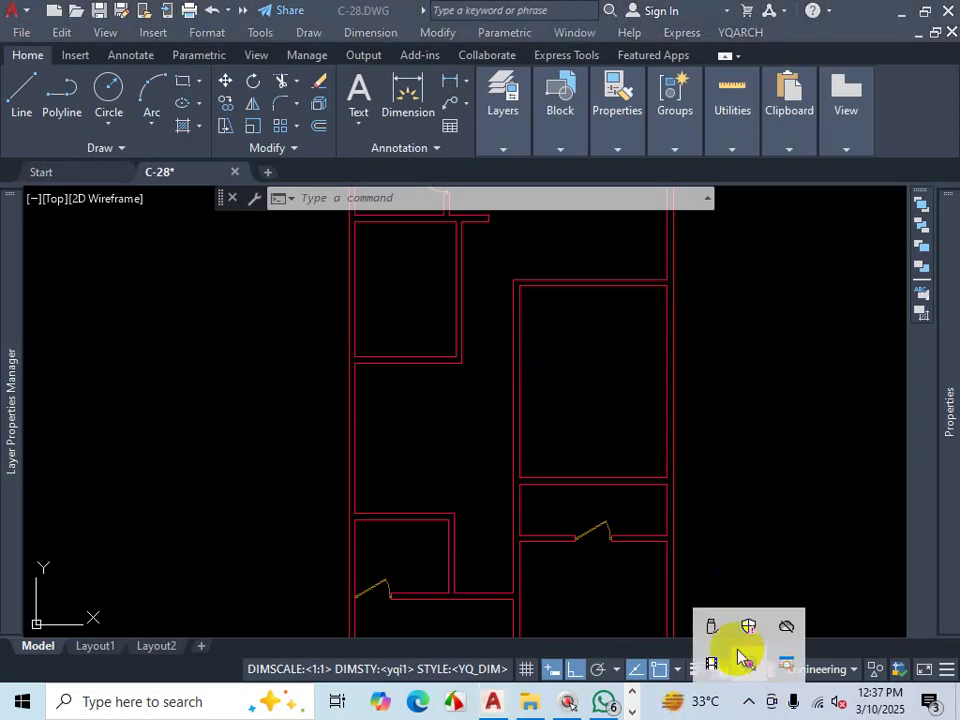
{"action": "left_click", "coordinate": [711, 668]}
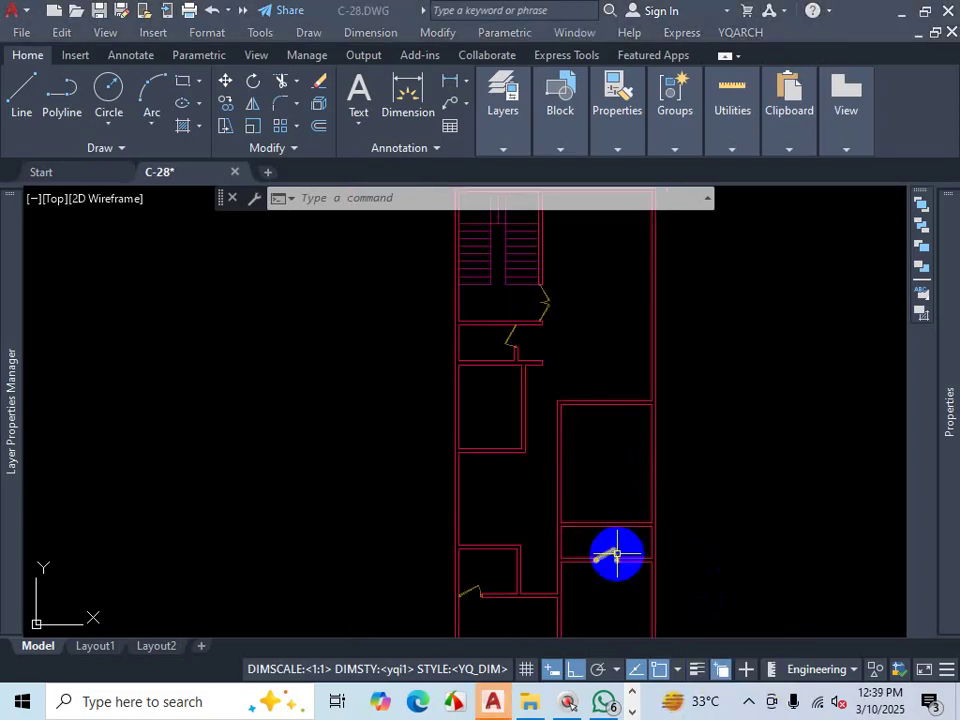
Step: Examine the door types offered by Replace Window/Door for the single door in the lower-right cross wall, without choosing a replacement
{"action": "scroll", "coordinate": [617, 555], "scroll_direction": "up", "scroll_amount": 6}
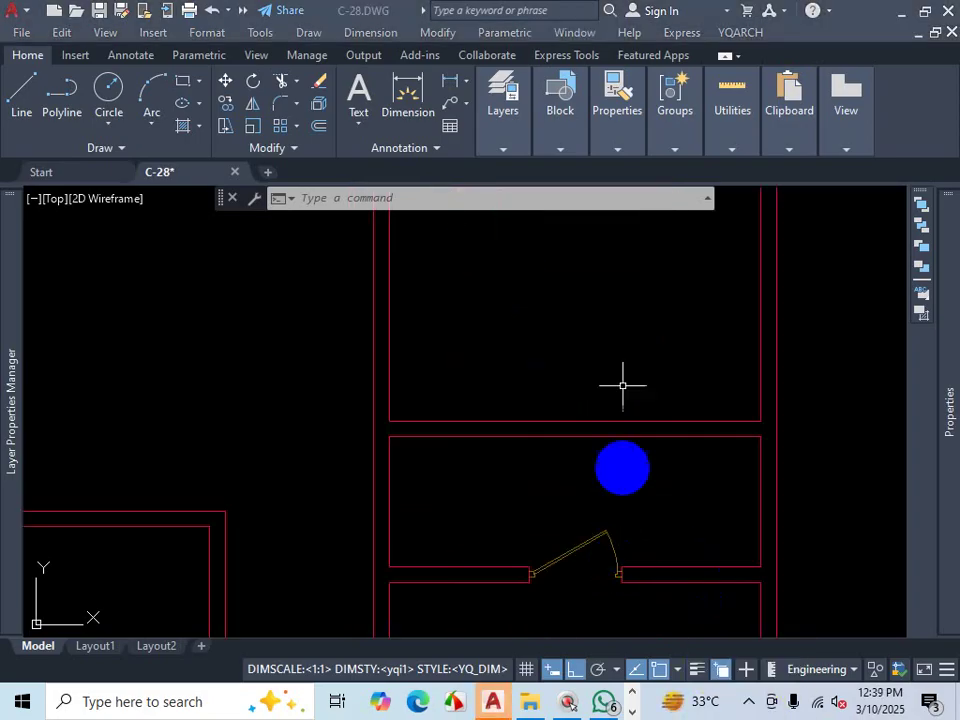
{"action": "left_click", "coordinate": [745, 33]}
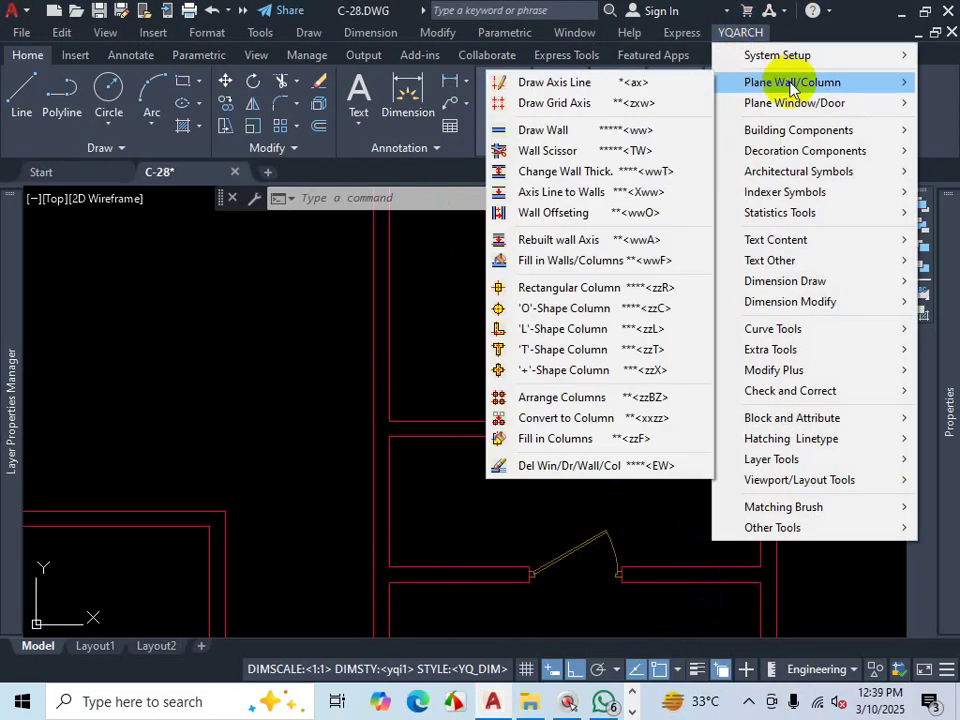
{"action": "mouse_move", "coordinate": [785, 103]}
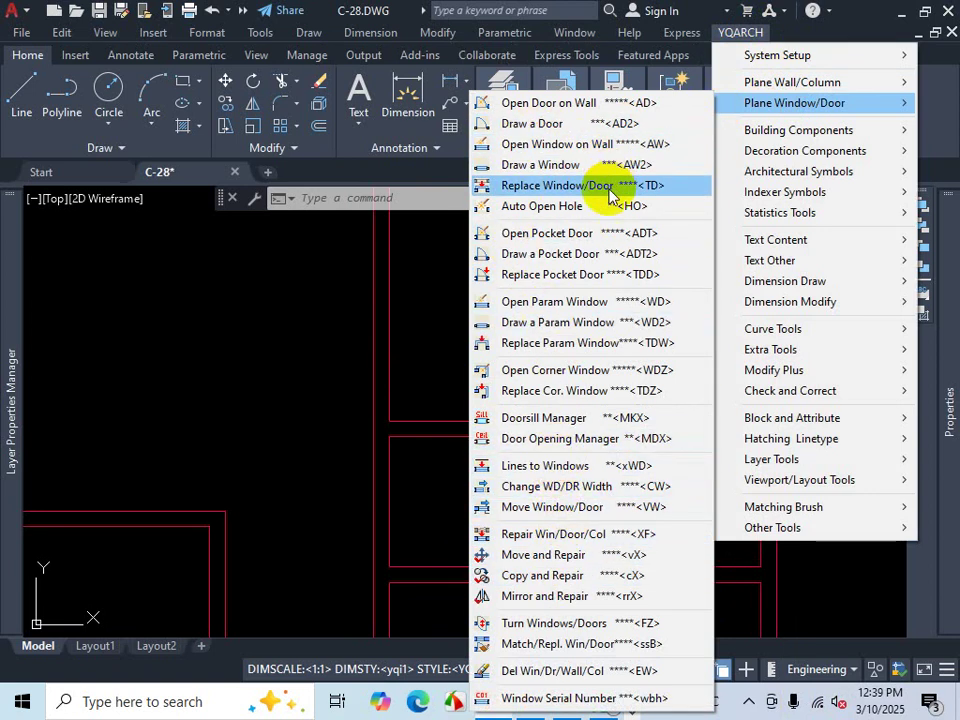
{"action": "left_click", "coordinate": [551, 190]}
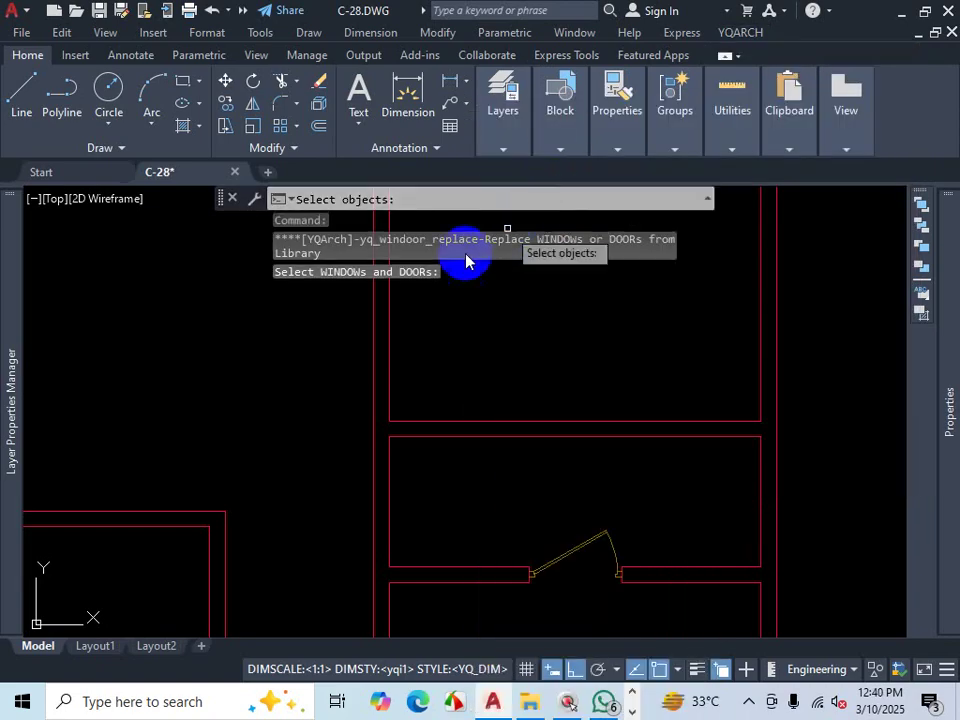
{"action": "scroll", "coordinate": [540, 500], "scroll_direction": "down", "scroll_amount": 2}
{"action": "scroll", "coordinate": [556, 517], "scroll_direction": "up", "scroll_amount": 4}
{"action": "left_click", "coordinate": [562, 410]}
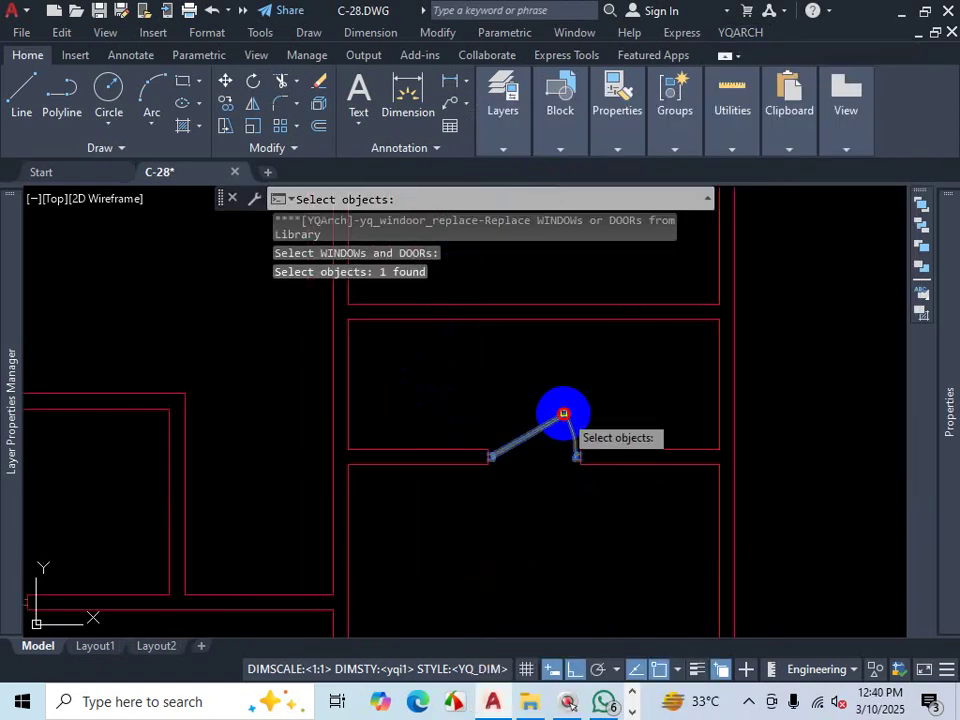
{"action": "key", "text": "Return"}
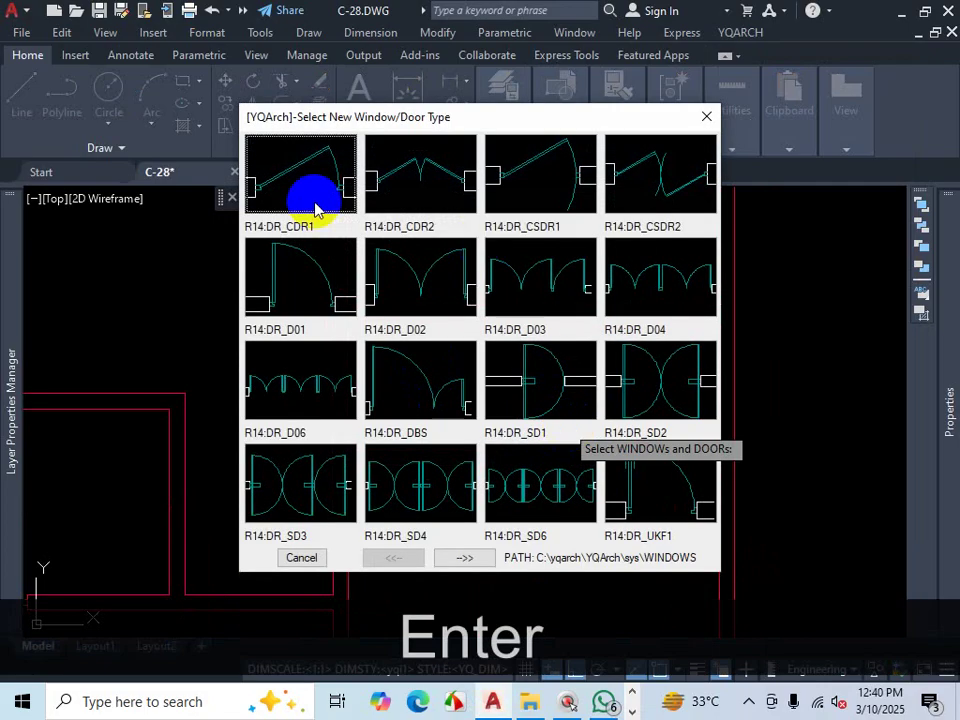
{"action": "left_click", "coordinate": [707, 124]}
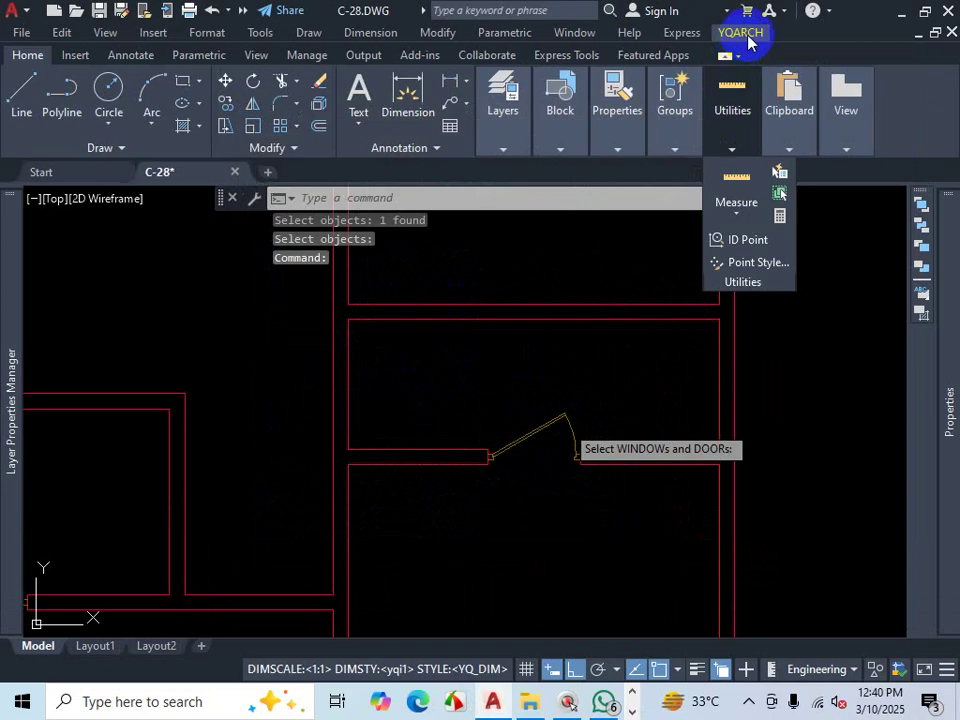
Step: Examine the style library of the YQArch Open Pocket Door command, checking the handles and frame in the Door1 preview
{"action": "left_click", "coordinate": [740, 32]}
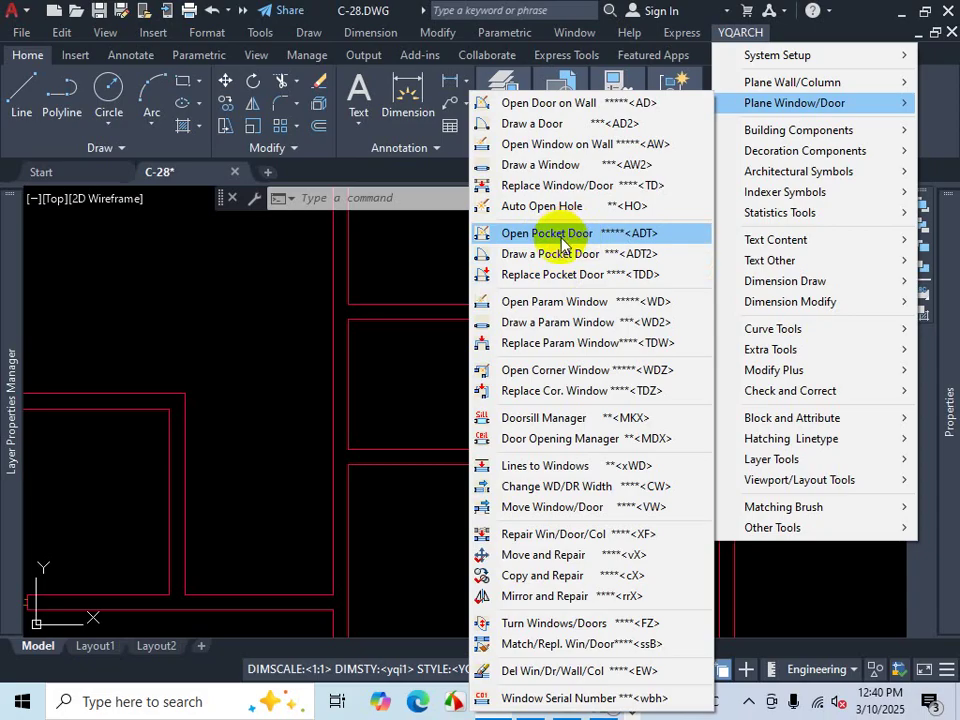
{"action": "left_click", "coordinate": [570, 238]}
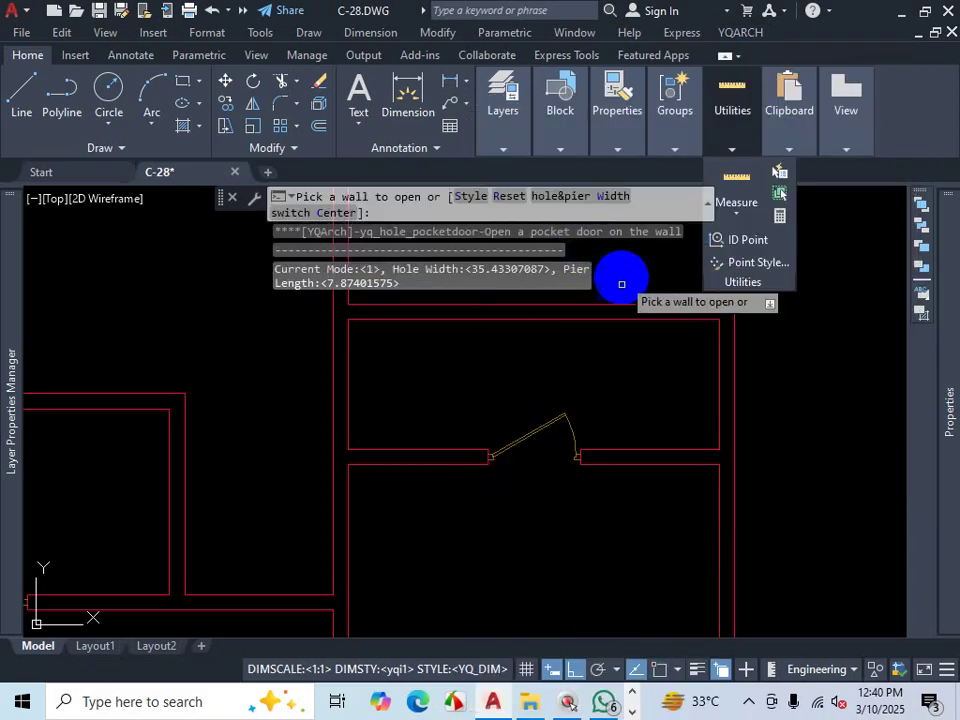
{"action": "left_click", "coordinate": [471, 197]}
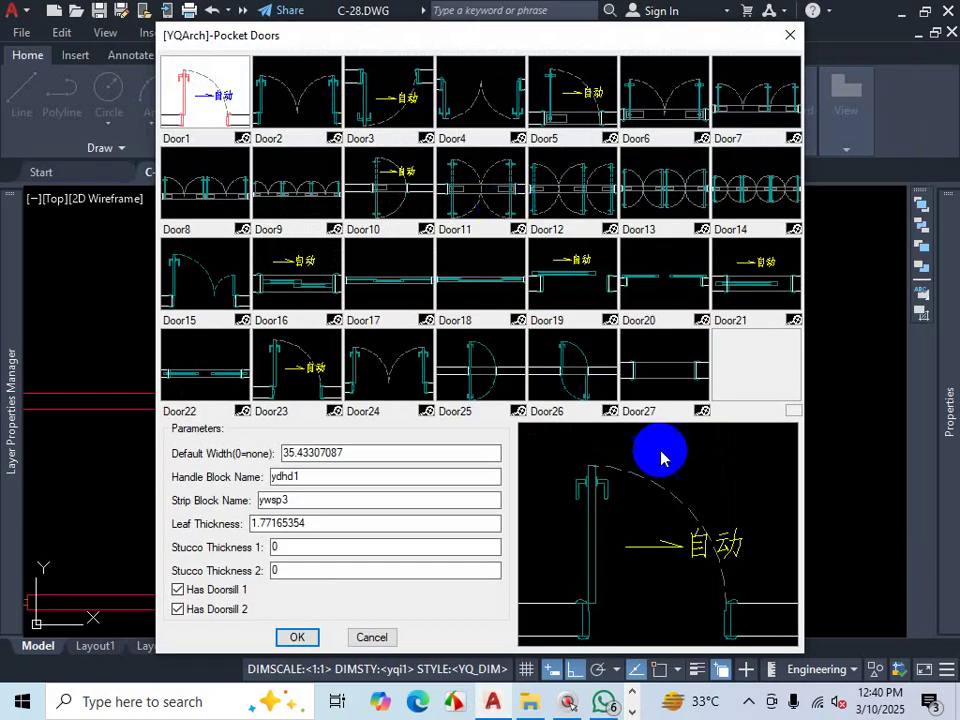
{"action": "key", "text": "ctrl+1"}
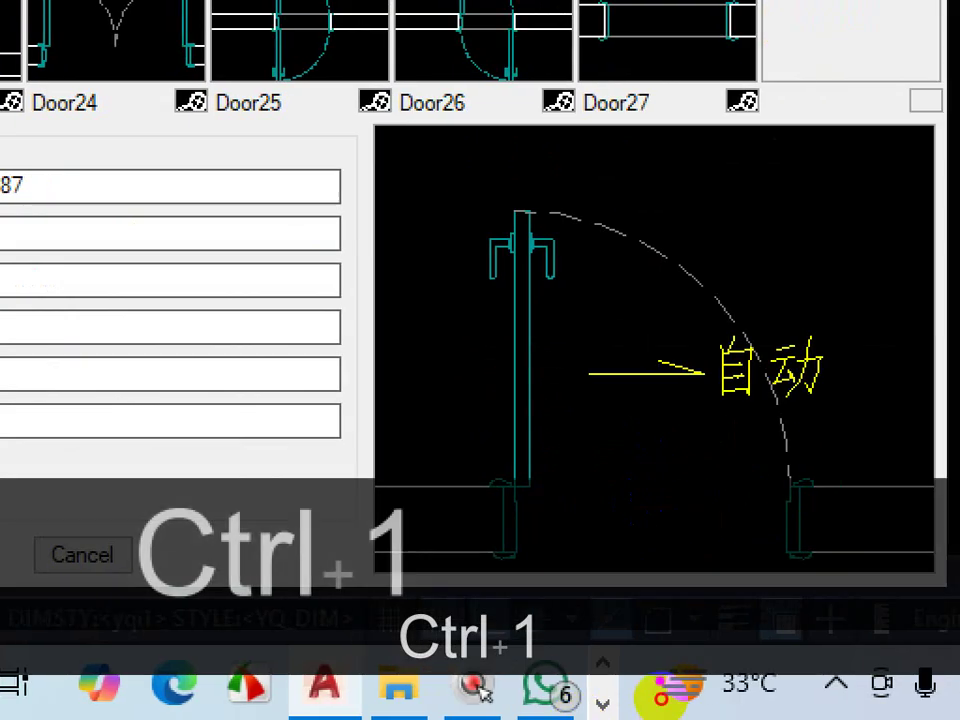
{"action": "left_click", "coordinate": [667, 696]}
{"action": "mouse_move", "coordinate": [539, 214]}
{"action": "left_mouse_down"}
{"action": "mouse_move", "coordinate": [524, 267]}
{"action": "mouse_move", "coordinate": [519, 243]}
{"action": "mouse_move", "coordinate": [500, 239]}
{"action": "left_mouse_up"}
{"action": "mouse_move", "coordinate": [616, 236]}
{"action": "left_mouse_down"}
{"action": "mouse_move", "coordinate": [580, 236]}
{"action": "mouse_move", "coordinate": [600, 250]}
{"action": "mouse_move", "coordinate": [612, 226]}
{"action": "left_mouse_up"}
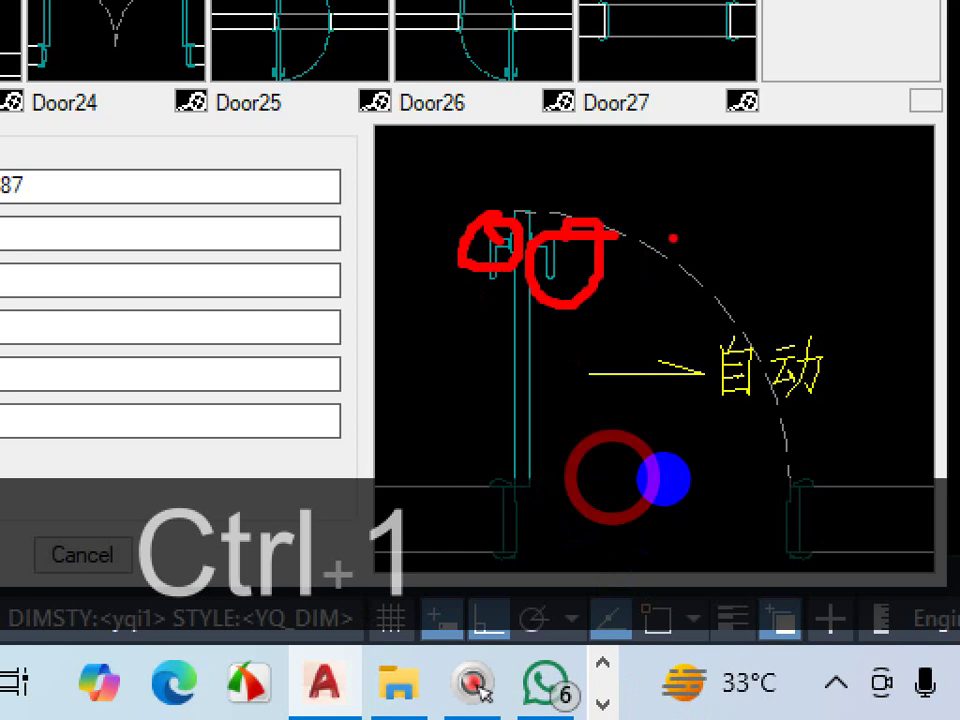
{"action": "left_click_drag", "start_coordinate": [797, 487], "coordinate": [808, 462]}
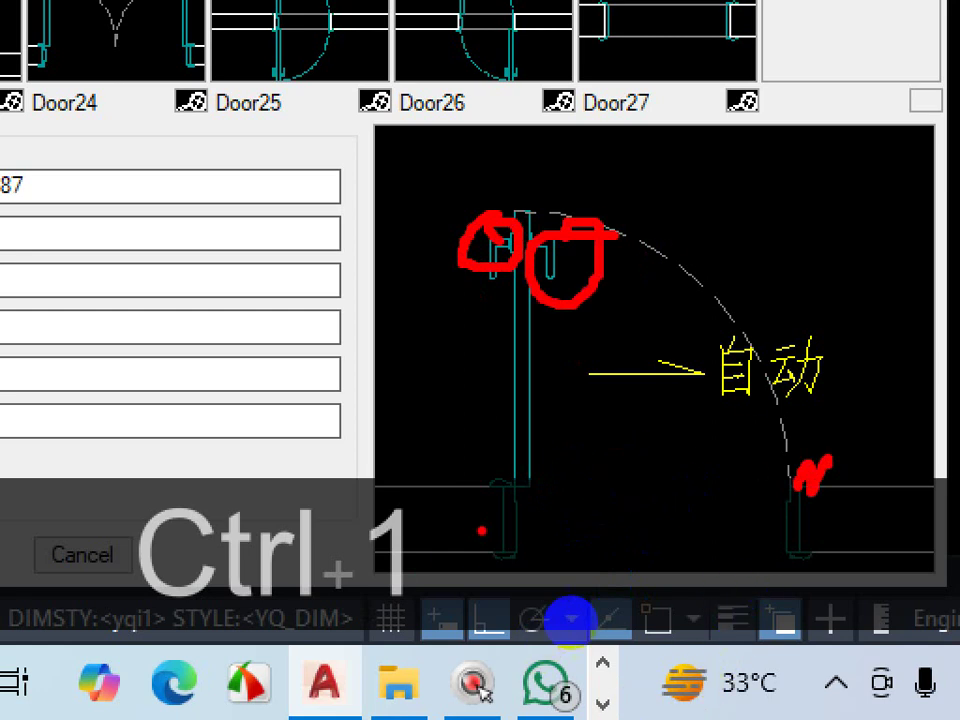
{"action": "key", "text": "Escape"}
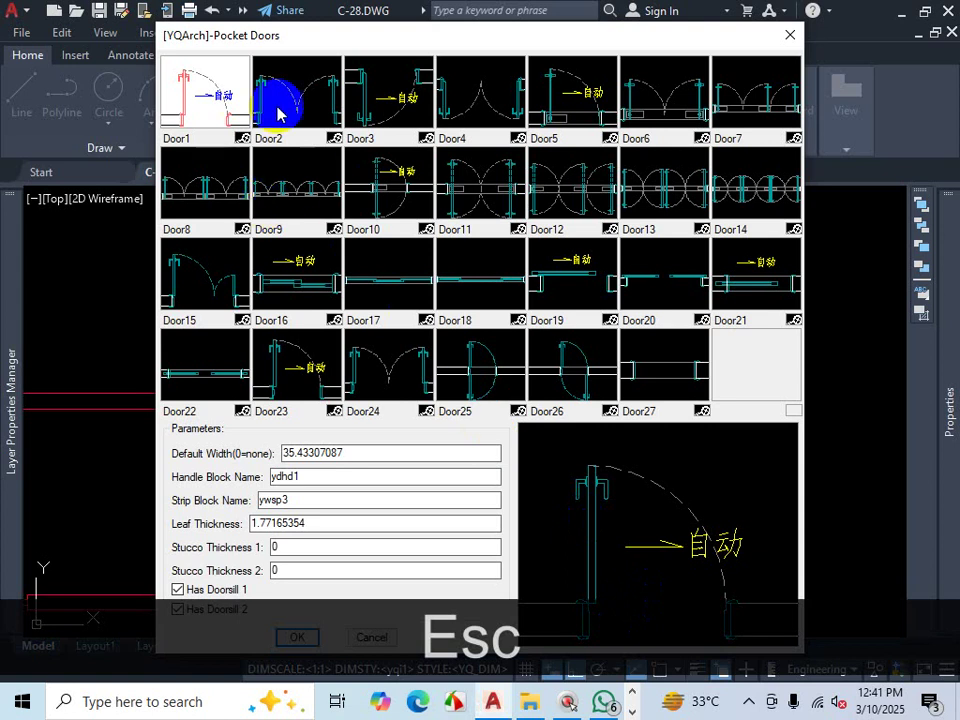
{"action": "left_click", "coordinate": [748, 701]}
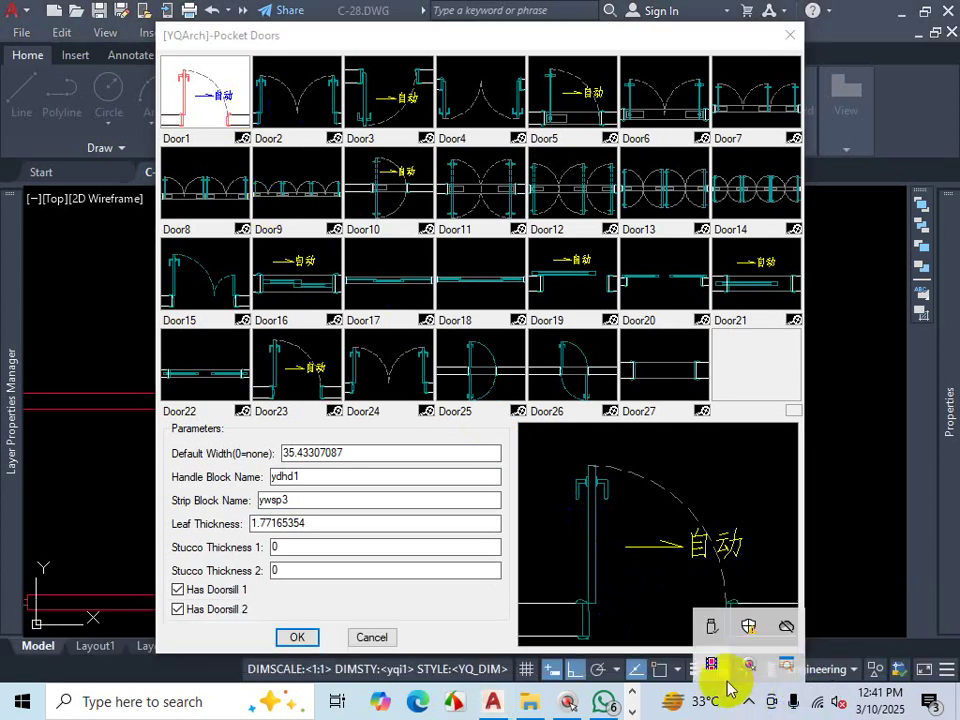
{"action": "left_click", "coordinate": [711, 668]}
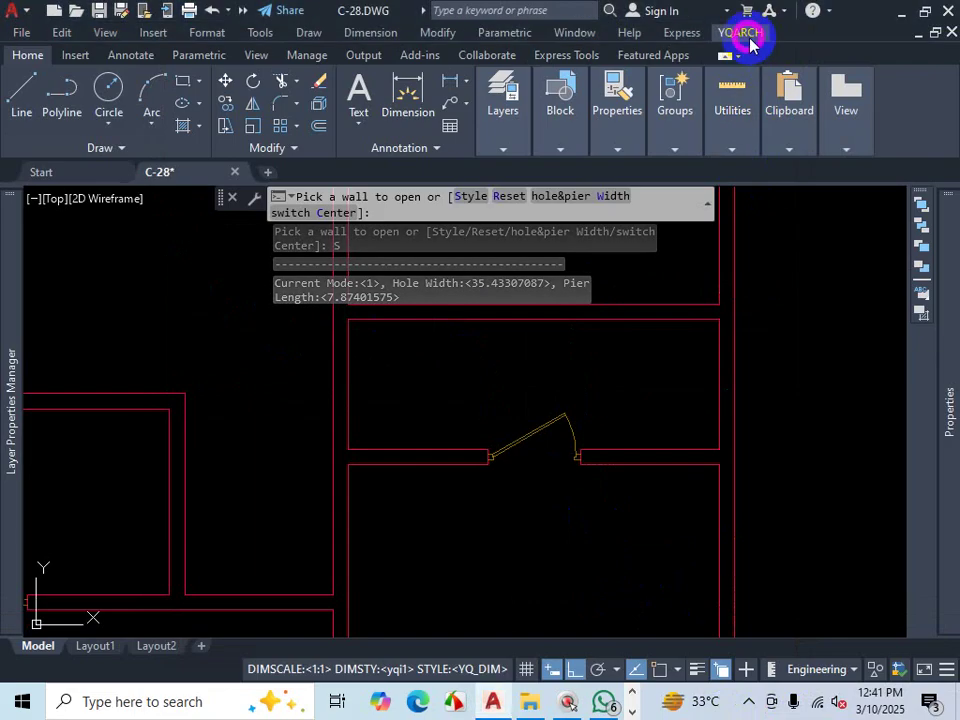
Step: Restart Open Pocket Door, review the width, stucco thickness and doorsill parameters, and accept the Door1 style with both doorsills enabled
{"action": "left_click", "coordinate": [750, 38]}
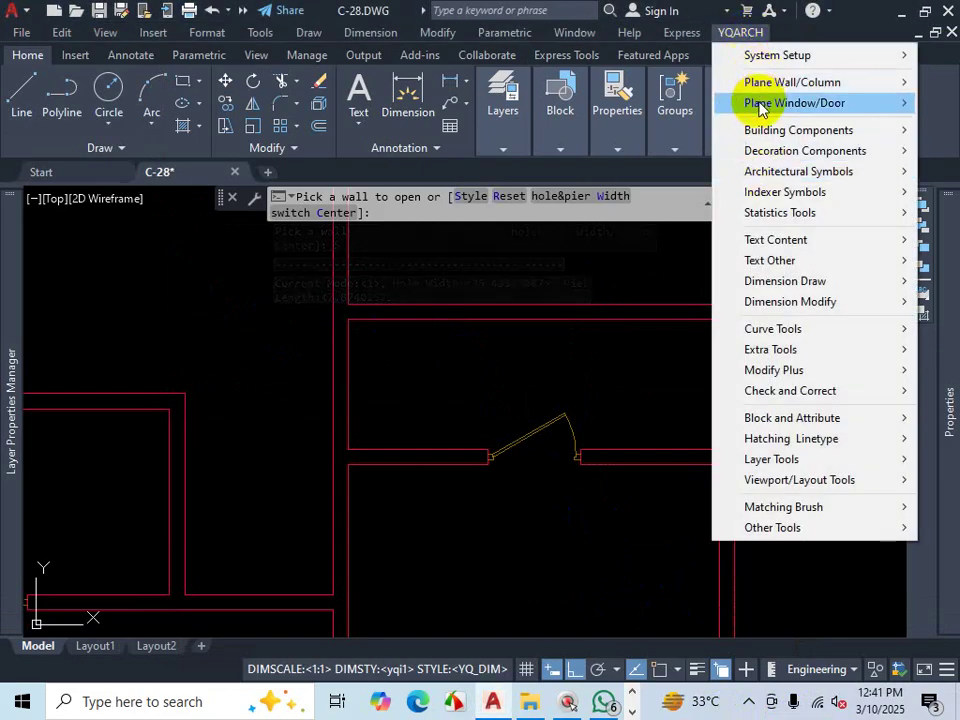
{"action": "mouse_move", "coordinate": [762, 108]}
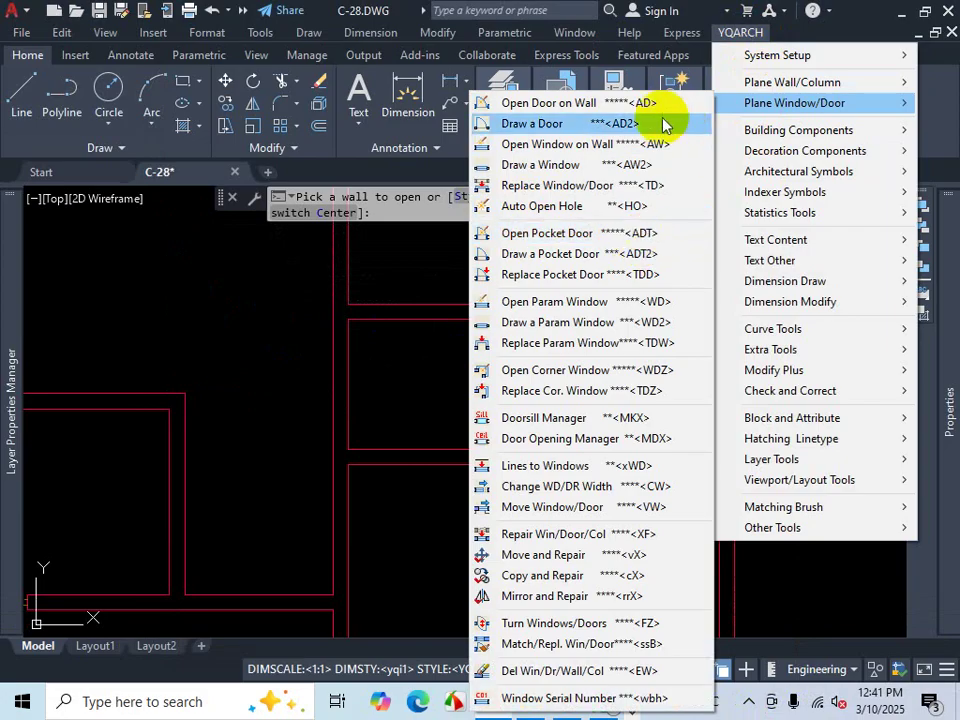
{"action": "left_click", "coordinate": [645, 233]}
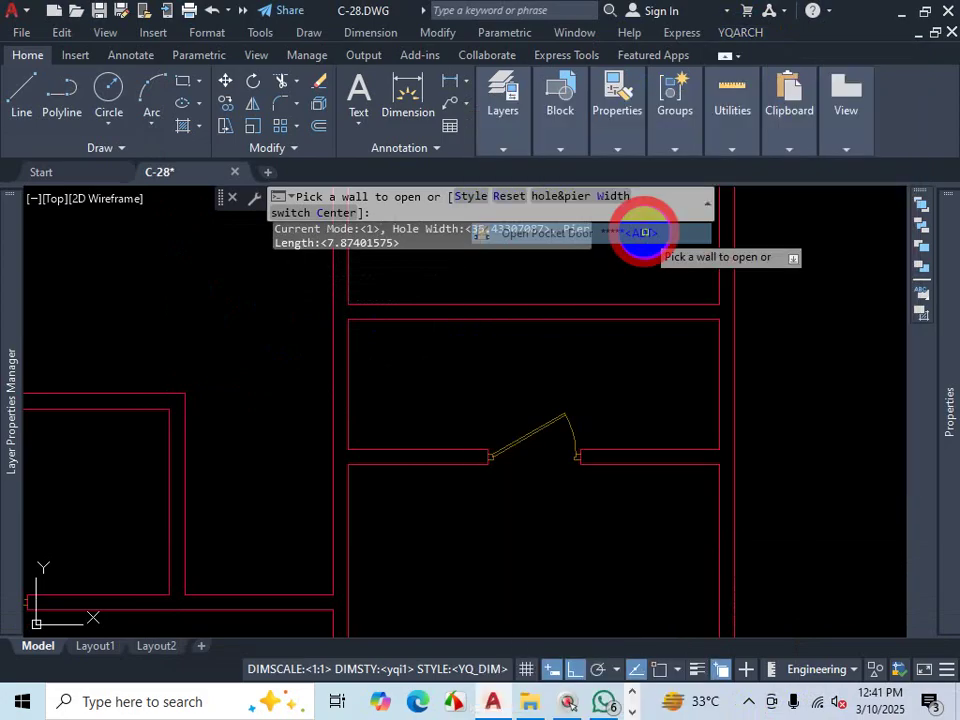
{"action": "left_click", "coordinate": [470, 197]}
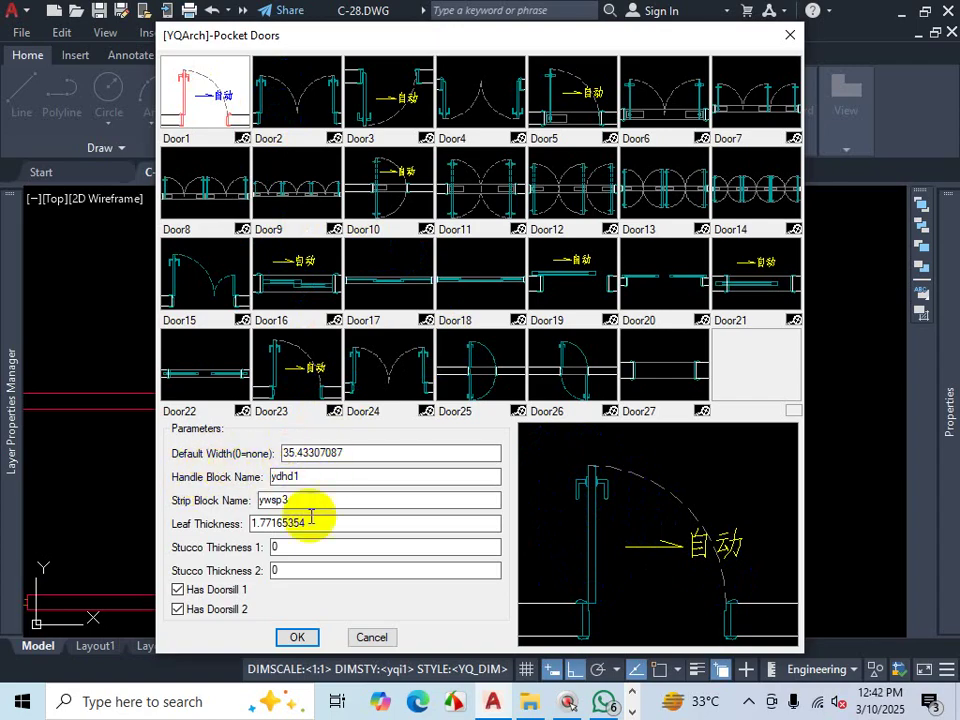
{"action": "key", "text": "ctrl+1"}
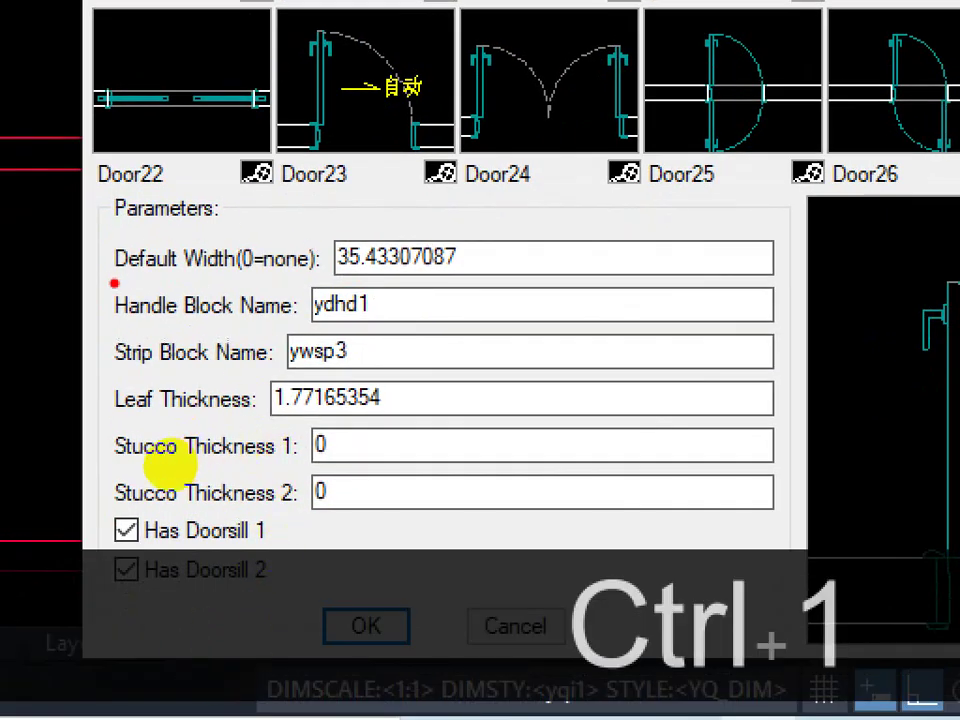
{"action": "left_click_drag", "start_coordinate": [114, 283], "coordinate": [172, 284]}
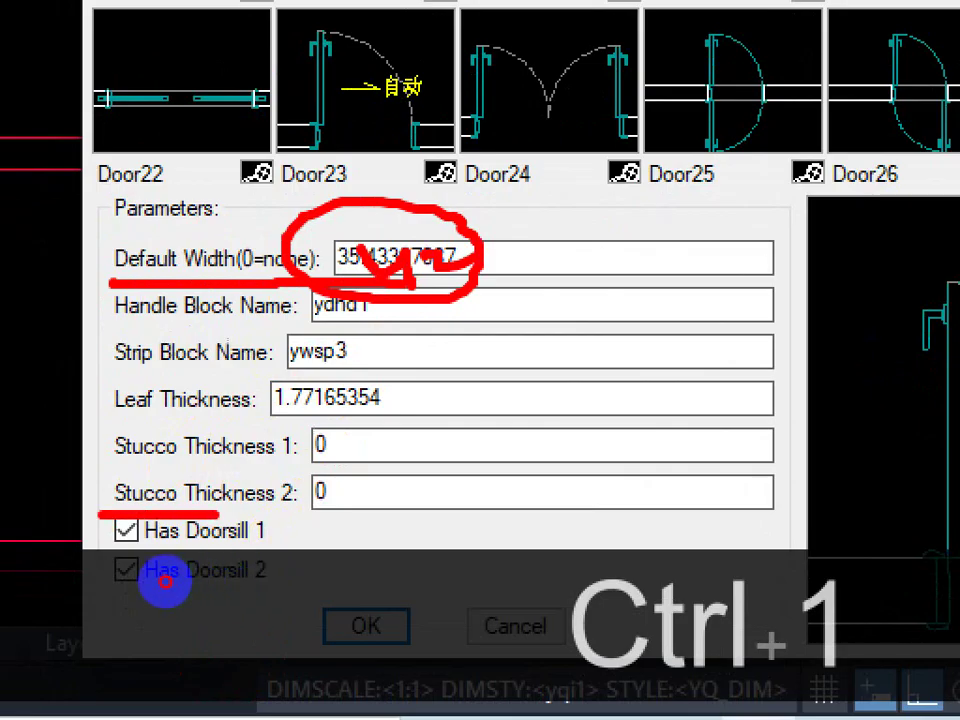
{"action": "mouse_move", "coordinate": [161, 626]}
{"action": "left_mouse_down"}
{"action": "mouse_move", "coordinate": [234, 628]}
{"action": "mouse_move", "coordinate": [264, 574]}
{"action": "mouse_move", "coordinate": [237, 577]}
{"action": "left_mouse_up"}
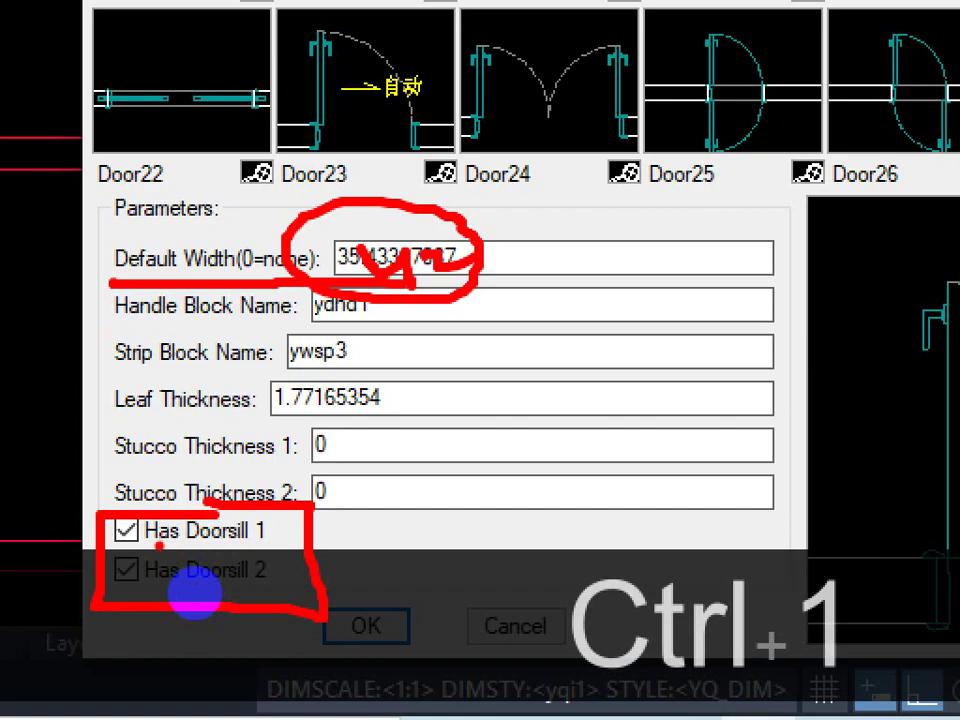
{"action": "key", "text": "Escape"}
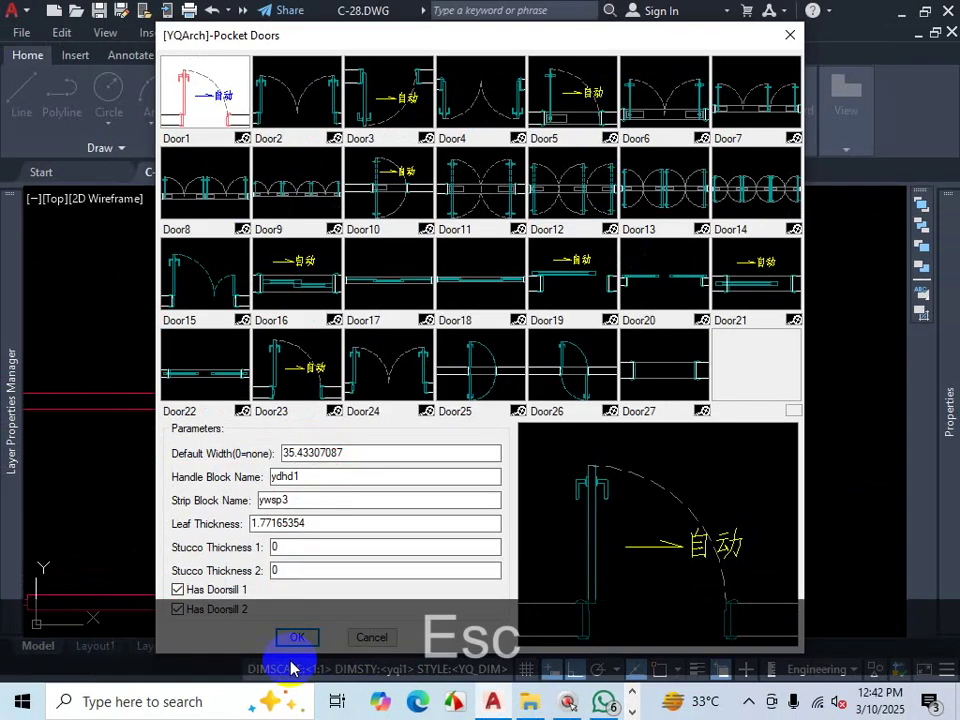
{"action": "left_click", "coordinate": [302, 645]}
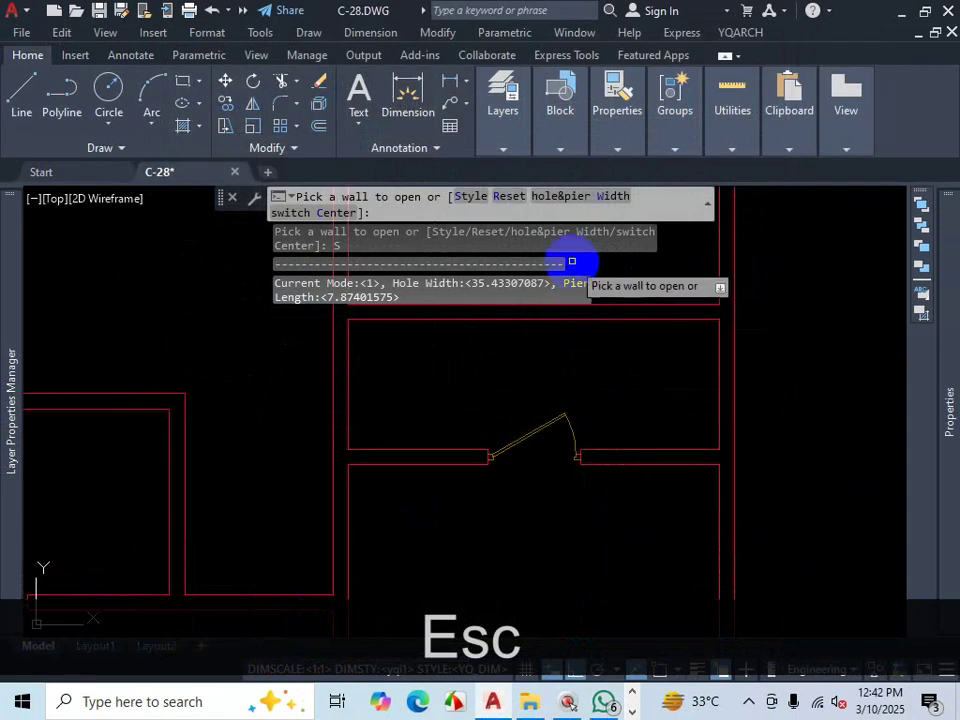
Step: Set the pocket door's hole width to 42 and its pier width to 0
{"action": "left_click", "coordinate": [578, 204]}
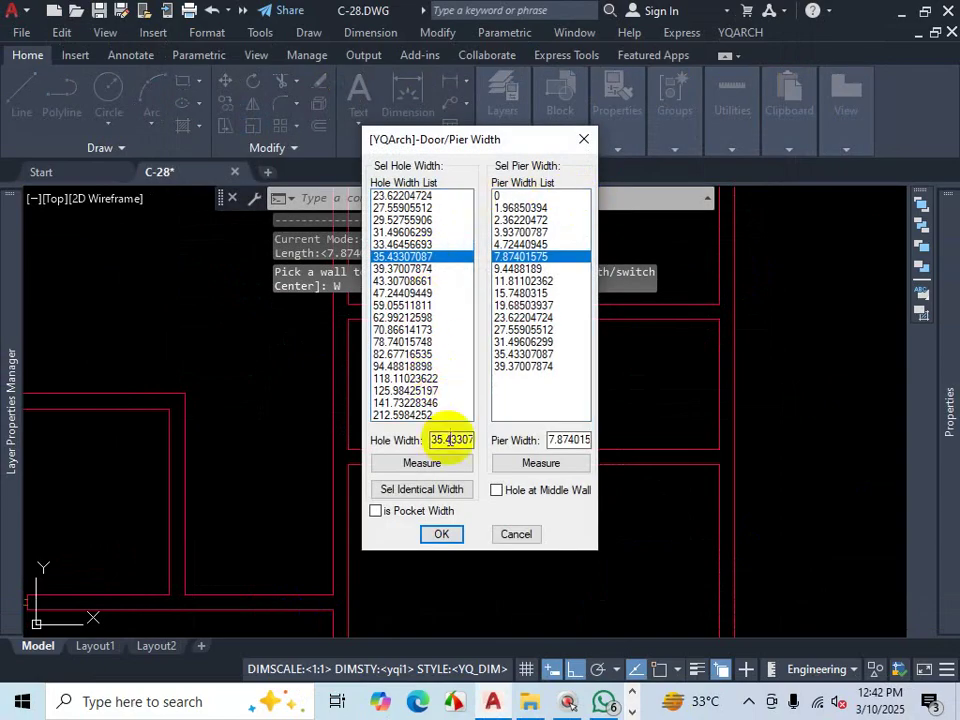
{"action": "double_click", "coordinate": [456, 442]}
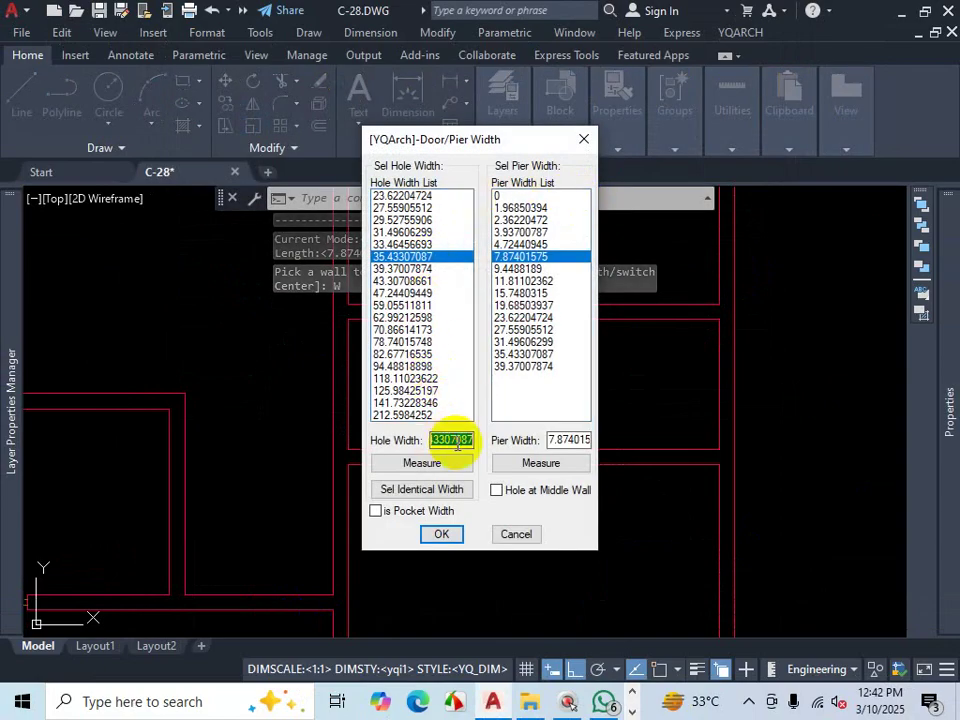
{"action": "type", "text": "42"}
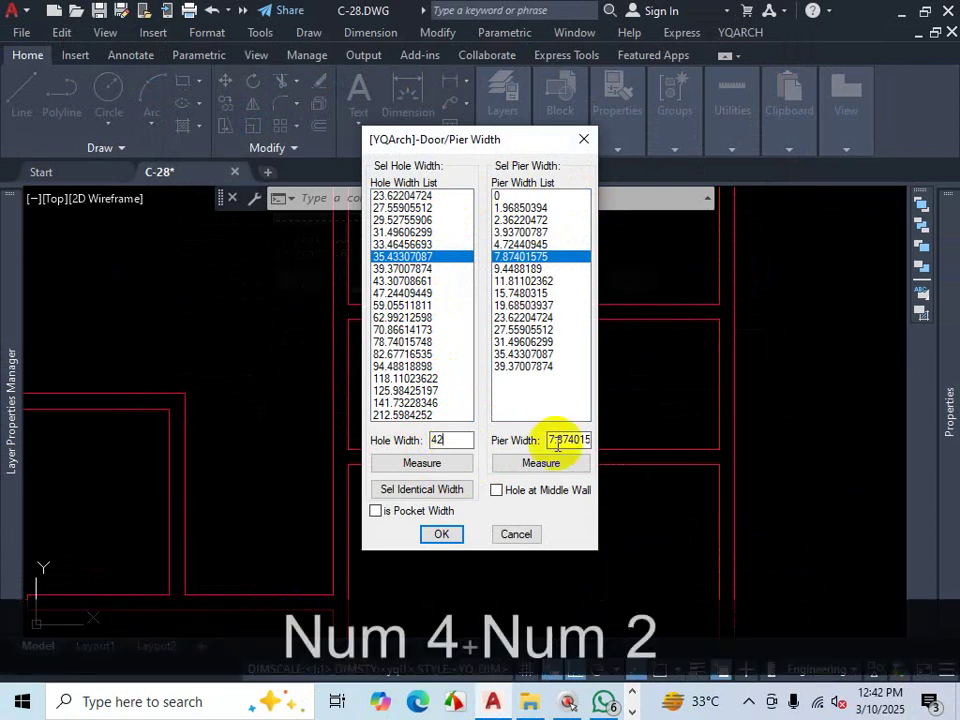
{"action": "type", "text": "0"}
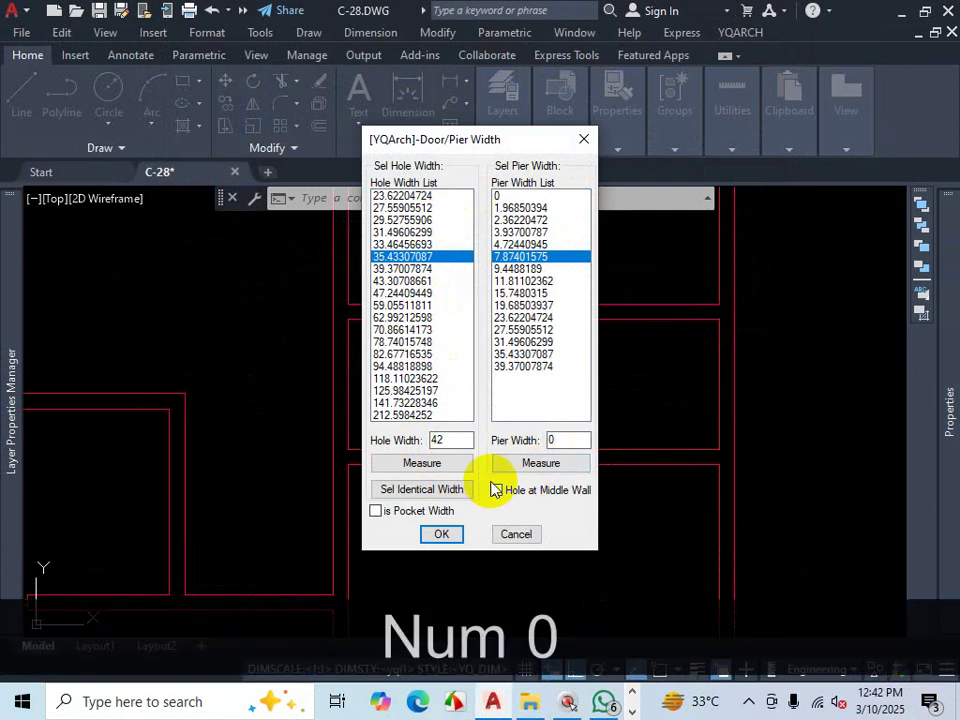
{"action": "left_click", "coordinate": [441, 534]}
Step: Open the pocket door at the upper end of the middle-right room's left wall, hinged at the upper corner and swinging into the room
{"action": "scroll", "coordinate": [534, 330], "scroll_direction": "down", "scroll_amount": 4}
{"action": "scroll", "coordinate": [514, 443], "scroll_direction": "down", "scroll_amount": 5}
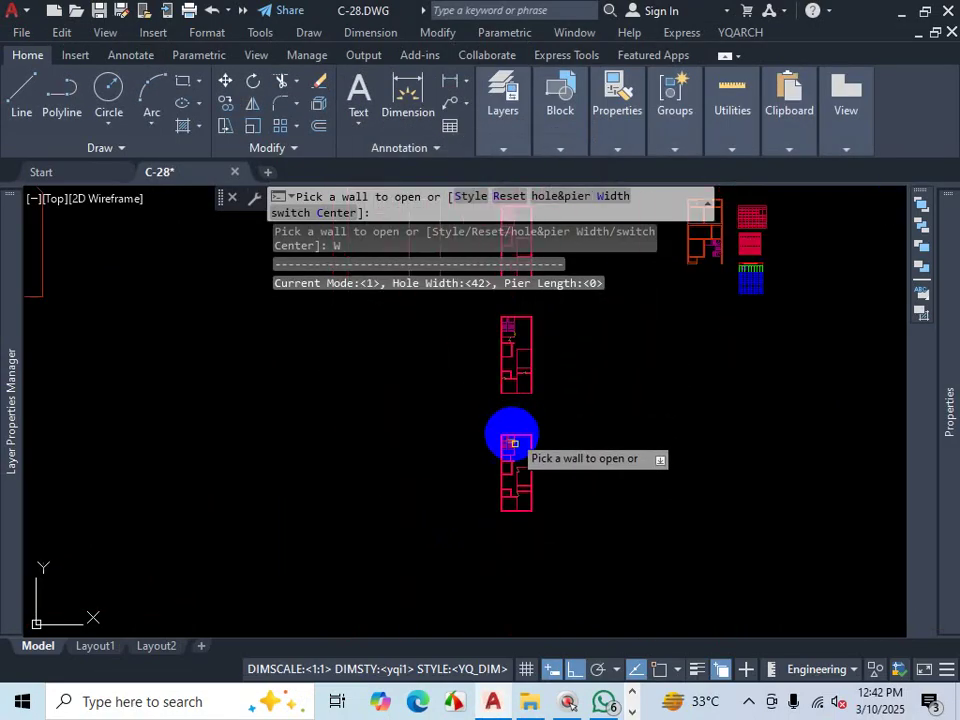
{"action": "scroll", "coordinate": [514, 403], "scroll_direction": "up", "scroll_amount": 6}
{"action": "scroll", "coordinate": [526, 396], "scroll_direction": "up", "scroll_amount": 6}
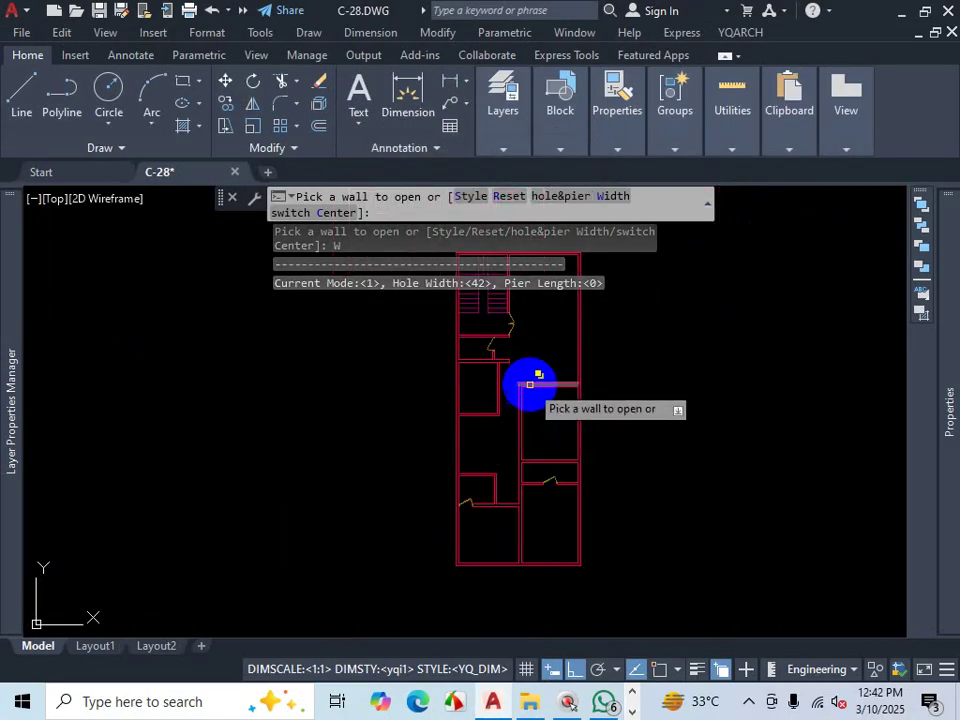
{"action": "scroll", "coordinate": [574, 404], "scroll_direction": "up", "scroll_amount": 2}
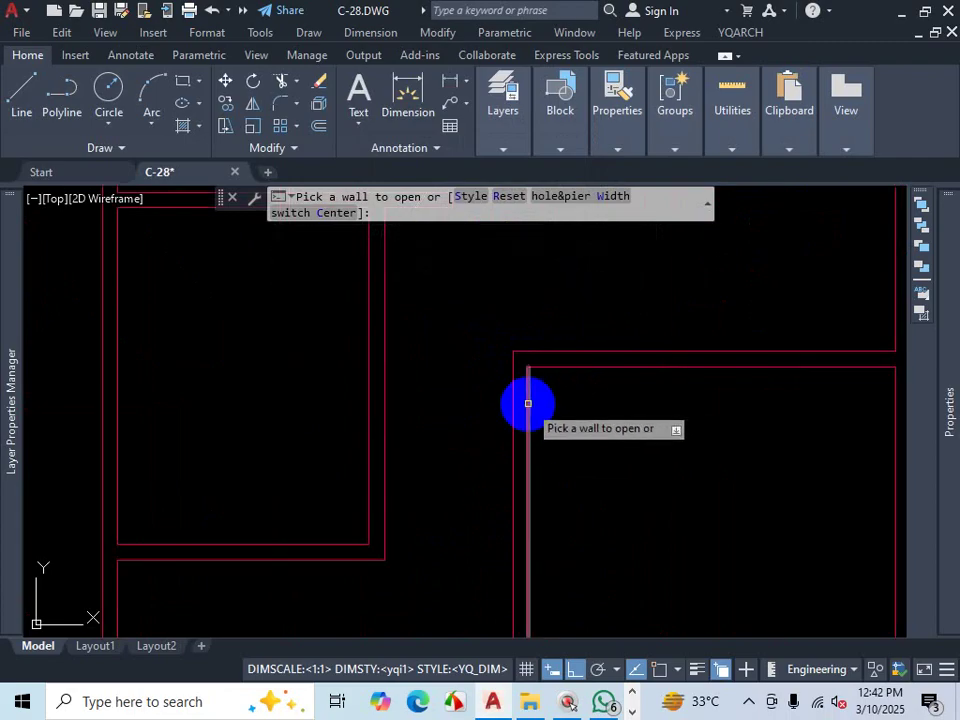
{"action": "left_click", "coordinate": [528, 404]}
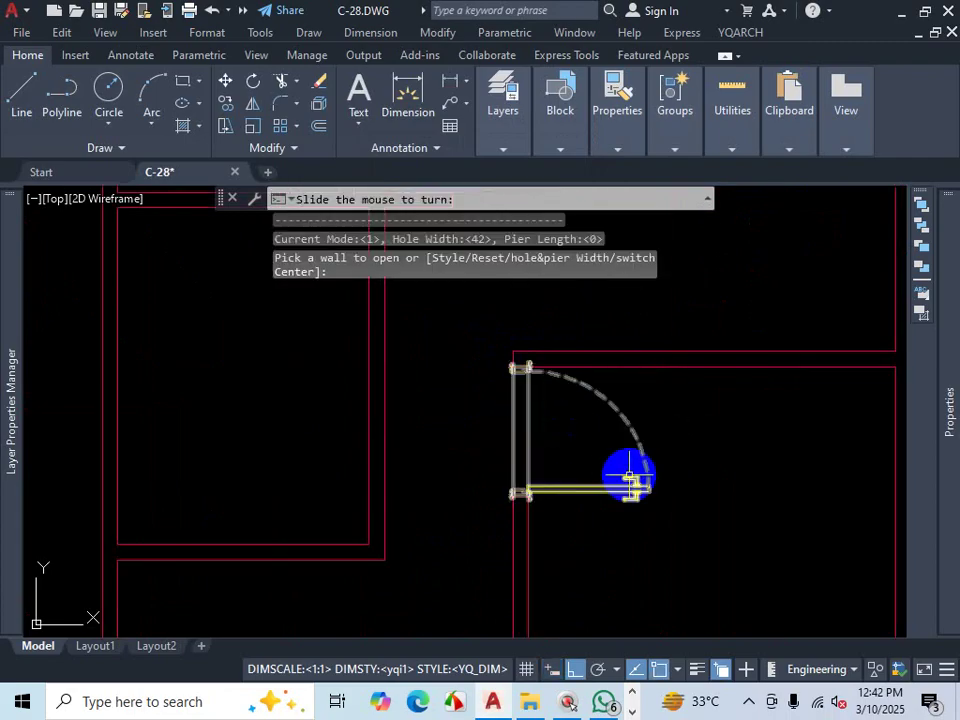
{"action": "left_click", "coordinate": [654, 409]}
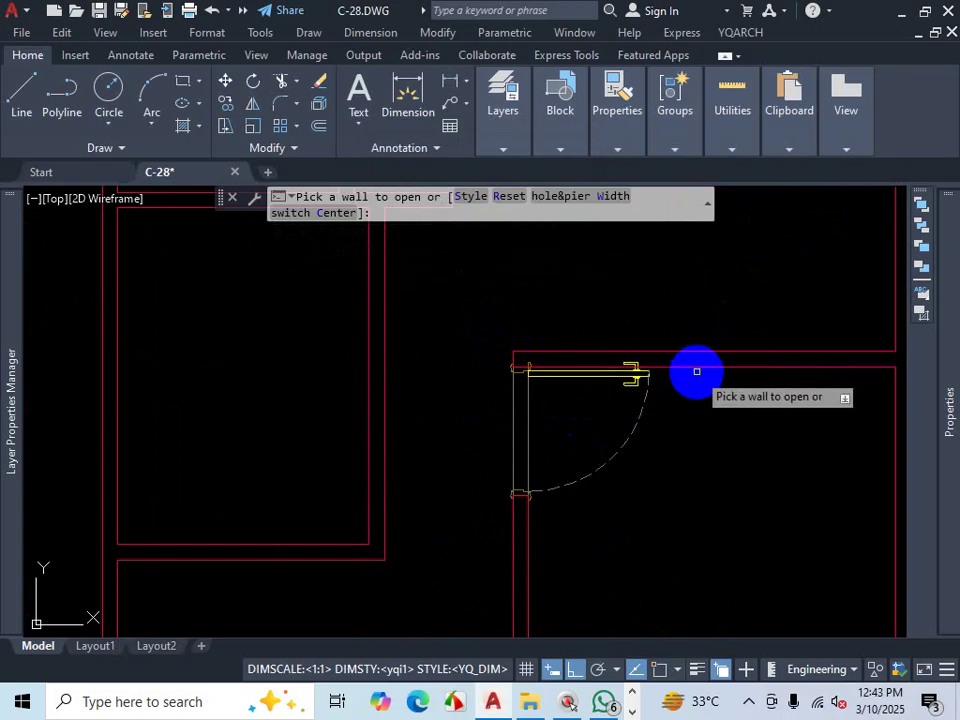
{"action": "key", "text": "Escape"}
{"action": "scroll", "coordinate": [626, 367], "scroll_direction": "up", "scroll_amount": 2}
{"action": "scroll", "coordinate": [681, 381], "scroll_direction": "up", "scroll_amount": 5}
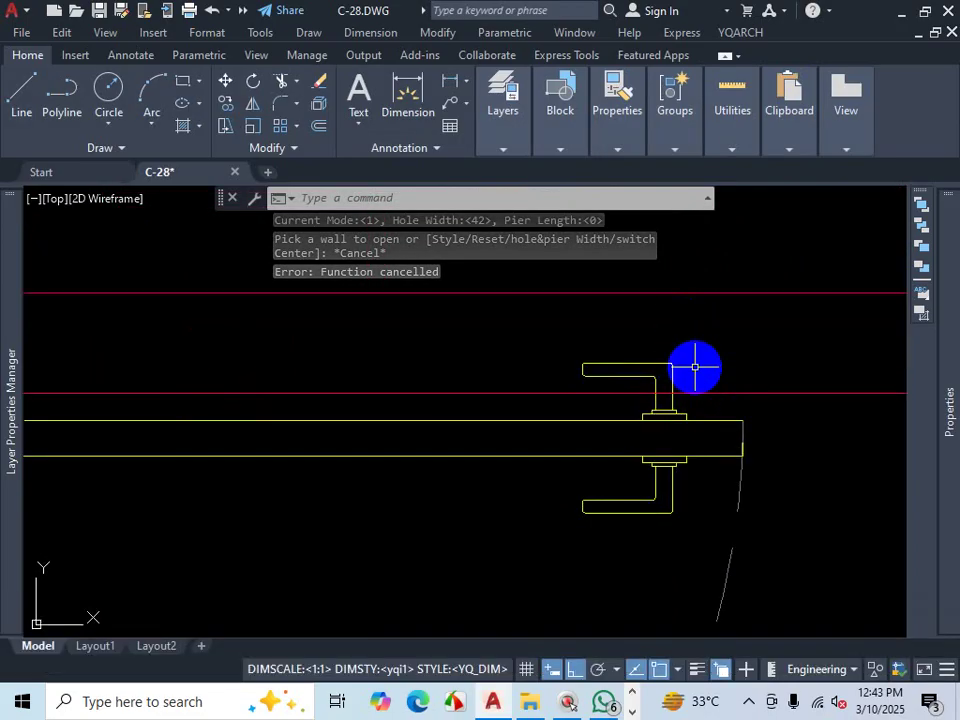
Step: Examine the pocket door's upper frame trim and handle where they meet the wall at the room corner
{"action": "scroll", "coordinate": [707, 378], "scroll_direction": "down", "scroll_amount": 2}
{"action": "scroll", "coordinate": [722, 378], "scroll_direction": "down", "scroll_amount": 2}
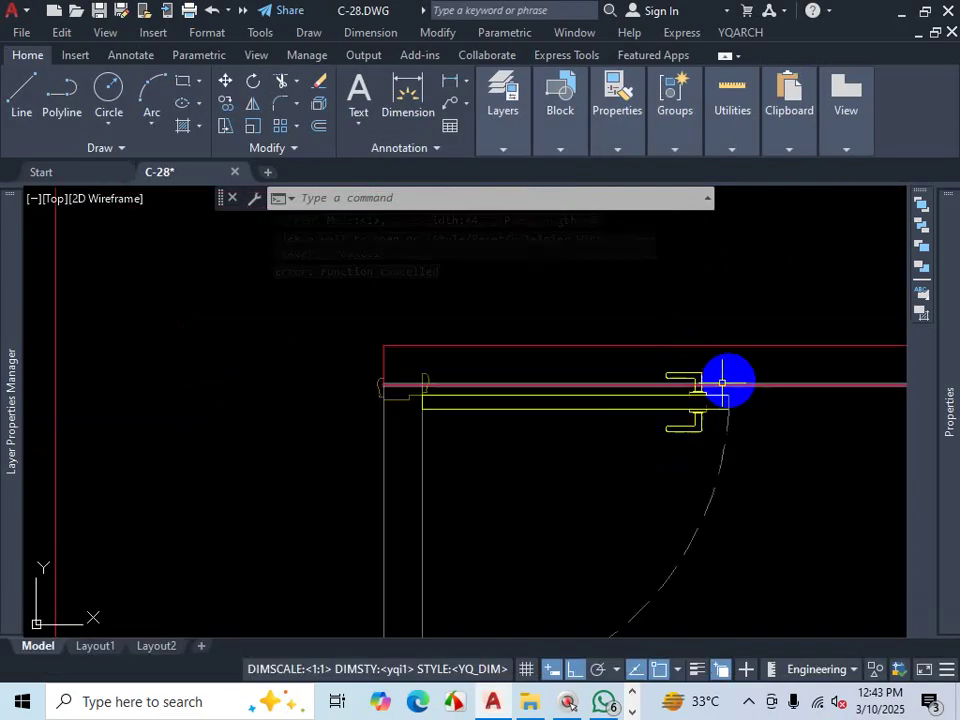
{"action": "scroll", "coordinate": [429, 386], "scroll_direction": "up", "scroll_amount": 4}
{"action": "key", "text": "ctrl+1"}
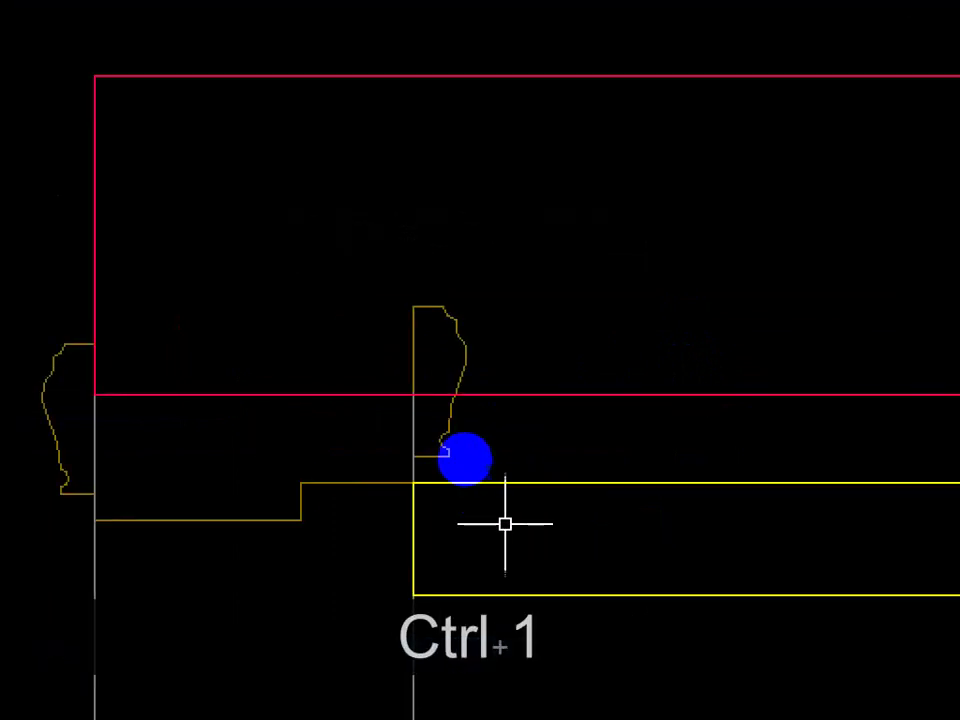
{"action": "left_click_drag", "start_coordinate": [404, 390], "coordinate": [458, 270]}
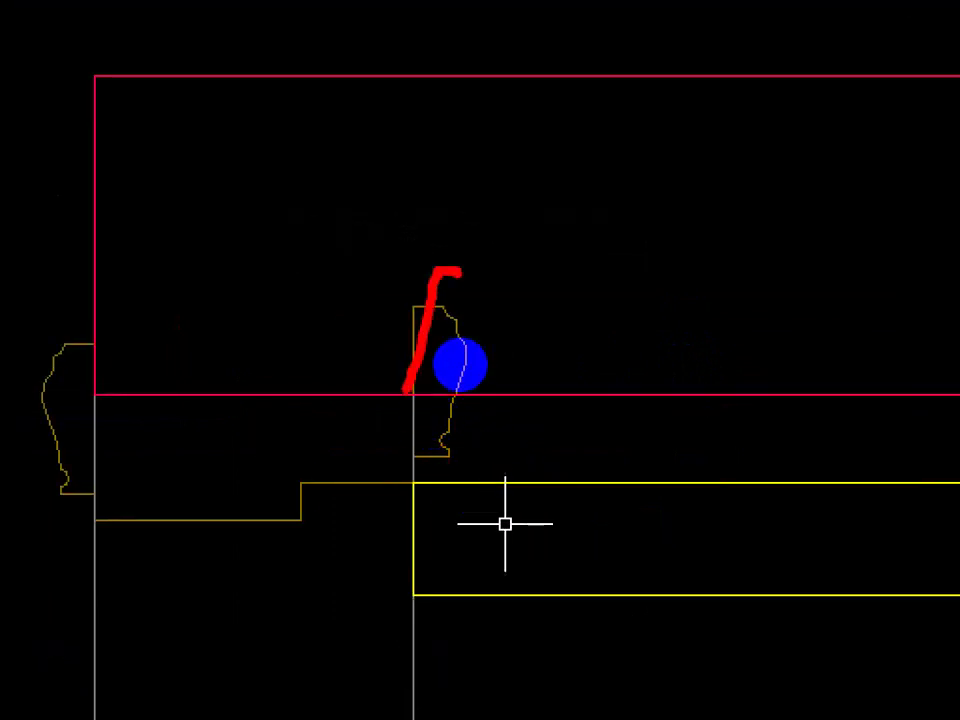
{"action": "key", "text": "Escape"}
{"action": "scroll", "coordinate": [497, 362], "scroll_direction": "up", "scroll_amount": 3}
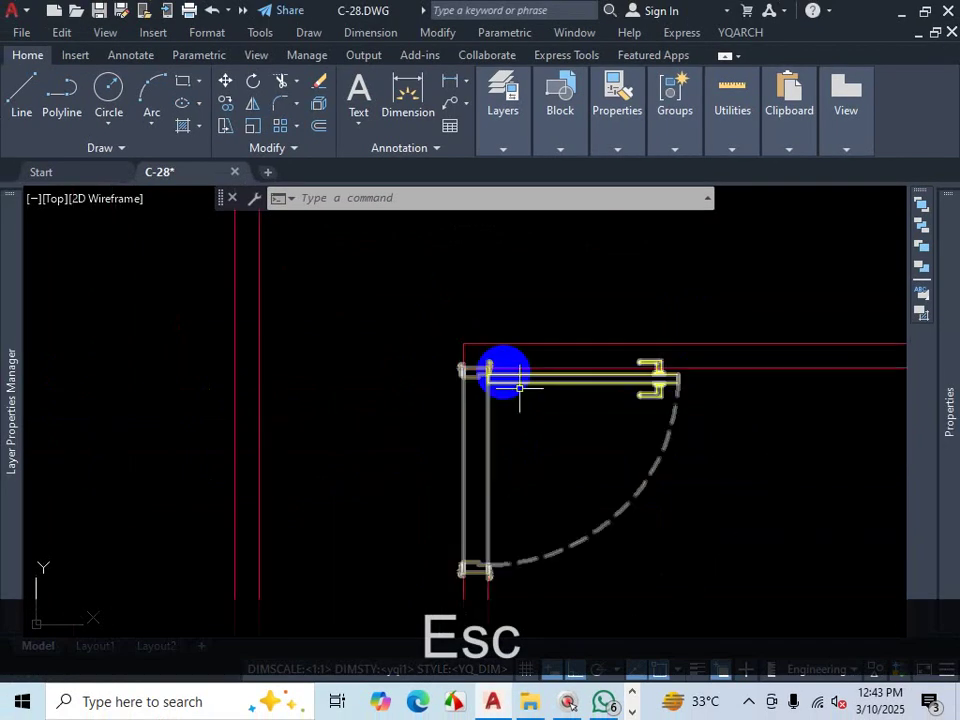
{"action": "scroll", "coordinate": [724, 428], "scroll_direction": "up", "scroll_amount": 2}
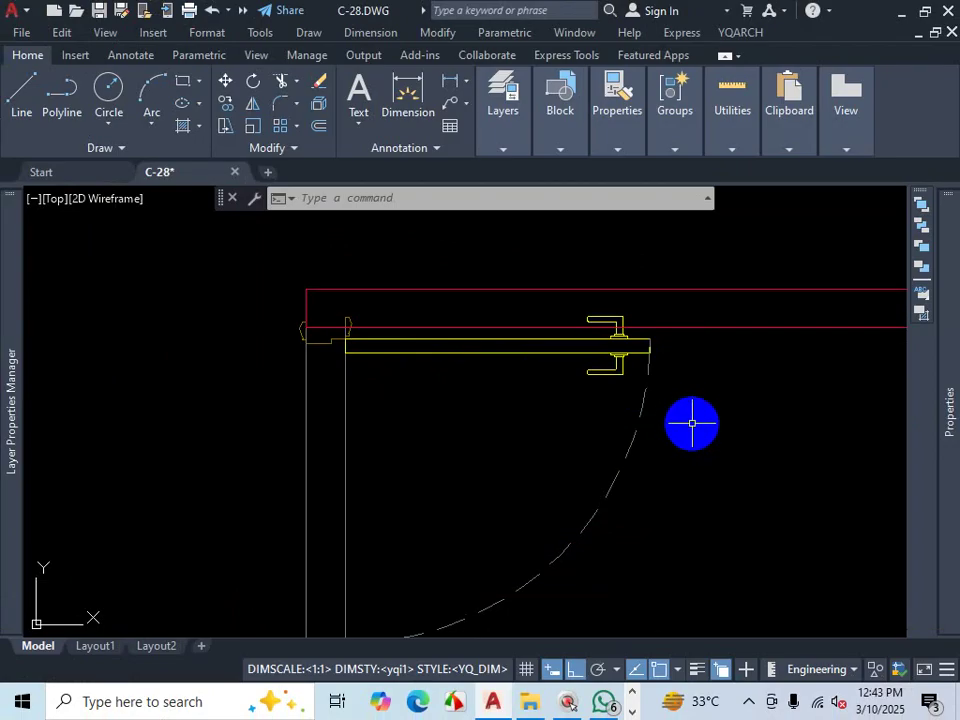
{"action": "scroll", "coordinate": [650, 374], "scroll_direction": "down", "scroll_amount": 4}
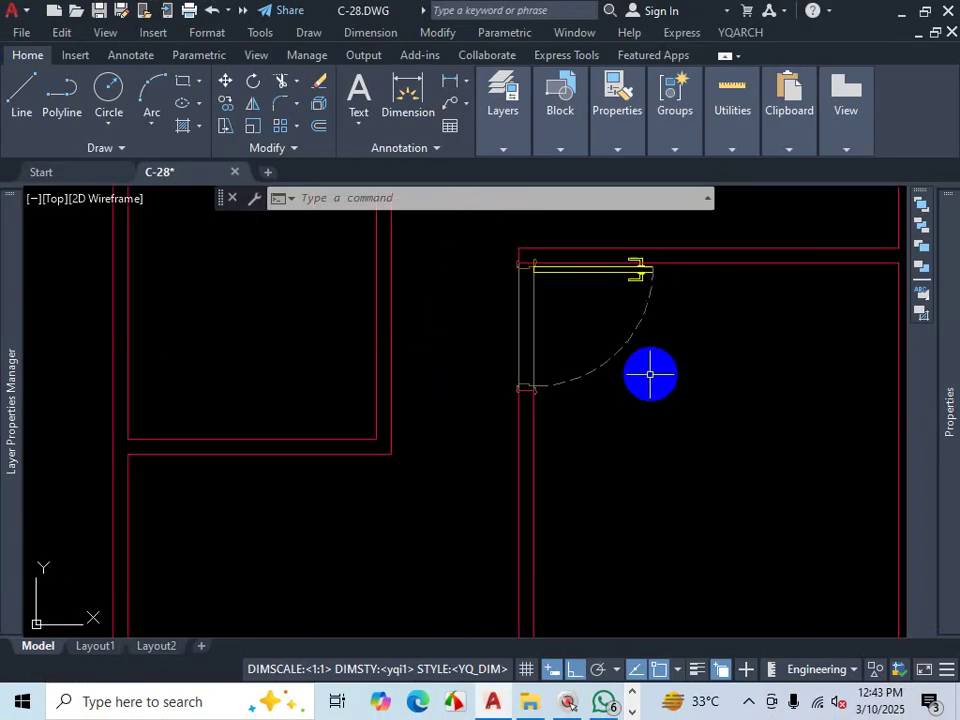
Step: Erase the pocket door from the middle-right room's left wall with the YQArch erase wall command, closing the opening
{"action": "type", "text": "EW"}
{"action": "key", "text": "Return"}
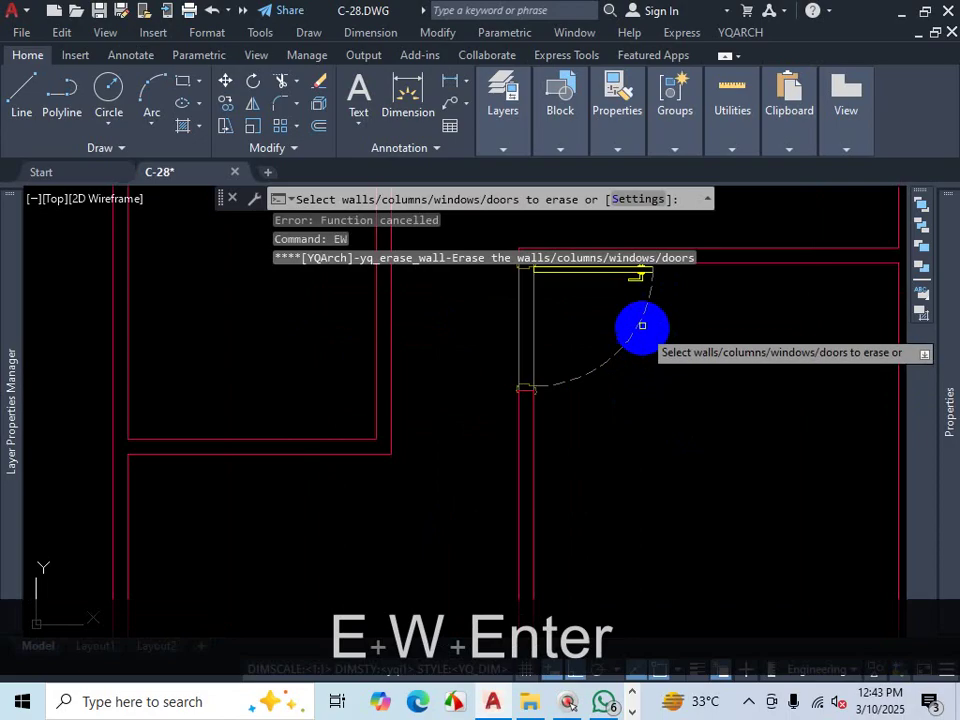
{"action": "left_click", "coordinate": [640, 318]}
{"action": "key", "text": "Return"}
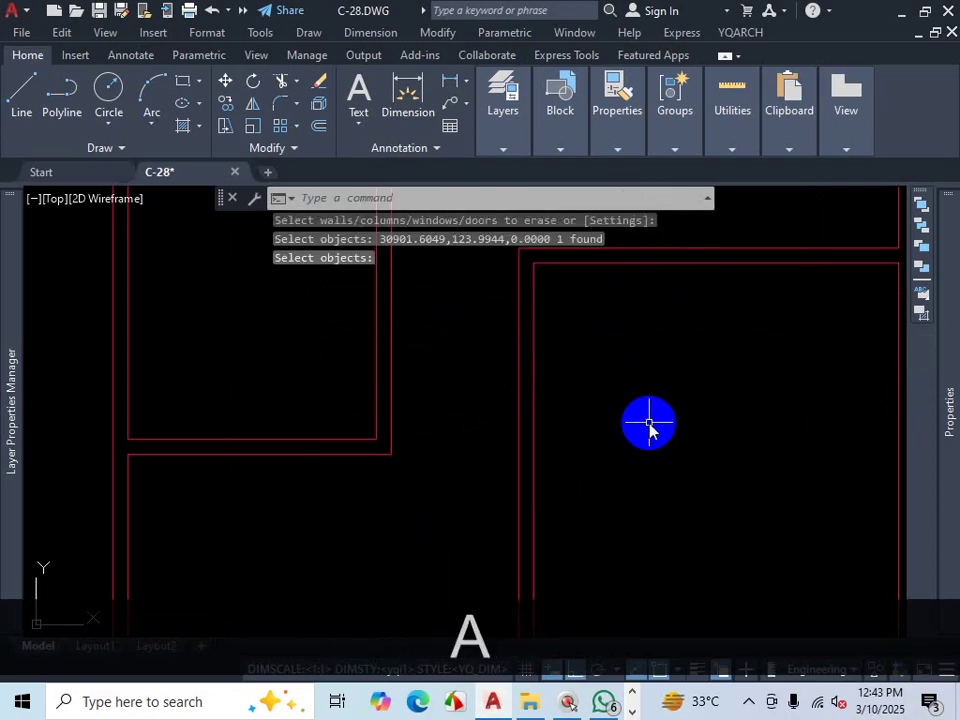
Step: Restart Open Pocket Door and set the pier width to 1.5, keeping the hole width of 42
{"action": "type", "text": "ADT"}
{"action": "key", "text": "Return"}
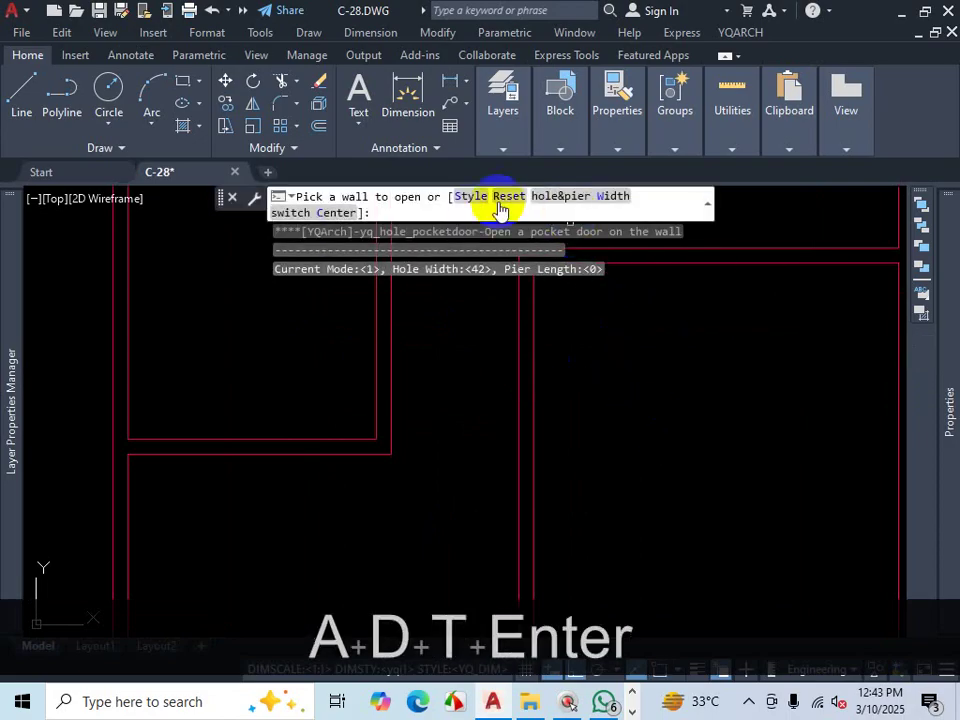
{"action": "scroll", "coordinate": [549, 399], "scroll_direction": "down", "scroll_amount": 2}
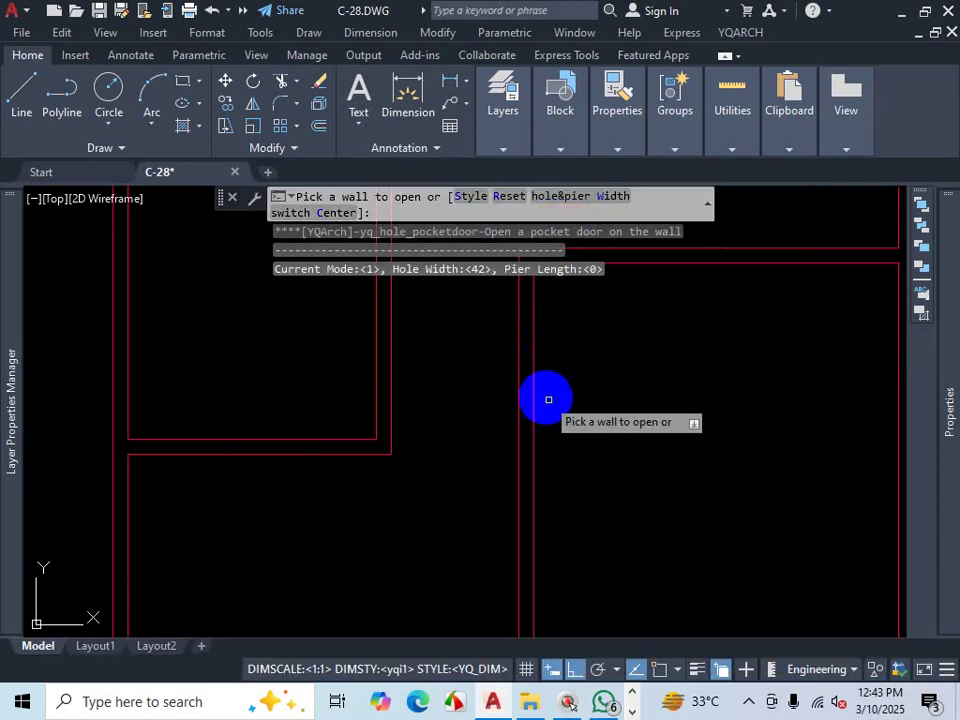
{"action": "left_click", "coordinate": [580, 201]}
{"action": "left_click_drag", "start_coordinate": [566, 440], "coordinate": [501, 440]}
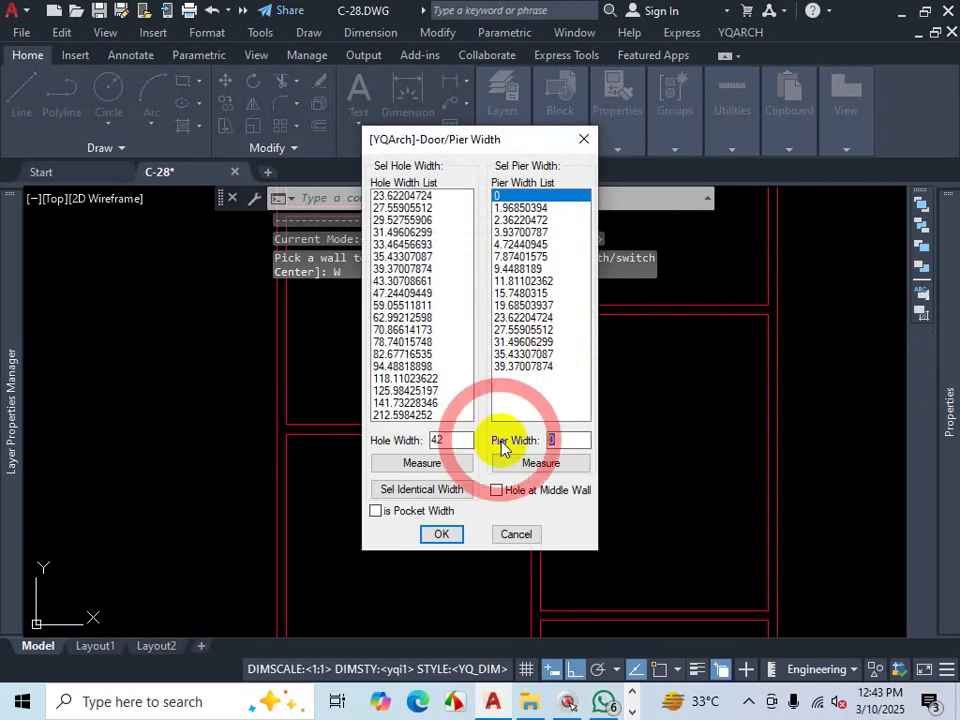
{"action": "type", "text": "1"}
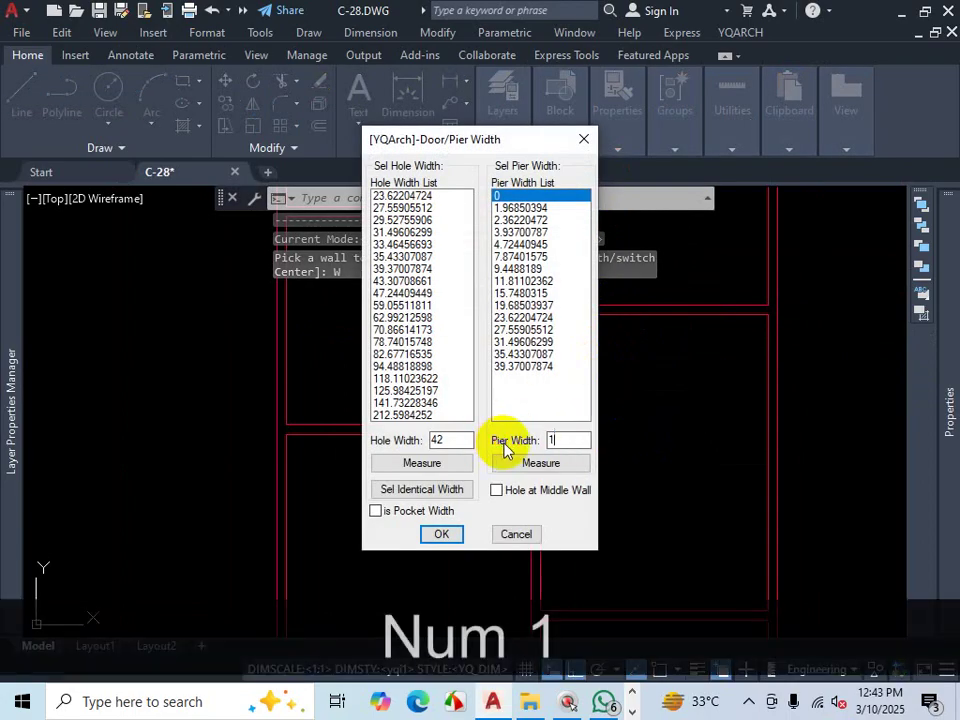
{"action": "type", "text": ".5"}
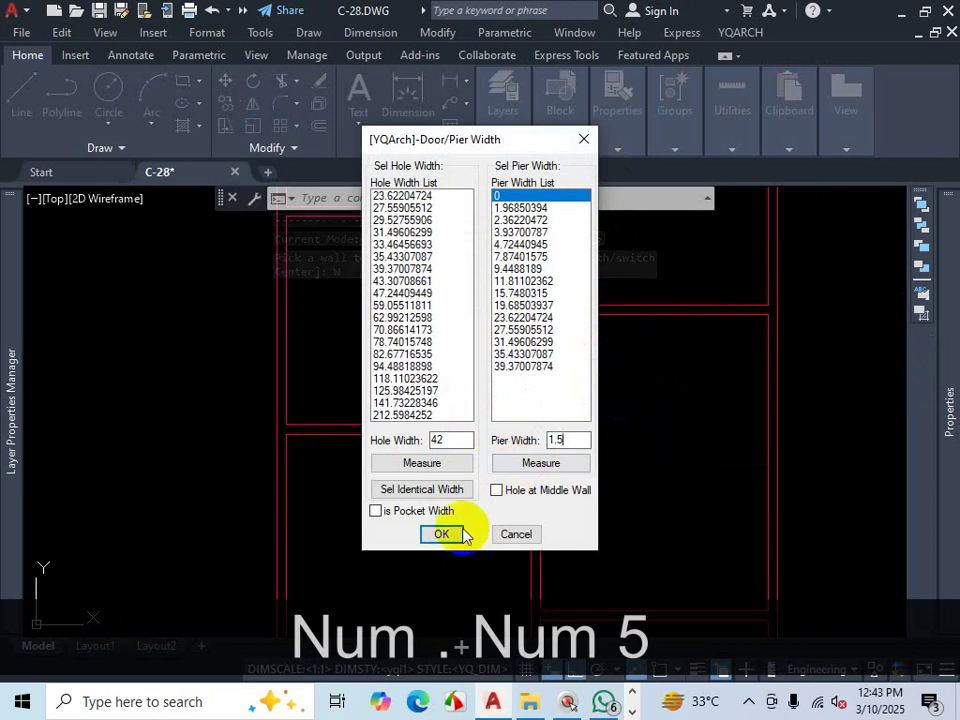
{"action": "left_click", "coordinate": [446, 534]}
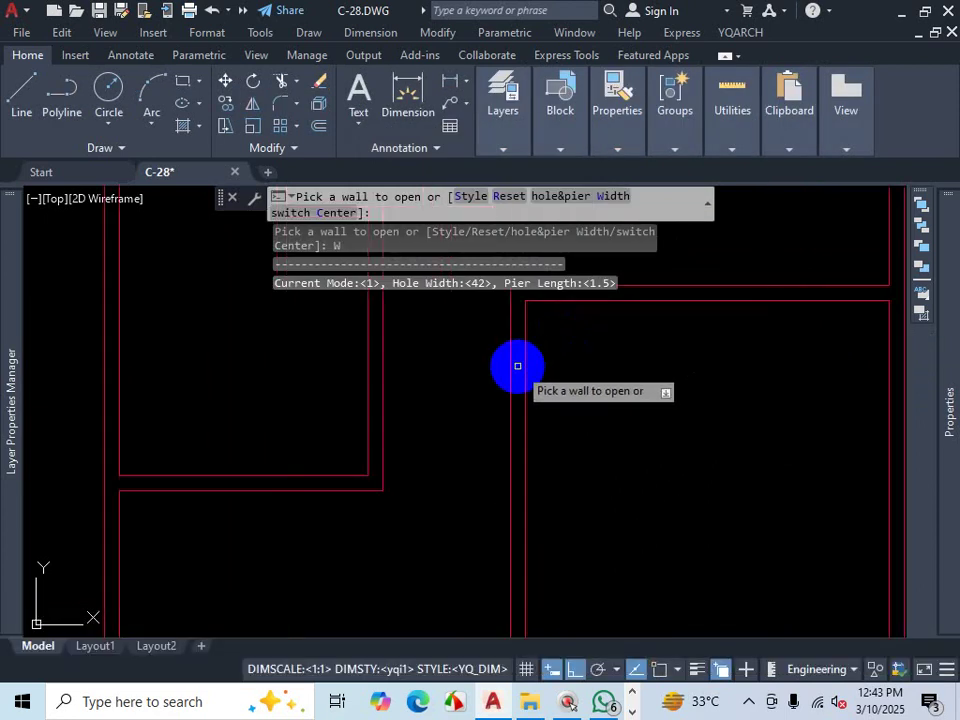
Step: Open the pocket door at the upper end of the middle-right room's left wall, swinging into the room, and check its handle clearance
{"action": "left_click", "coordinate": [523, 360]}
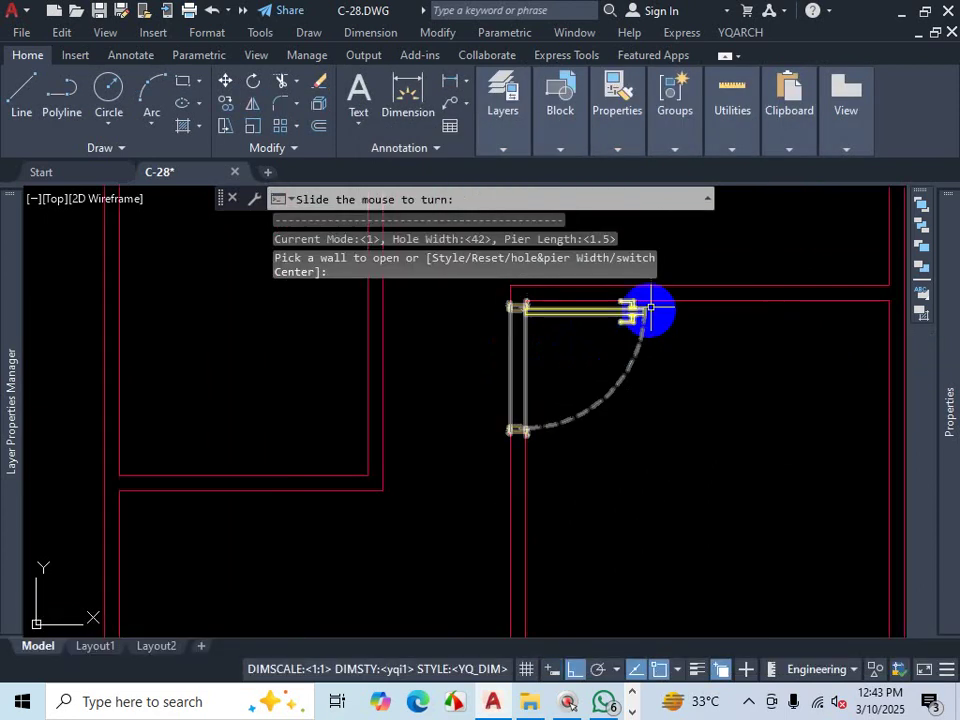
{"action": "scroll", "coordinate": [635, 298], "scroll_direction": "up", "scroll_amount": 2}
{"action": "scroll", "coordinate": [628, 373], "scroll_direction": "down", "scroll_amount": 2}
{"action": "scroll", "coordinate": [628, 343], "scroll_direction": "up", "scroll_amount": 6}
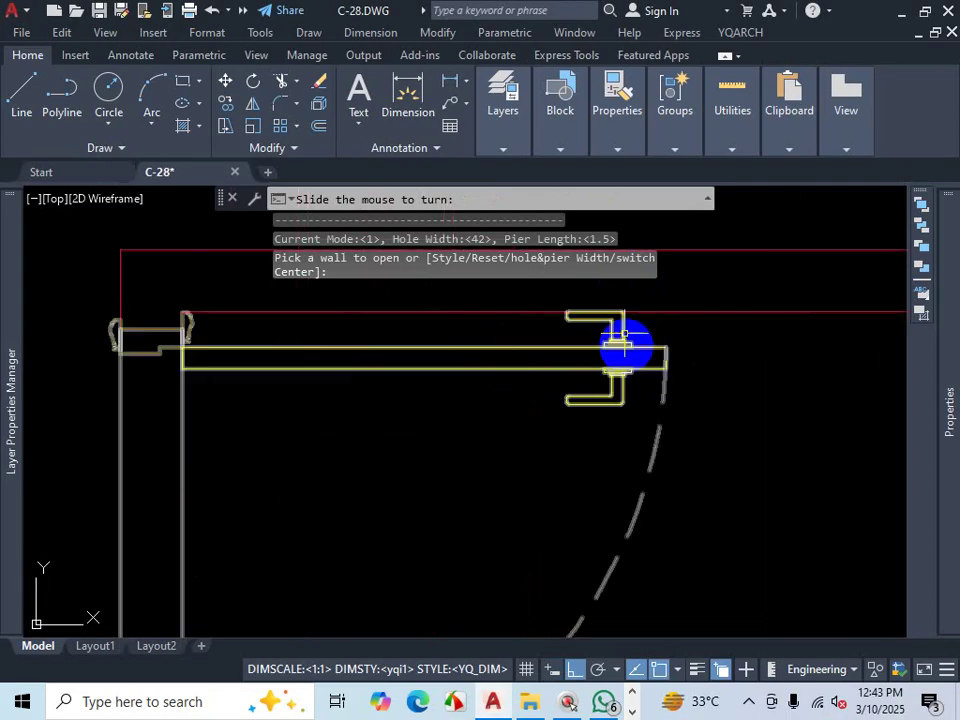
{"action": "scroll", "coordinate": [589, 334], "scroll_direction": "up", "scroll_amount": 4}
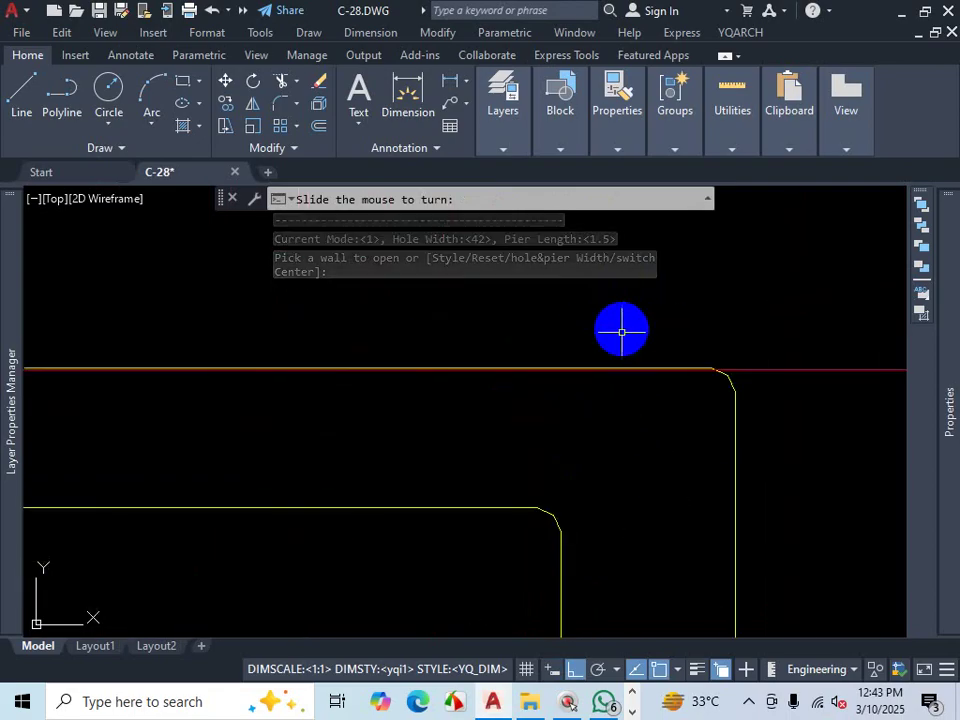
{"action": "scroll", "coordinate": [621, 335], "scroll_direction": "down", "scroll_amount": 6}
{"action": "scroll", "coordinate": [631, 420], "scroll_direction": "down", "scroll_amount": 5}
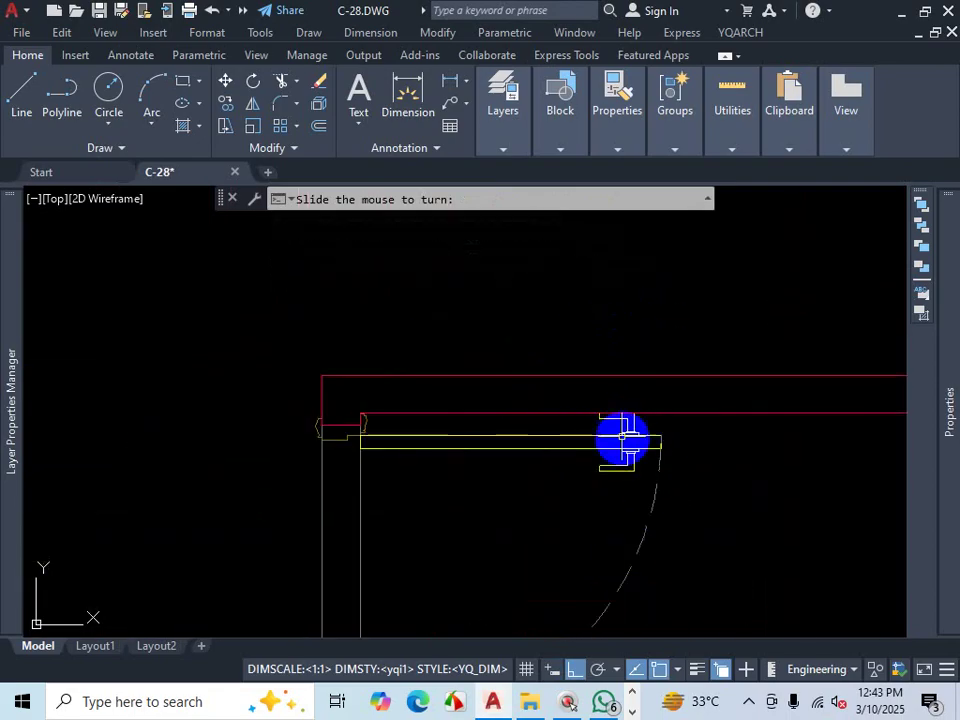
{"action": "scroll", "coordinate": [621, 439], "scroll_direction": "down", "scroll_amount": 3}
{"action": "scroll", "coordinate": [615, 467], "scroll_direction": "up", "scroll_amount": 3}
{"action": "scroll", "coordinate": [580, 410], "scroll_direction": "down", "scroll_amount": 3}
{"action": "scroll", "coordinate": [640, 390], "scroll_direction": "up", "scroll_amount": 1}
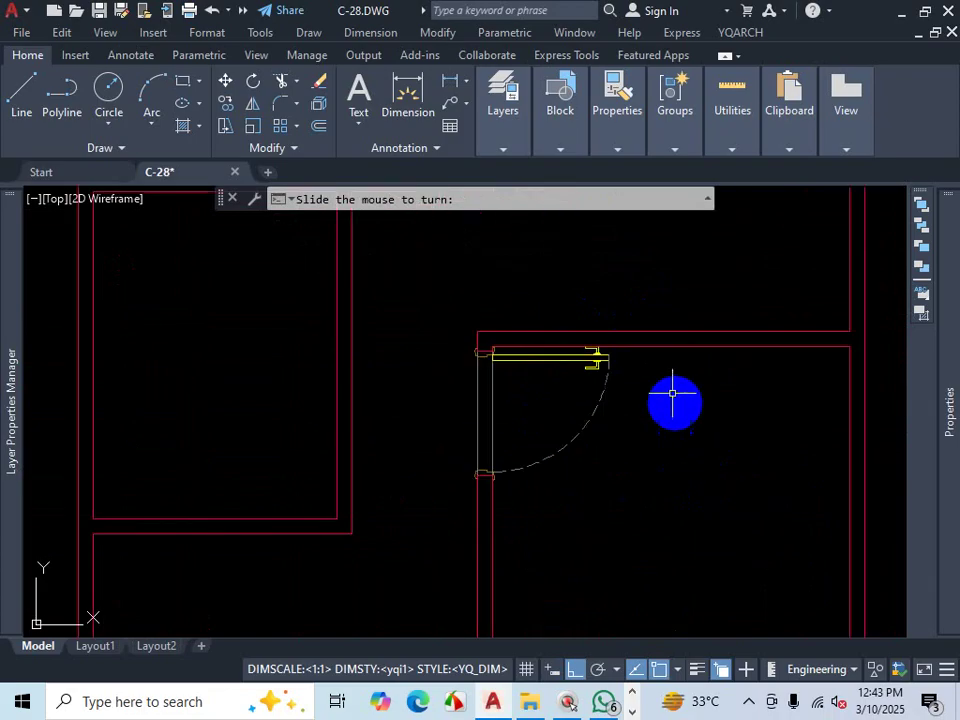
{"action": "scroll", "coordinate": [644, 377], "scroll_direction": "up", "scroll_amount": 3}
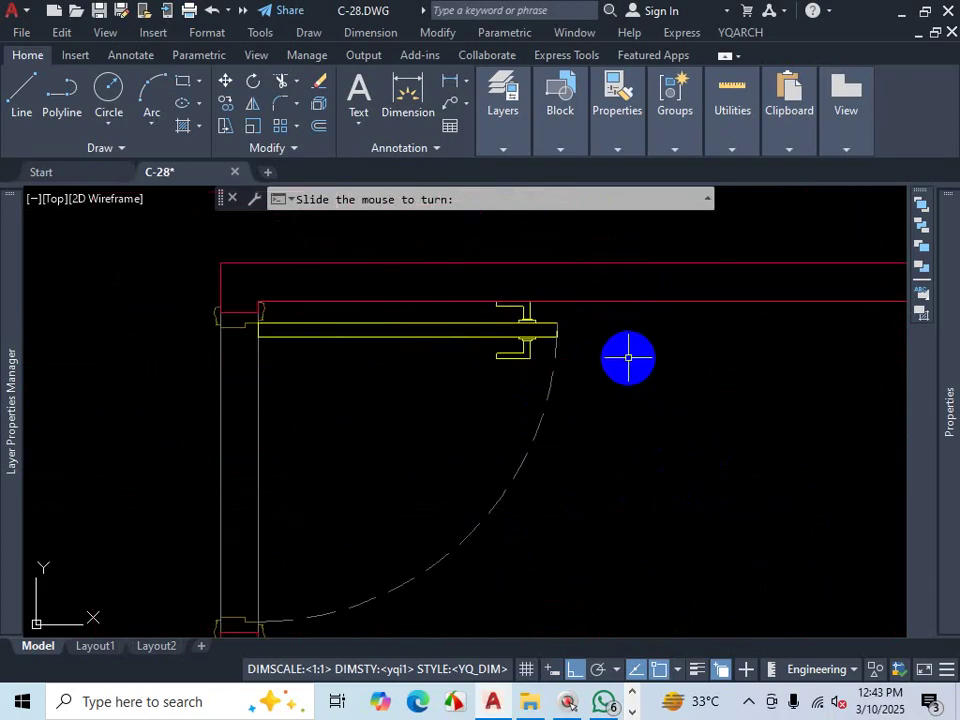
{"action": "left_click", "coordinate": [628, 357]}
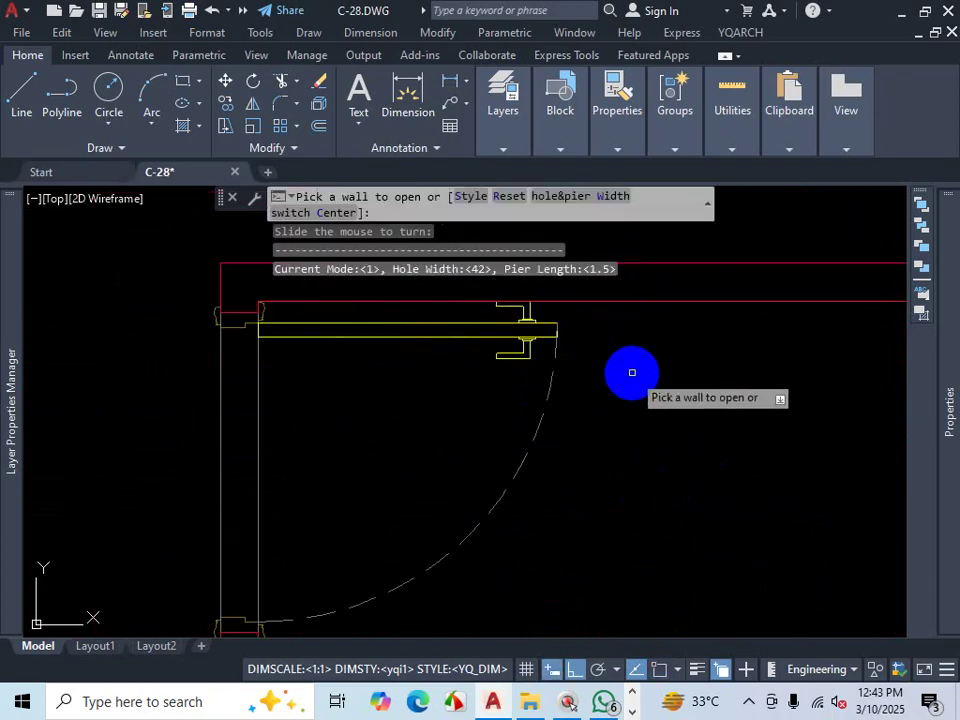
{"action": "key", "text": "Escape"}
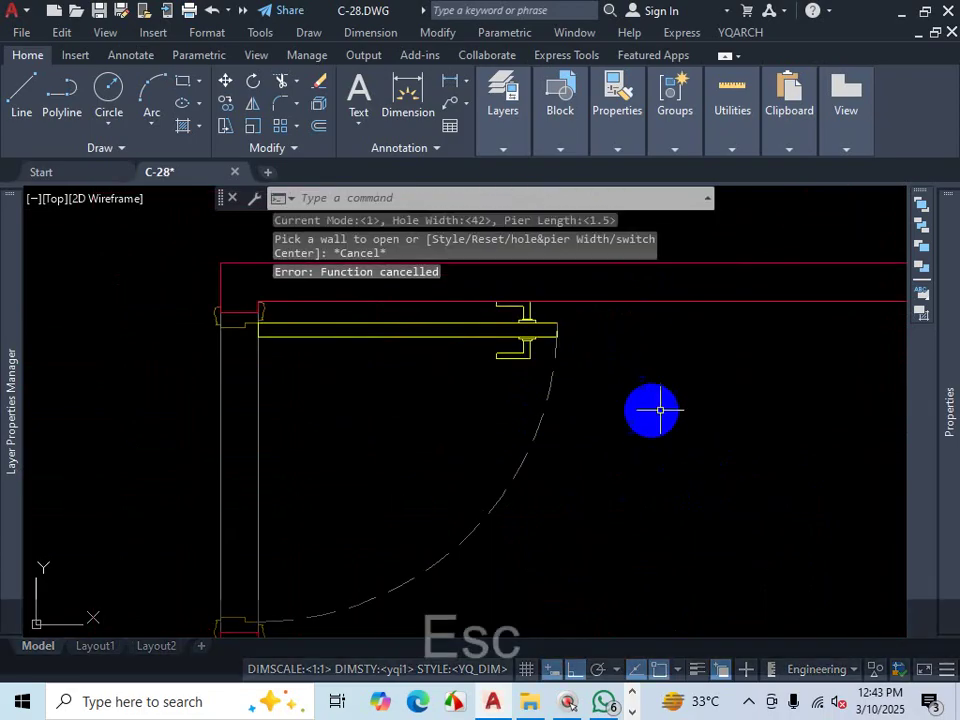
Step: Examine the doorsill lines running across the pocket door's opening on both wall faces
{"action": "left_click", "coordinate": [750, 703]}
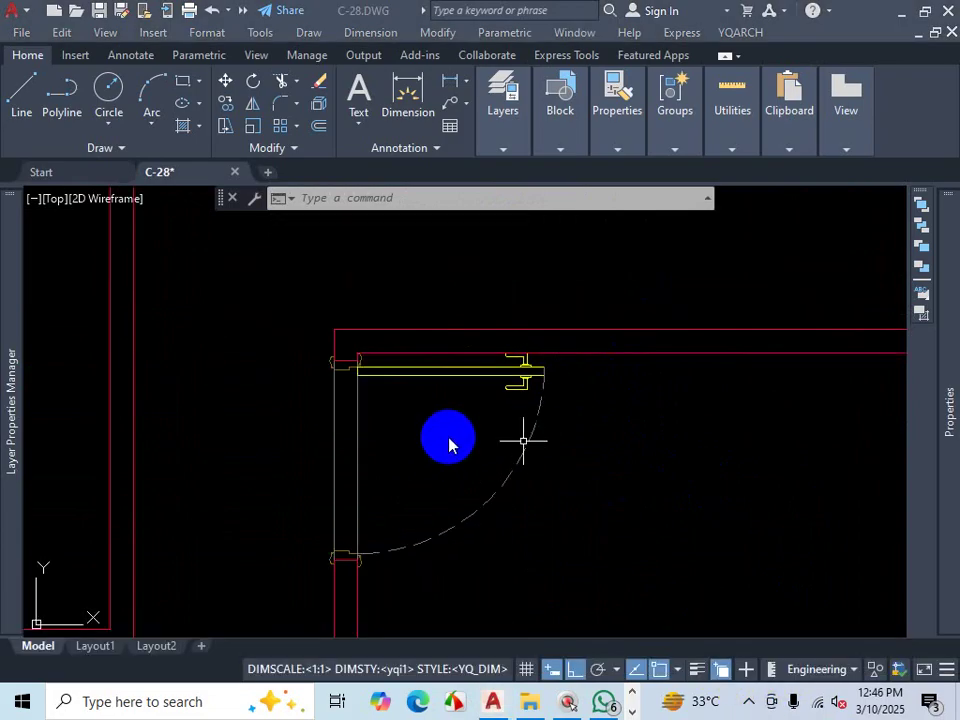
{"action": "key", "text": "Escape"}
{"action": "scroll", "coordinate": [492, 401], "scroll_direction": "down", "scroll_amount": 2}
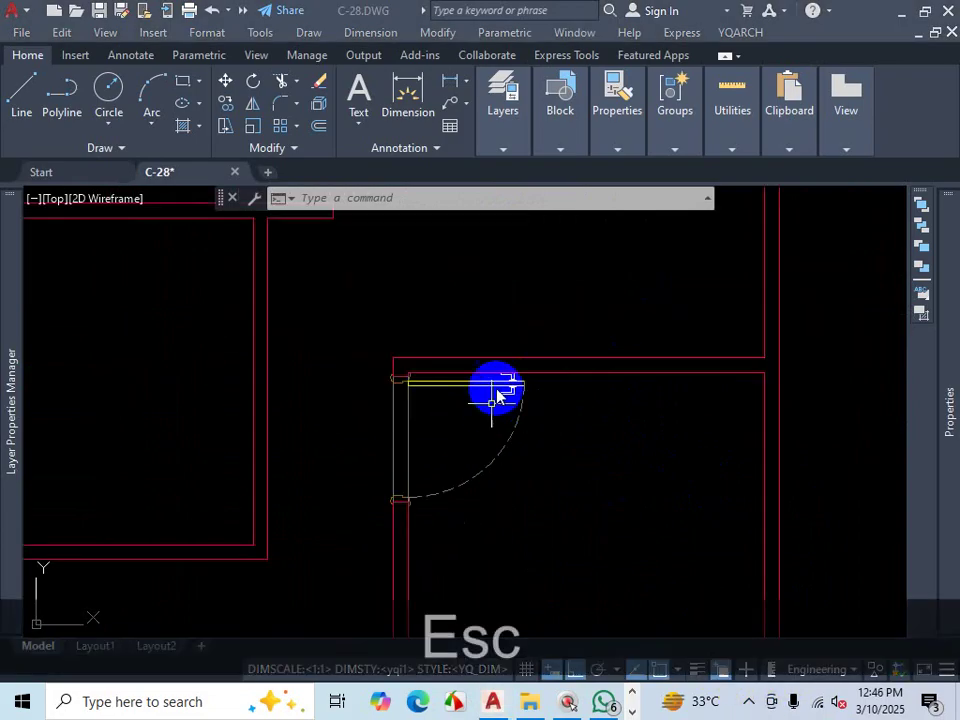
{"action": "scroll", "coordinate": [507, 410], "scroll_direction": "up", "scroll_amount": 2}
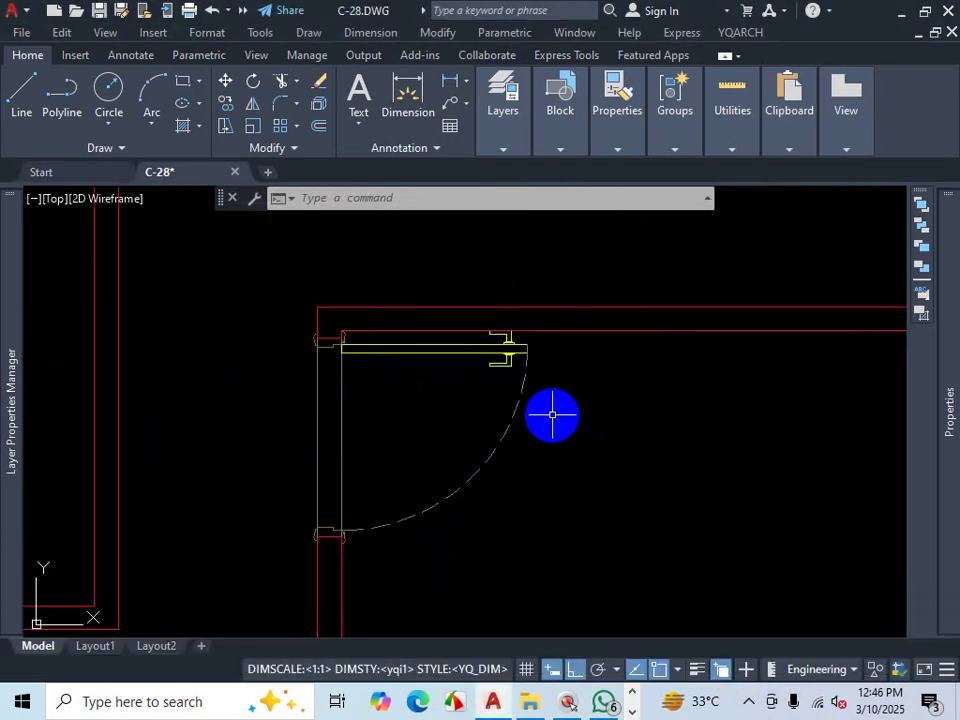
{"action": "scroll", "coordinate": [548, 443], "scroll_direction": "down", "scroll_amount": 1}
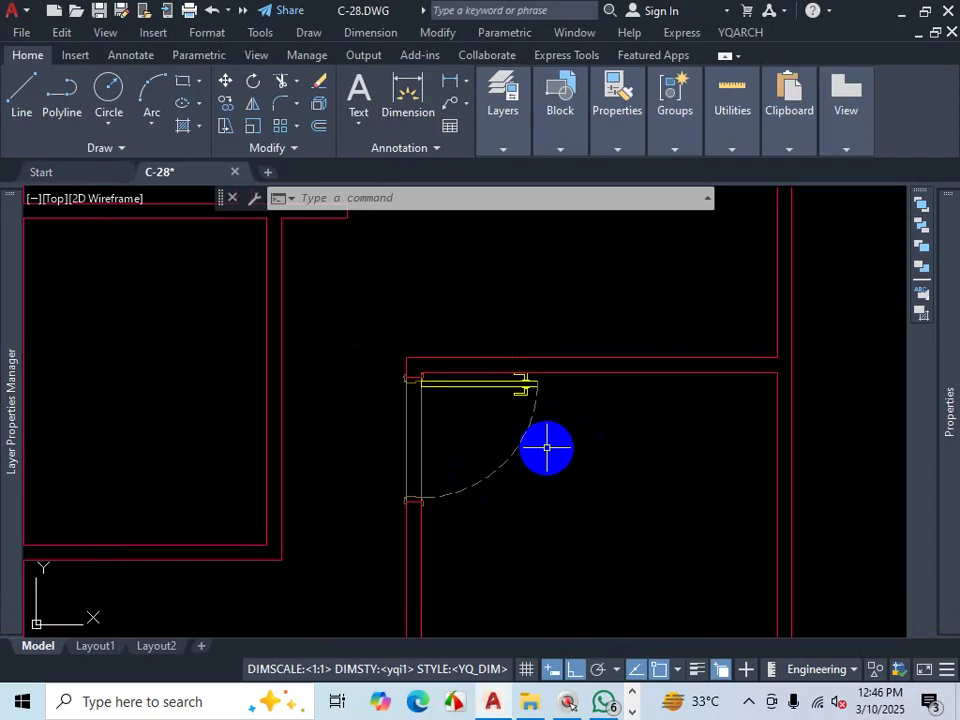
{"action": "key", "text": "ctrl+1"}
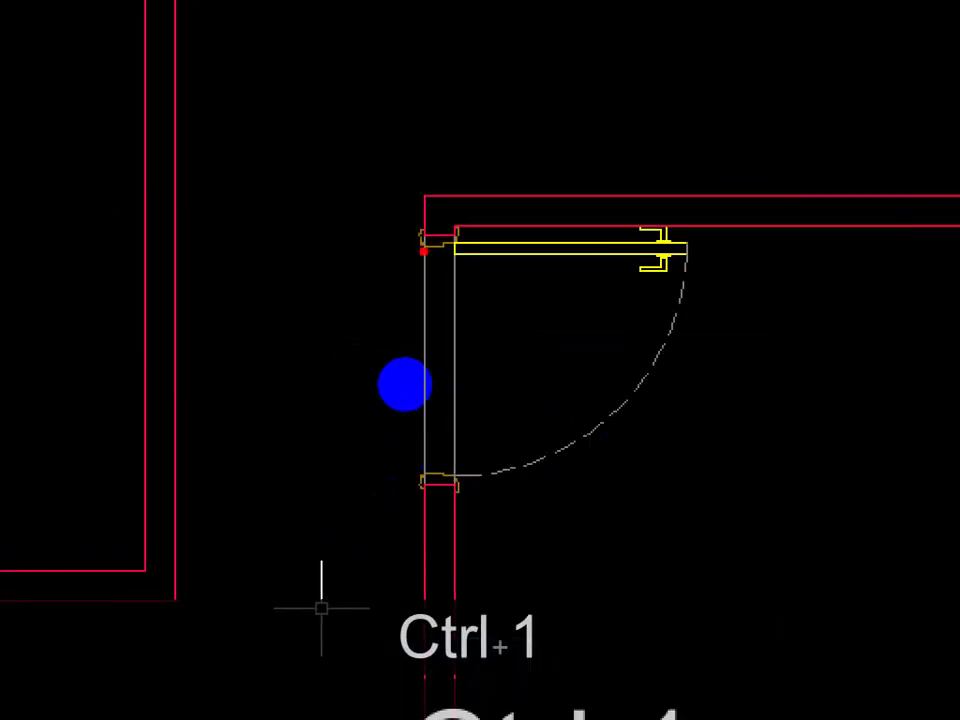
{"action": "left_click_drag", "start_coordinate": [424, 244], "coordinate": [405, 399]}
{"action": "left_click_drag", "start_coordinate": [455, 251], "coordinate": [453, 415]}
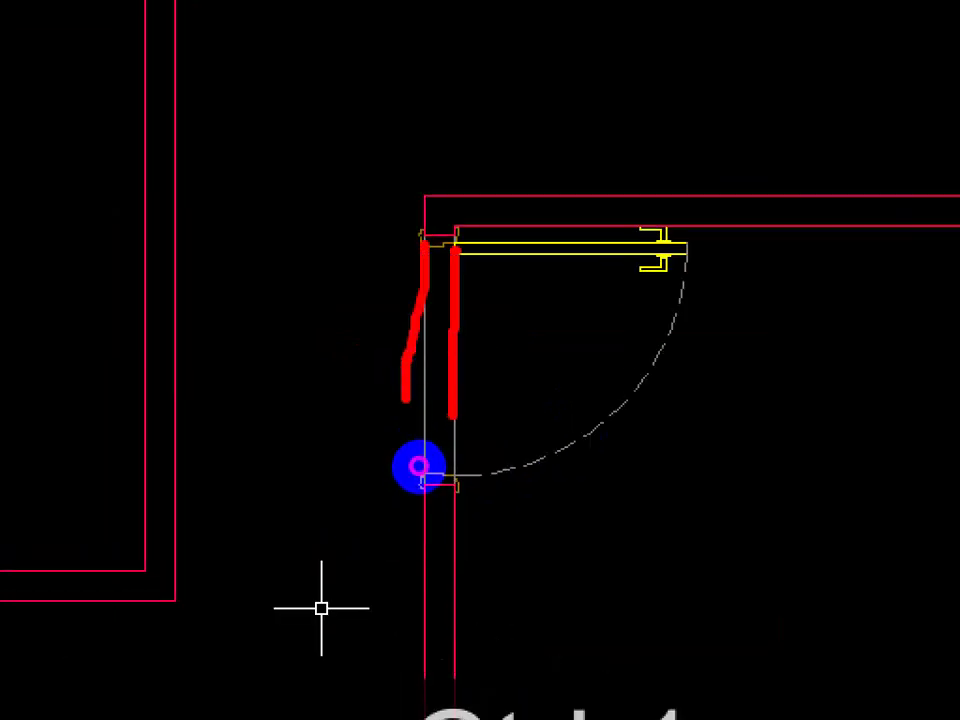
{"action": "left_click_drag", "start_coordinate": [495, 261], "coordinate": [495, 354]}
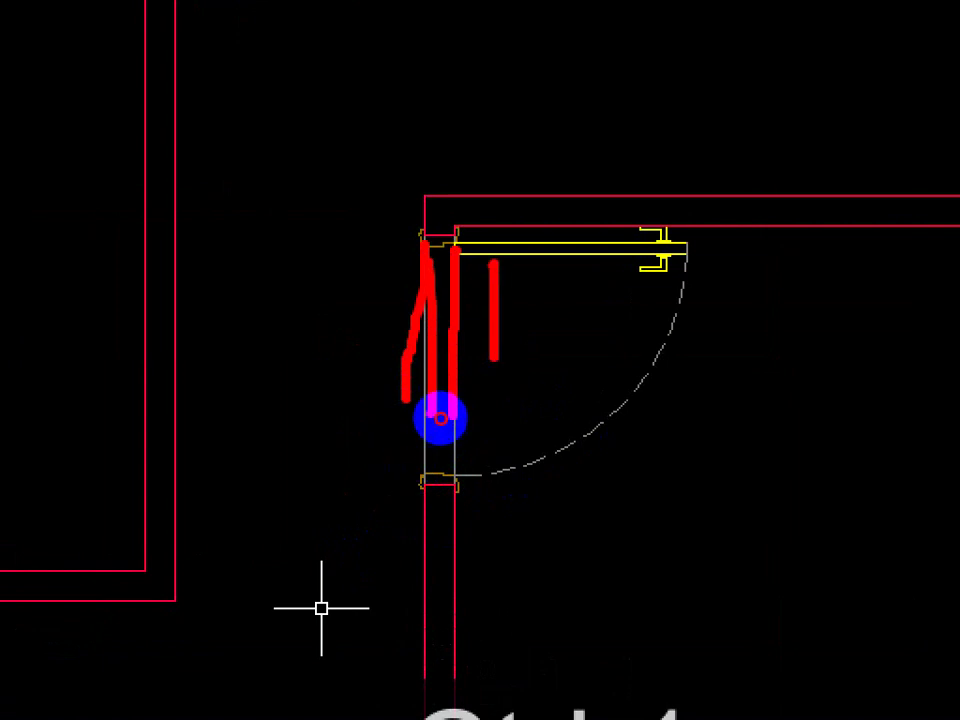
{"action": "key", "text": "ctrl+1"}
{"action": "key", "text": "Escape"}
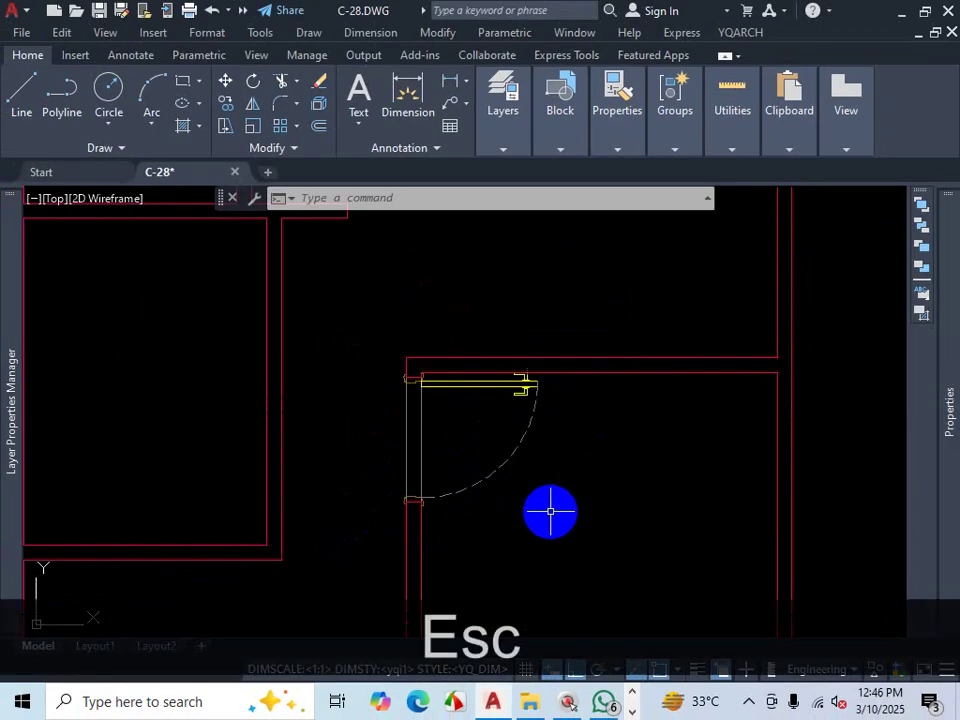
Step: Erase the pocket door that has doorsill lines and close its wall opening with the YQArch erase wall command
{"action": "type", "text": "ew"}
{"action": "key", "text": "space"}
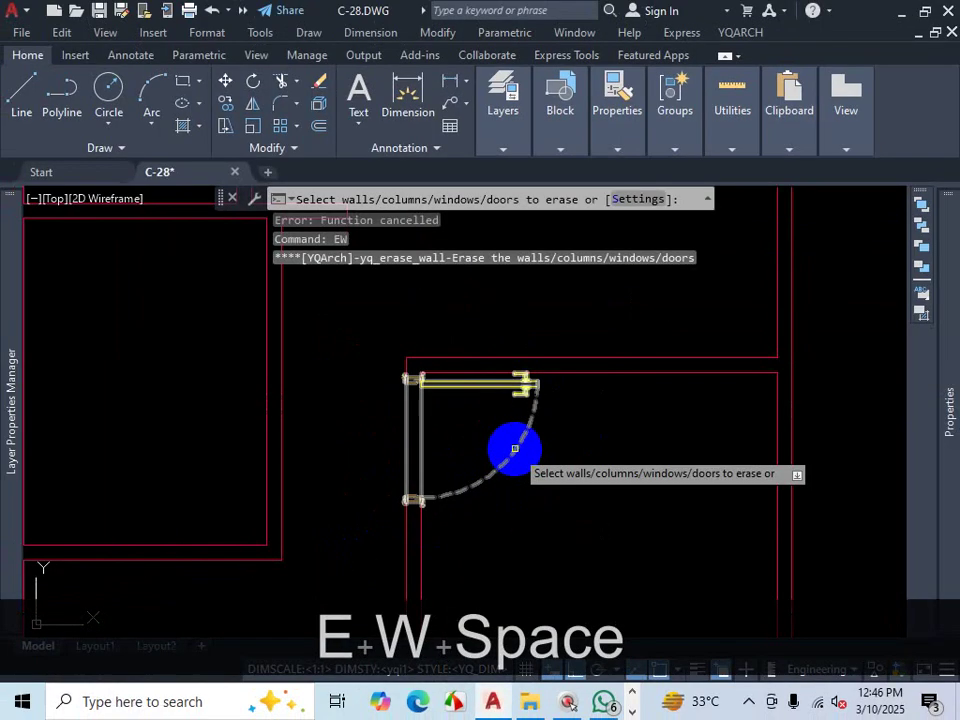
{"action": "left_click", "coordinate": [514, 450]}
{"action": "key", "text": "Return"}
Step: Start Open Pocket Door and turn off Doorsill 1 and Doorsill 2 for the Door1 style
{"action": "type", "text": "adt"}
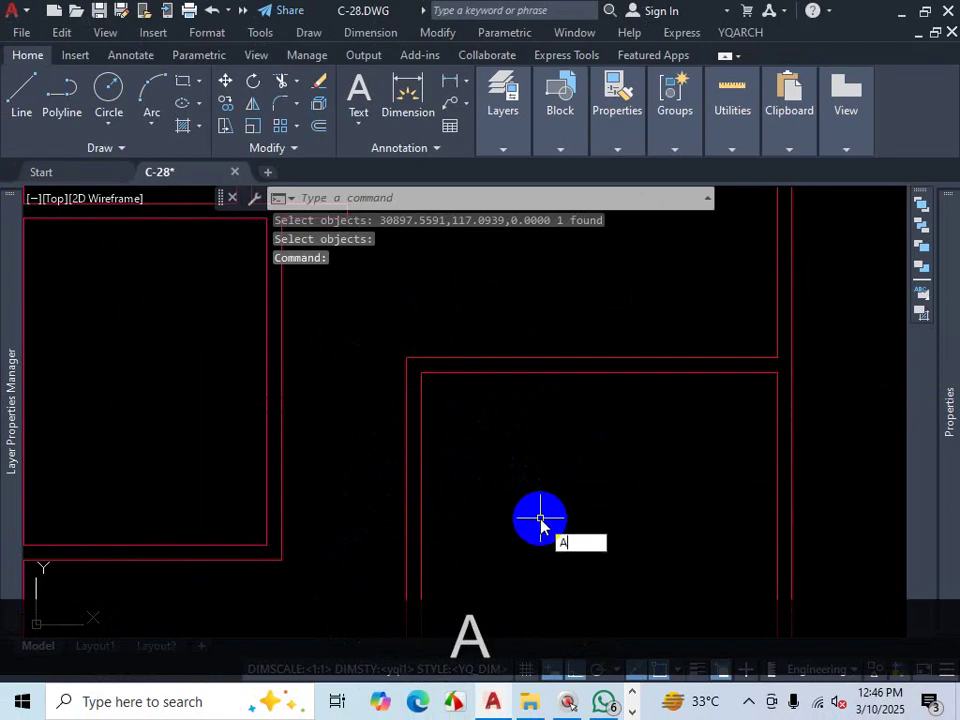
{"action": "key", "text": "Return"}
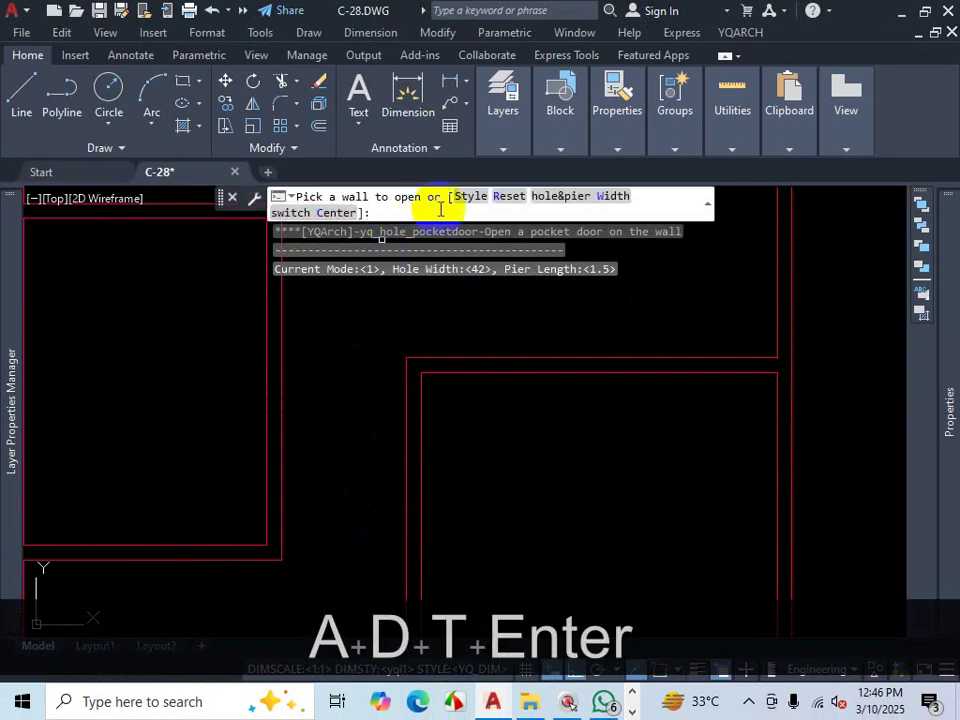
{"action": "left_click", "coordinate": [470, 198]}
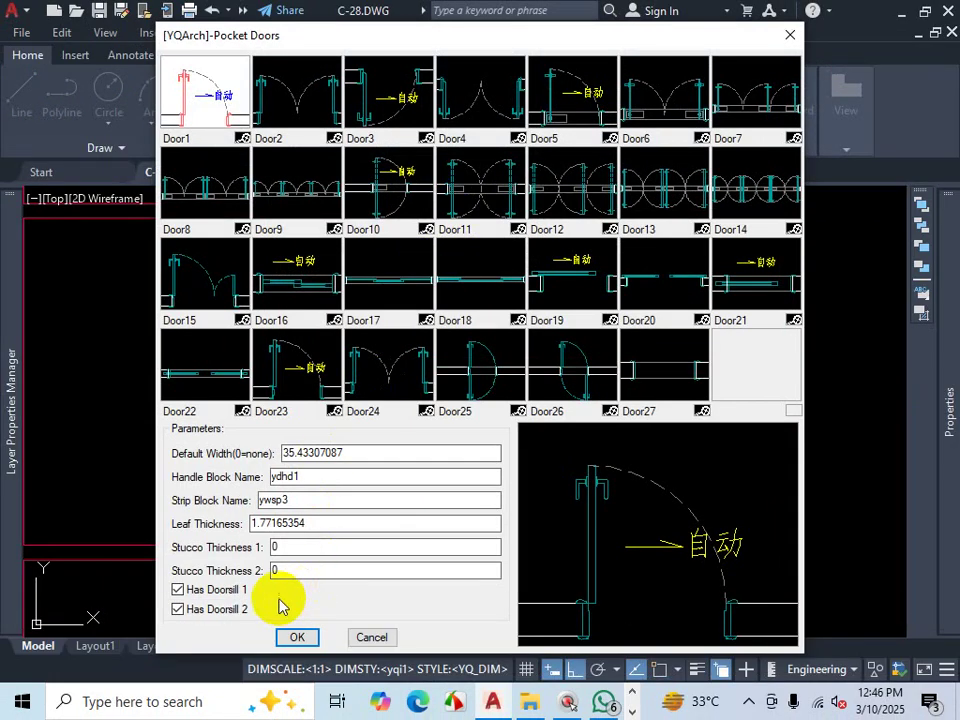
{"action": "left_click", "coordinate": [179, 590]}
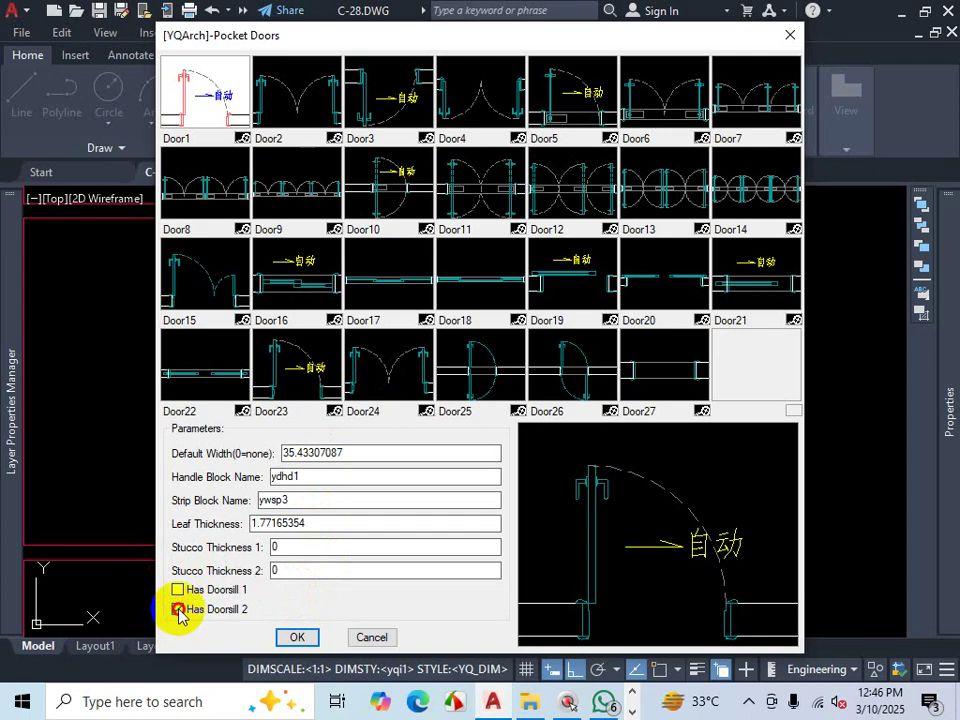
{"action": "left_click", "coordinate": [178, 609]}
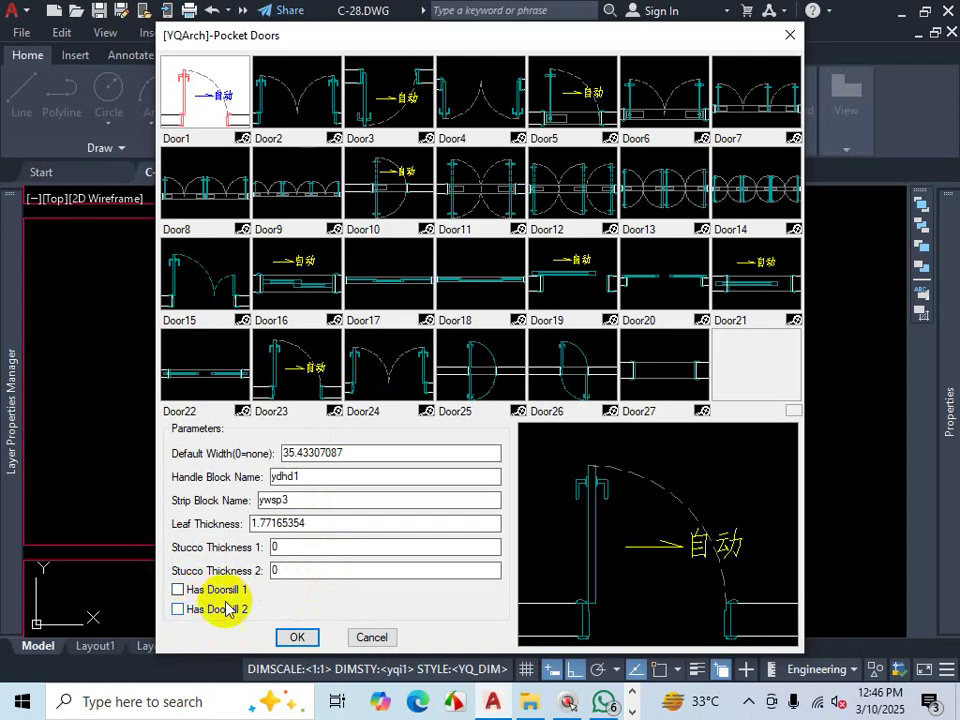
{"action": "left_click", "coordinate": [298, 638]}
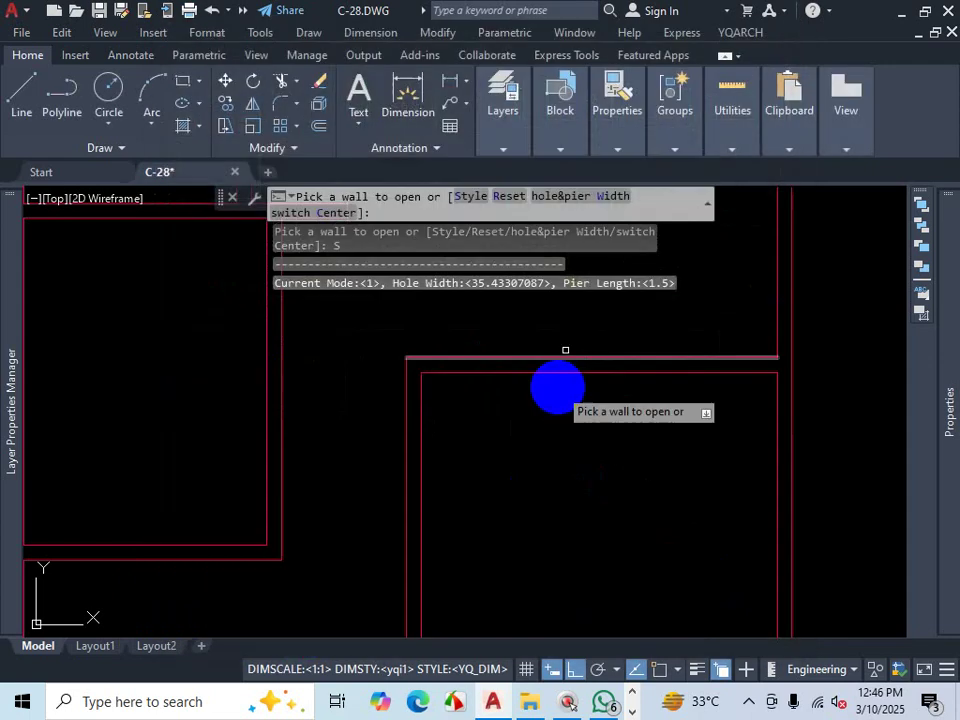
Step: Set the pocket door's hole width to 42 and its pier width to 2
{"action": "left_click", "coordinate": [561, 202]}
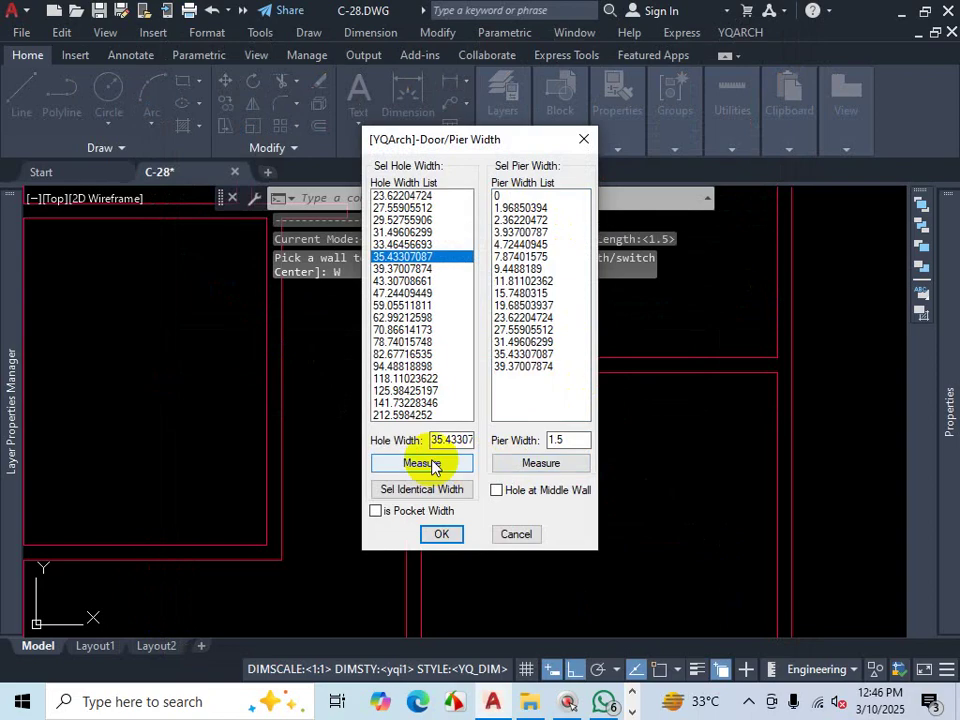
{"action": "type", "text": "42"}
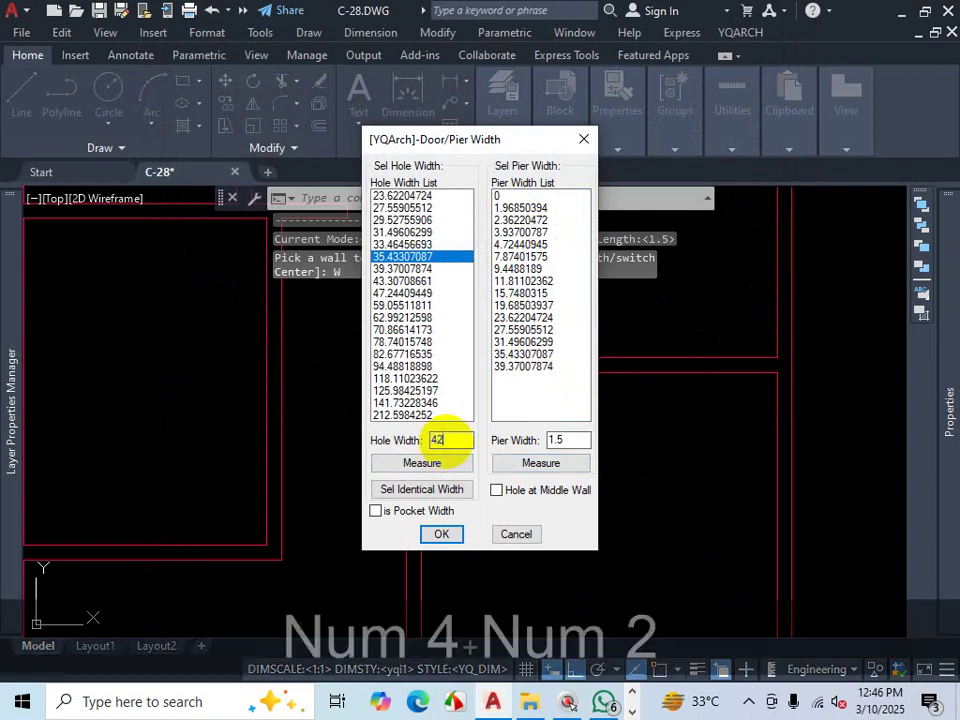
{"action": "left_click", "coordinate": [558, 440]}
{"action": "left_click_drag", "start_coordinate": [553, 440], "coordinate": [526, 440]}
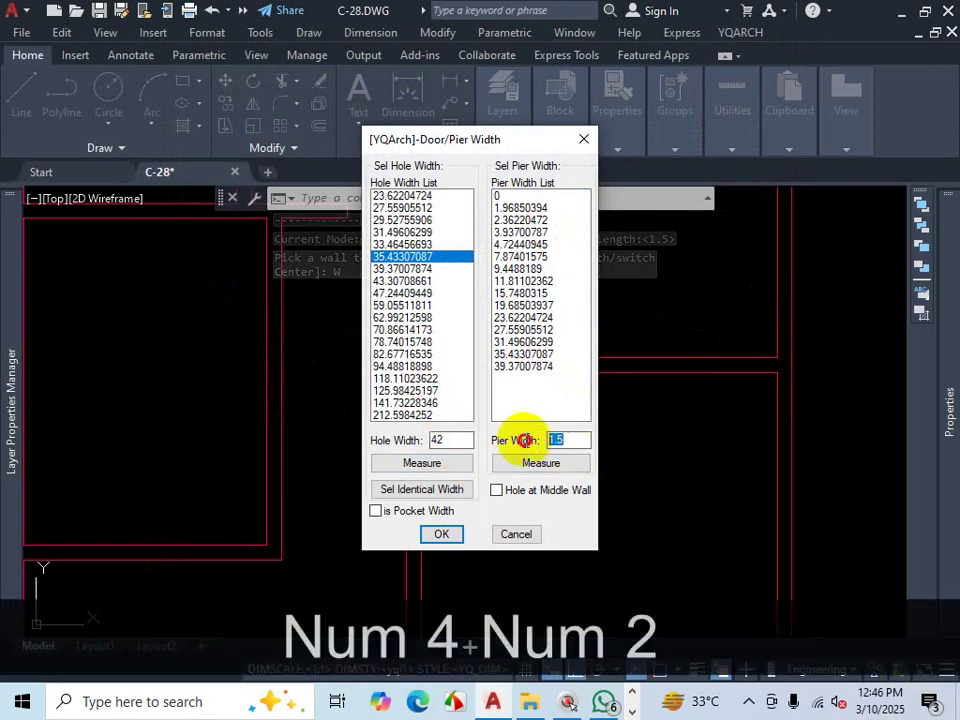
{"action": "type", "text": "2"}
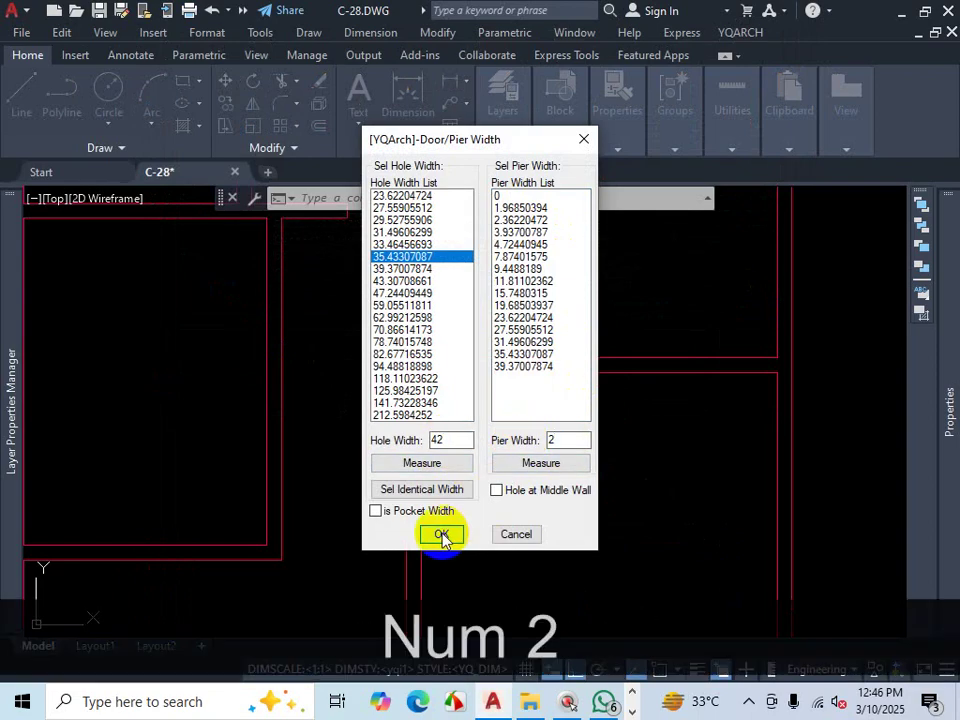
{"action": "left_click", "coordinate": [440, 533]}
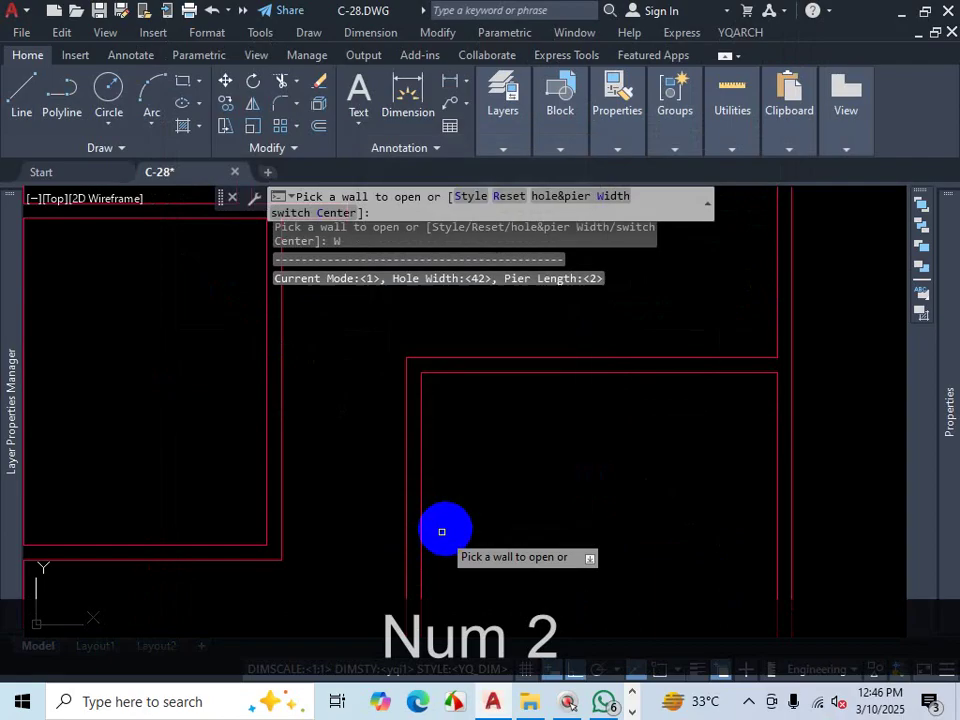
Step: Open the pocket door without doorsills at the upper end of the middle-right room's left wall, swinging inward, and check its handle clearance
{"action": "left_click", "coordinate": [420, 427]}
{"action": "scroll", "coordinate": [568, 406], "scroll_direction": "up", "scroll_amount": 4}
{"action": "left_click", "coordinate": [561, 435]}
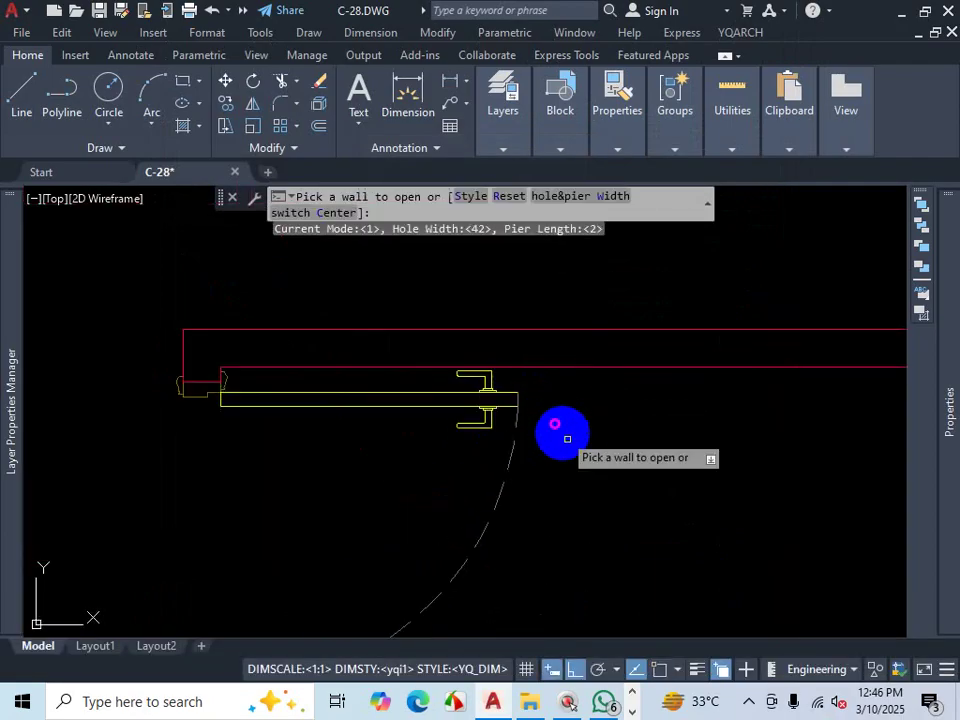
{"action": "scroll", "coordinate": [561, 435], "scroll_direction": "down", "scroll_amount": 4}
{"action": "scroll", "coordinate": [600, 446], "scroll_direction": "up", "scroll_amount": 1}
{"action": "scroll", "coordinate": [556, 430], "scroll_direction": "up", "scroll_amount": 4}
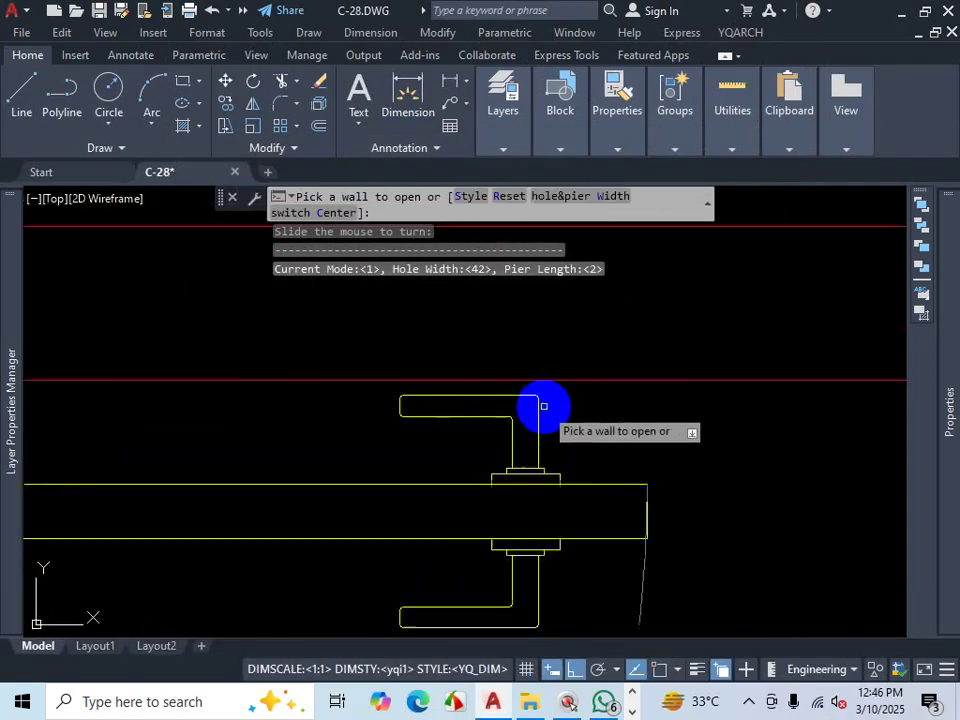
{"action": "scroll", "coordinate": [152, 430], "scroll_direction": "up", "scroll_amount": 5}
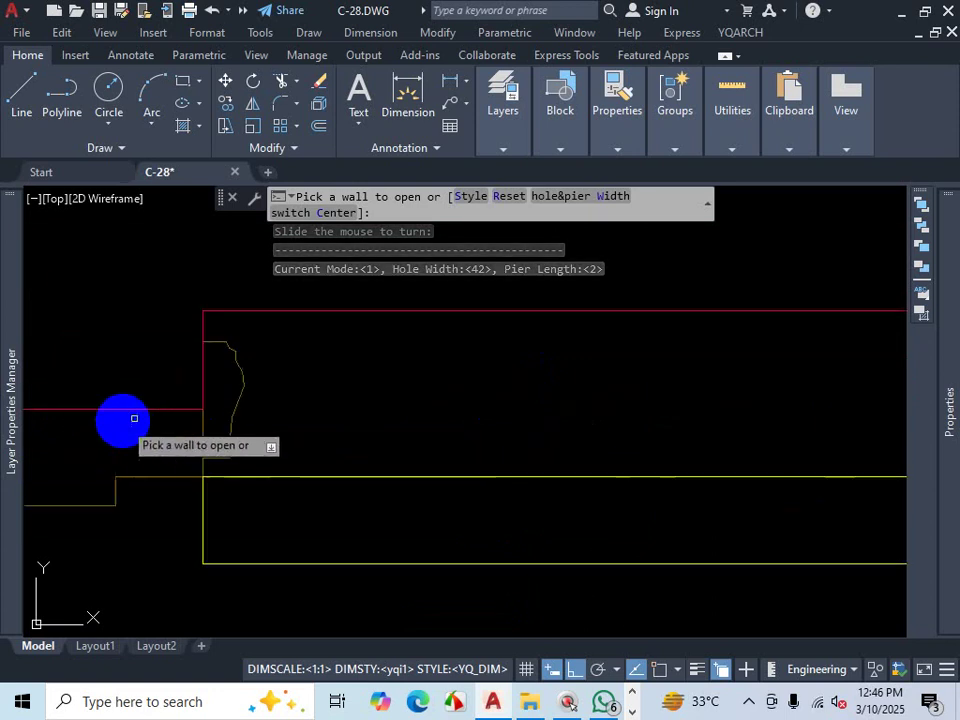
{"action": "scroll", "coordinate": [340, 362], "scroll_direction": "down", "scroll_amount": 10}
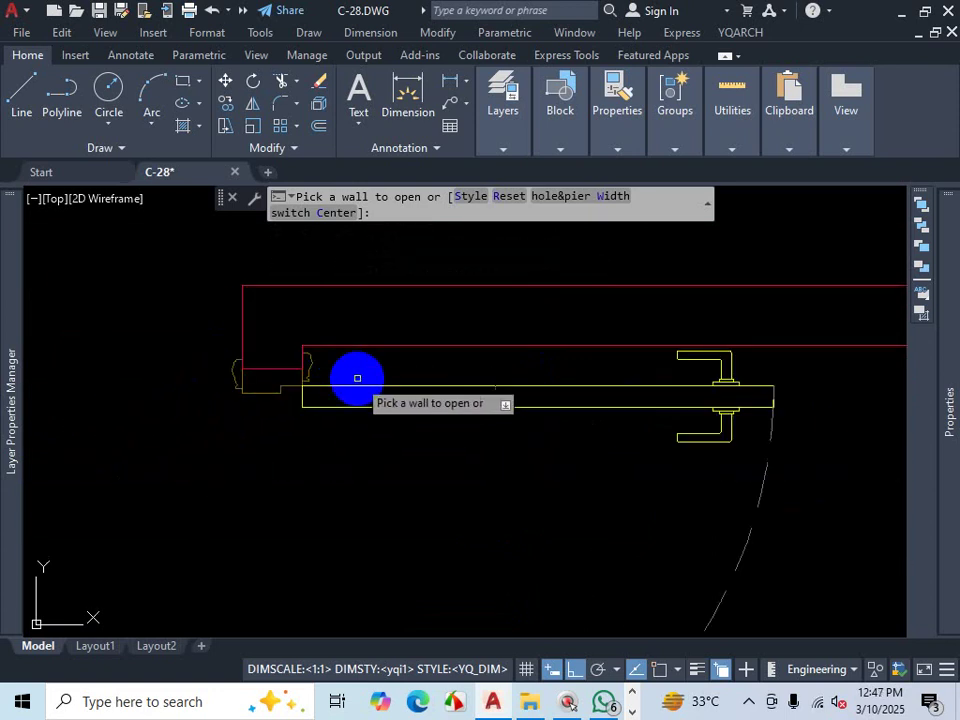
{"action": "key", "text": "ctrl+1"}
{"action": "left_click", "coordinate": [306, 465]}
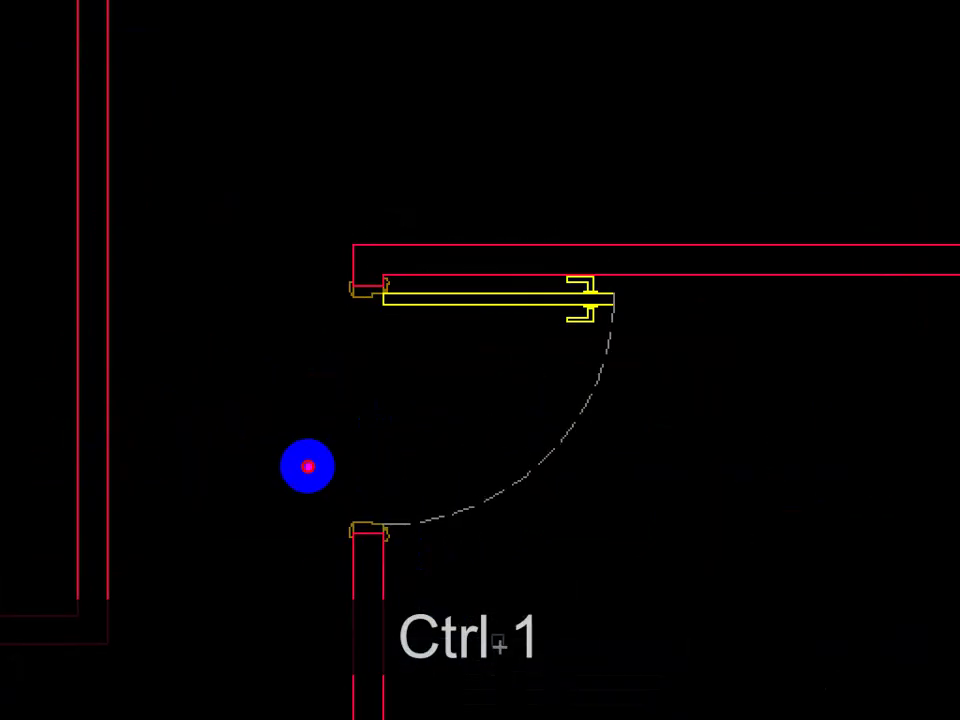
{"action": "left_click_drag", "start_coordinate": [322, 399], "coordinate": [313, 477]}
{"action": "left_click_drag", "start_coordinate": [388, 336], "coordinate": [392, 405]}
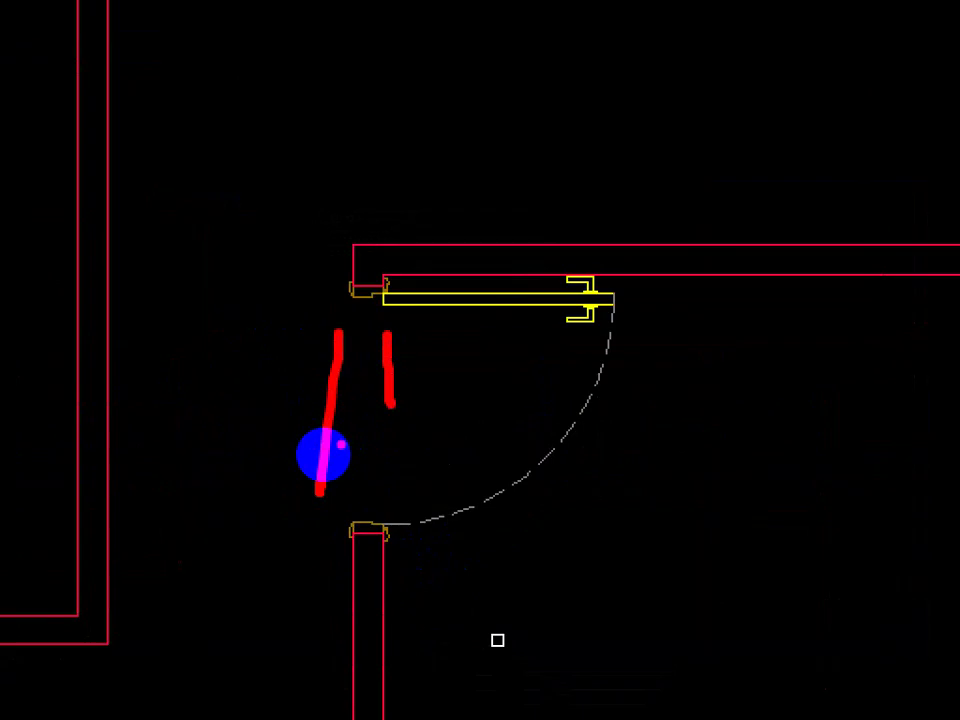
{"action": "key", "text": "Escape"}
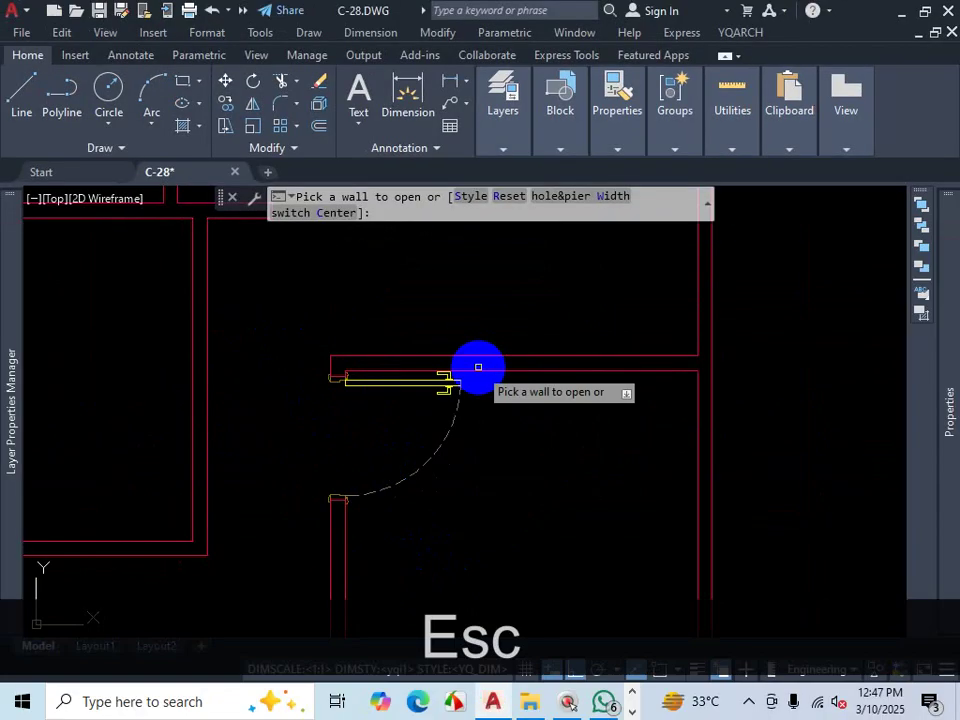
Step: Restart Open Pocket Door and turn on Doorsill 1 and Doorsill 2 for the Door1 style
{"action": "key", "text": "Escape"}
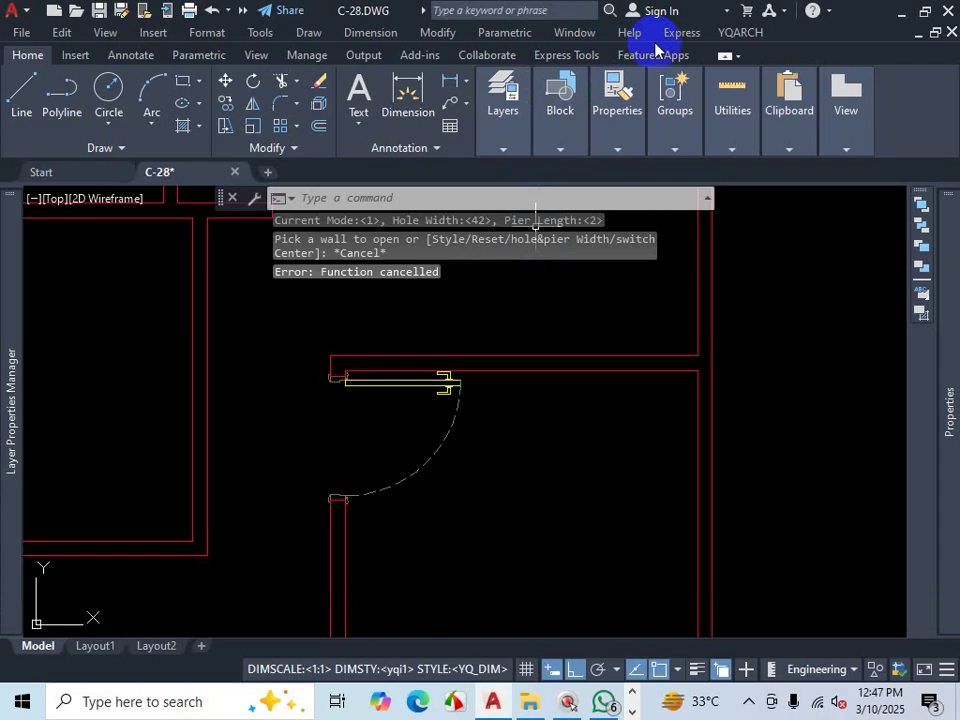
{"action": "type", "text": "ADT"}
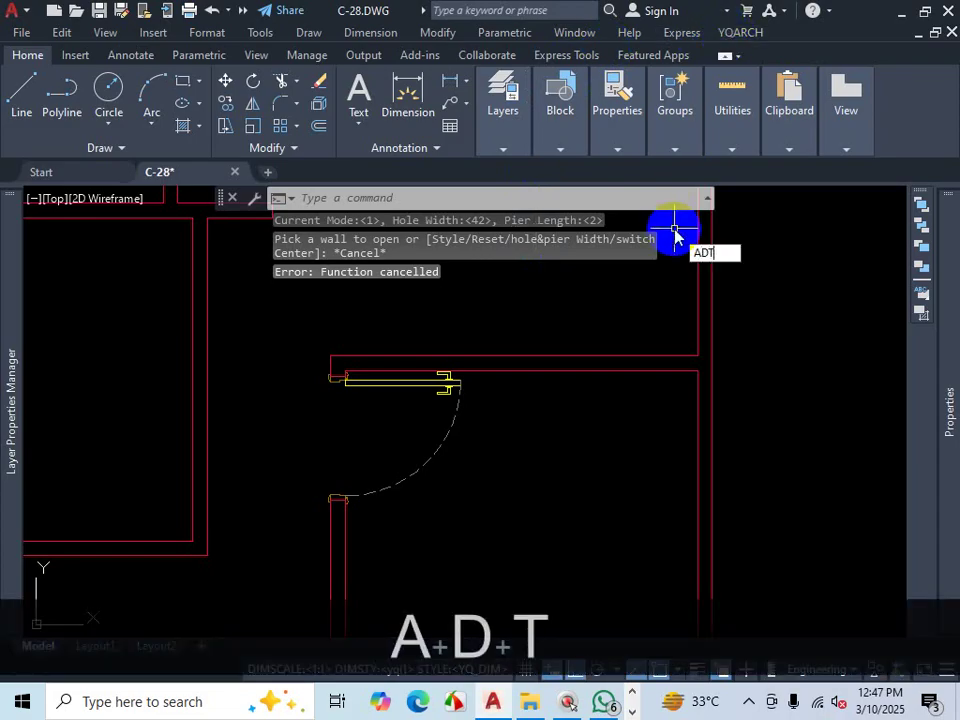
{"action": "key", "text": "Return"}
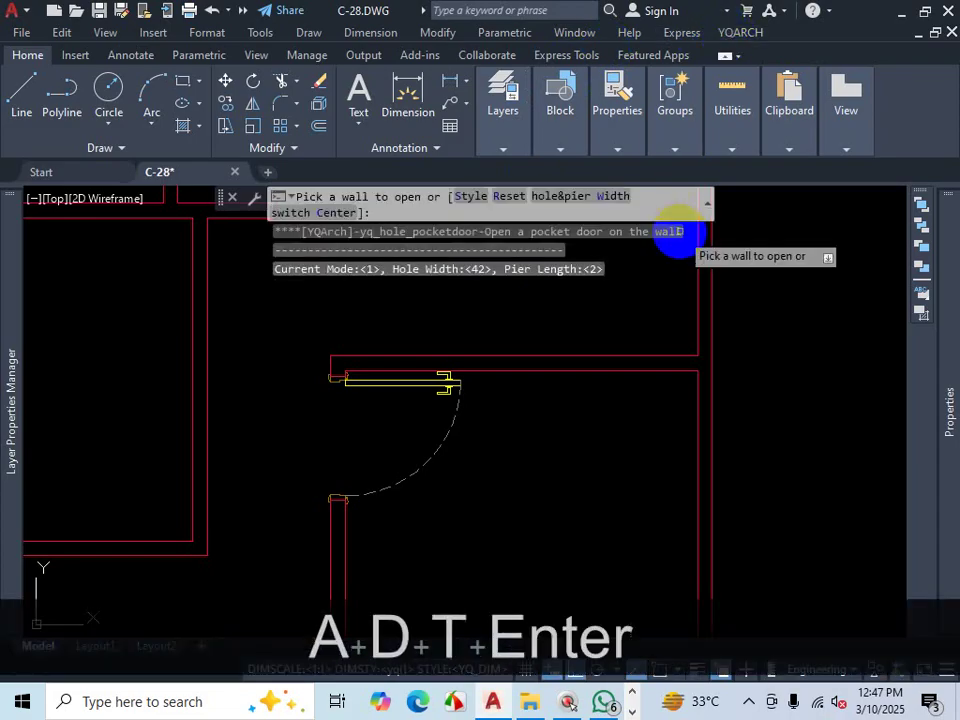
{"action": "left_click", "coordinate": [468, 196]}
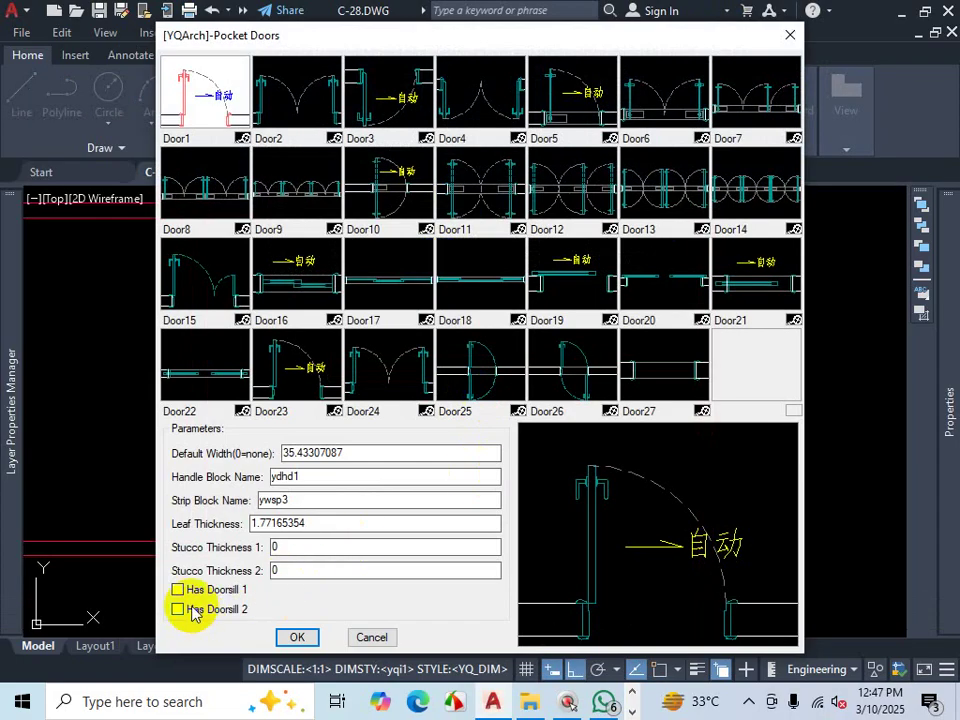
{"action": "key", "text": "ctrl+1"}
{"action": "left_click", "coordinate": [193, 634]}
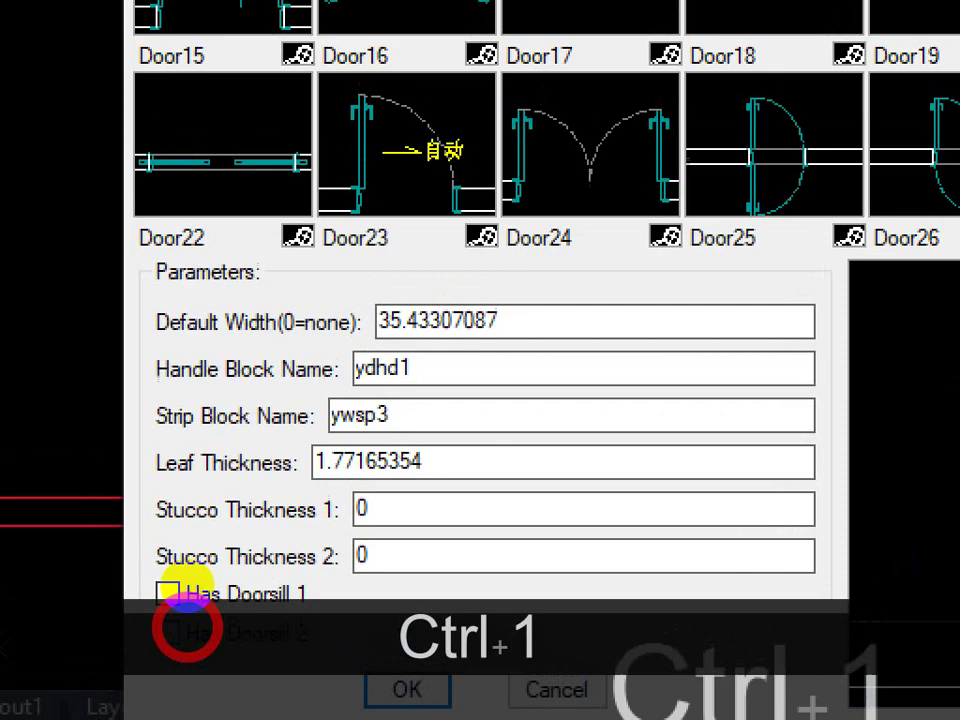
{"action": "left_click", "coordinate": [186, 568]}
{"action": "mouse_move", "coordinate": [186, 567]}
{"action": "left_mouse_down"}
{"action": "mouse_move", "coordinate": [166, 684]}
{"action": "mouse_move", "coordinate": [385, 690]}
{"action": "mouse_move", "coordinate": [167, 564]}
{"action": "mouse_move", "coordinate": [205, 545]}
{"action": "left_mouse_up"}
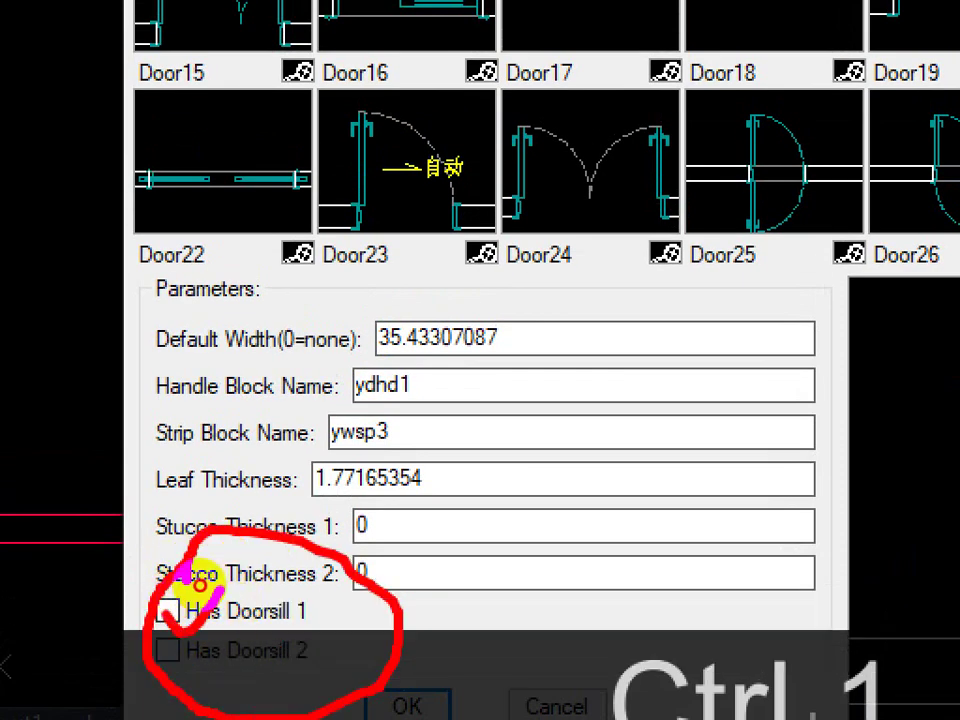
{"action": "key", "text": "Escape"}
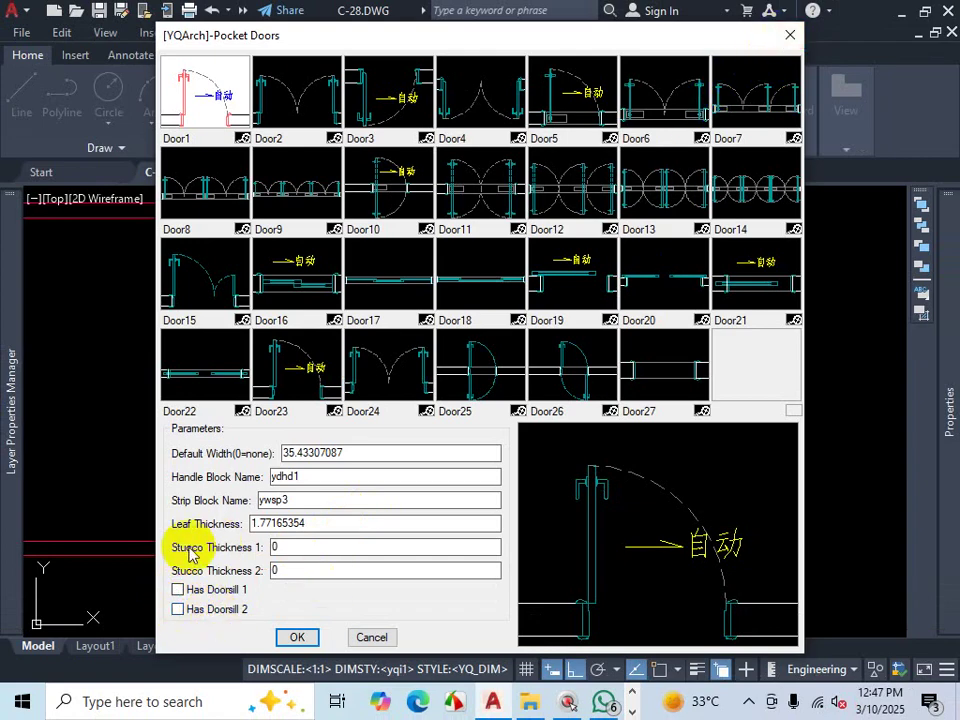
{"action": "left_click", "coordinate": [179, 608]}
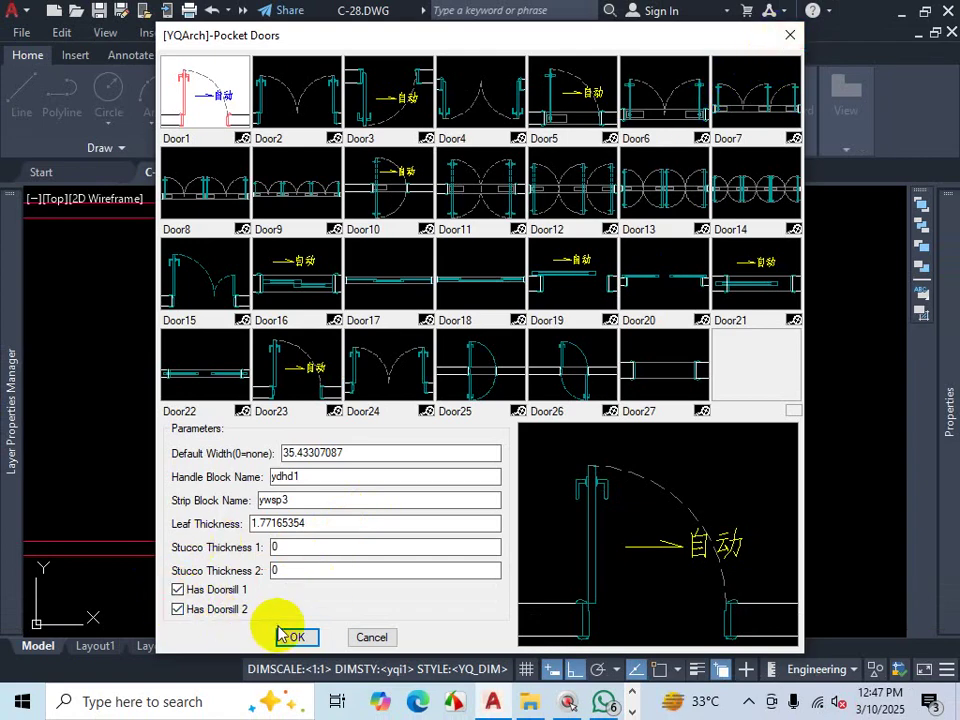
{"action": "left_click", "coordinate": [290, 636]}
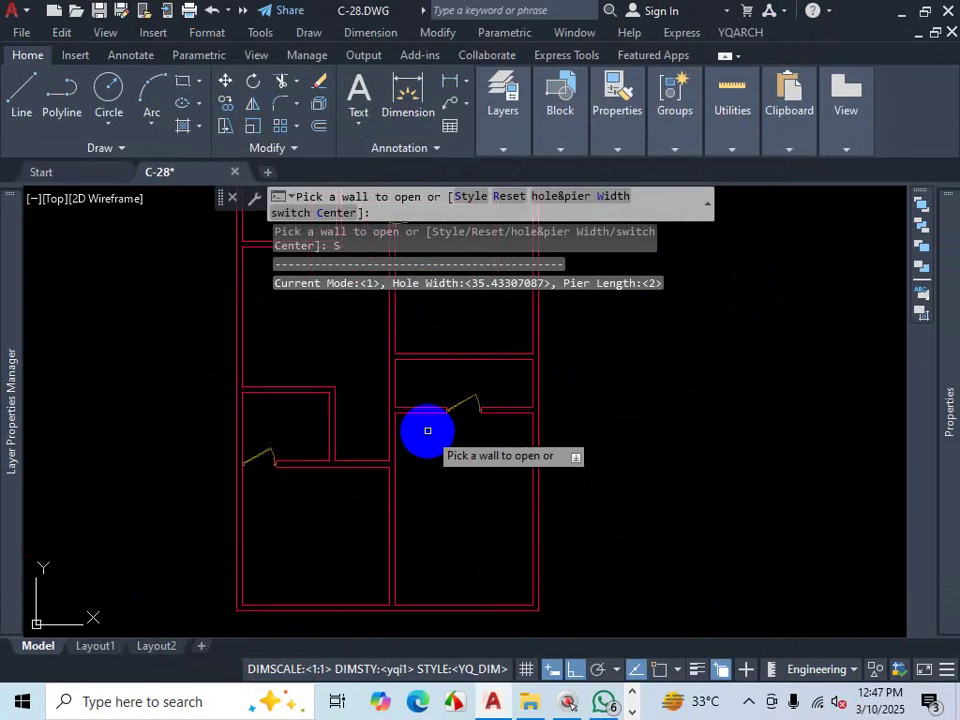
Step: Open a pocket door with doorsills at the upper end of the lower-right room's left wall, swinging into the room
{"action": "scroll", "coordinate": [381, 441], "scroll_direction": "up", "scroll_amount": 4}
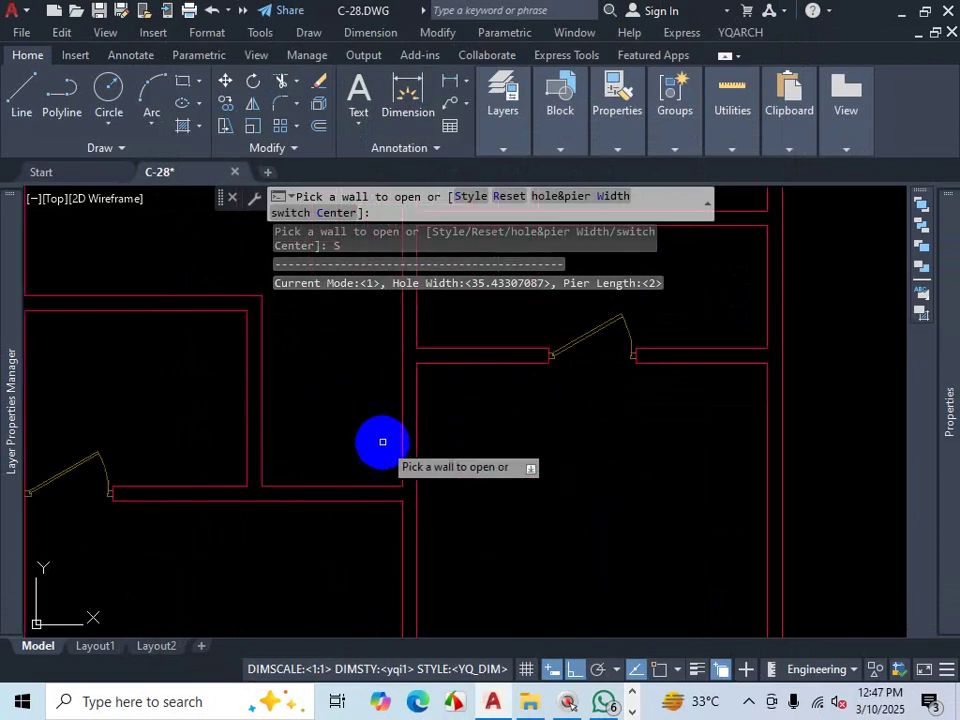
{"action": "scroll", "coordinate": [450, 403], "scroll_direction": "up", "scroll_amount": 5}
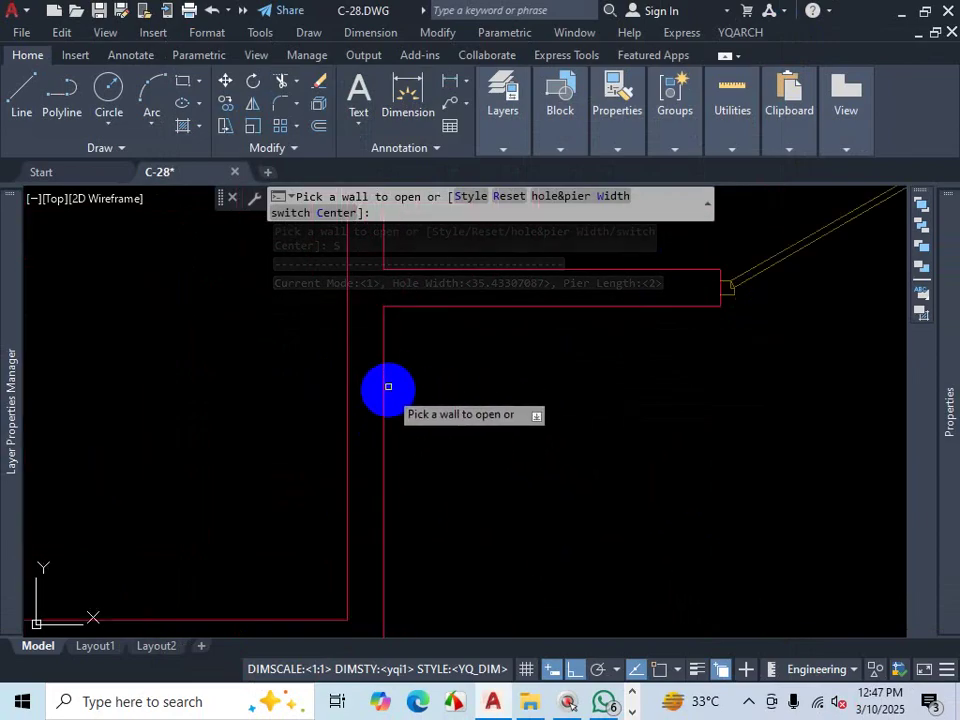
{"action": "left_click", "coordinate": [384, 371]}
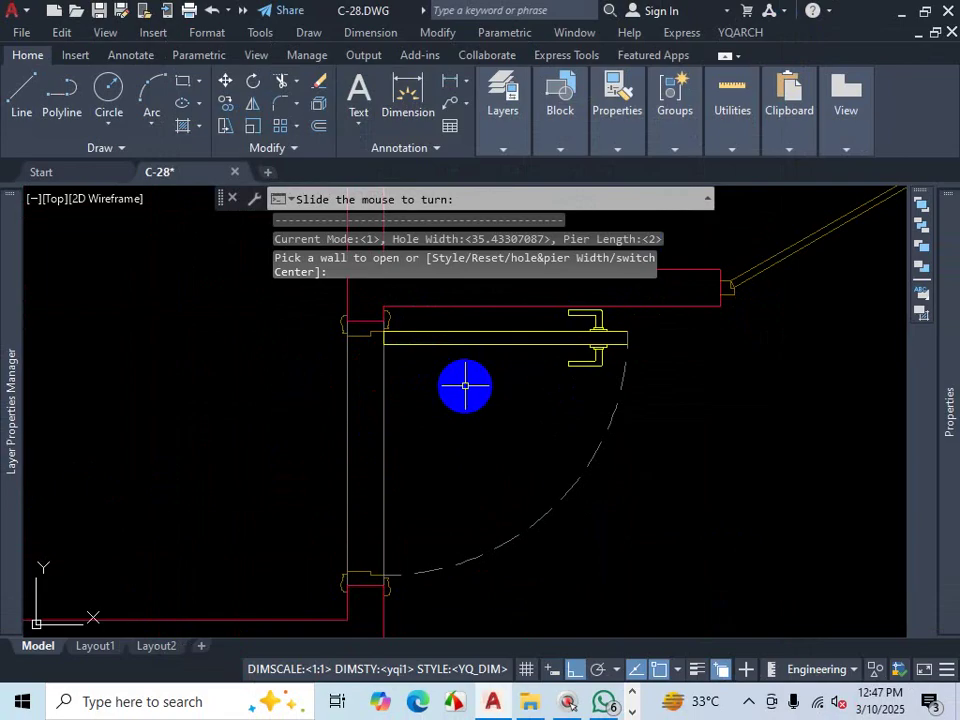
{"action": "scroll", "coordinate": [448, 401], "scroll_direction": "up", "scroll_amount": 3}
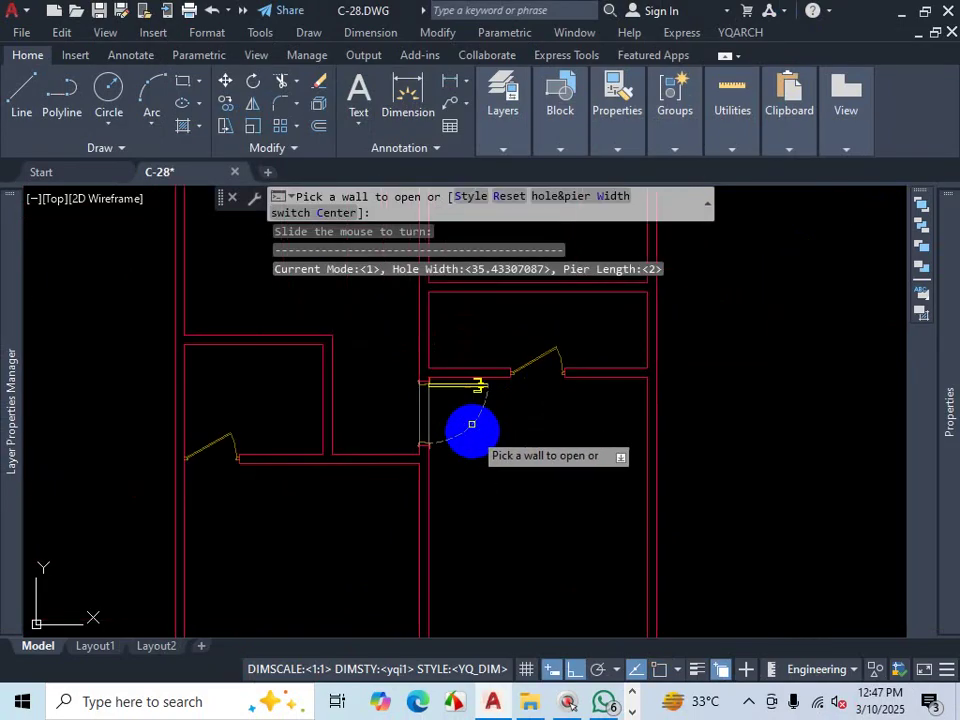
{"action": "scroll", "coordinate": [446, 418], "scroll_direction": "down", "scroll_amount": 3}
{"action": "scroll", "coordinate": [455, 410], "scroll_direction": "up", "scroll_amount": 2}
{"action": "scroll", "coordinate": [465, 403], "scroll_direction": "up", "scroll_amount": 3}
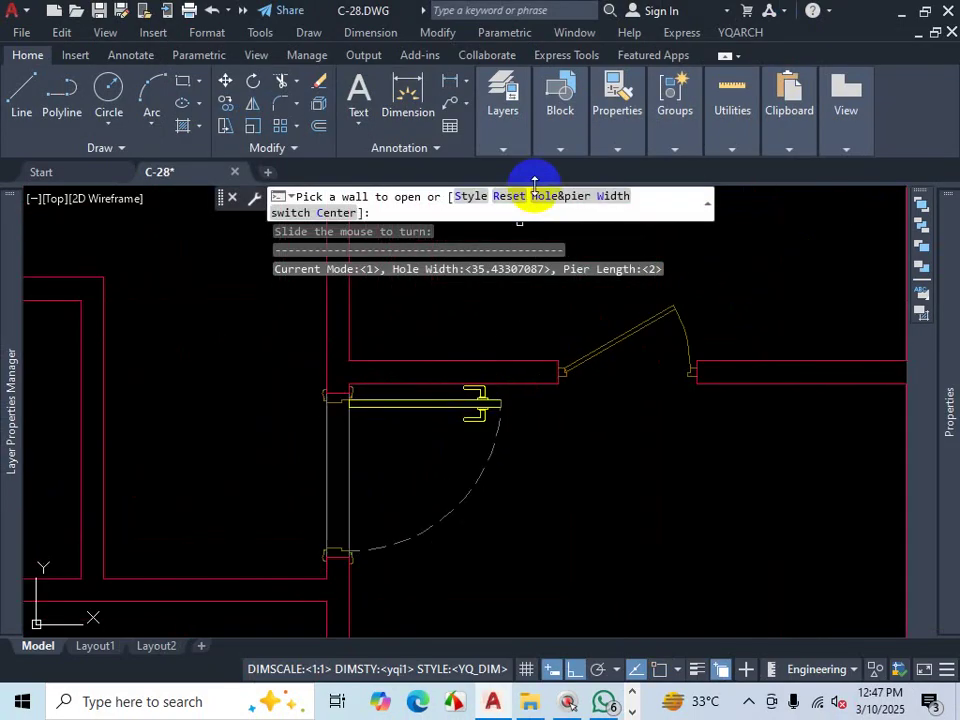
Step: Set the hole width for further pocket doors to 42, keeping the pier width of 2
{"action": "left_click", "coordinate": [565, 197]}
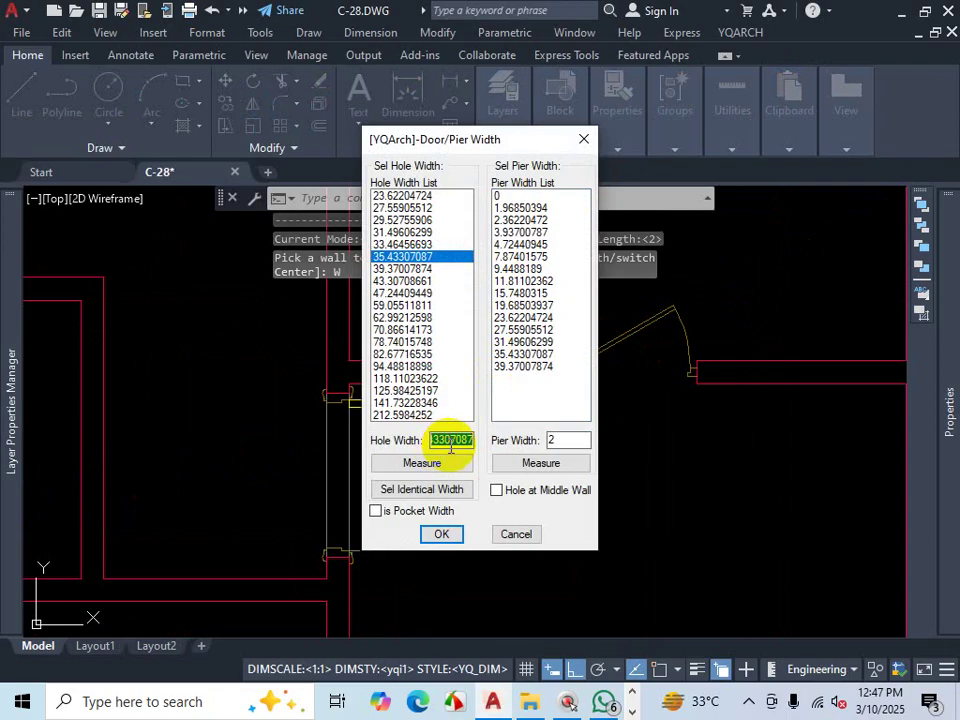
{"action": "type", "text": "42"}
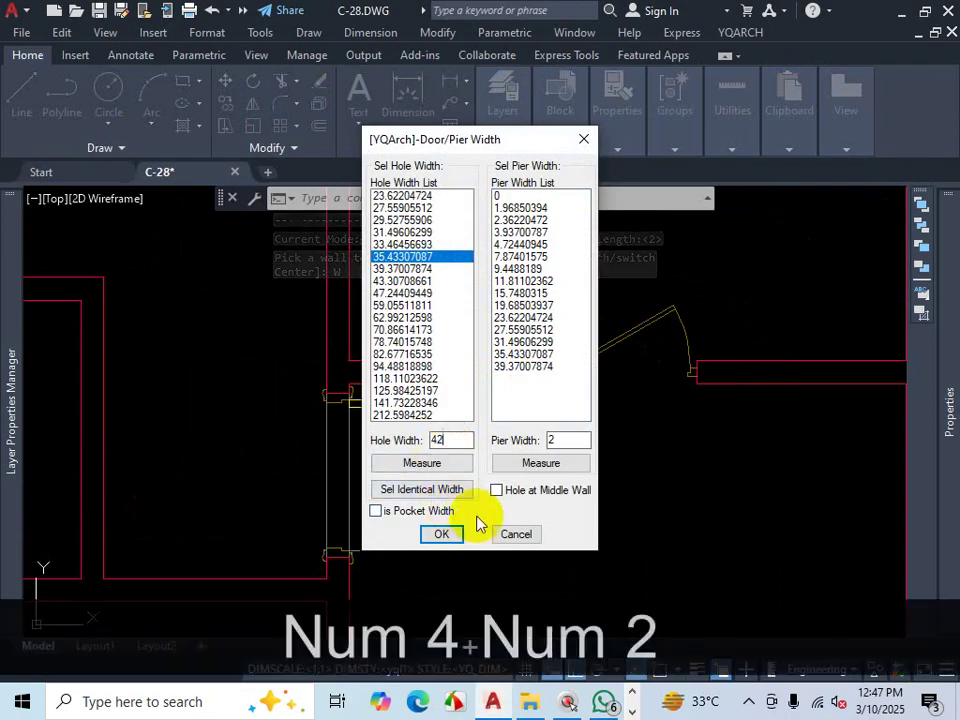
{"action": "left_click", "coordinate": [441, 534]}
{"action": "scroll", "coordinate": [465, 520], "scroll_direction": "down", "scroll_amount": 3}
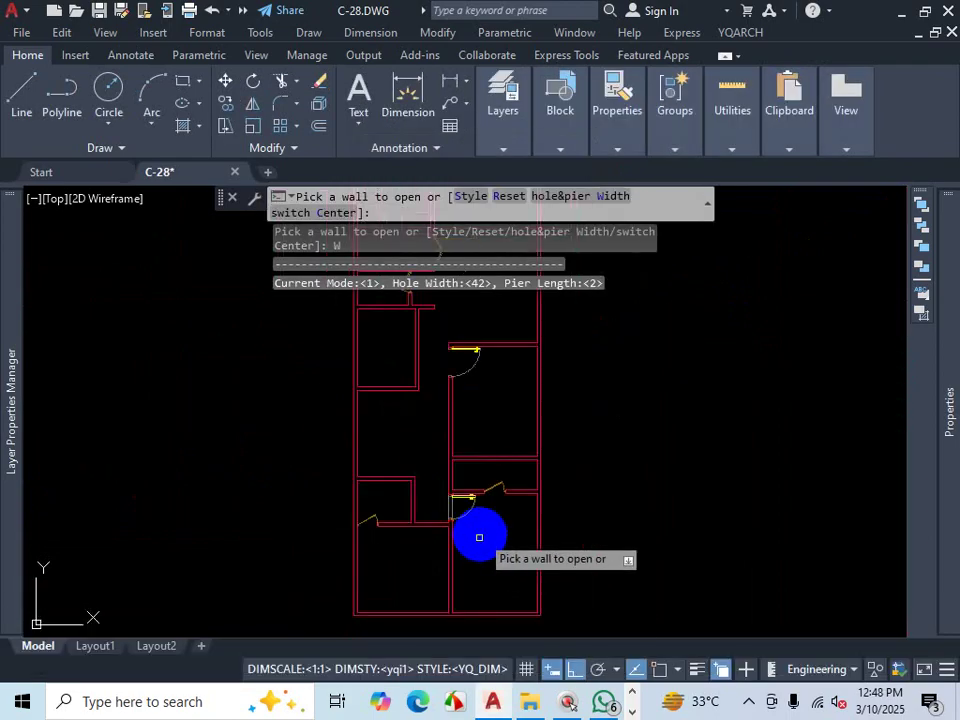
Step: Open a pocket door at the upper end of the lower-right room's left wall in the upper plan copy, swinging into the room
{"action": "scroll", "coordinate": [478, 530], "scroll_direction": "down", "scroll_amount": 5}
{"action": "scroll", "coordinate": [480, 465], "scroll_direction": "up", "scroll_amount": 7}
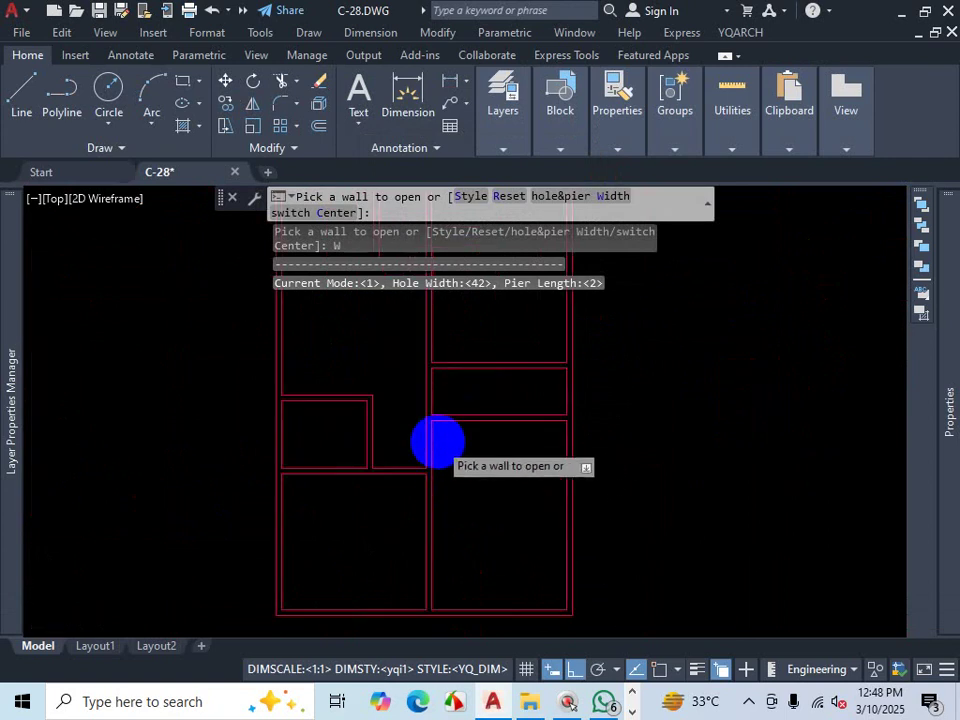
{"action": "scroll", "coordinate": [425, 425], "scroll_direction": "up", "scroll_amount": 3}
{"action": "left_click", "coordinate": [420, 403]}
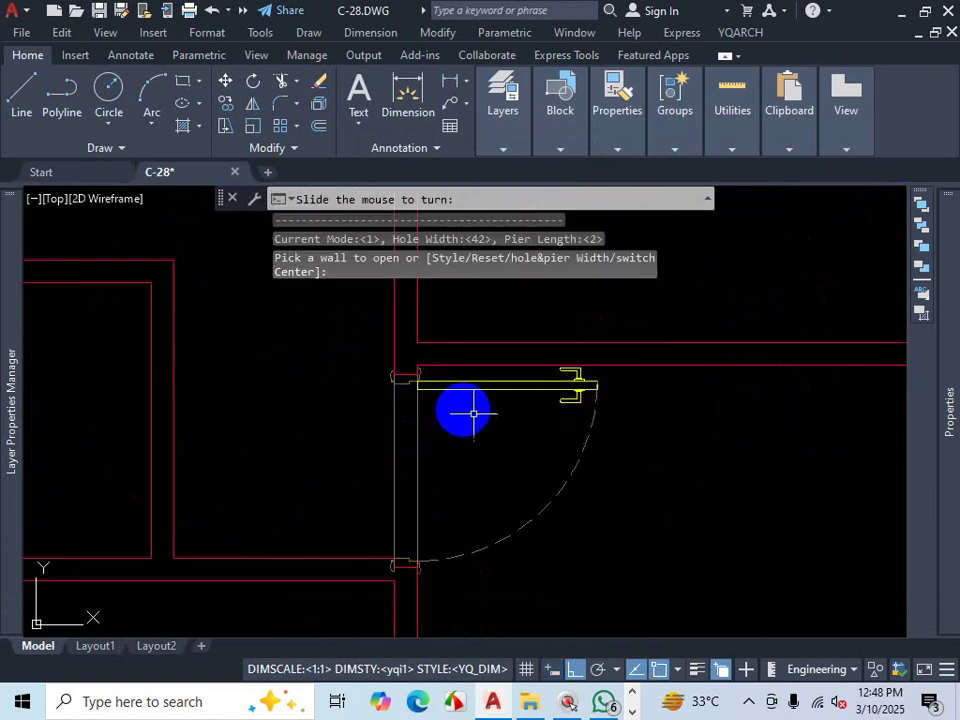
{"action": "left_click", "coordinate": [514, 455]}
{"action": "scroll", "coordinate": [529, 446], "scroll_direction": "down", "scroll_amount": 2}
{"action": "scroll", "coordinate": [529, 480], "scroll_direction": "up", "scroll_amount": 4}
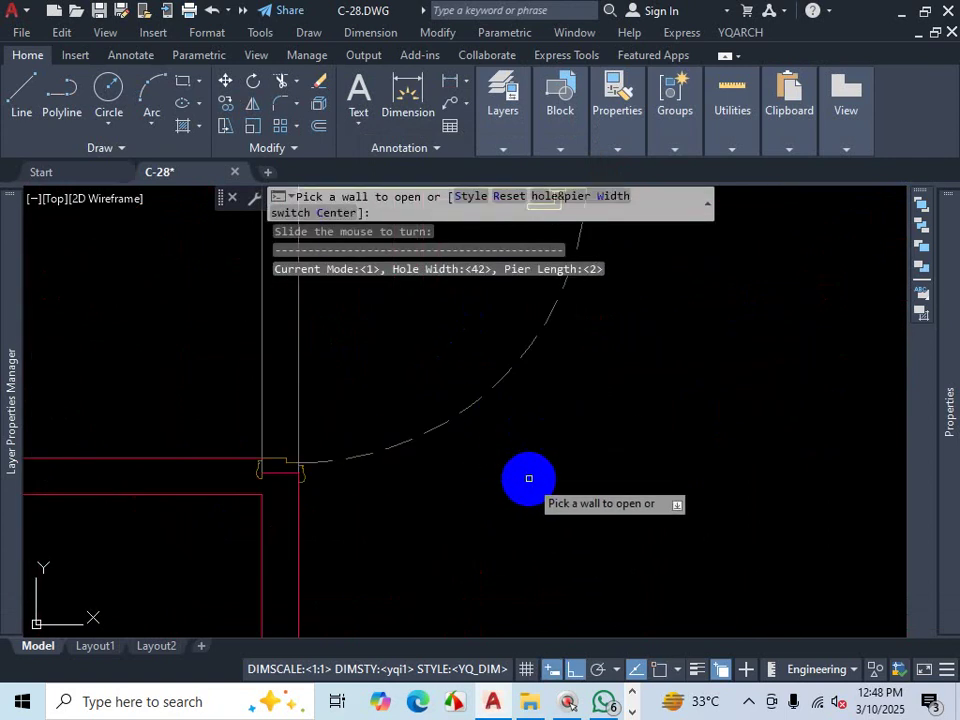
{"action": "scroll", "coordinate": [525, 500], "scroll_direction": "down", "scroll_amount": 4}
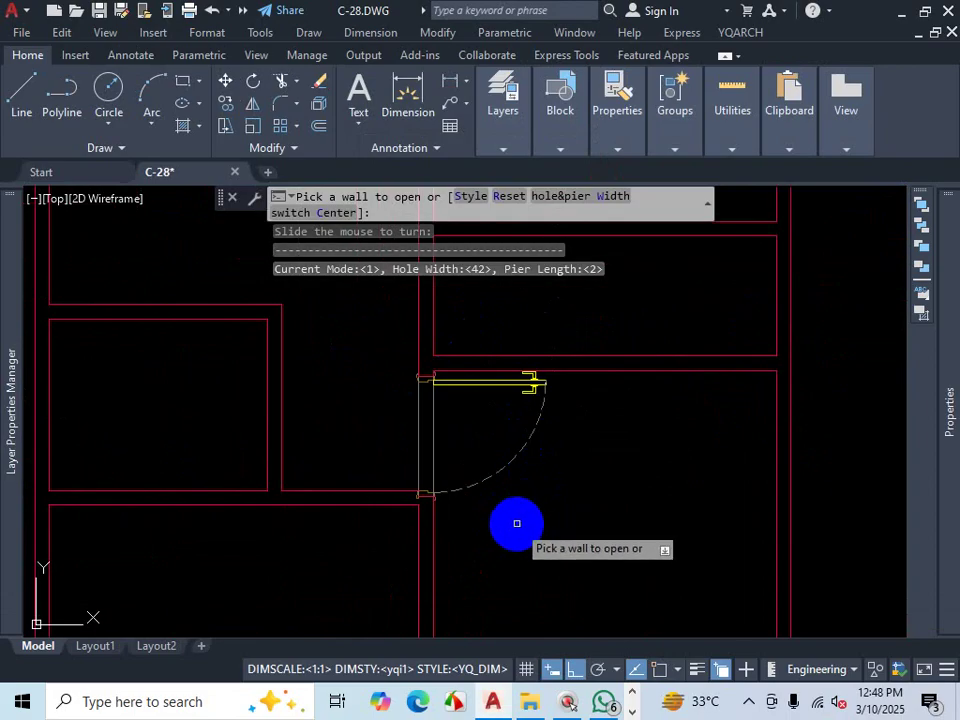
{"action": "key", "text": "Escape"}
{"action": "key", "text": "ctrl+1"}
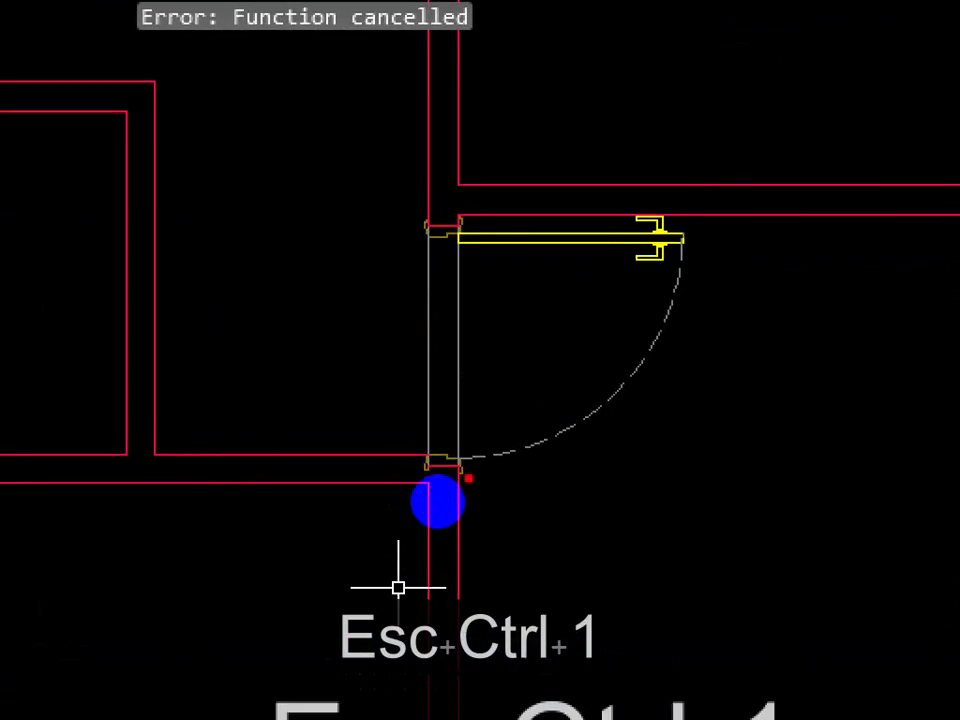
{"action": "mouse_move", "coordinate": [430, 480]}
{"action": "left_mouse_down"}
{"action": "mouse_move", "coordinate": [439, 521]}
{"action": "mouse_move", "coordinate": [439, 482]}
{"action": "left_mouse_up"}
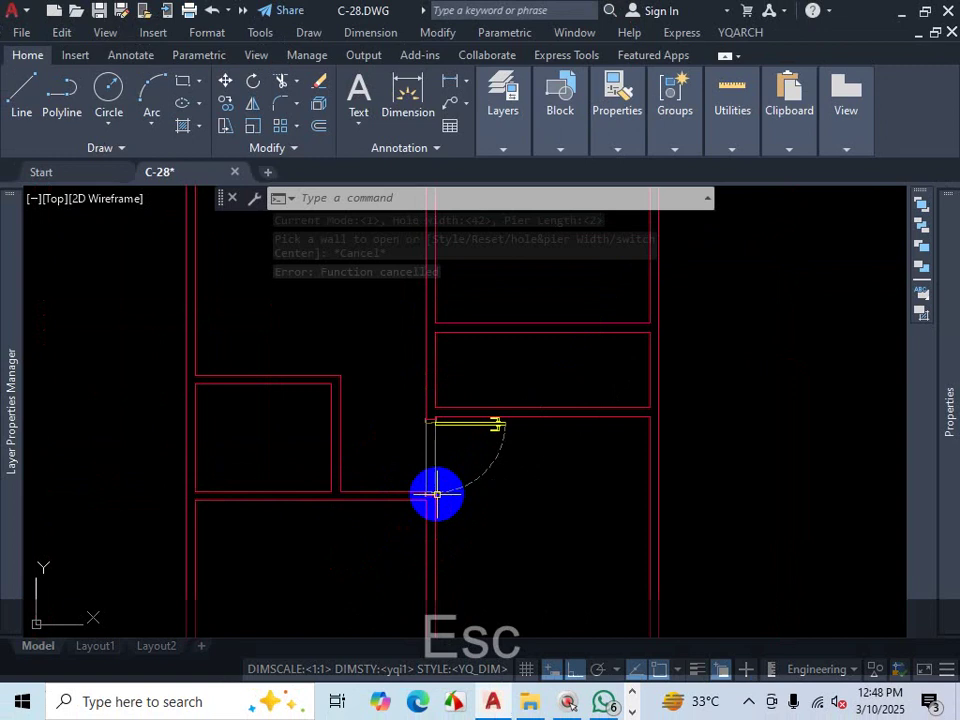
Step: Erase the existing door at the lower-right room's entrance in the reference plan with YQArch's wall/door erase command
{"action": "scroll", "coordinate": [437, 493], "scroll_direction": "down", "scroll_amount": 6}
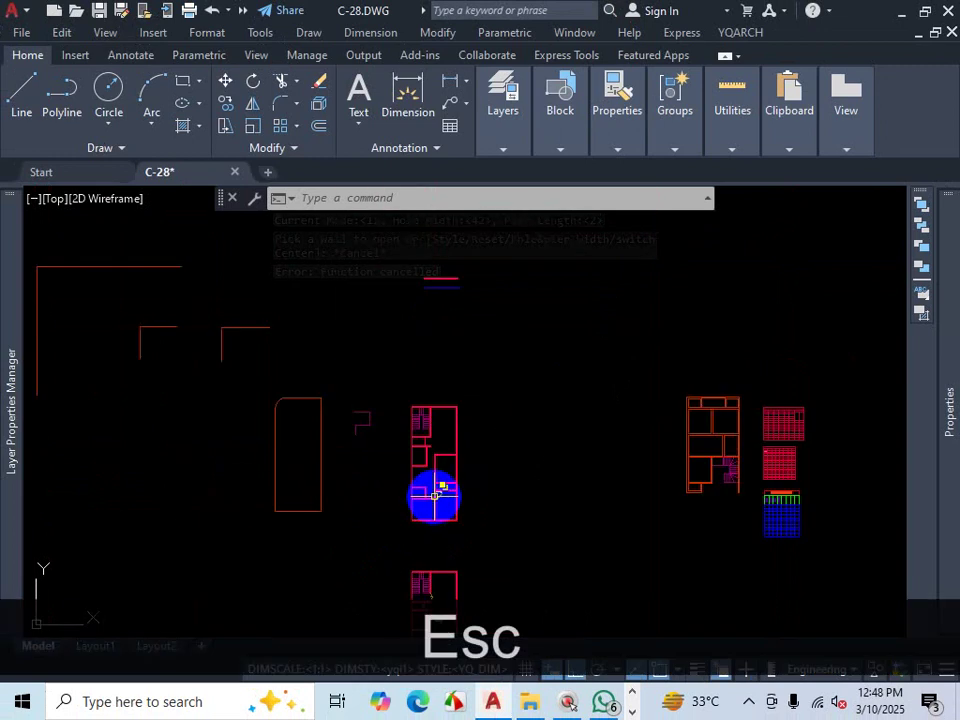
{"action": "scroll", "coordinate": [446, 514], "scroll_direction": "up", "scroll_amount": 8}
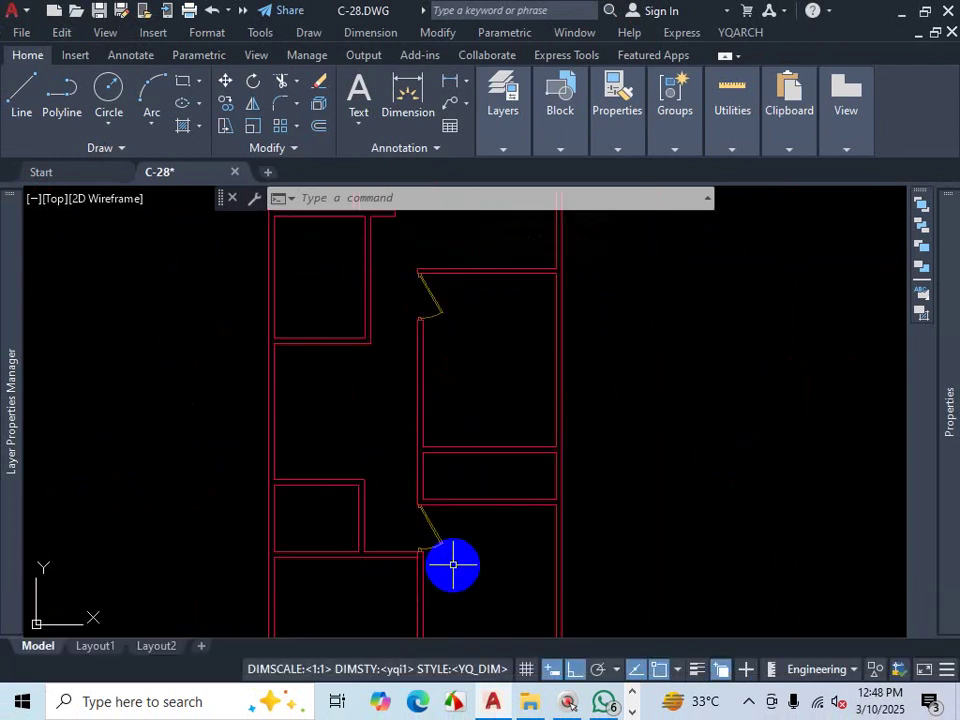
{"action": "scroll", "coordinate": [453, 551], "scroll_direction": "down", "scroll_amount": 3}
{"action": "scroll", "coordinate": [453, 551], "scroll_direction": "up", "scroll_amount": 5}
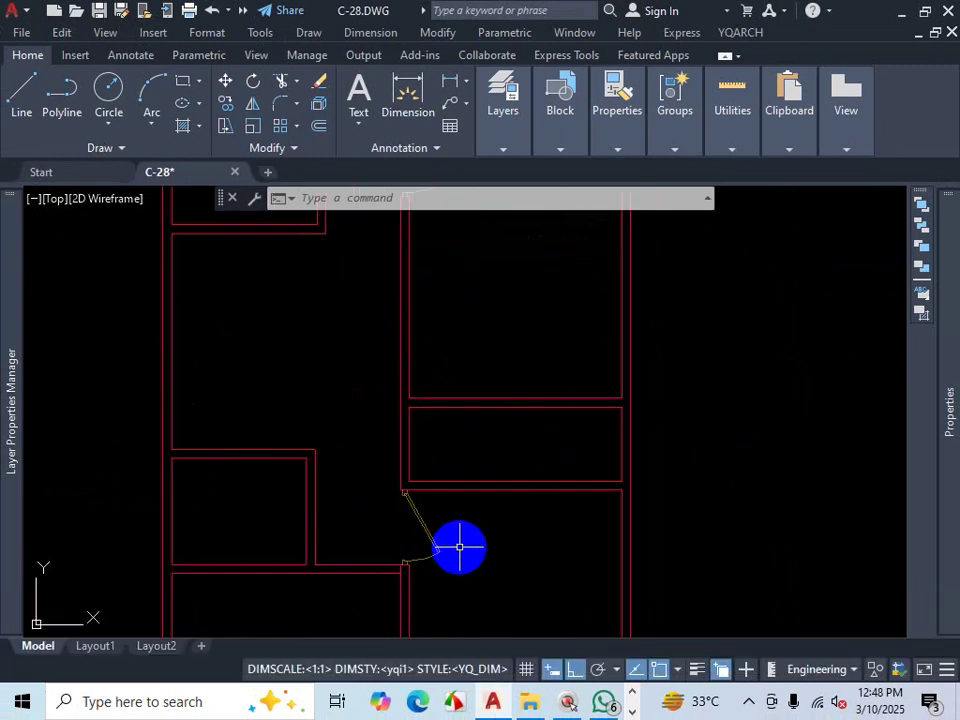
{"action": "type", "text": "EW"}
{"action": "key", "text": "Return"}
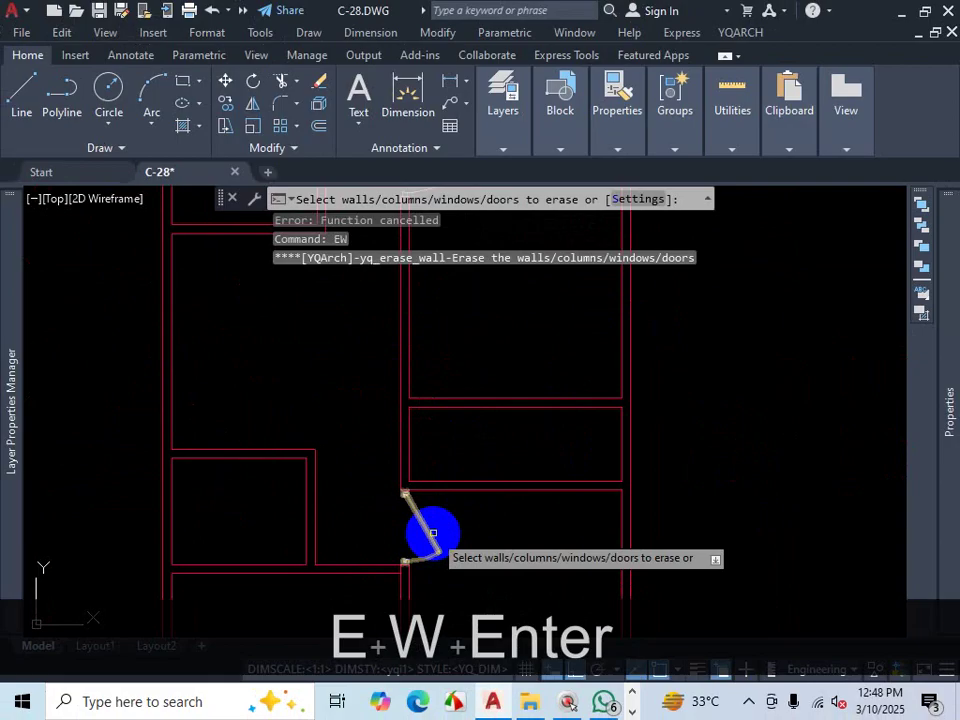
{"action": "left_click", "coordinate": [433, 533]}
{"action": "key", "text": "Return"}
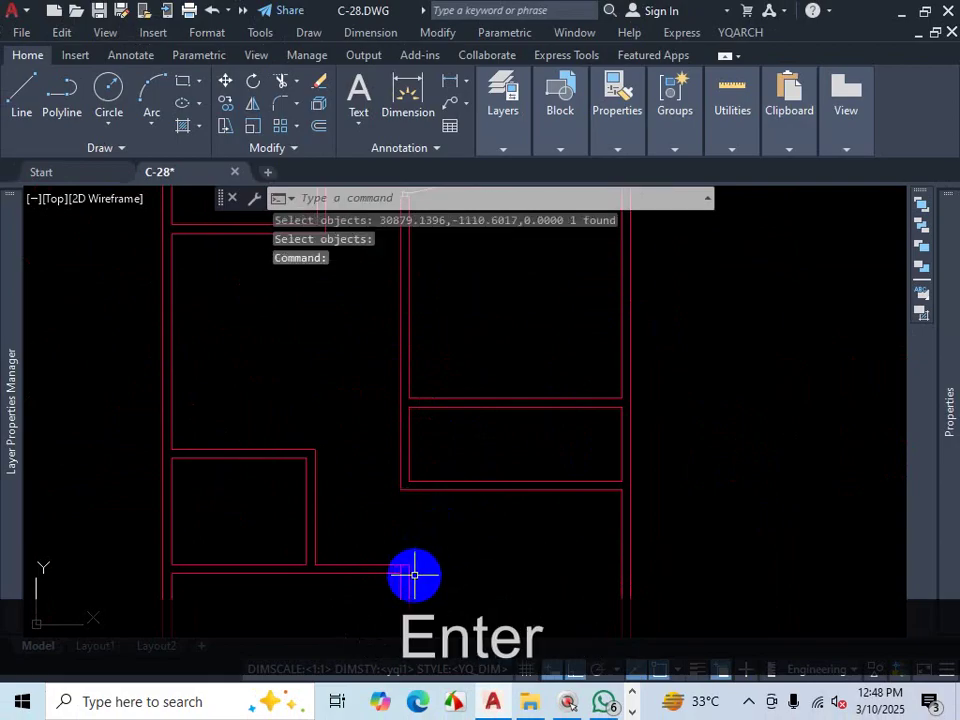
Step: Undo the erasure of the reference plan's lower-right room door
{"action": "scroll", "coordinate": [414, 572], "scroll_direction": "up", "scroll_amount": 2}
{"action": "key", "text": "ctrl"}
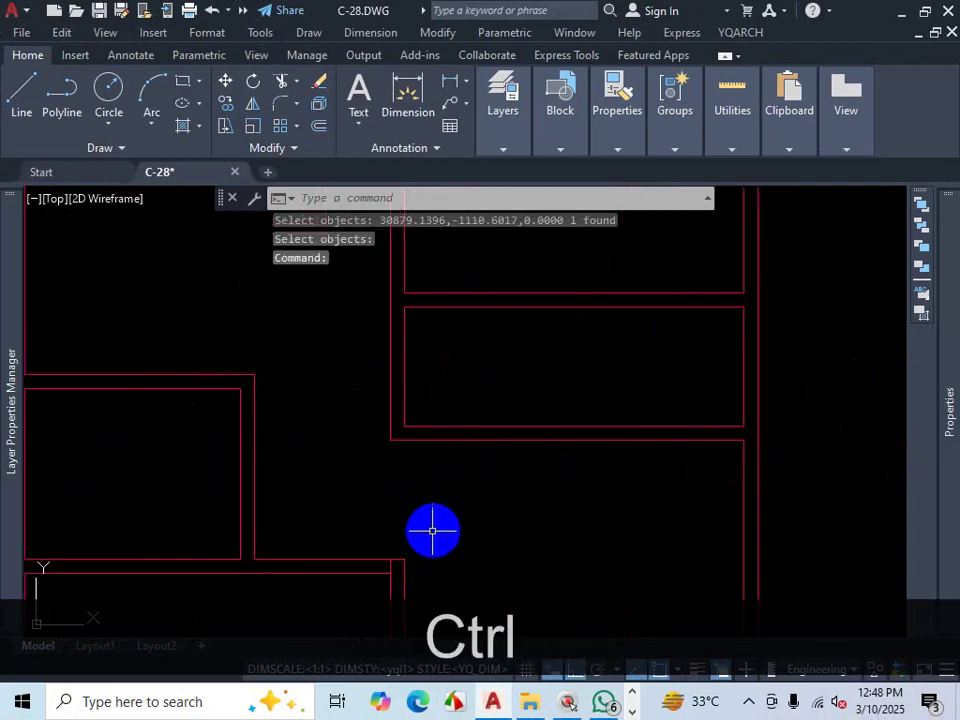
{"action": "key", "text": "ctrl+z"}
{"action": "key", "text": "ctrl+z"}
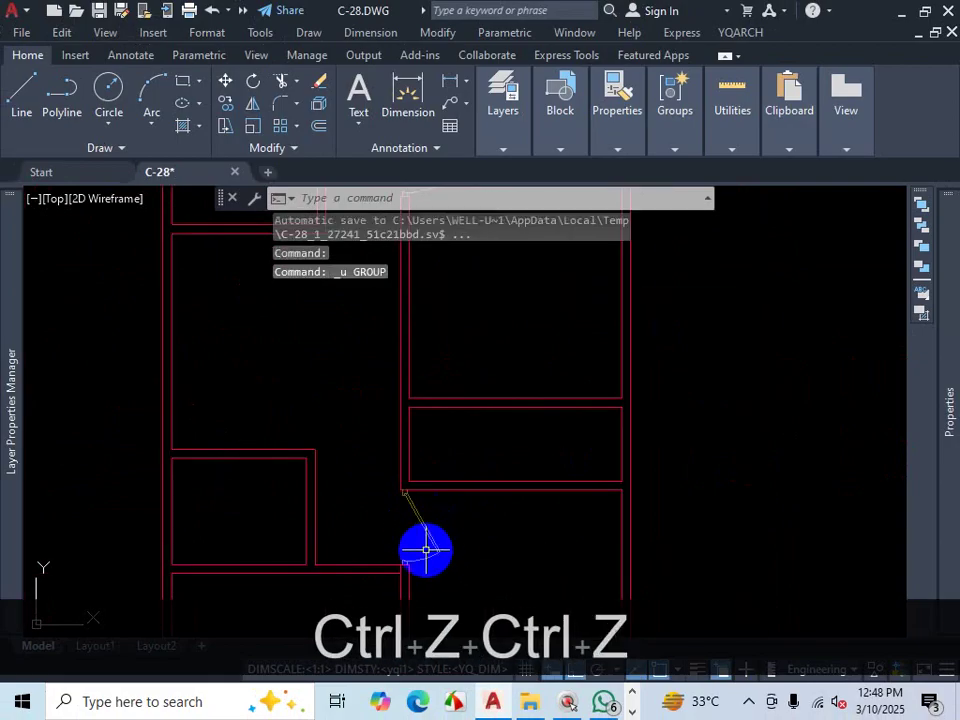
Step: Dimension the wall opening of the reference plan's lower-right room door, placing the dimension line just outside the room
{"action": "scroll", "coordinate": [423, 572], "scroll_direction": "up", "scroll_amount": 2}
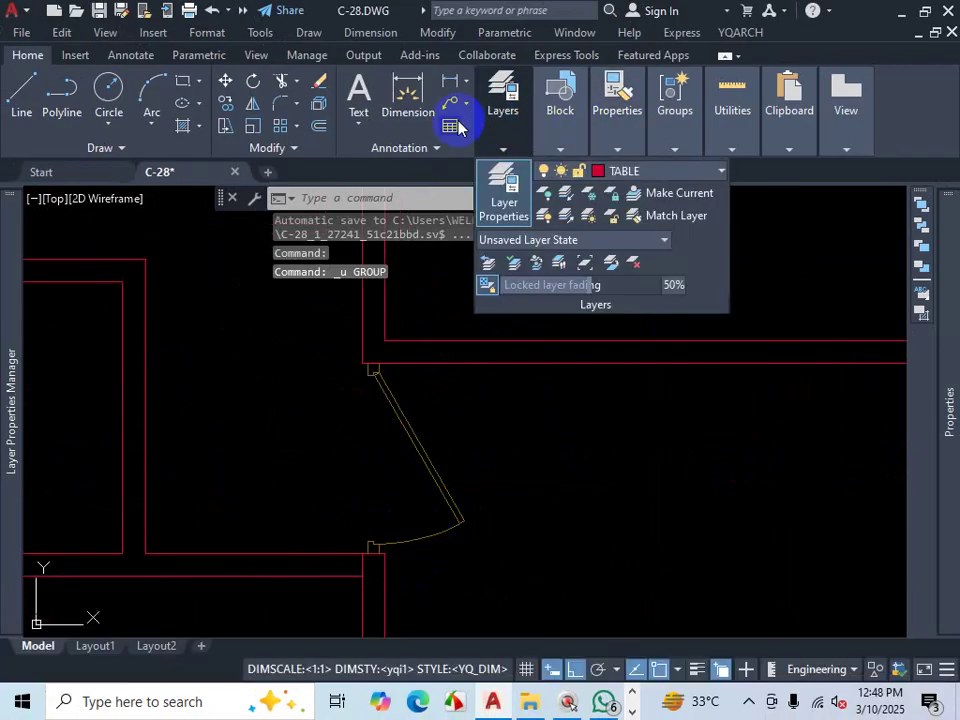
{"action": "left_click", "coordinate": [407, 95]}
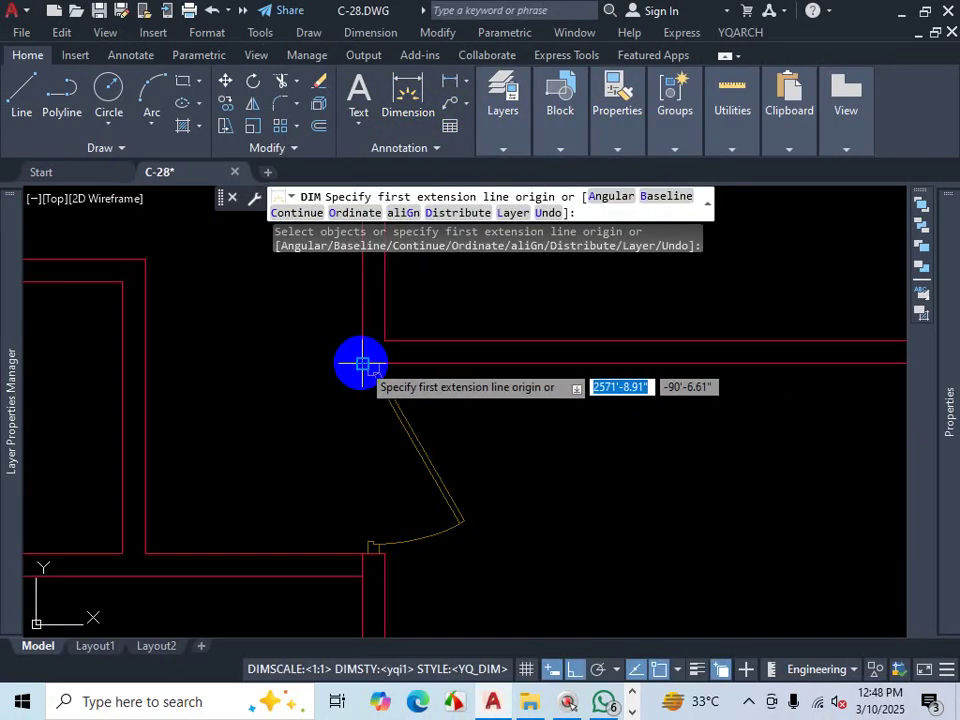
{"action": "left_click", "coordinate": [361, 364]}
{"action": "left_click", "coordinate": [360, 553]}
{"action": "scroll", "coordinate": [349, 508], "scroll_direction": "up", "scroll_amount": 2}
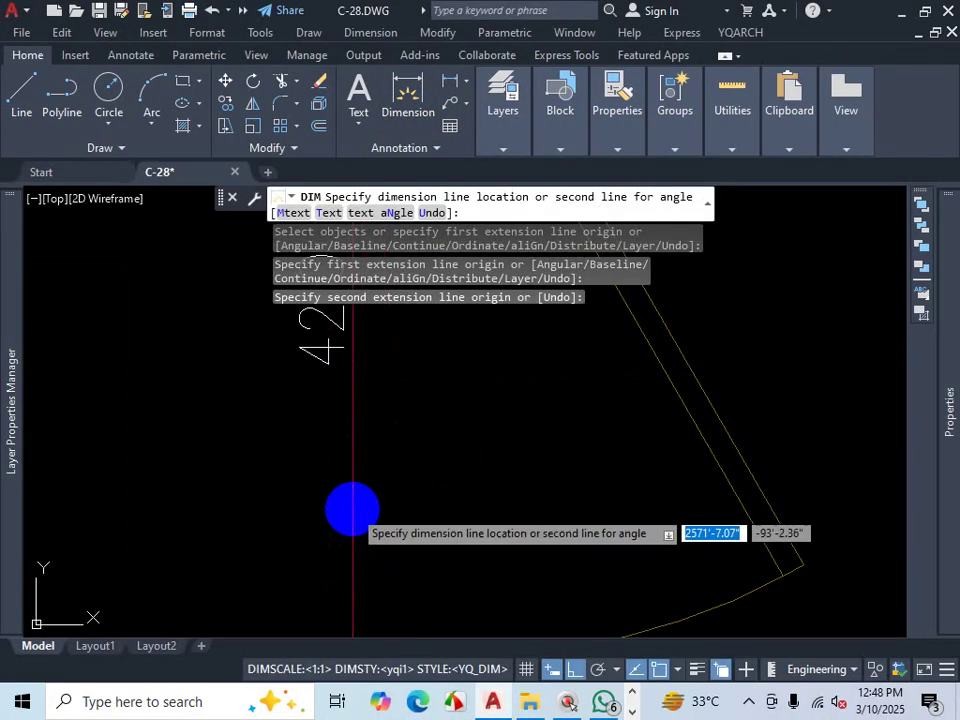
{"action": "left_click", "coordinate": [344, 491]}
{"action": "scroll", "coordinate": [422, 463], "scroll_direction": "down", "scroll_amount": 3}
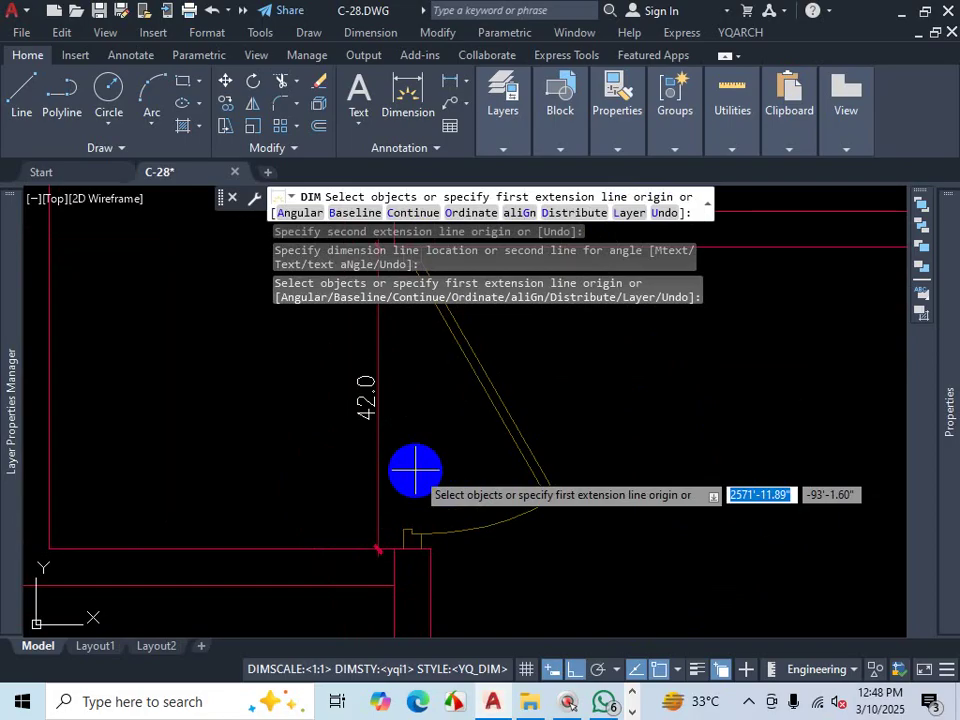
{"action": "key", "text": "Escape"}
Step: Examine the dimensioned opening, the door leaf and the frame ends against the adjoining walls in the reference plan
{"action": "scroll", "coordinate": [428, 505], "scroll_direction": "down", "scroll_amount": 5}
{"action": "scroll", "coordinate": [424, 490], "scroll_direction": "up", "scroll_amount": 3}
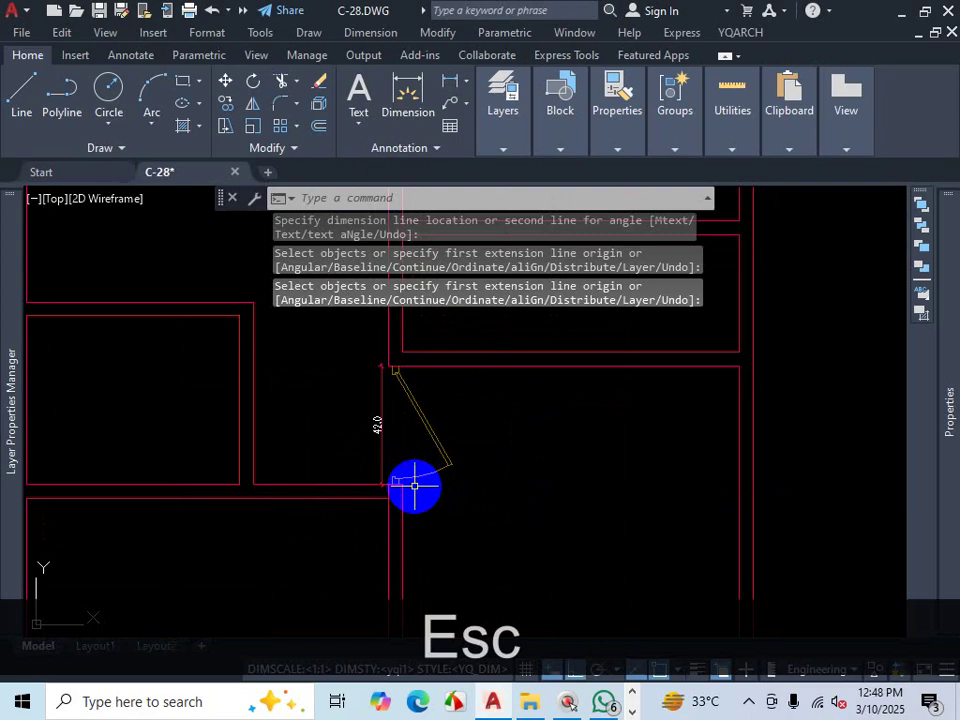
{"action": "scroll", "coordinate": [410, 432], "scroll_direction": "up", "scroll_amount": 4}
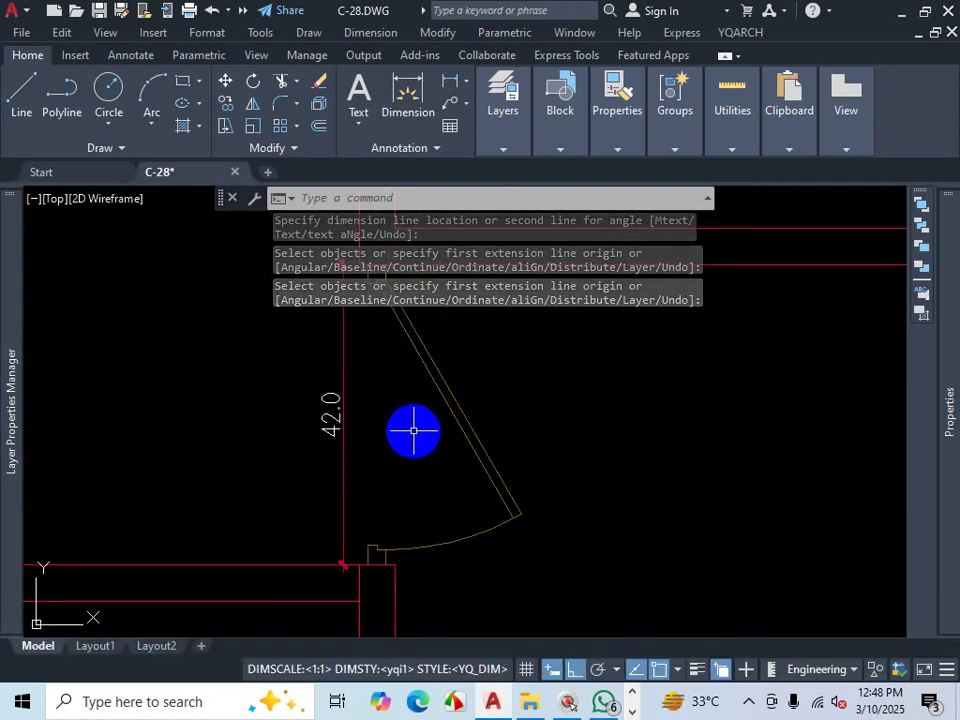
{"action": "scroll", "coordinate": [420, 440], "scroll_direction": "down", "scroll_amount": 3}
{"action": "scroll", "coordinate": [412, 362], "scroll_direction": "up", "scroll_amount": 4}
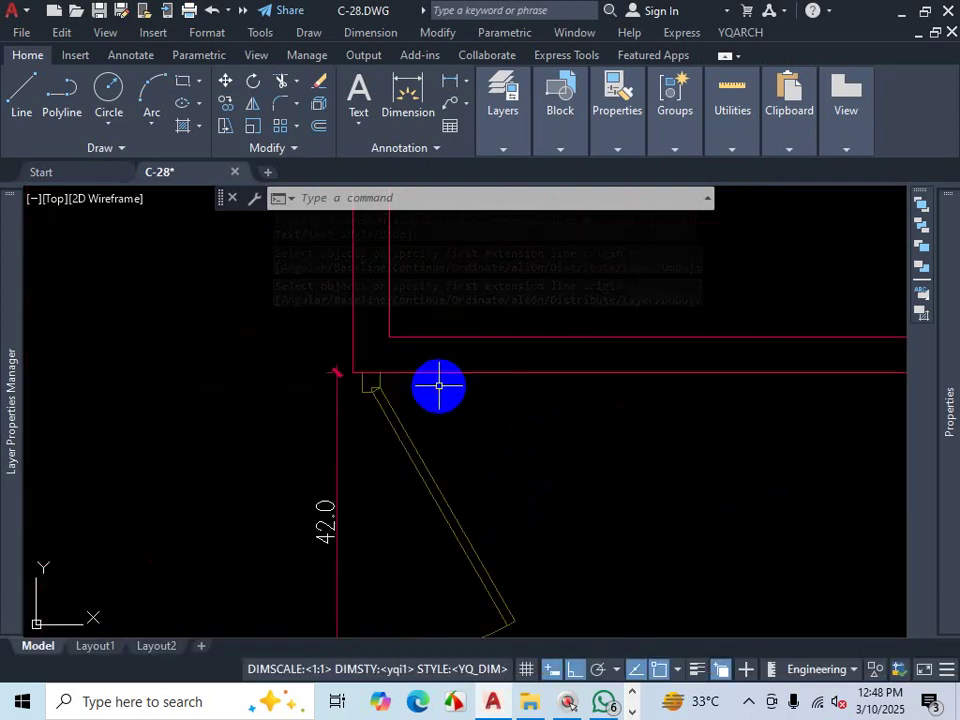
{"action": "scroll", "coordinate": [445, 395], "scroll_direction": "down", "scroll_amount": 3}
{"action": "scroll", "coordinate": [456, 418], "scroll_direction": "up", "scroll_amount": 2}
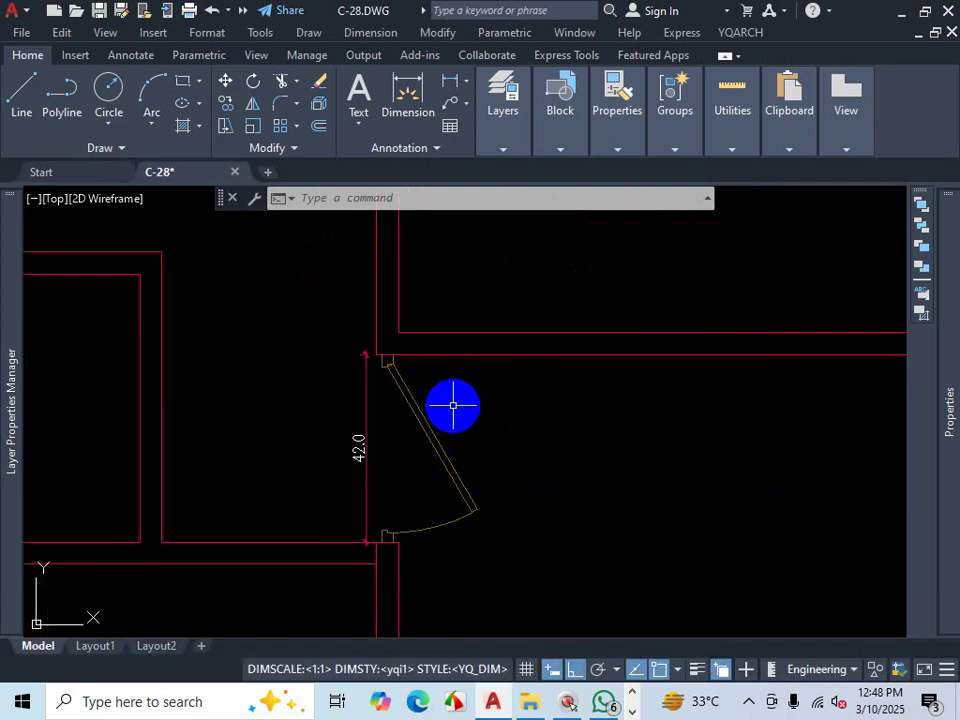
Step: Erase the pocket door in the lower-right room's left wall of the upper plan copy and close its wall opening
{"action": "scroll", "coordinate": [450, 398], "scroll_direction": "down", "scroll_amount": 4}
{"action": "scroll", "coordinate": [462, 370], "scroll_direction": "up", "scroll_amount": 2}
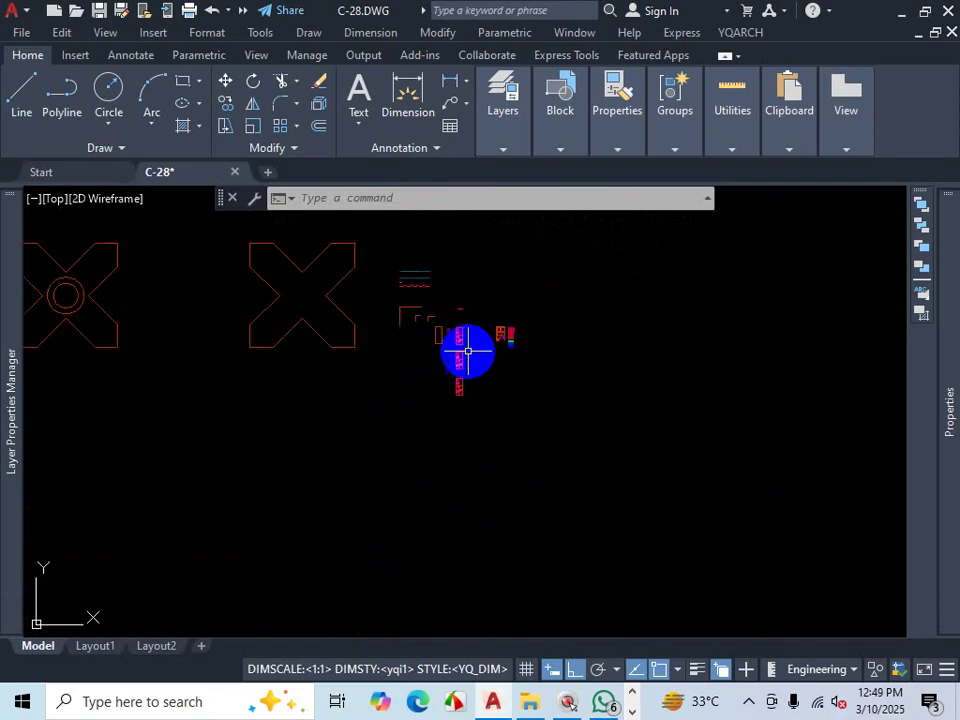
{"action": "scroll", "coordinate": [388, 279], "scroll_direction": "up", "scroll_amount": 5}
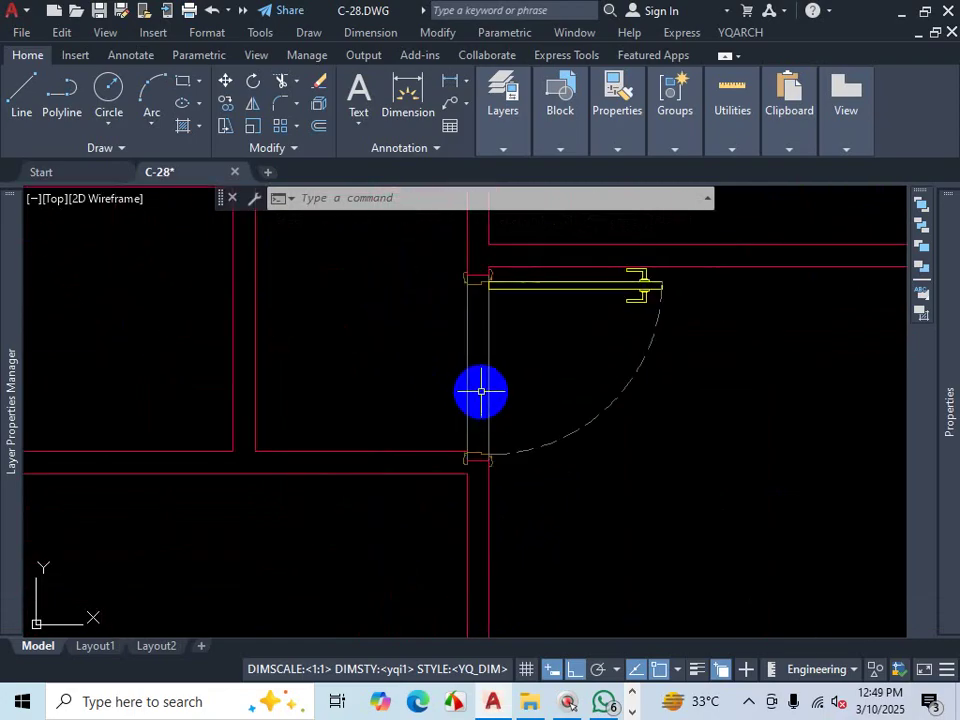
{"action": "type", "text": "EW"}
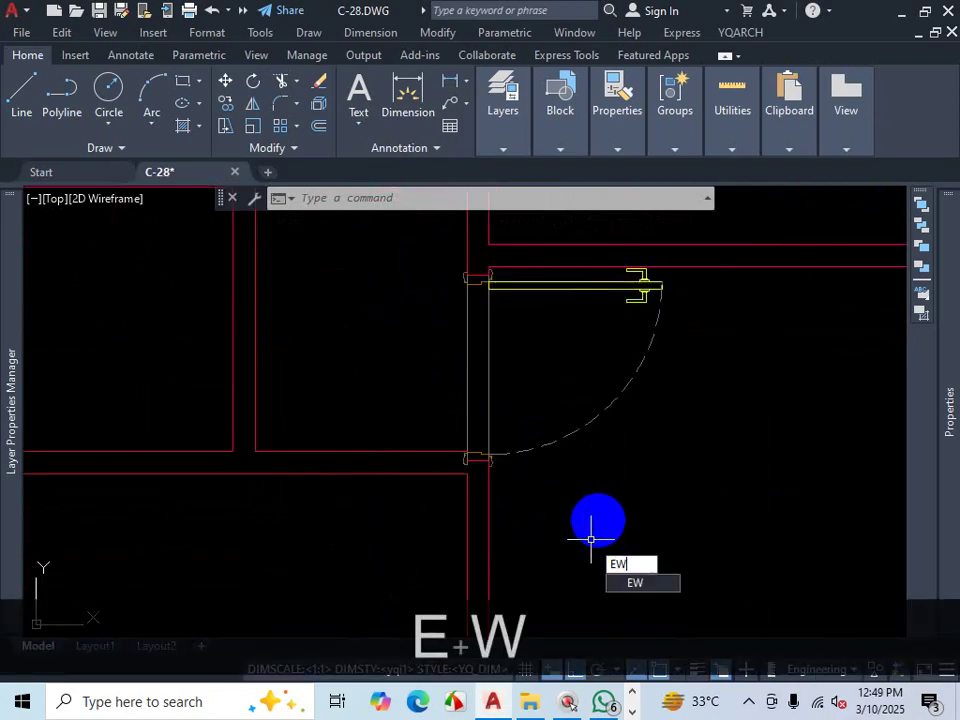
{"action": "key", "text": "space"}
{"action": "left_click", "coordinate": [601, 413]}
{"action": "key", "text": "Return"}
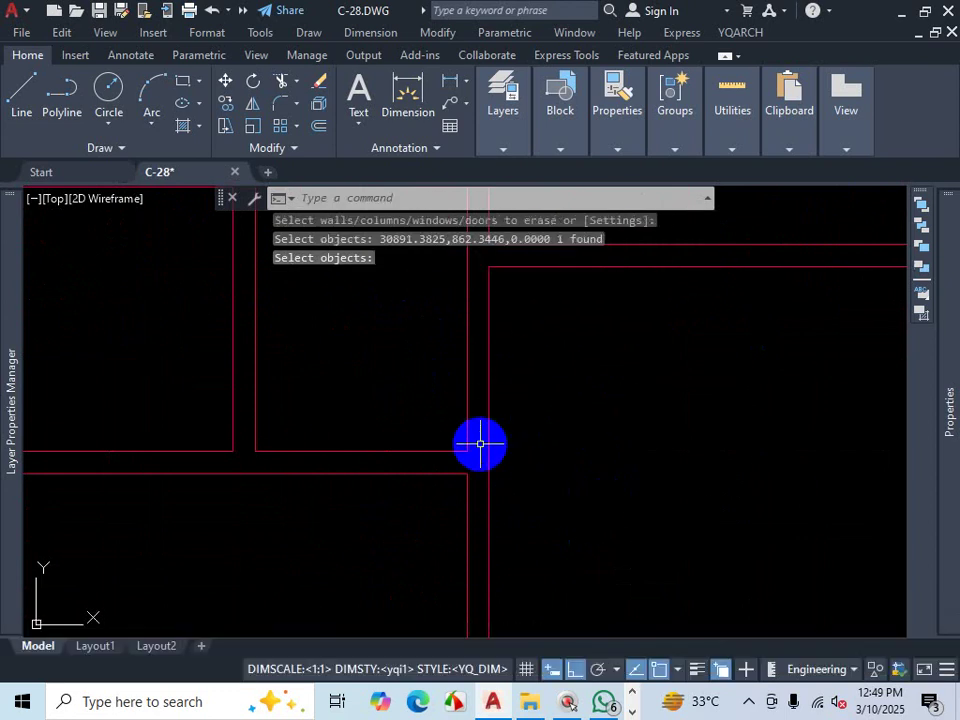
Step: Restart Open Pocket Door and set the hole width to 39 and the pier width to 1.5
{"action": "type", "text": "ADT"}
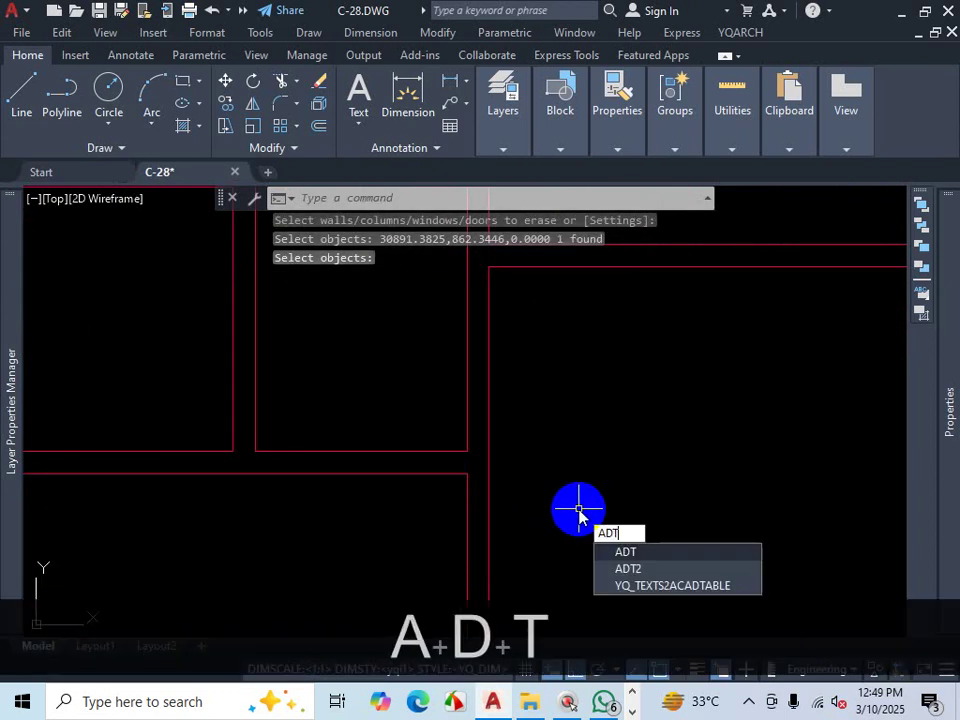
{"action": "key", "text": "Return"}
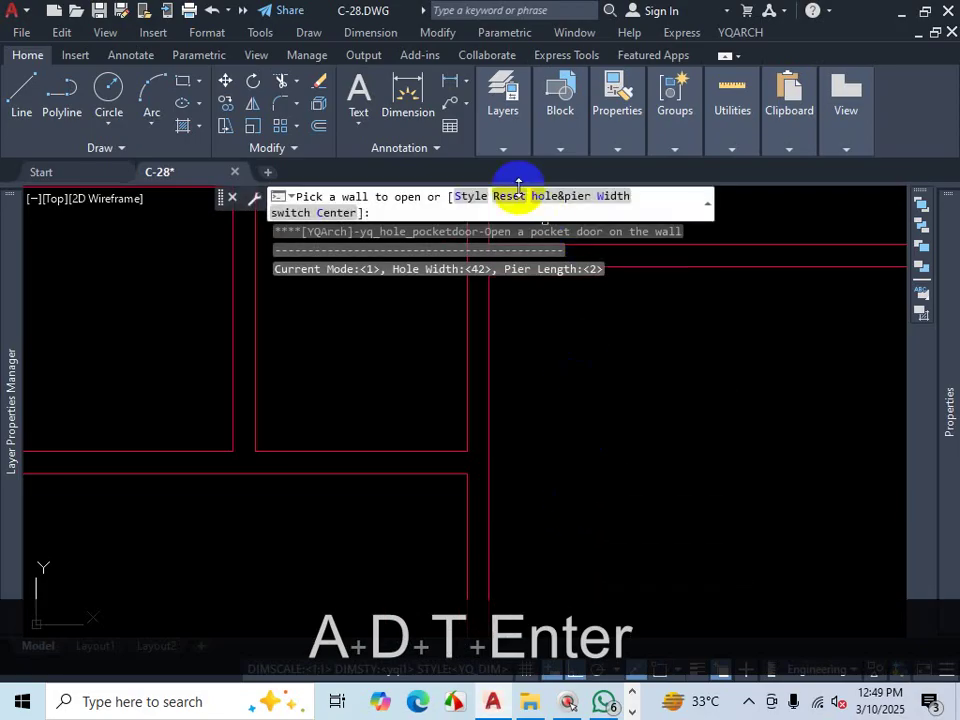
{"action": "left_click", "coordinate": [556, 203]}
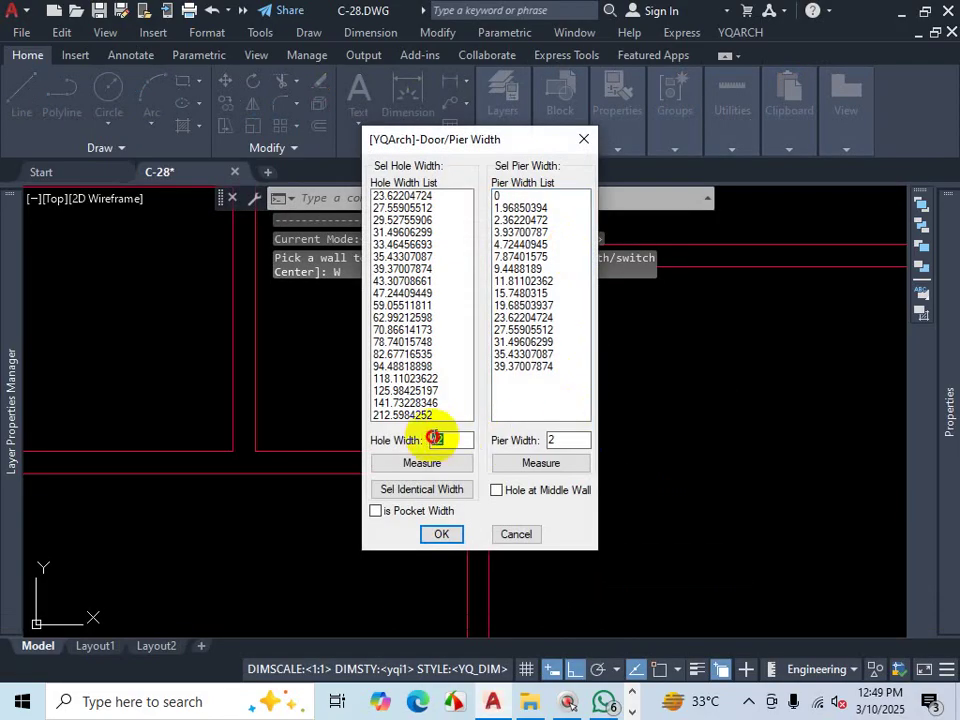
{"action": "type", "text": "39"}
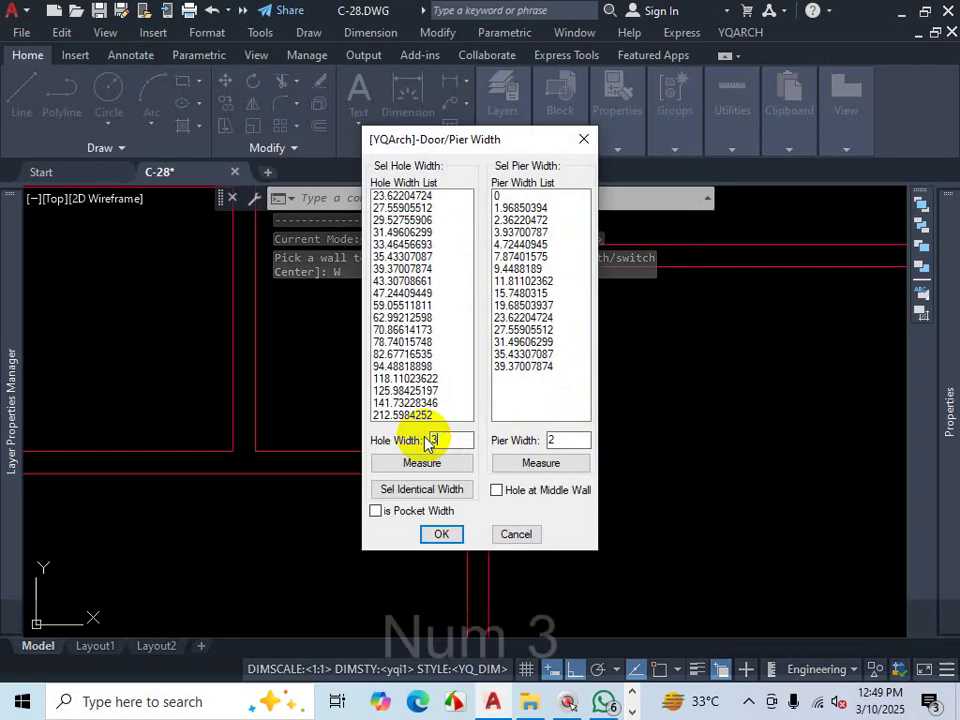
{"action": "double_click", "coordinate": [553, 441]}
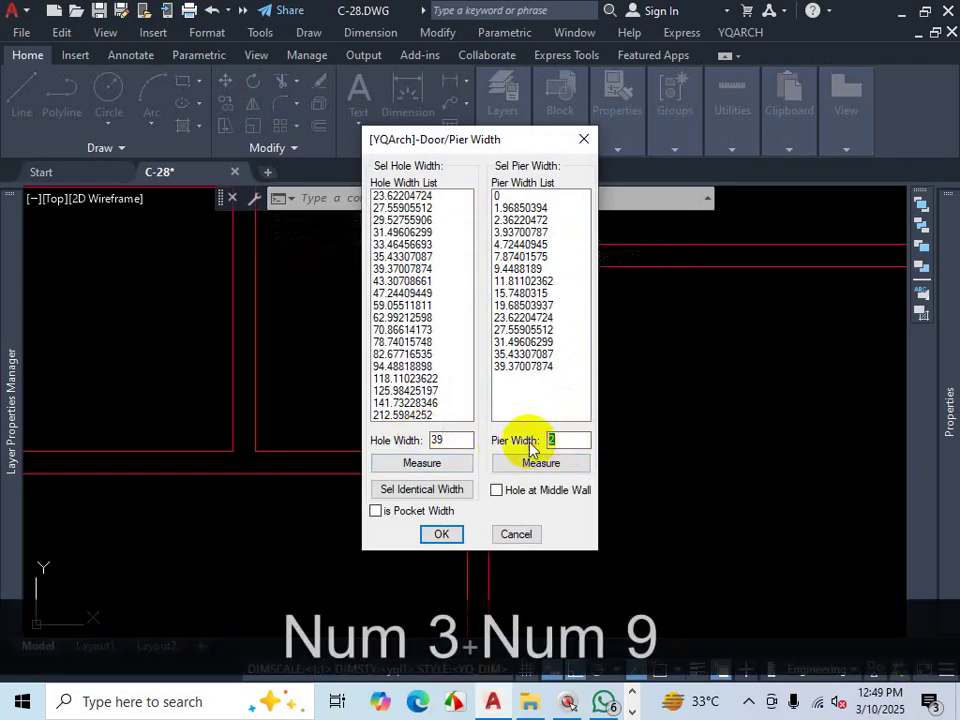
{"action": "type", "text": "1.5"}
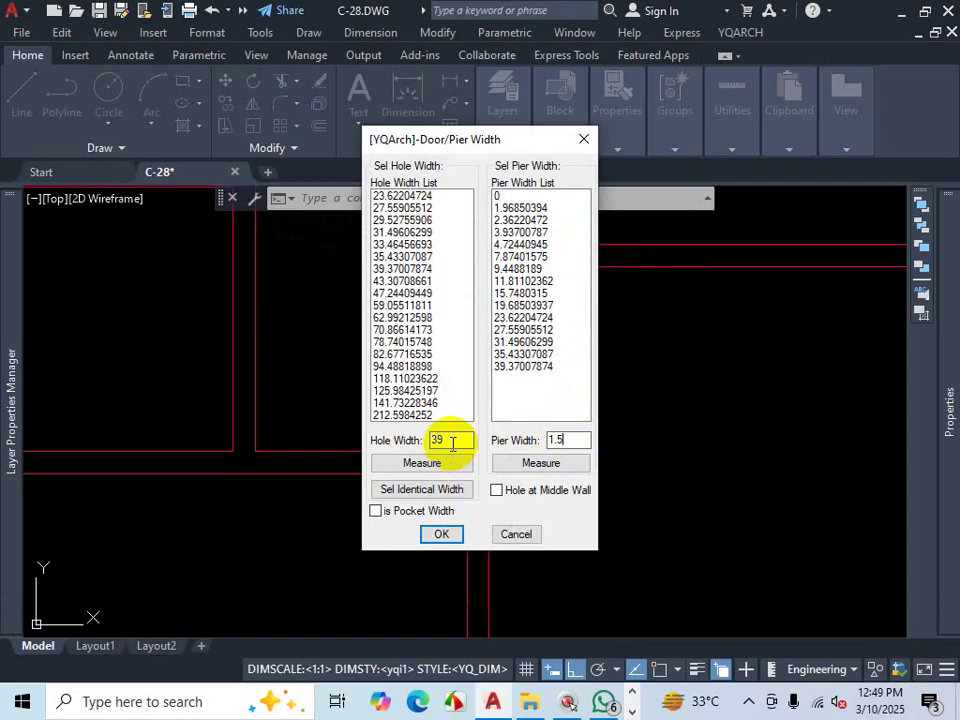
{"action": "left_click", "coordinate": [438, 534]}
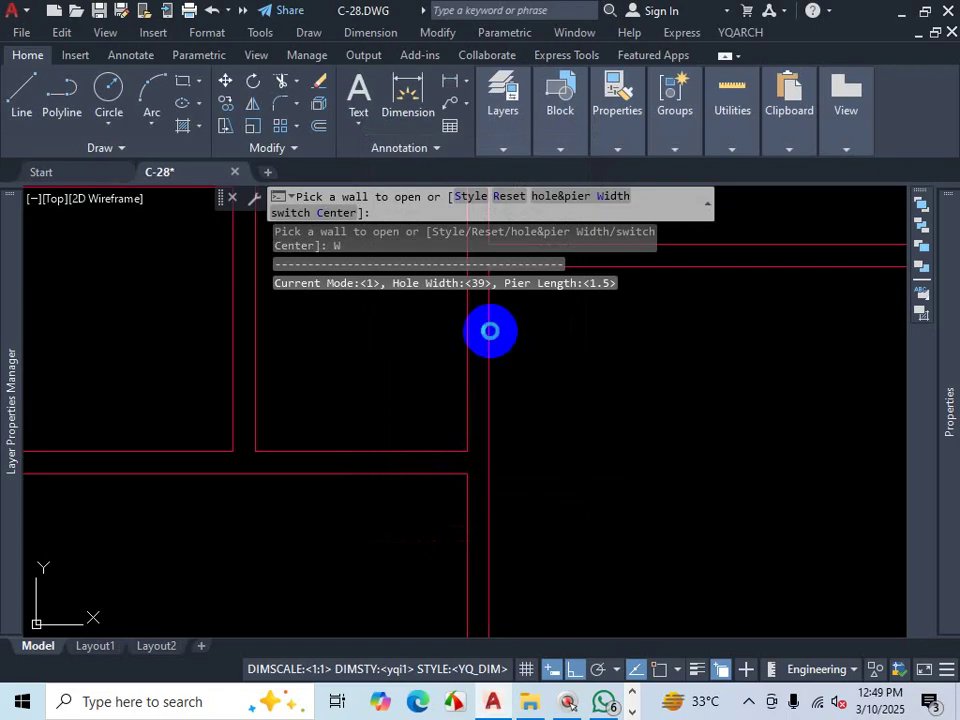
Step: Open the pocket door at the upper end of the lower-right room's left wall, swinging inward, and check its handle clearance
{"action": "left_click", "coordinate": [490, 330]}
{"action": "left_click", "coordinate": [561, 351]}
{"action": "scroll", "coordinate": [538, 443], "scroll_direction": "down", "scroll_amount": 4}
{"action": "scroll", "coordinate": [538, 443], "scroll_direction": "up", "scroll_amount": 6}
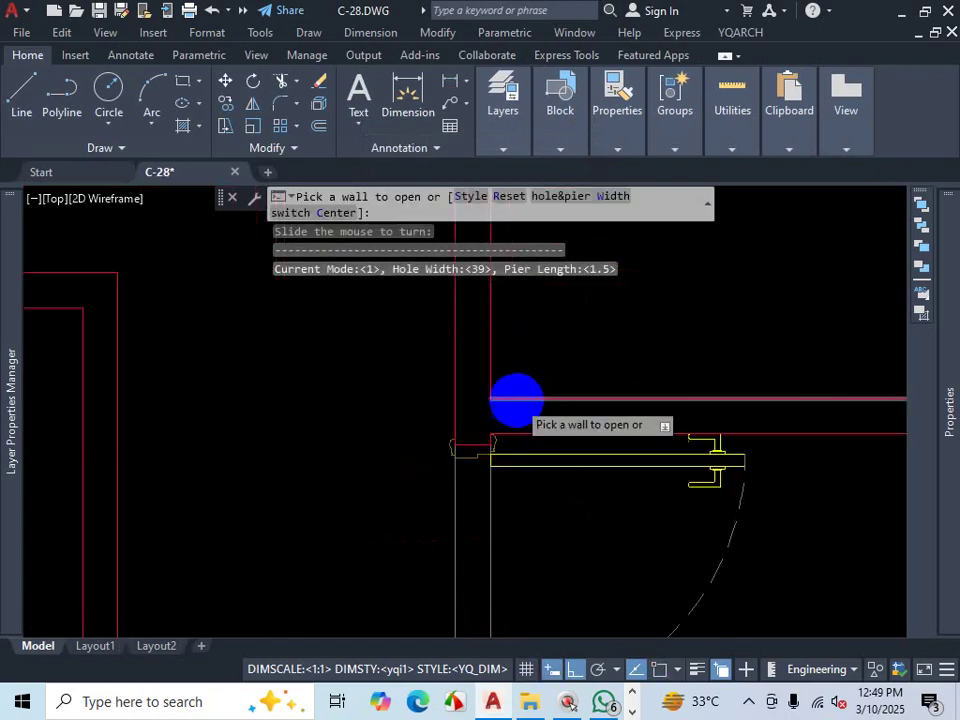
{"action": "scroll", "coordinate": [476, 486], "scroll_direction": "down", "scroll_amount": 4}
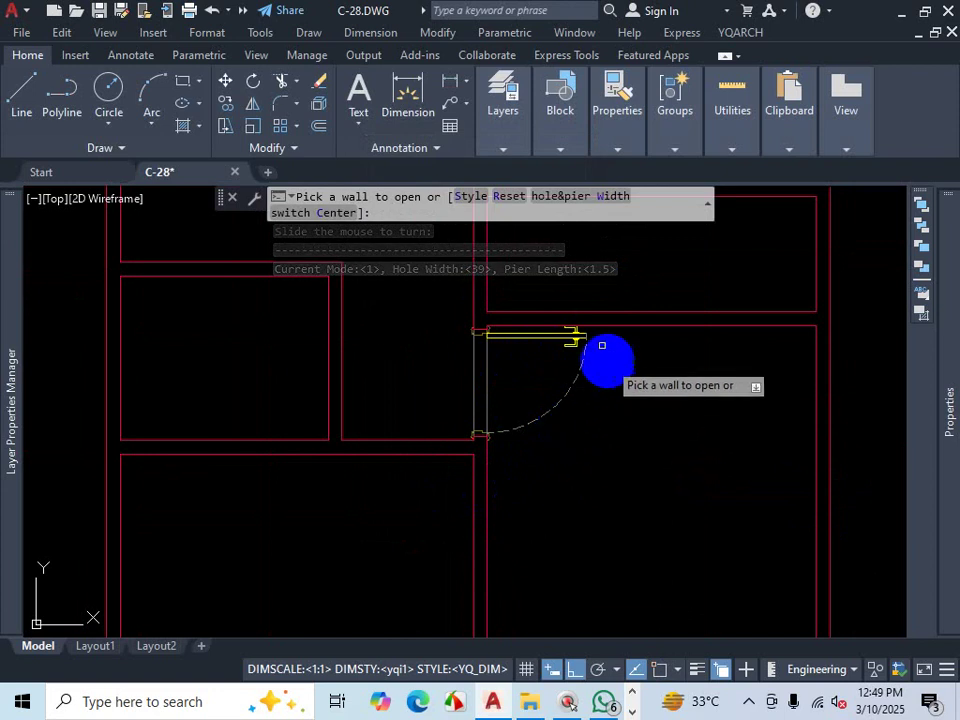
{"action": "scroll", "coordinate": [579, 318], "scroll_direction": "up", "scroll_amount": 4}
{"action": "scroll", "coordinate": [579, 318], "scroll_direction": "up", "scroll_amount": 3}
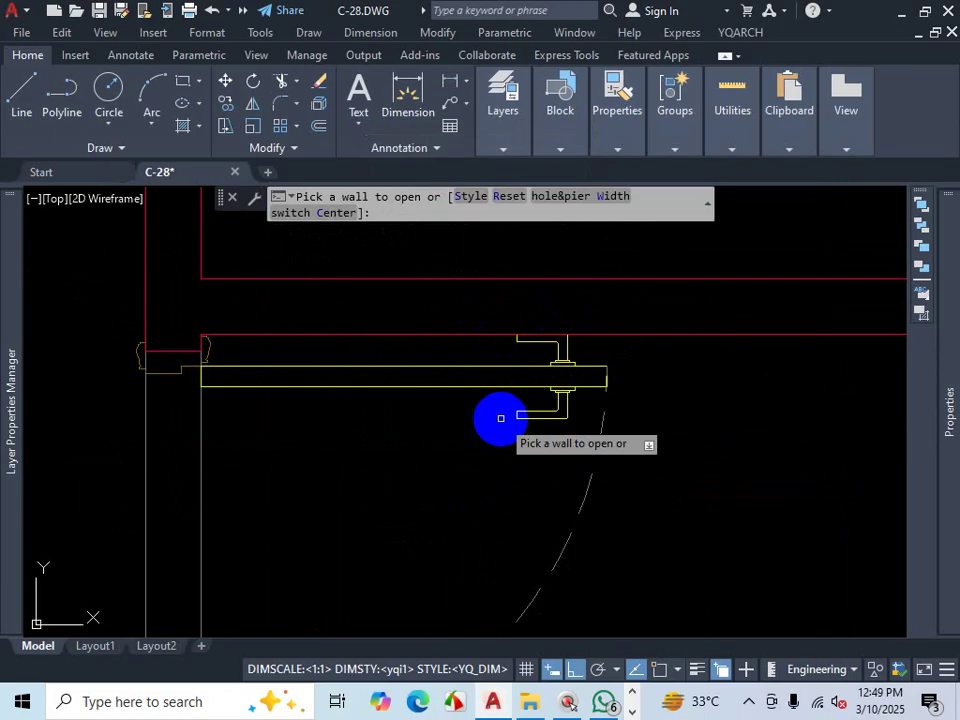
Step: End Open Pocket Door and compare the lower-right room's new door with the doors in the plan copy below
{"action": "key", "text": "Escape"}
{"action": "scroll", "coordinate": [489, 381], "scroll_direction": "down", "scroll_amount": 5}
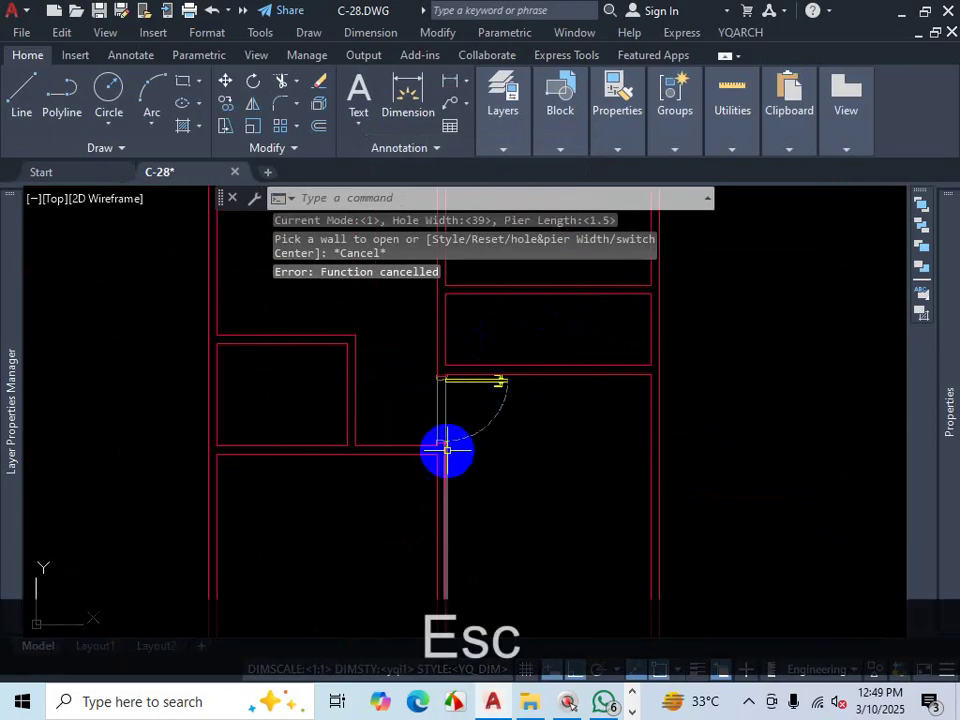
{"action": "scroll", "coordinate": [449, 330], "scroll_direction": "up", "scroll_amount": 2}
{"action": "scroll", "coordinate": [443, 333], "scroll_direction": "up", "scroll_amount": 2}
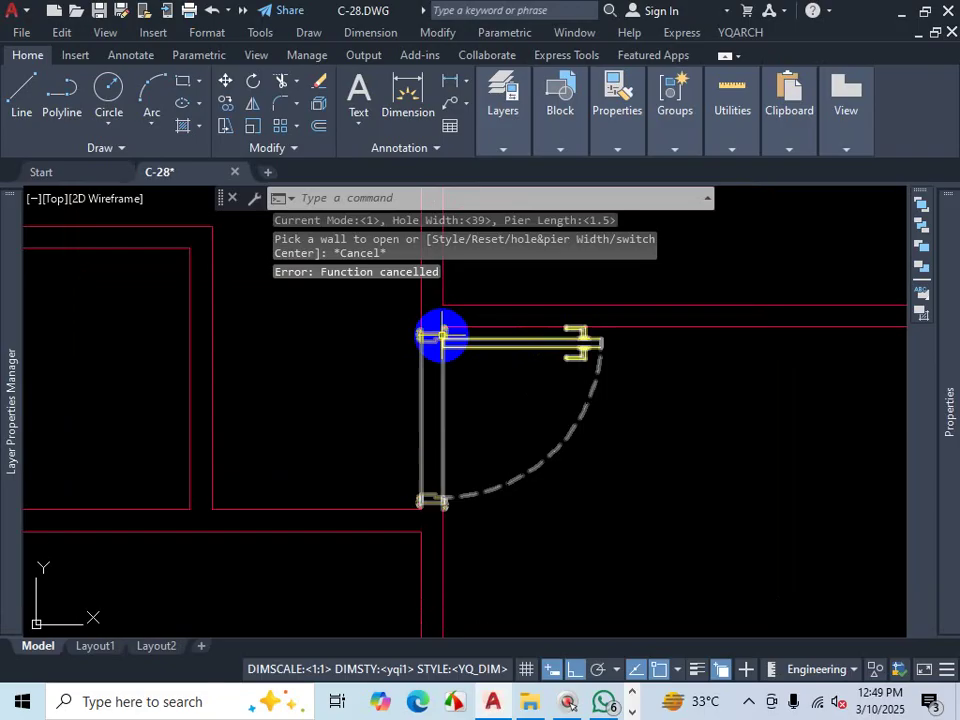
{"action": "scroll", "coordinate": [471, 410], "scroll_direction": "down", "scroll_amount": 5}
{"action": "scroll", "coordinate": [469, 480], "scroll_direction": "down", "scroll_amount": 5}
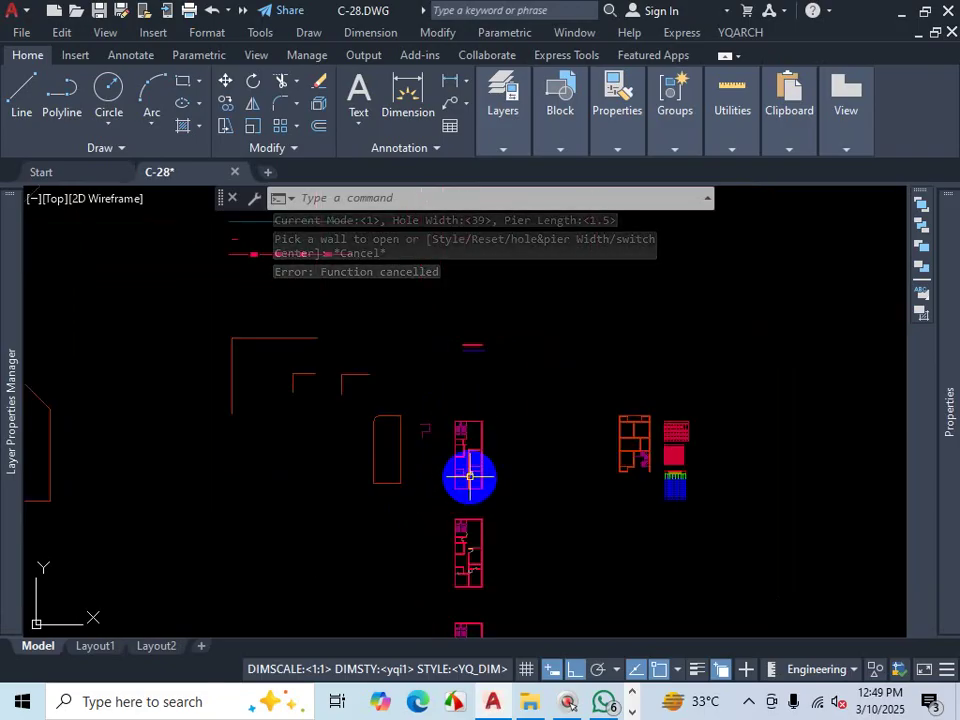
{"action": "scroll", "coordinate": [469, 468], "scroll_direction": "up", "scroll_amount": 5}
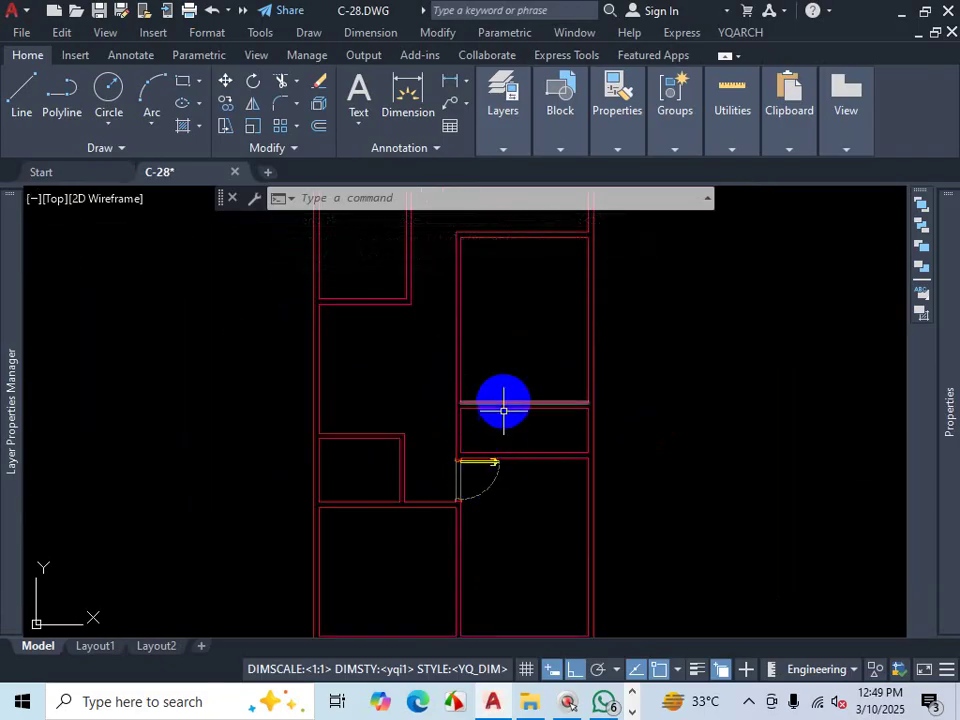
{"action": "scroll", "coordinate": [492, 485], "scroll_direction": "down", "scroll_amount": 5}
{"action": "scroll", "coordinate": [492, 600], "scroll_direction": "up", "scroll_amount": 5}
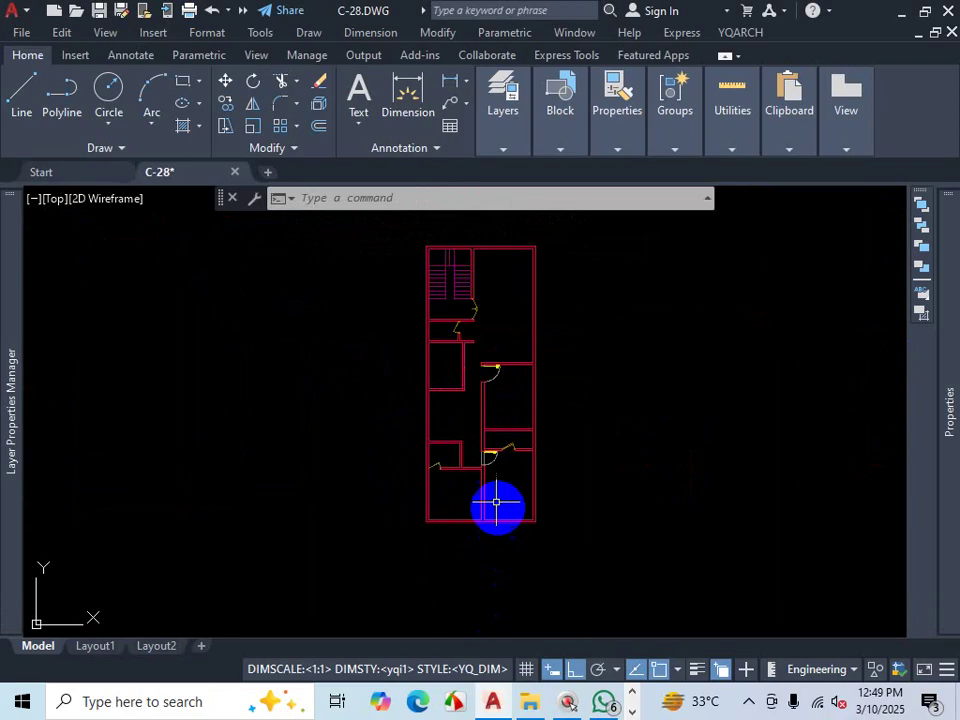
{"action": "scroll", "coordinate": [511, 461], "scroll_direction": "down", "scroll_amount": 4}
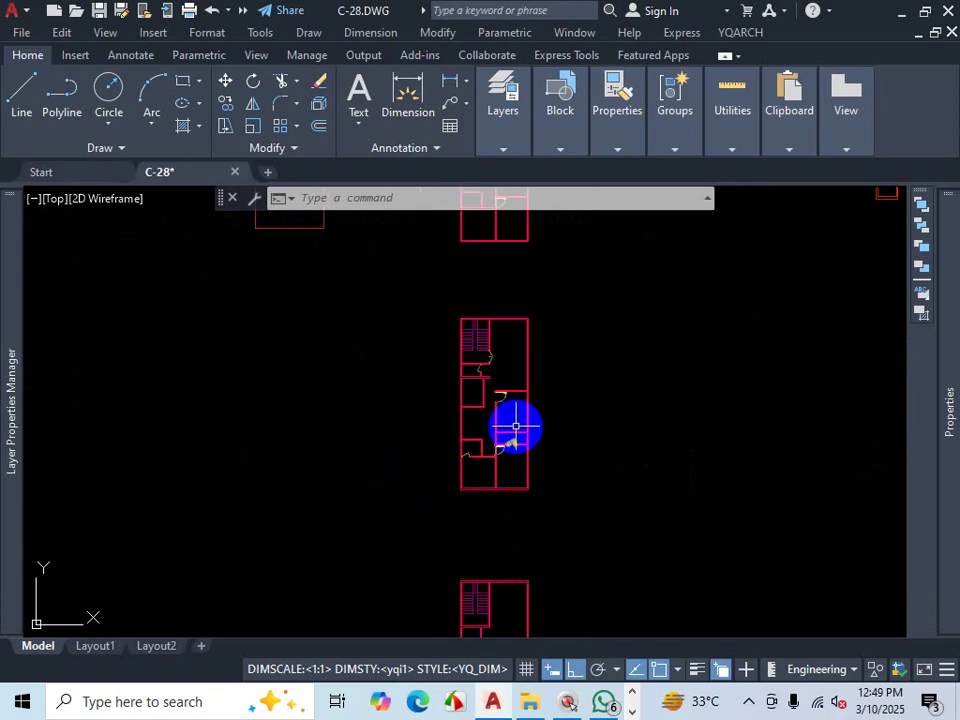
{"action": "scroll", "coordinate": [500, 400], "scroll_direction": "up", "scroll_amount": 3}
{"action": "scroll", "coordinate": [493, 369], "scroll_direction": "up", "scroll_amount": 6}
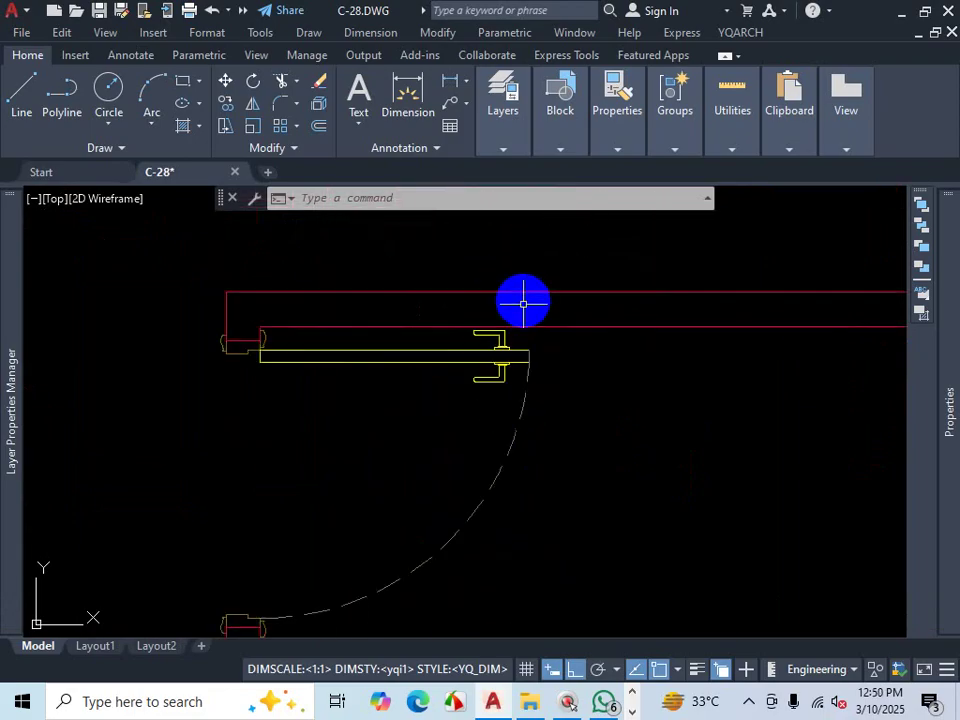
Step: Examine the middle-right room's pocket door, including both frame ends, the trim profiles and the handle's gap to the wall
{"action": "scroll", "coordinate": [519, 345], "scroll_direction": "down", "scroll_amount": 4}
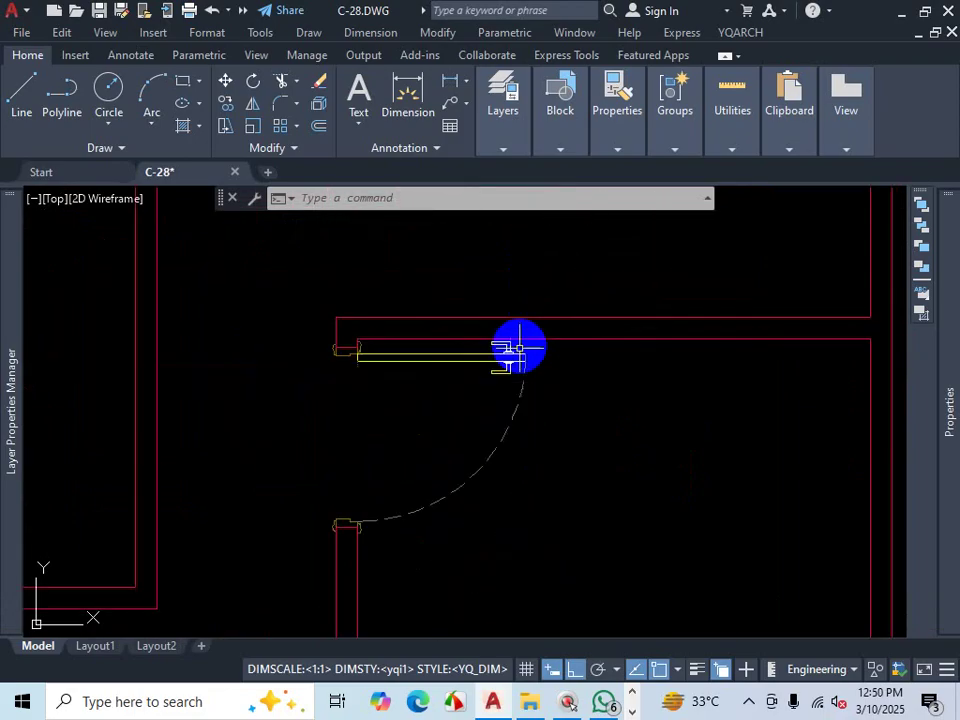
{"action": "scroll", "coordinate": [459, 336], "scroll_direction": "up", "scroll_amount": 4}
{"action": "scroll", "coordinate": [433, 352], "scroll_direction": "up", "scroll_amount": 6}
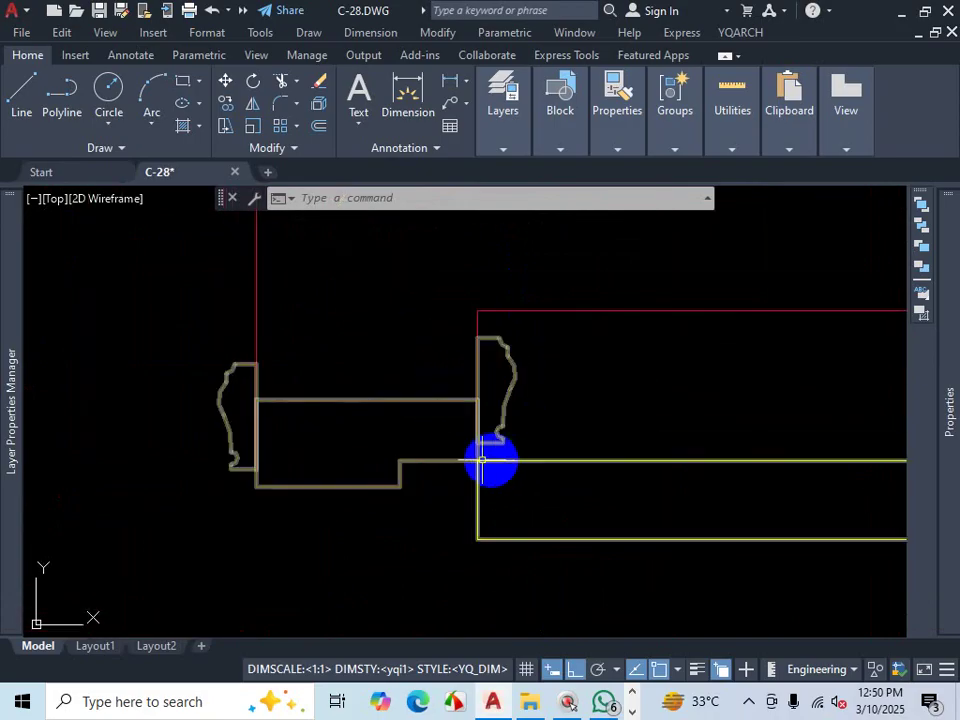
{"action": "key", "text": "Escape"}
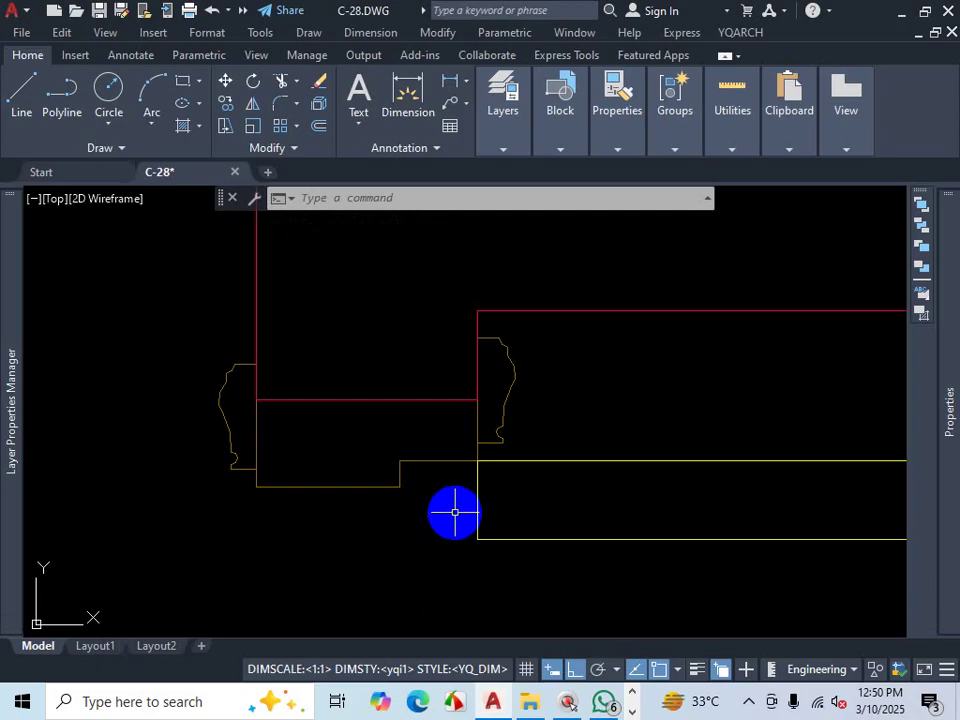
{"action": "left_click", "coordinate": [248, 484], "text": "ctrl+shift"}
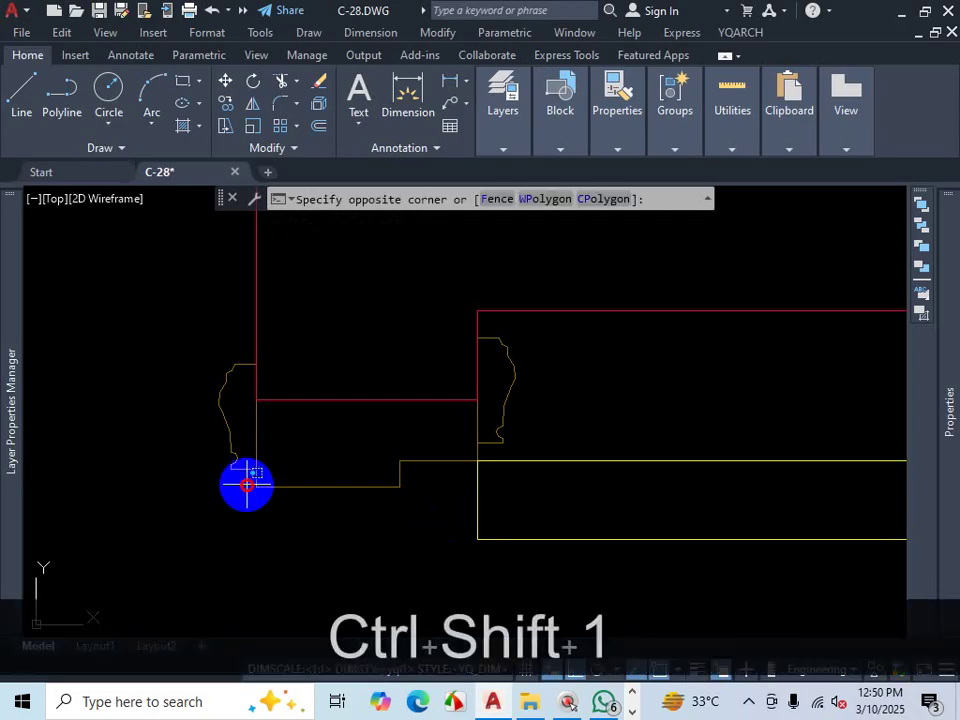
{"action": "left_click", "coordinate": [276, 437]}
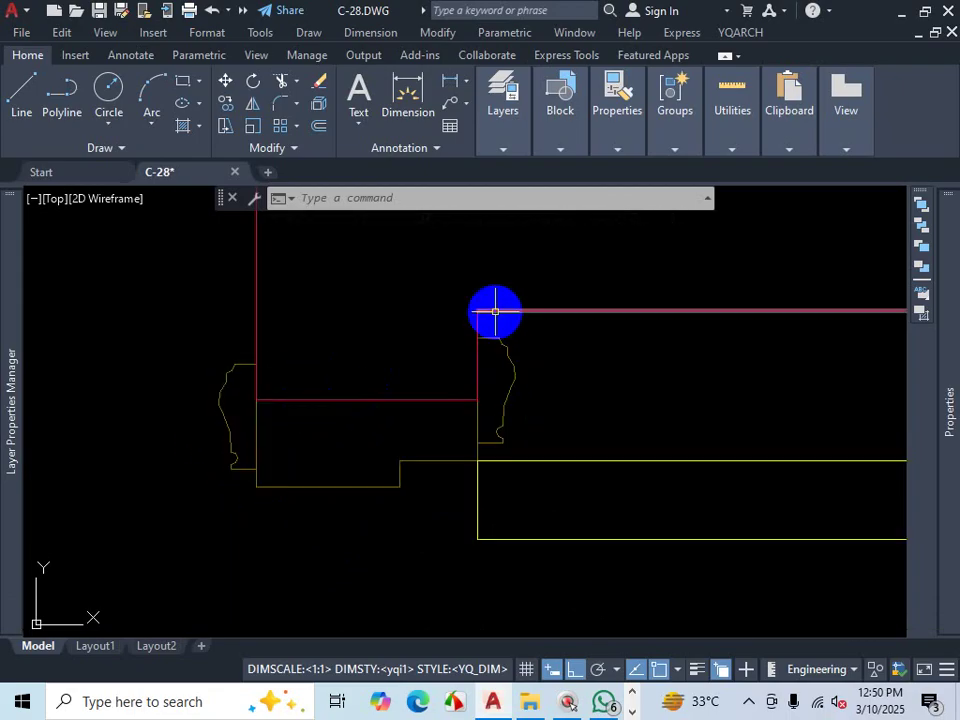
{"action": "scroll", "coordinate": [480, 315], "scroll_direction": "up", "scroll_amount": 5}
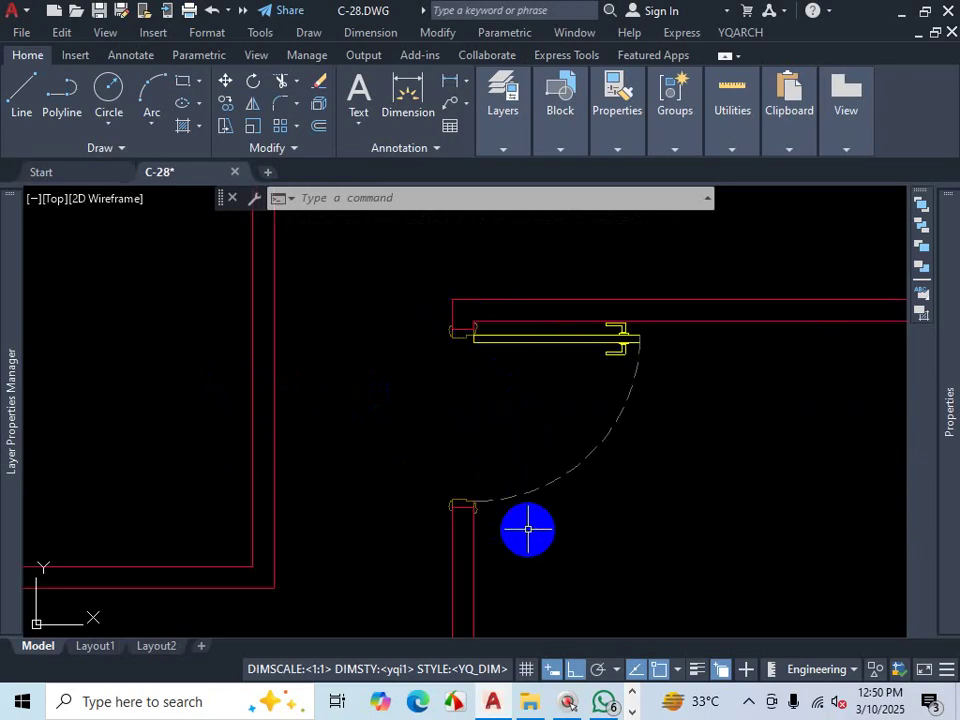
{"action": "scroll", "coordinate": [525, 530], "scroll_direction": "up", "scroll_amount": 2}
{"action": "scroll", "coordinate": [460, 505], "scroll_direction": "up", "scroll_amount": 3}
{"action": "scroll", "coordinate": [460, 545], "scroll_direction": "up", "scroll_amount": 4}
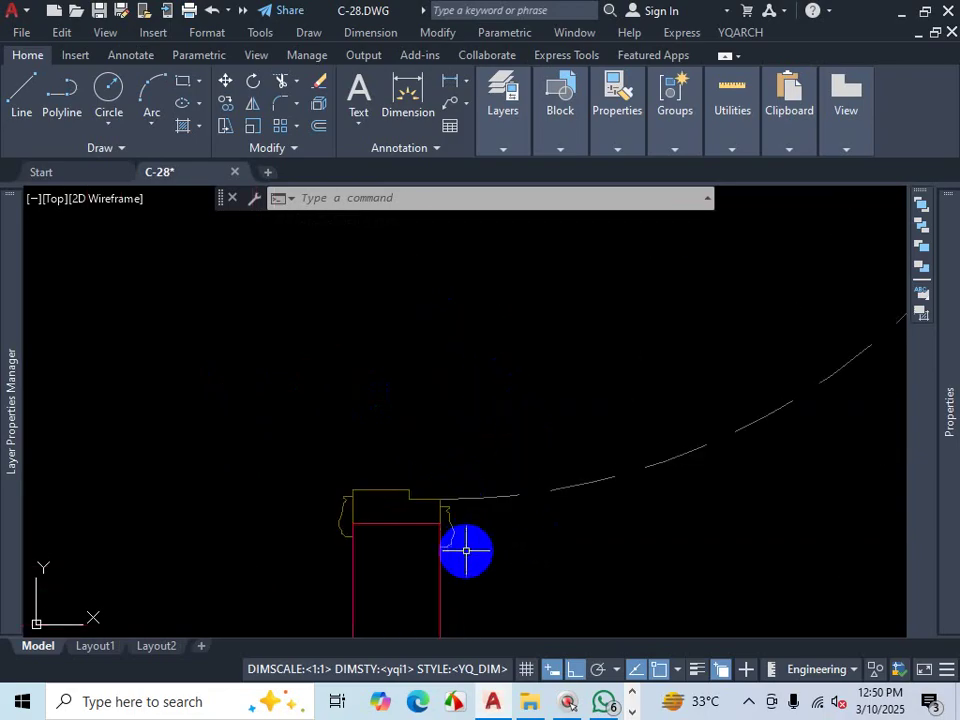
{"action": "scroll", "coordinate": [460, 534], "scroll_direction": "down", "scroll_amount": 5}
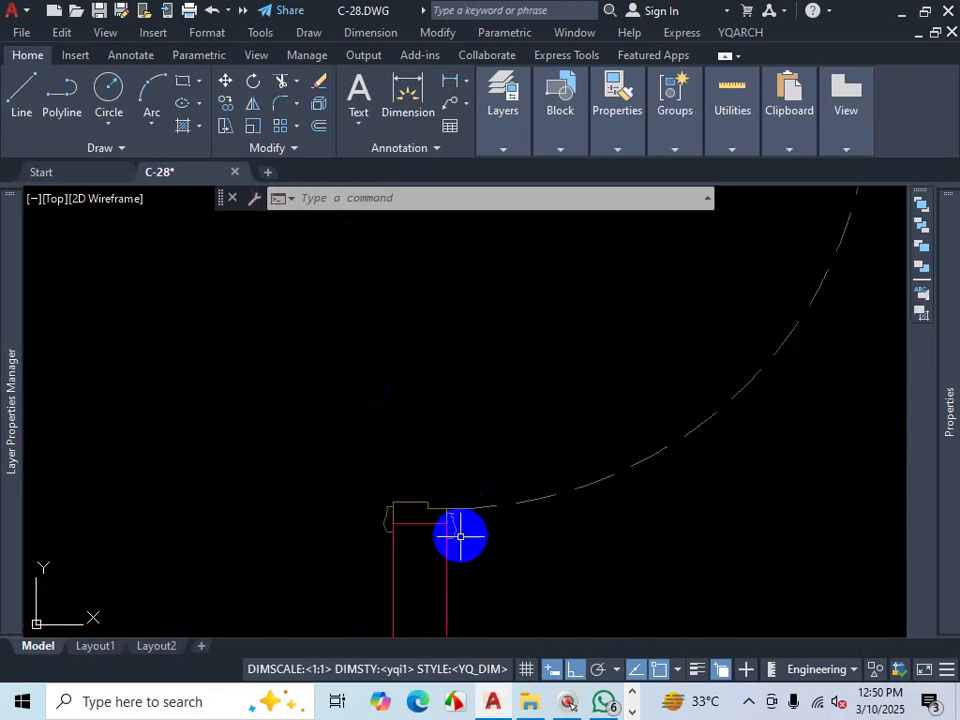
{"action": "scroll", "coordinate": [540, 510], "scroll_direction": "up", "scroll_amount": 2}
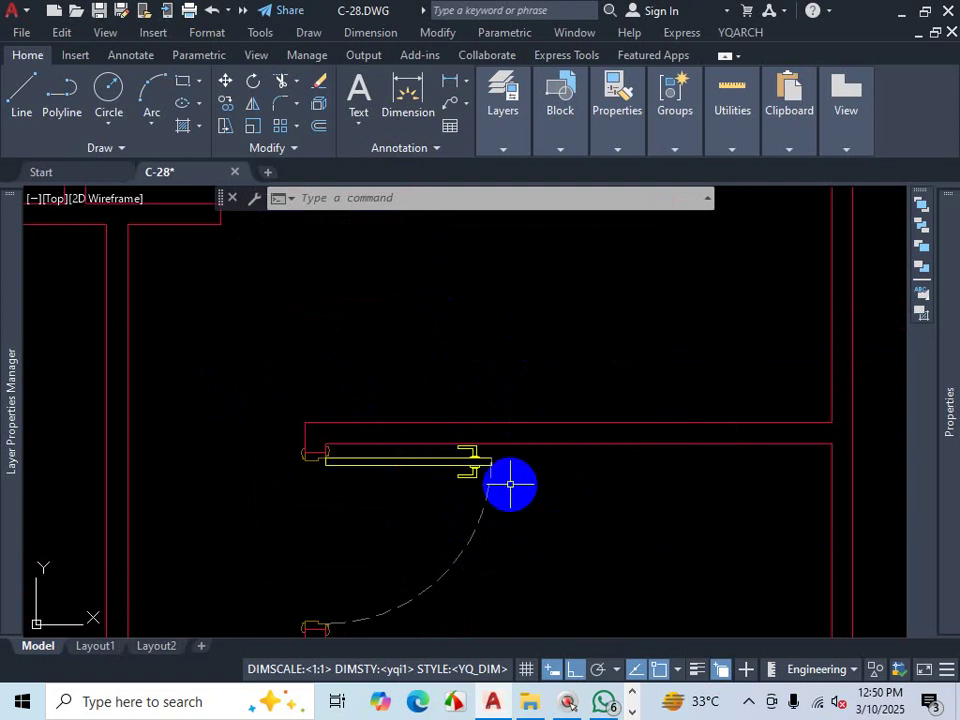
{"action": "scroll", "coordinate": [313, 452], "scroll_direction": "up", "scroll_amount": 4}
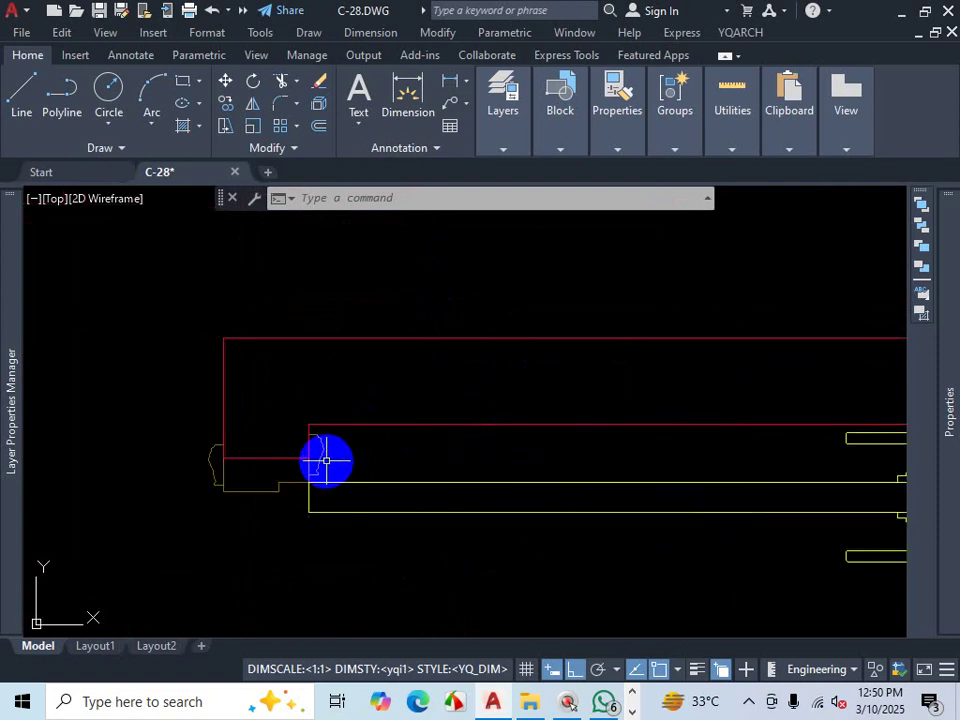
{"action": "scroll", "coordinate": [323, 455], "scroll_direction": "up", "scroll_amount": 2}
{"action": "scroll", "coordinate": [330, 448], "scroll_direction": "down", "scroll_amount": 4}
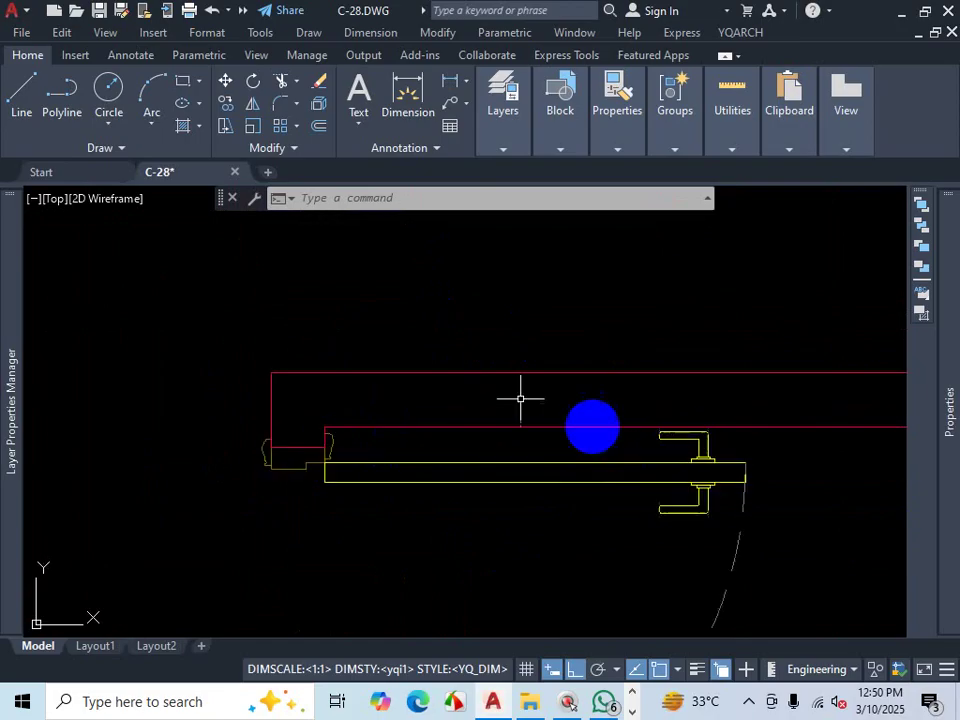
{"action": "scroll", "coordinate": [575, 465], "scroll_direction": "down", "scroll_amount": 6}
{"action": "scroll", "coordinate": [580, 420], "scroll_direction": "up", "scroll_amount": 6}
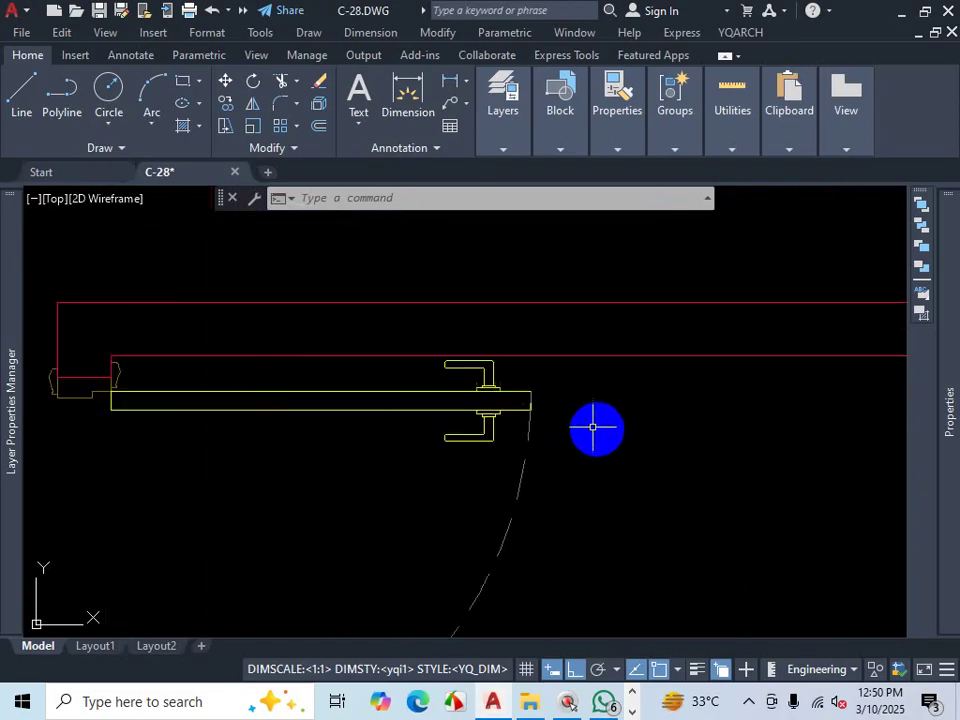
Step: Inspect the lower-right room's pocket door, checking its frame trim and handle against the adjoining wall and its place in the plan
{"action": "scroll", "coordinate": [592, 425], "scroll_direction": "down", "scroll_amount": 6}
{"action": "scroll", "coordinate": [590, 450], "scroll_direction": "up", "scroll_amount": 4}
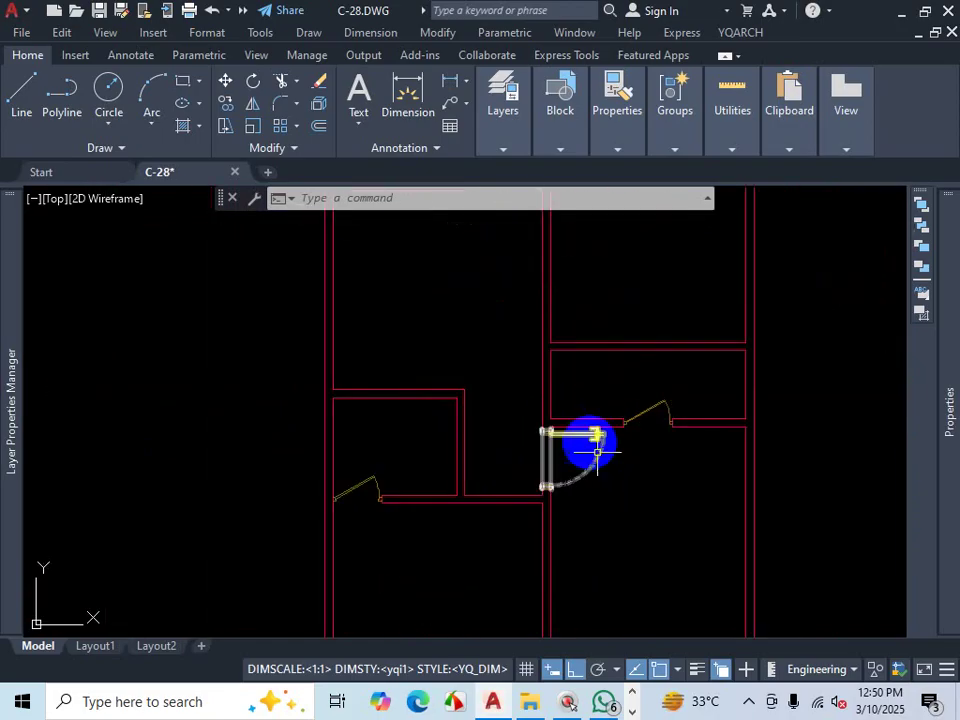
{"action": "scroll", "coordinate": [597, 452], "scroll_direction": "up", "scroll_amount": 4}
{"action": "scroll", "coordinate": [497, 403], "scroll_direction": "up", "scroll_amount": 2}
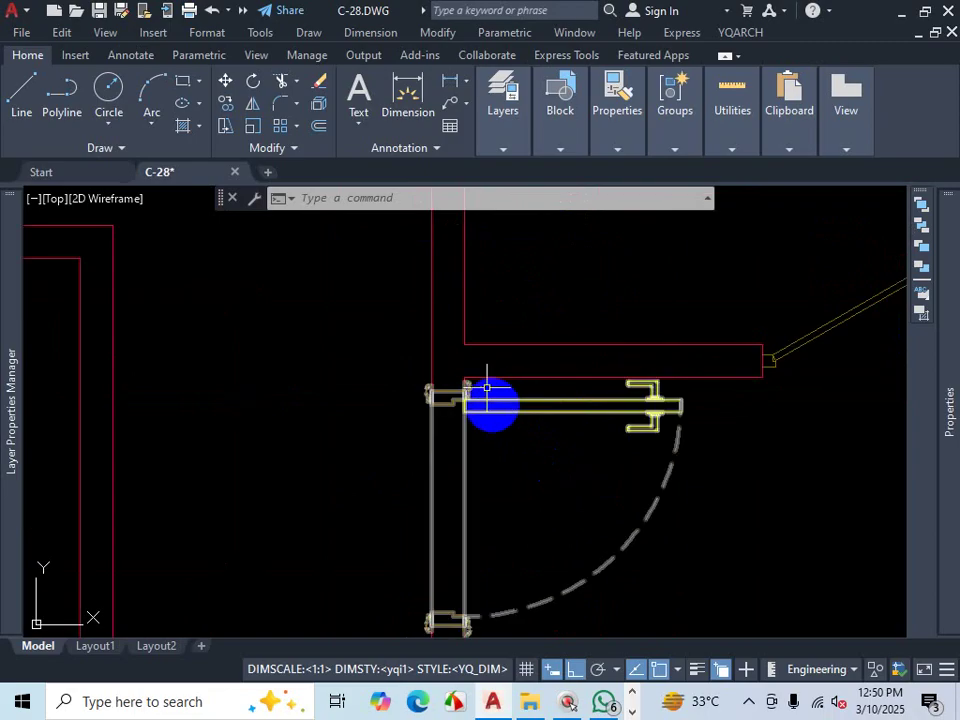
{"action": "scroll", "coordinate": [489, 396], "scroll_direction": "down", "scroll_amount": 5}
{"action": "scroll", "coordinate": [489, 424], "scroll_direction": "up", "scroll_amount": 1}
{"action": "scroll", "coordinate": [514, 435], "scroll_direction": "up", "scroll_amount": 3}
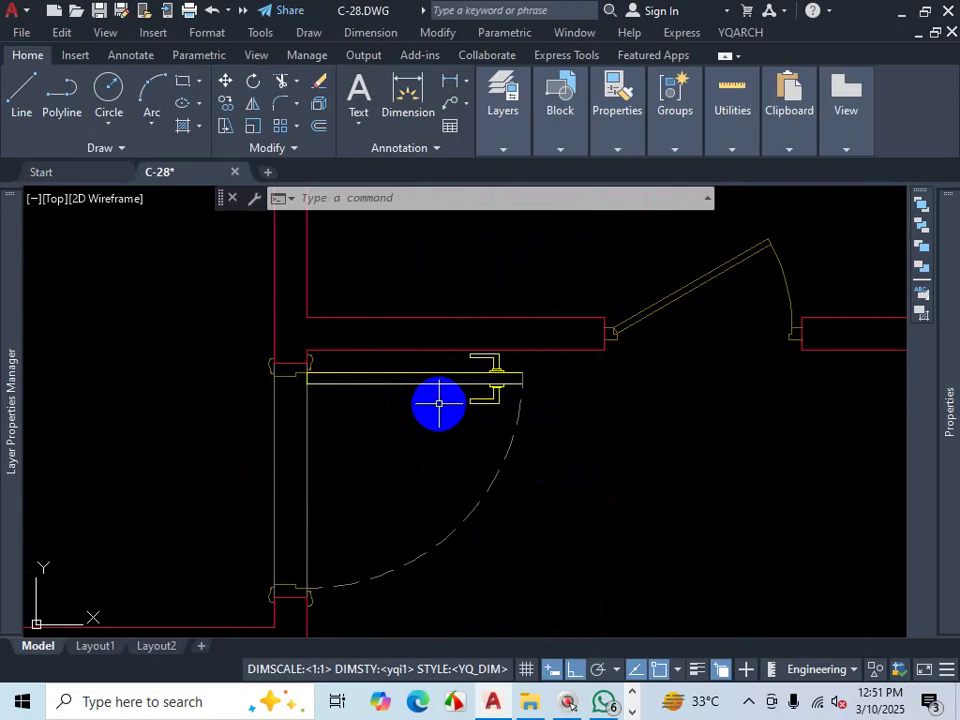
{"action": "scroll", "coordinate": [436, 401], "scroll_direction": "down", "scroll_amount": 2}
{"action": "scroll", "coordinate": [369, 375], "scroll_direction": "up", "scroll_amount": 3}
{"action": "scroll", "coordinate": [319, 386], "scroll_direction": "up", "scroll_amount": 3}
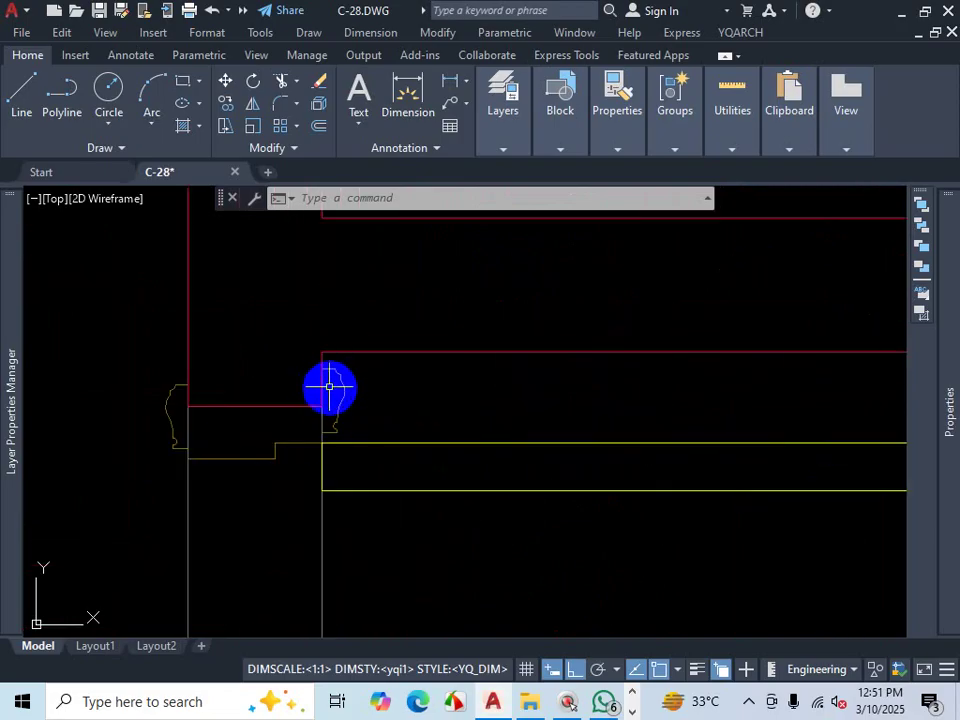
{"action": "scroll", "coordinate": [366, 388], "scroll_direction": "down", "scroll_amount": 2}
{"action": "scroll", "coordinate": [428, 428], "scroll_direction": "down", "scroll_amount": 1}
{"action": "scroll", "coordinate": [396, 572], "scroll_direction": "up", "scroll_amount": 2}
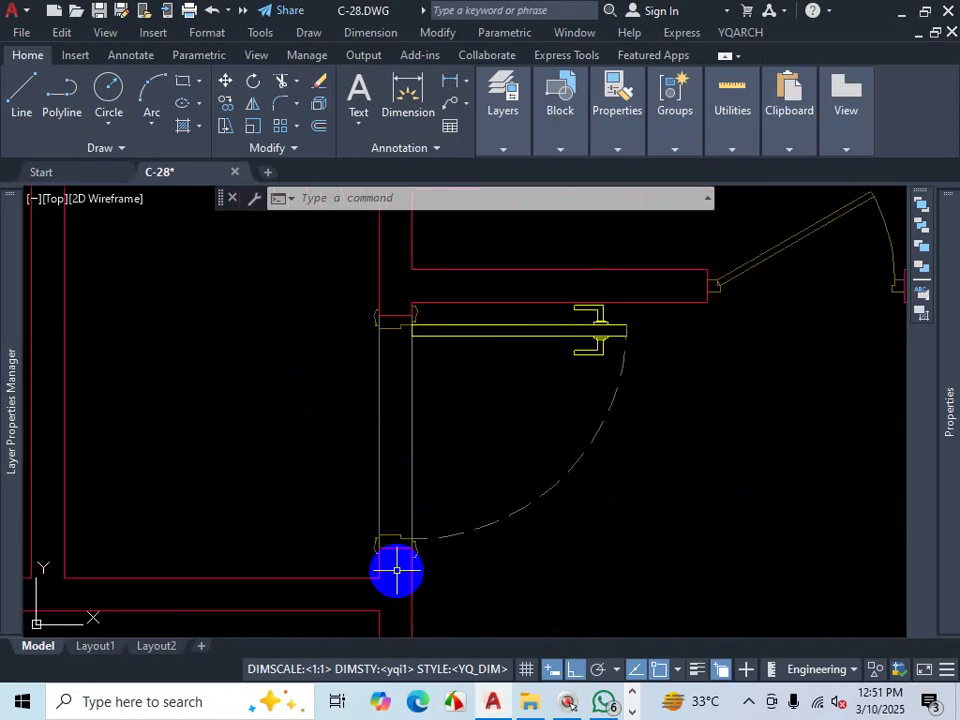
{"action": "scroll", "coordinate": [412, 566], "scroll_direction": "down", "scroll_amount": 2}
{"action": "scroll", "coordinate": [412, 566], "scroll_direction": "down", "scroll_amount": 2}
{"action": "scroll", "coordinate": [430, 532], "scroll_direction": "down", "scroll_amount": 3}
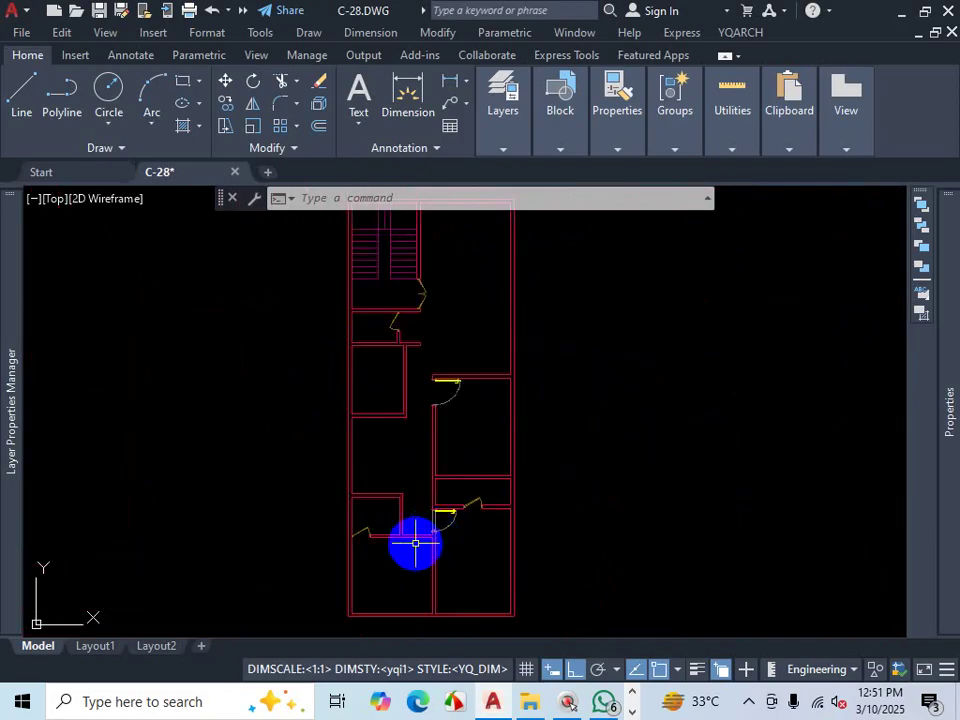
{"action": "scroll", "coordinate": [429, 521], "scroll_direction": "up", "scroll_amount": 2}
{"action": "scroll", "coordinate": [435, 439], "scroll_direction": "down", "scroll_amount": 3}
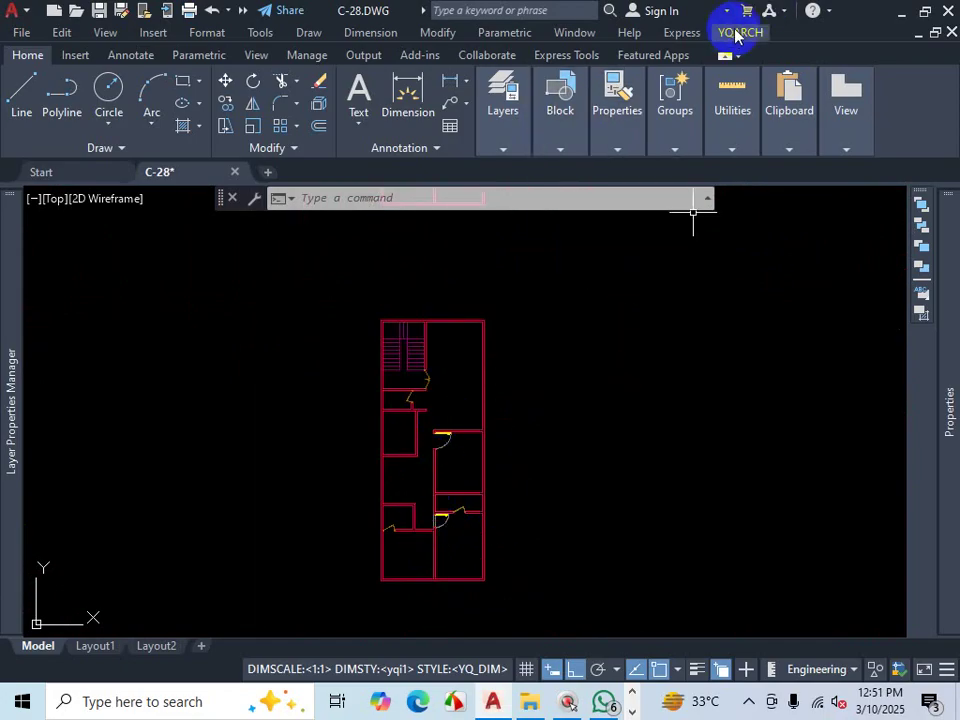
Step: Restart Open Pocket Door and review the available pocket door styles, previewing the double-leaf Door2 and its parameters
{"action": "scroll", "coordinate": [440, 505], "scroll_direction": "up", "scroll_amount": 6}
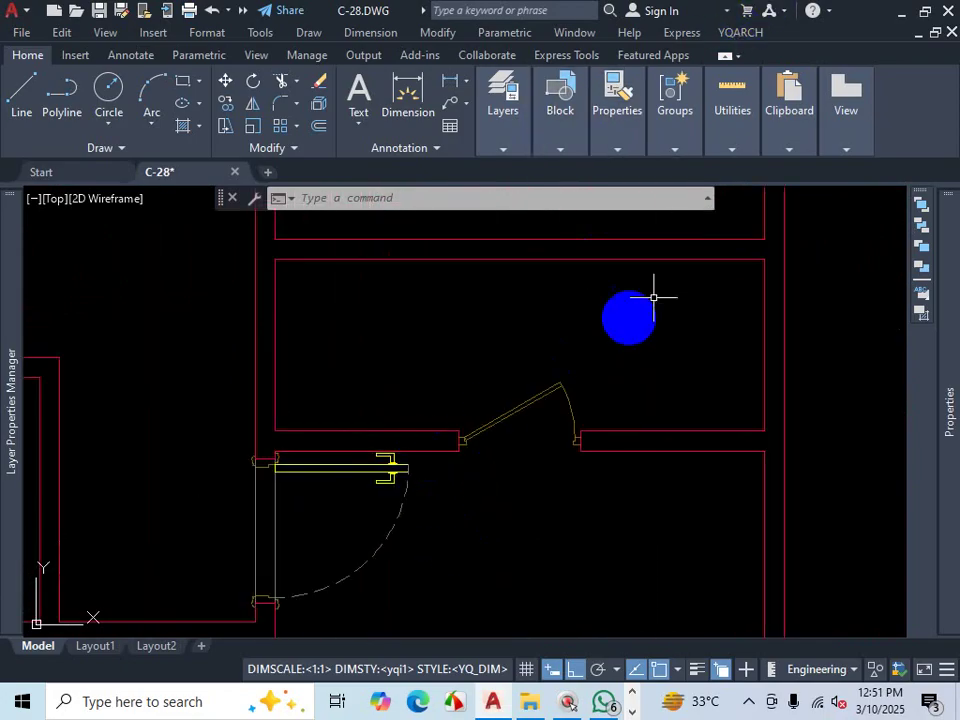
{"action": "left_click", "coordinate": [740, 32]}
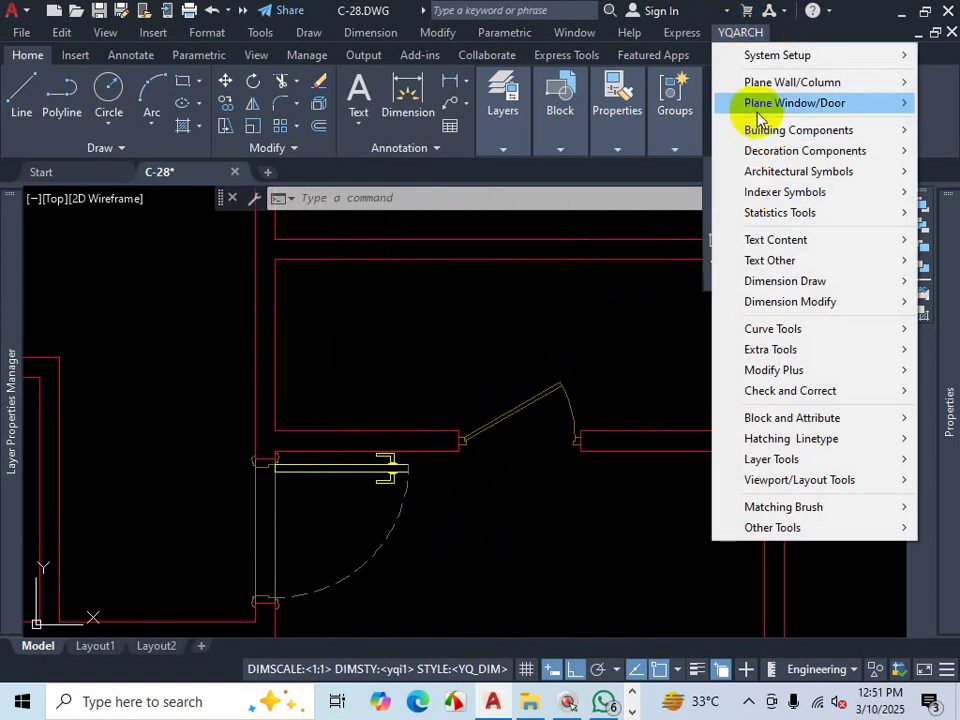
{"action": "mouse_move", "coordinate": [761, 103]}
{"action": "left_click", "coordinate": [587, 236]}
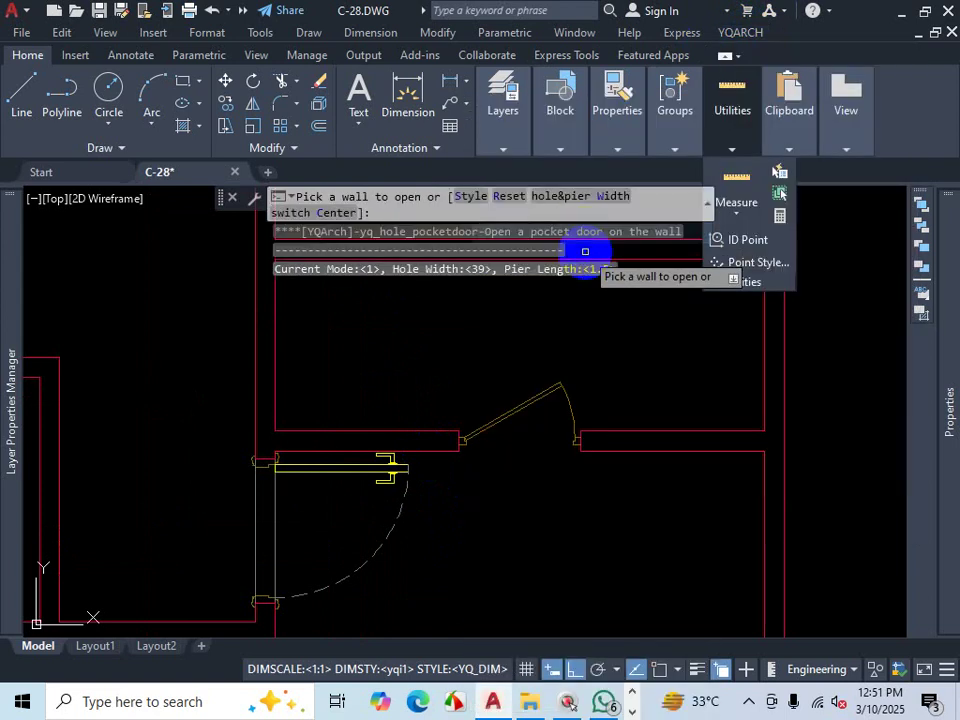
{"action": "left_click", "coordinate": [469, 196]}
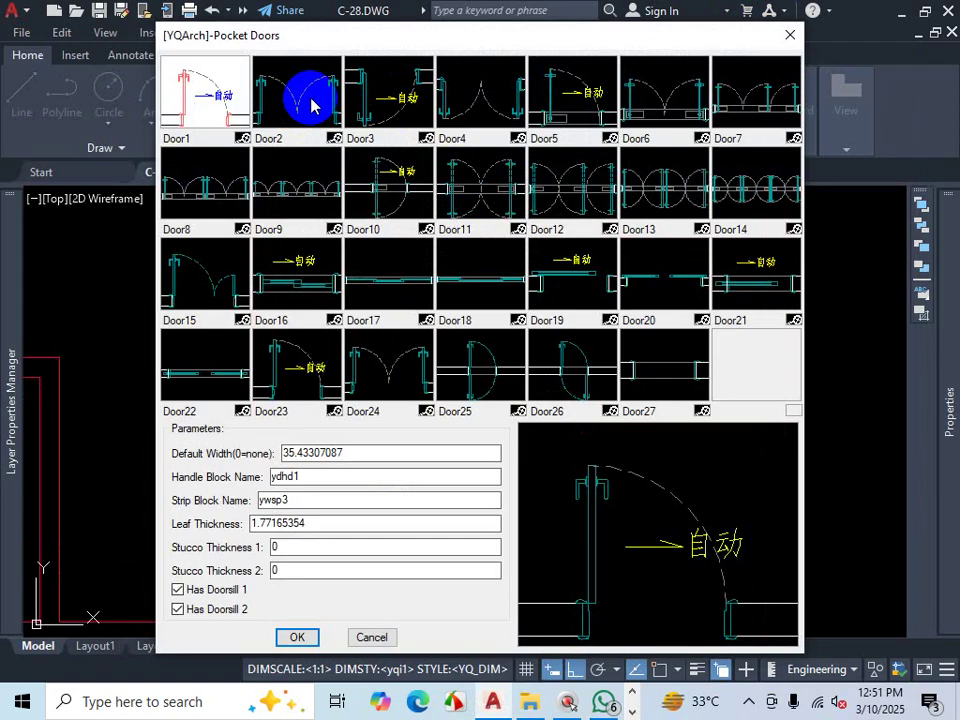
{"action": "left_click", "coordinate": [310, 102]}
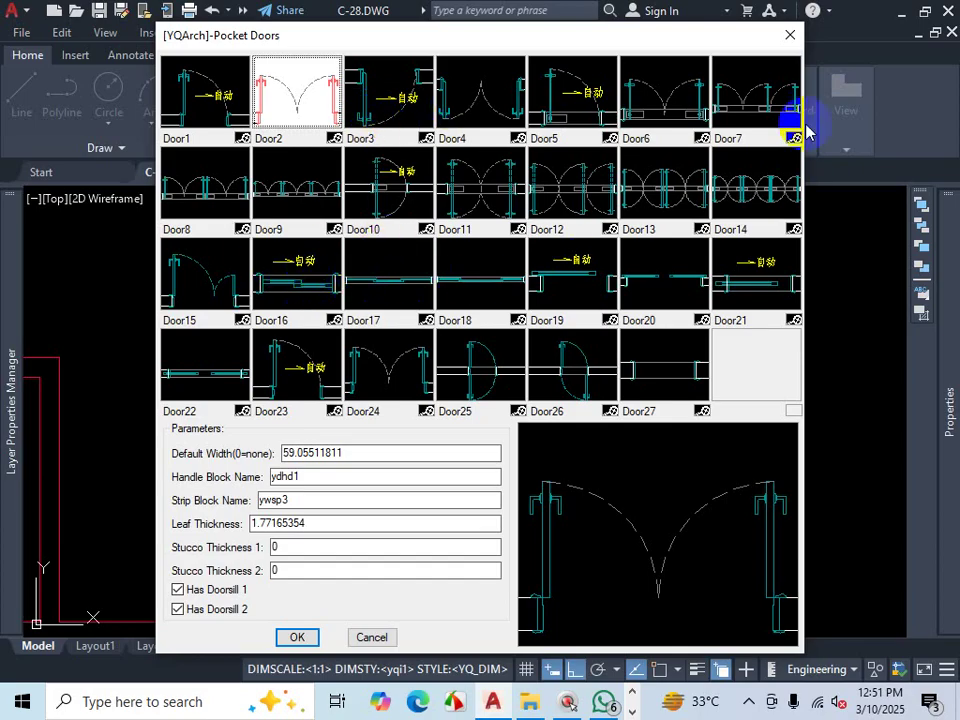
{"action": "left_click", "coordinate": [790, 35]}
Step: Start Open Door on Wall and review both pages of the default door styles, including the revolving types DR_XZM and DR_ZRT
{"action": "left_click", "coordinate": [740, 32]}
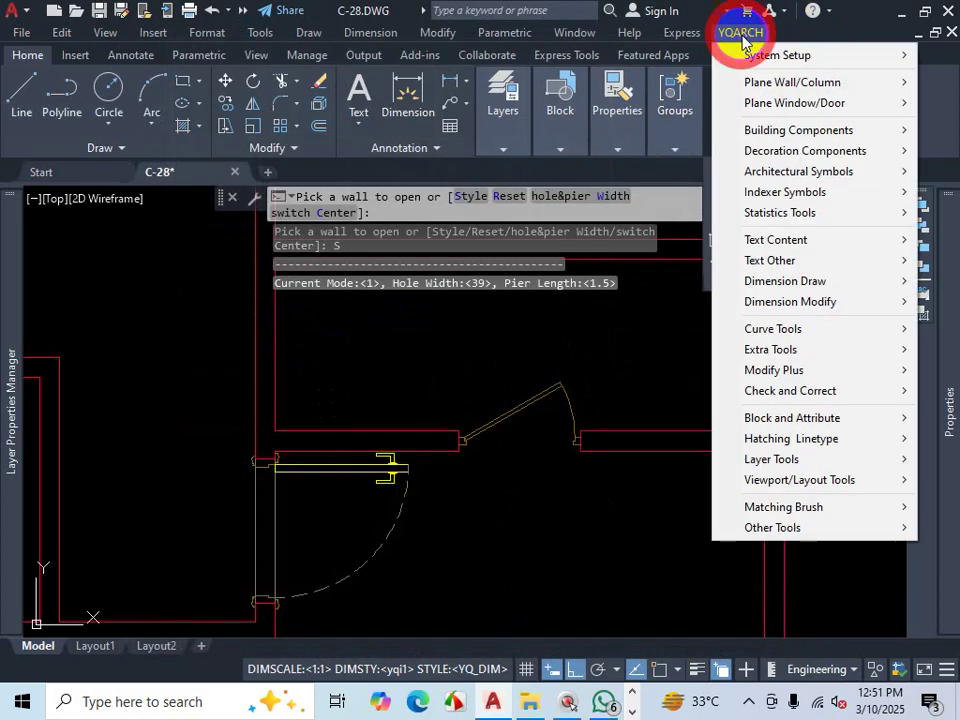
{"action": "mouse_move", "coordinate": [766, 106]}
{"action": "left_click", "coordinate": [521, 103]}
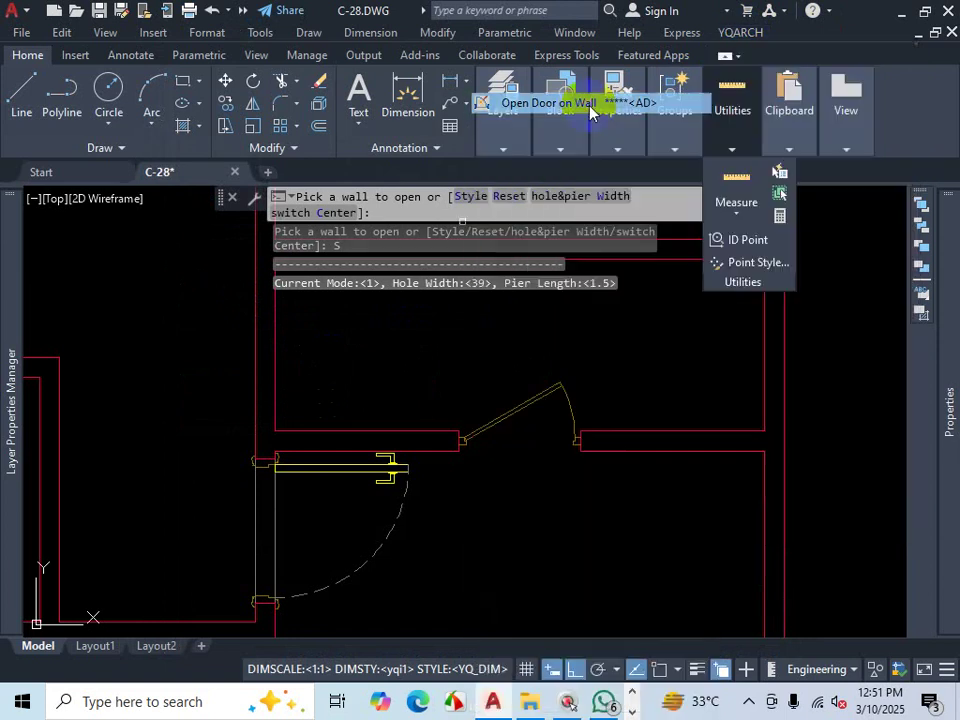
{"action": "left_click", "coordinate": [472, 203]}
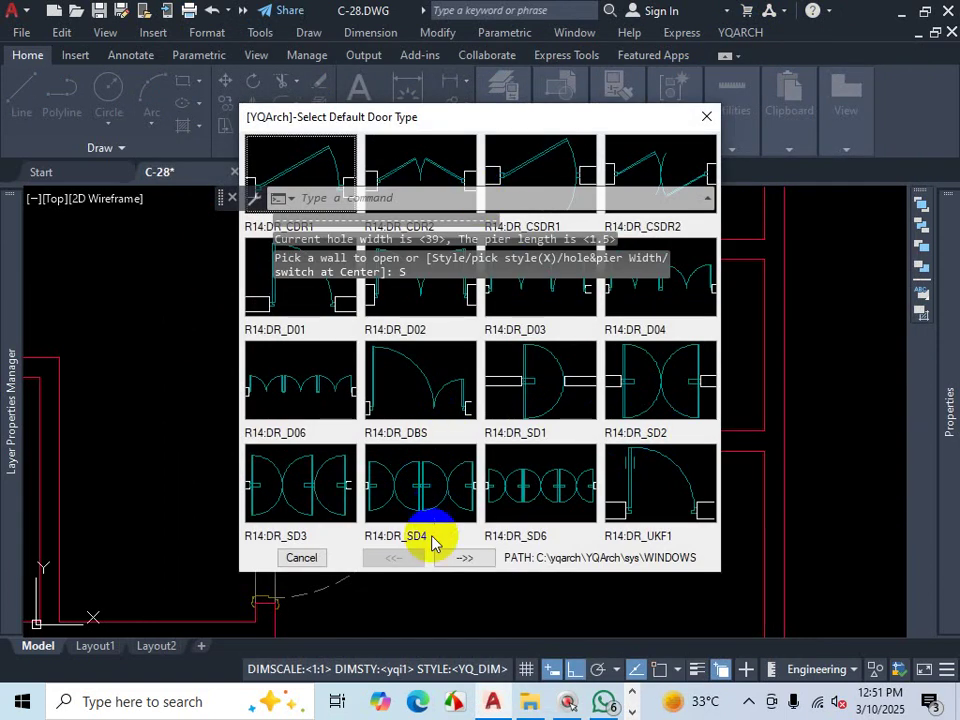
{"action": "left_click", "coordinate": [462, 560]}
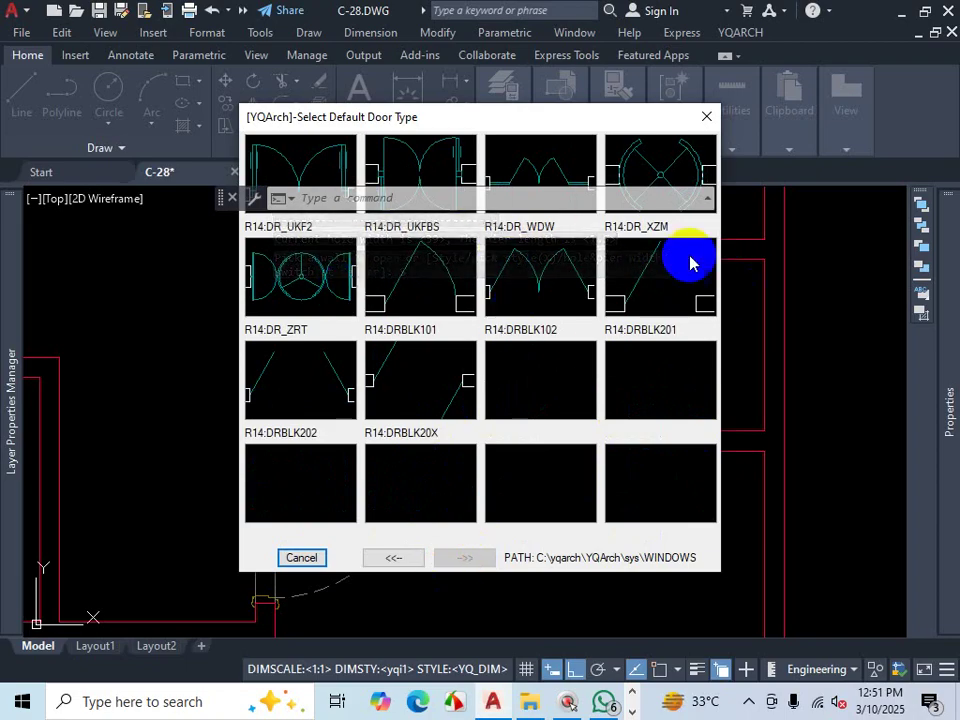
{"action": "left_click_drag", "start_coordinate": [617, 119], "coordinate": [600, 242]}
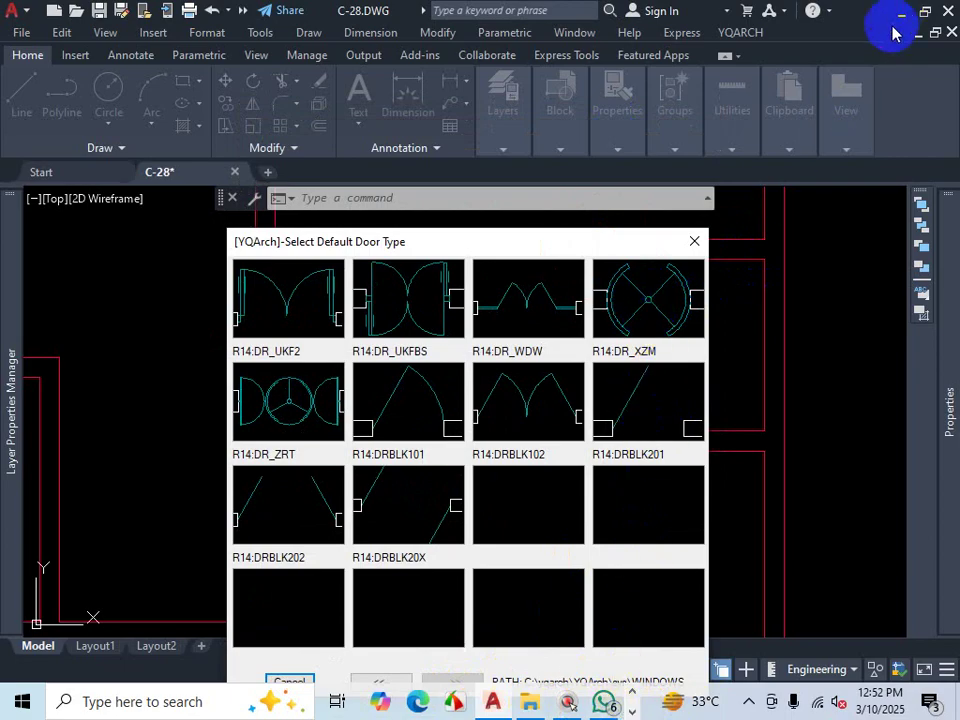
Step: Switch to the revolving door image results in Chrome and open the IndiaMART Contemporary Revolving Door photo at full size, dismissing the enquiry form
{"action": "left_click", "coordinate": [631, 710]}
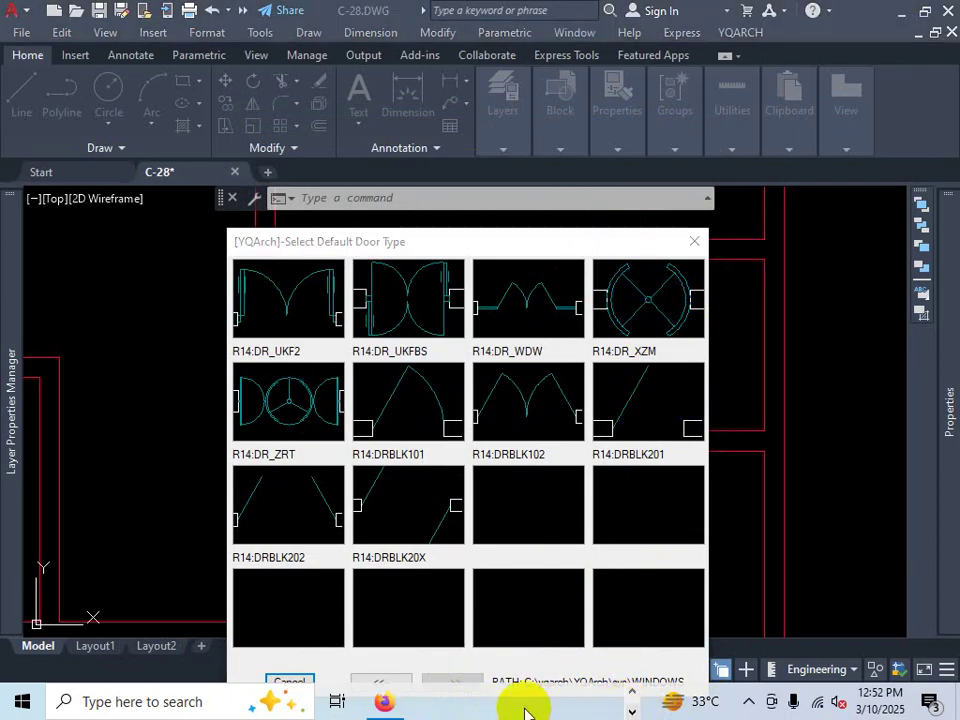
{"action": "left_click", "coordinate": [409, 705]}
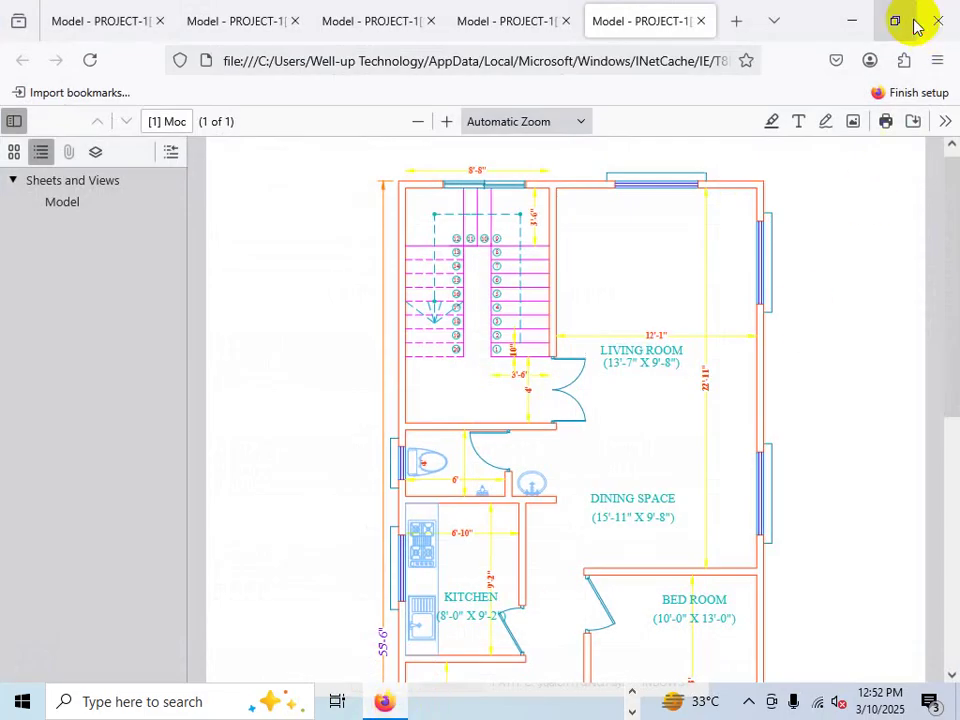
{"action": "left_click", "coordinate": [938, 21]}
{"action": "left_click", "coordinate": [748, 705]}
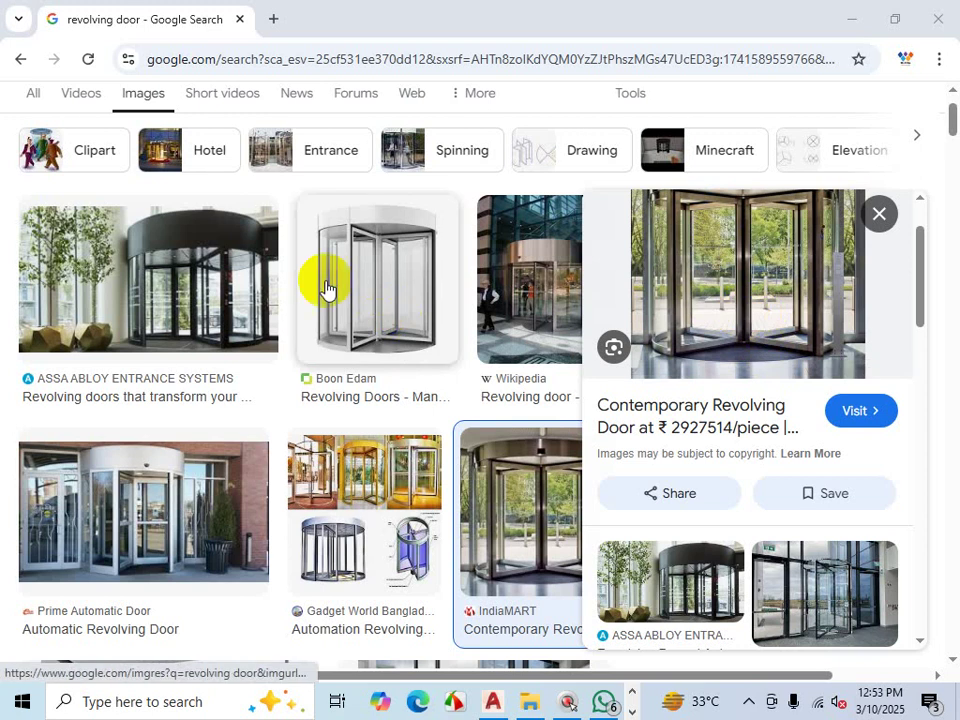
{"action": "left_click", "coordinate": [739, 289]}
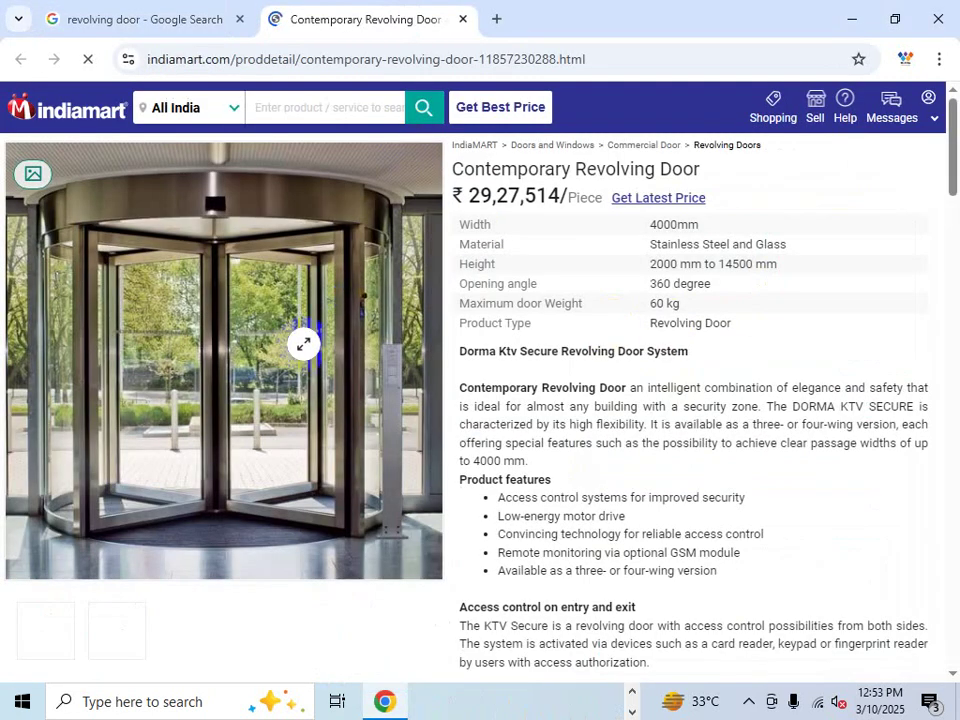
{"action": "scroll", "coordinate": [297, 352], "scroll_direction": "down", "scroll_amount": 1}
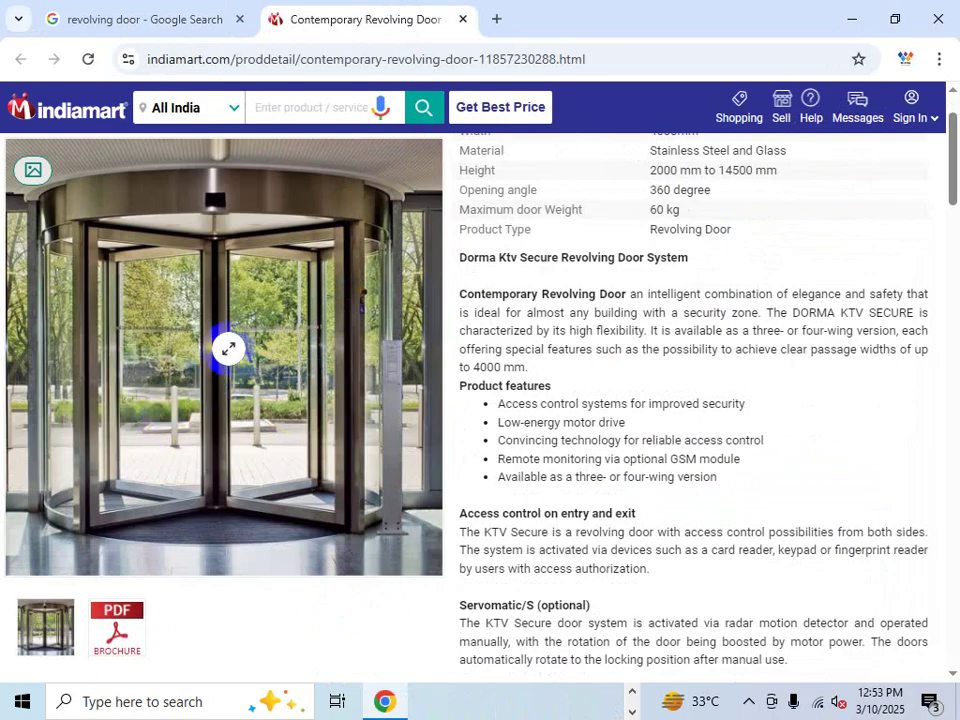
{"action": "left_click", "coordinate": [195, 337]}
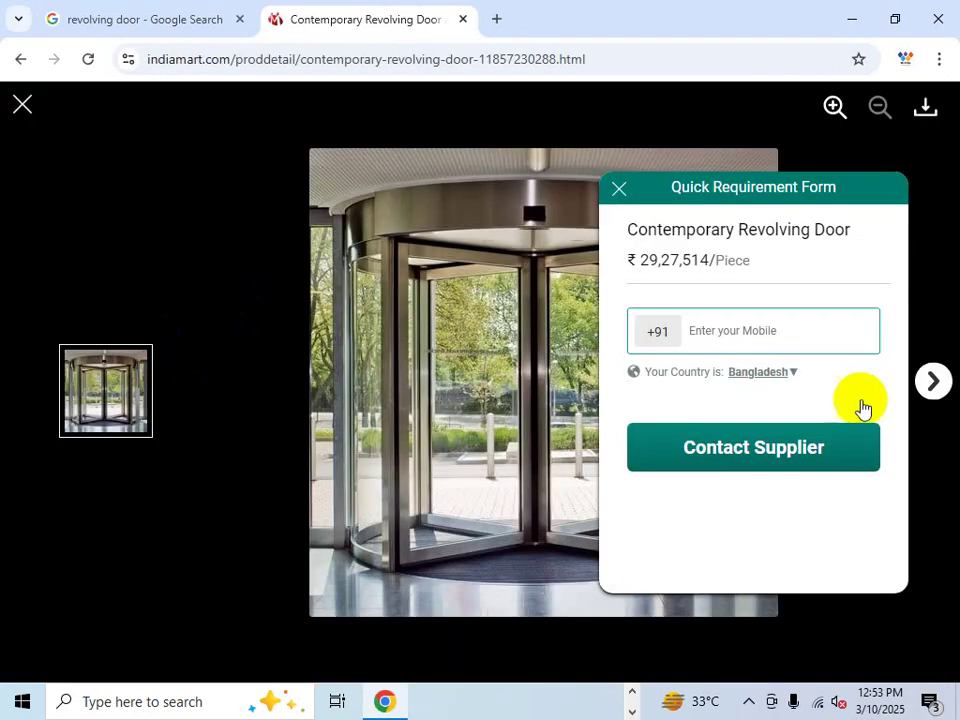
{"action": "left_click", "coordinate": [617, 191]}
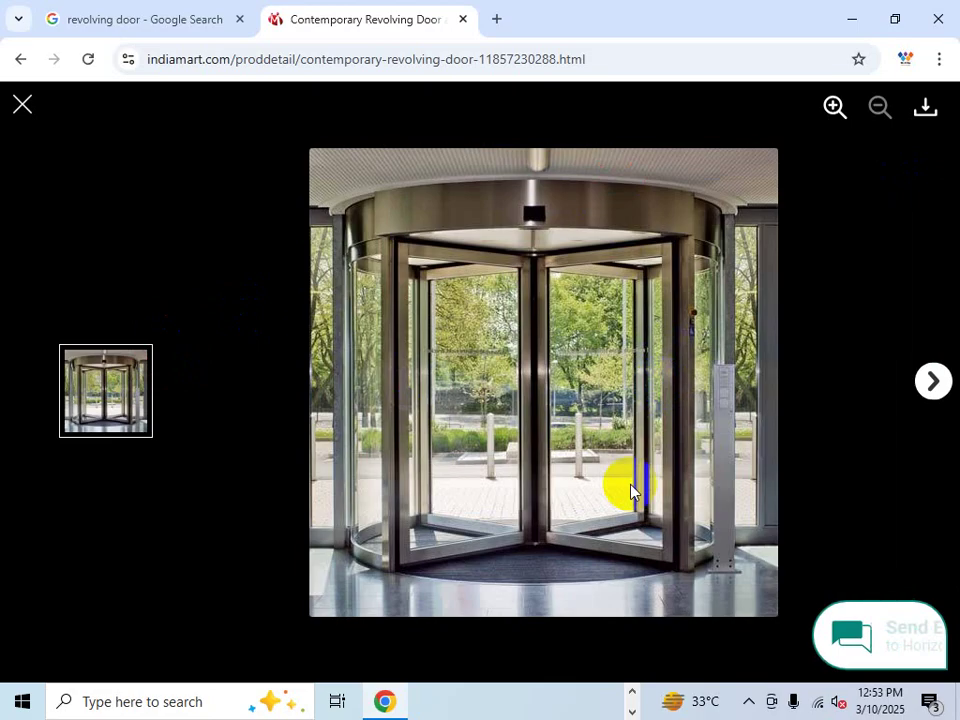
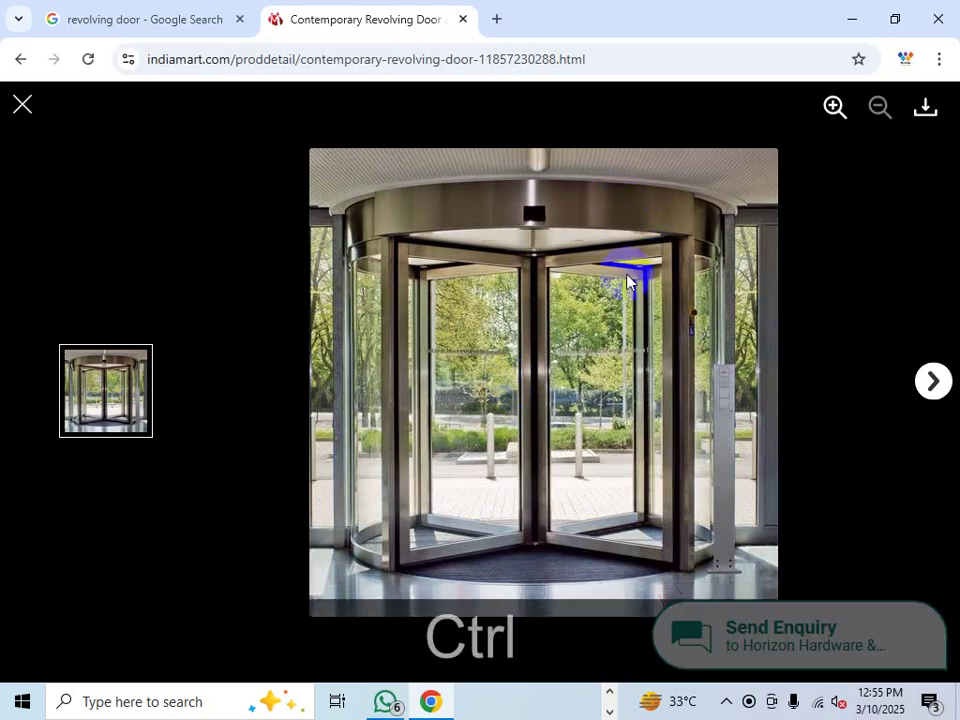
Step: Examine the revolving door photo, marking the path of the rotating wing and the way through over the image
{"action": "key", "text": "ctrl+1"}
{"action": "mouse_move", "coordinate": [368, 337]}
{"action": "left_mouse_down"}
{"action": "mouse_move", "coordinate": [475, 428]}
{"action": "mouse_move", "coordinate": [630, 434]}
{"action": "left_mouse_up"}
{"action": "left_click_drag", "start_coordinate": [399, 216], "coordinate": [350, 266]}
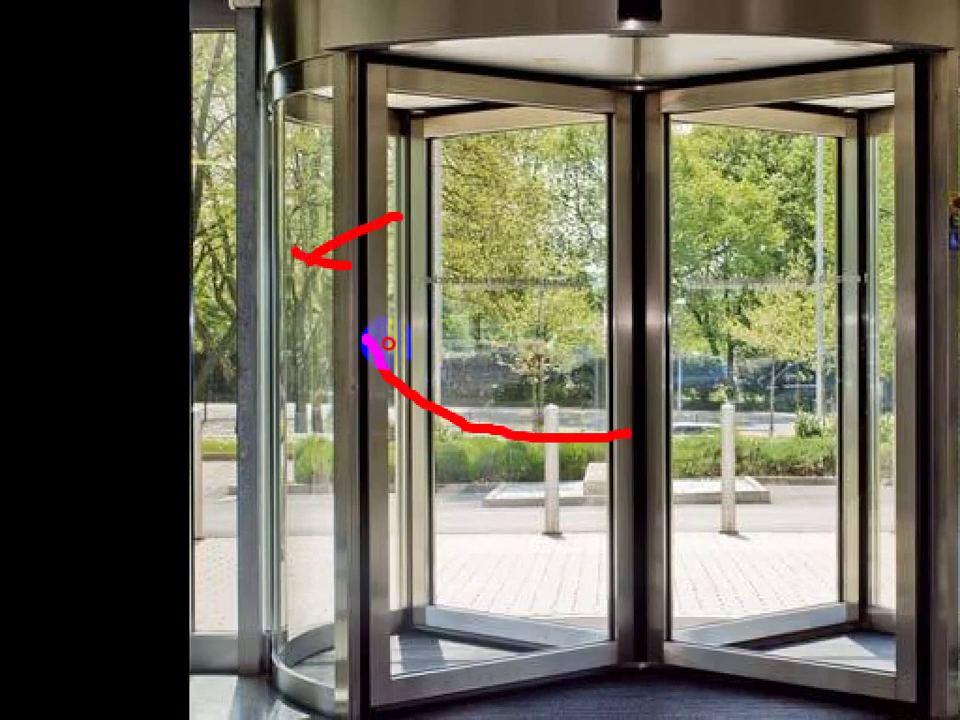
{"action": "left_click_drag", "start_coordinate": [495, 179], "coordinate": [463, 322]}
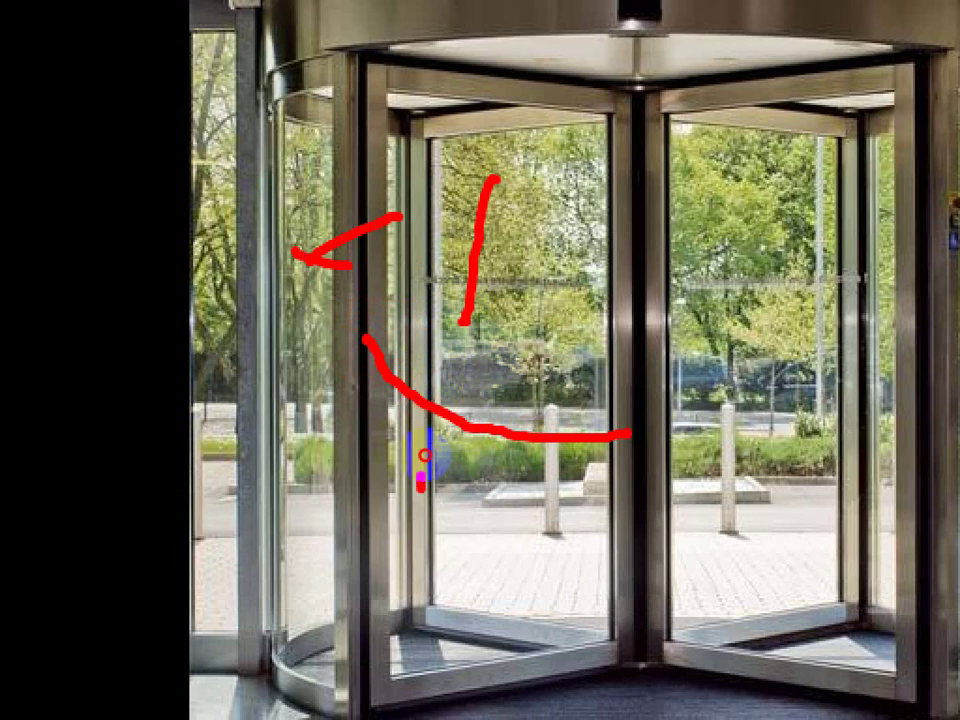
{"action": "left_click_drag", "start_coordinate": [421, 489], "coordinate": [450, 189]}
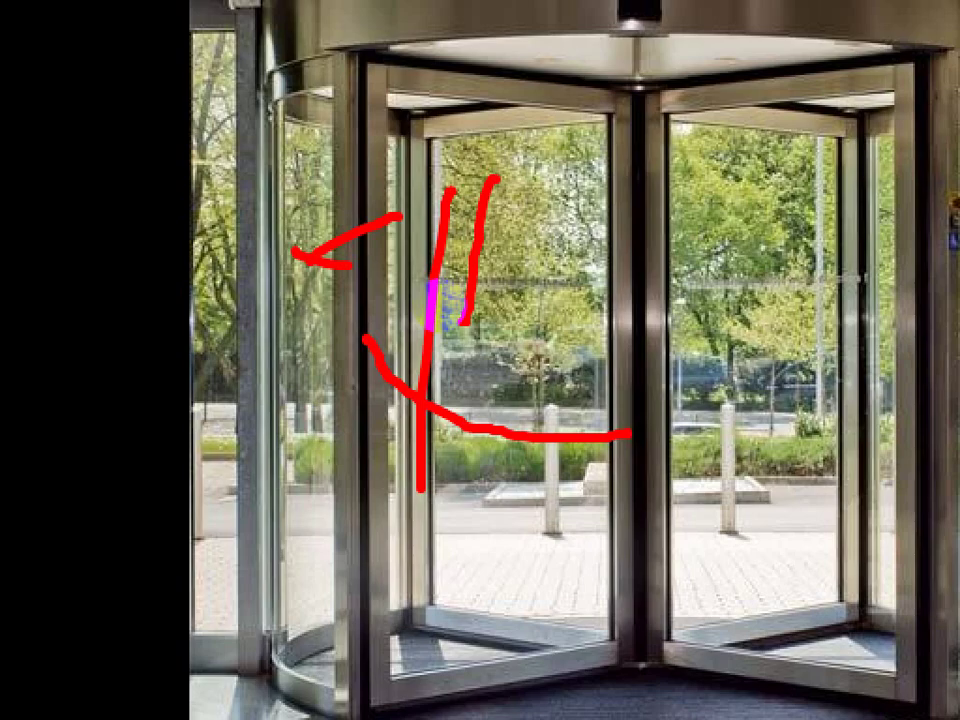
{"action": "key", "text": "ctrl+1"}
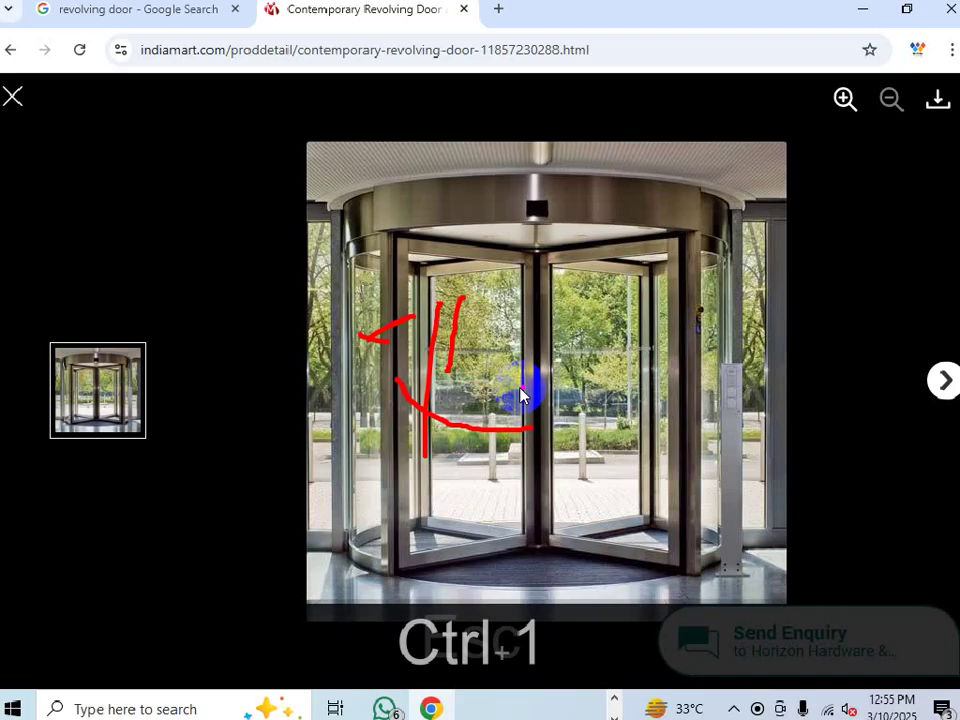
{"action": "key", "text": "Escape"}
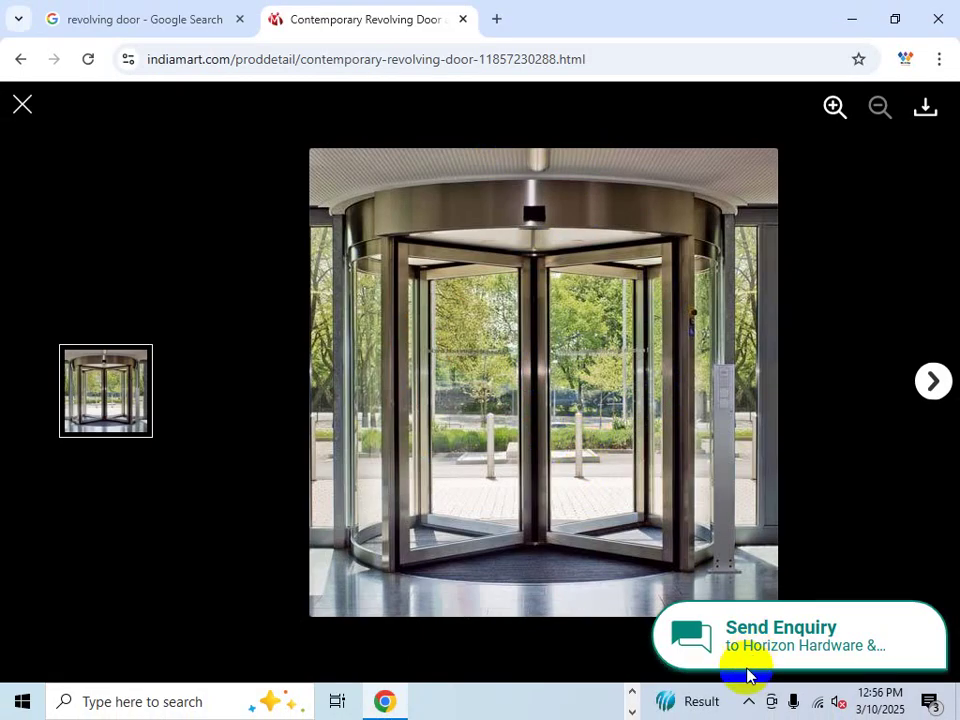
Step: Switch back to AutoCAD and cancel the pending Open Door on Wall command
{"action": "left_click", "coordinate": [748, 701]}
{"action": "left_click", "coordinate": [700, 667]}
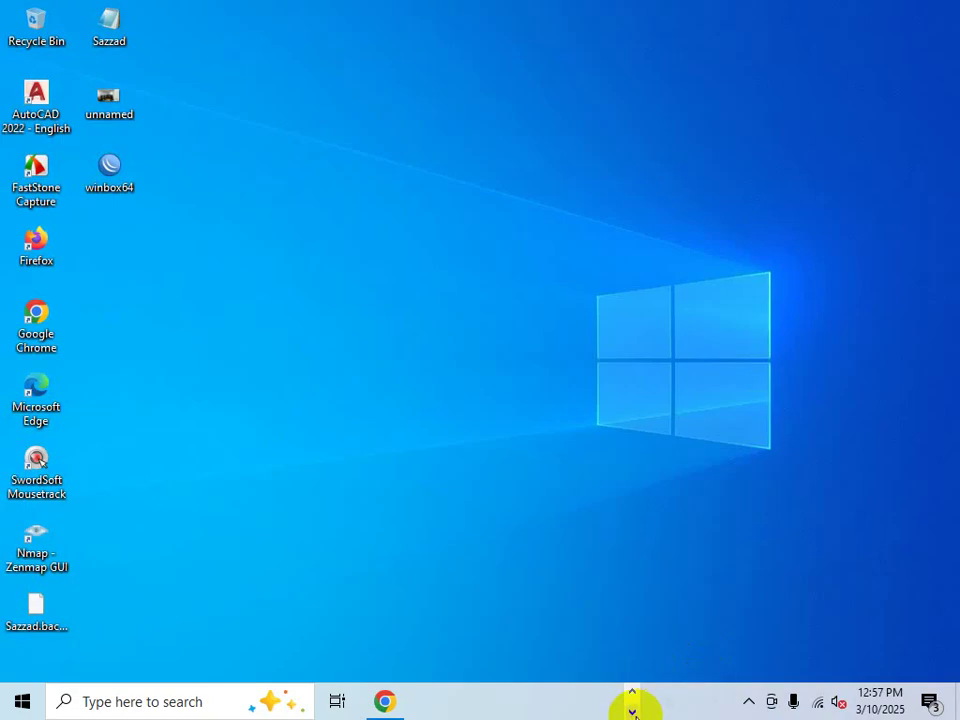
{"action": "left_click", "coordinate": [630, 692]}
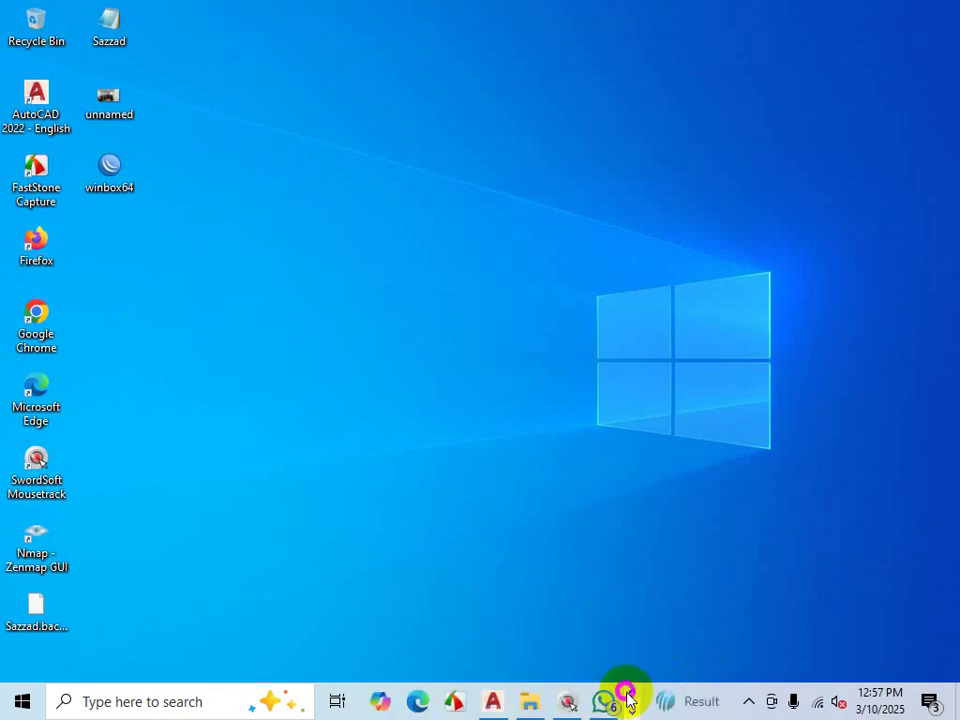
{"action": "left_click", "coordinate": [493, 701]}
{"action": "key", "text": "Escape"}
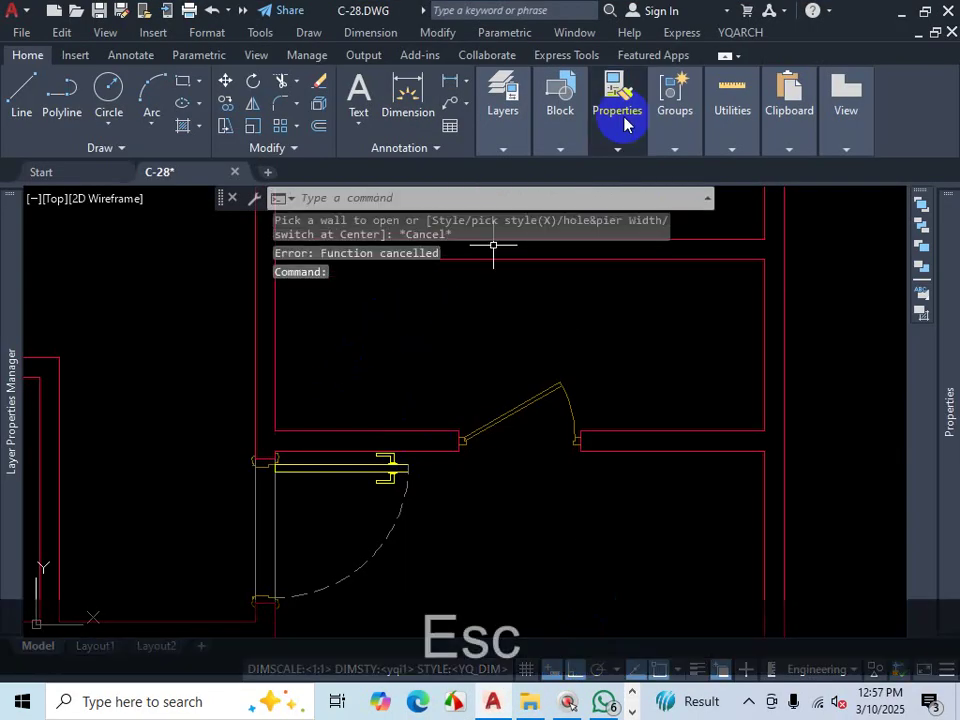
Step: Start Open Pocket Door and examine the sliding door styles, marking Door16, Door17 and Door19 in the style library
{"action": "left_click", "coordinate": [745, 33]}
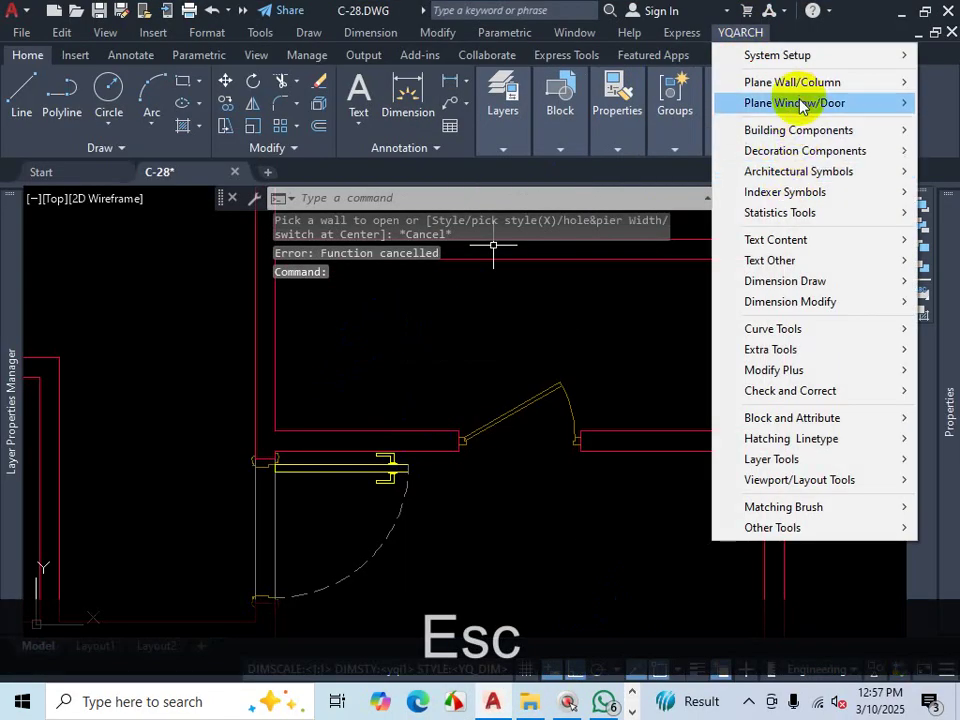
{"action": "mouse_move", "coordinate": [795, 102]}
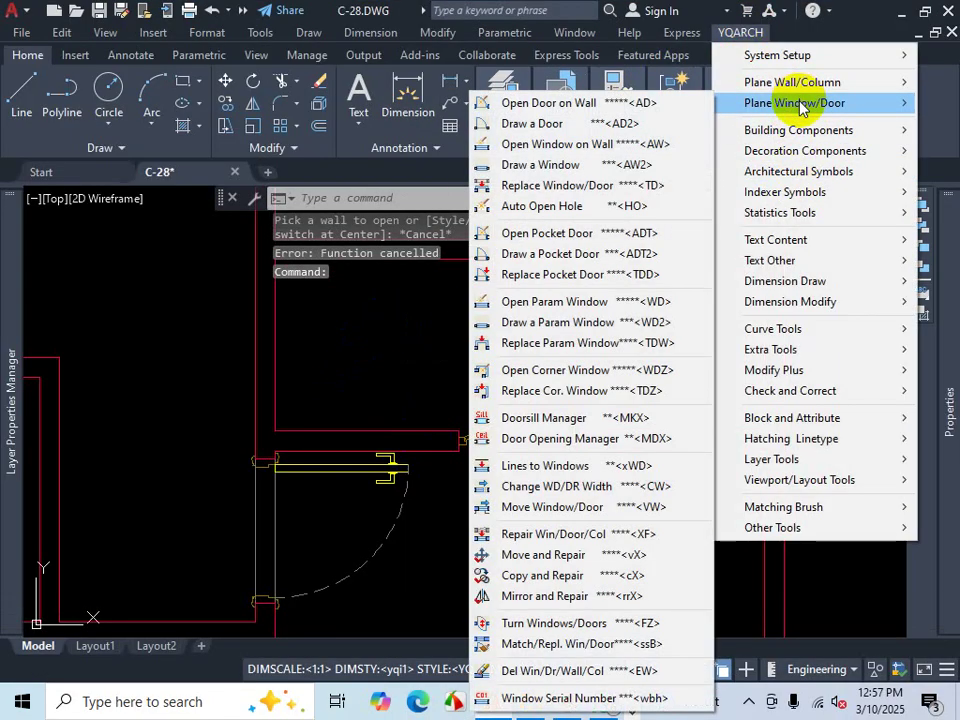
{"action": "left_click", "coordinate": [557, 237]}
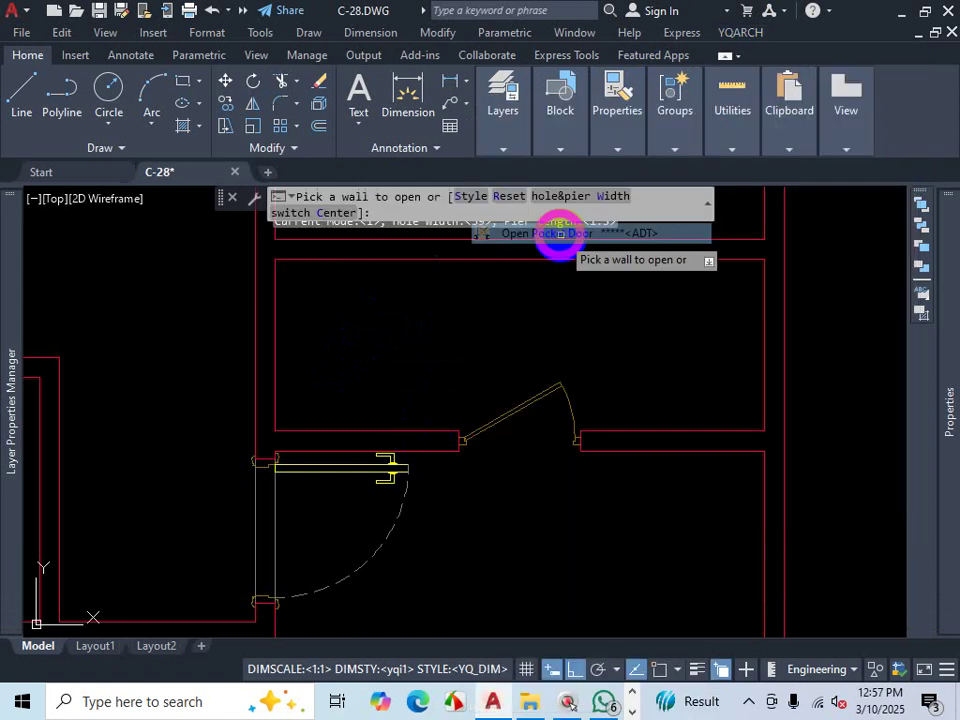
{"action": "left_click", "coordinate": [474, 196]}
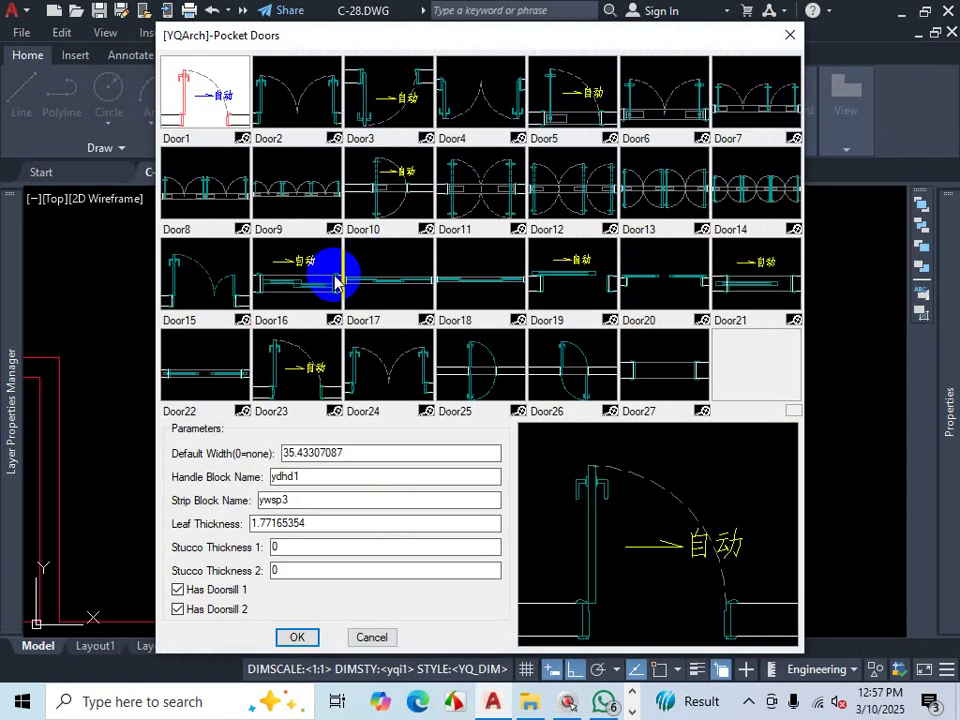
{"action": "key", "text": "ctrl+1"}
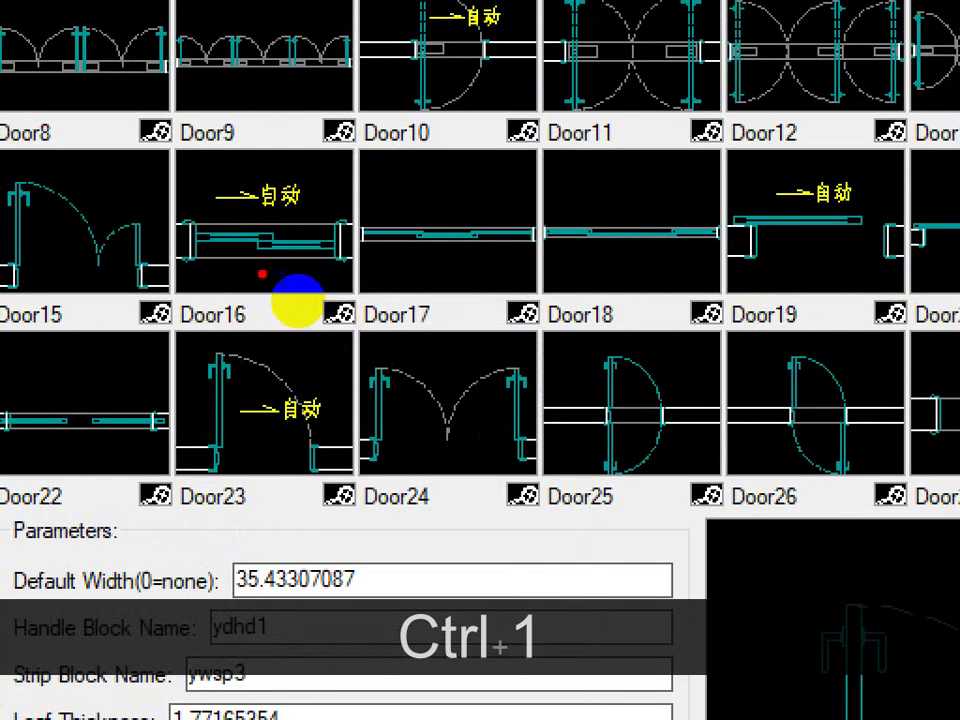
{"action": "left_click_drag", "start_coordinate": [211, 262], "coordinate": [275, 262]}
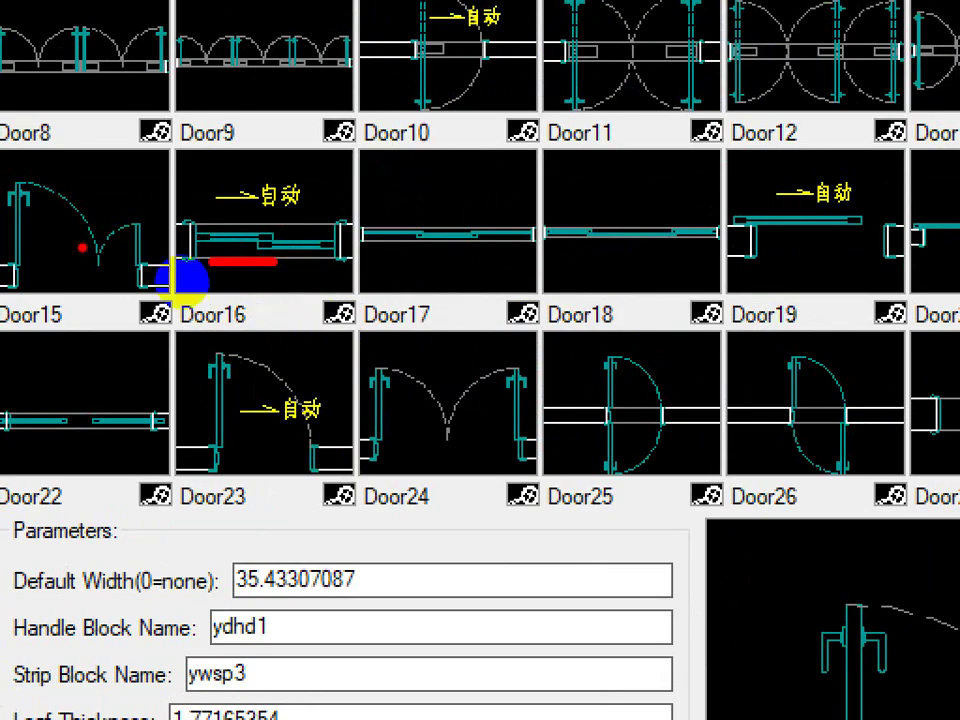
{"action": "left_click_drag", "start_coordinate": [374, 296], "coordinate": [398, 295]}
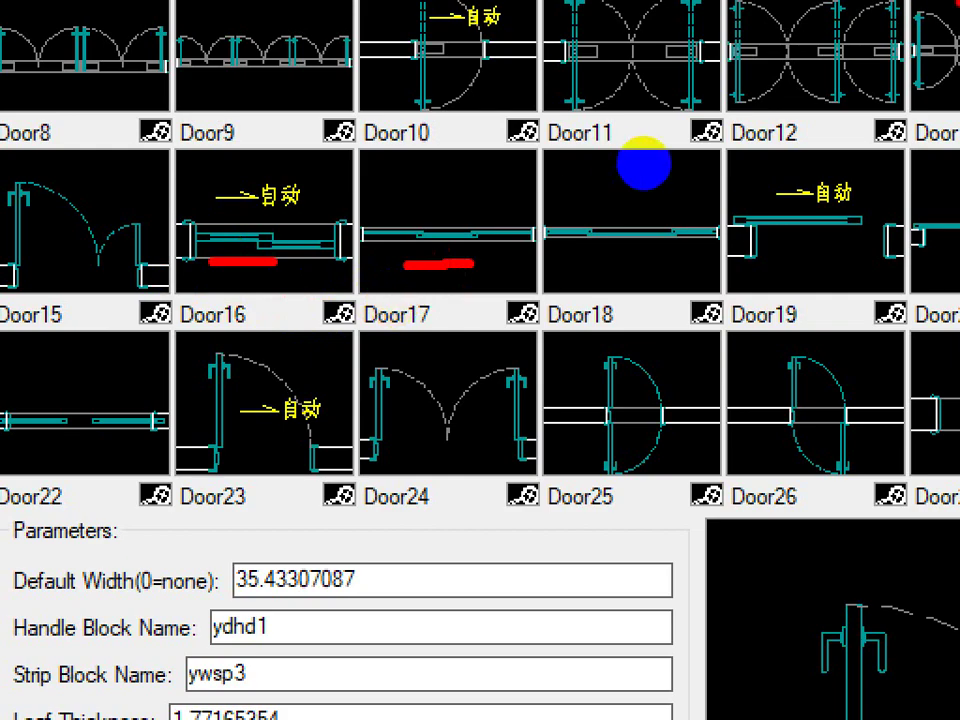
{"action": "mouse_move", "coordinate": [848, 188]}
{"action": "left_mouse_down"}
{"action": "mouse_move", "coordinate": [740, 238]}
{"action": "mouse_move", "coordinate": [935, 225]}
{"action": "mouse_move", "coordinate": [880, 186]}
{"action": "left_mouse_up"}
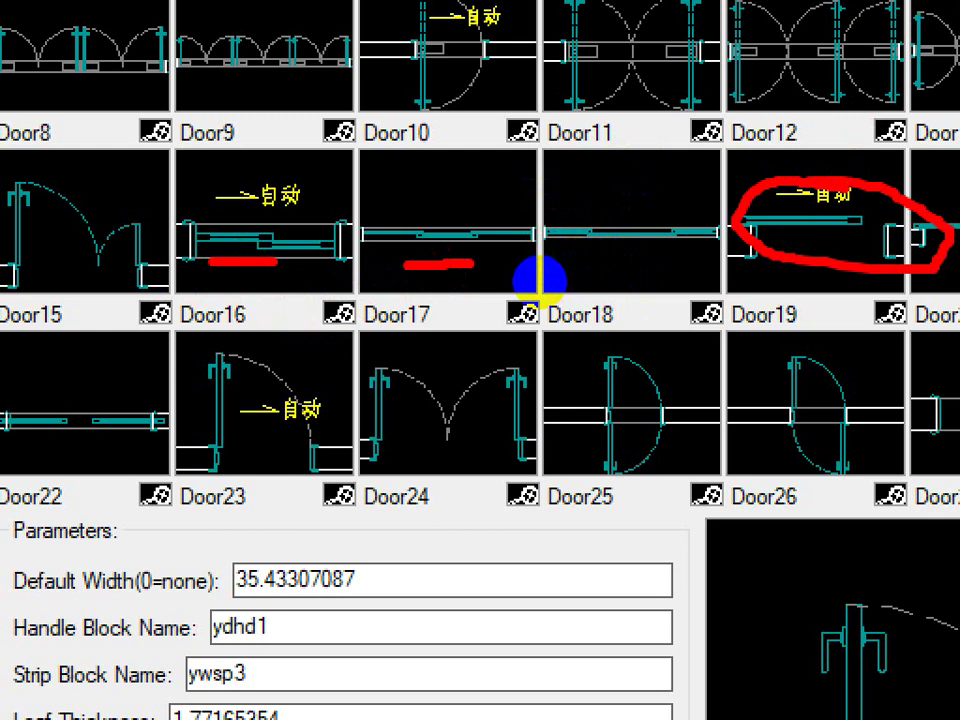
{"action": "key", "text": "Escape"}
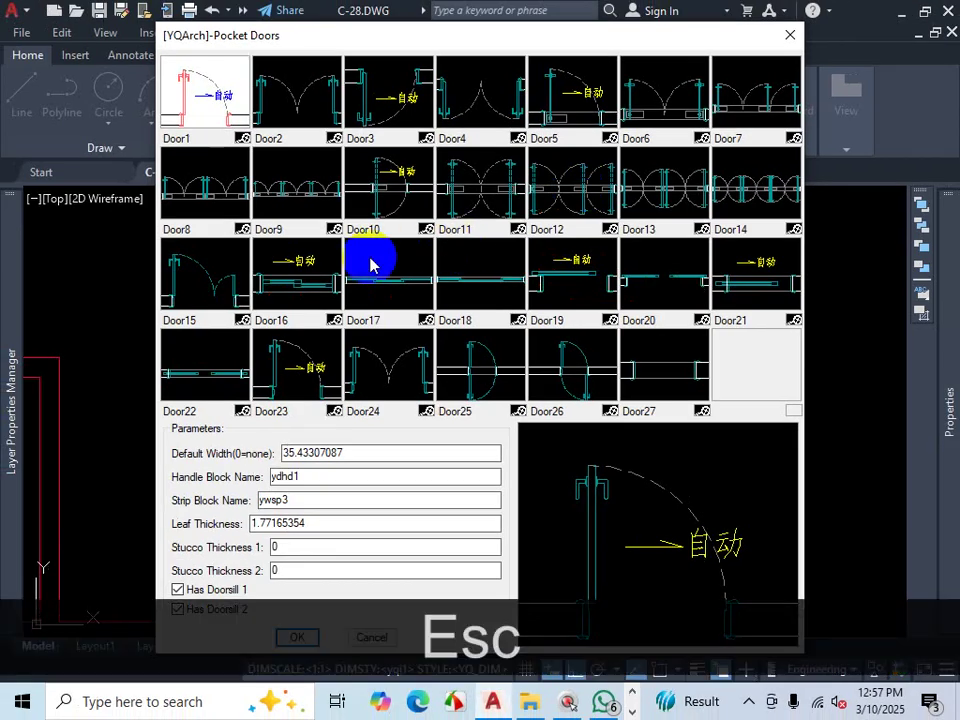
Step: Choose the sliding style Door16 for the pocket door and set its default width to 60
{"action": "left_click", "coordinate": [318, 303]}
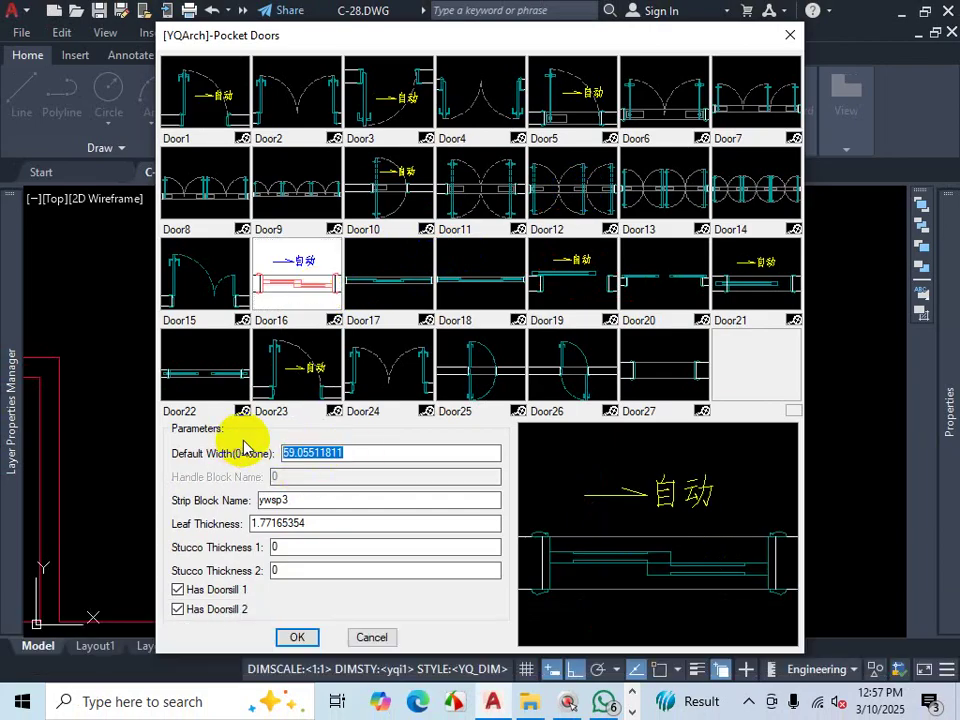
{"action": "type", "text": "60"}
{"action": "left_click", "coordinate": [305, 630]}
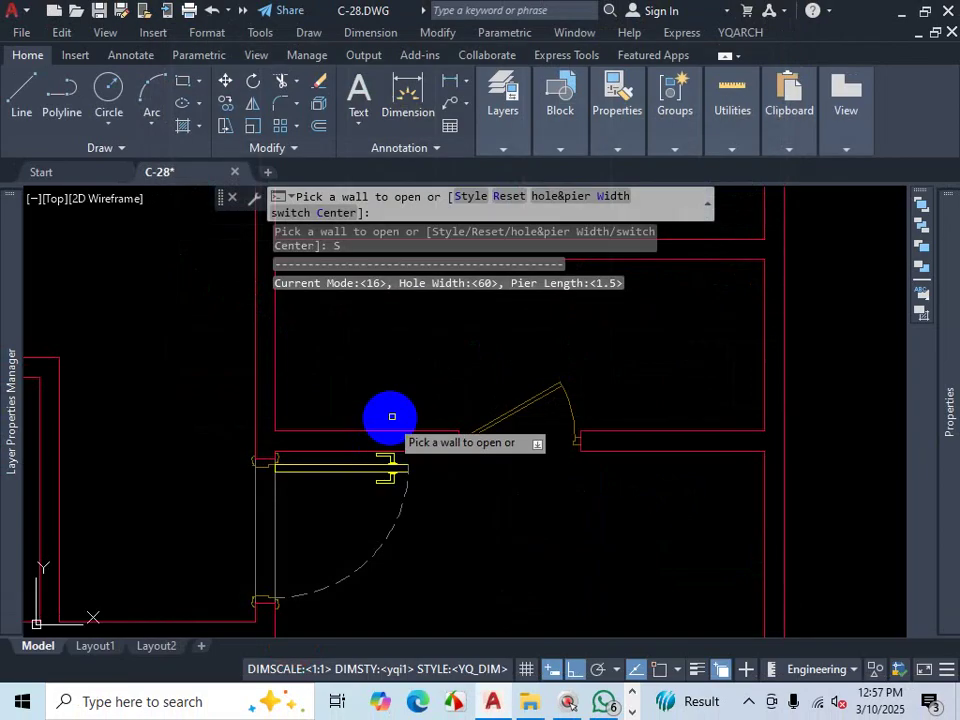
Step: Try to open the Door16 sliding door in the upper wall of the middle-right room in a floor plan copy without doors
{"action": "scroll", "coordinate": [411, 429], "scroll_direction": "down", "scroll_amount": 5}
{"action": "scroll", "coordinate": [421, 358], "scroll_direction": "down", "scroll_amount": 3}
{"action": "scroll", "coordinate": [421, 358], "scroll_direction": "down", "scroll_amount": 3}
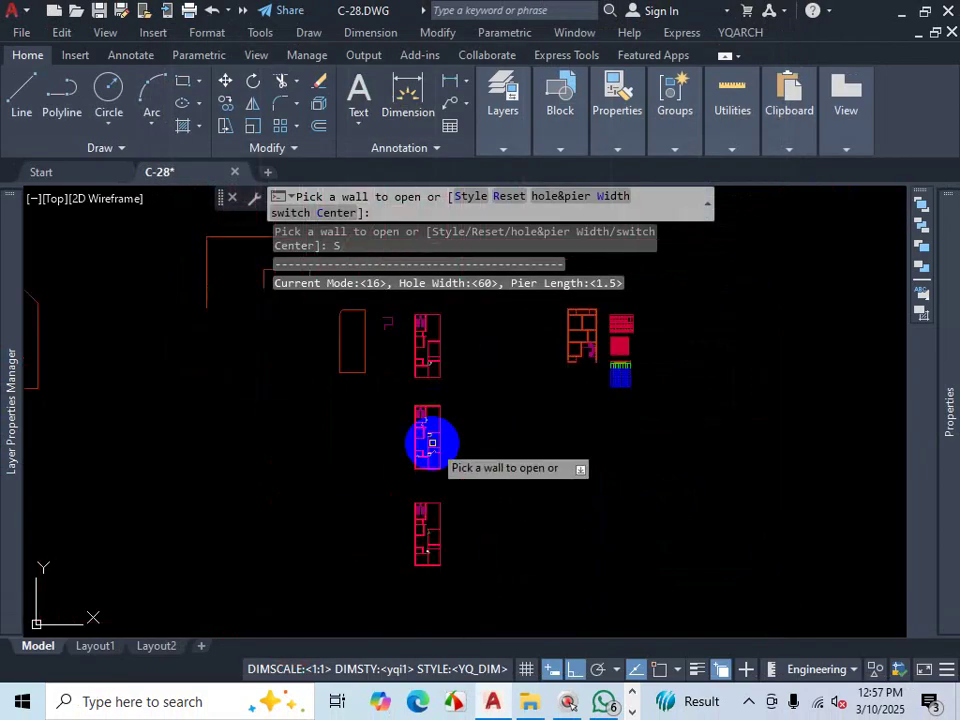
{"action": "scroll", "coordinate": [431, 441], "scroll_direction": "up", "scroll_amount": 8}
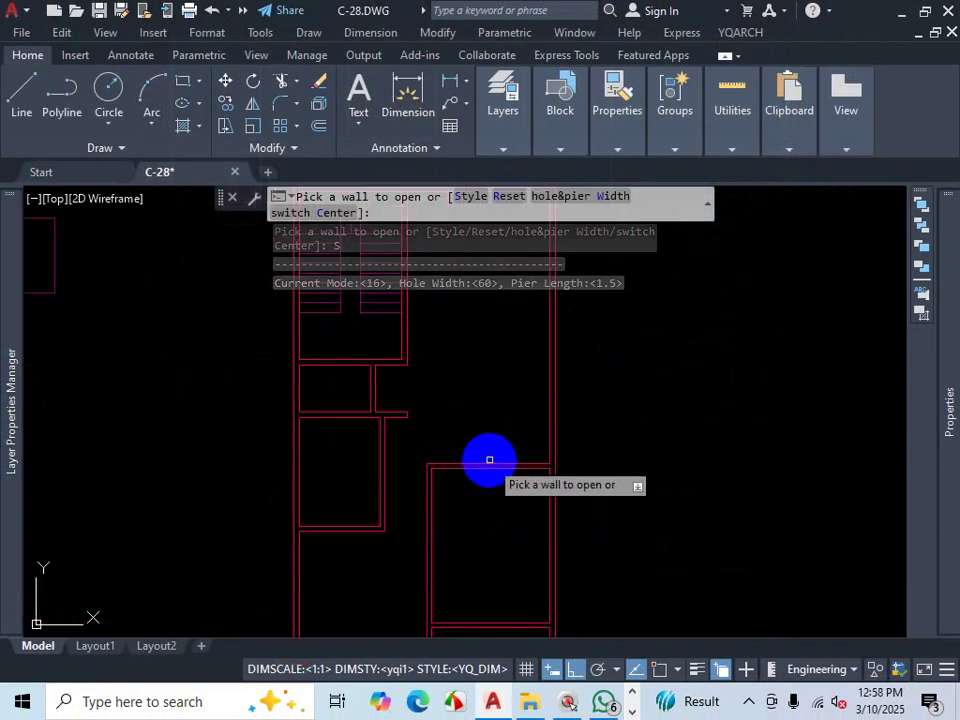
{"action": "left_click", "coordinate": [489, 462]}
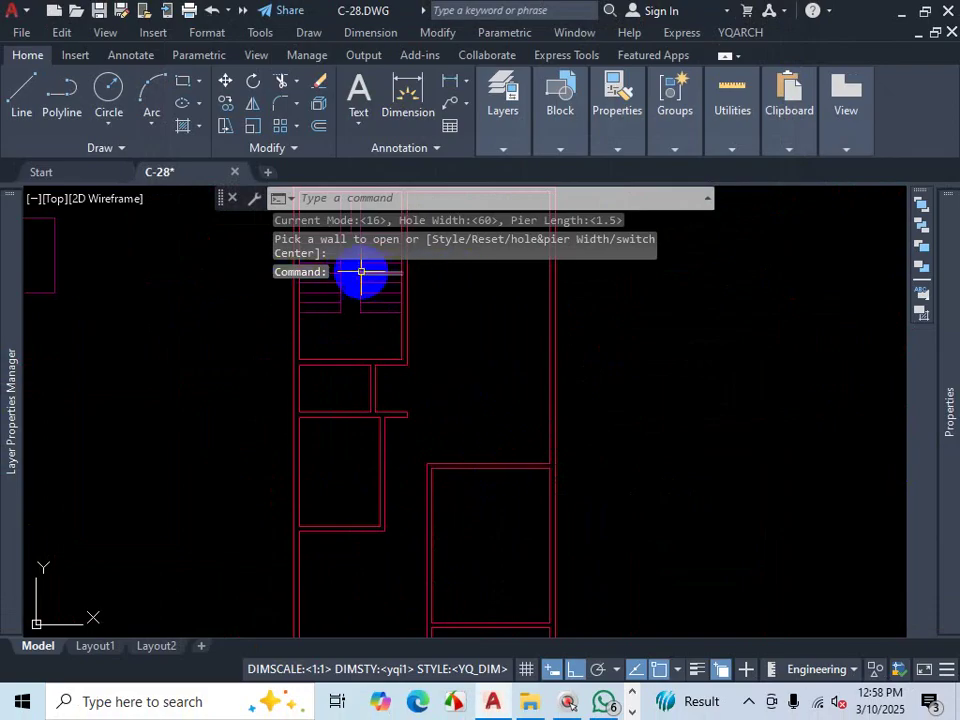
Step: Check the layer of the upper wall of the middle-right room, then clear the selection
{"action": "left_click", "coordinate": [480, 472]}
{"action": "left_click", "coordinate": [474, 491]}
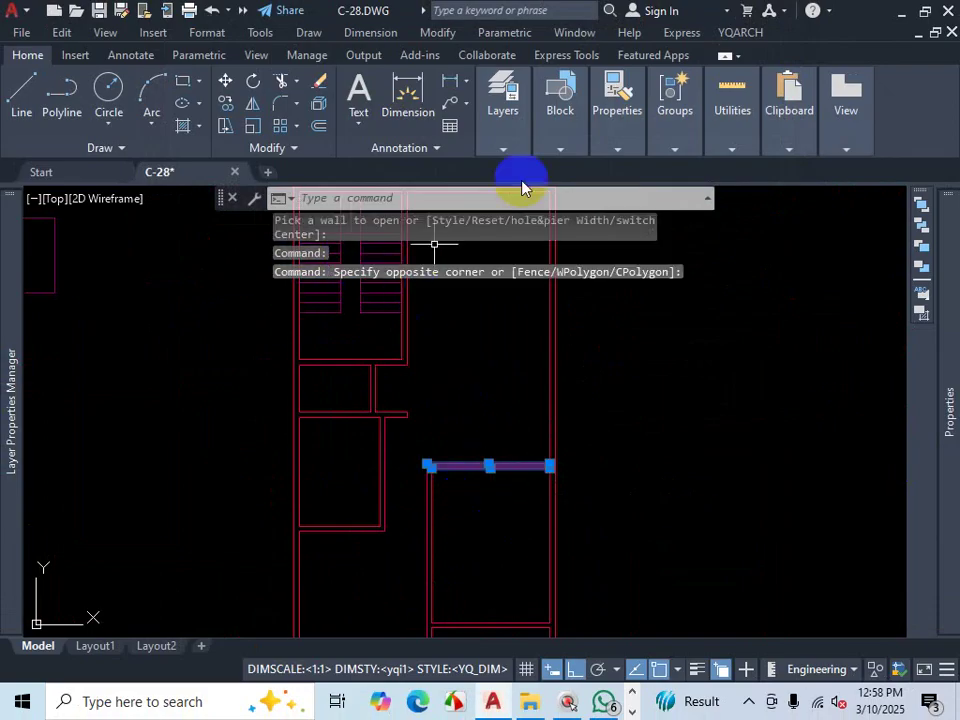
{"action": "left_click", "coordinate": [493, 148]}
{"action": "key", "text": "Escape"}
{"action": "key", "text": "Escape"}
{"action": "scroll", "coordinate": [490, 405], "scroll_direction": "down", "scroll_amount": 3}
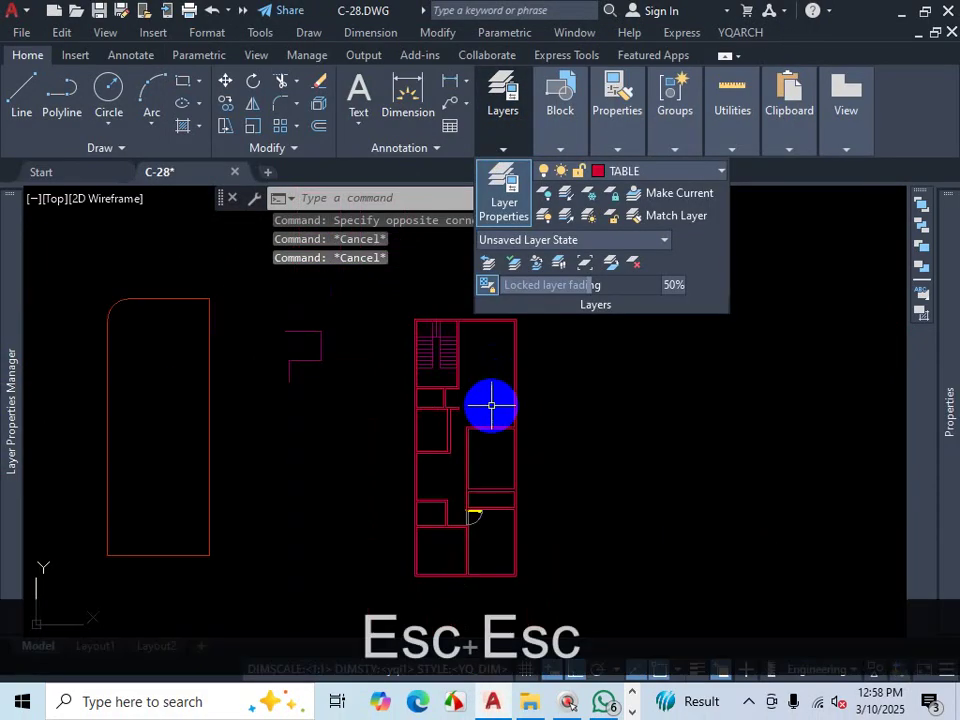
{"action": "scroll", "coordinate": [492, 430], "scroll_direction": "up", "scroll_amount": 5}
{"action": "scroll", "coordinate": [470, 370], "scroll_direction": "down", "scroll_amount": 3}
{"action": "scroll", "coordinate": [486, 402], "scroll_direction": "up", "scroll_amount": 1}
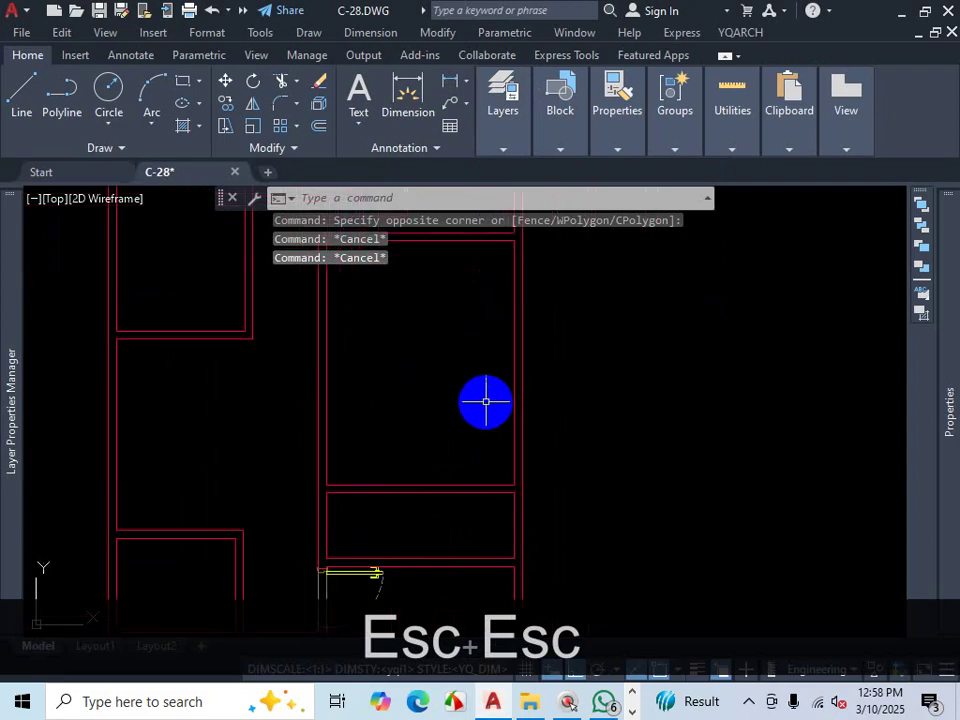
{"action": "scroll", "coordinate": [486, 402], "scroll_direction": "down", "scroll_amount": 2}
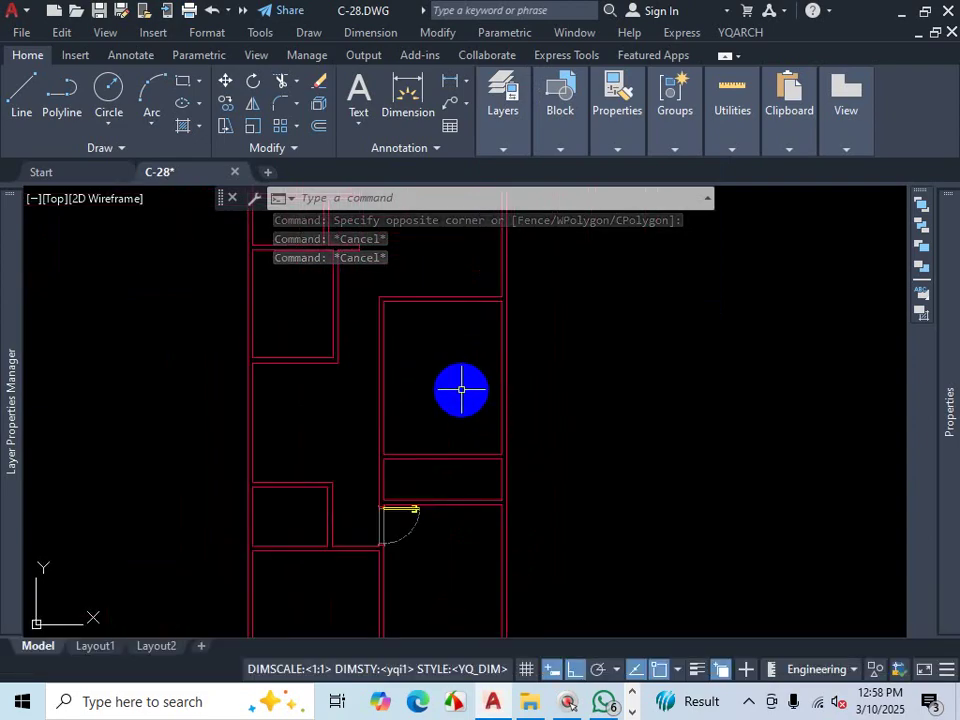
{"action": "key", "text": "Escape"}
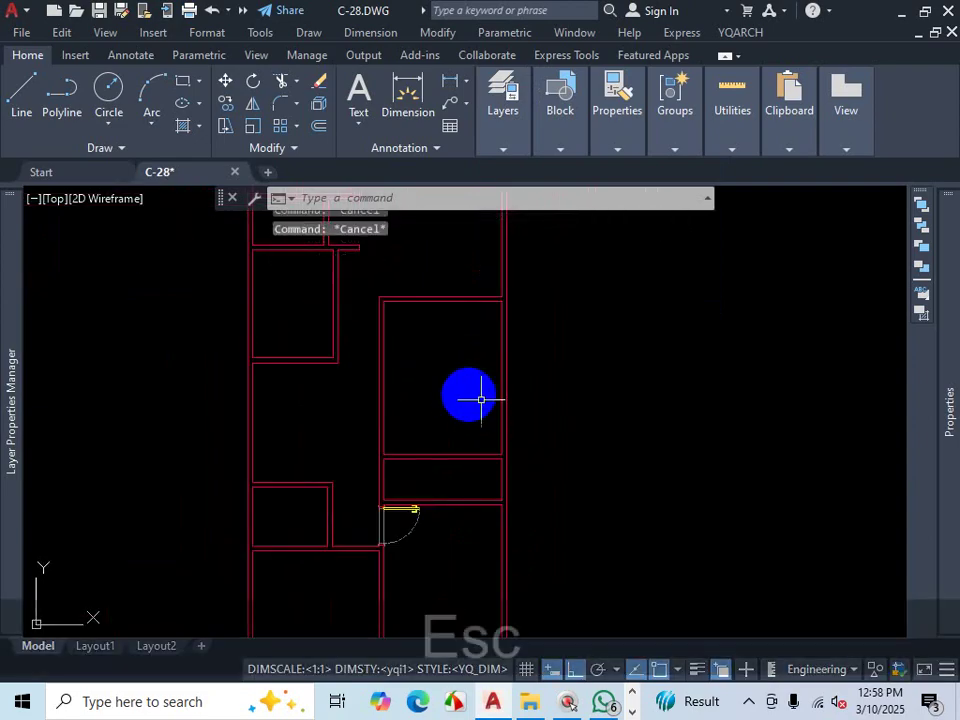
{"action": "left_click", "coordinate": [632, 712]}
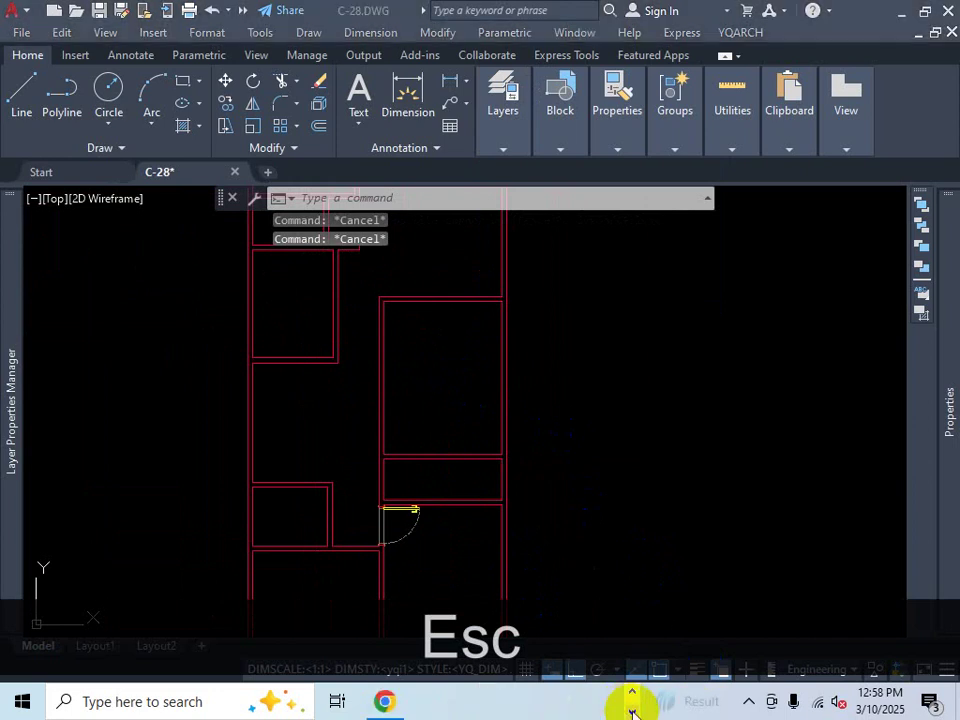
{"action": "left_click", "coordinate": [749, 701]}
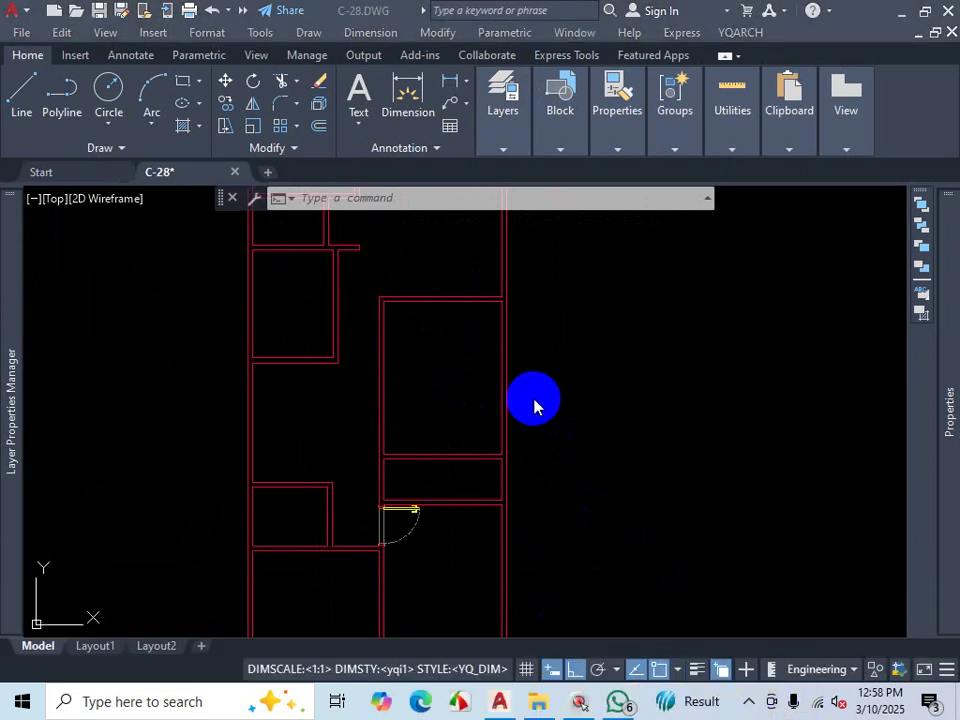
Step: Restart Open Pocket Door with the ADT command and confirm sliding style Door16 with a default width of 60
{"action": "key", "text": "a"}
{"action": "key", "text": "Escape"}
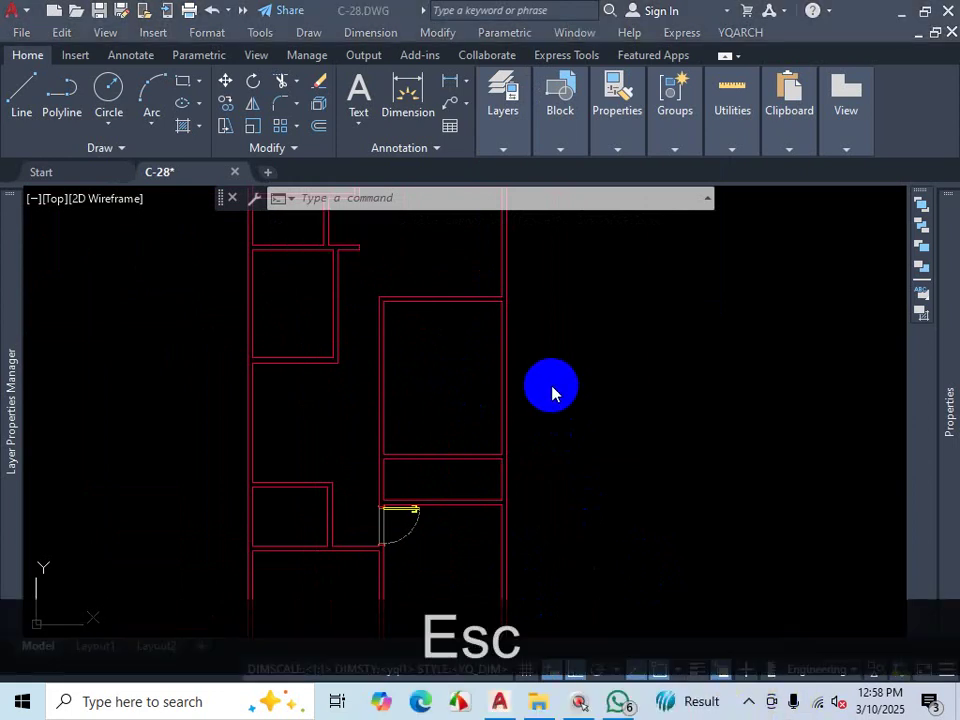
{"action": "type", "text": "adt"}
{"action": "key", "text": "Return"}
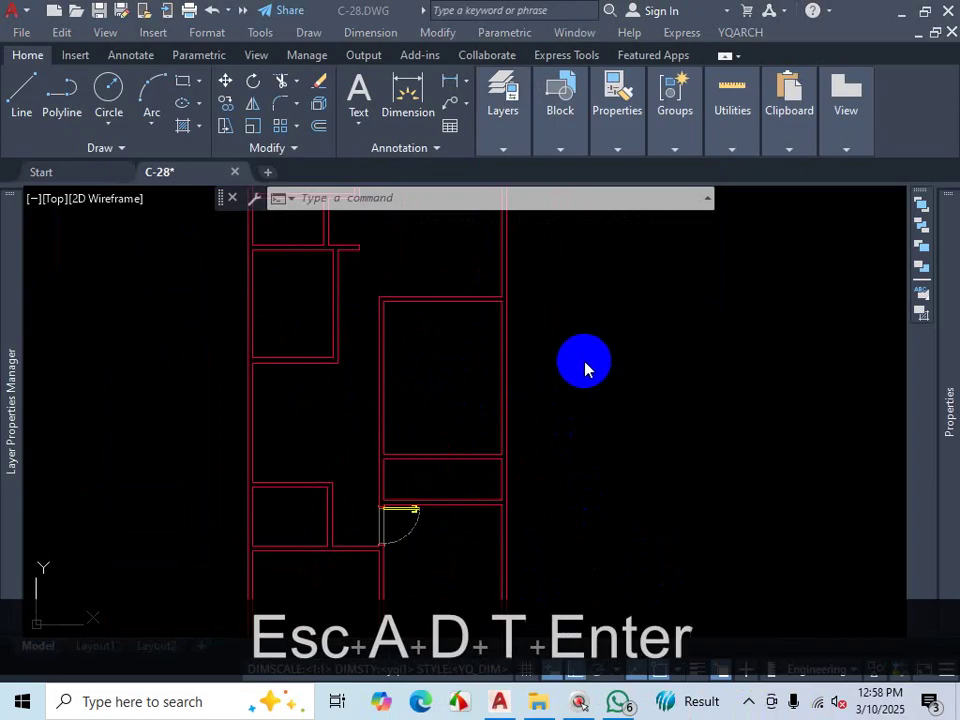
{"action": "left_click", "coordinate": [575, 393]}
{"action": "key", "text": "Escape"}
{"action": "type", "text": "ad"}
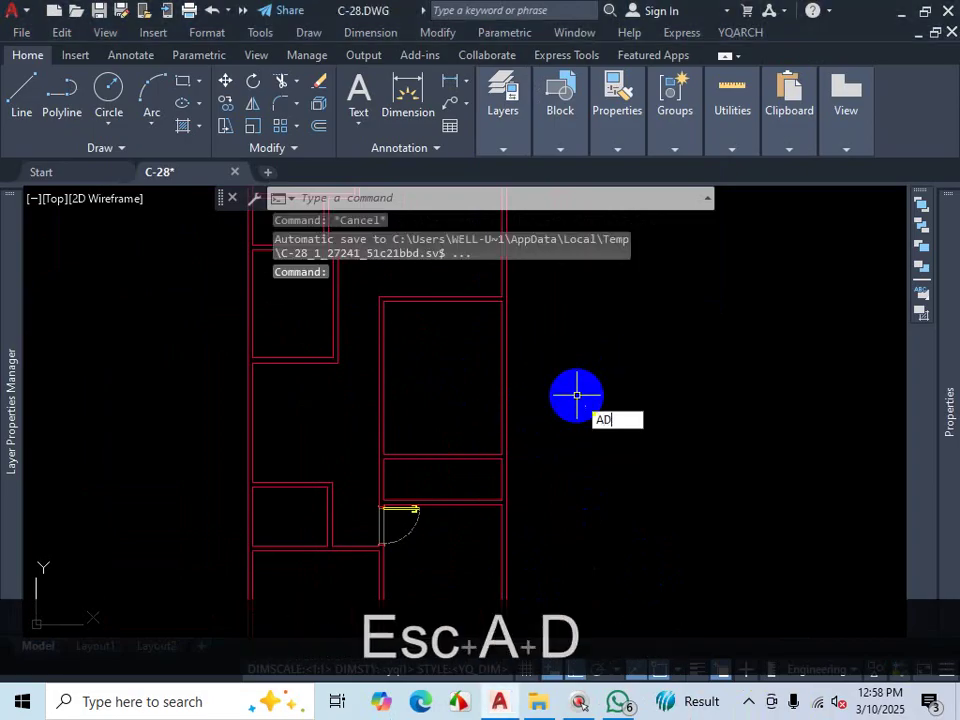
{"action": "type", "text": "t"}
{"action": "key", "text": "Return"}
{"action": "left_click", "coordinate": [459, 197]}
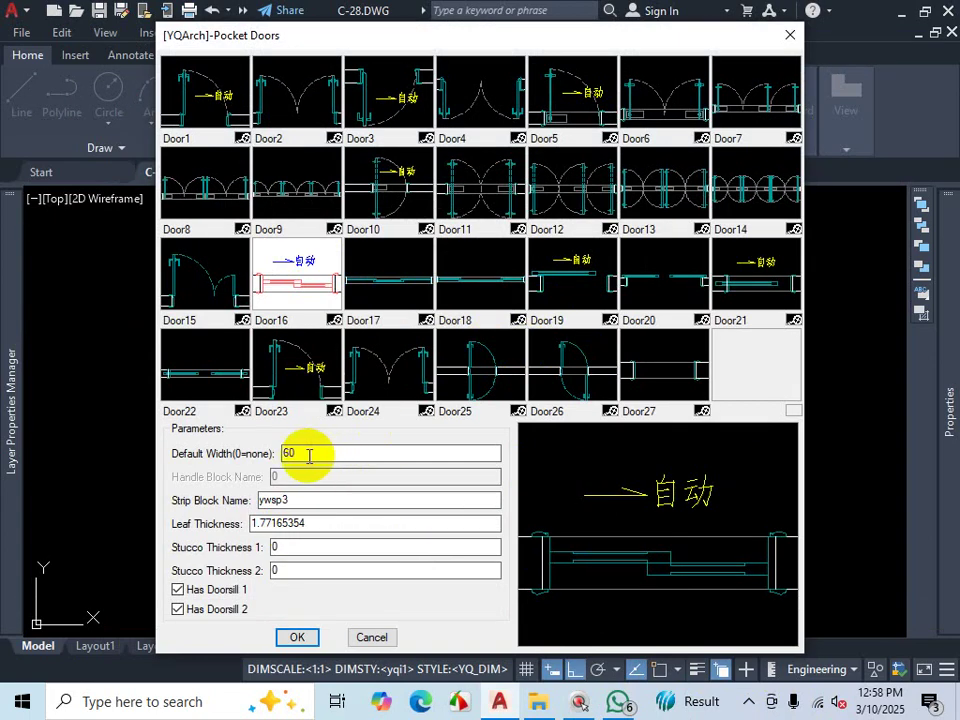
{"action": "left_click", "coordinate": [300, 637]}
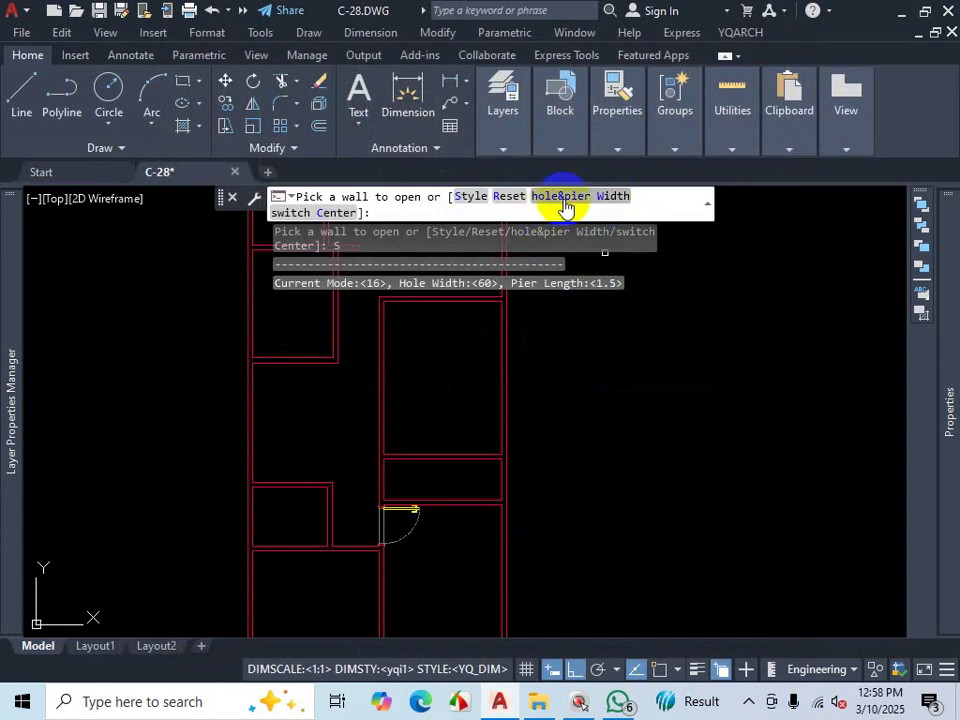
Step: Switch door placement to the middle of the wall and open Door16 in the upper wall of the middle-right room
{"action": "left_click", "coordinate": [330, 213]}
{"action": "scroll", "coordinate": [452, 353], "scroll_direction": "down", "scroll_amount": 2}
{"action": "scroll", "coordinate": [445, 353], "scroll_direction": "up", "scroll_amount": 3}
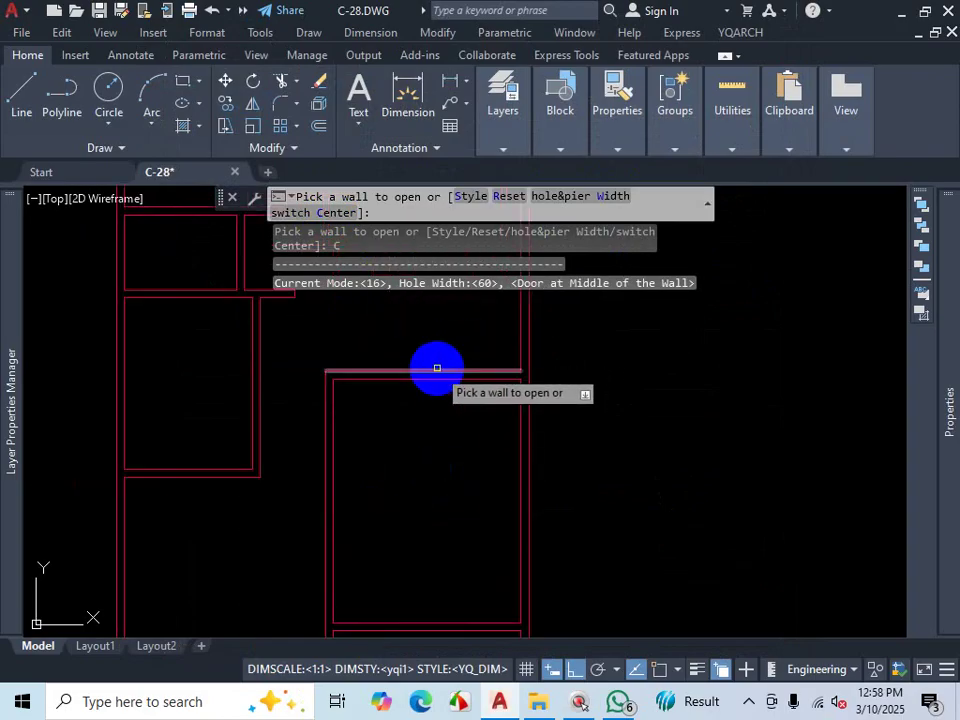
{"action": "left_click", "coordinate": [437, 369]}
{"action": "scroll", "coordinate": [440, 368], "scroll_direction": "up", "scroll_amount": 5}
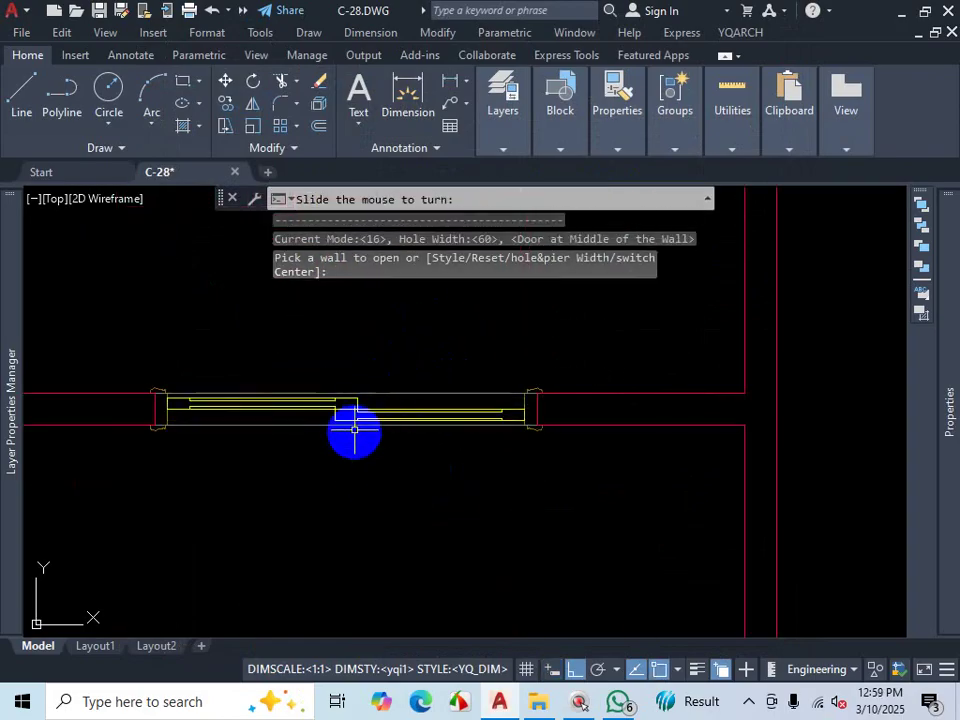
{"action": "left_click", "coordinate": [355, 429]}
{"action": "key", "text": "ctrl+1"}
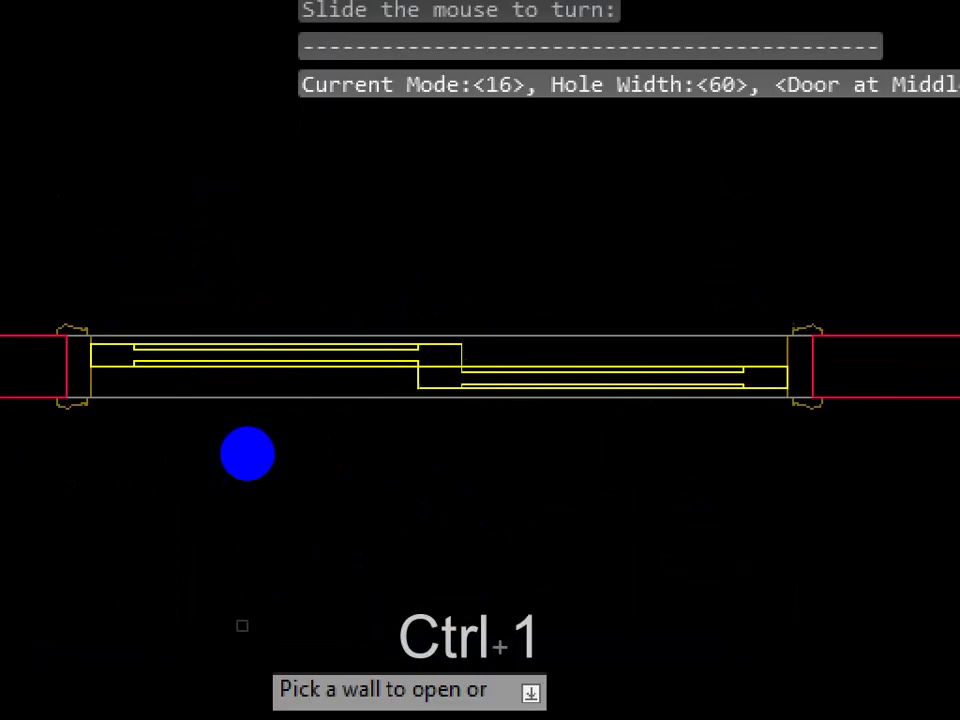
{"action": "left_click", "coordinate": [247, 453]}
{"action": "left_click_drag", "start_coordinate": [534, 370], "coordinate": [212, 405]}
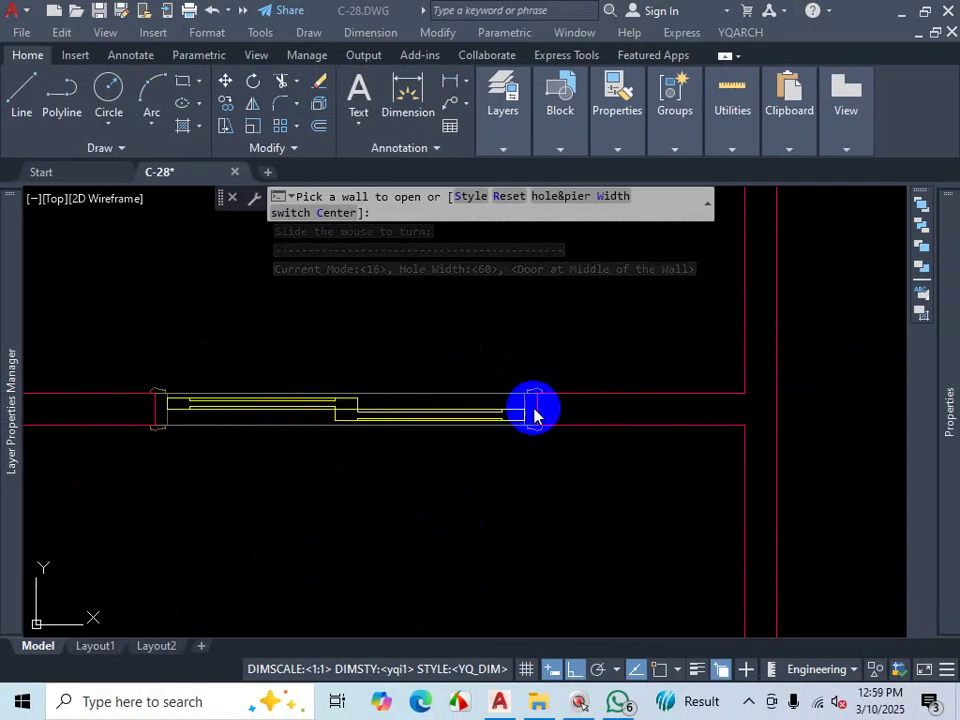
{"action": "scroll", "coordinate": [527, 408], "scroll_direction": "down", "scroll_amount": 2}
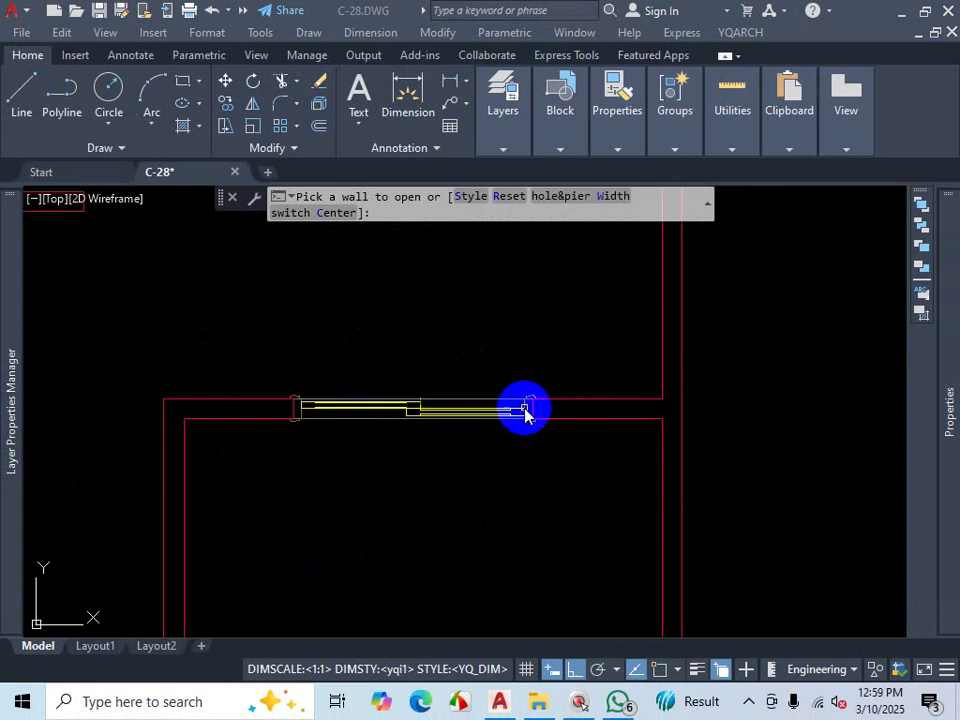
Step: Change the pocket door style to Door19 and set its default width to 48
{"action": "left_click", "coordinate": [466, 198]}
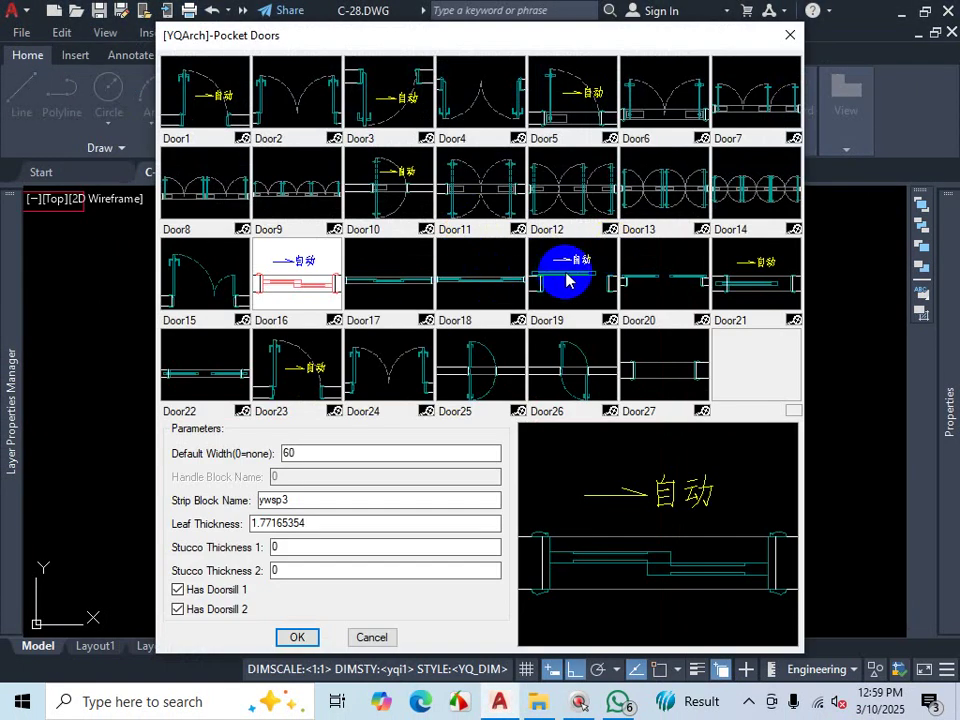
{"action": "left_click", "coordinate": [566, 280]}
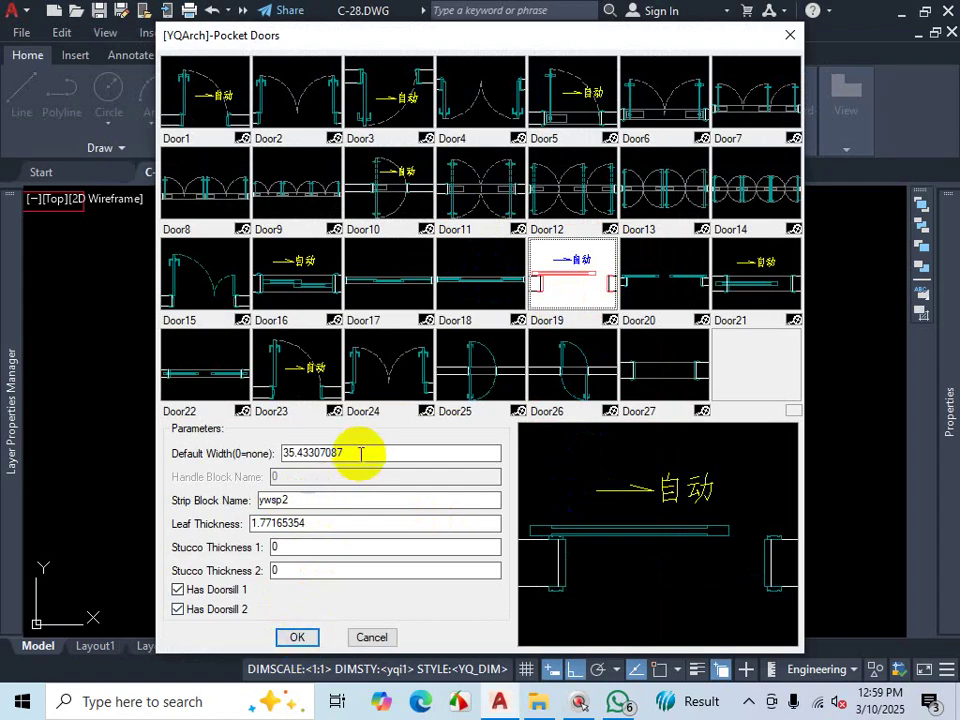
{"action": "left_click_drag", "start_coordinate": [361, 453], "coordinate": [253, 454]}
{"action": "type", "text": "48"}
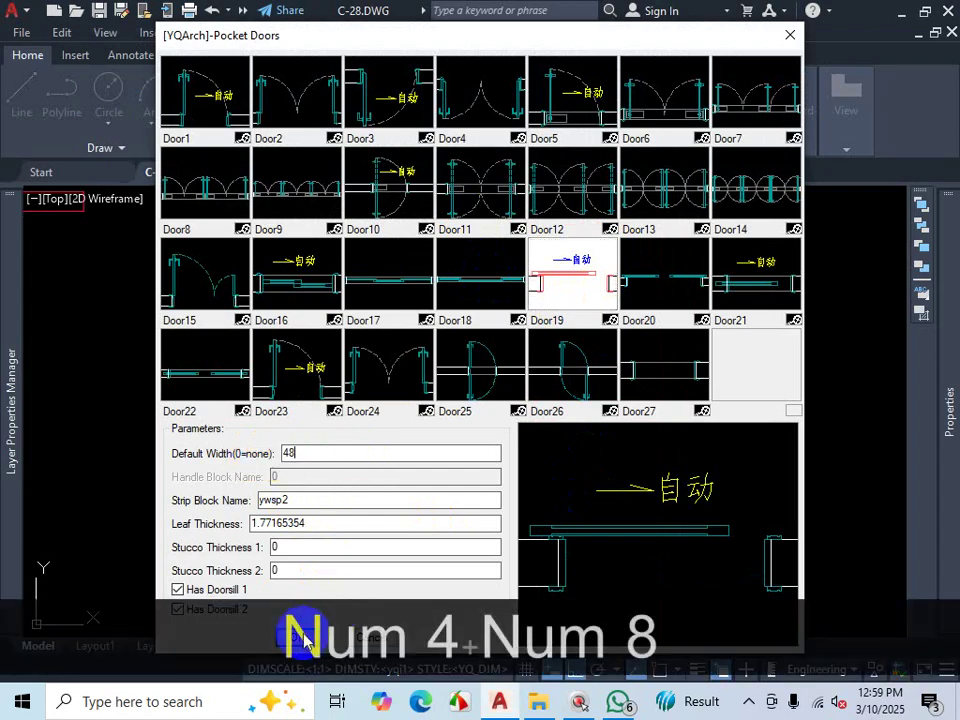
{"action": "left_click", "coordinate": [292, 636]}
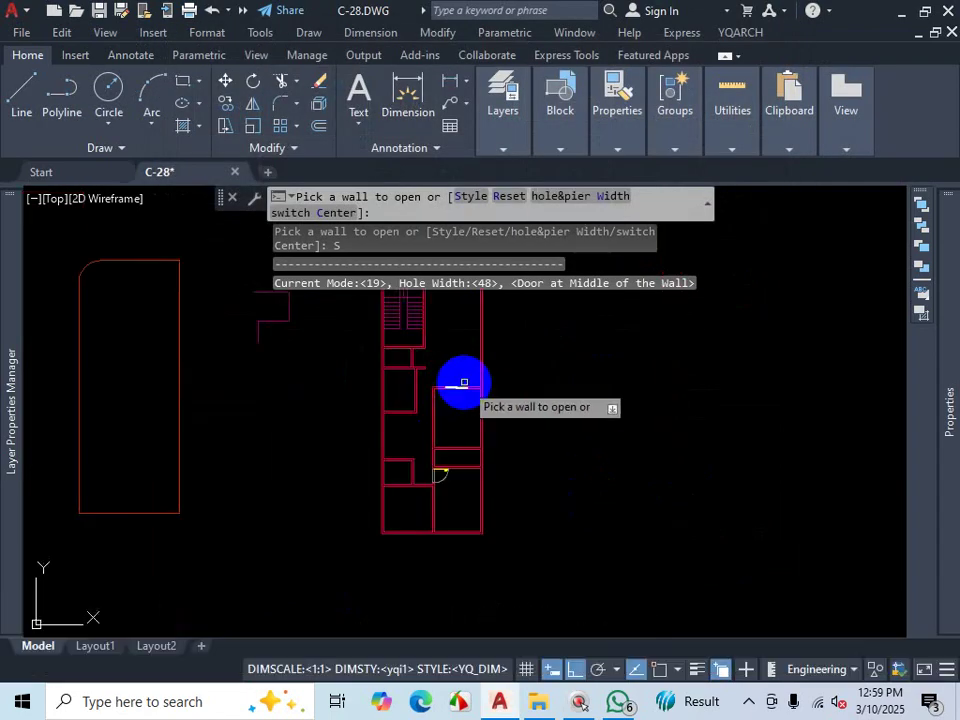
Step: Place the Door19 door in the upper wall of the middle-right room in the lower plan copy, leaves on the wall's upper side
{"action": "left_click", "coordinate": [464, 382]}
{"action": "scroll", "coordinate": [459, 497], "scroll_direction": "down", "scroll_amount": 6}
{"action": "scroll", "coordinate": [445, 579], "scroll_direction": "up", "scroll_amount": 6}
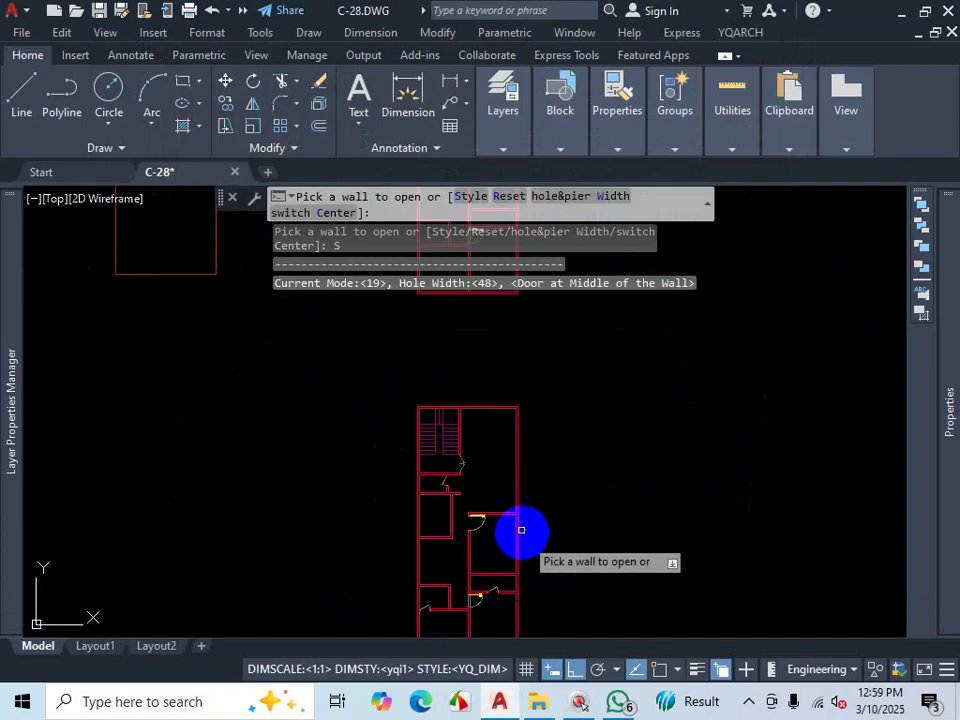
{"action": "scroll", "coordinate": [521, 529], "scroll_direction": "up", "scroll_amount": 5}
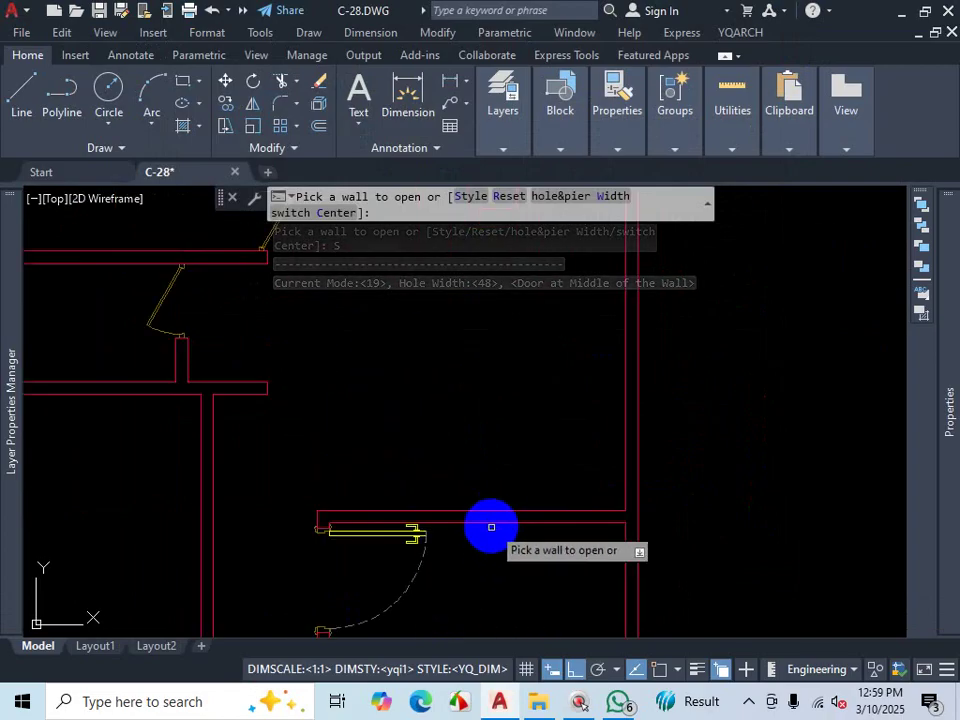
{"action": "scroll", "coordinate": [491, 527], "scroll_direction": "up", "scroll_amount": 3}
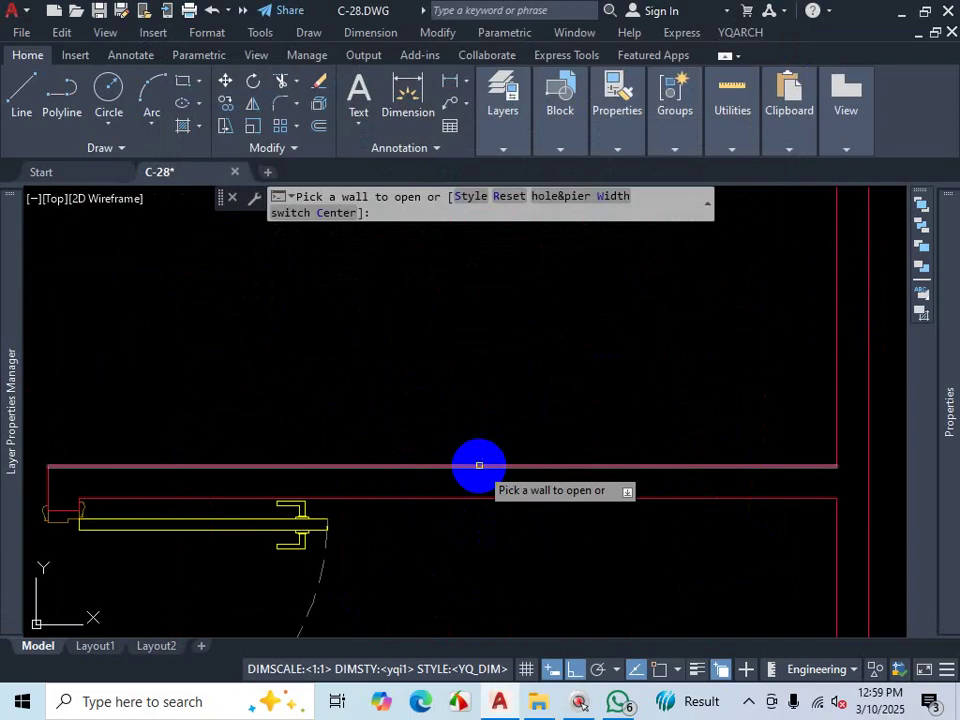
{"action": "left_click", "coordinate": [479, 465]}
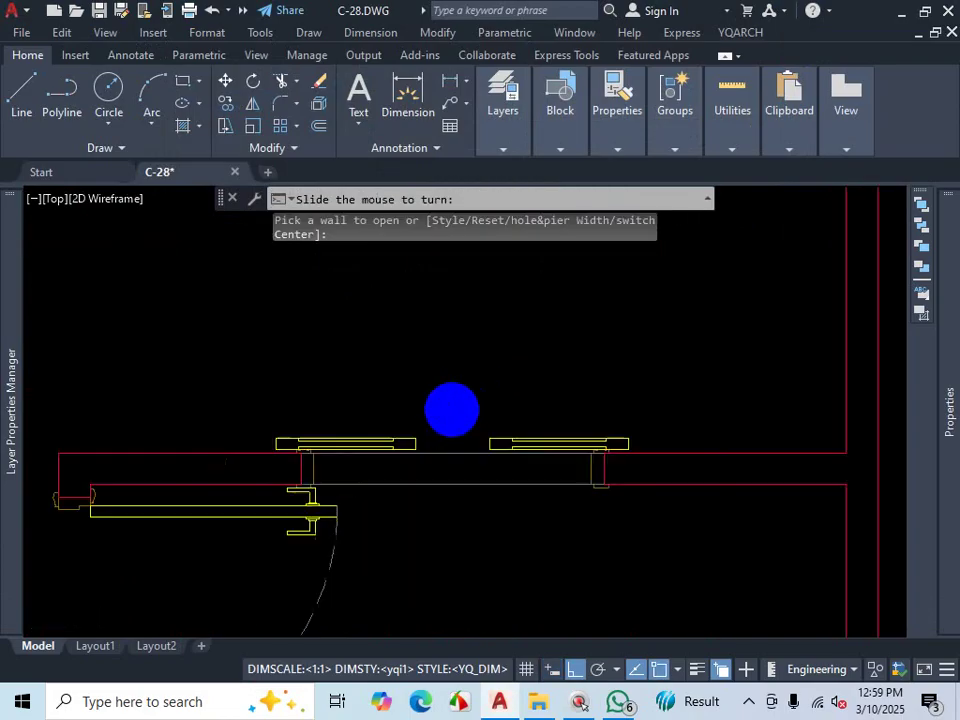
{"action": "scroll", "coordinate": [451, 409], "scroll_direction": "up", "scroll_amount": 2}
{"action": "left_click", "coordinate": [508, 367]}
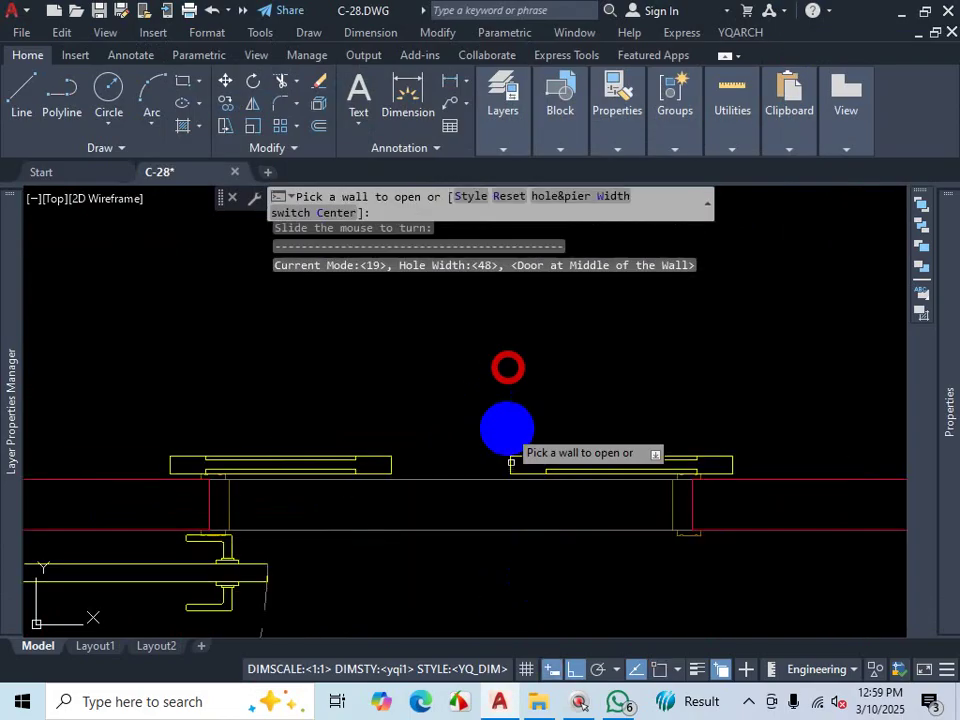
{"action": "key", "text": "Escape"}
Step: End door placement and examine how the Door19 leaves slide along the outside of the middle-right room's upper wall
{"action": "scroll", "coordinate": [628, 456], "scroll_direction": "down", "scroll_amount": 4}
{"action": "scroll", "coordinate": [547, 497], "scroll_direction": "up", "scroll_amount": 3}
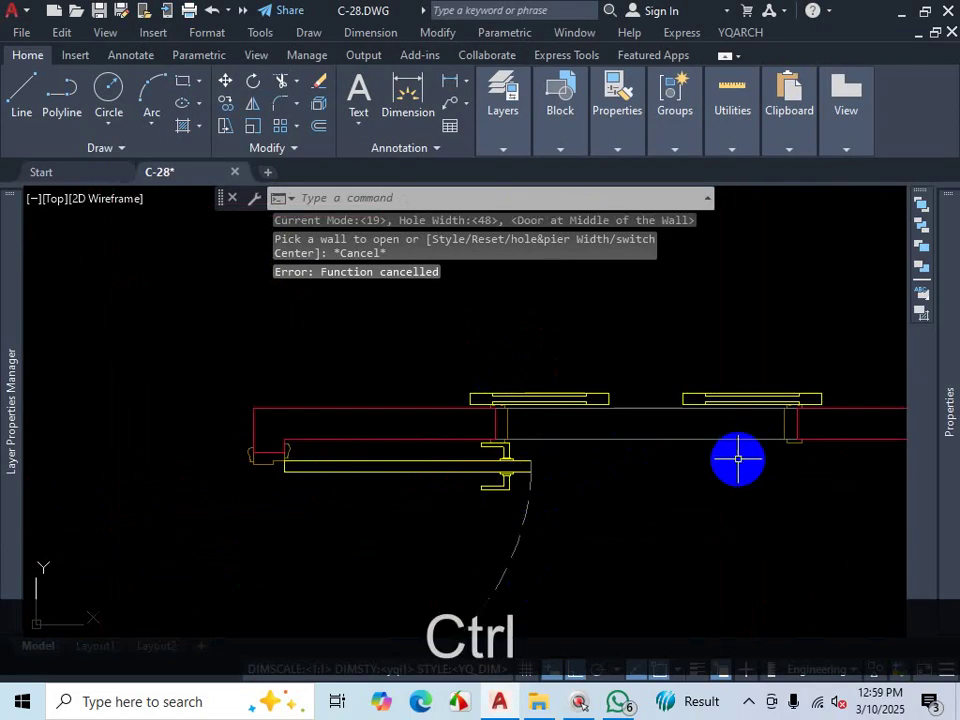
{"action": "key", "text": "ctrl+1"}
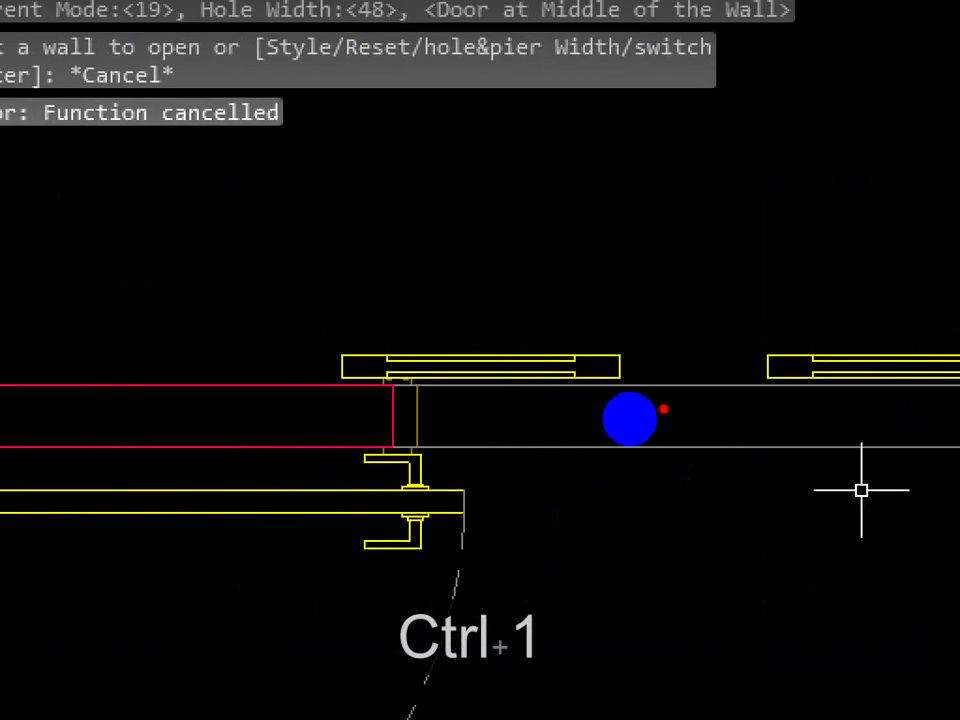
{"action": "mouse_move", "coordinate": [664, 409]}
{"action": "left_mouse_down"}
{"action": "mouse_move", "coordinate": [525, 422]}
{"action": "mouse_move", "coordinate": [534, 420]}
{"action": "mouse_move", "coordinate": [493, 407]}
{"action": "mouse_move", "coordinate": [634, 420]}
{"action": "mouse_move", "coordinate": [643, 388]}
{"action": "mouse_move", "coordinate": [656, 409]}
{"action": "mouse_move", "coordinate": [645, 399]}
{"action": "mouse_move", "coordinate": [298, 384]}
{"action": "mouse_move", "coordinate": [311, 405]}
{"action": "mouse_move", "coordinate": [474, 406]}
{"action": "left_mouse_up"}
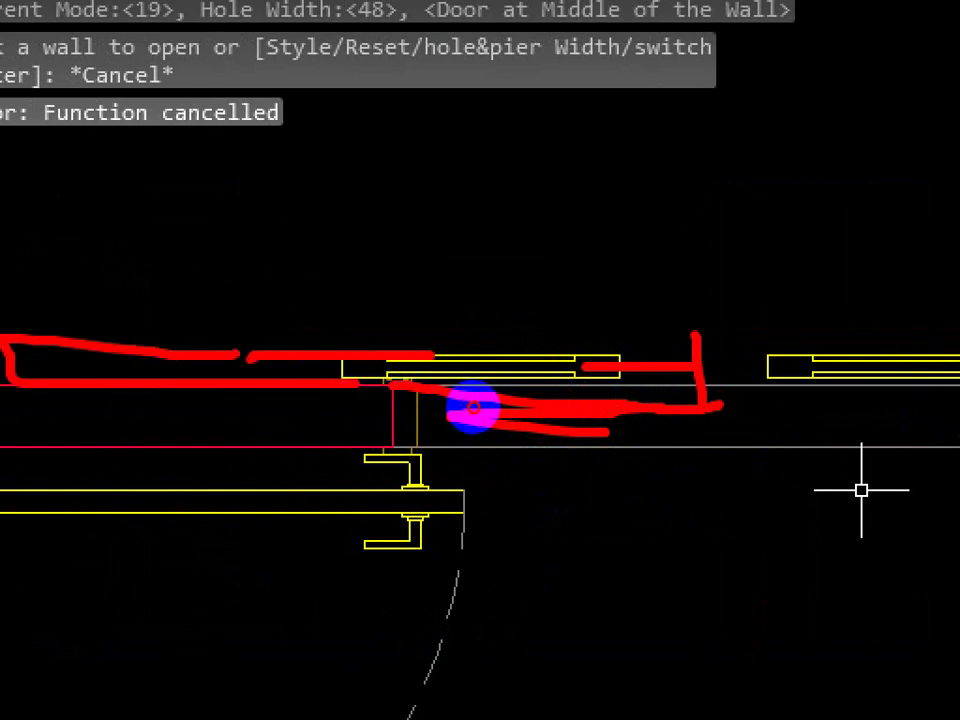
{"action": "key", "text": "ctrl+1"}
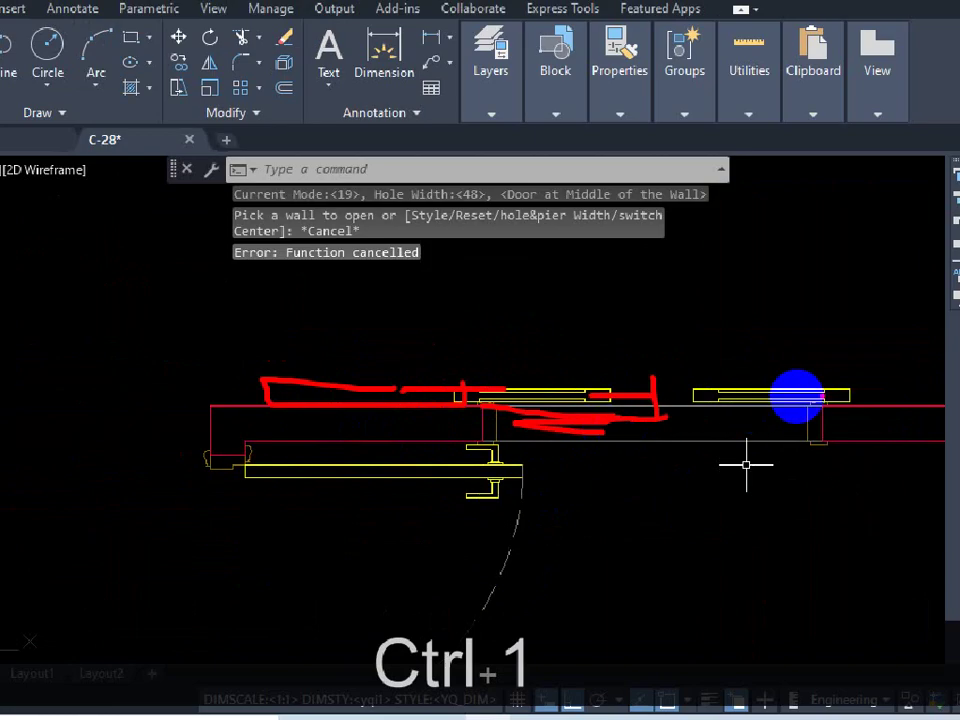
{"action": "mouse_move", "coordinate": [820, 410]}
{"action": "left_mouse_down"}
{"action": "mouse_move", "coordinate": [820, 380]}
{"action": "mouse_move", "coordinate": [940, 372]}
{"action": "mouse_move", "coordinate": [958, 380]}
{"action": "left_mouse_up"}
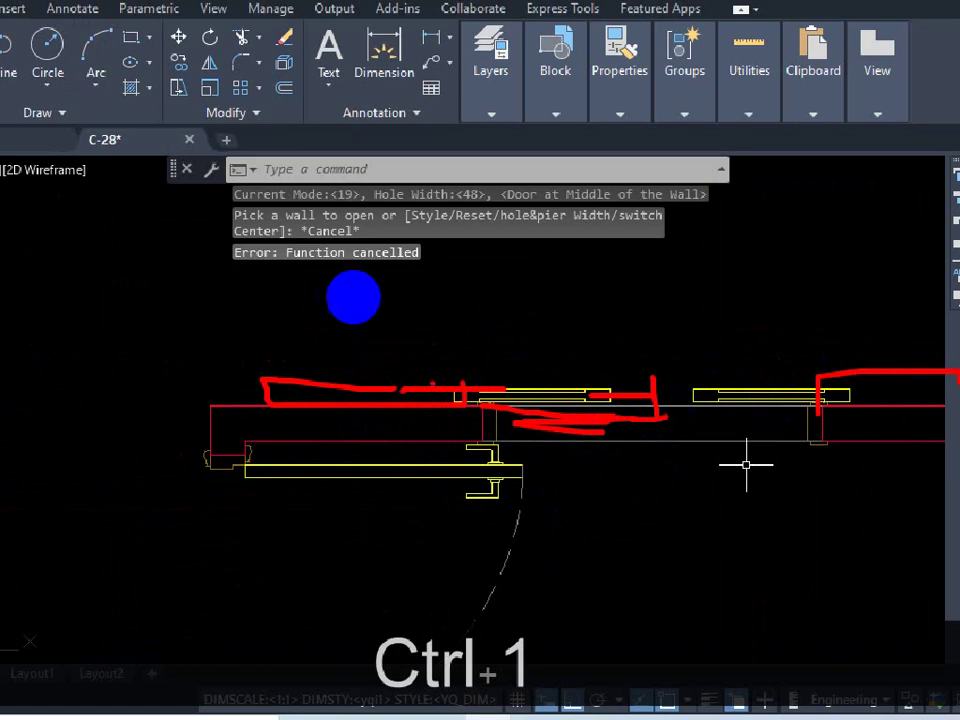
{"action": "key", "text": "Escape"}
{"action": "scroll", "coordinate": [595, 362], "scroll_direction": "down", "scroll_amount": 5}
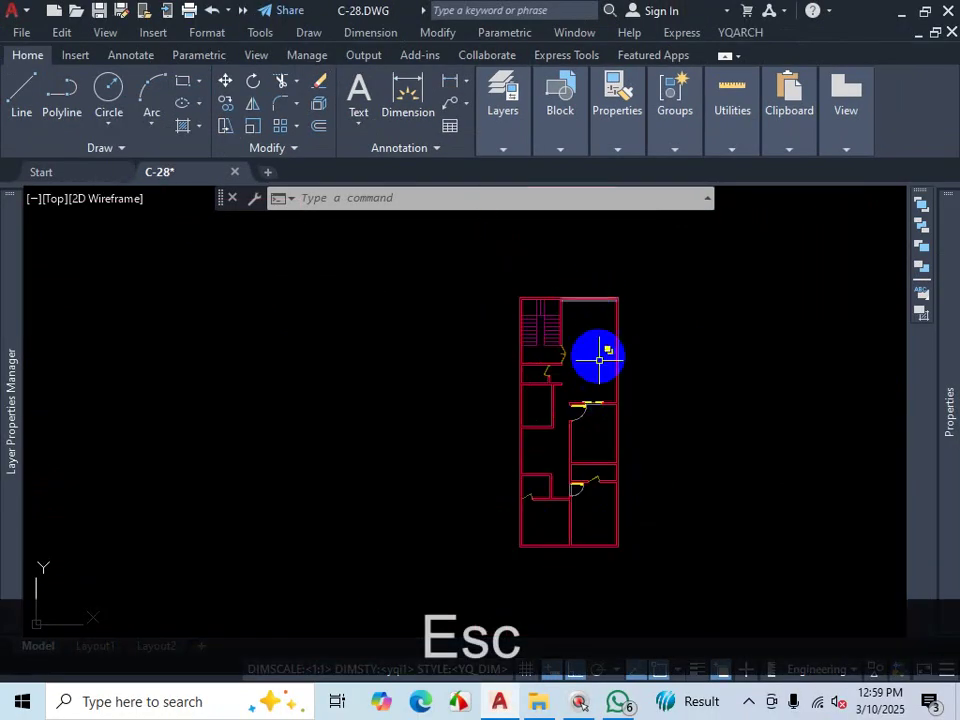
Step: Compare the clear opening of the Door16 sliding door in the upper plan copy with that of the Door19 door
{"action": "scroll", "coordinate": [599, 360], "scroll_direction": "up", "scroll_amount": 8}
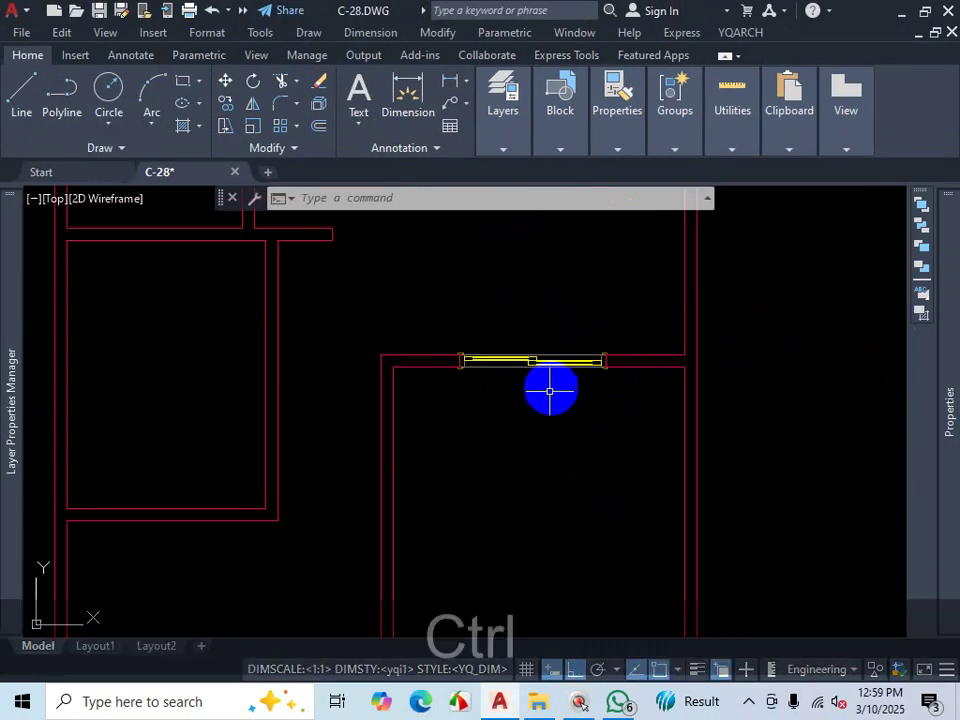
{"action": "key", "text": "ctrl+1"}
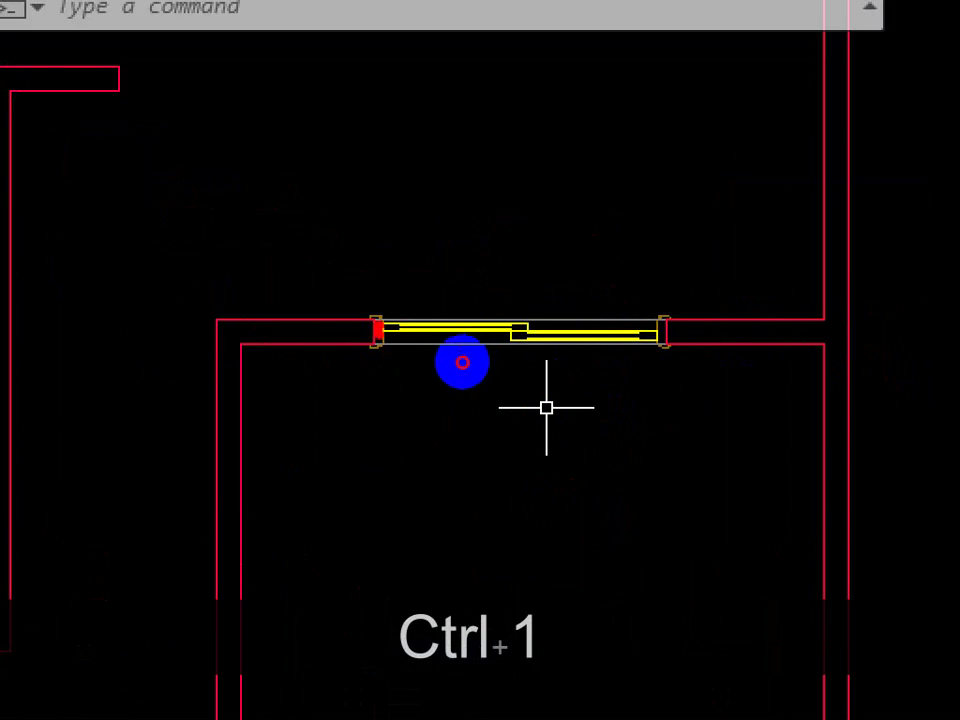
{"action": "mouse_move", "coordinate": [462, 362]}
{"action": "left_mouse_down"}
{"action": "mouse_move", "coordinate": [606, 349]}
{"action": "mouse_move", "coordinate": [597, 364]}
{"action": "left_mouse_up"}
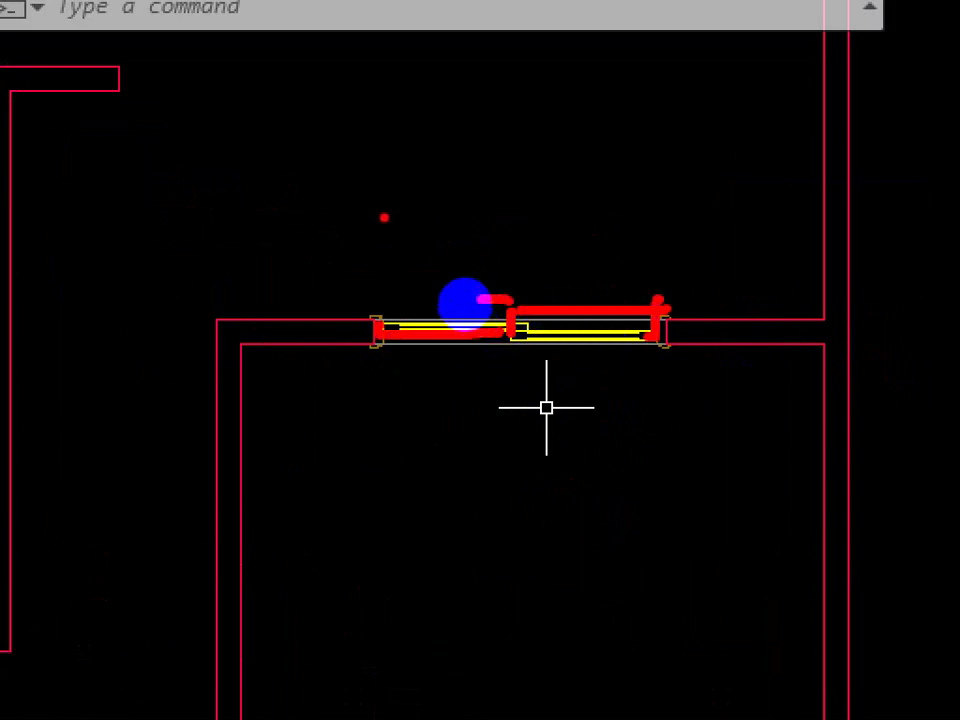
{"action": "left_click_drag", "start_coordinate": [464, 304], "coordinate": [461, 384]}
{"action": "mouse_move", "coordinate": [512, 188]}
{"action": "left_mouse_down"}
{"action": "mouse_move", "coordinate": [529, 285]}
{"action": "mouse_move", "coordinate": [530, 422]}
{"action": "left_mouse_up"}
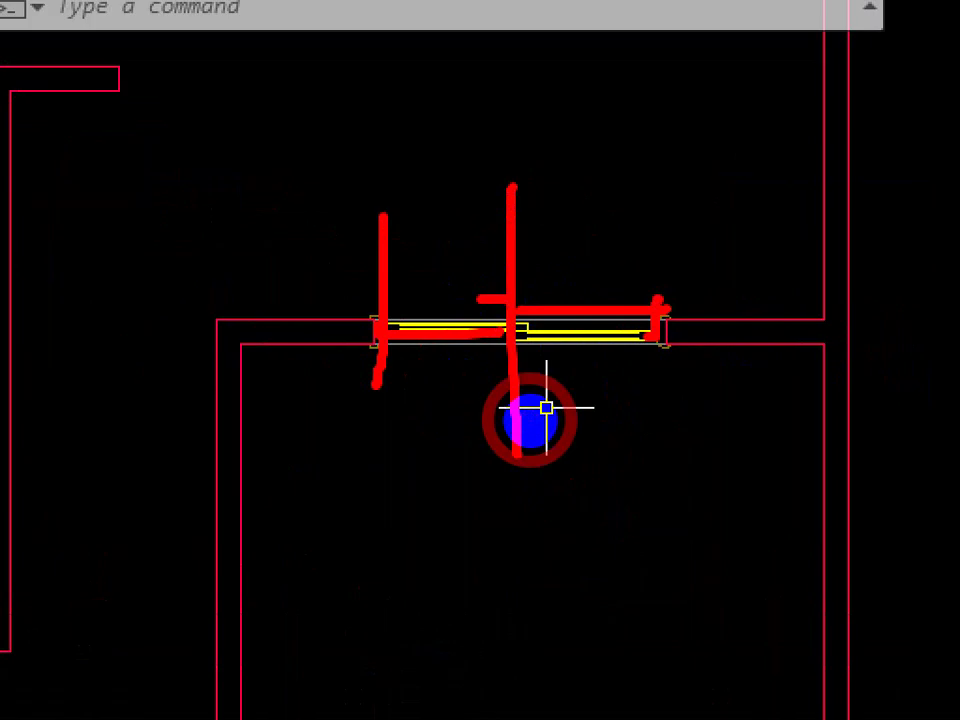
{"action": "key", "text": "Escape"}
{"action": "scroll", "coordinate": [536, 354], "scroll_direction": "down", "scroll_amount": 5}
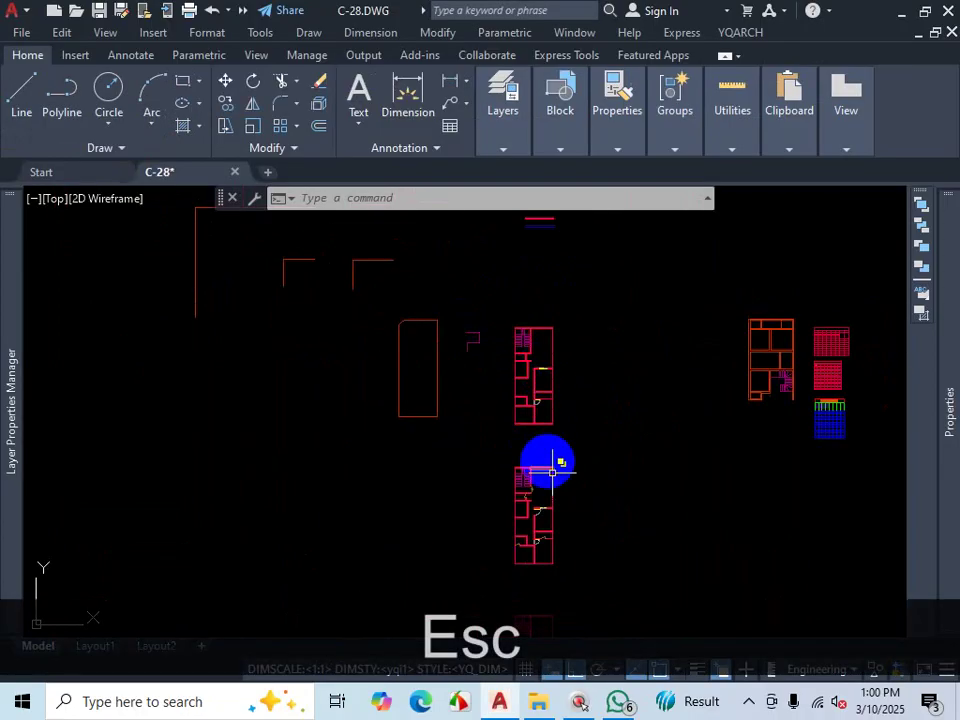
{"action": "scroll", "coordinate": [562, 534], "scroll_direction": "up", "scroll_amount": 8}
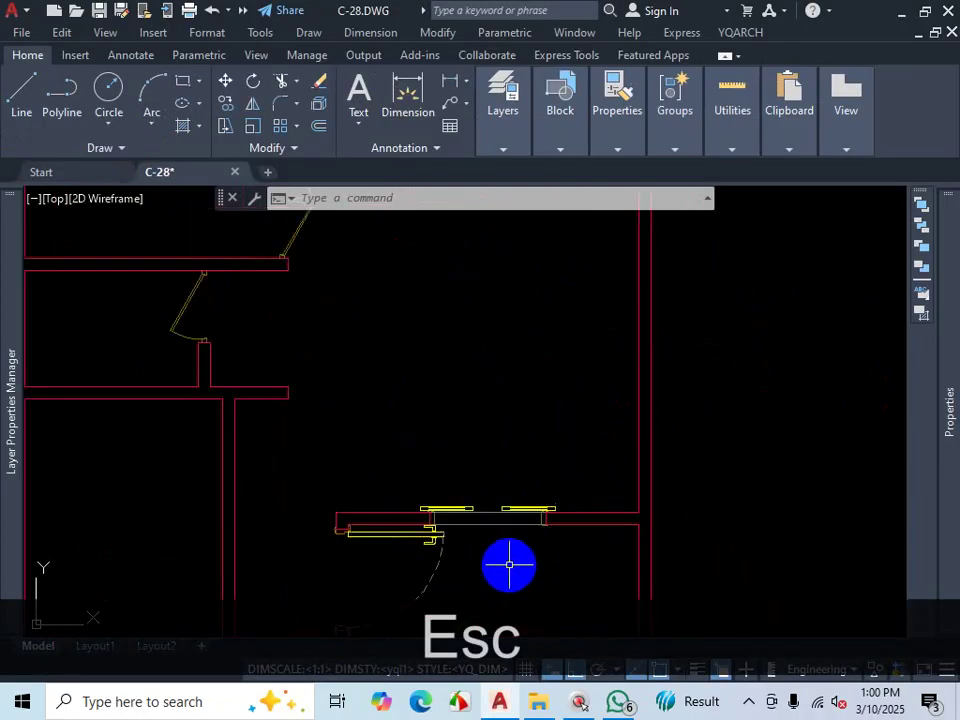
{"action": "scroll", "coordinate": [509, 565], "scroll_direction": "up", "scroll_amount": 4}
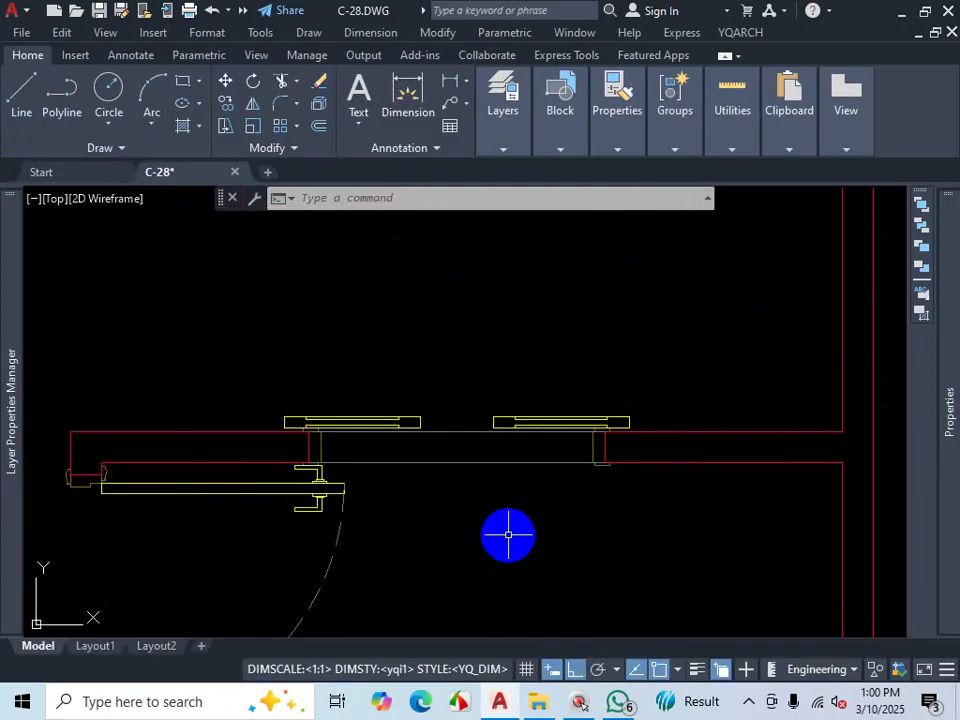
{"action": "key", "text": "ctrl+1"}
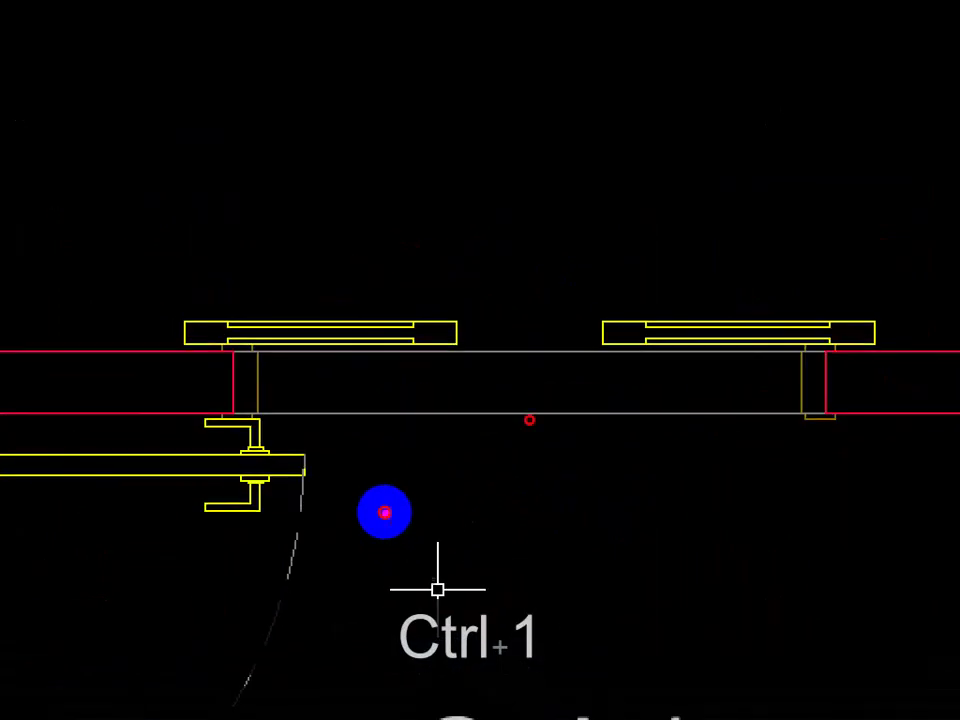
{"action": "mouse_move", "coordinate": [251, 364]}
{"action": "left_mouse_down"}
{"action": "mouse_move", "coordinate": [505, 353]}
{"action": "mouse_move", "coordinate": [400, 387]}
{"action": "mouse_move", "coordinate": [325, 368]}
{"action": "left_mouse_up"}
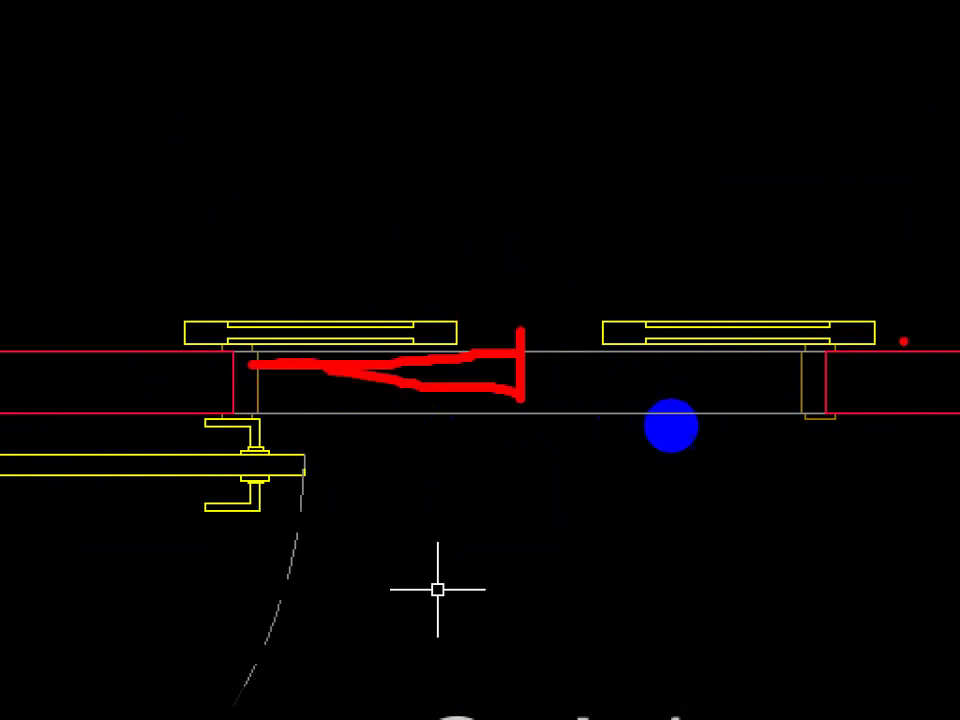
{"action": "mouse_move", "coordinate": [860, 341]}
{"action": "left_mouse_down"}
{"action": "mouse_move", "coordinate": [184, 338]}
{"action": "mouse_move", "coordinate": [2, 370]}
{"action": "mouse_move", "coordinate": [157, 334]}
{"action": "left_mouse_up"}
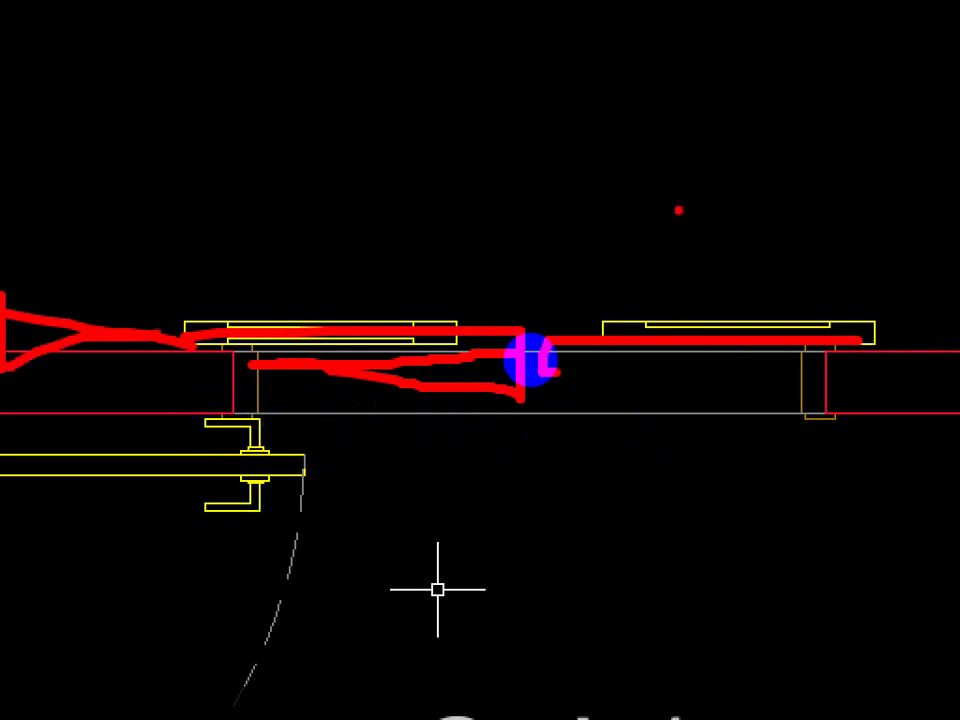
{"action": "key", "text": "Escape"}
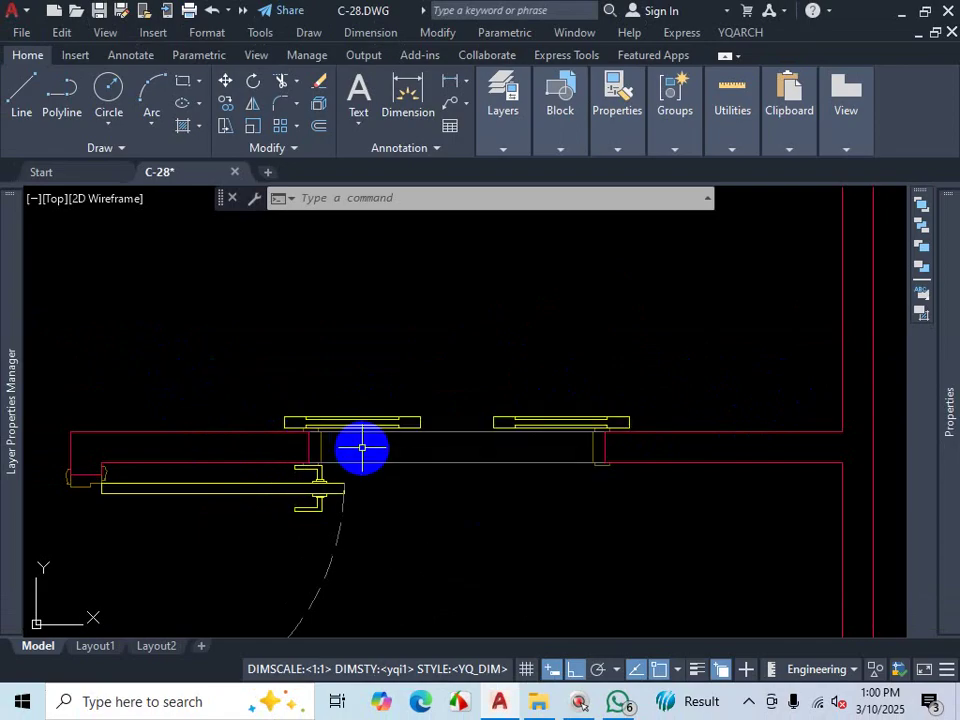
Step: Restart Open Pocket Door with the ADT command and review the hole width settings, keeping 48 at the middle of the wall
{"action": "scroll", "coordinate": [456, 339], "scroll_direction": "down", "scroll_amount": 5}
{"action": "scroll", "coordinate": [495, 448], "scroll_direction": "up", "scroll_amount": 3}
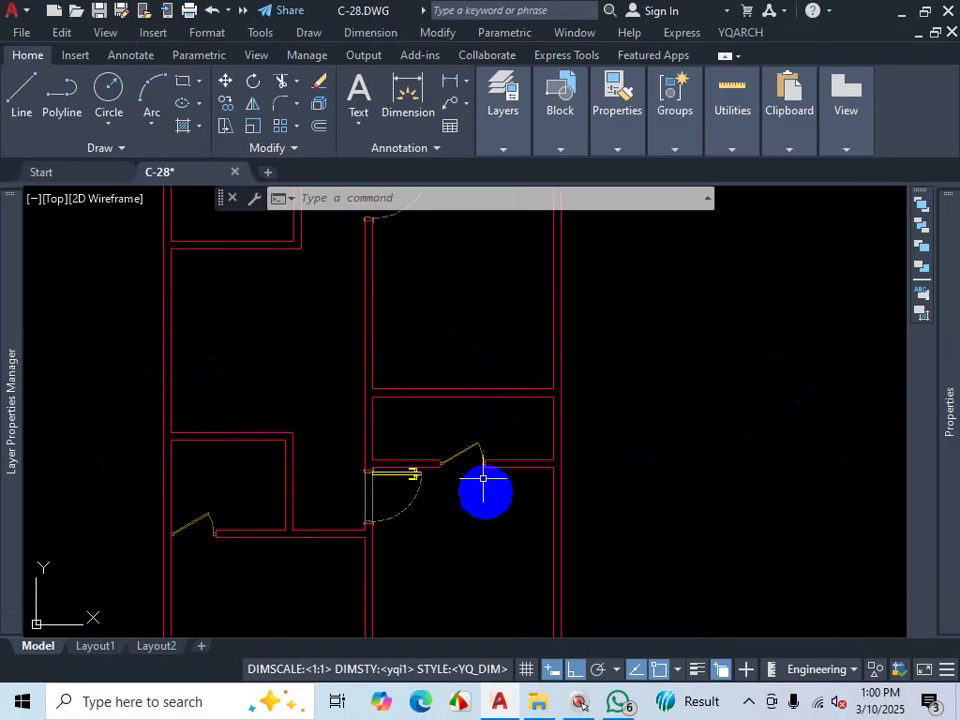
{"action": "scroll", "coordinate": [508, 404], "scroll_direction": "down", "scroll_amount": 5}
{"action": "scroll", "coordinate": [516, 495], "scroll_direction": "up", "scroll_amount": 5}
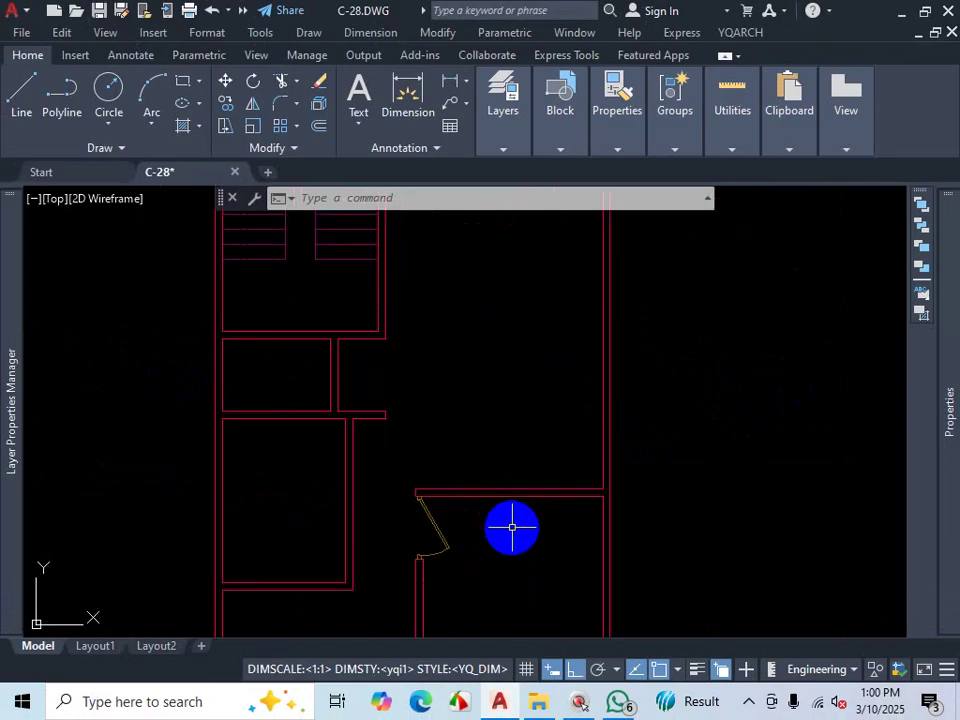
{"action": "type", "text": "ADT"}
{"action": "key", "text": "Return"}
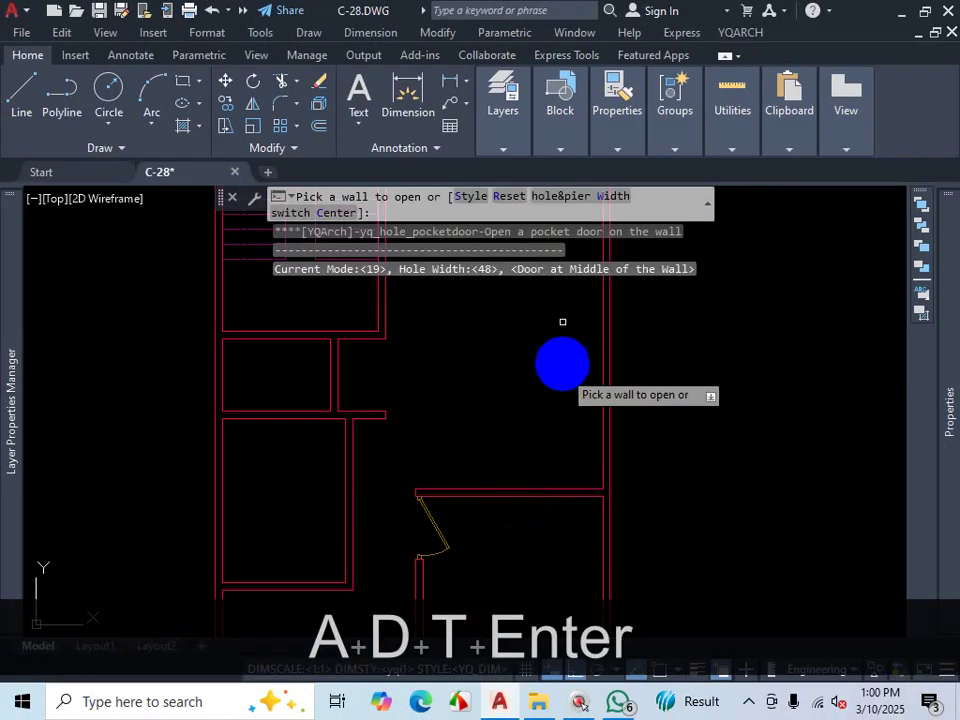
{"action": "left_click", "coordinate": [552, 197]}
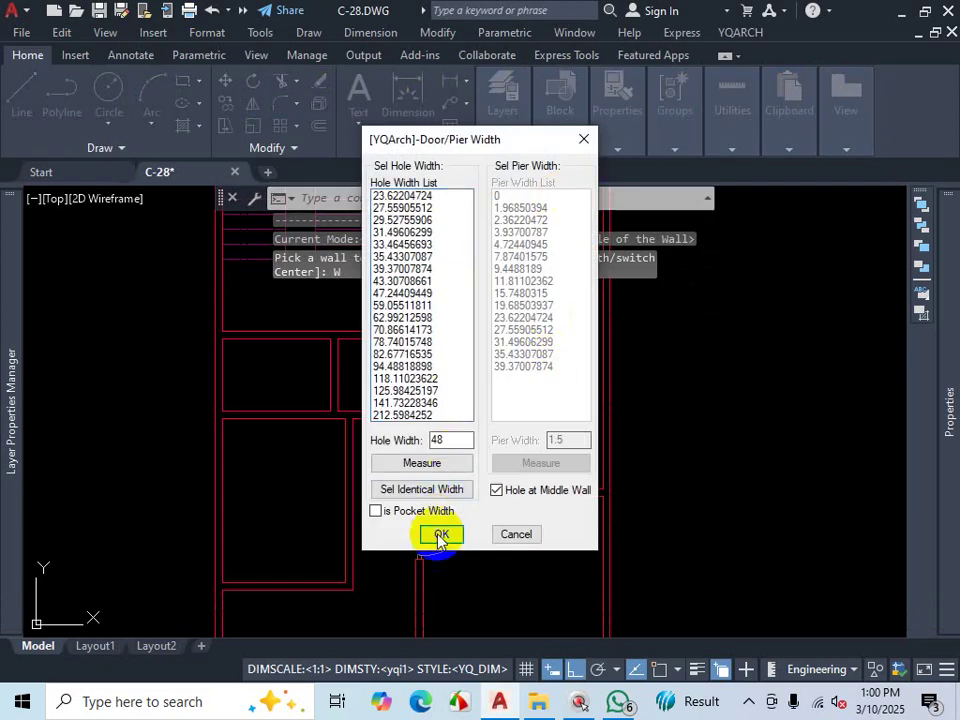
{"action": "left_click", "coordinate": [439, 535]}
{"action": "left_click", "coordinate": [562, 202]}
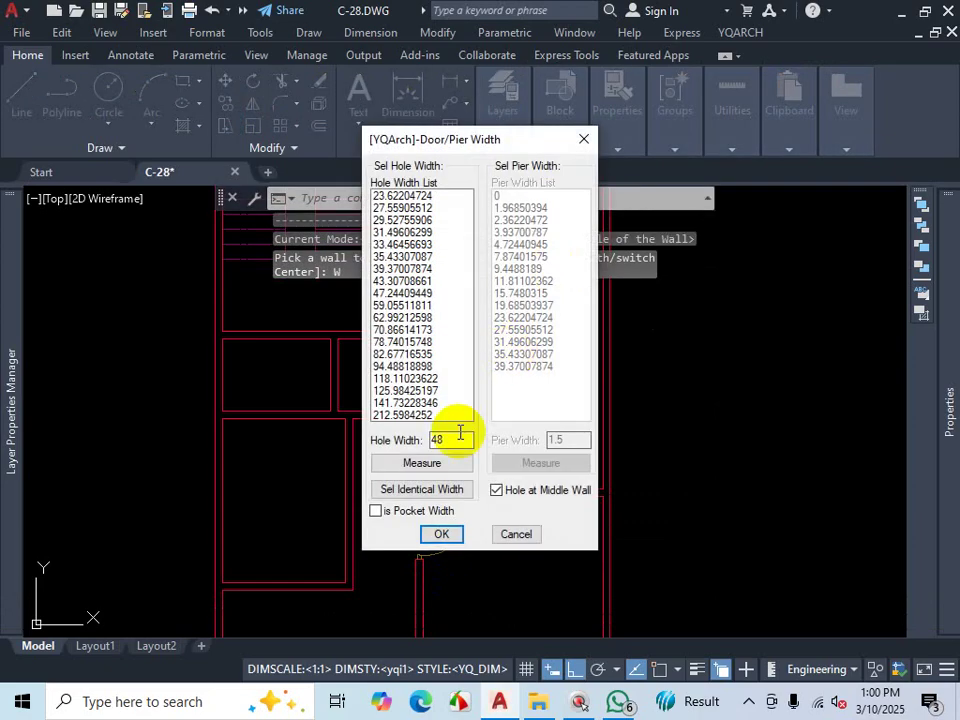
{"action": "left_click", "coordinate": [441, 530]}
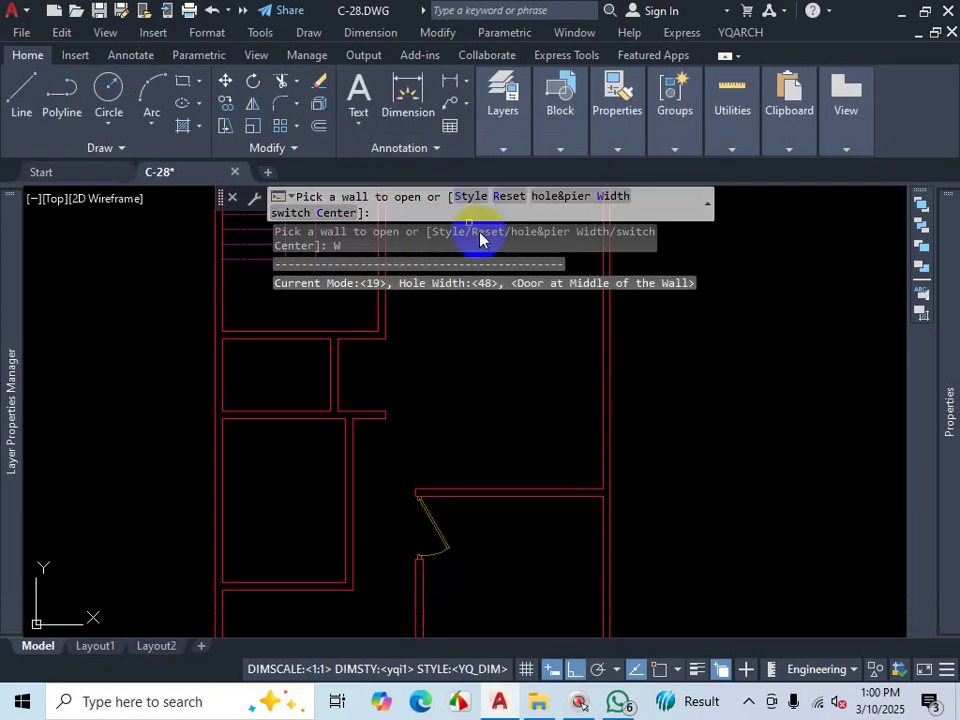
Step: Review the pocket door style library, keep Door19 with a default width of 48, and leave door placement
{"action": "left_click", "coordinate": [470, 196]}
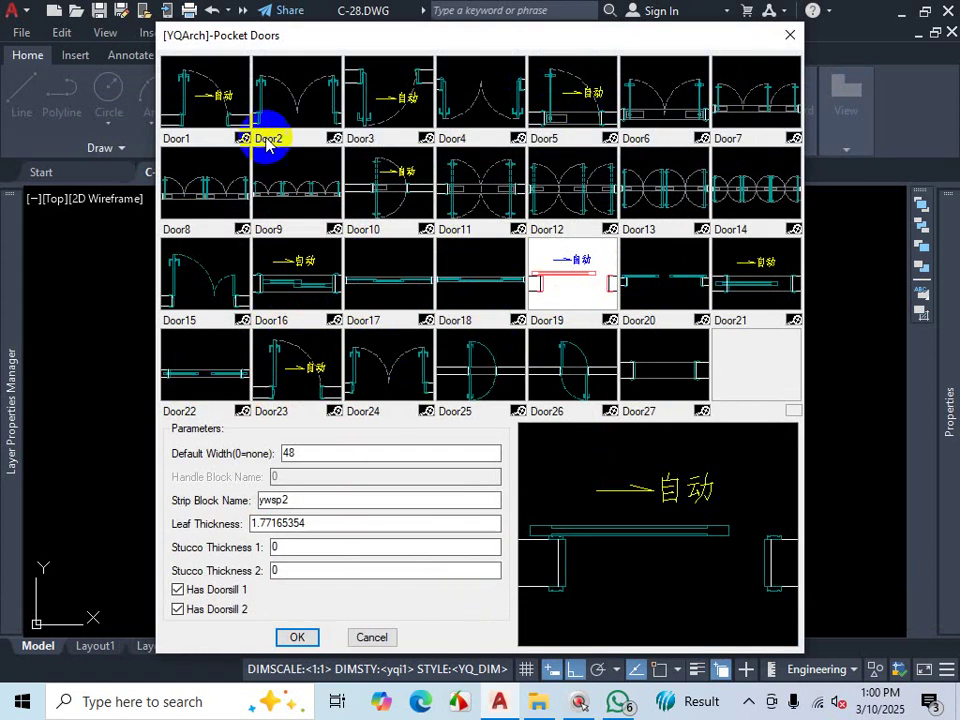
{"action": "left_click", "coordinate": [297, 637]}
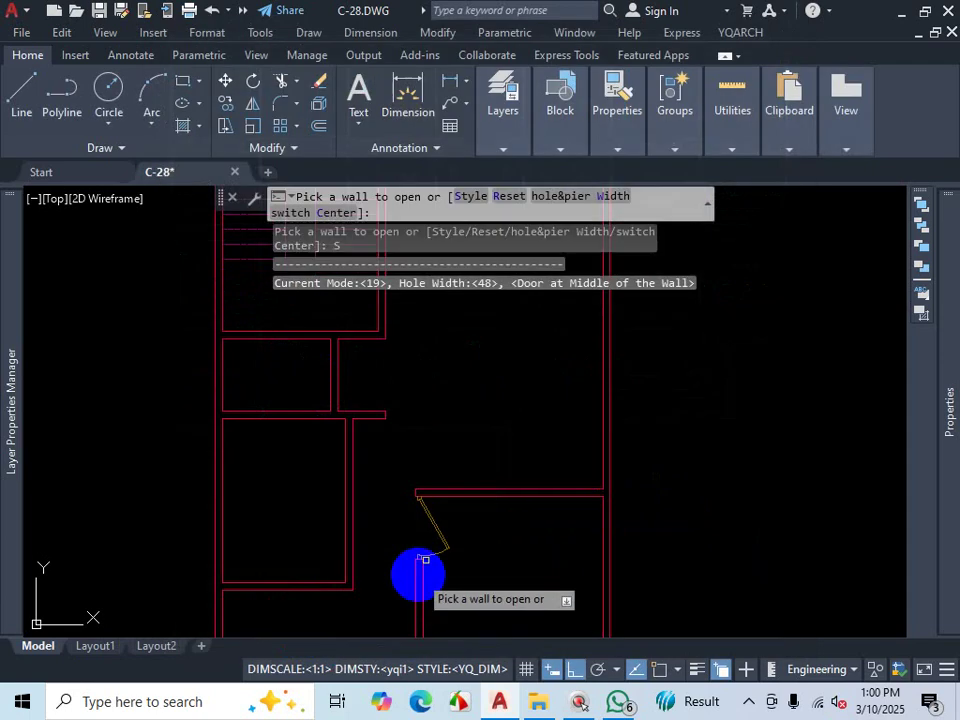
{"action": "scroll", "coordinate": [495, 400], "scroll_direction": "down", "scroll_amount": 5}
{"action": "scroll", "coordinate": [490, 462], "scroll_direction": "up", "scroll_amount": 4}
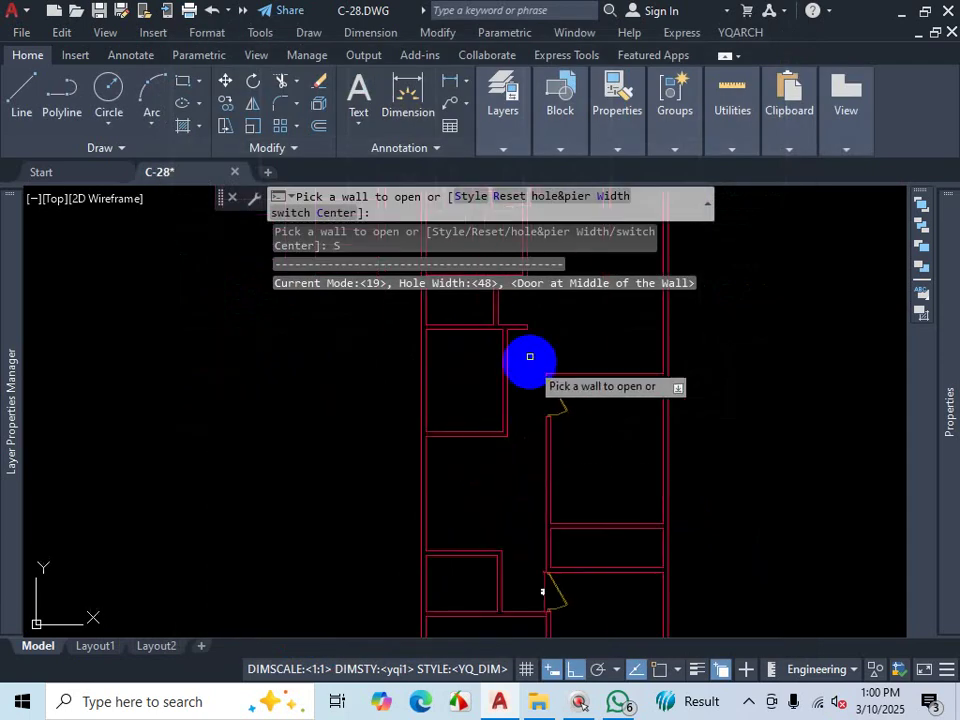
{"action": "scroll", "coordinate": [530, 357], "scroll_direction": "up", "scroll_amount": 2}
{"action": "key", "text": "Escape"}
{"action": "scroll", "coordinate": [531, 403], "scroll_direction": "down", "scroll_amount": 5}
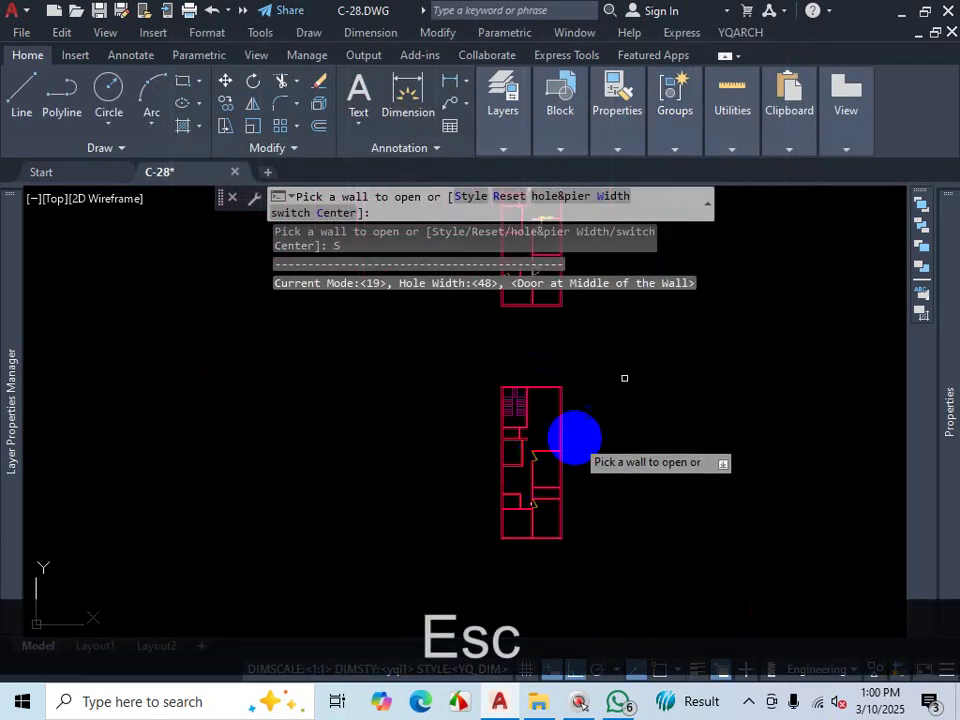
Step: Look through the YQArch Plane Window/Door commands without starting one, and cancel any pocket door prompt
{"action": "left_click", "coordinate": [741, 32]}
{"action": "mouse_move", "coordinate": [795, 110]}
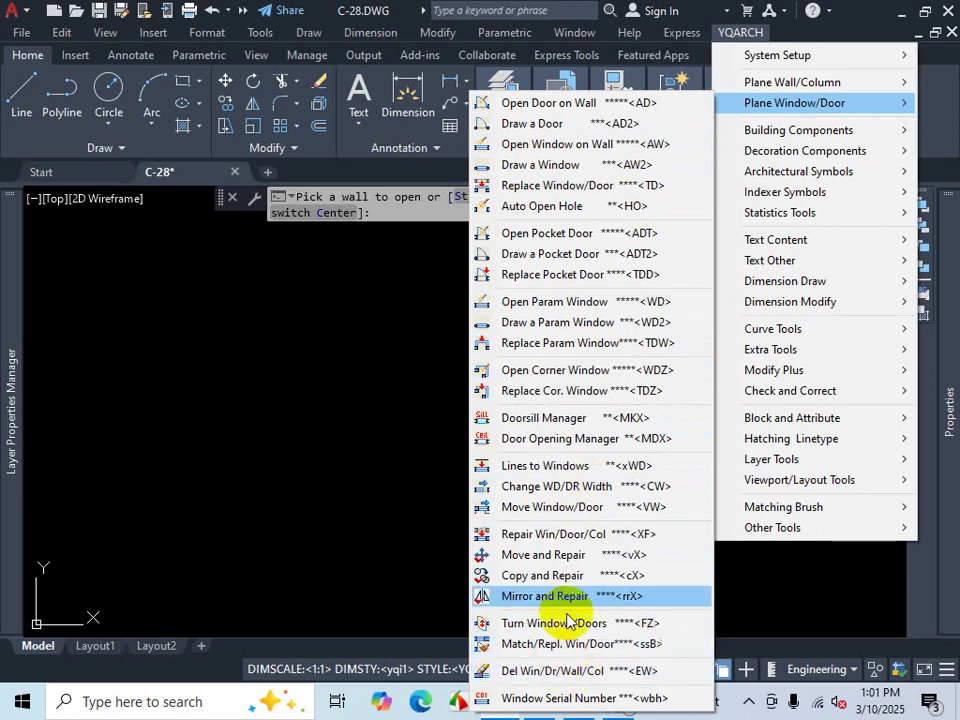
{"action": "left_click", "coordinate": [407, 342]}
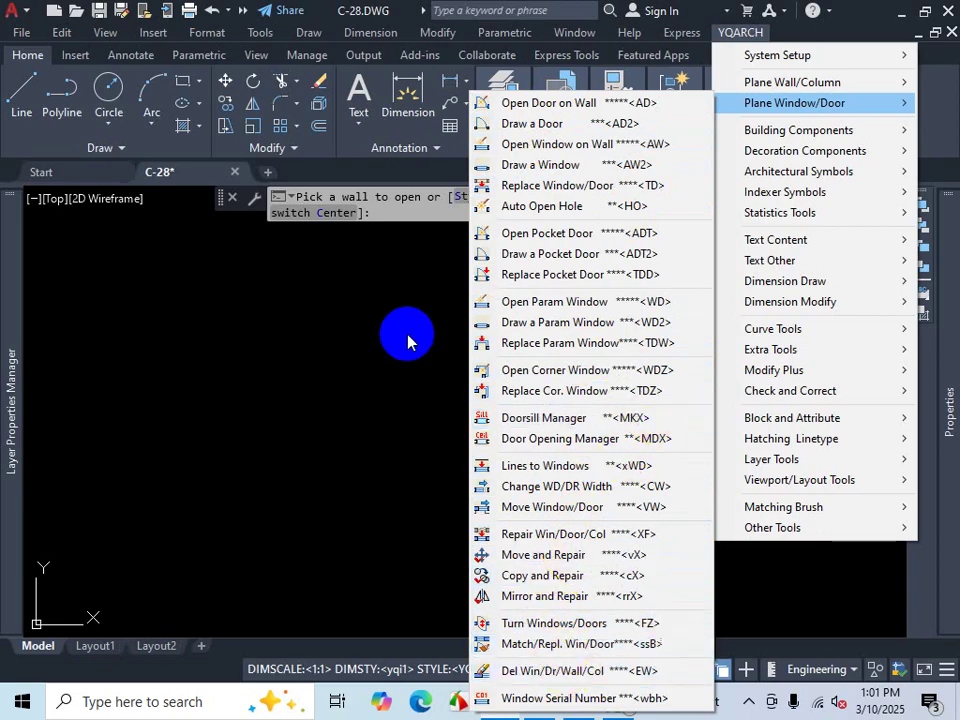
{"action": "key", "text": "Escape"}
{"action": "key", "text": "Escape"}
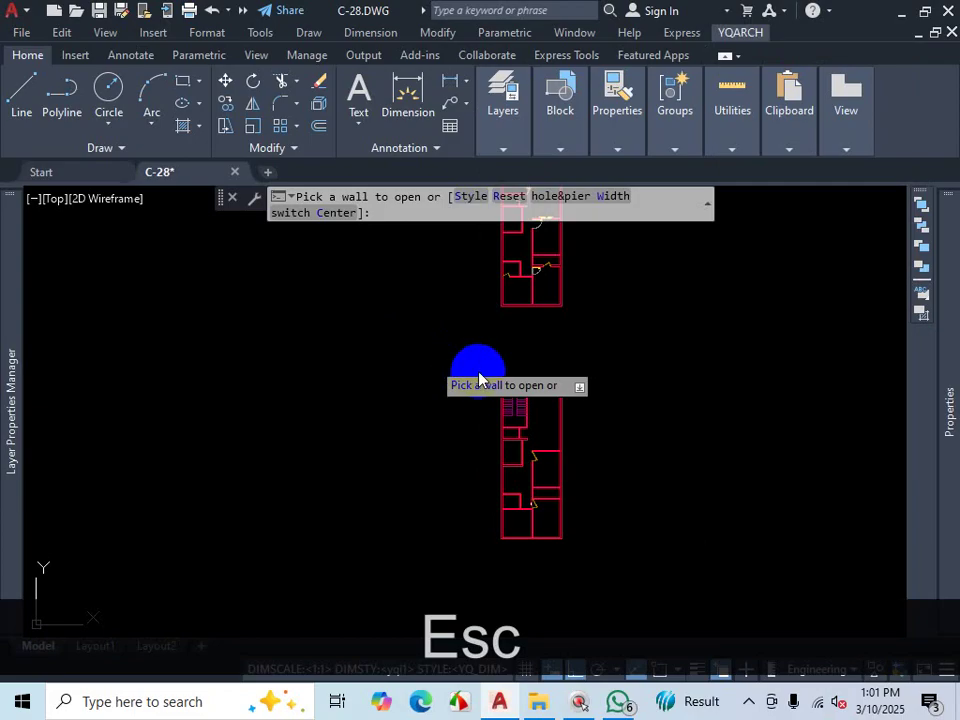